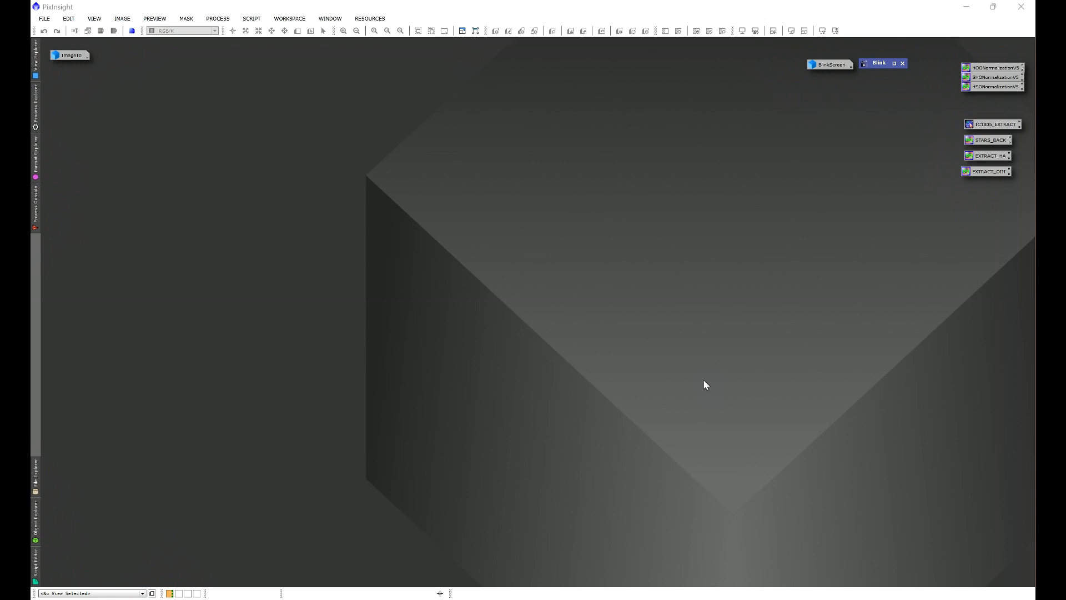
Examine the subfolders of the C2023 A3 project folder among the image files without opening anything.
click(44, 18)
key(Escape)
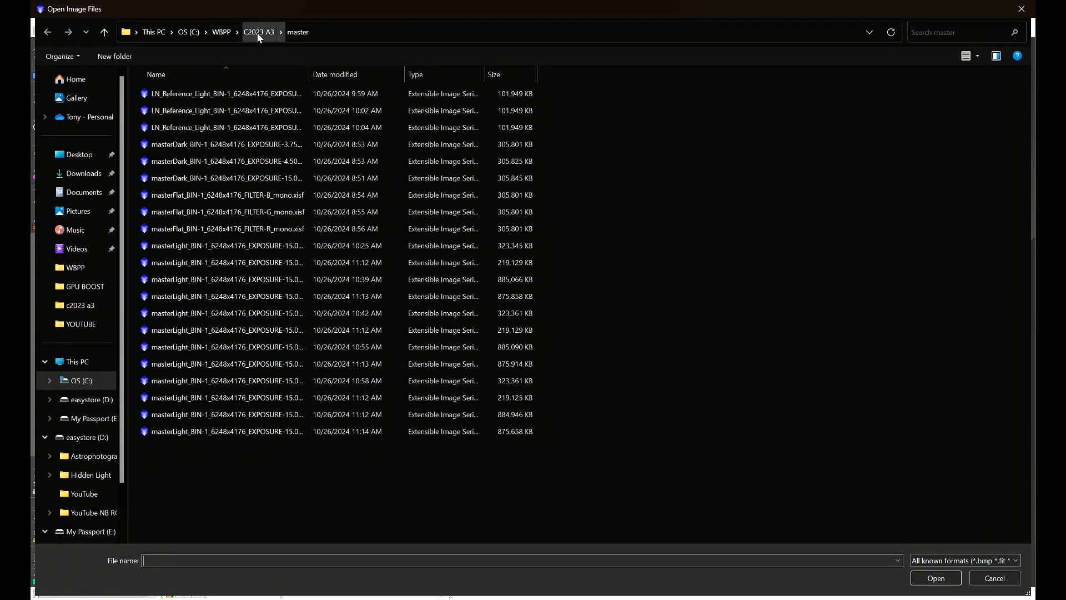
click(259, 32)
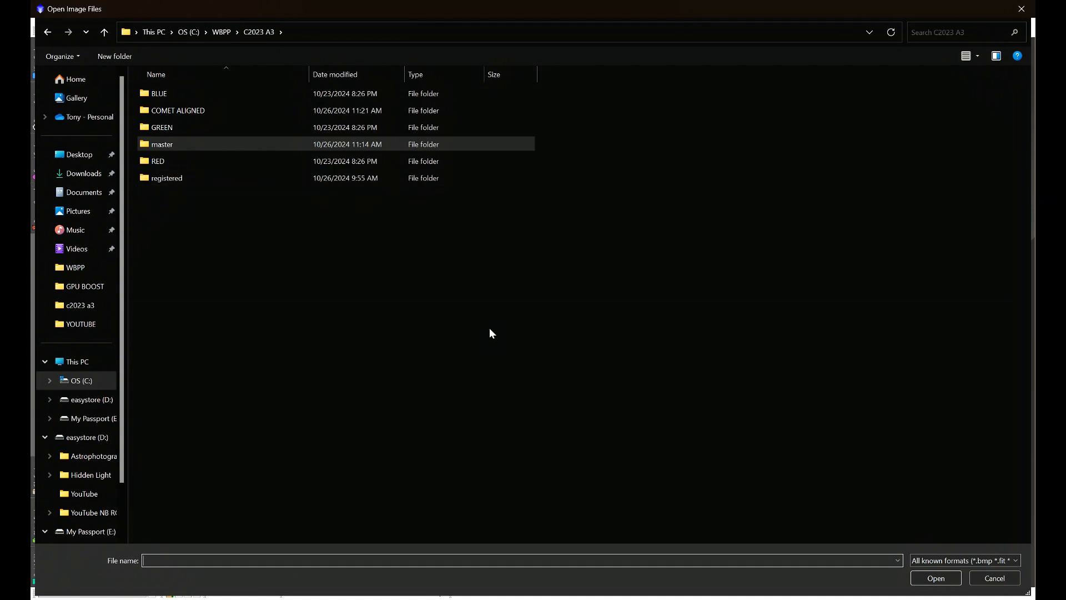
click(1020, 9)
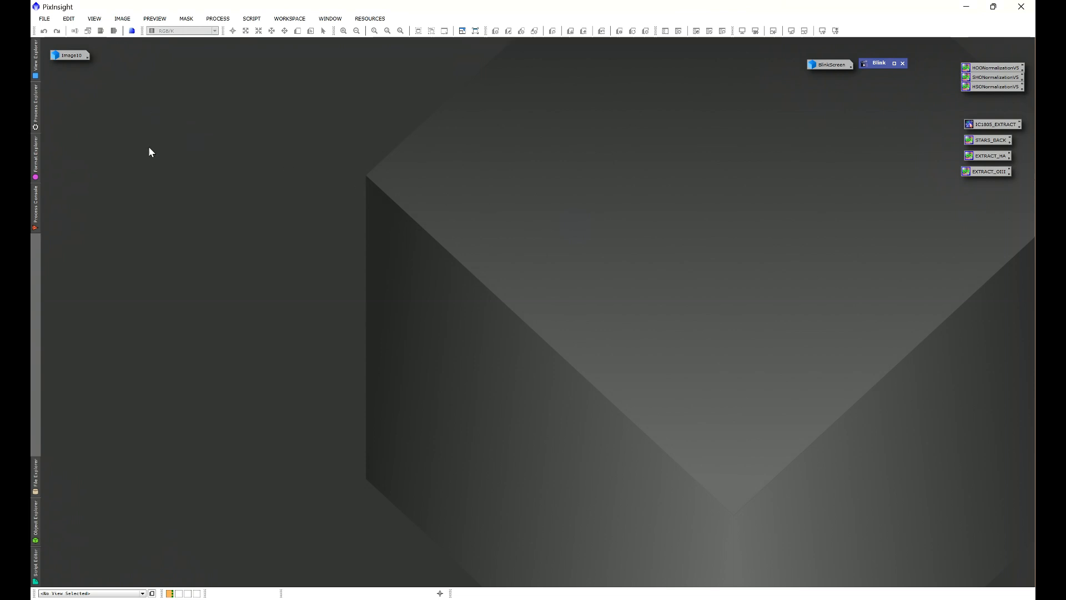
Restore the Image10 colour image and inspect the comet's nucleus up close.
double_click(77, 55)
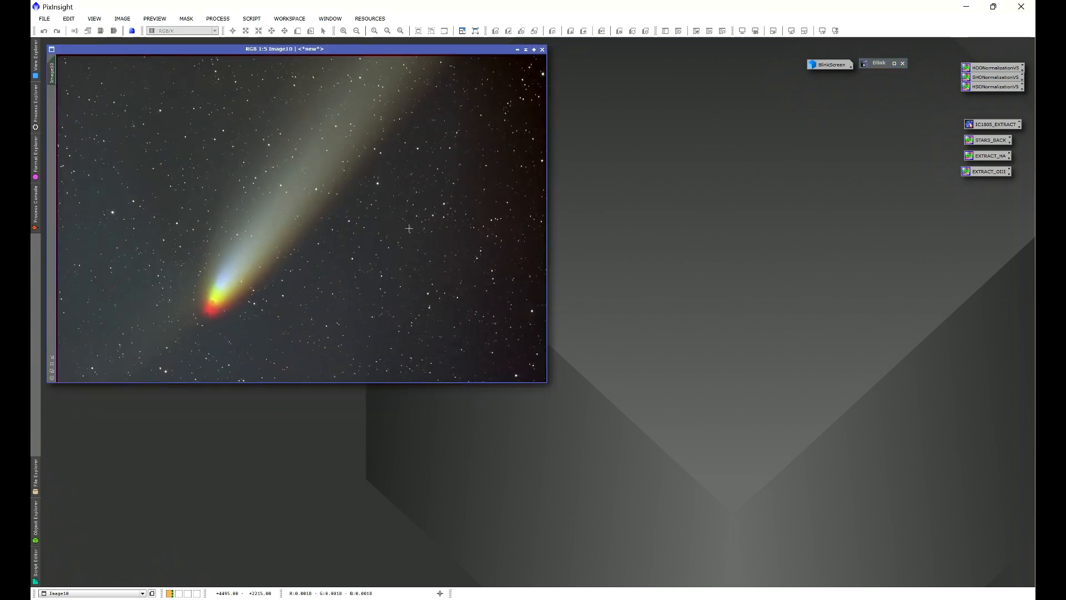
scroll(214, 308, up, 3)
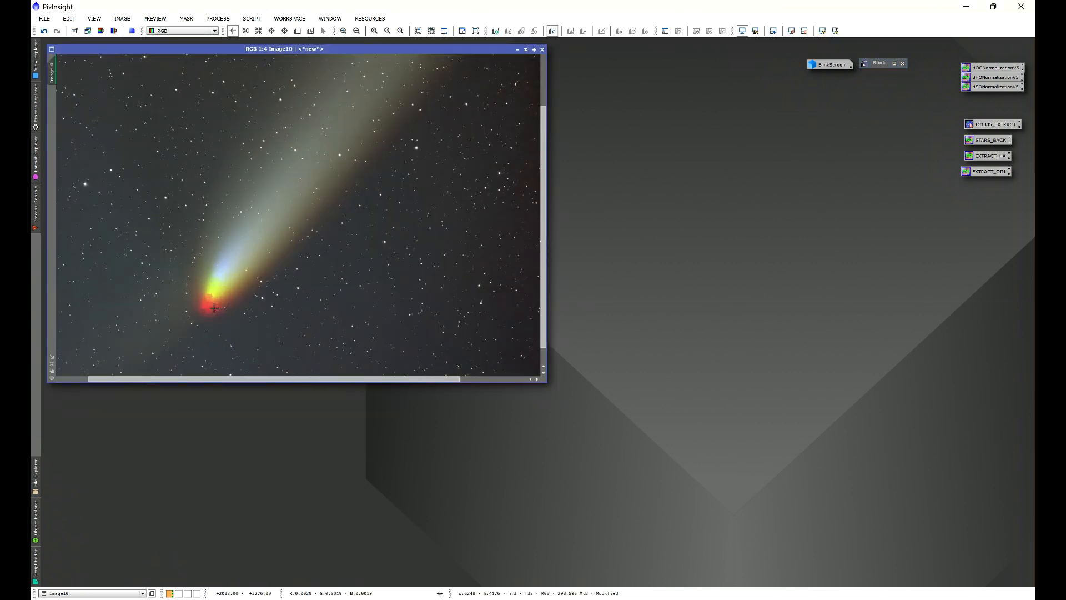
scroll(214, 308, up, 1)
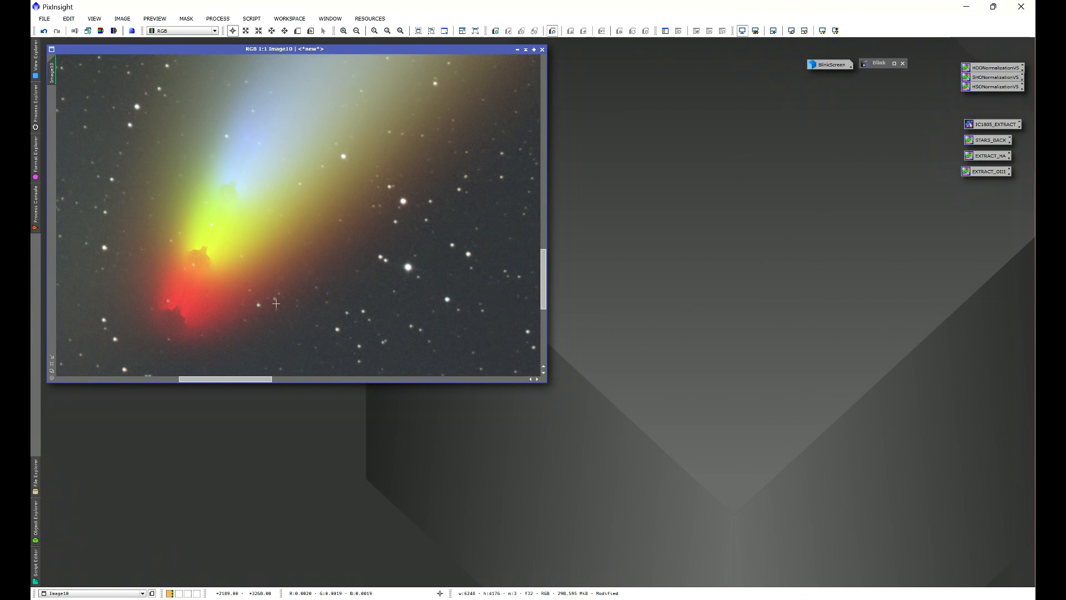
scroll(275, 303, down, 4)
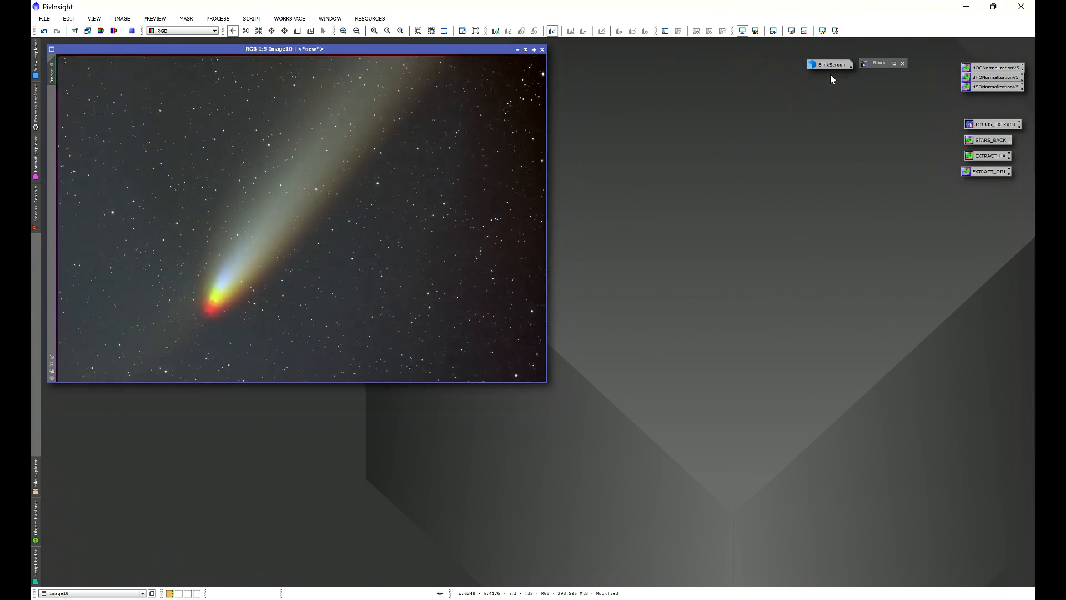
Minimize Image10, restore the Blink process and play the red-filter frames to examine the comet's motion against the stars.
double_click(876, 63)
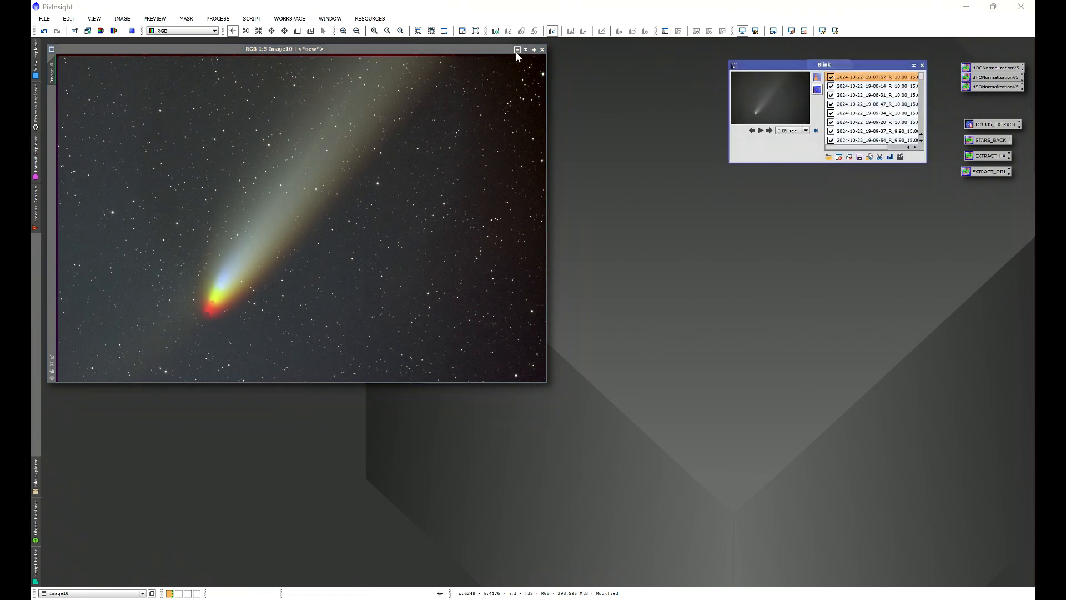
click(517, 49)
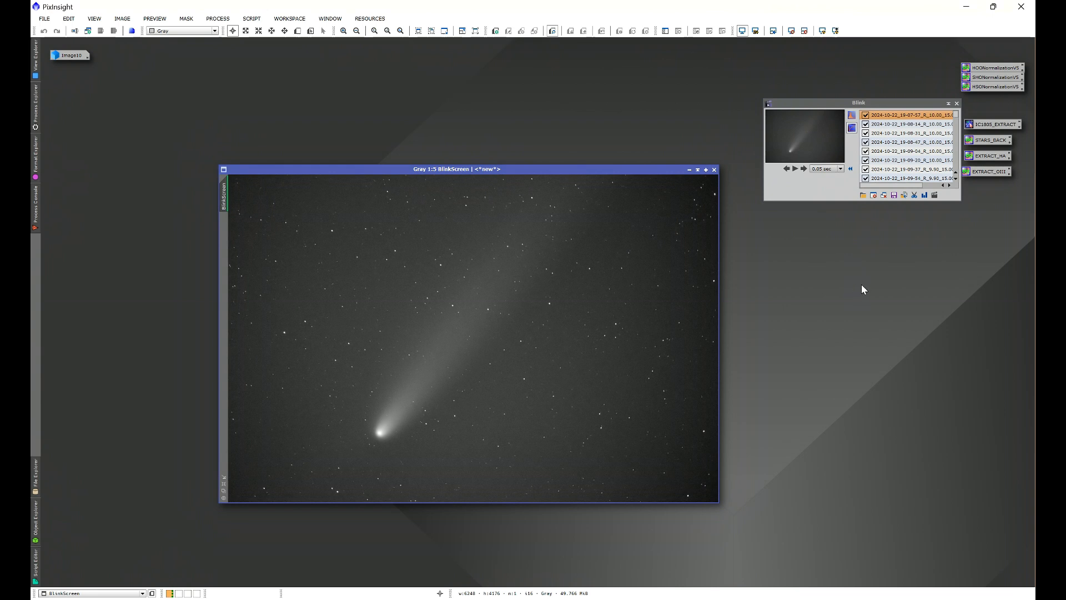
click(795, 168)
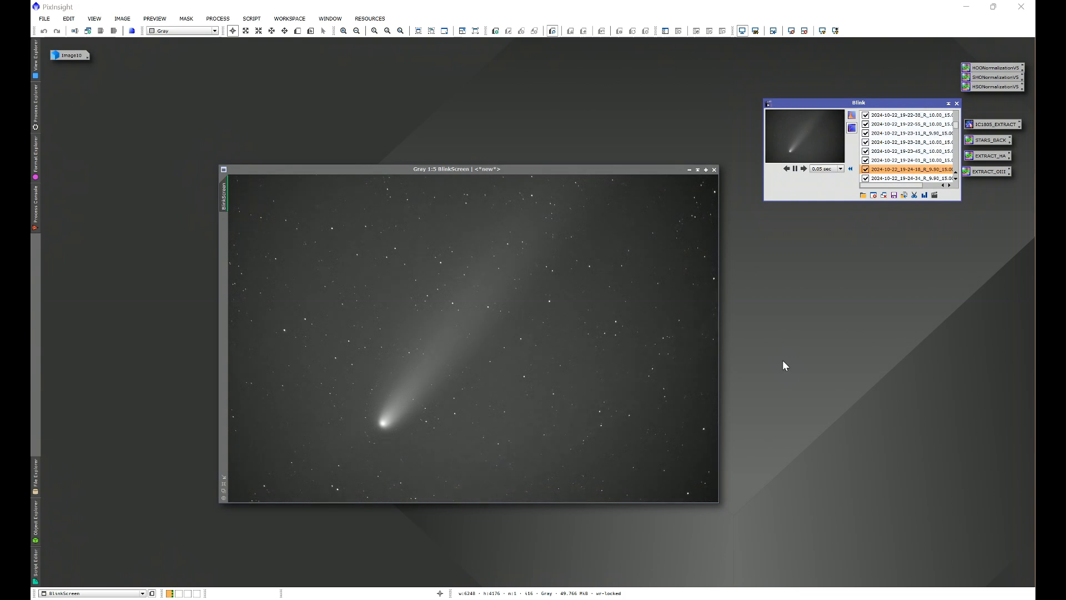
click(795, 168)
Close the Blink process and its screen, and close the Image10 colour image without saving.
double_click(73, 56)
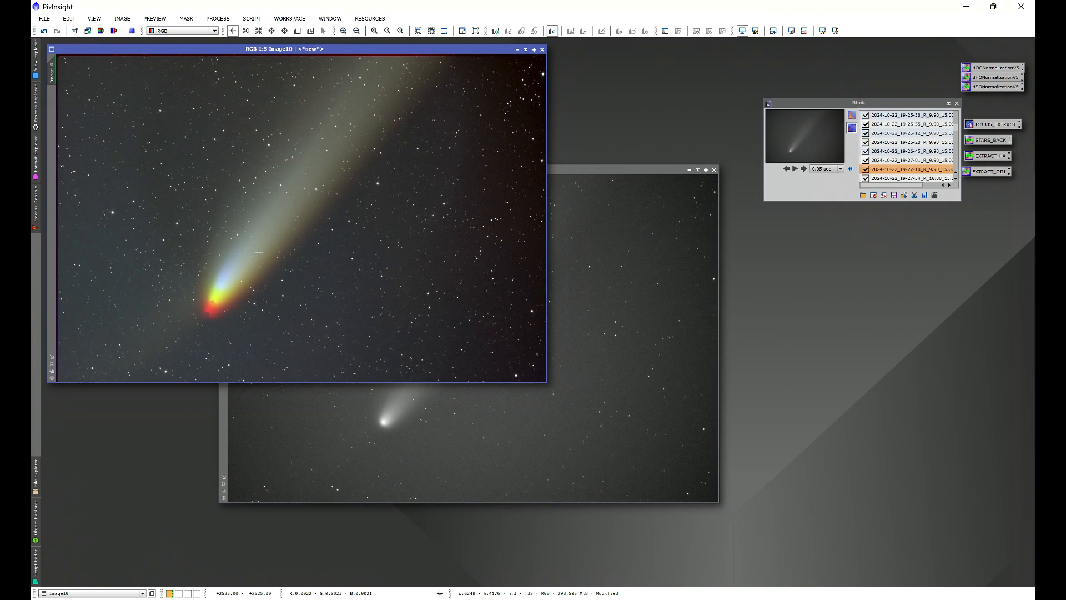
click(689, 170)
right_click(828, 65)
click(866, 120)
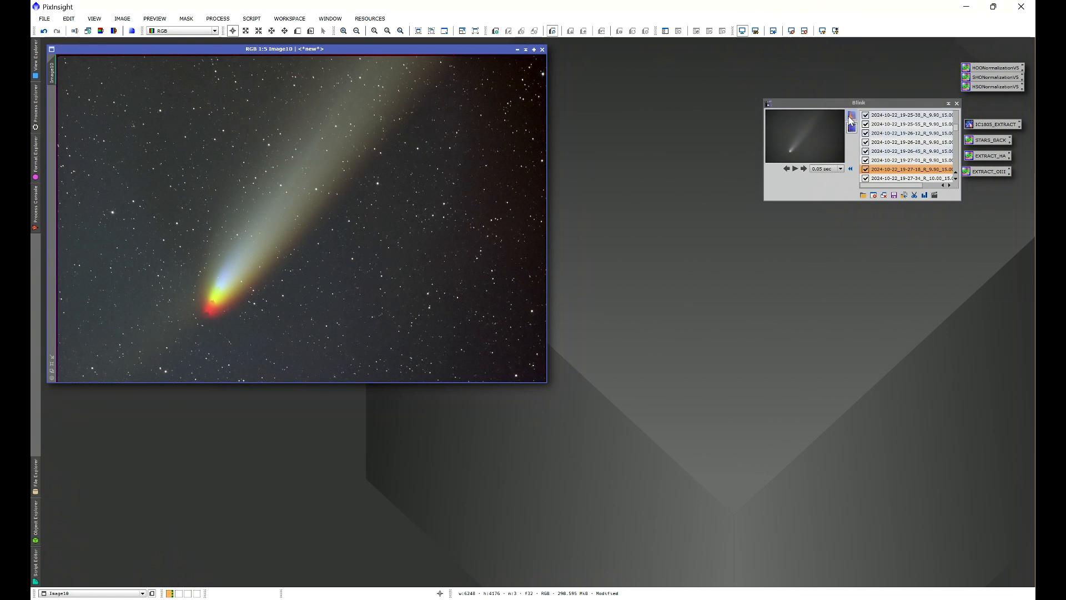
click(952, 103)
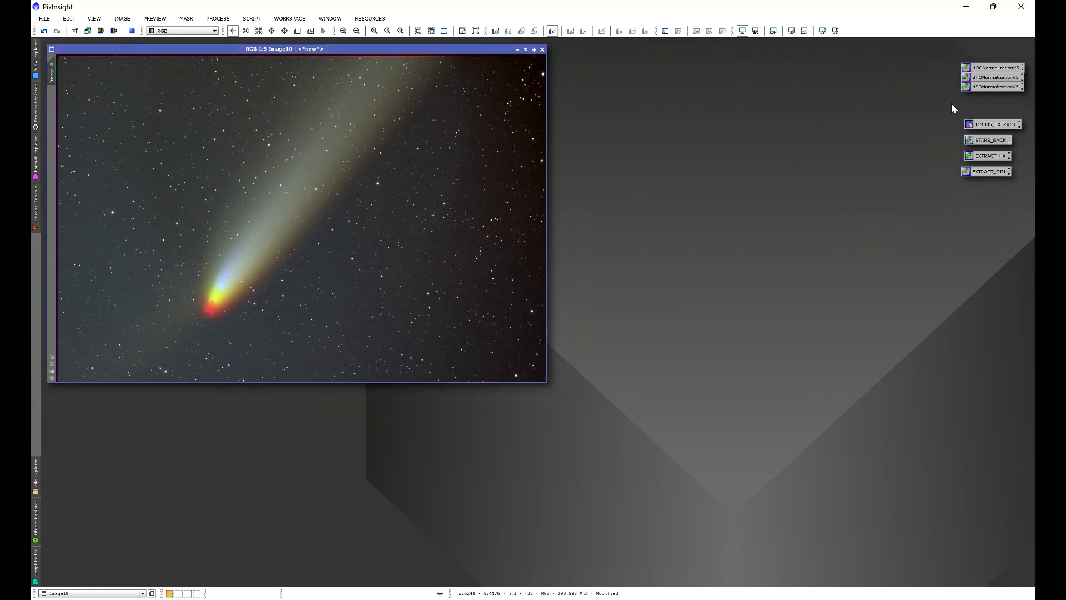
click(542, 49)
click(548, 331)
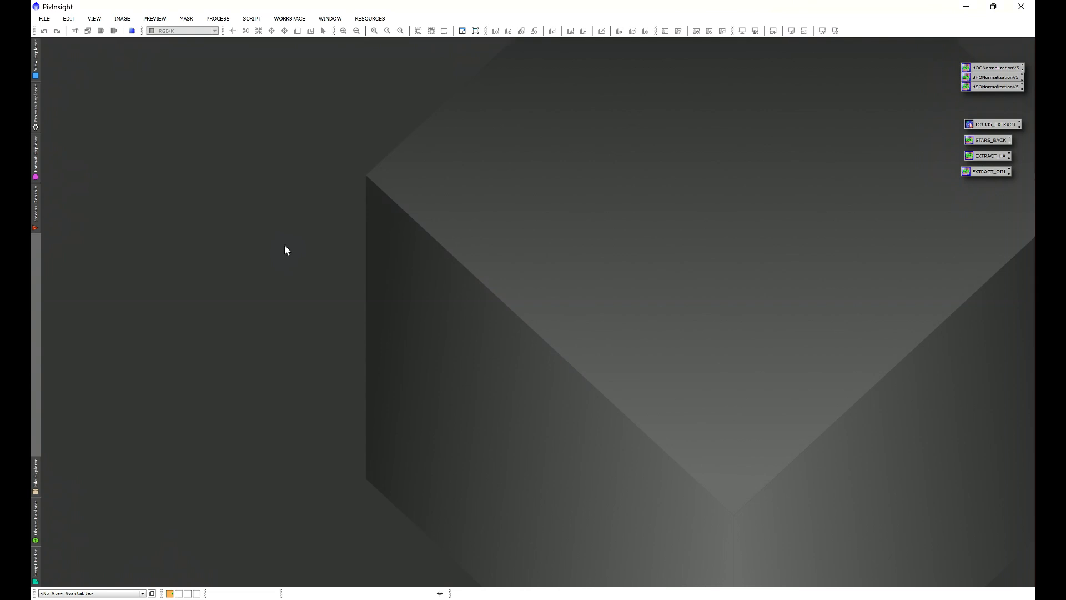
Start the CometAlignment process and add all registered red-filter frames from the FILTER-R_mono folder as target frames.
click(218, 18)
mouse_move(236, 32)
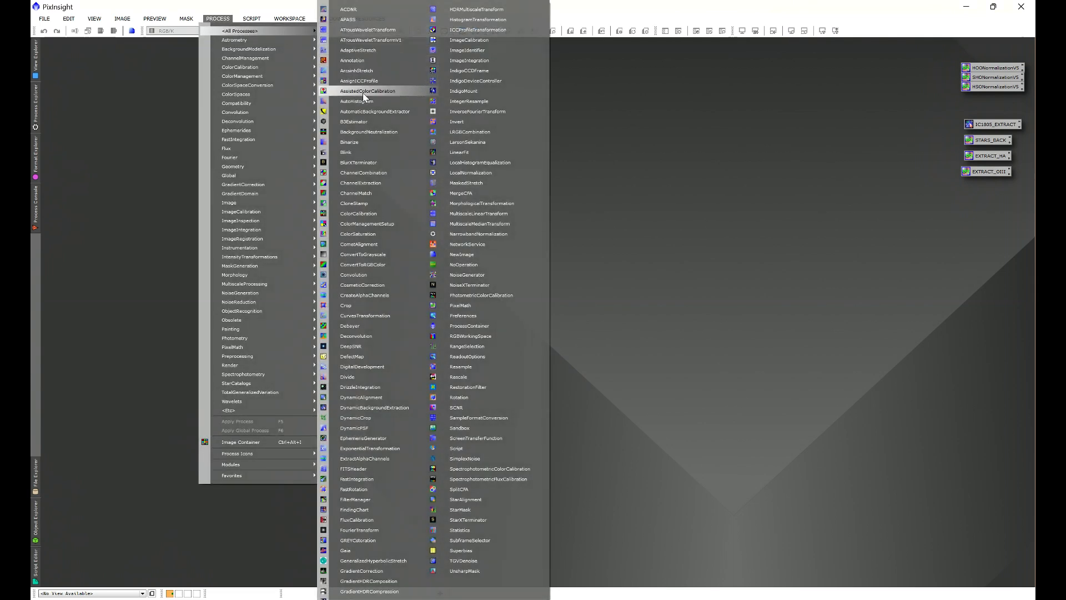
click(361, 244)
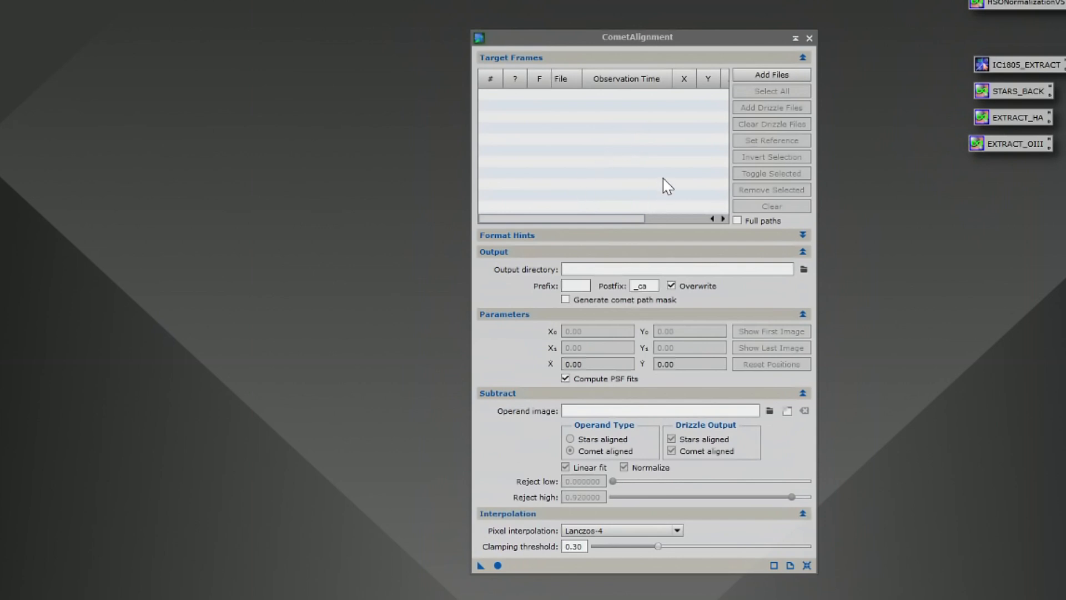
click(772, 74)
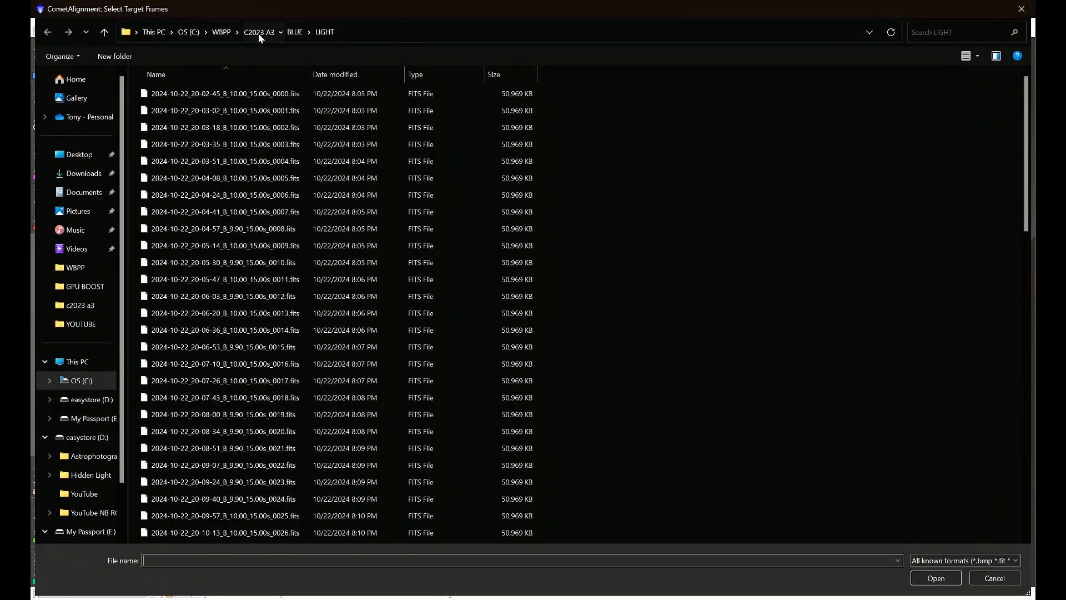
click(258, 34)
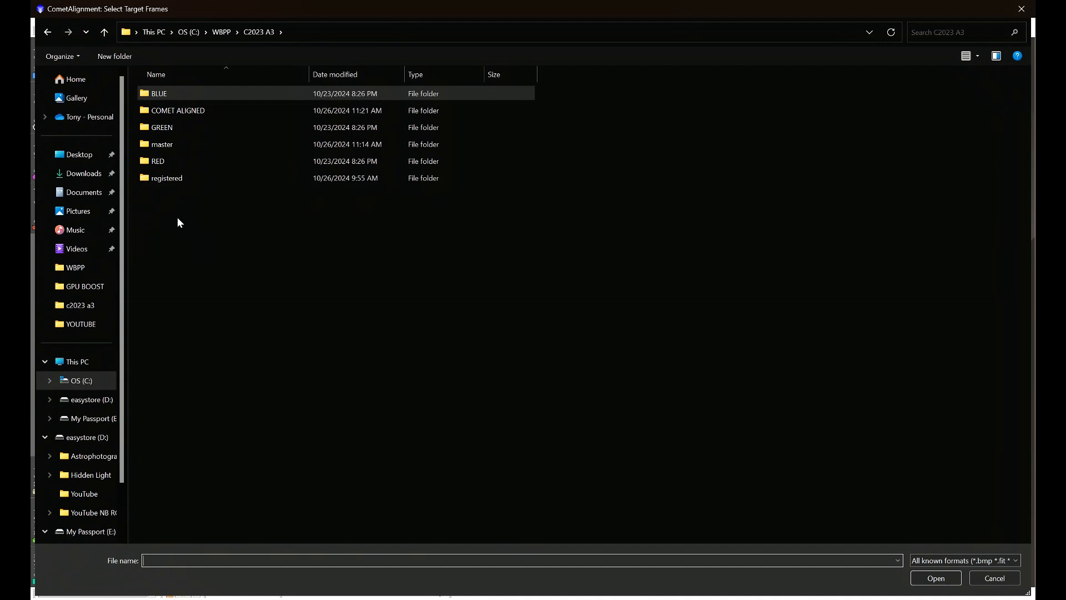
double_click(168, 181)
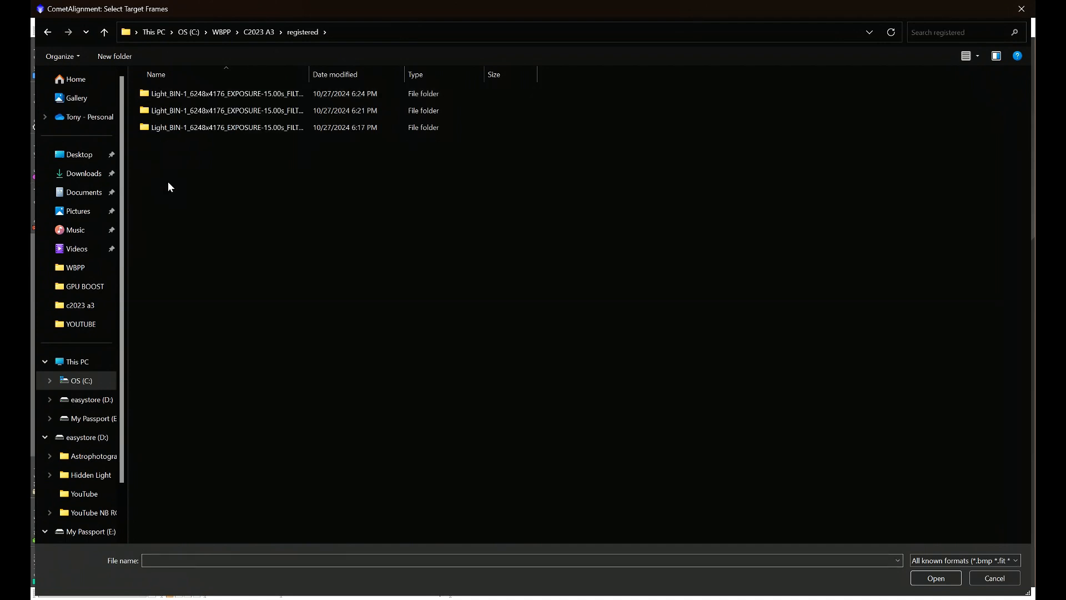
double_click(231, 126)
click(230, 113)
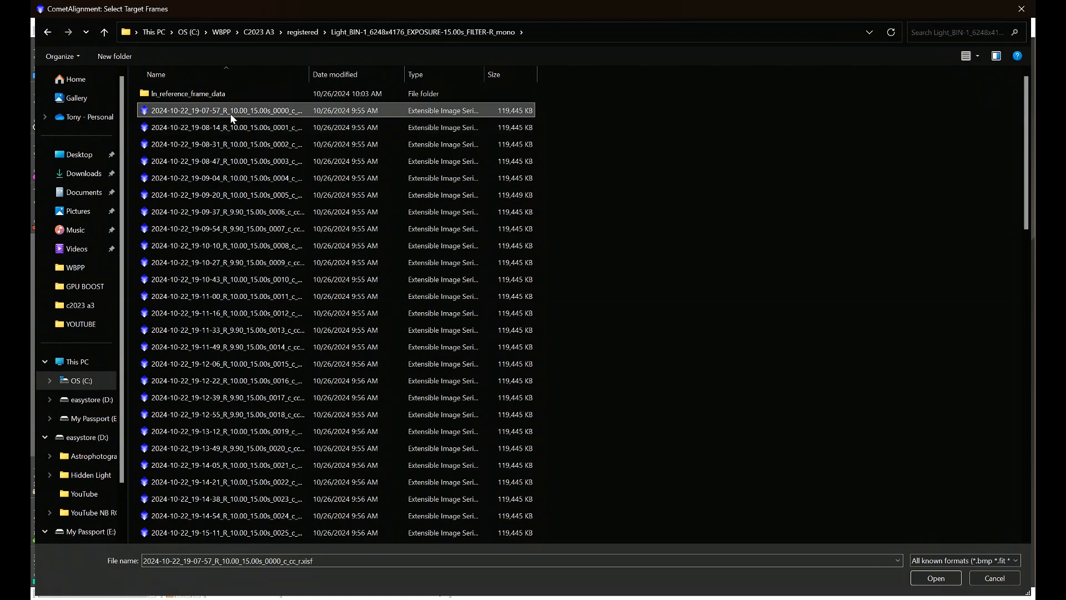
scroll(274, 250, down, 7)
scroll(277, 250, down, 11)
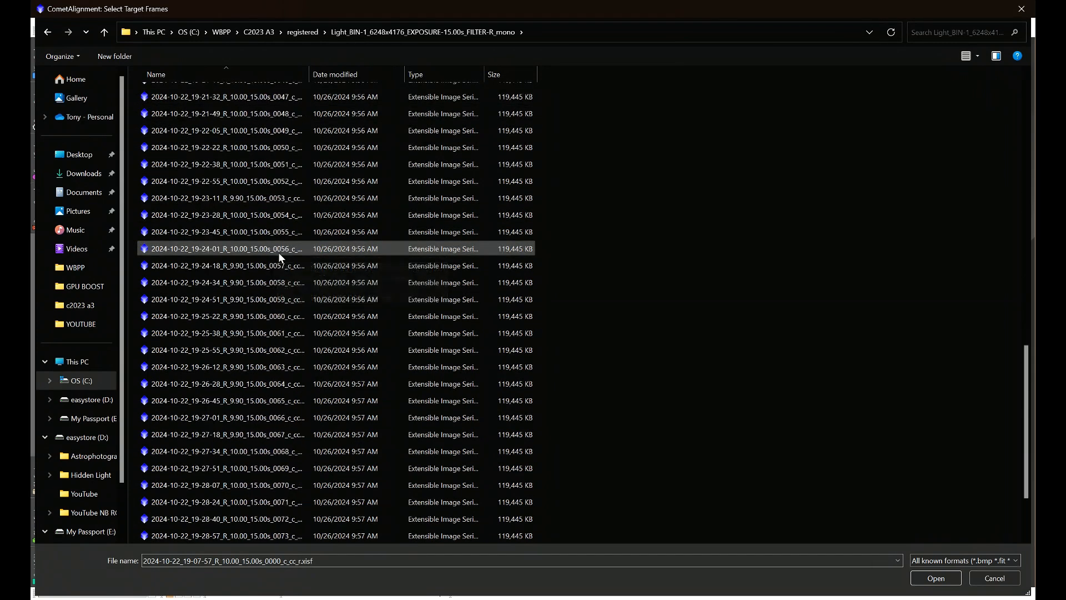
shift+click(245, 536)
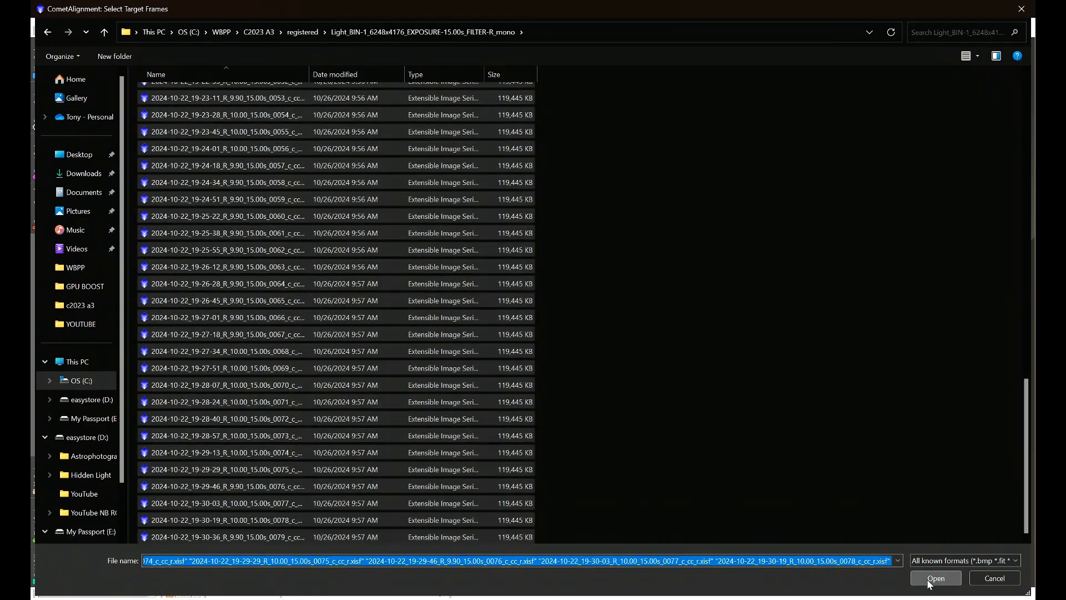
click(930, 577)
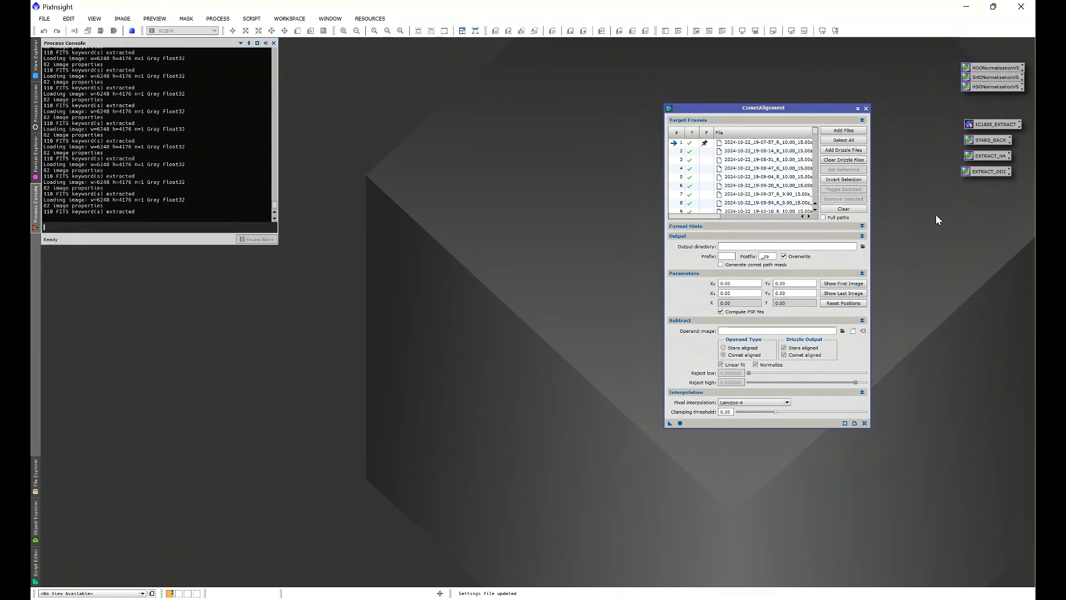
Add all registered green-filter frames from the FILTER-G_mono folder to the CometAlignment target frames.
click(843, 131)
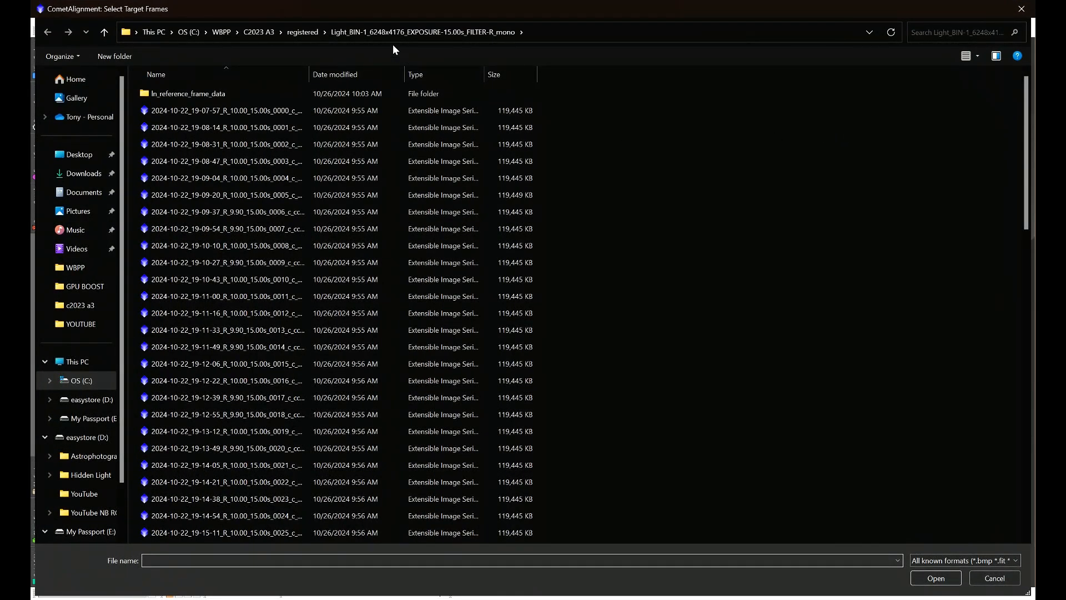
click(304, 32)
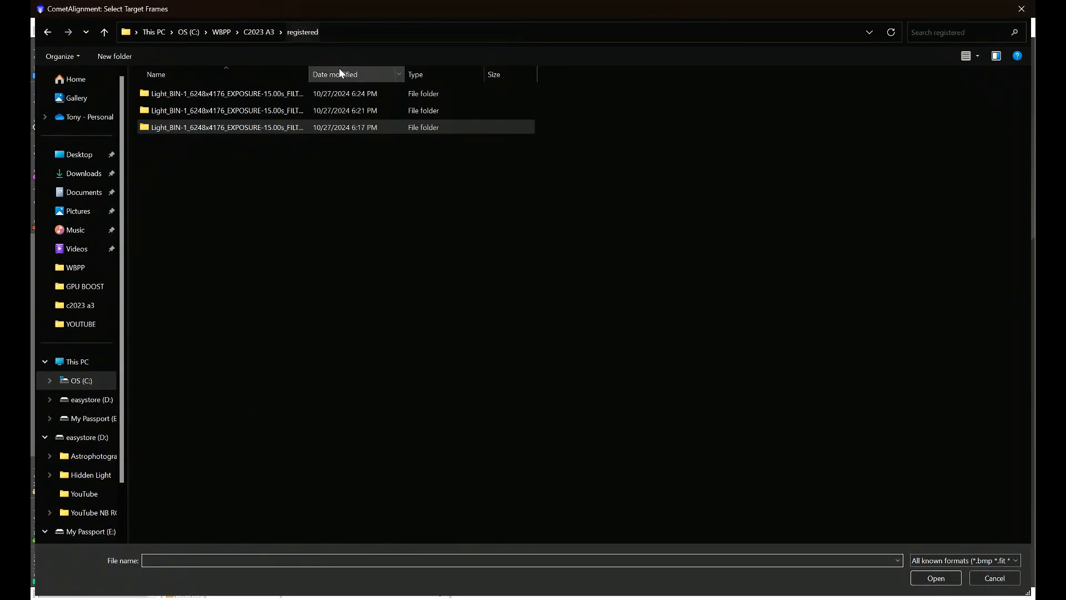
double_click(257, 110)
click(258, 110)
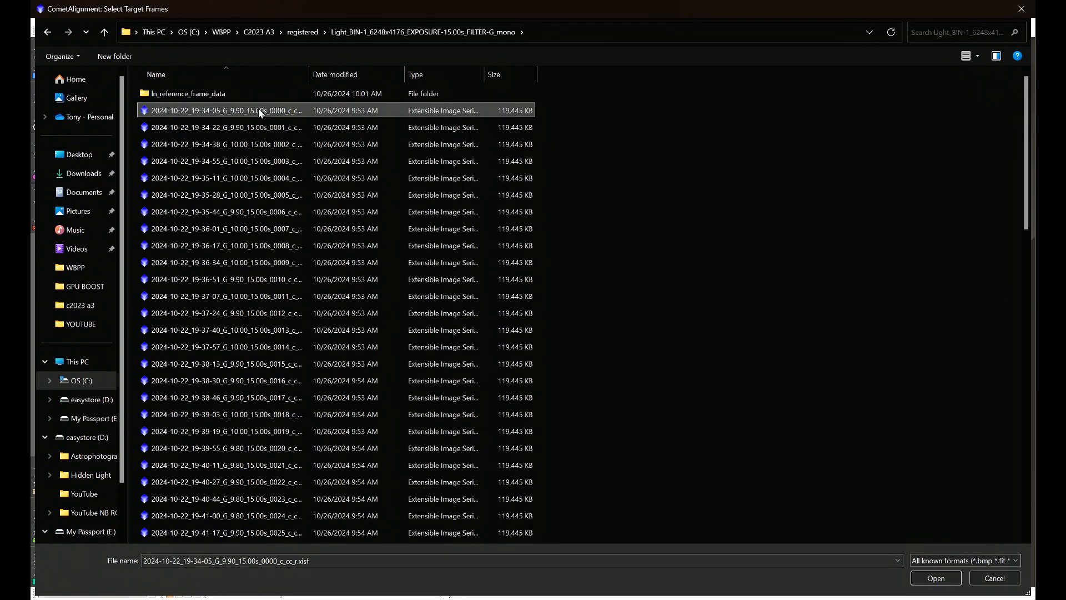
scroll(261, 148, down, 17)
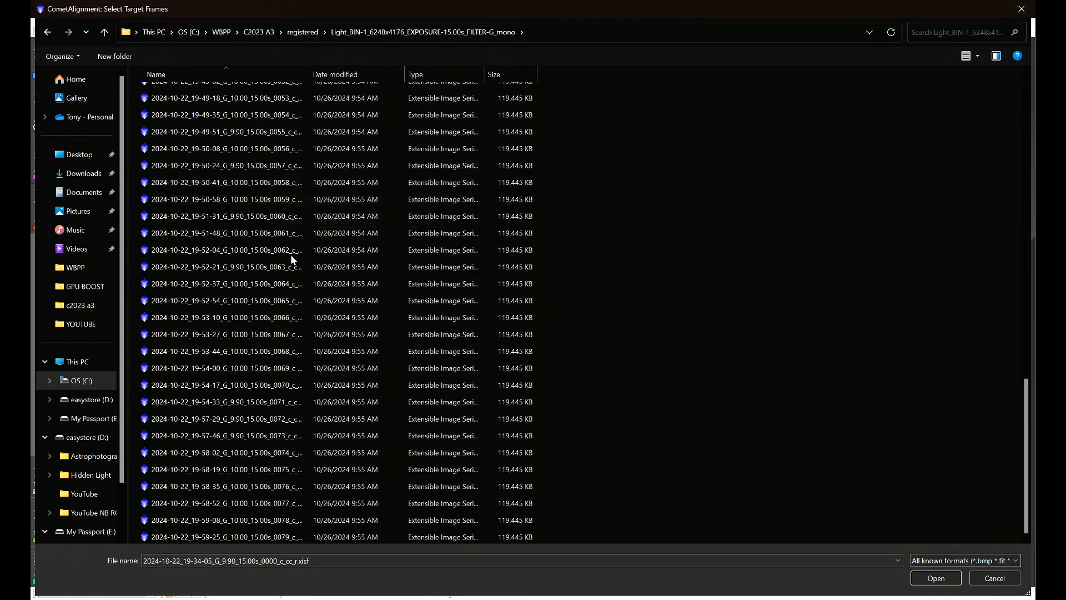
shift+click(238, 532)
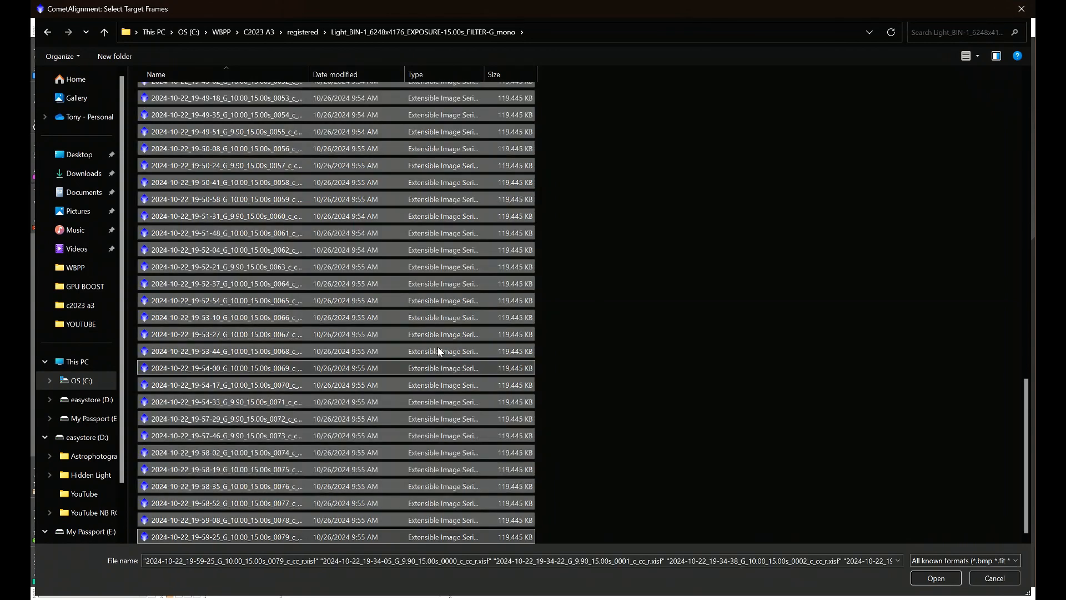
click(936, 578)
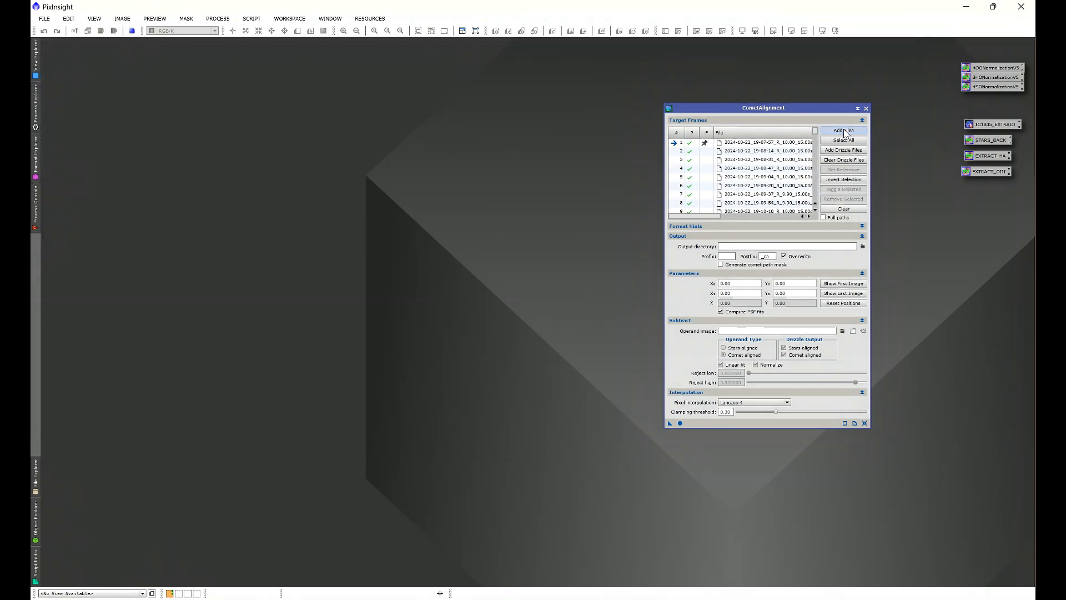
Add all registered blue-filter frames from the FILTER-B_mono folder to the target frames and check the end of the list.
click(843, 132)
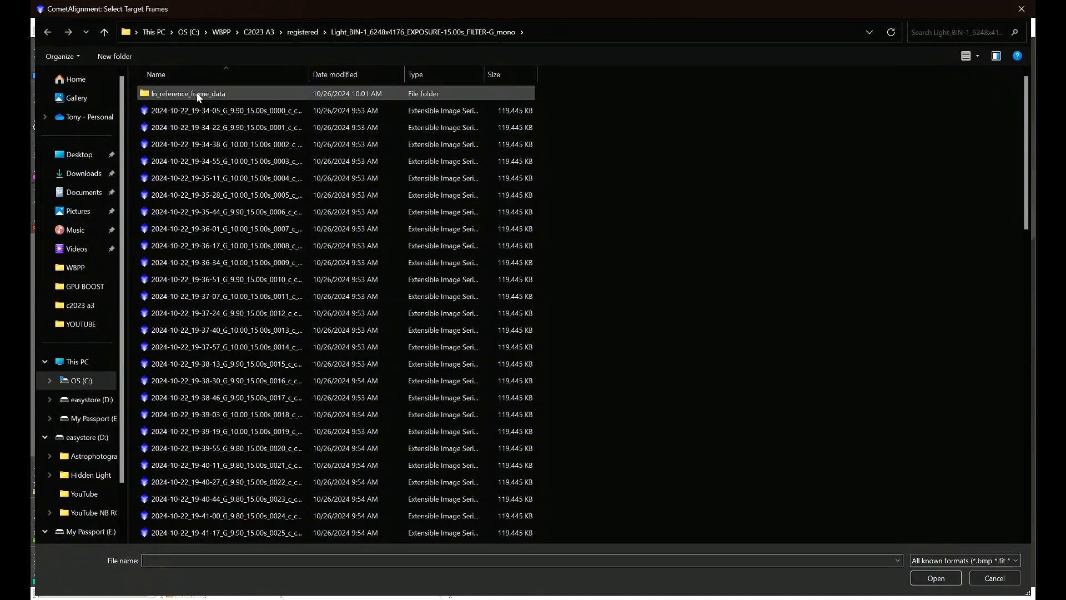
click(308, 35)
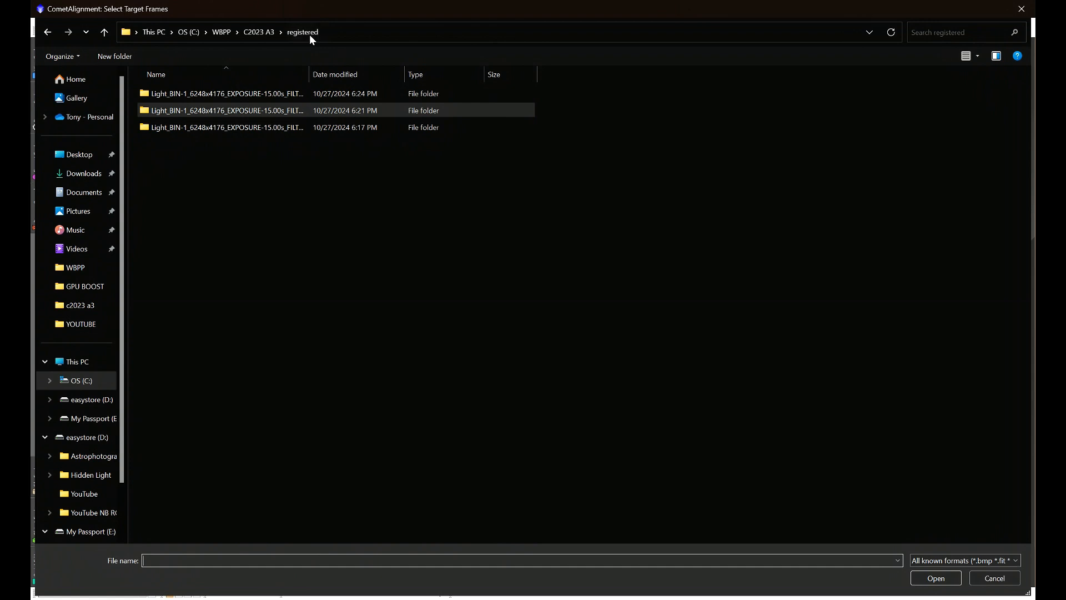
double_click(210, 96)
click(204, 110)
scroll(289, 319, down, 18)
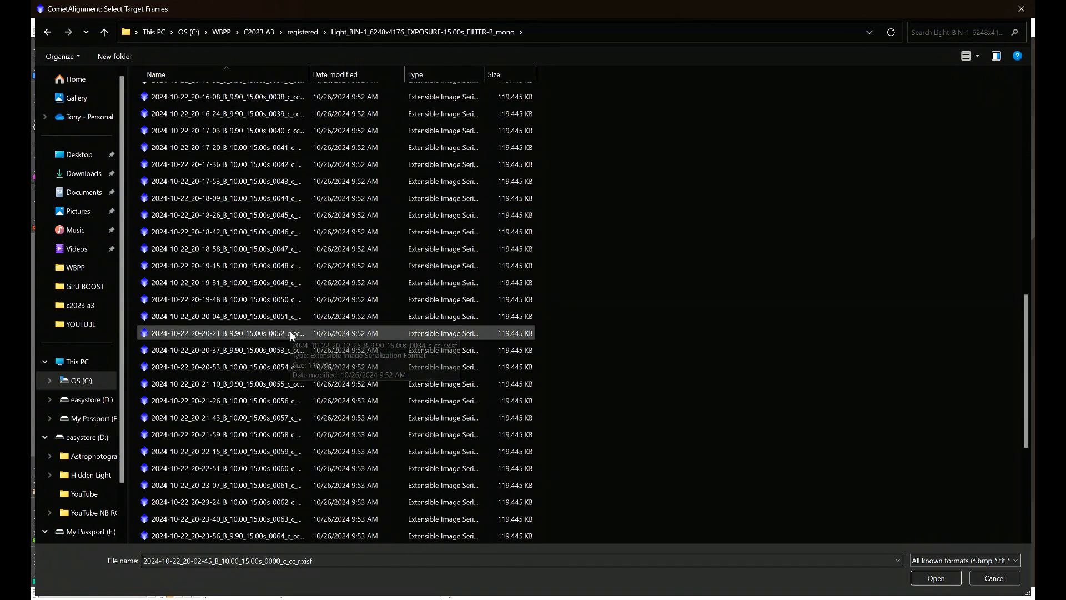
shift+click(286, 536)
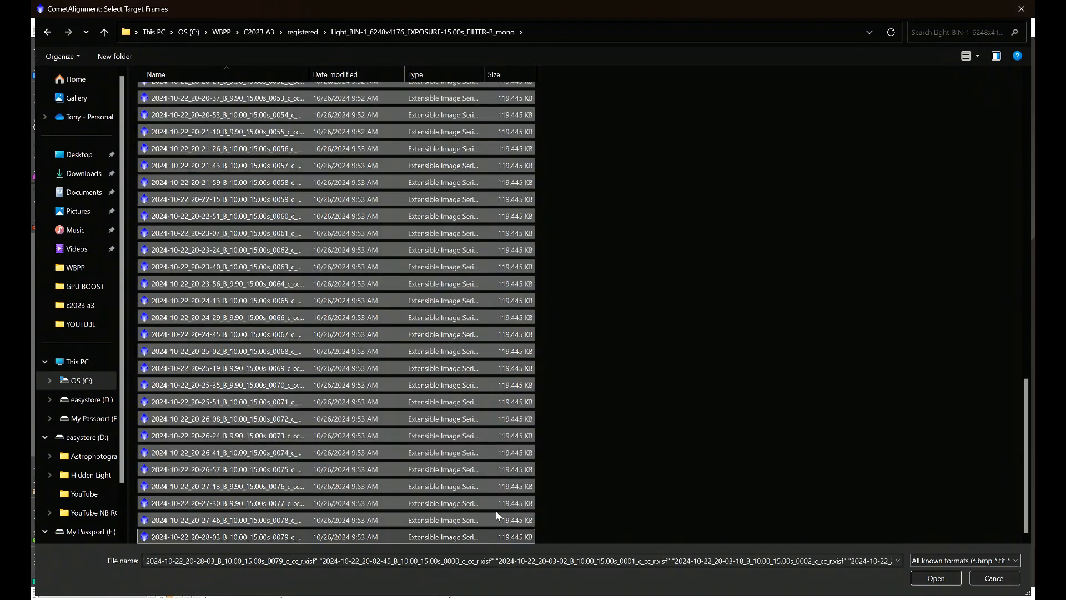
click(926, 577)
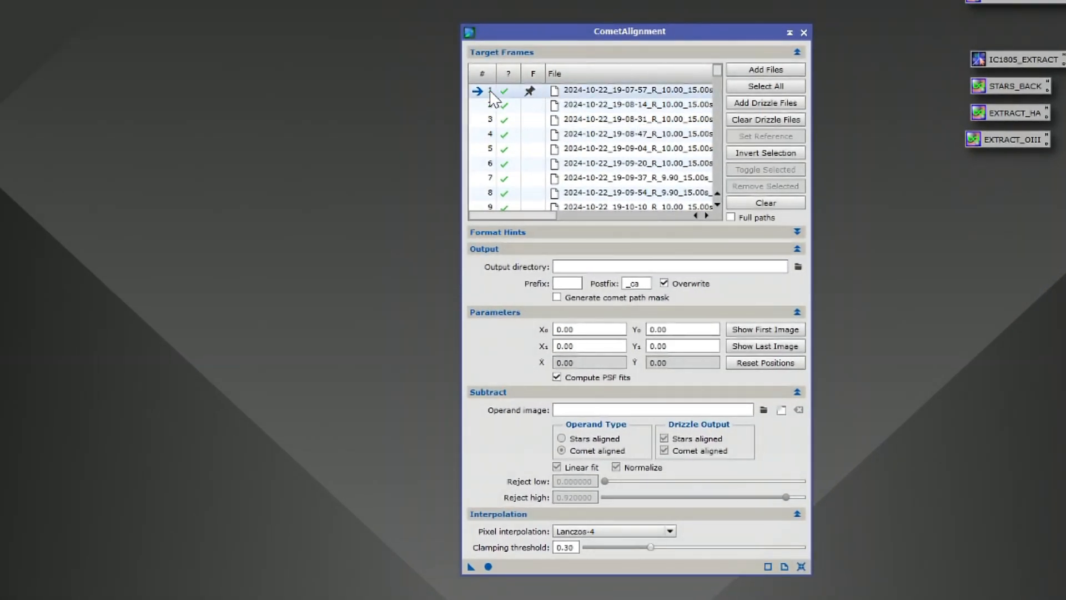
drag(717, 70, 716, 197)
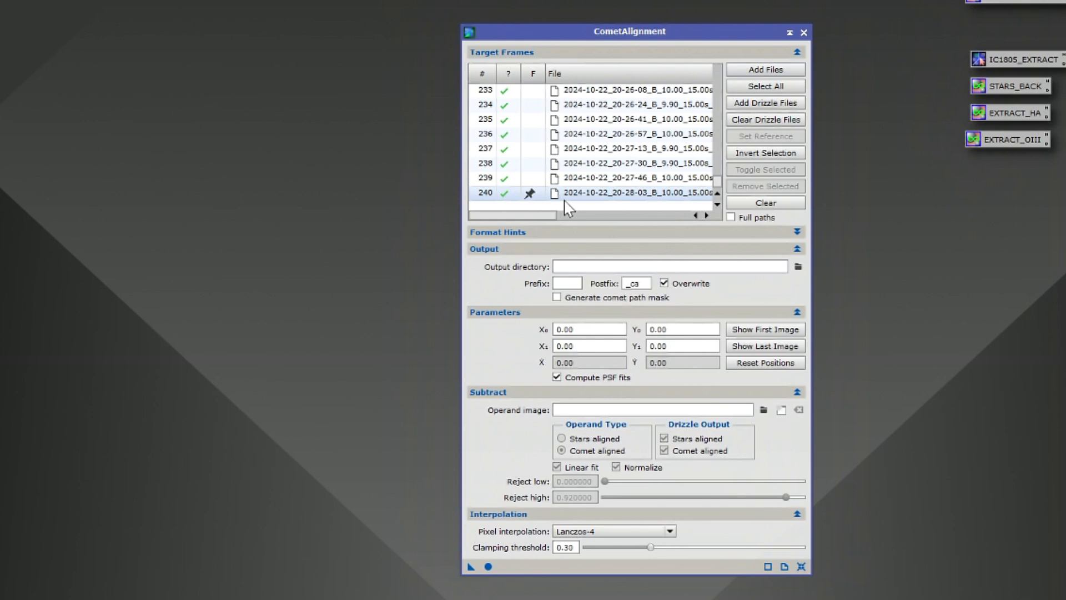
Review the target frame list from first to last, enable comet path mask generation and disable Compute PSF fits.
drag(714, 179, 717, 61)
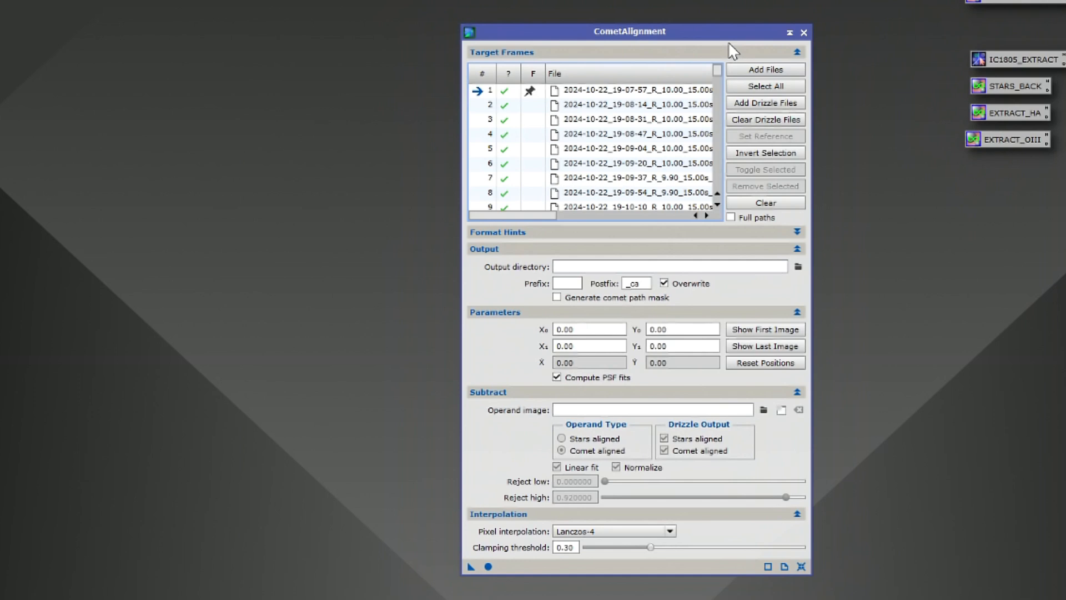
drag(714, 73, 716, 184)
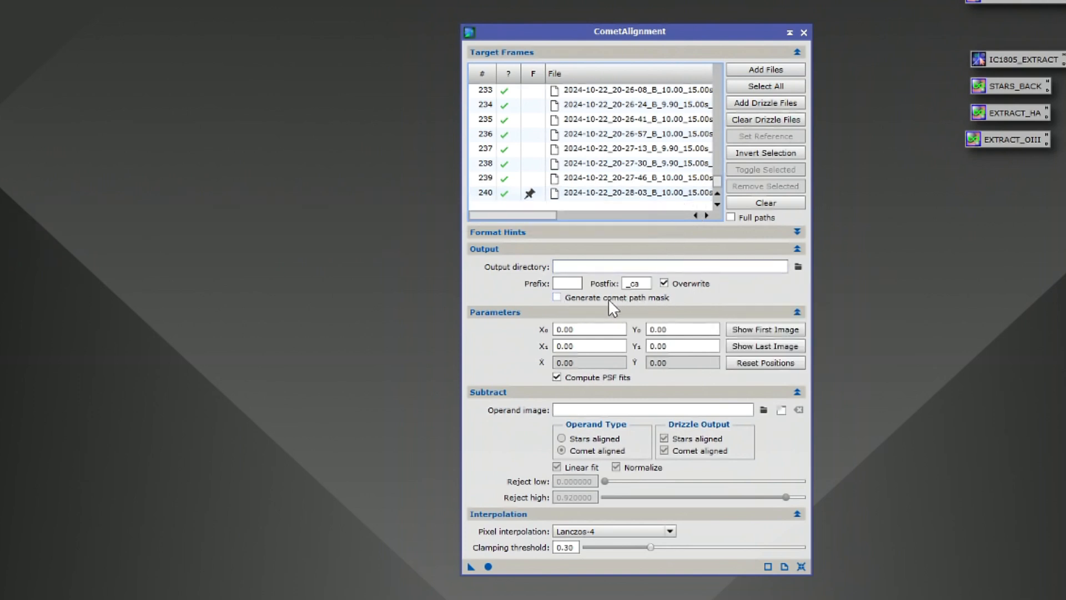
click(557, 299)
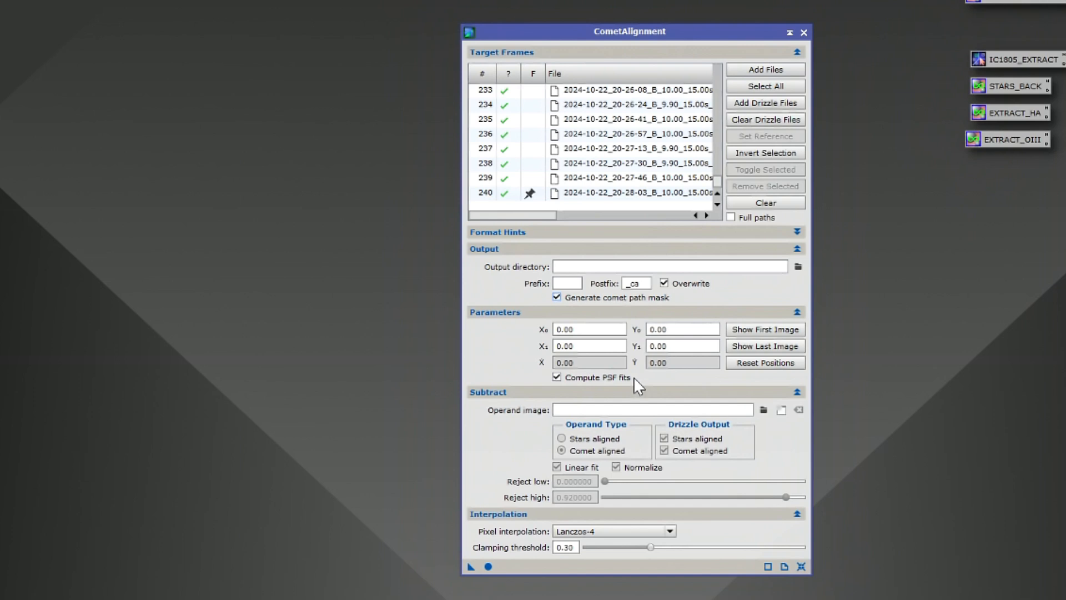
click(555, 377)
Create a folder named YOUTUBE EXAMPLE inside C2023 A3 and set it as the CometAlignment output directory.
click(557, 267)
click(798, 267)
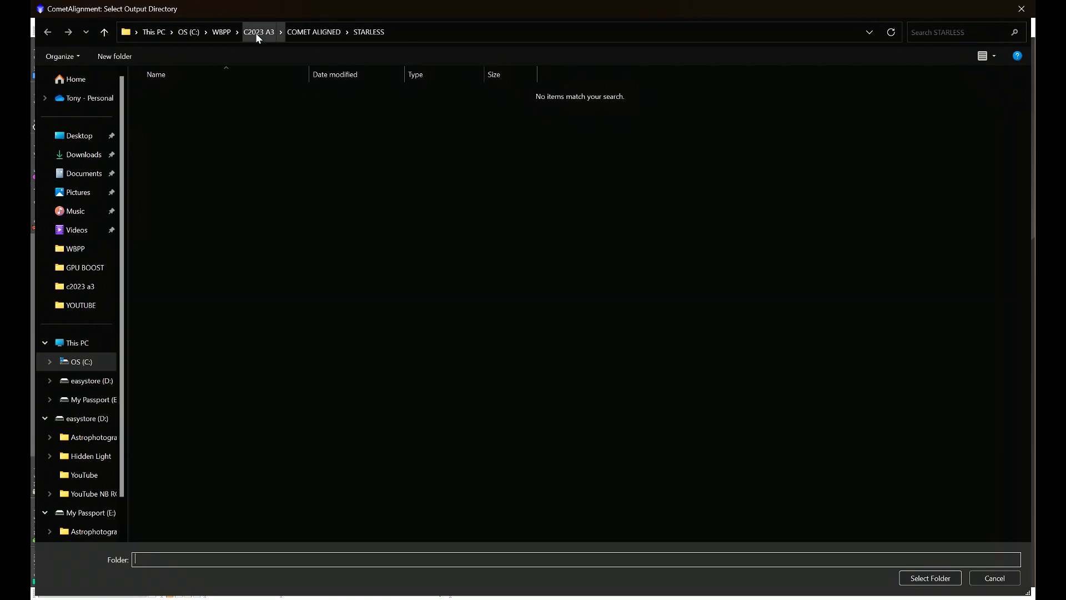
click(256, 33)
right_click(232, 220)
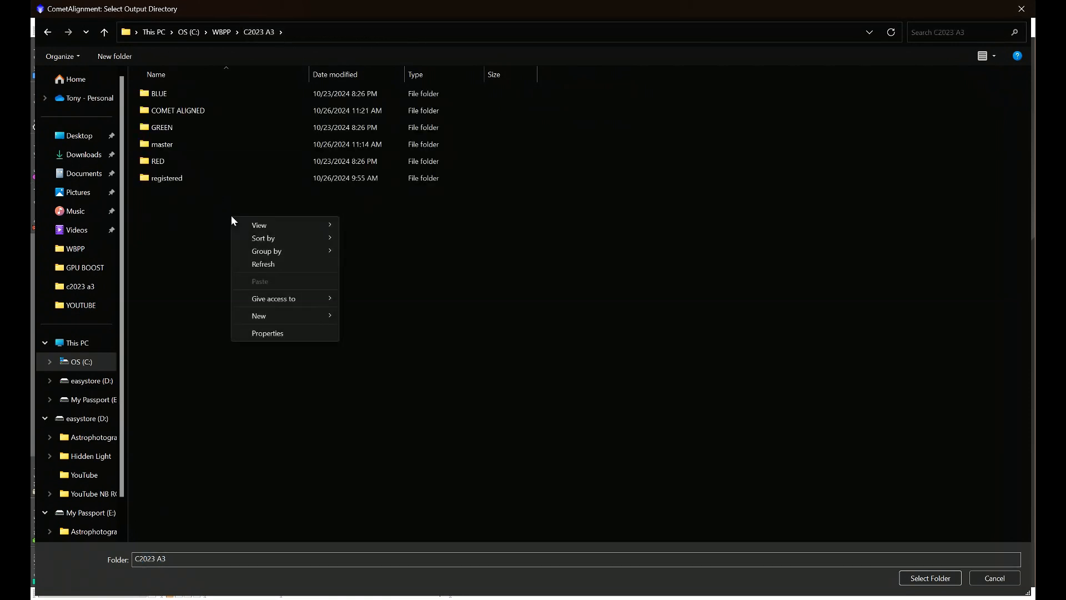
mouse_move(318, 315)
click(361, 318)
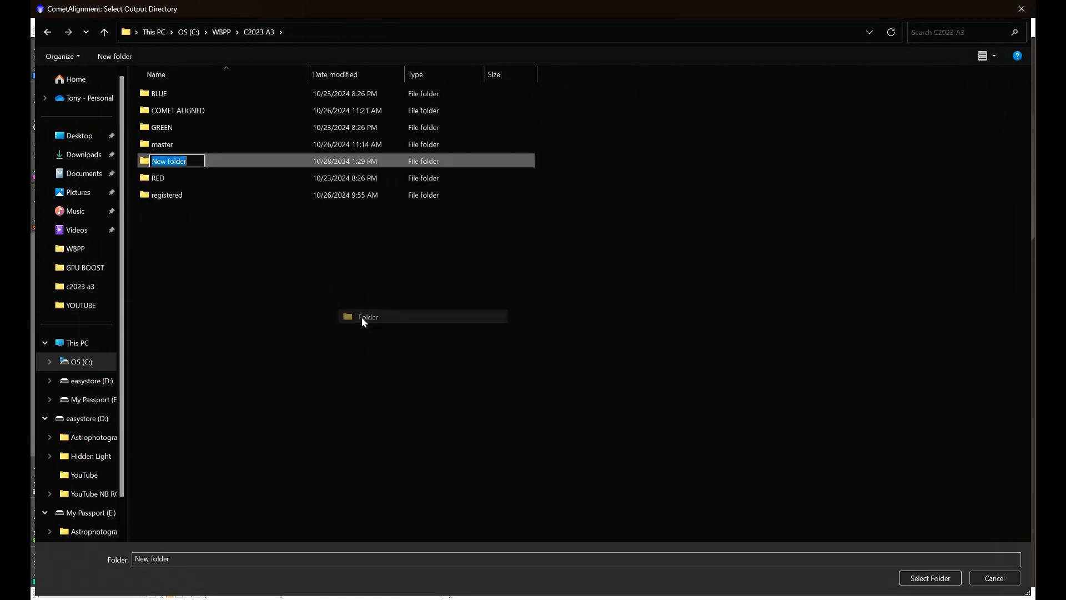
text(YOUT)
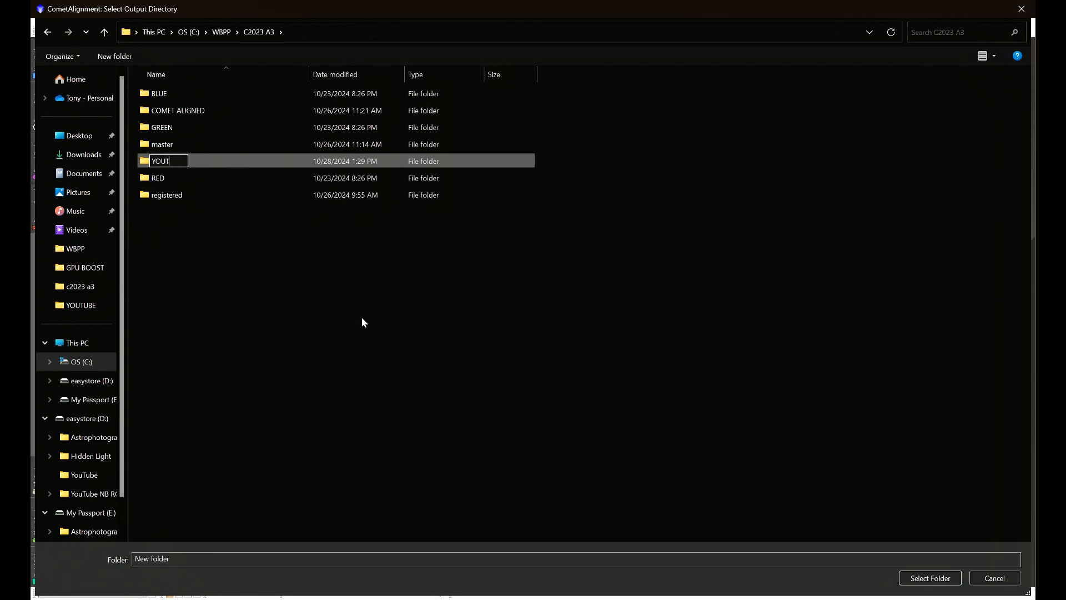
text(UBE EXAMPLE)
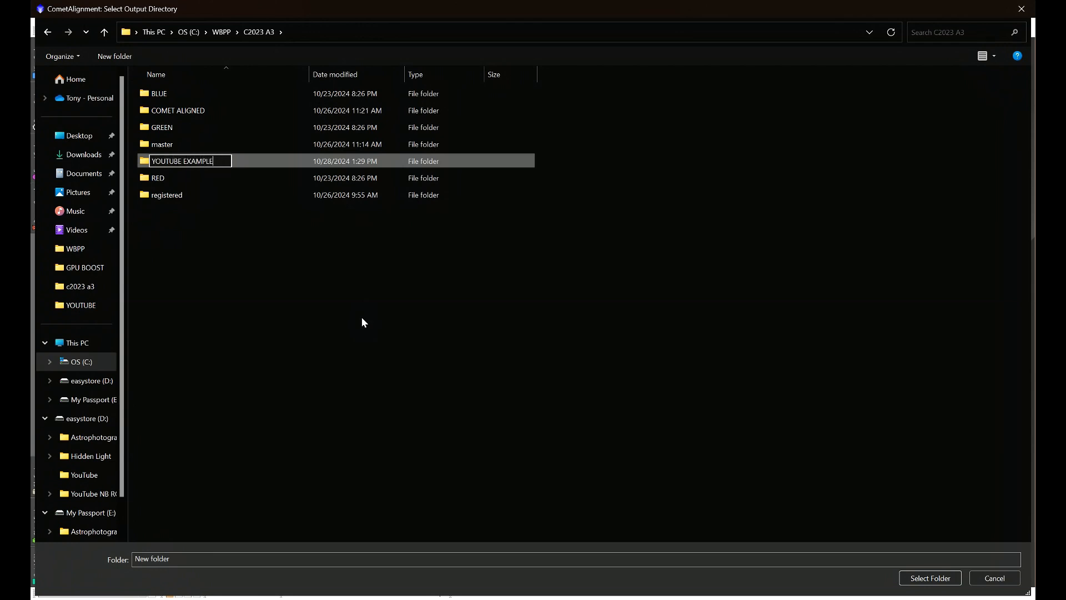
key(Return)
click(159, 195)
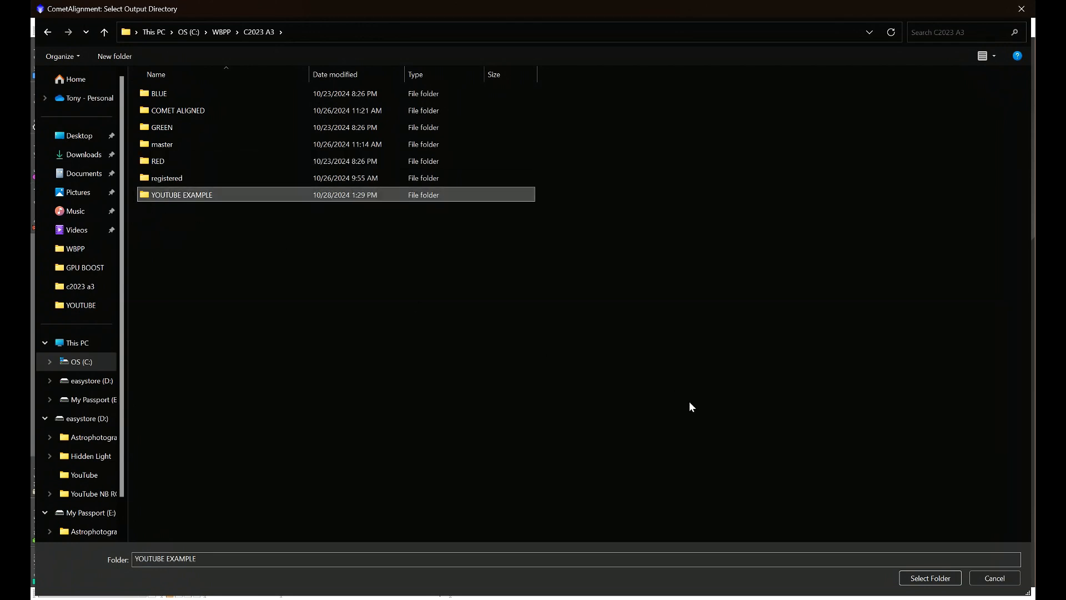
click(930, 578)
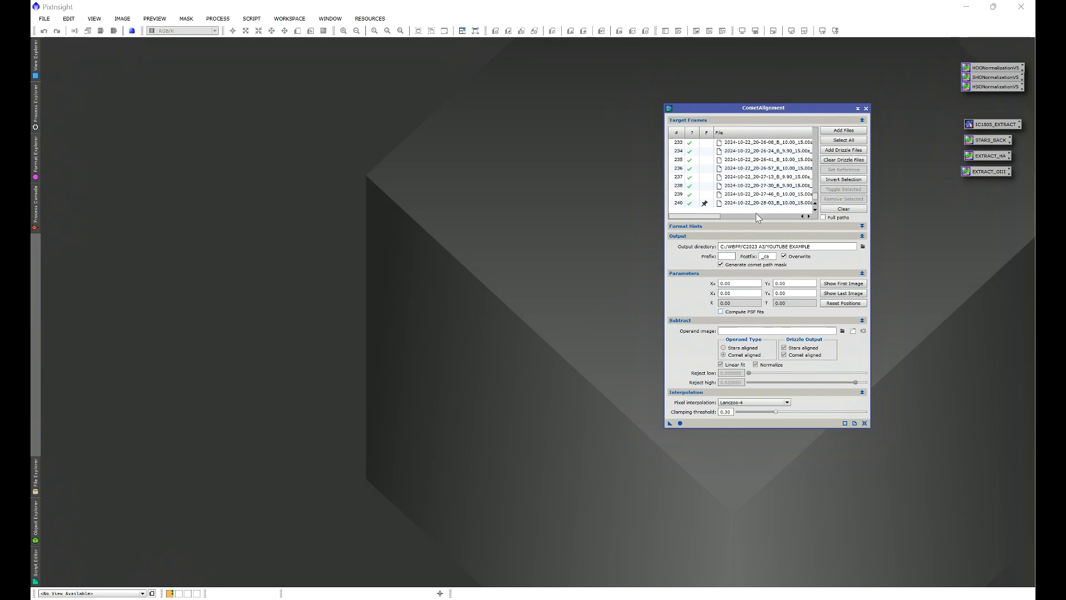
Open the first target frame, 2024-10-22_19-07-57_R, and auto-stretch its display to locate the comet nucleus.
drag(814, 194, 817, 125)
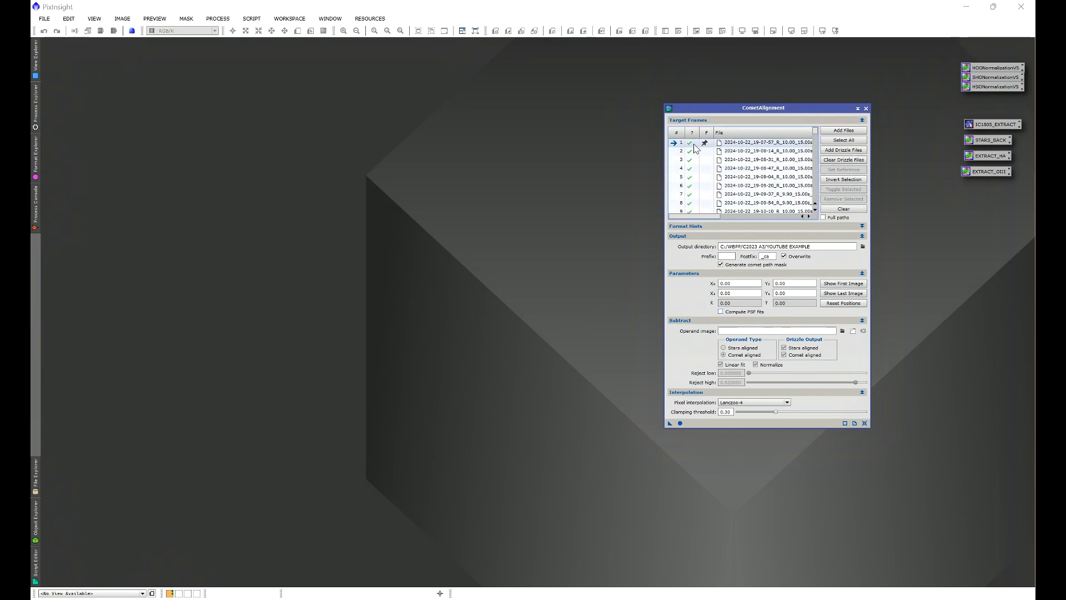
double_click(729, 145)
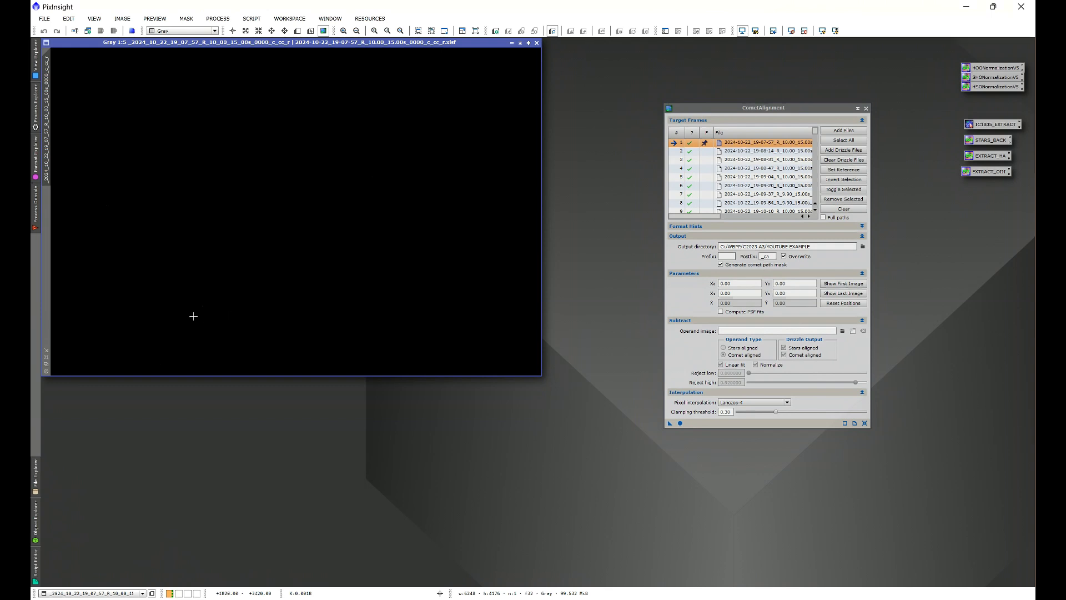
scroll(193, 316, up, 6)
scroll(205, 290, up, 1)
scroll(365, 264, down, 7)
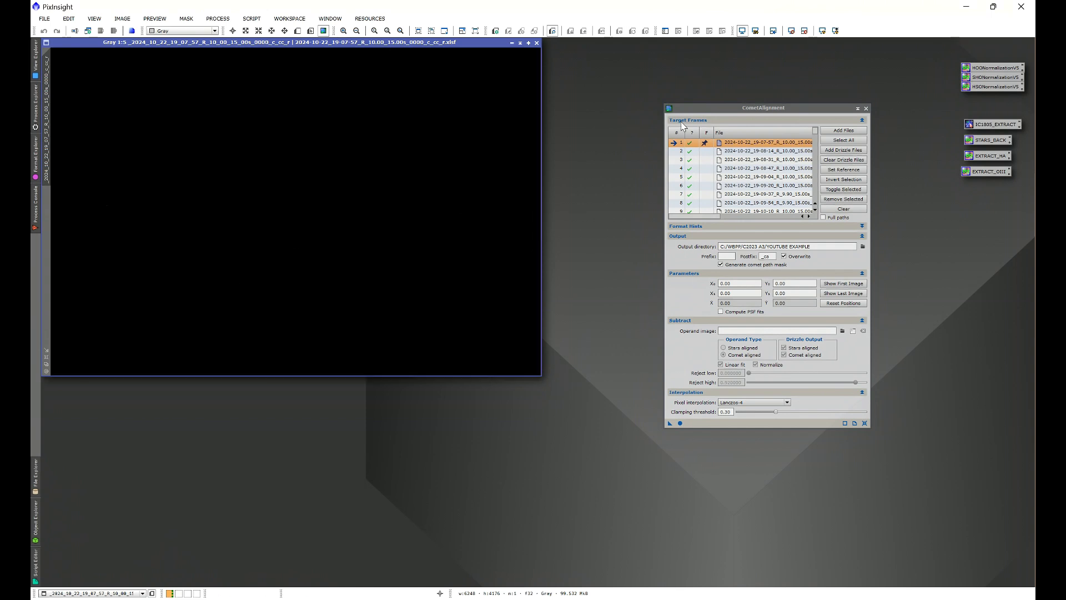
key(ctrl+a)
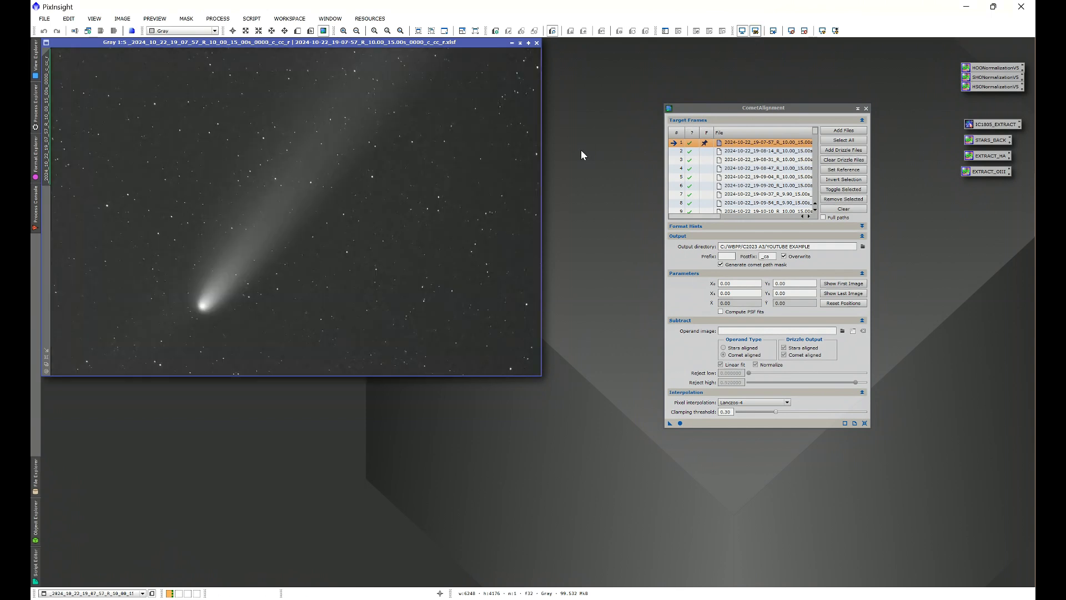
scroll(191, 321, up, 4)
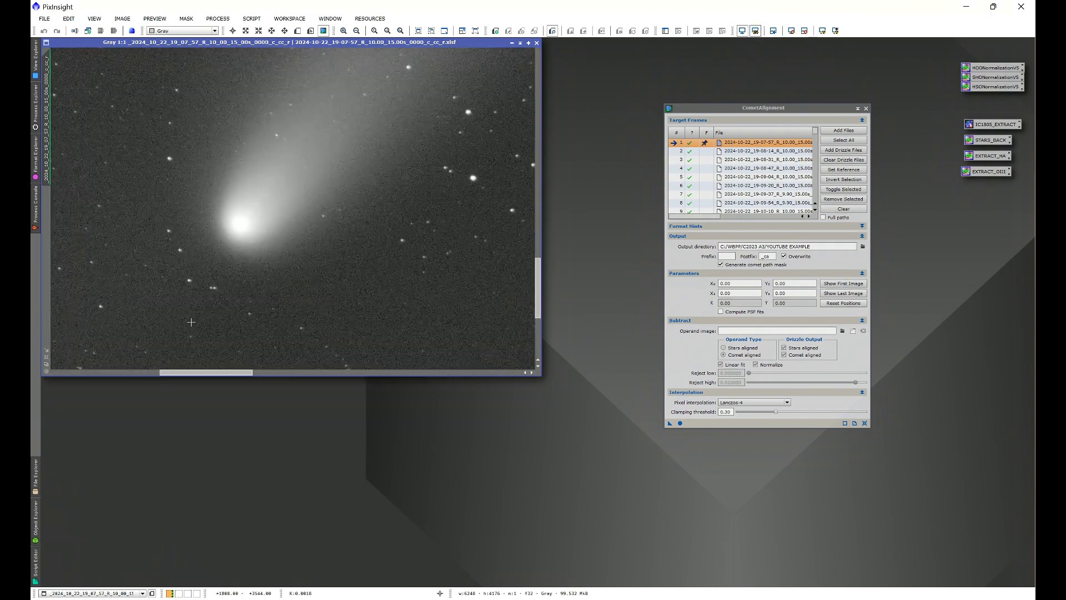
scroll(191, 322, up, 1)
drag(538, 299, 538, 292)
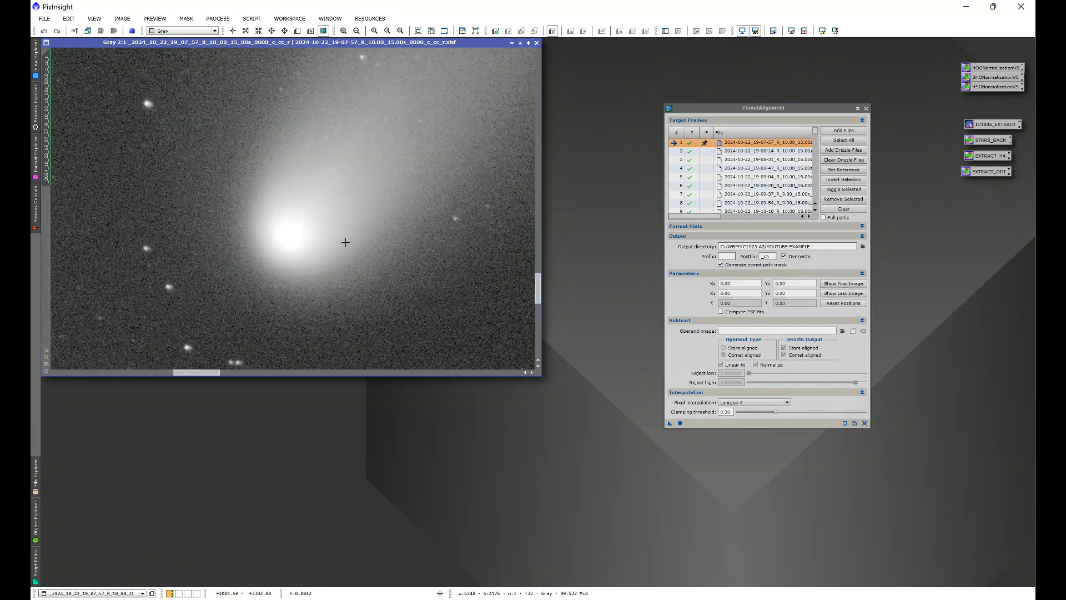
Remove the first frame's screen stretch and mark the comet nucleus centre at about X 1934.5, Y 3291.5.
click(791, 31)
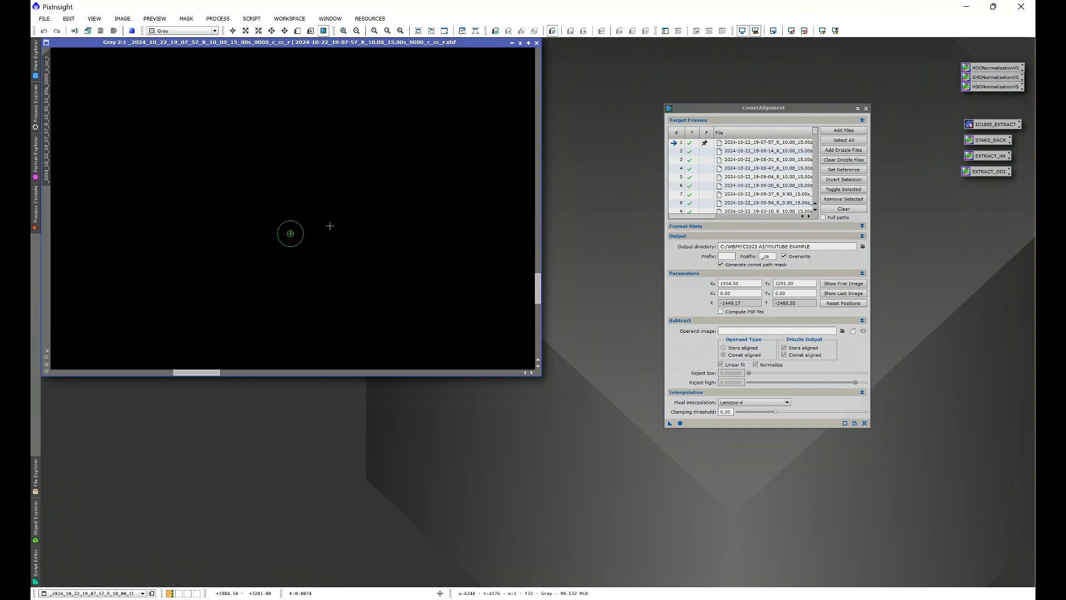
click(310, 225)
click(290, 234)
scroll(395, 249, down, 5)
Open the last target frame, 2024-10-22_20-28-03_B, and auto-stretch its display to locate the comet nucleus.
drag(815, 138, 815, 209)
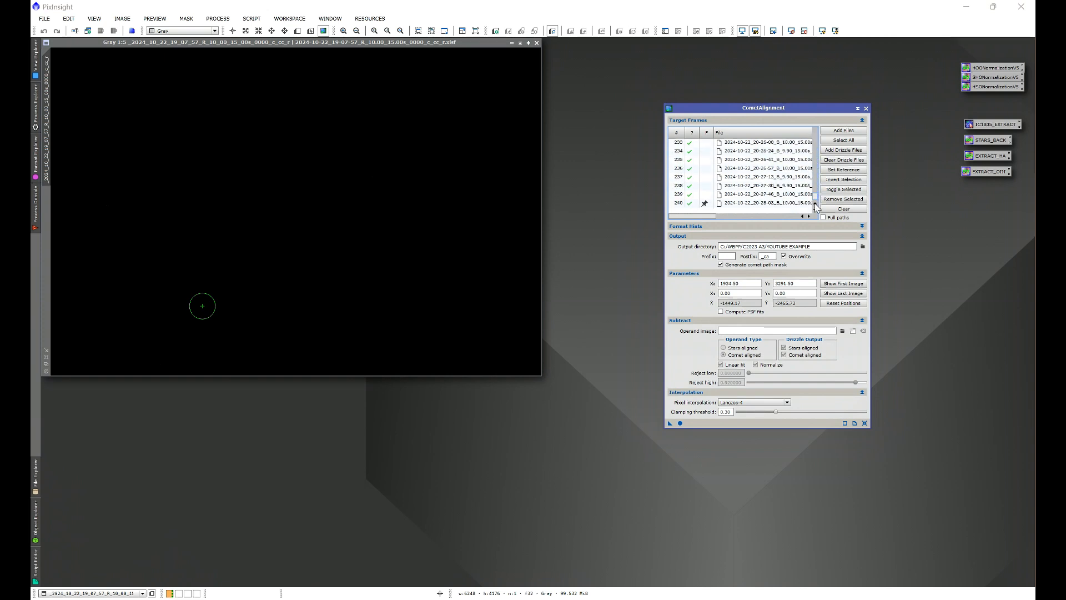
double_click(743, 204)
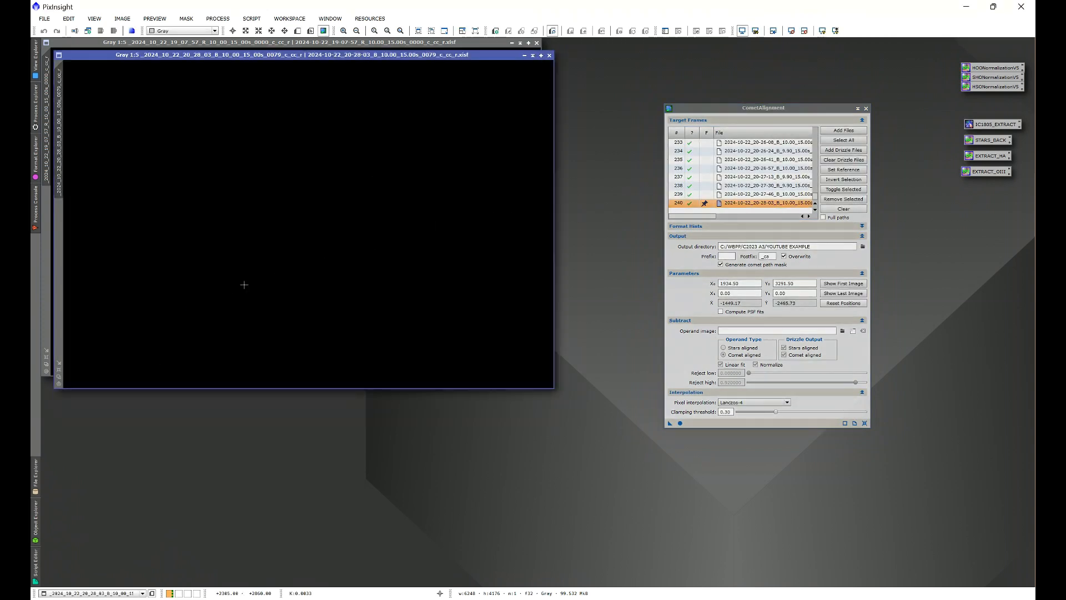
scroll(227, 289, up, 4)
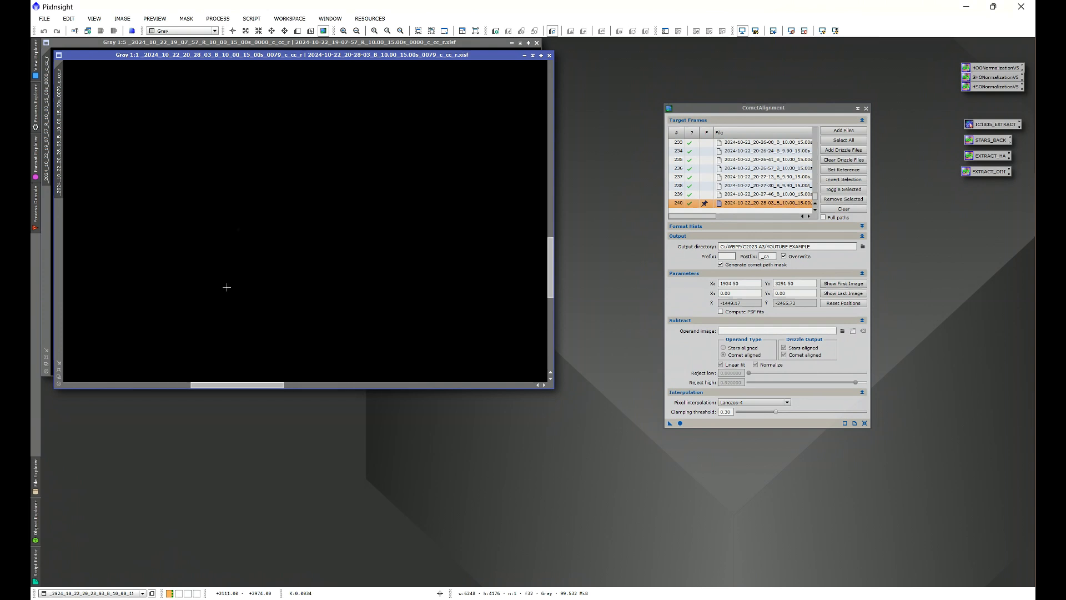
key(ctrl+a)
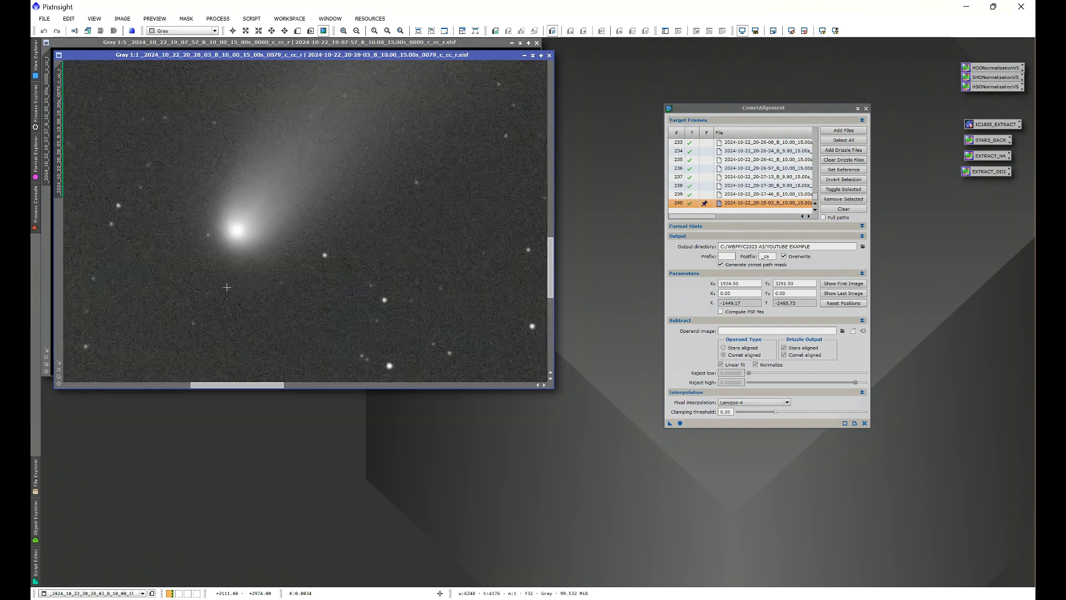
scroll(250, 223, up, 1)
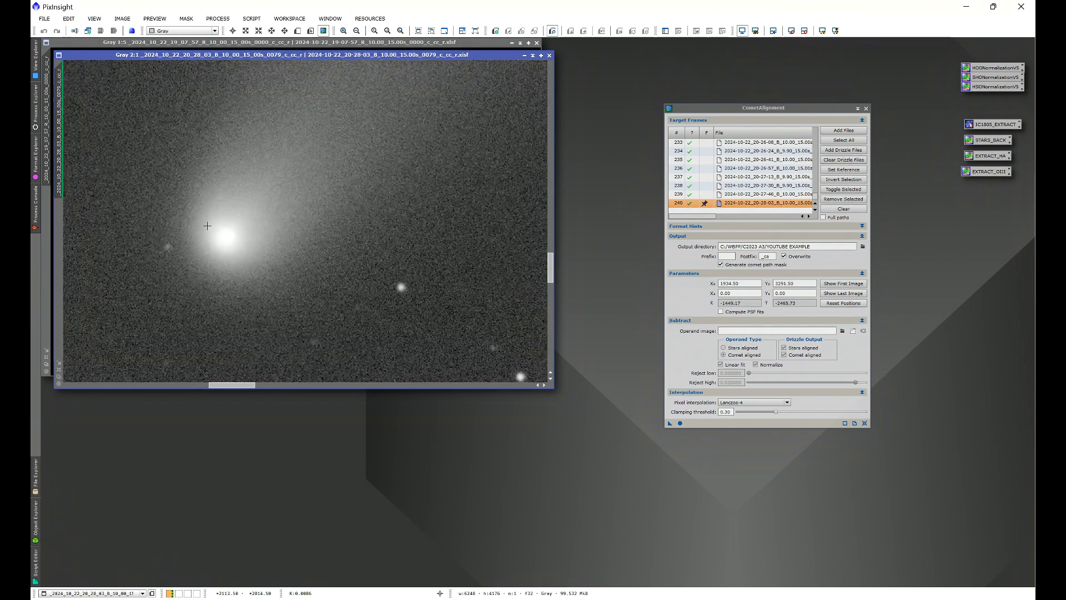
Remove the last frame's screen stretch and mark the comet nucleus centre at about X 2138.5, Y 2829.
click(791, 31)
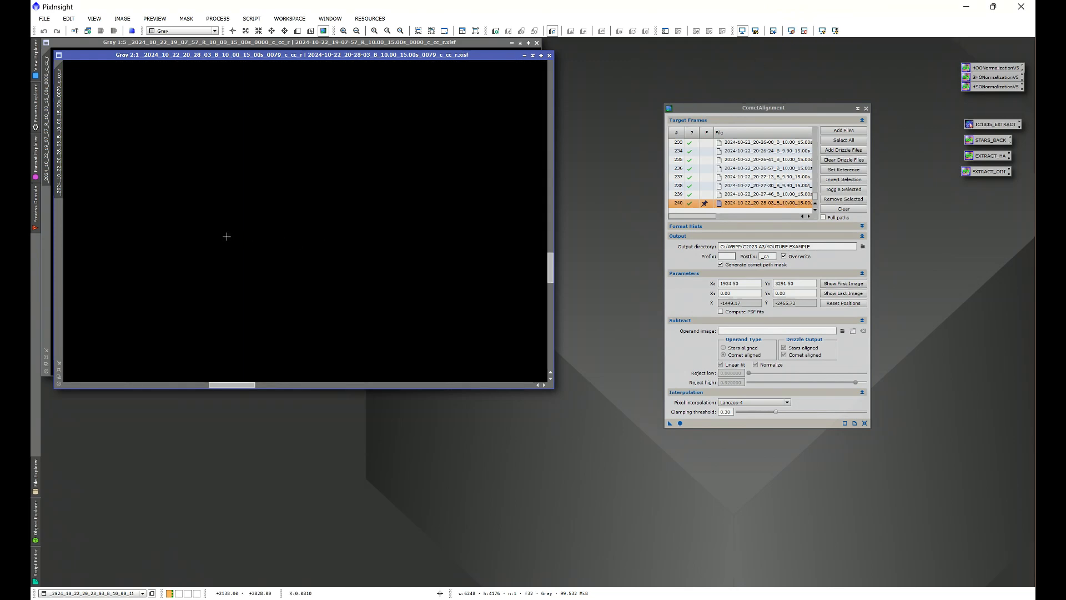
click(227, 237)
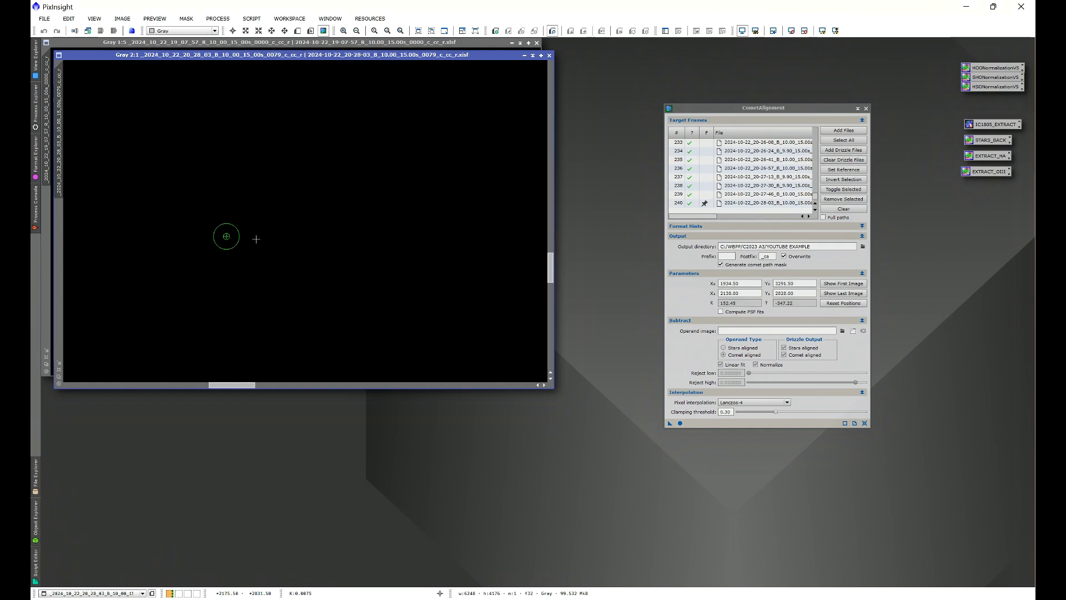
click(243, 225)
click(319, 266)
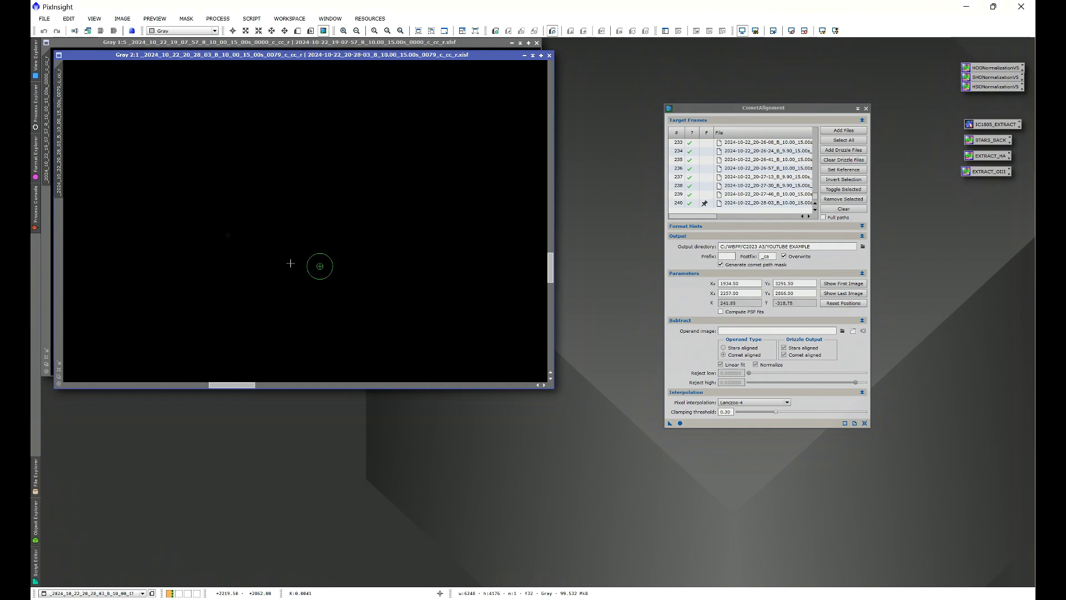
click(226, 237)
scroll(336, 270, down, 5)
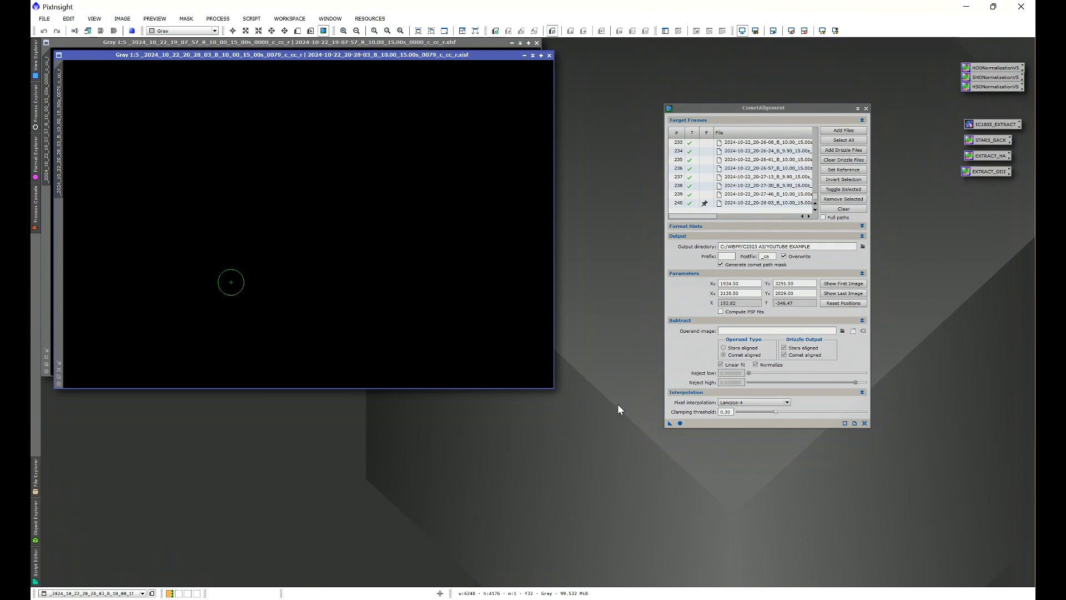
Run CometAlignment on all target frames and examine the comet path mask it generates.
click(679, 424)
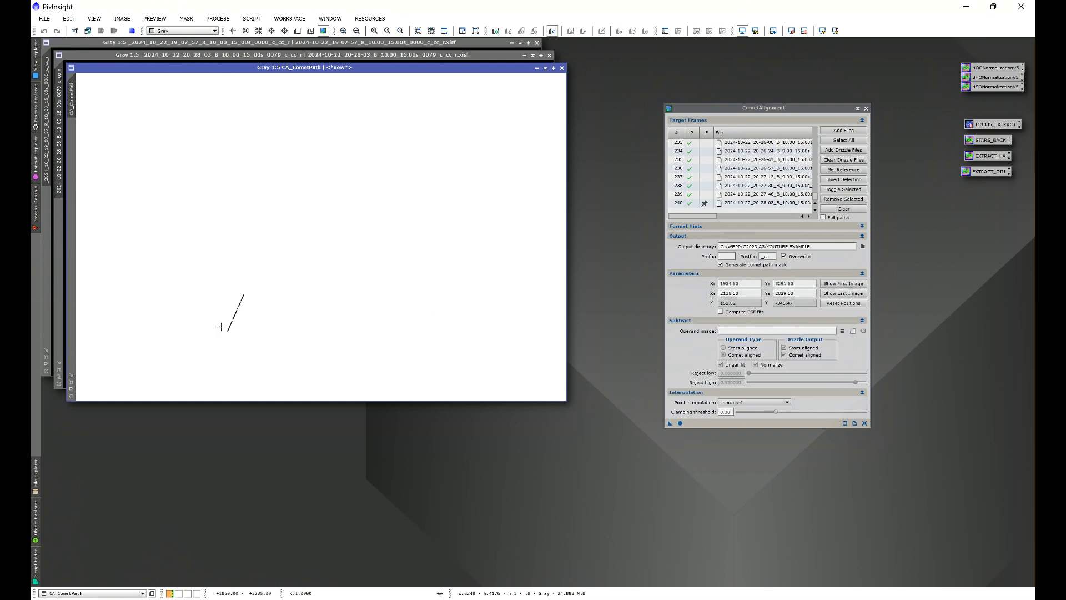
scroll(221, 327, up, 5)
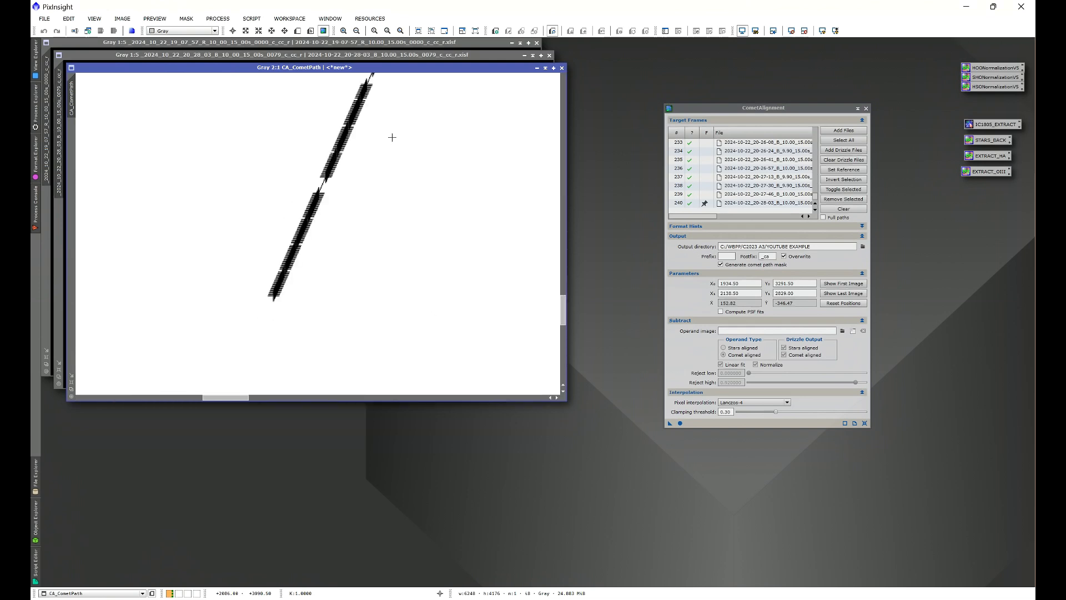
drag(564, 306, 563, 299)
scroll(464, 292, down, 1)
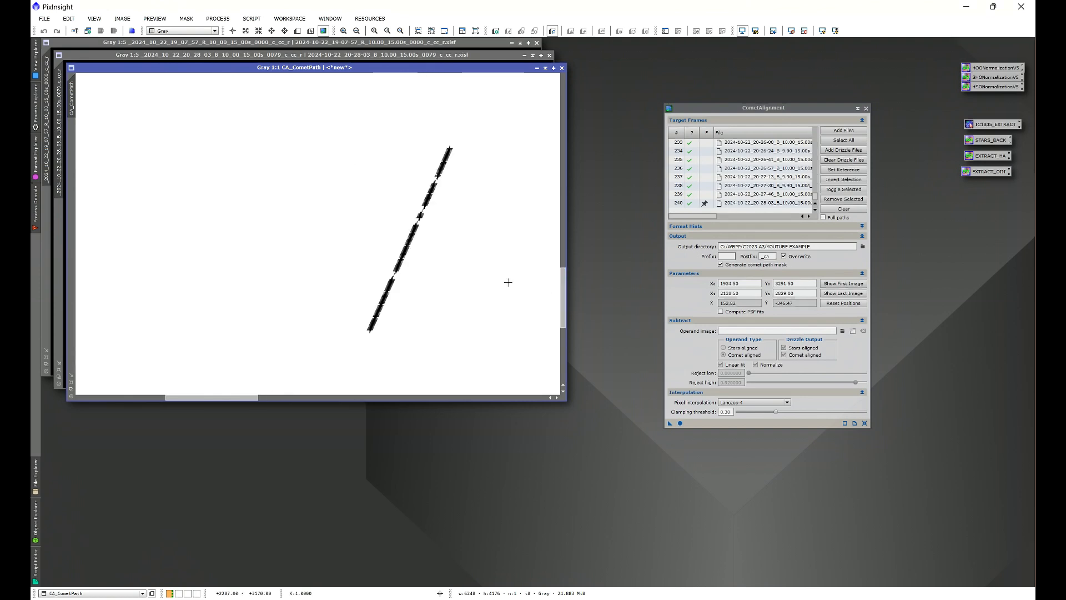
drag(220, 398, 229, 397)
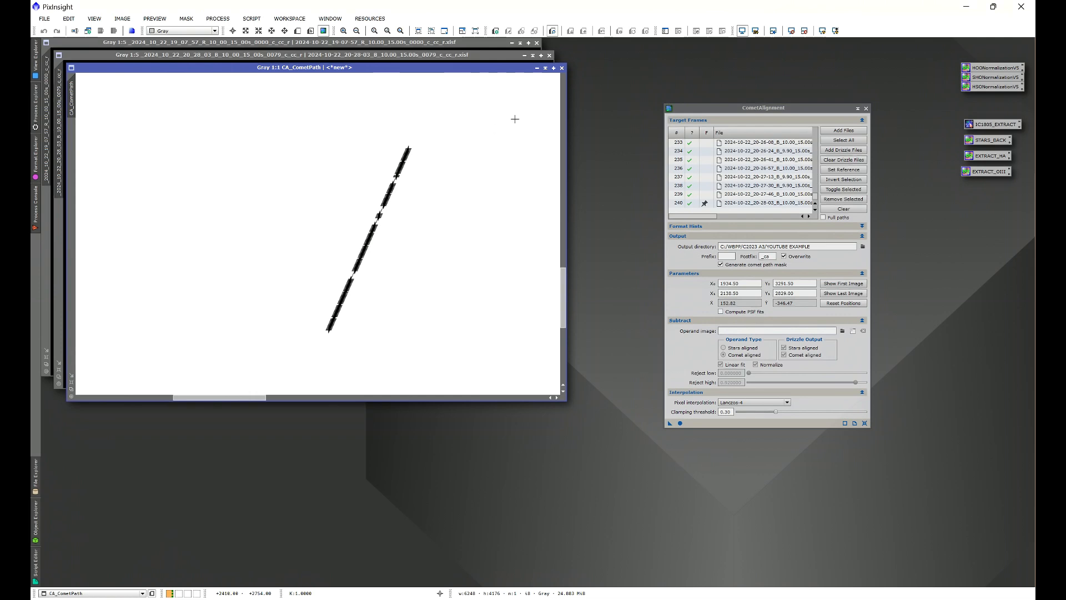
Close the comet path mask, reset and close CometAlignment, and close both the first and last frame images.
click(561, 68)
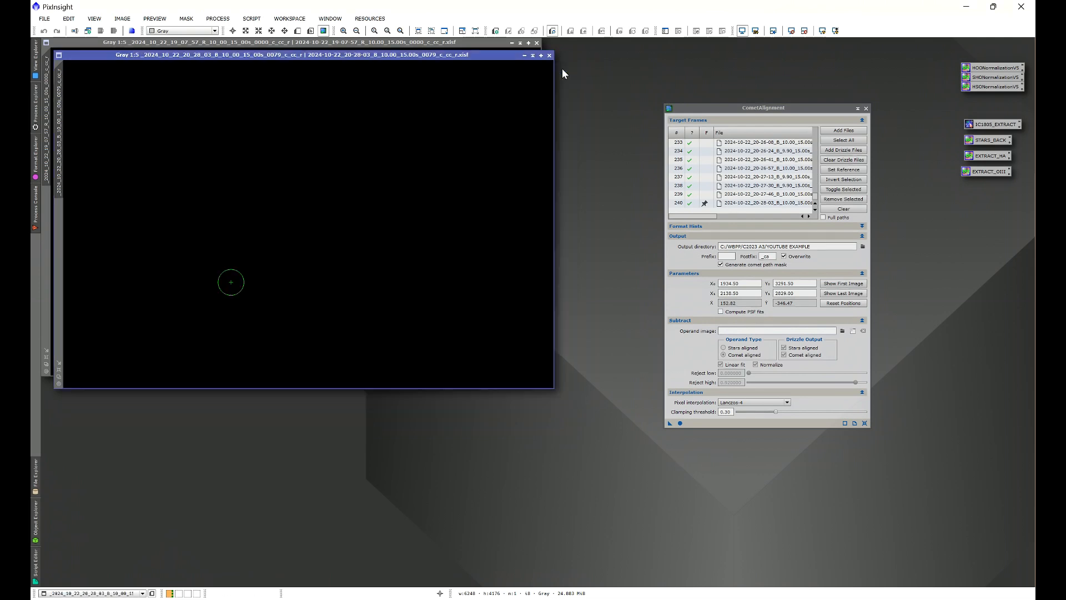
click(863, 423)
click(866, 109)
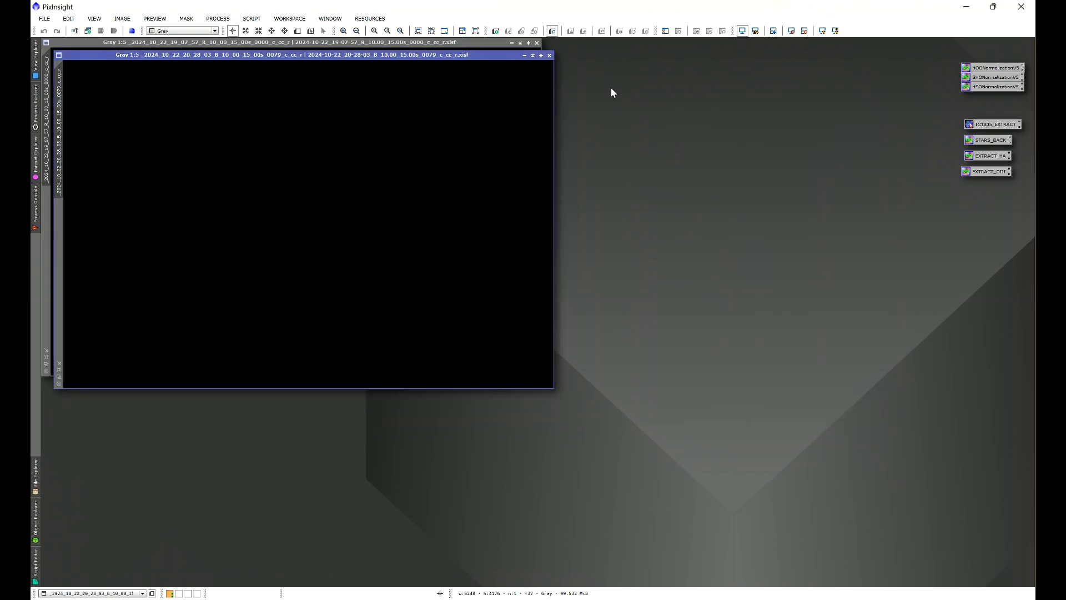
click(549, 56)
click(536, 43)
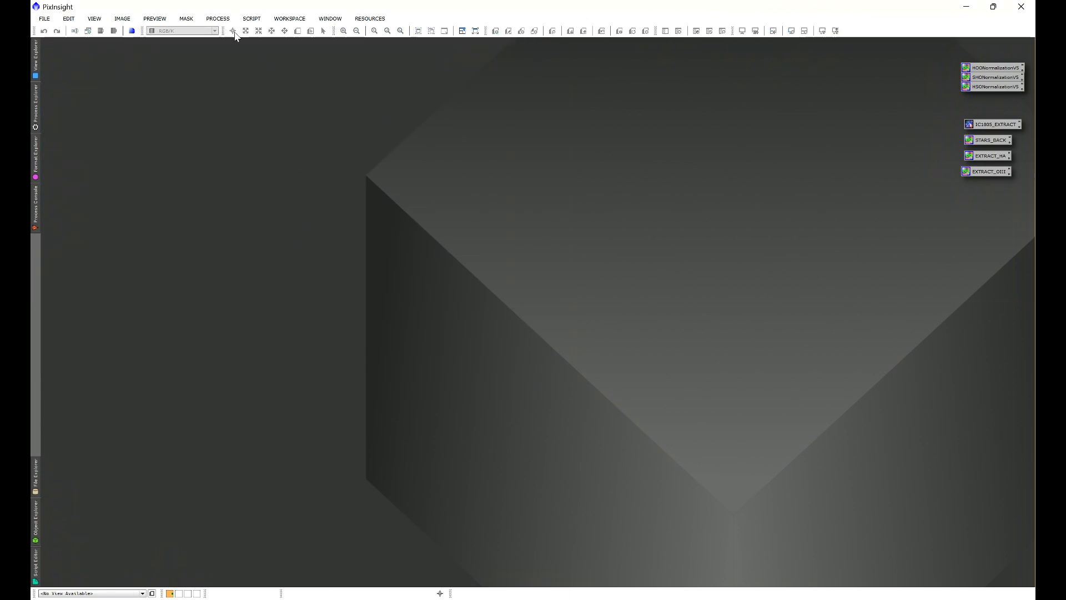
Open Blink, move its preview image clear of the corner, and close all the previously loaded frames.
click(217, 20)
mouse_move(233, 34)
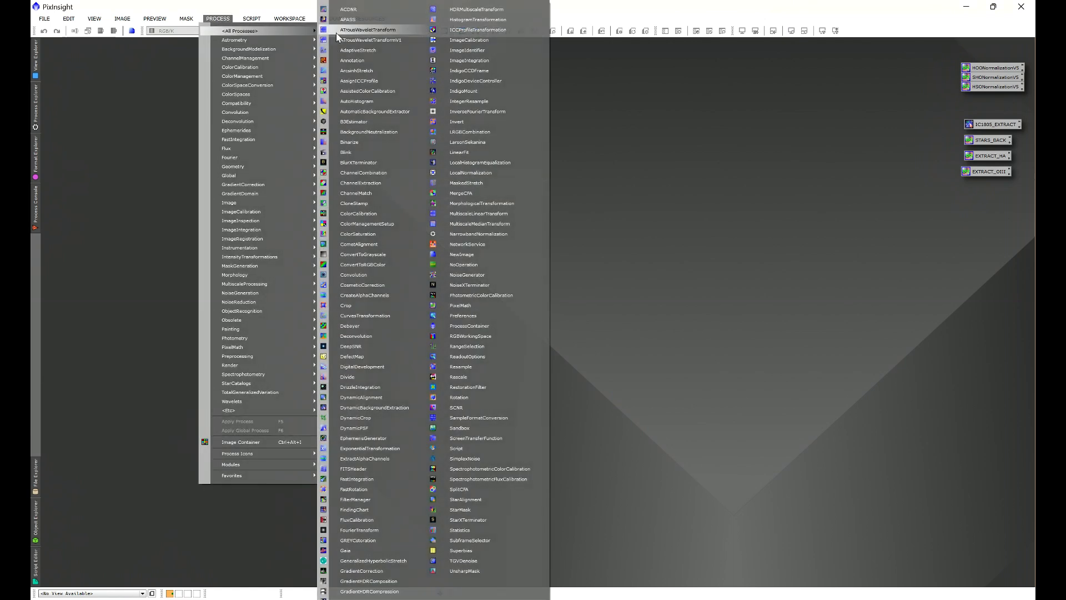
click(358, 151)
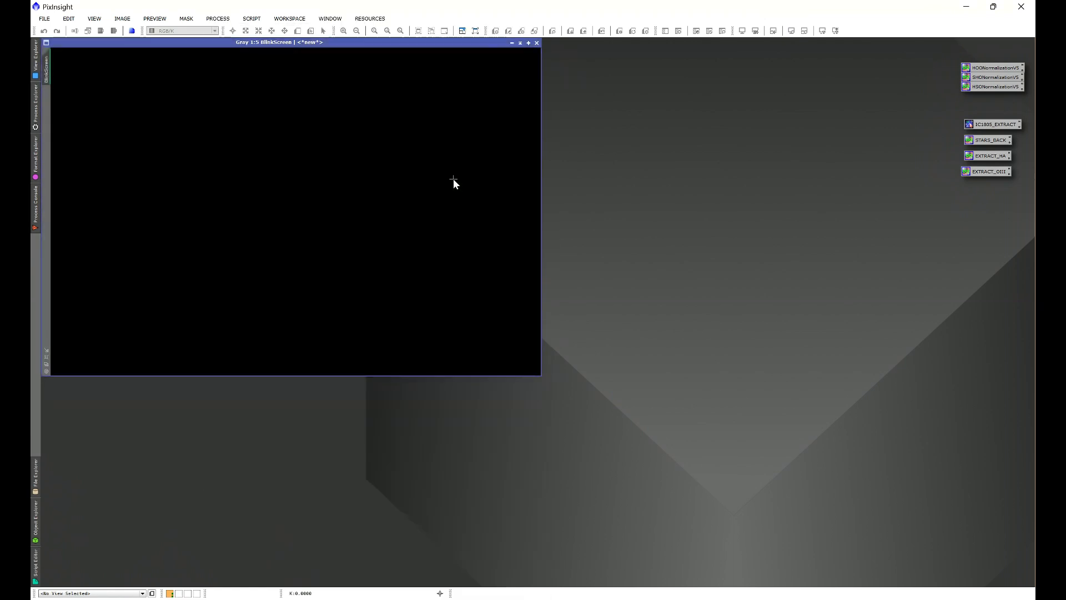
drag(484, 46, 586, 64)
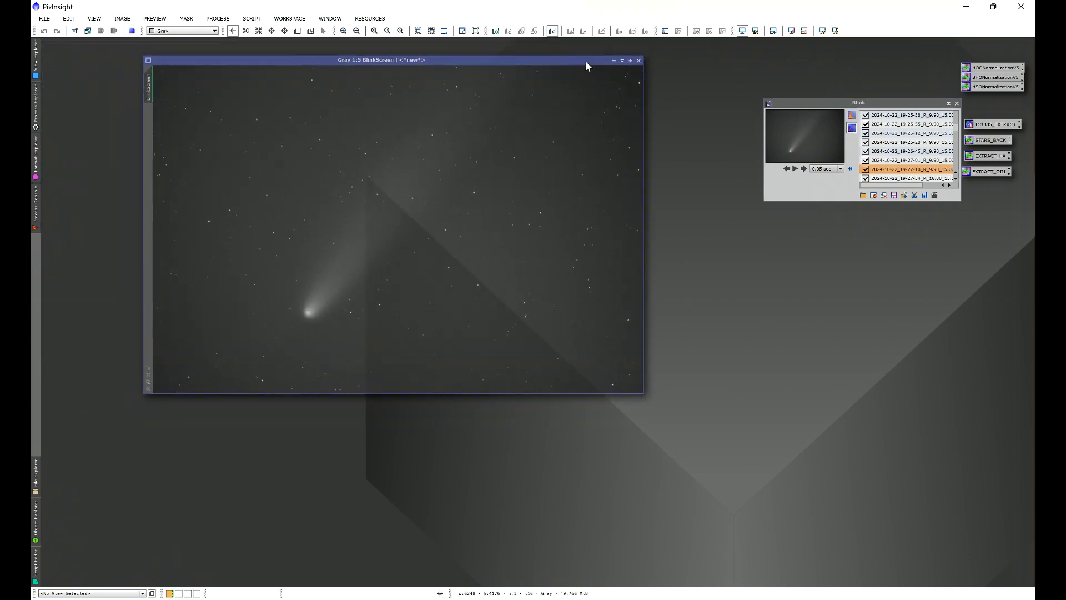
click(883, 196)
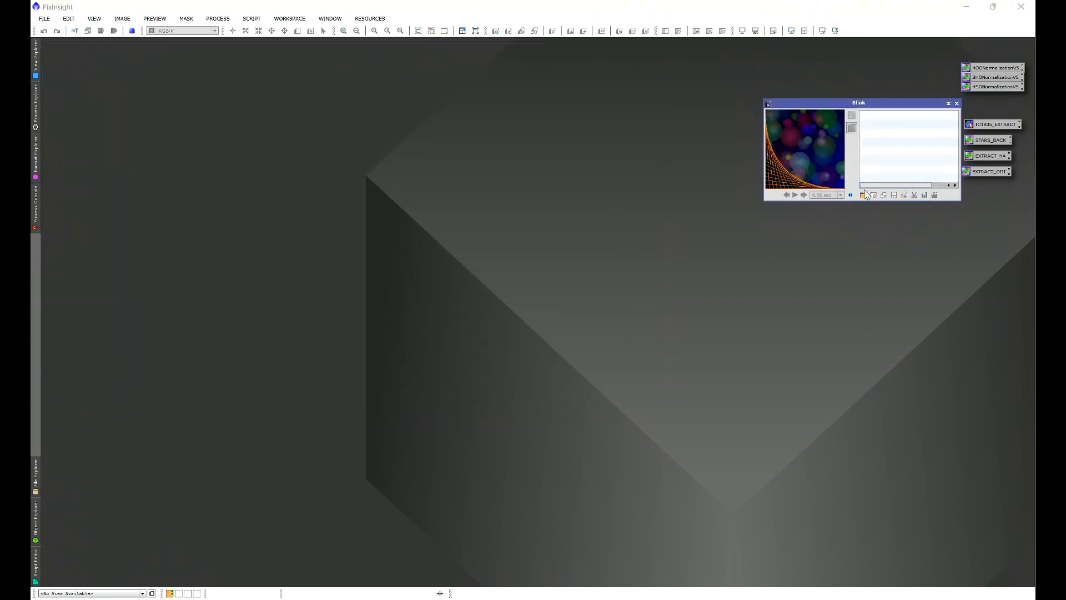
Load all red, green and blue frames from the COMET ALIGNED folder of C2023 A3 into Blink.
click(863, 195)
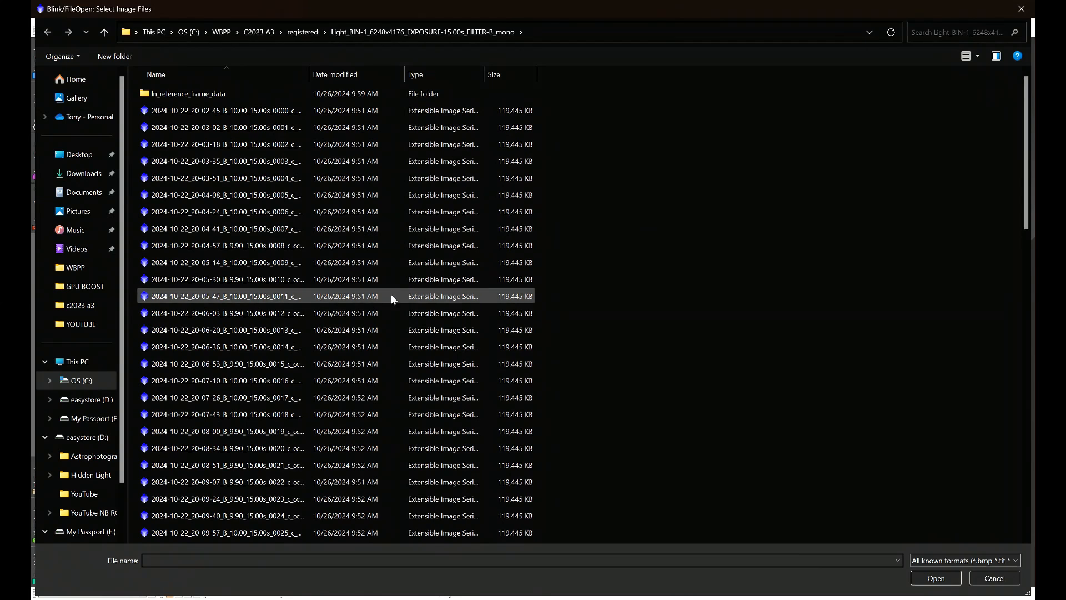
click(267, 32)
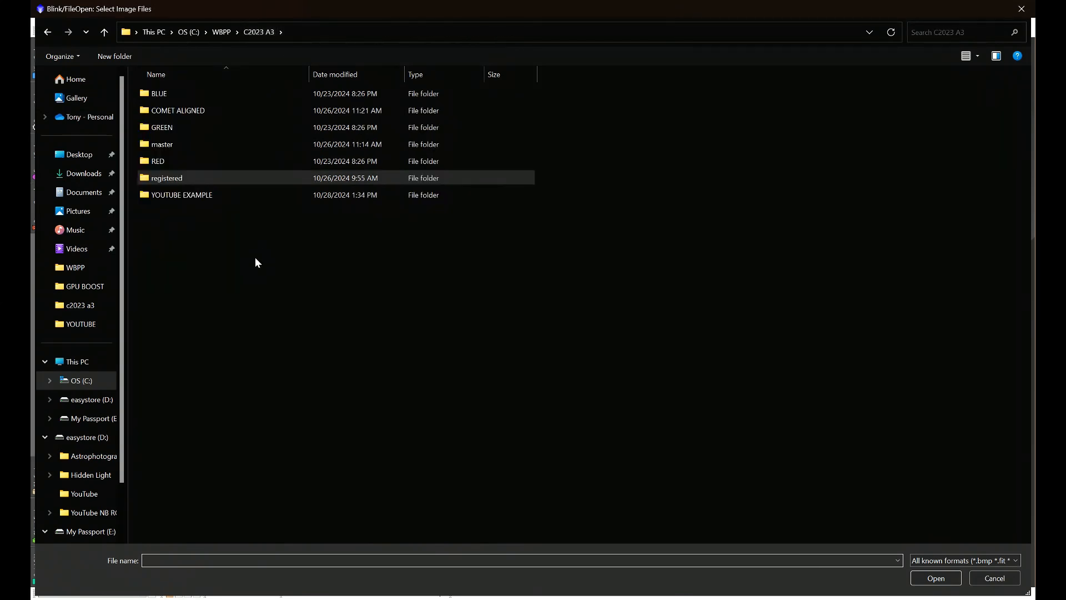
mouse_move(161, 195)
double_click(158, 111)
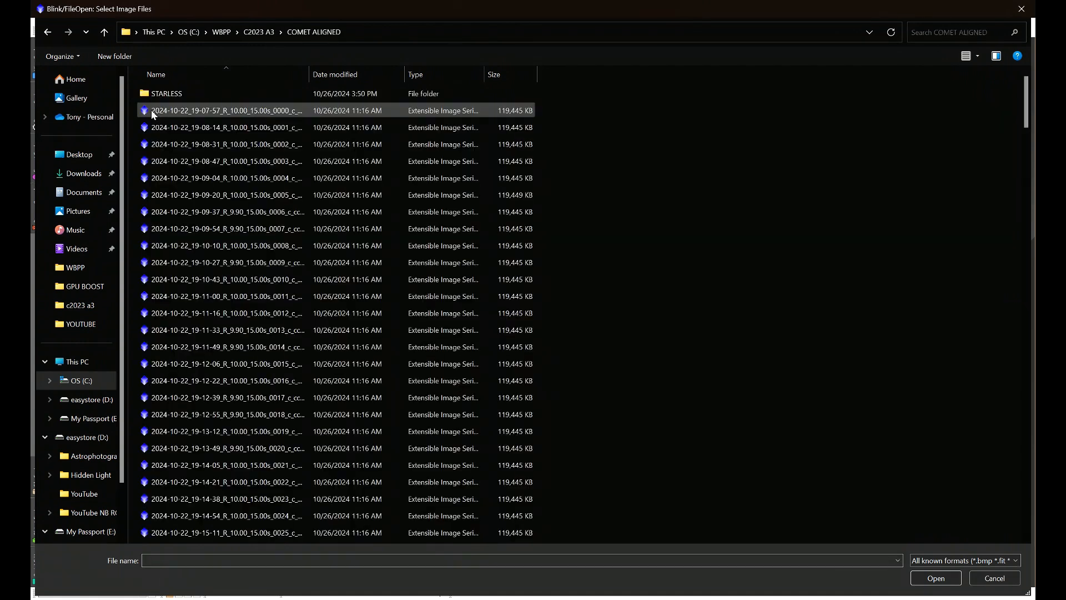
click(225, 111)
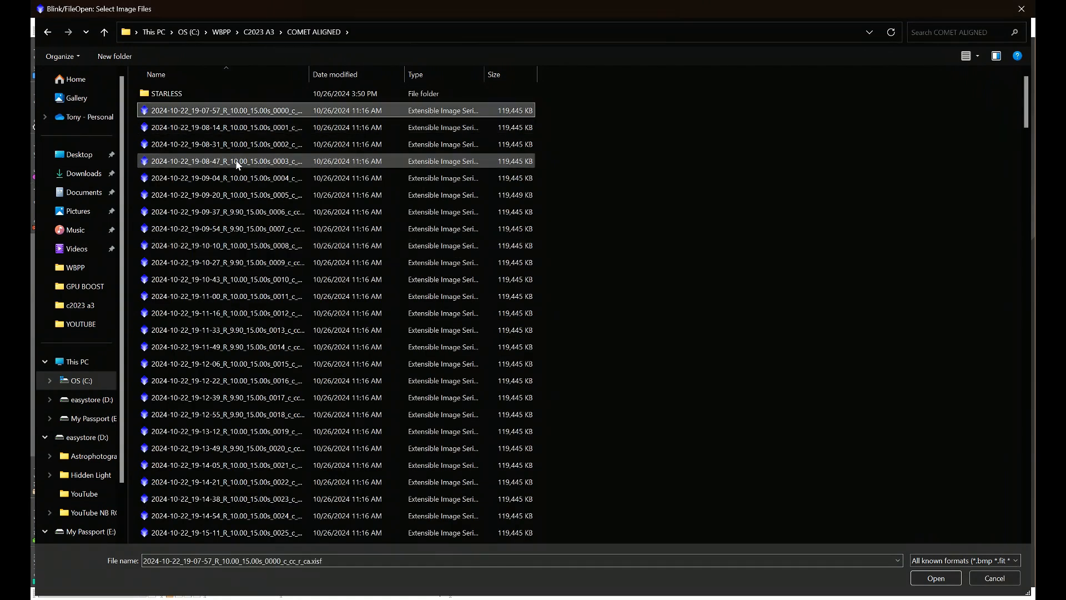
scroll(244, 183, down, 19)
scroll(265, 234, down, 20)
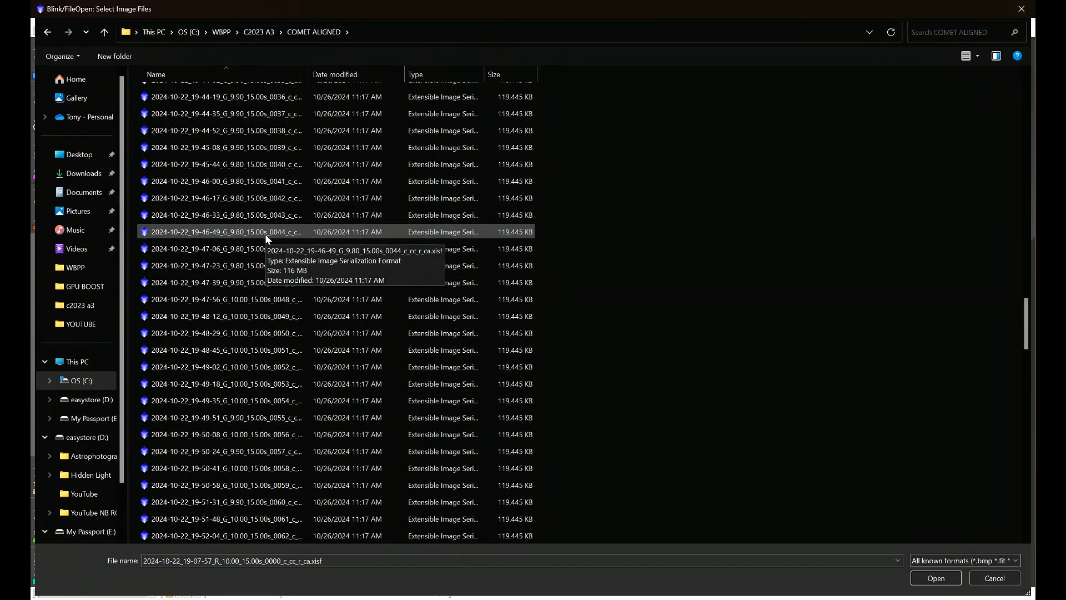
scroll(267, 242, down, 12)
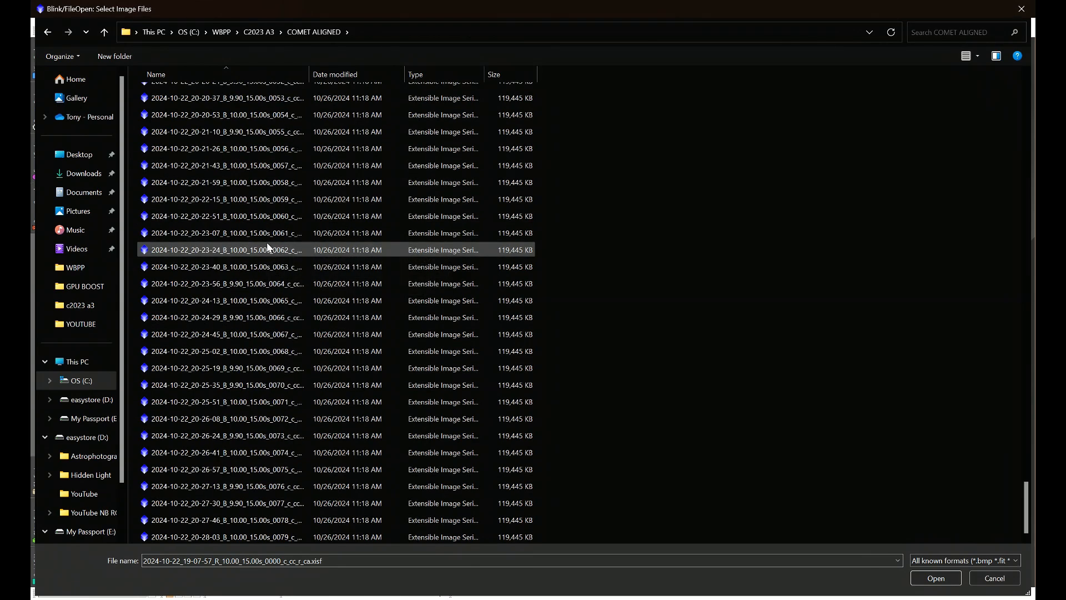
shift+click(252, 535)
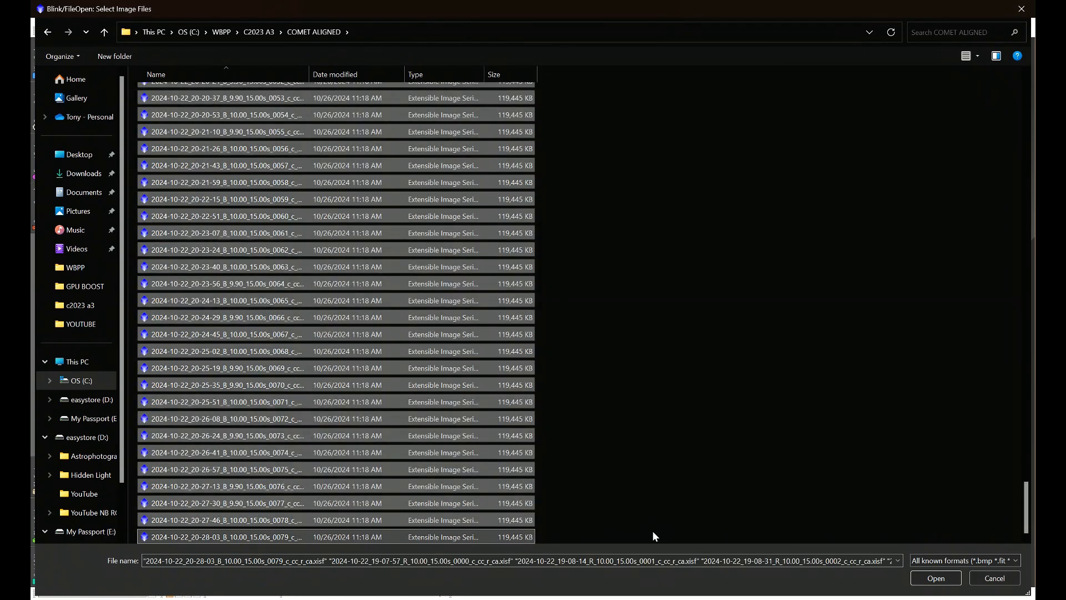
click(926, 577)
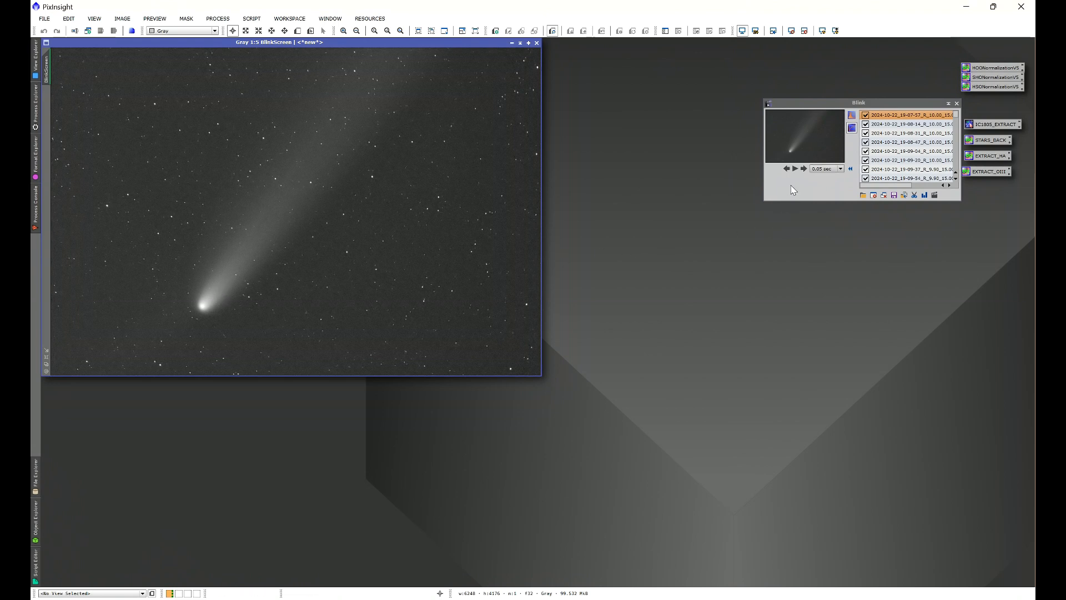
Play the comet-aligned frames in Blink to check the alignment, and close Blink with its preview image.
click(795, 169)
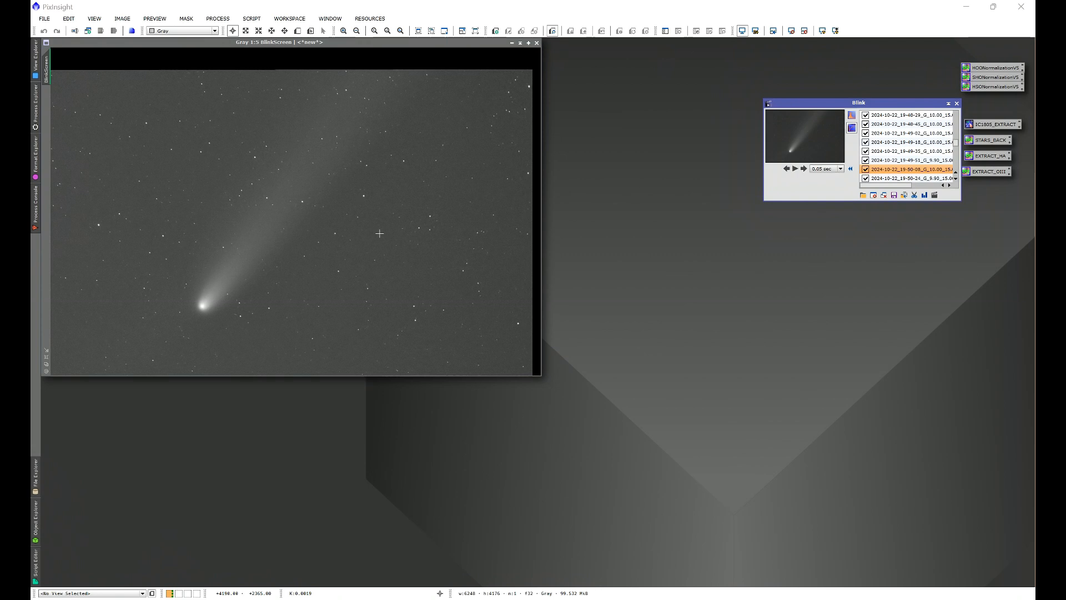
click(957, 103)
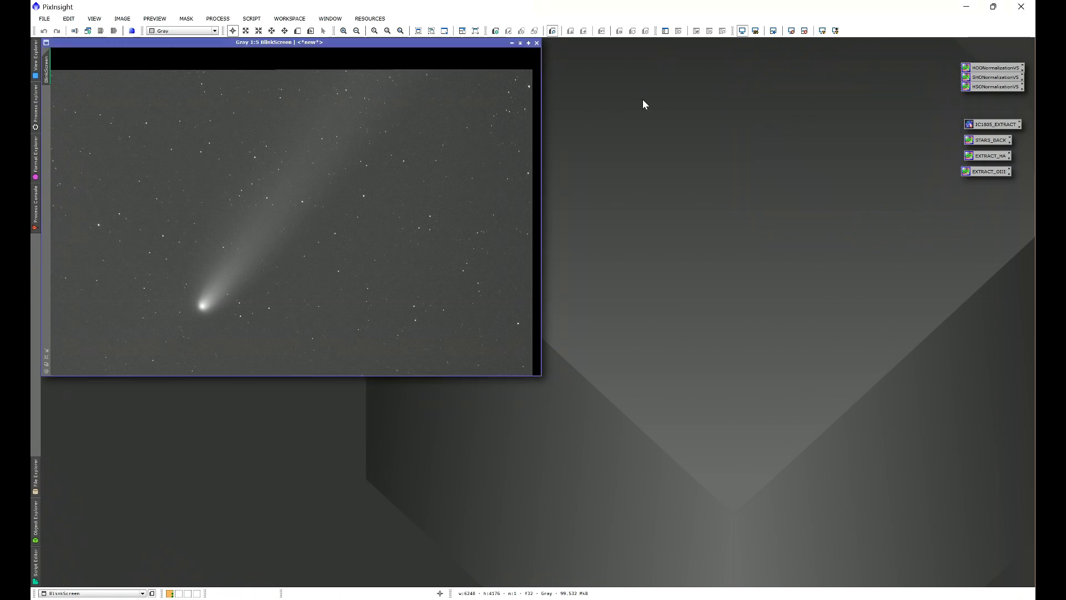
click(537, 43)
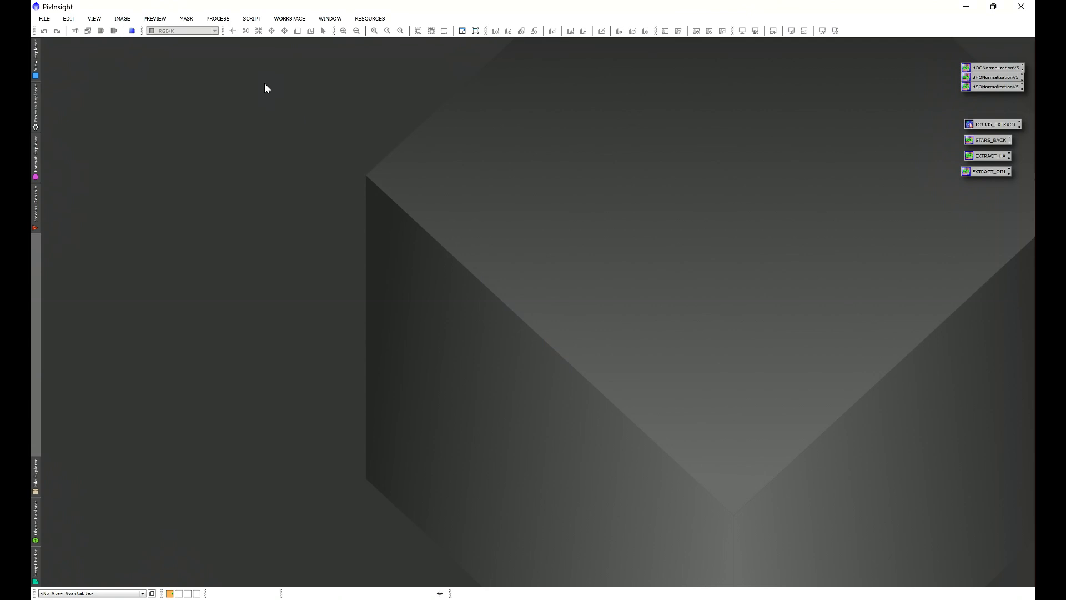
Open StarXTerminator's batch processing and turn off the output of star files.
click(217, 18)
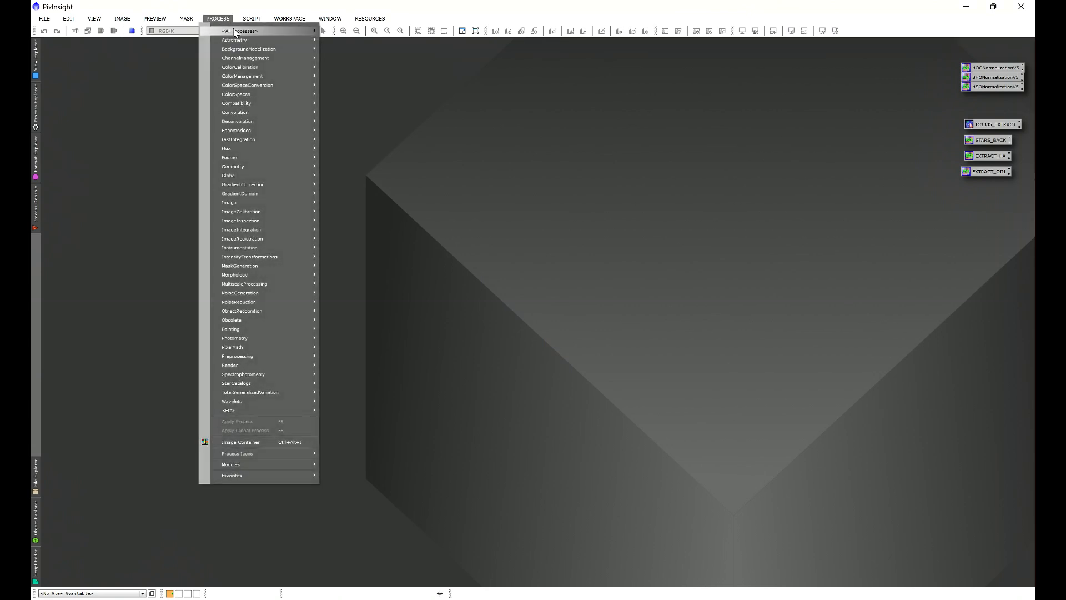
mouse_move(237, 32)
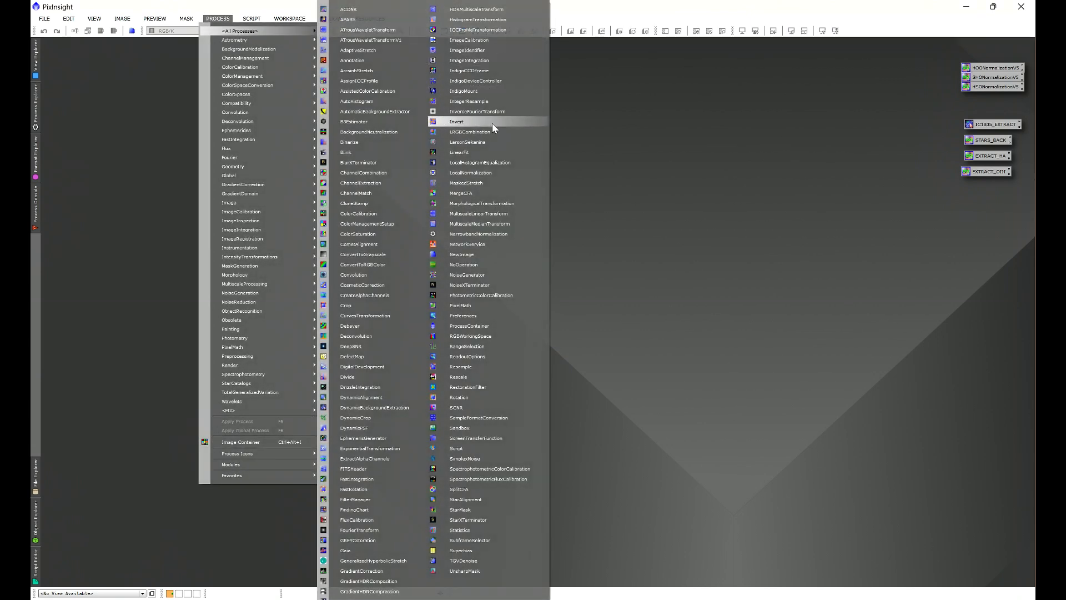
click(456, 519)
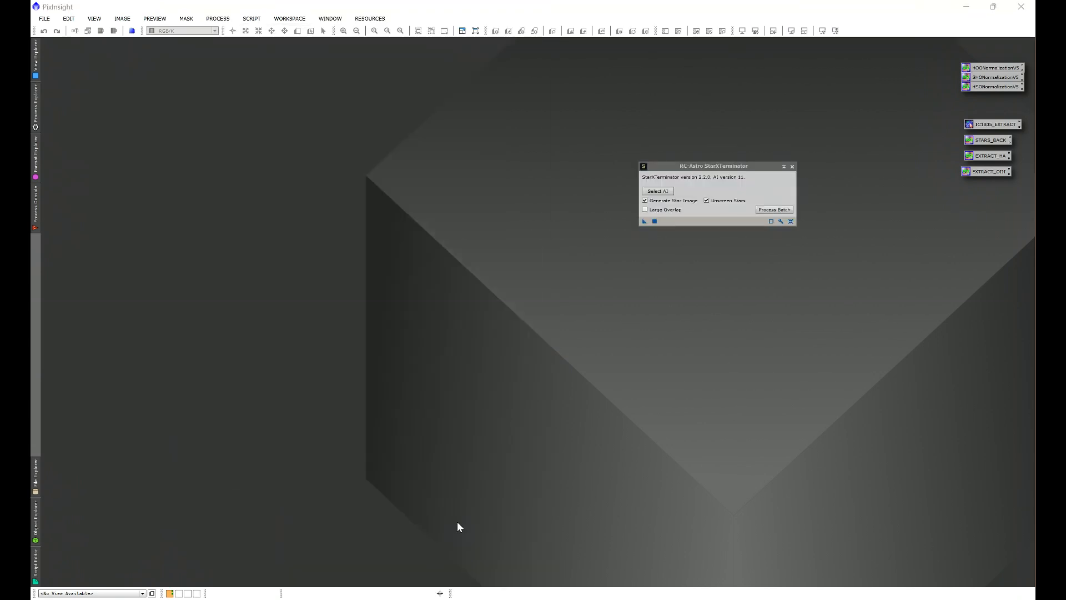
drag(712, 165, 636, 197)
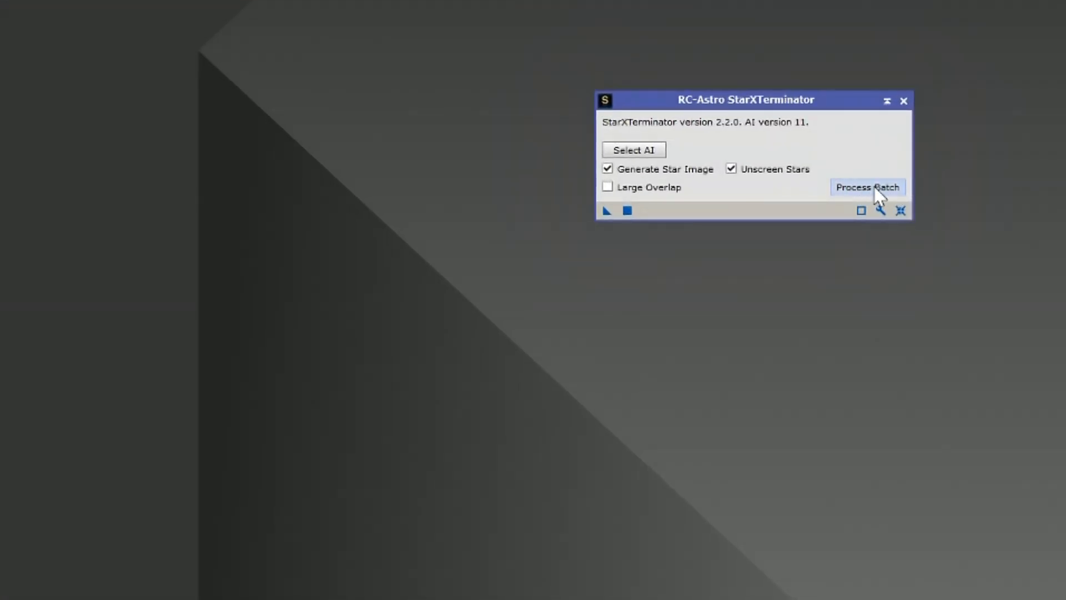
click(874, 186)
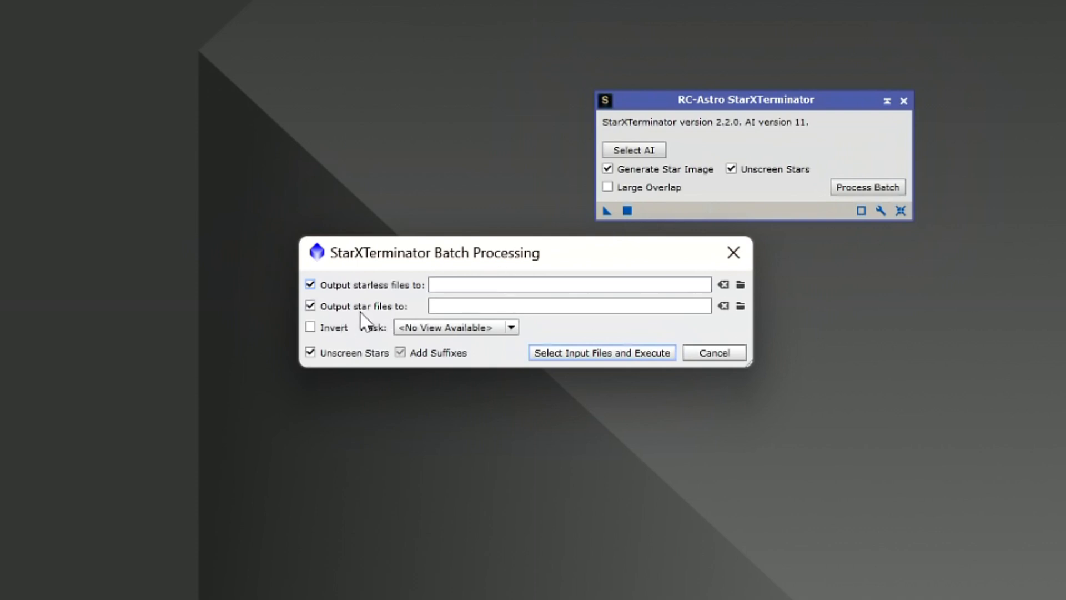
click(311, 306)
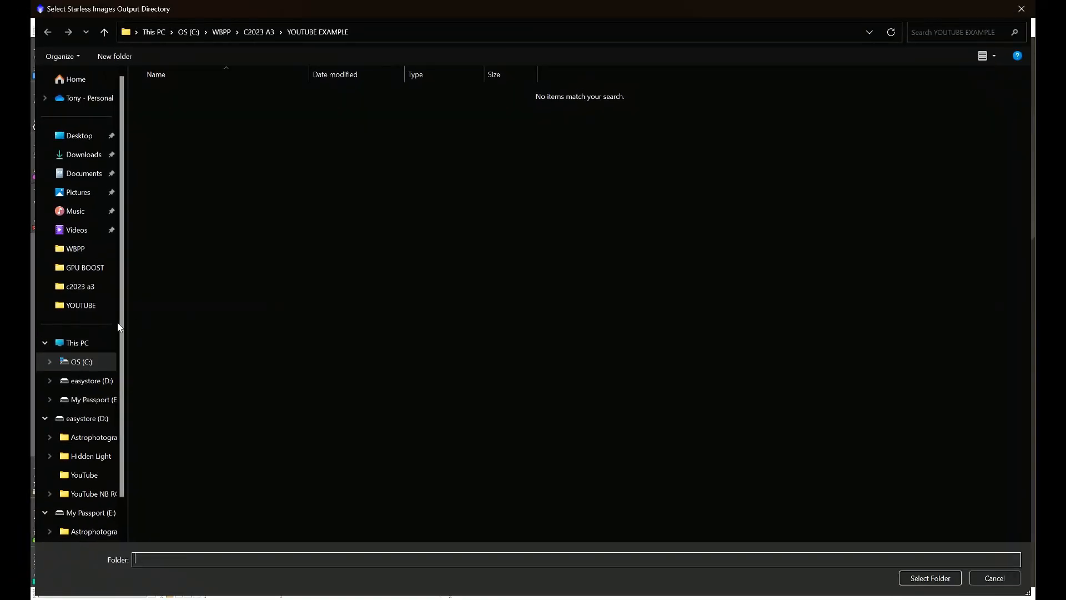
Create a YOUTUBE EXAMPLE folder in C:/WBPP/C2023 A3/COMET ALIGNED and set it as the starless files' output folder.
click(97, 342)
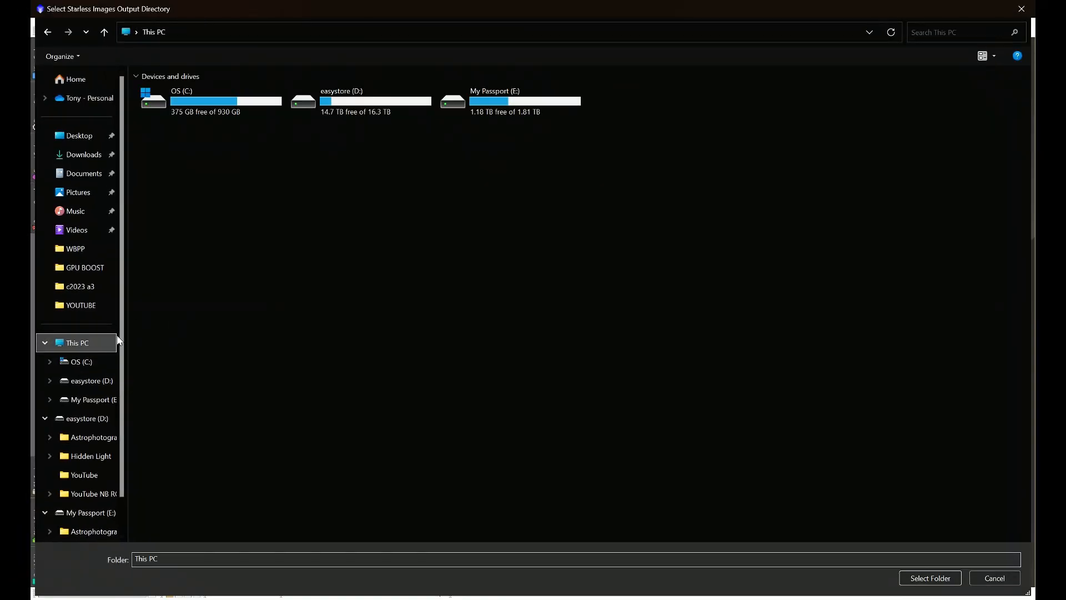
double_click(209, 106)
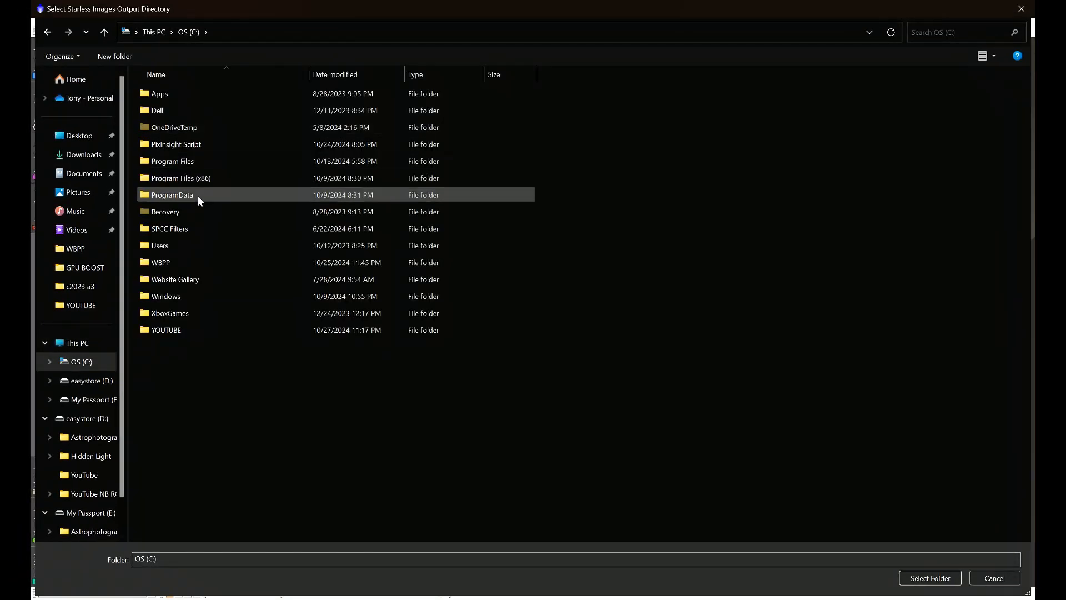
double_click(181, 262)
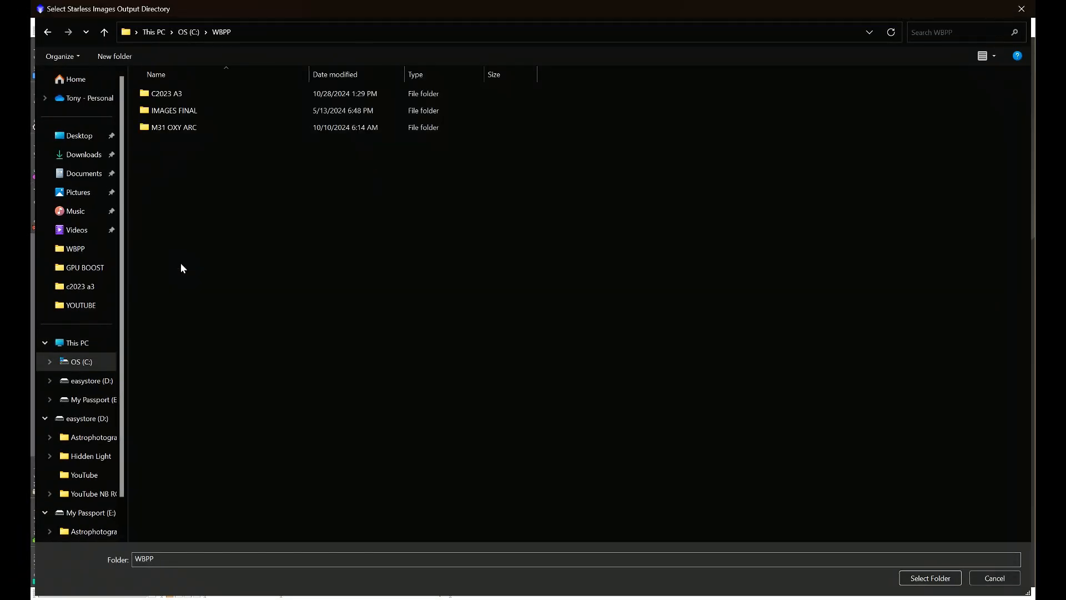
double_click(171, 95)
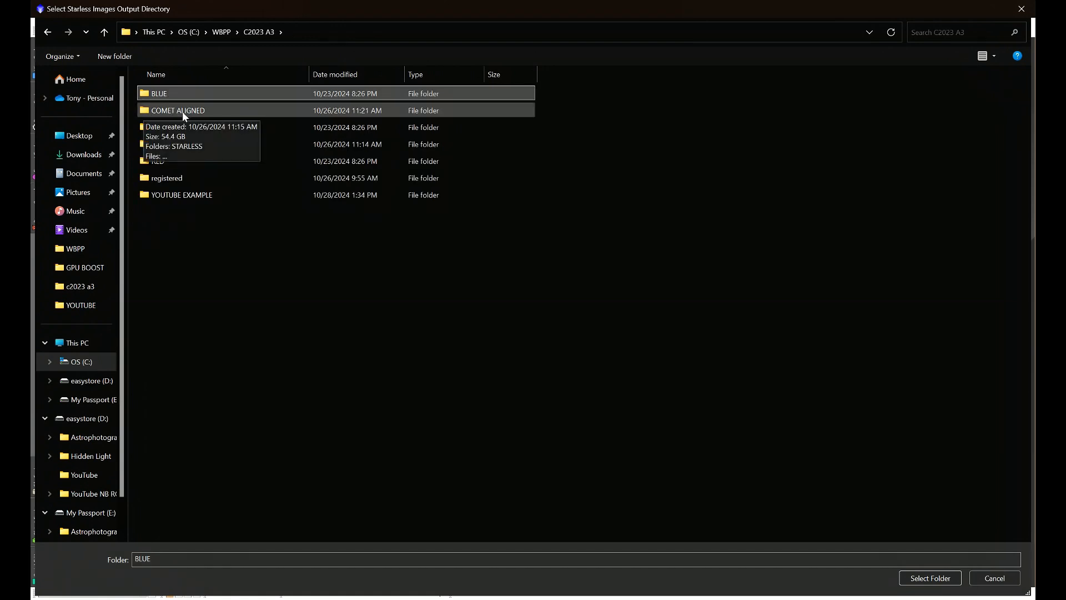
double_click(182, 111)
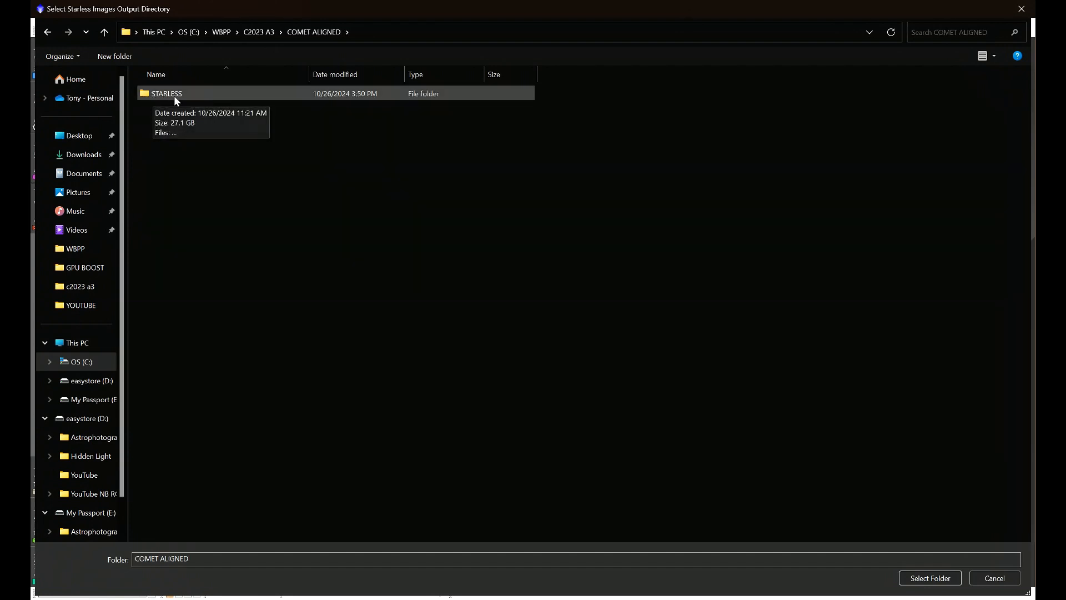
right_click(281, 226)
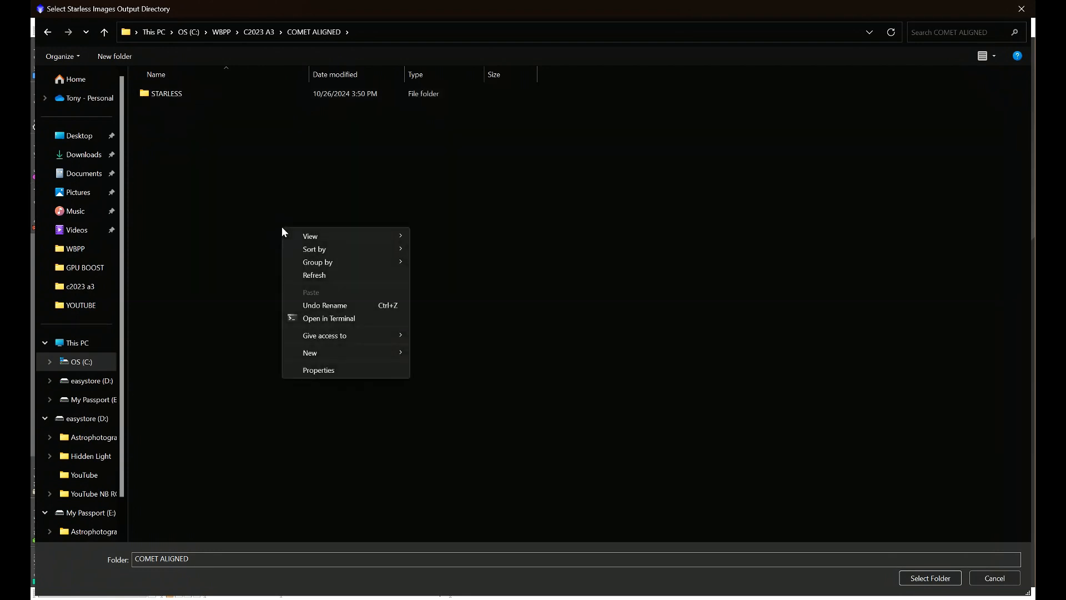
mouse_move(317, 352)
click(430, 352)
text(YOUTUBE EXAMPLE)
click(427, 355)
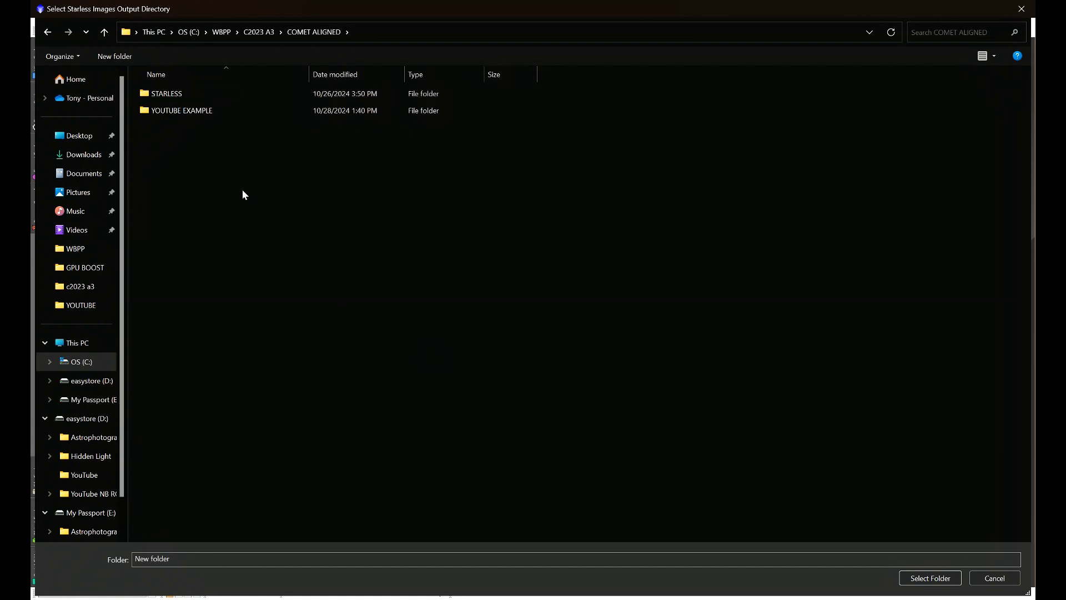
click(151, 112)
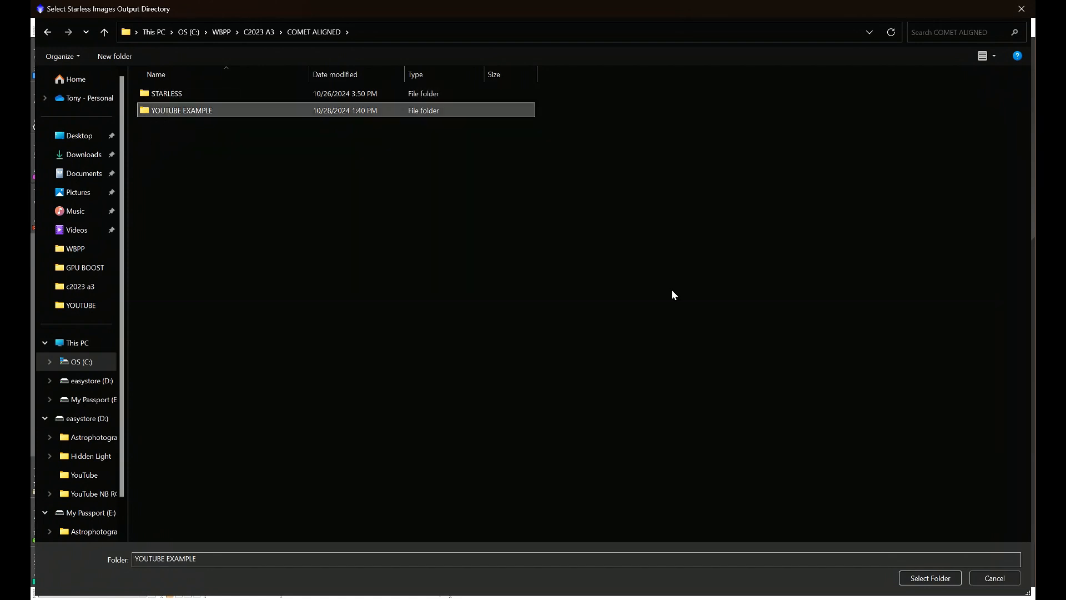
click(924, 580)
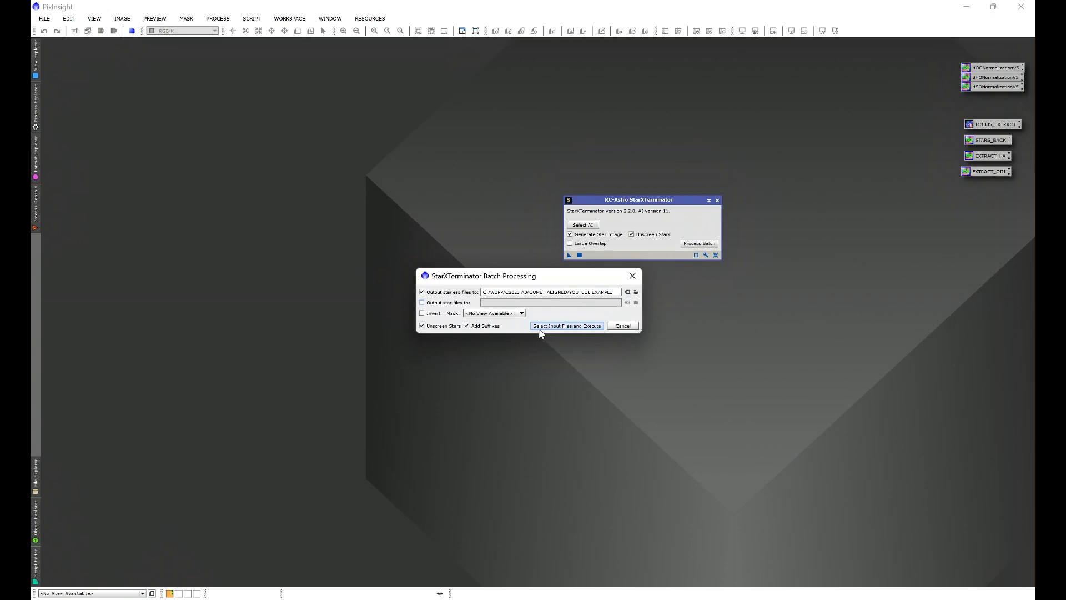
Select all red, green and blue frames in the COMET ALIGNED folder as the StarXTerminator batch input, and cancel the batch before it runs.
click(587, 326)
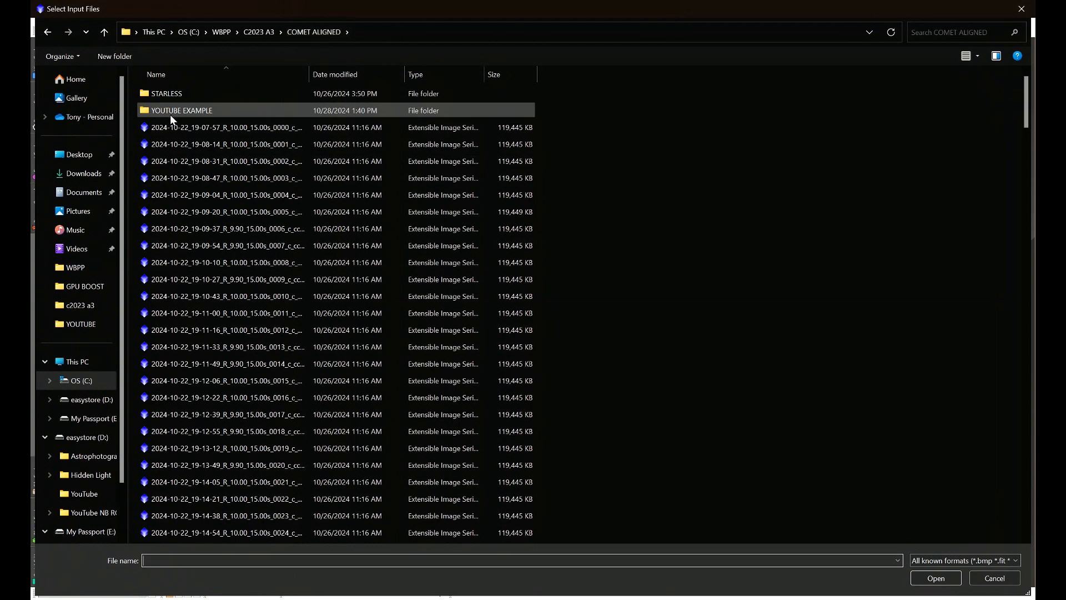
click(257, 32)
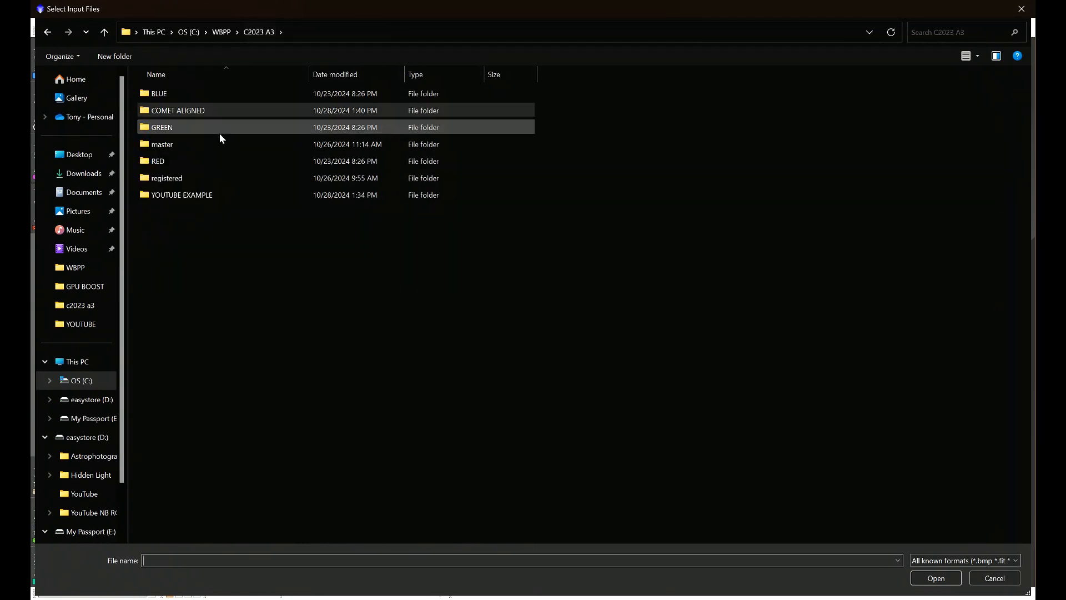
double_click(165, 114)
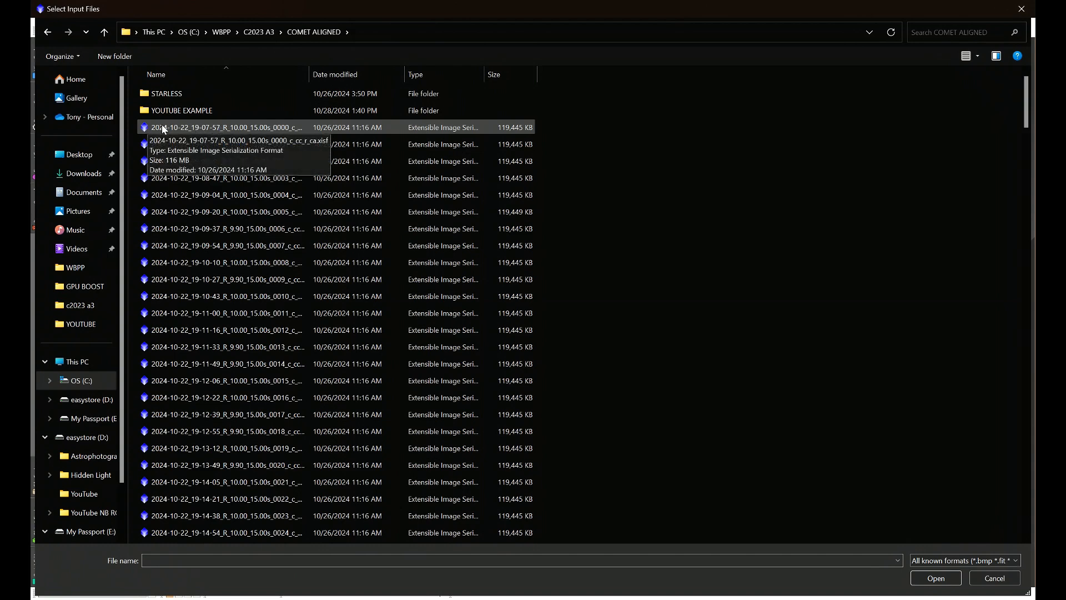
click(203, 127)
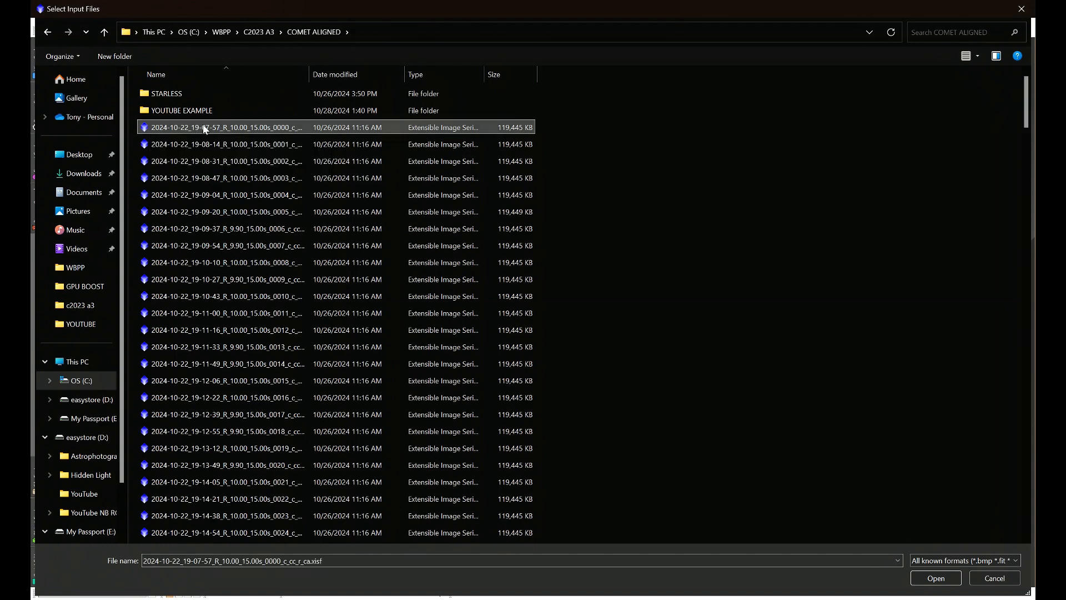
scroll(244, 205, down, 15)
scroll(255, 217, down, 20)
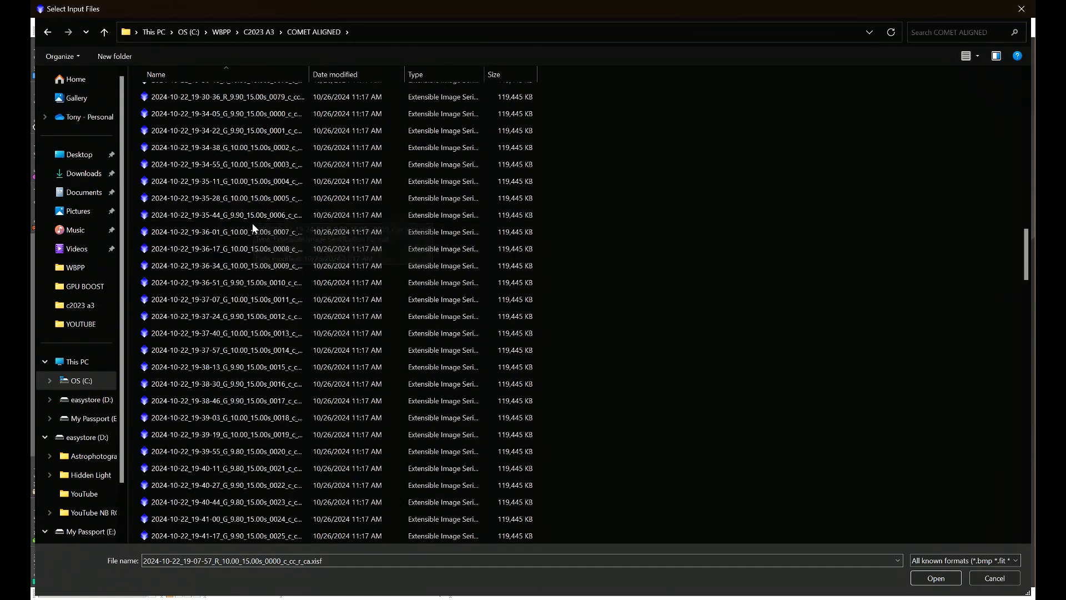
scroll(258, 229, down, 12)
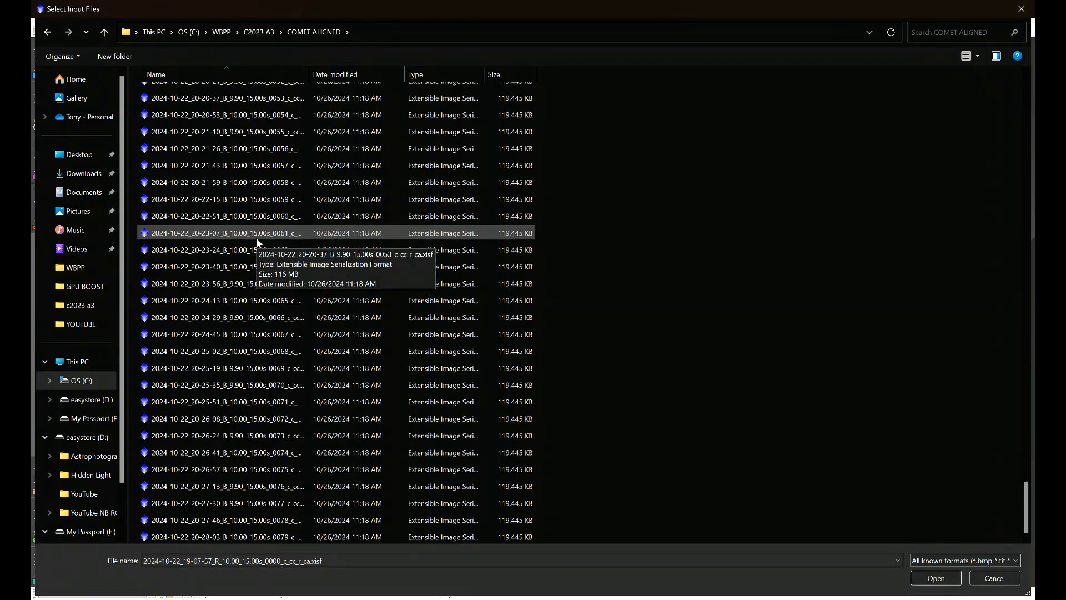
shift+click(263, 537)
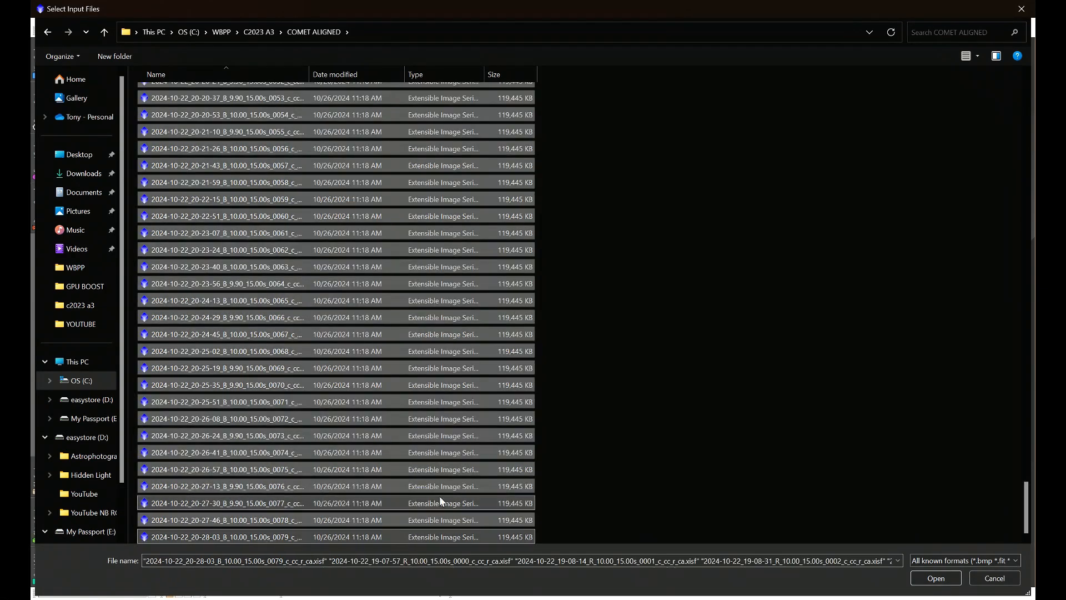
click(936, 578)
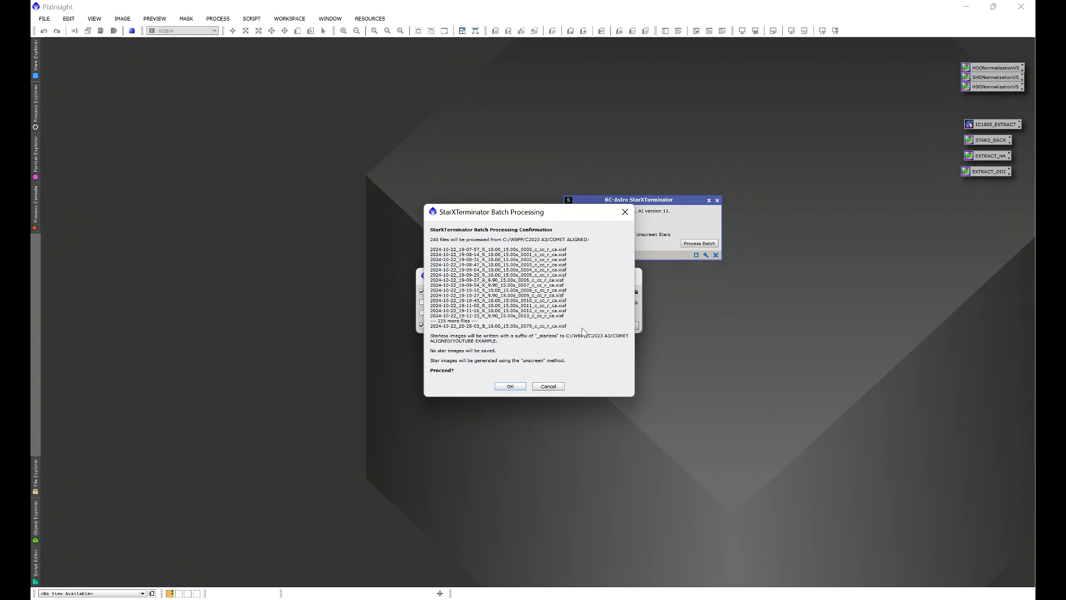
click(547, 385)
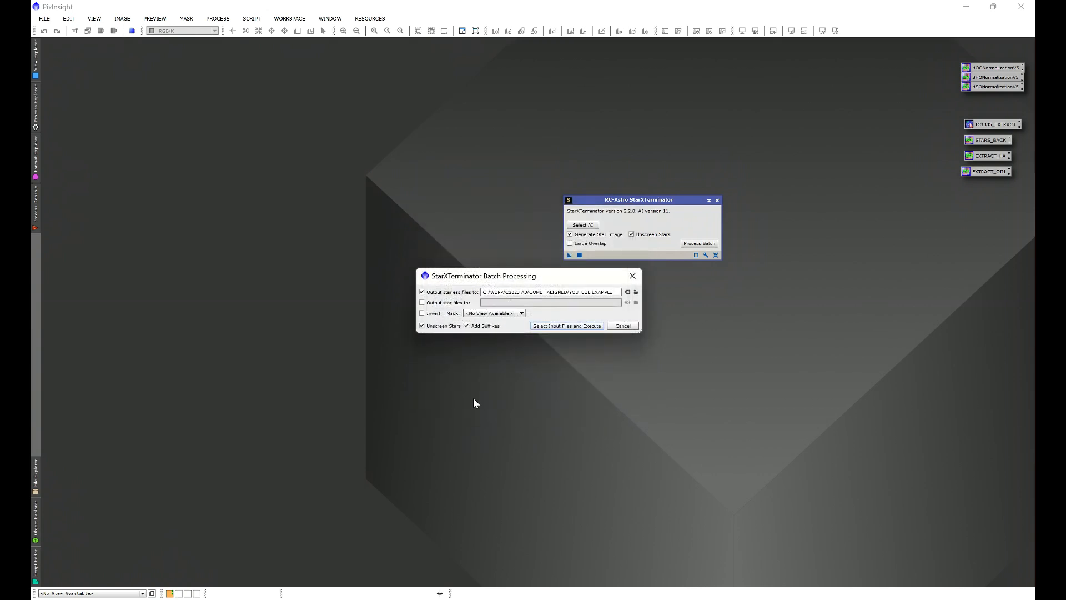
click(623, 326)
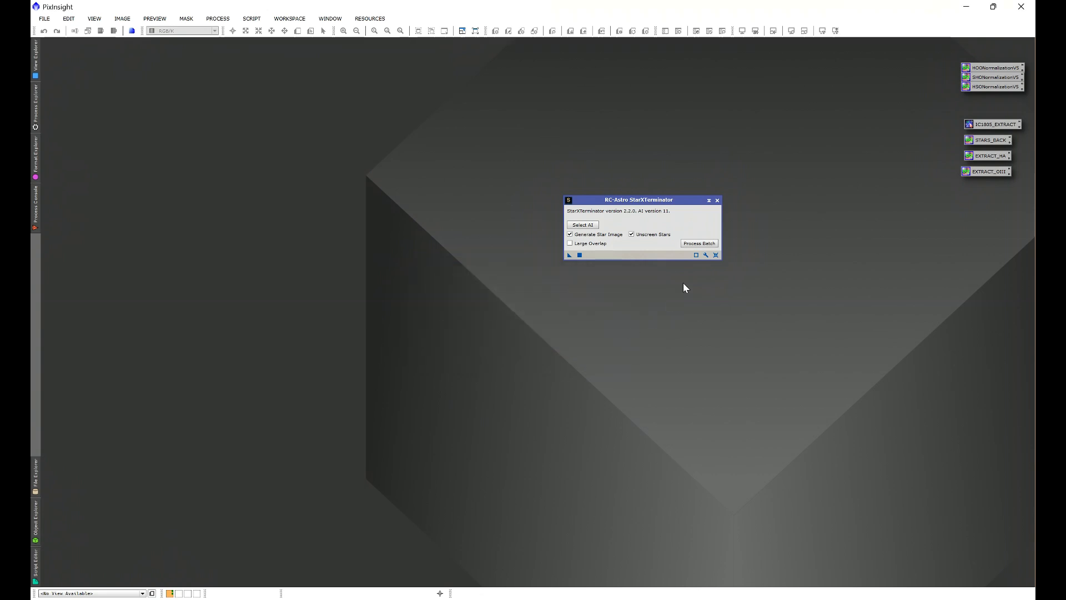
Reset StarXTerminator, turn Generate Star Image and Unscreen Stars back on, and close the process.
click(715, 255)
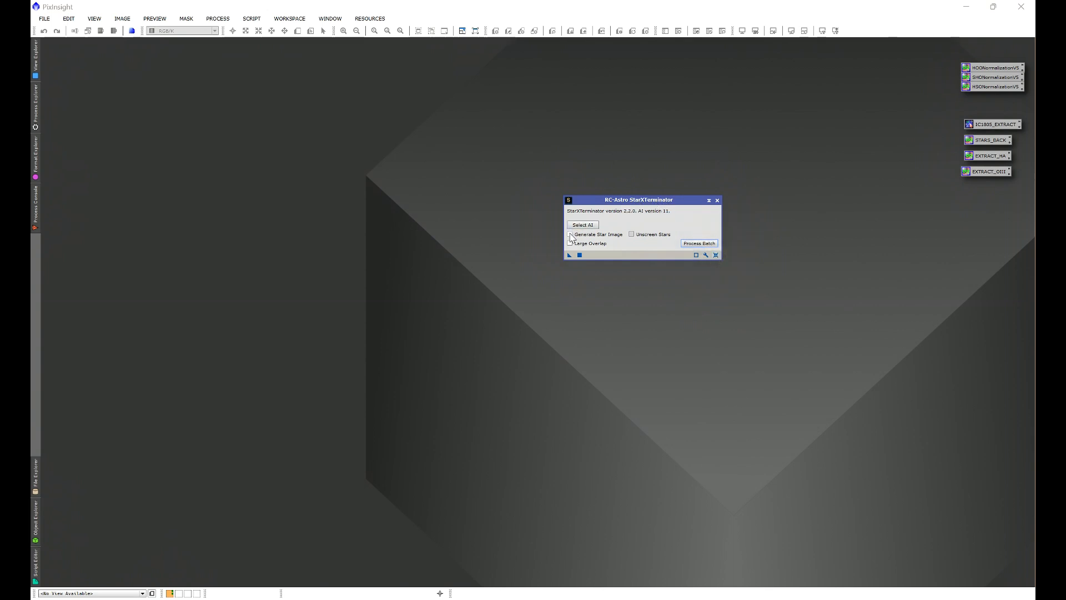
click(570, 234)
click(632, 235)
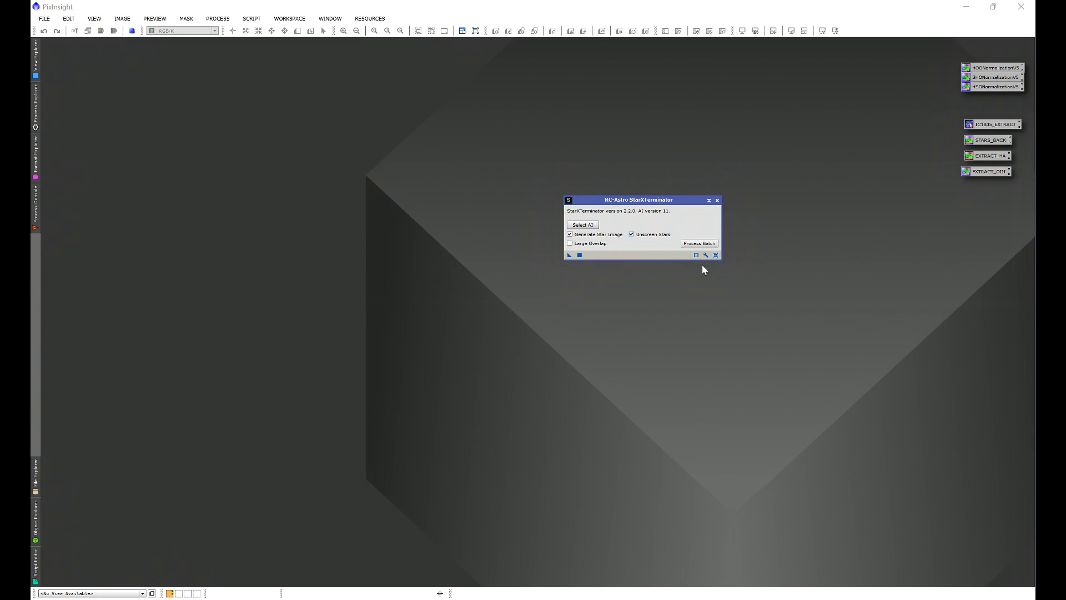
click(717, 200)
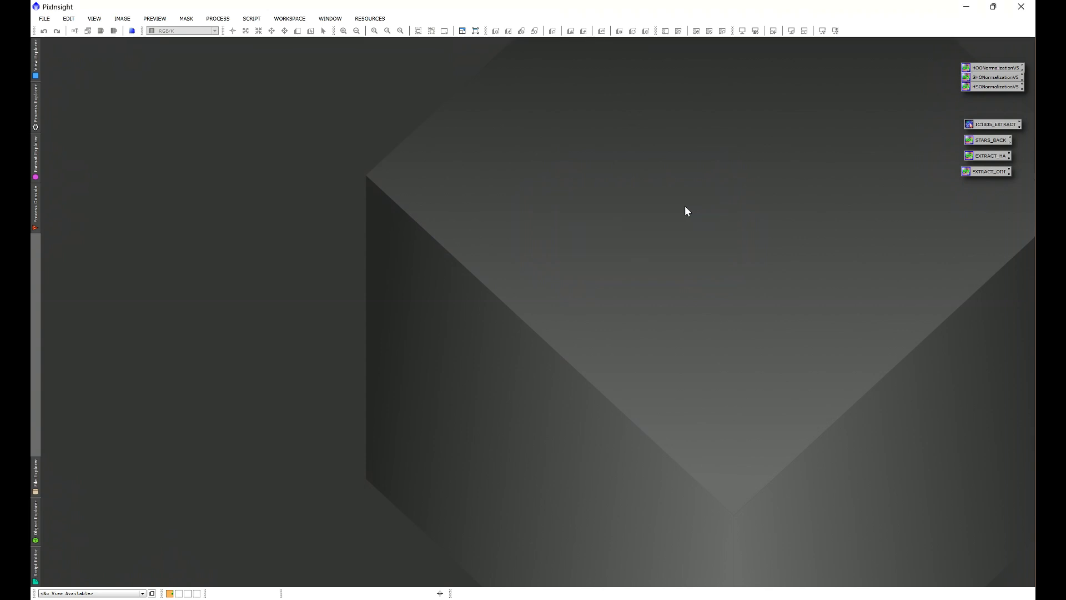
Open Blink, clear its old file list, and load all starless frames from the STARLESS folder inside COMET ALIGNED.
click(217, 20)
mouse_move(233, 32)
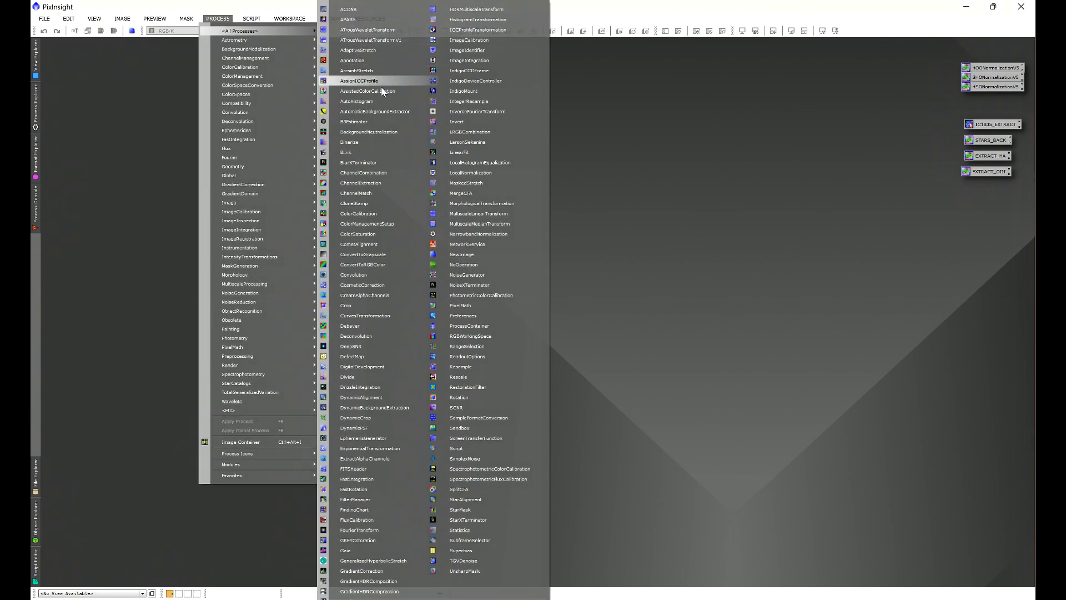
click(345, 154)
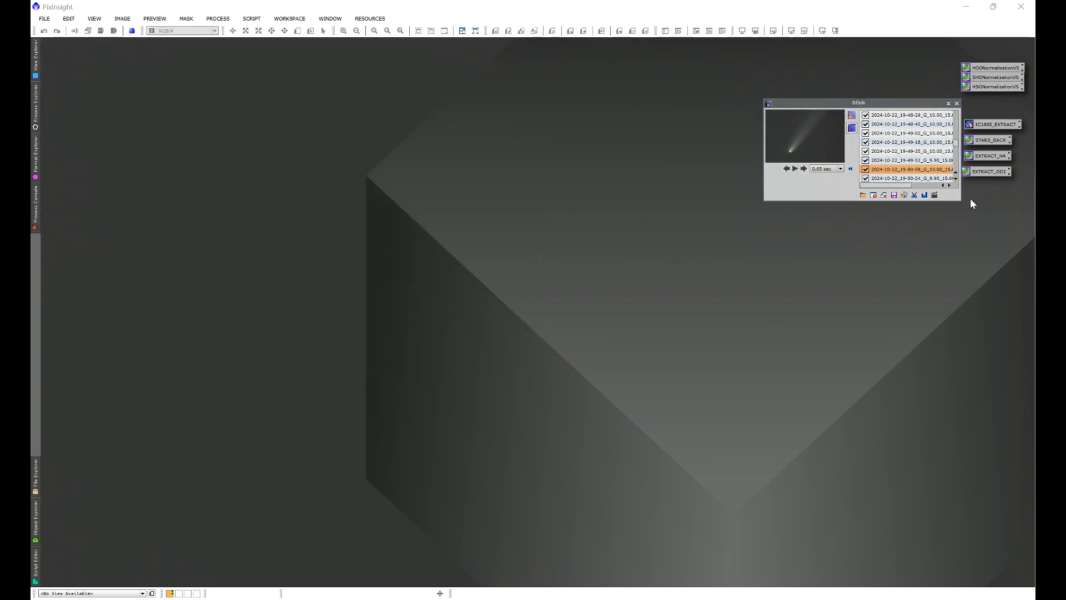
click(904, 195)
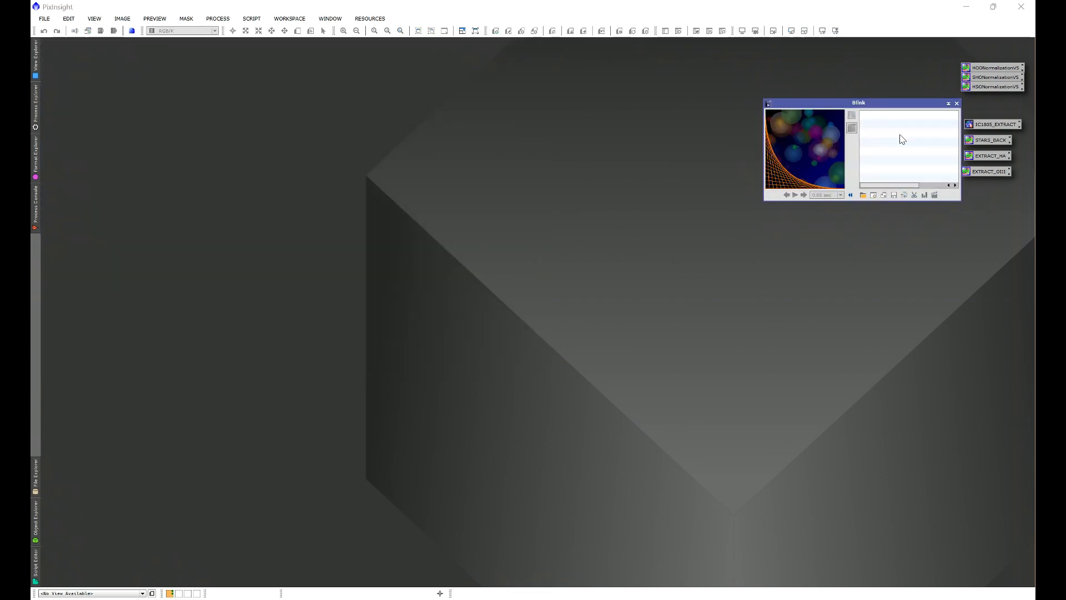
click(862, 195)
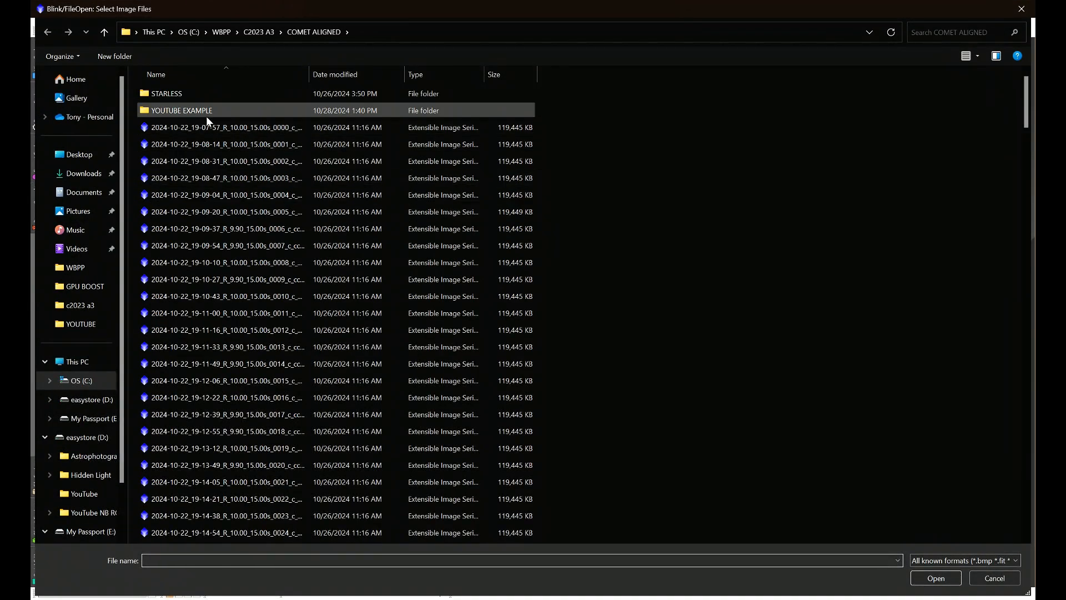
double_click(150, 94)
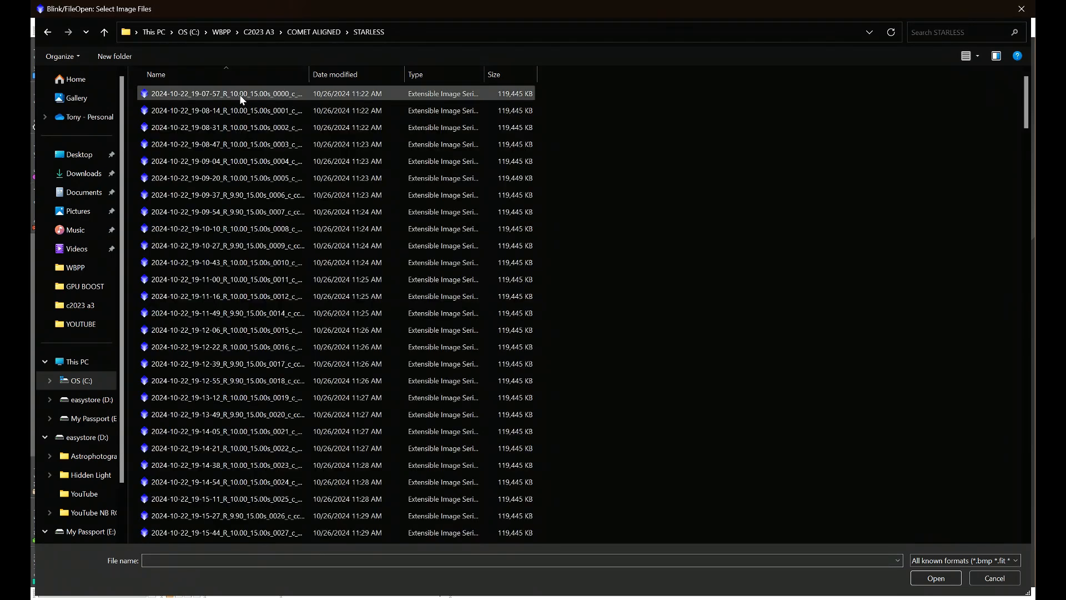
click(240, 96)
key(ctrl+a)
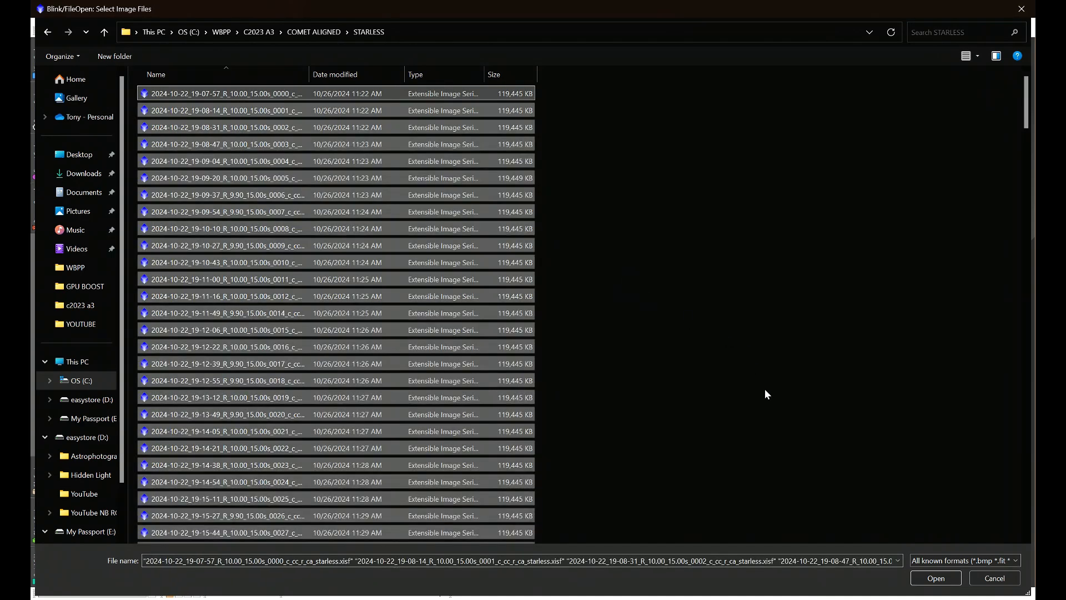
click(936, 578)
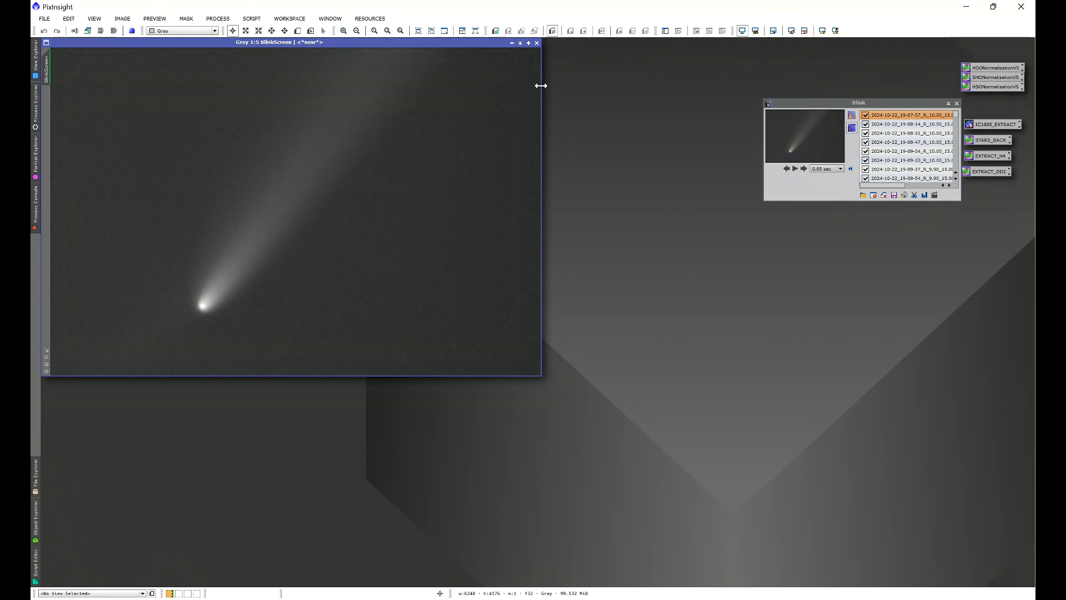
Play the starless frames in Blink to check the star removal and alignment, and close Blink with its preview image.
drag(429, 41, 537, 65)
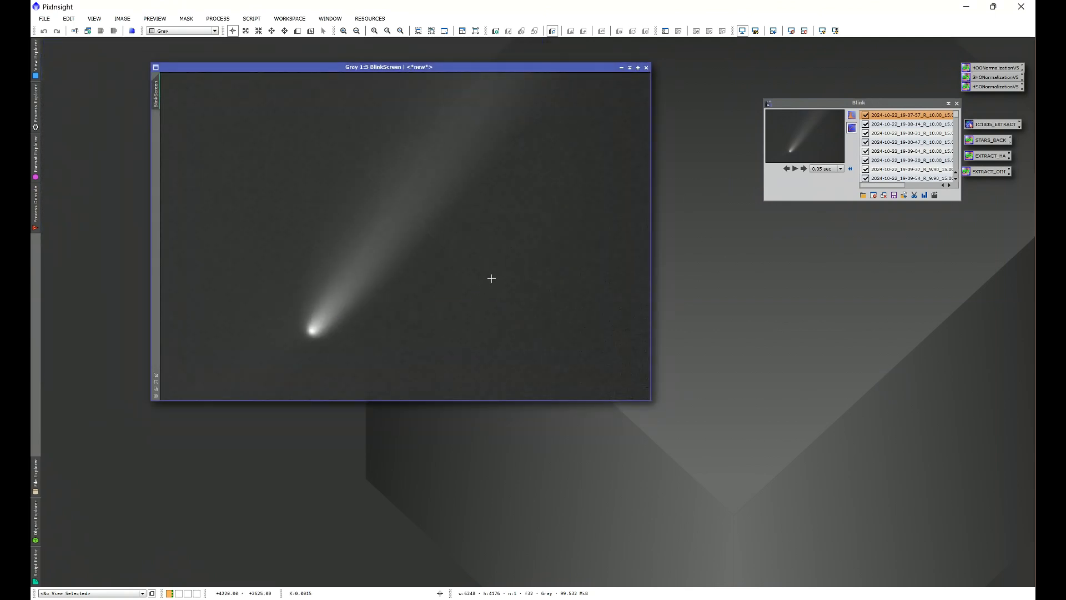
click(796, 170)
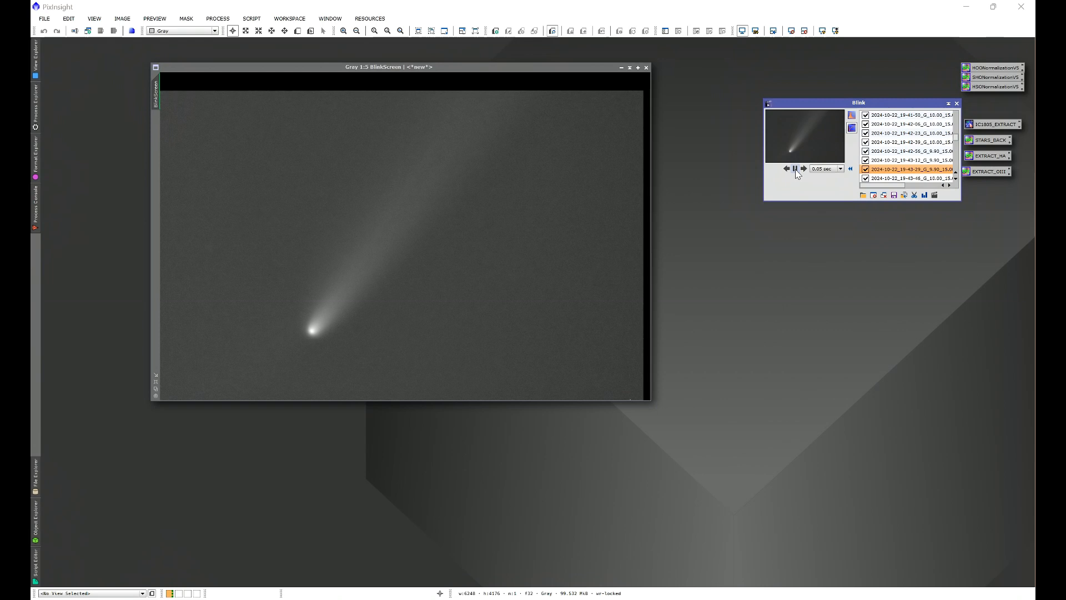
click(647, 67)
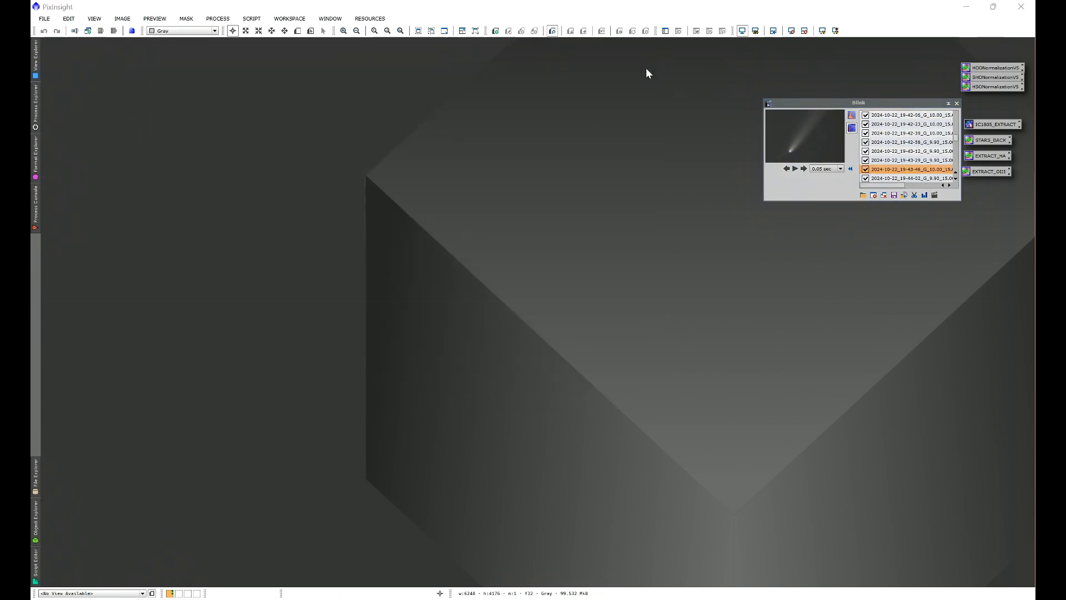
click(957, 103)
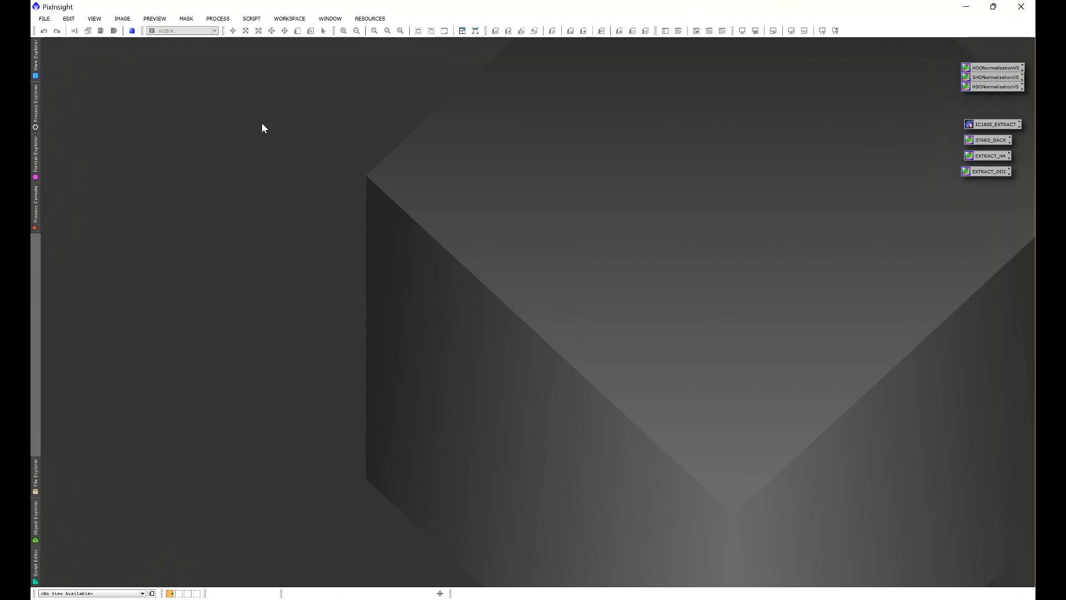
Open ImageIntegration and add all red starless frames, 0000 to 0079, from the STARLESS folder as input images.
click(217, 19)
mouse_move(228, 33)
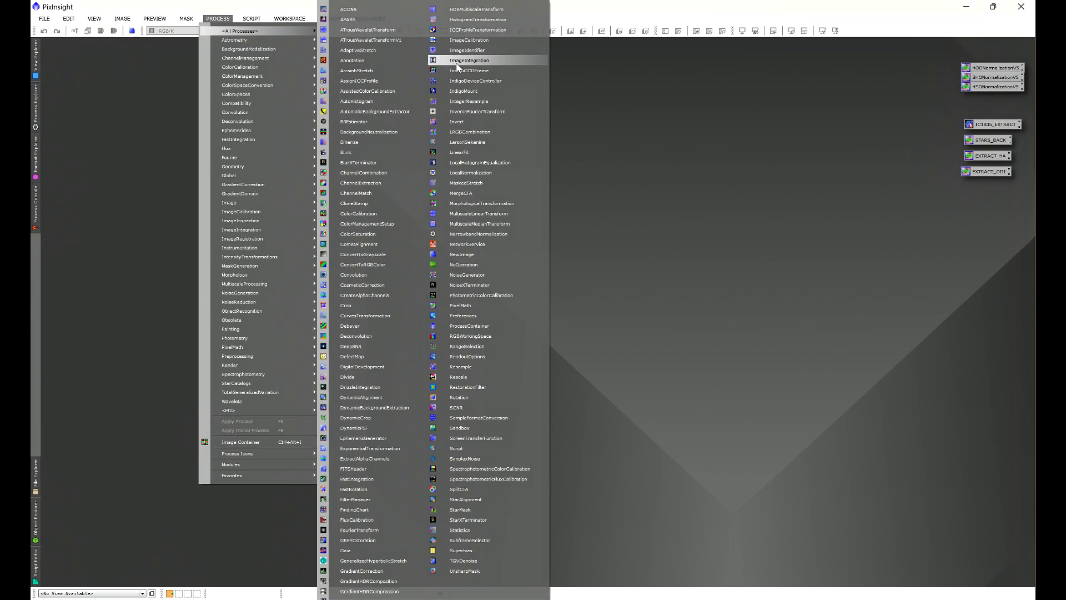
click(485, 62)
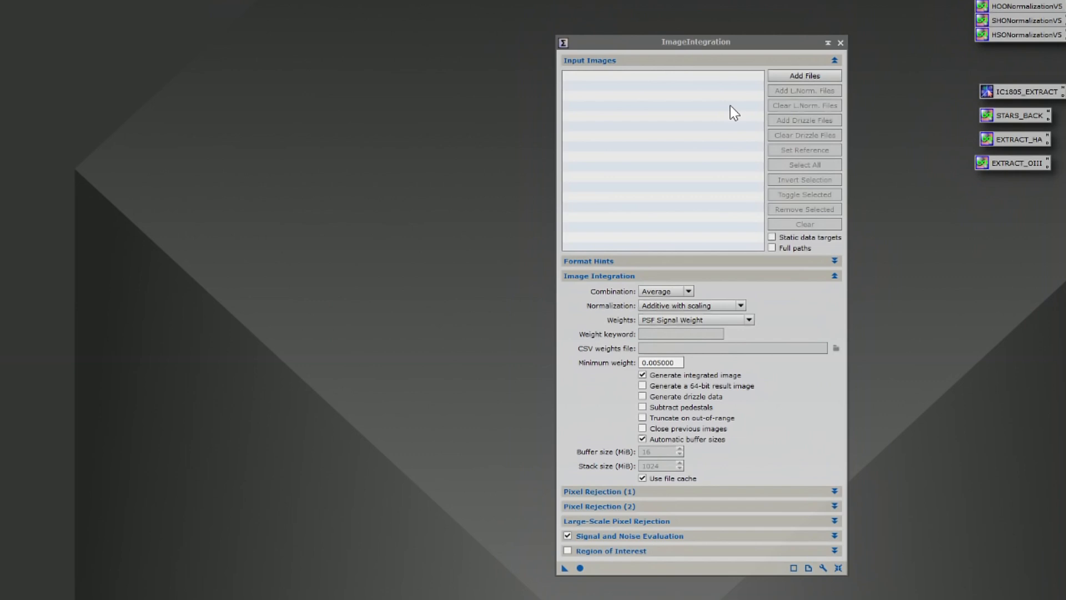
click(802, 76)
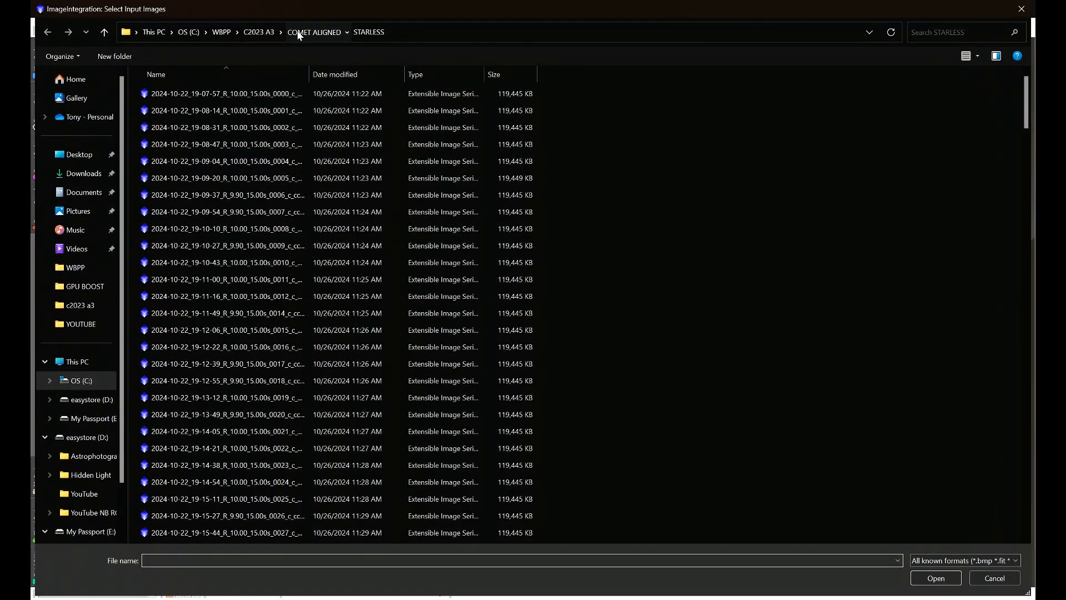
click(298, 33)
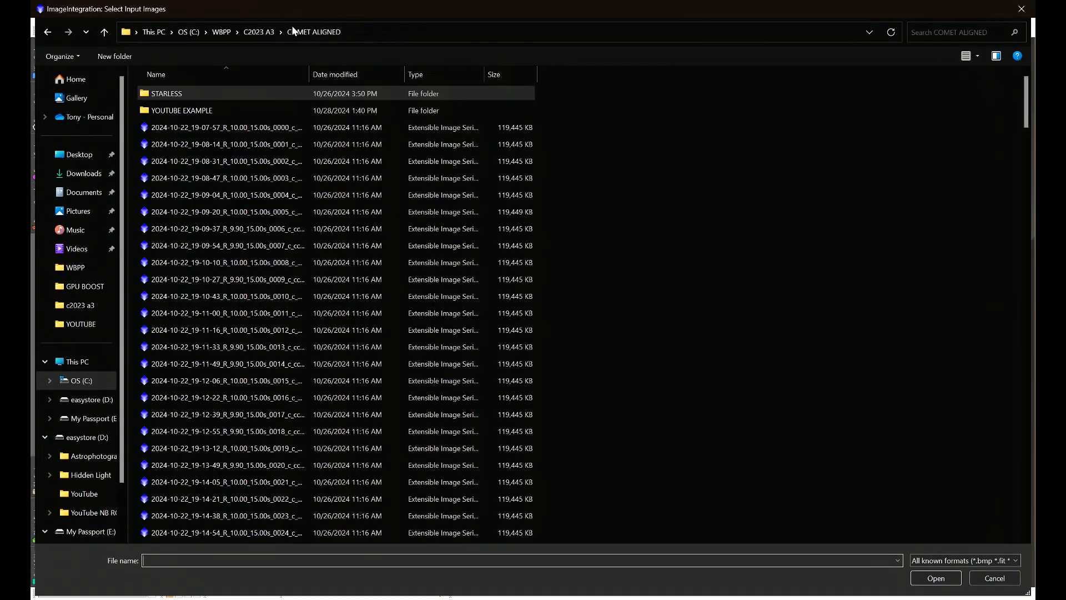
double_click(149, 97)
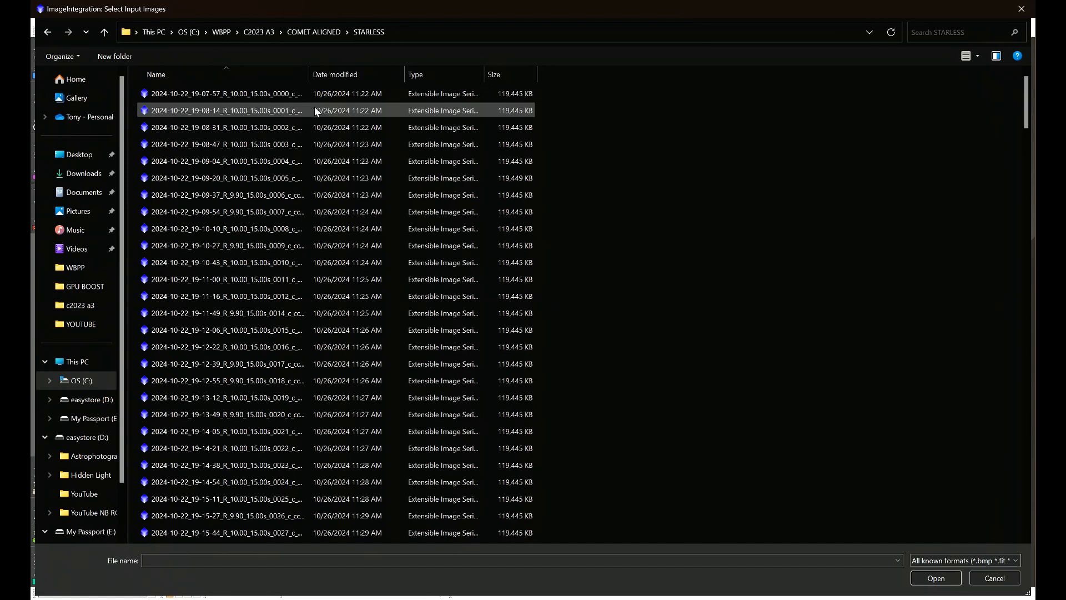
scroll(317, 114, down, 3)
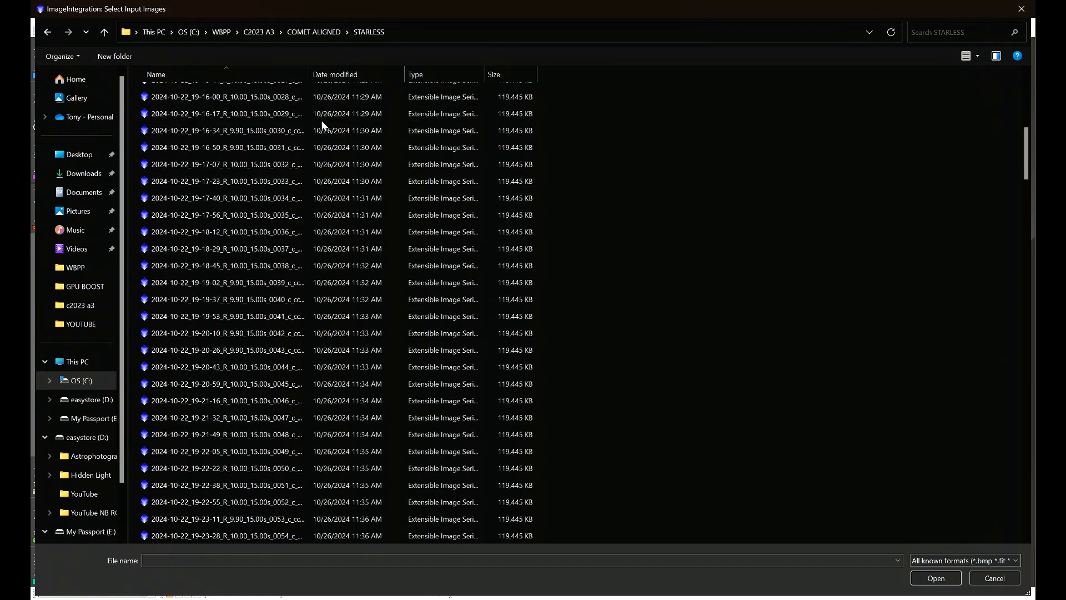
scroll(323, 126, up, 3)
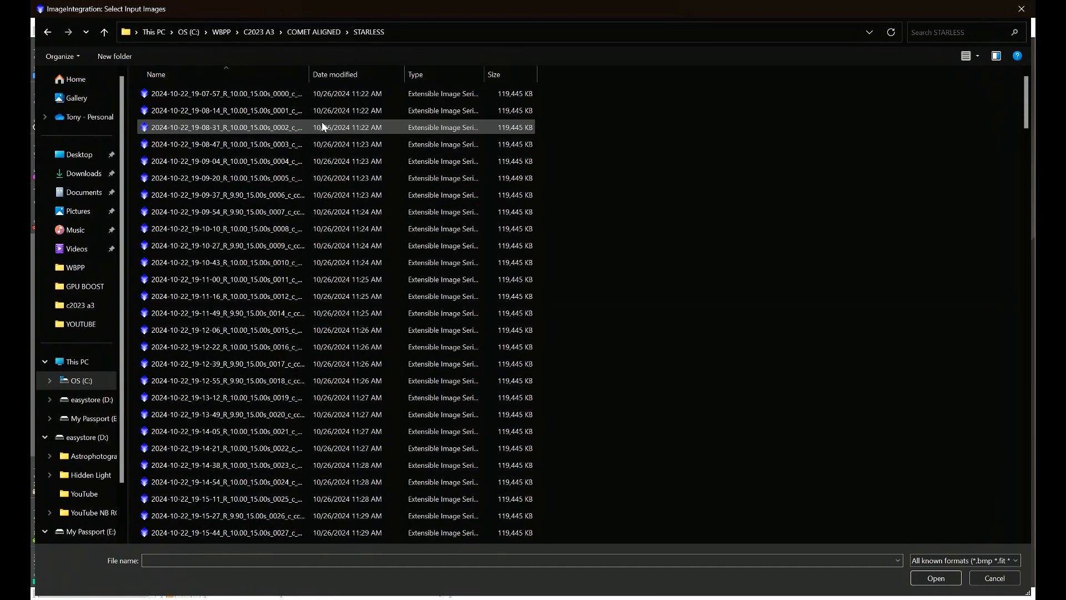
click(260, 98)
scroll(314, 275, down, 12)
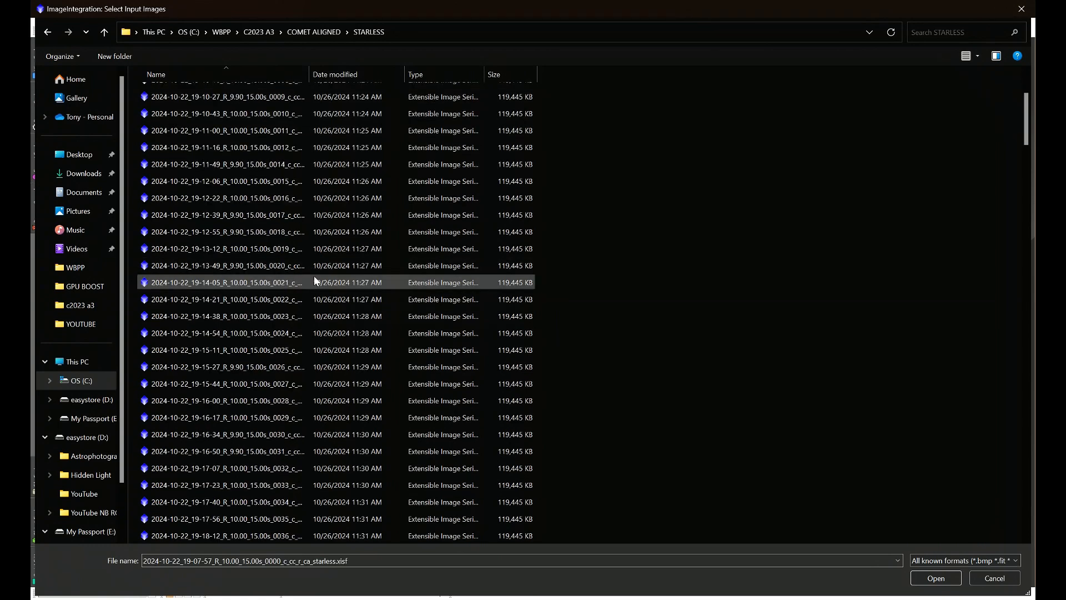
scroll(318, 281, down, 6)
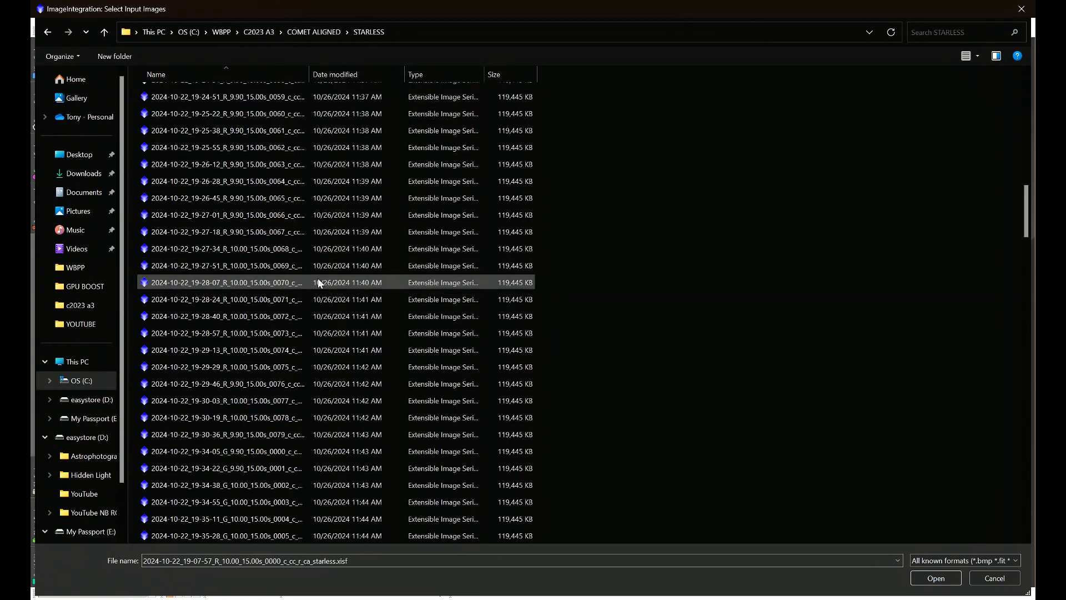
shift+click(246, 283)
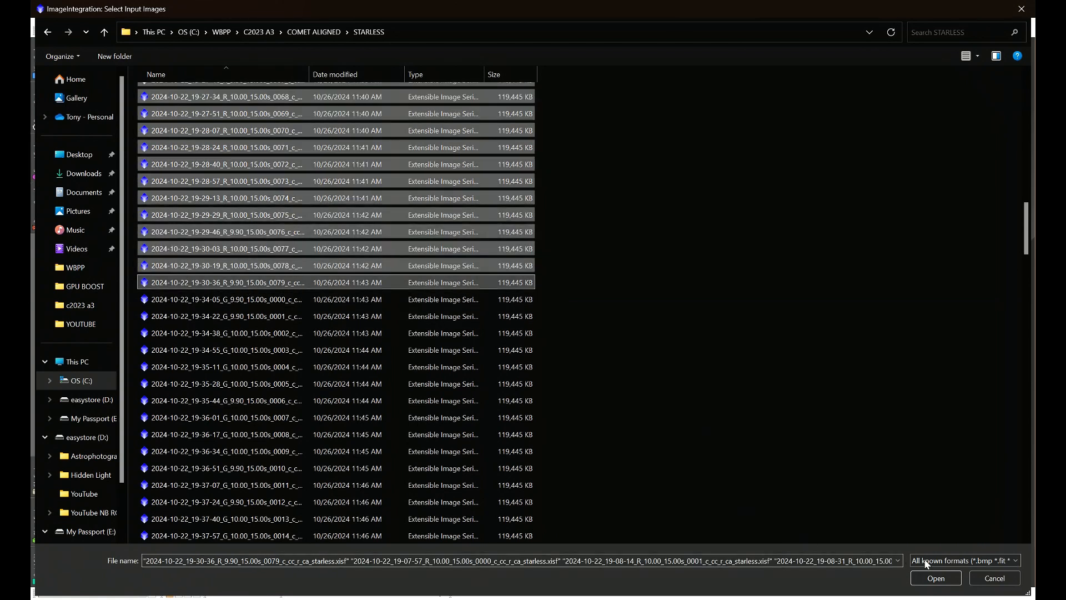
click(936, 577)
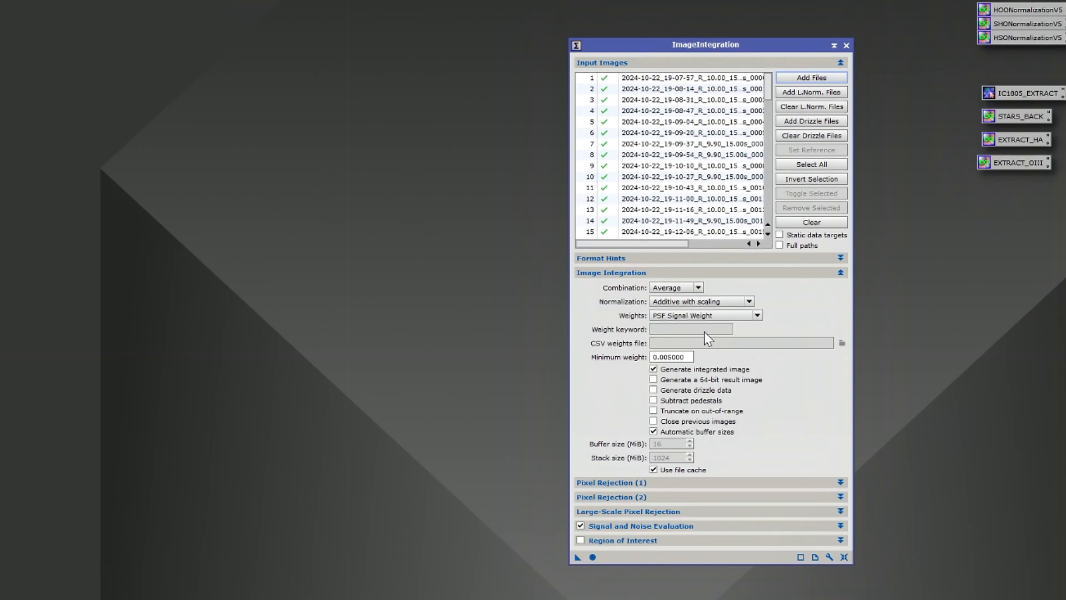
Set Weights to Don't care (all weights = 1) and Normalization to No normalization, and integrate the red starless frames.
click(665, 316)
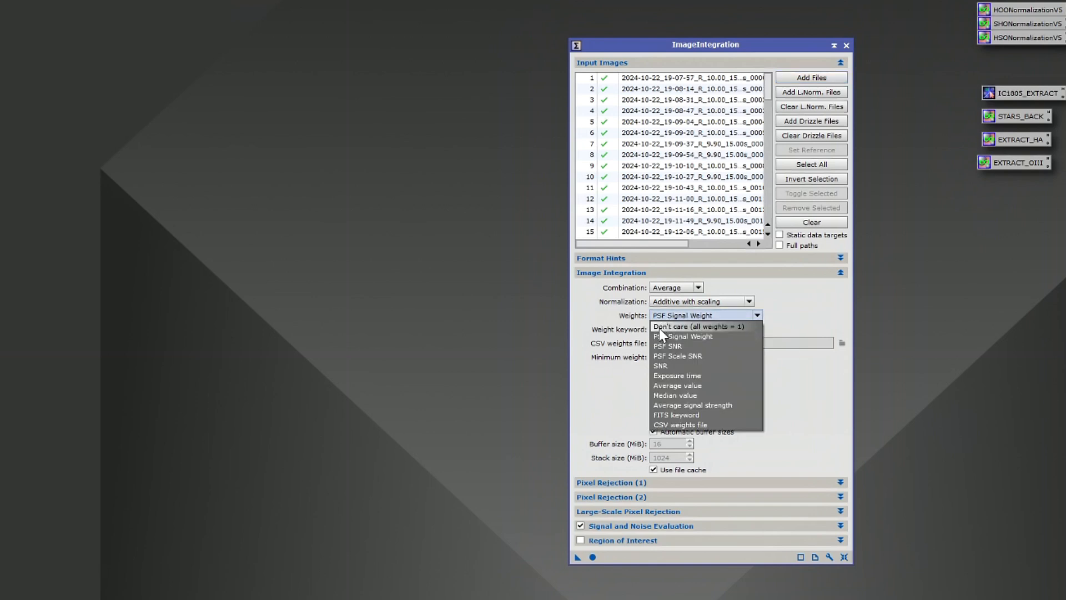
click(730, 326)
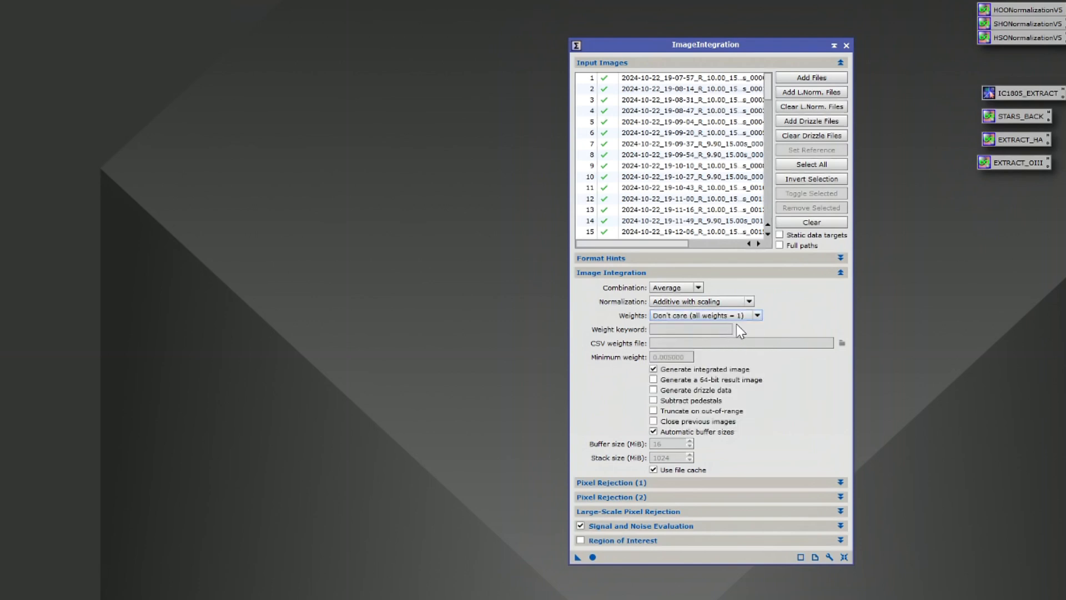
click(684, 302)
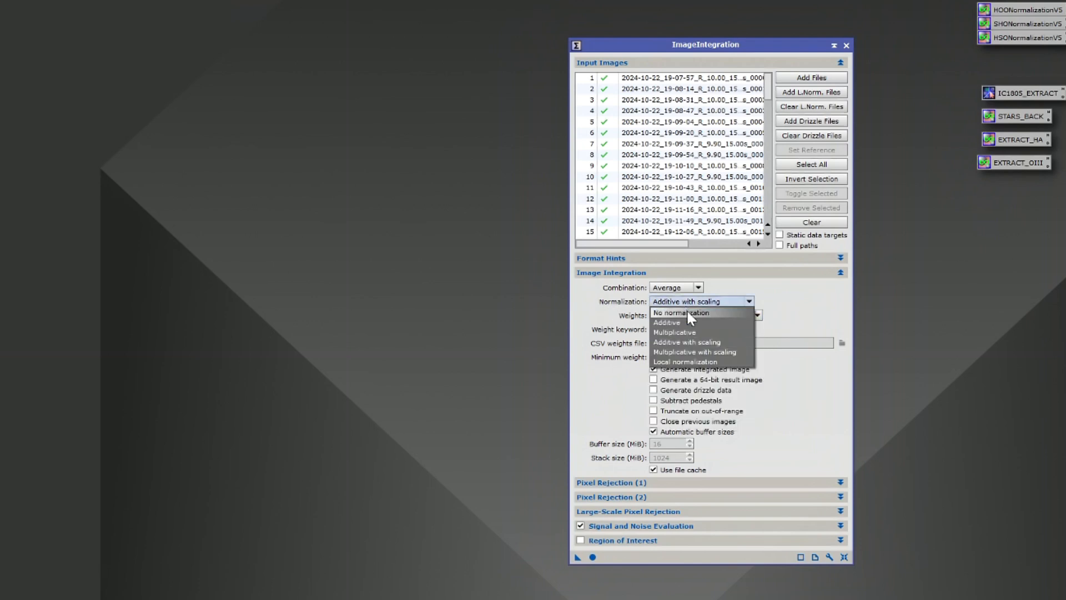
click(686, 309)
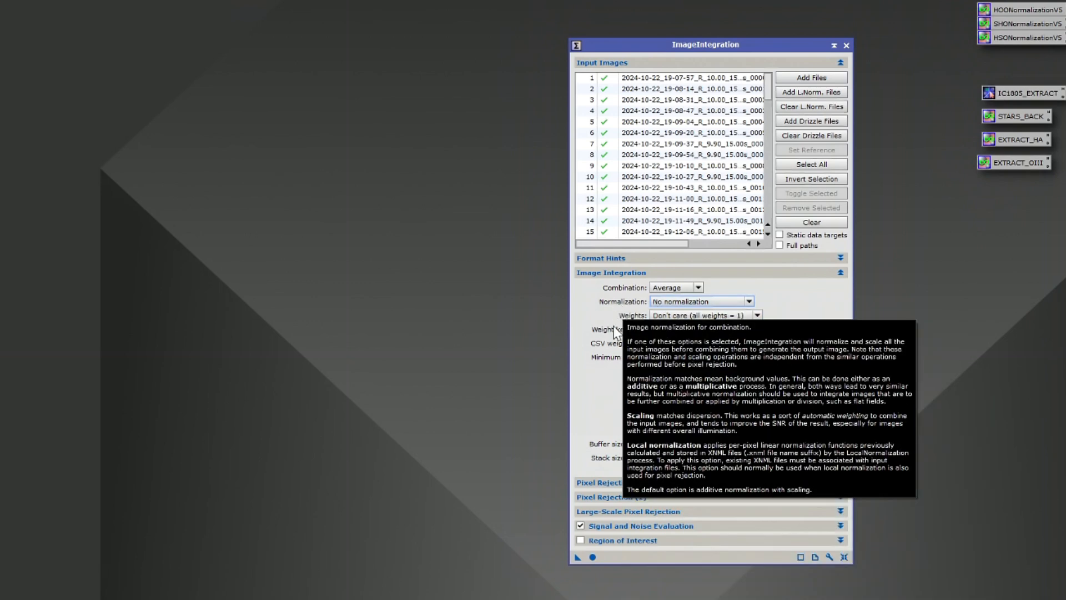
click(592, 557)
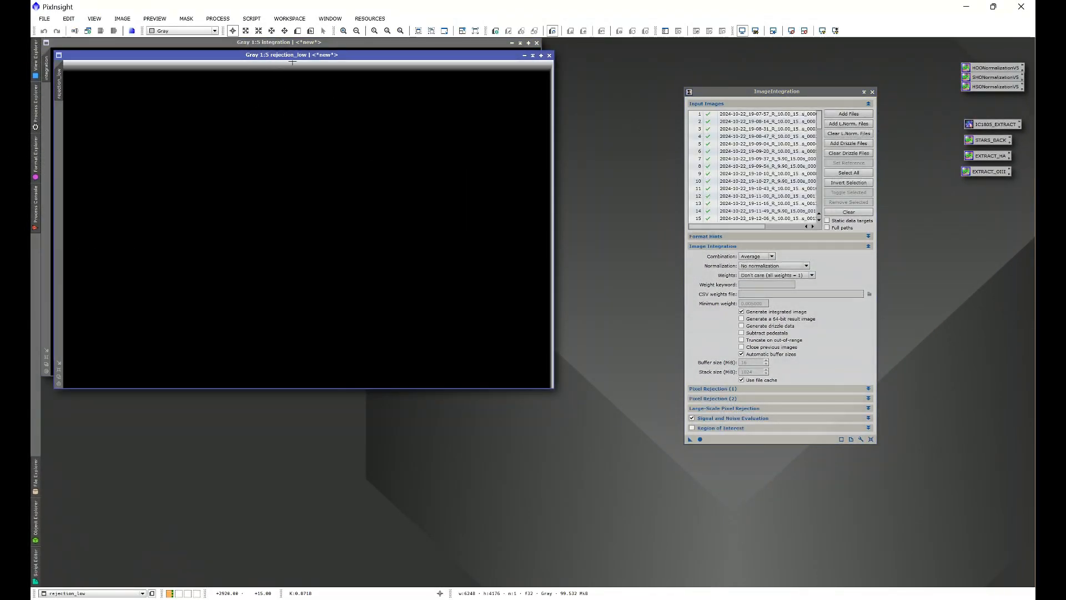
Close the rejection_low map and auto-stretch the display of the integrated red image.
drag(299, 58, 349, 134)
click(594, 131)
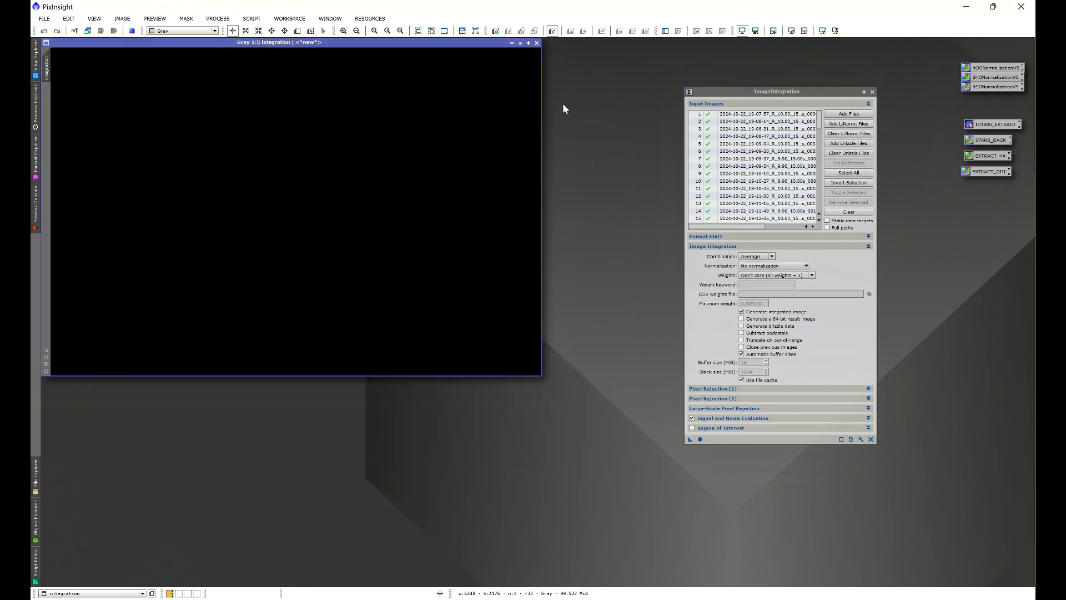
drag(485, 47, 539, 106)
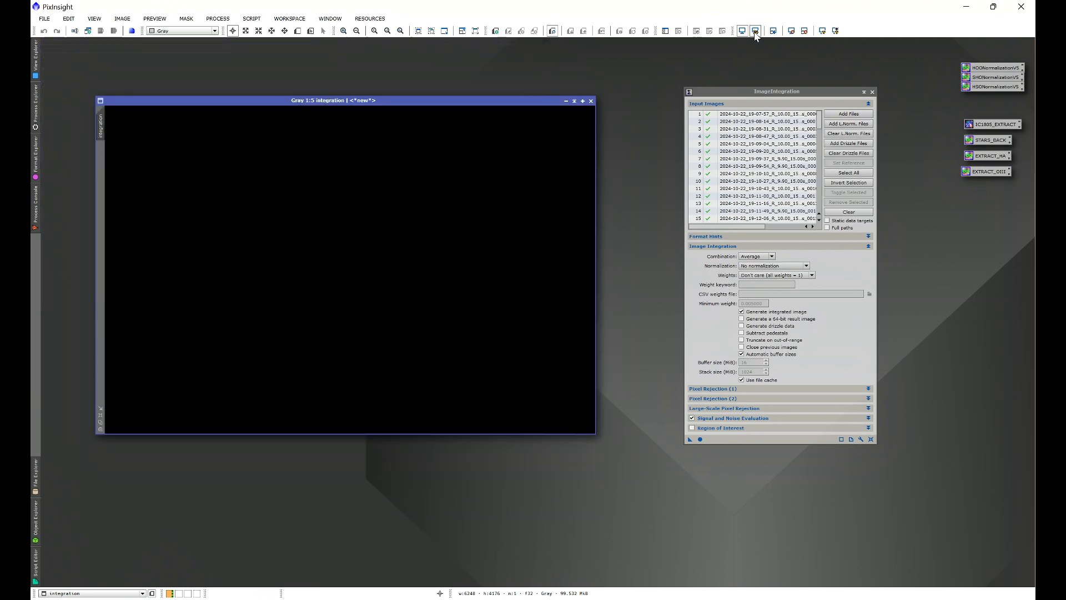
key(ctrl+a)
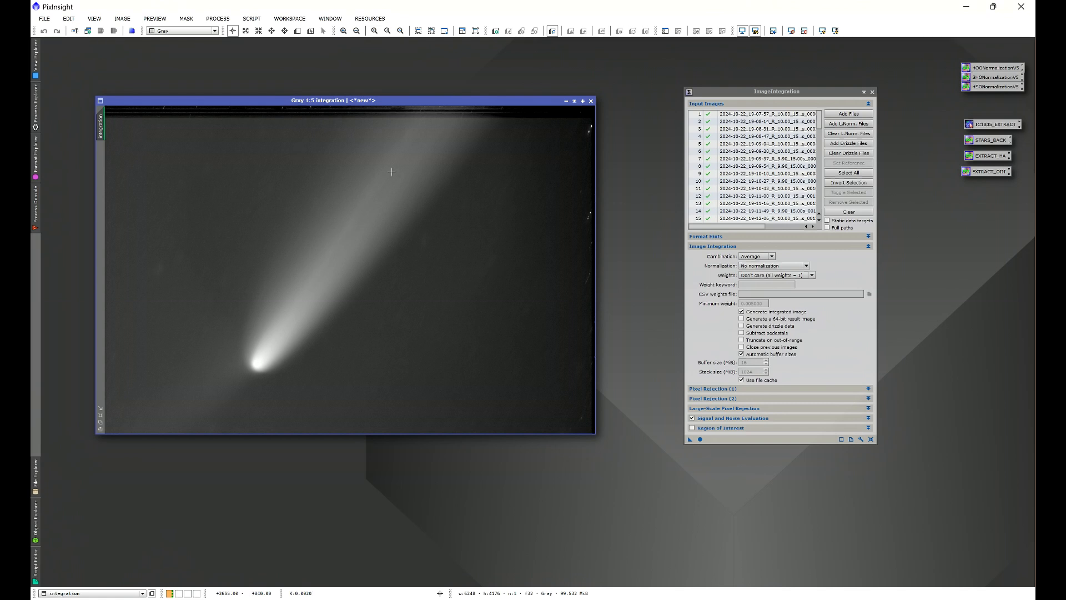
drag(454, 101, 411, 90)
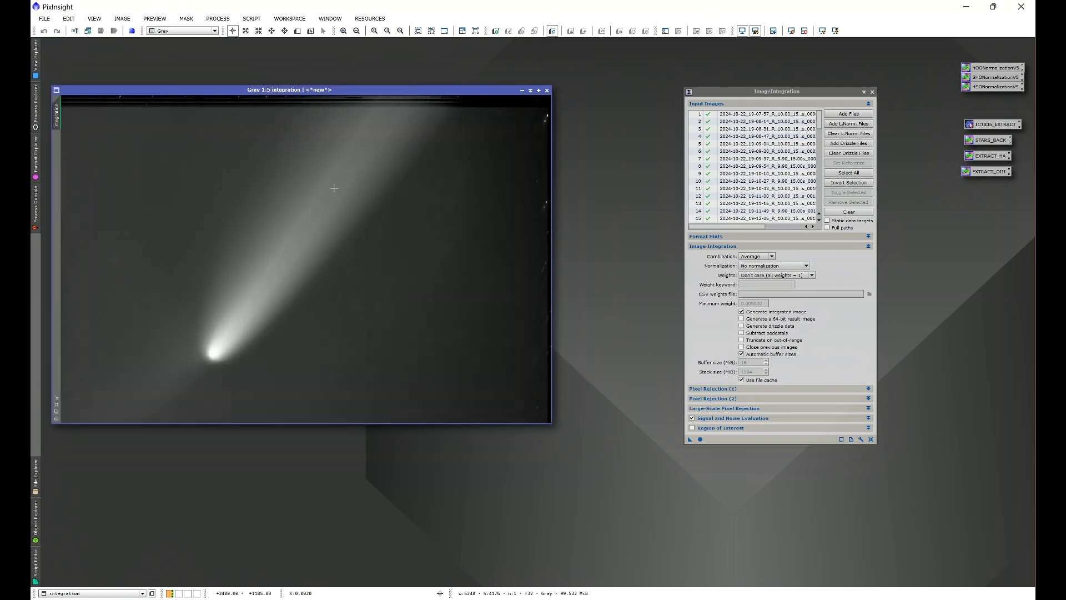
Rename the integrated red image RED, and minimize it to an icon in the upper area of the workspace.
click(521, 90)
drag(322, 260, 394, 72)
double_click(391, 78)
right_click(395, 202)
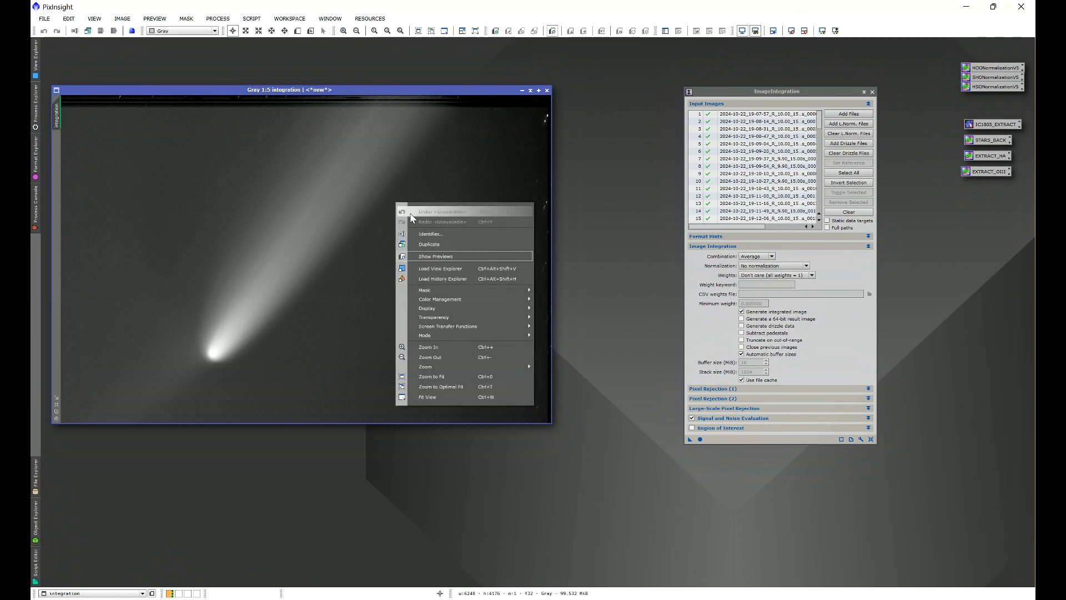
click(422, 237)
text(RED)
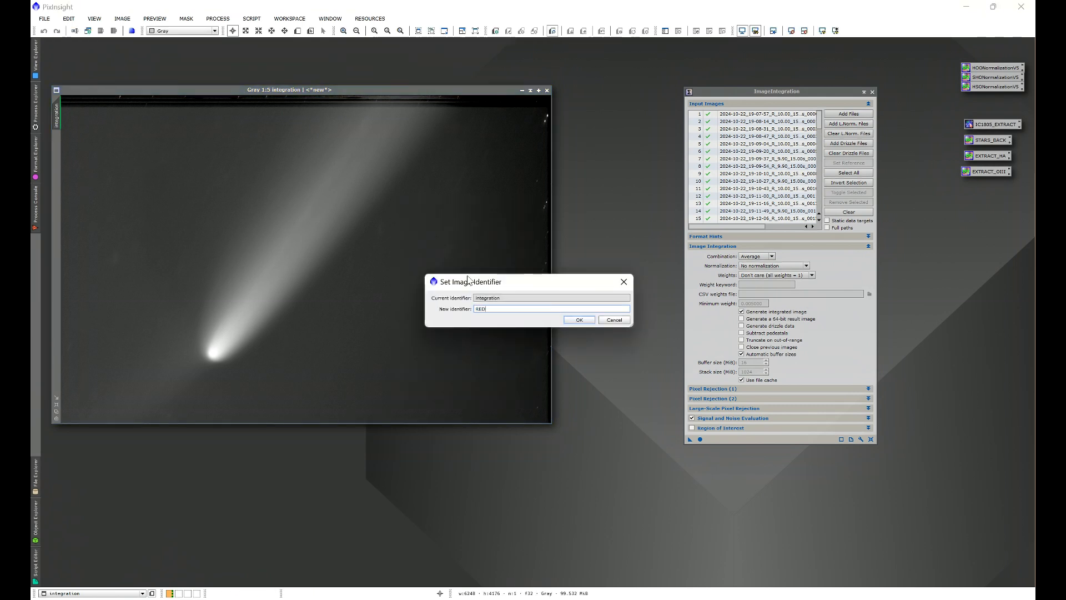
click(580, 321)
click(521, 91)
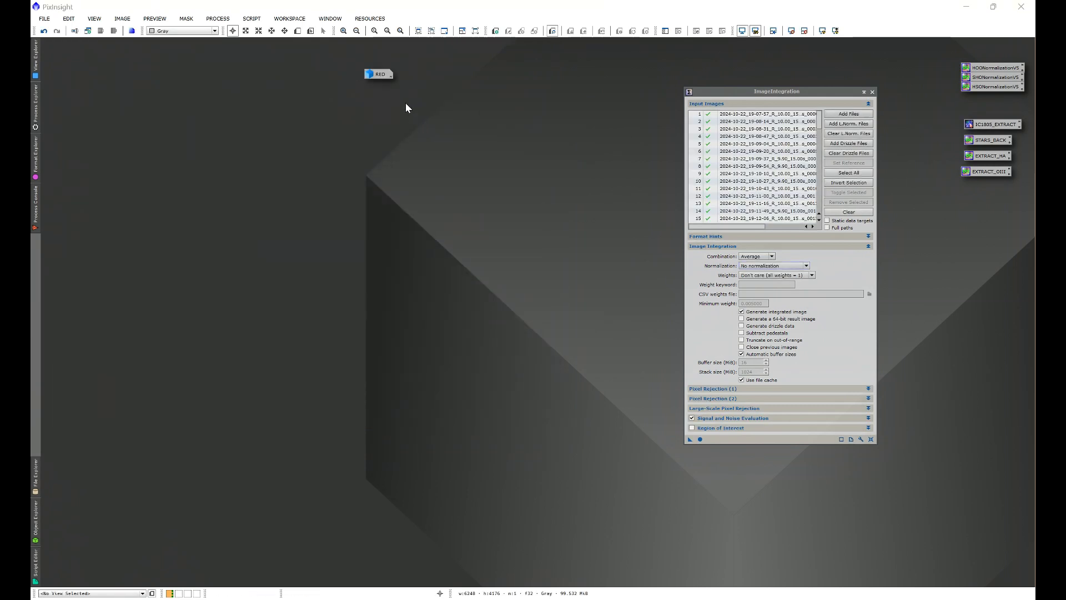
drag(375, 74, 336, 61)
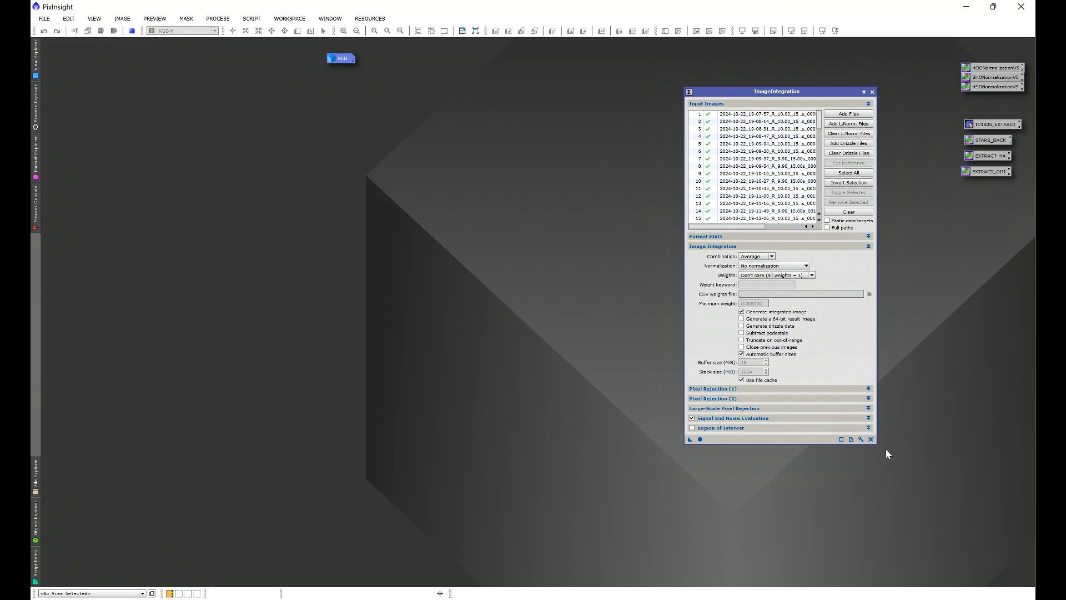
Reset ImageIntegration and add all green starless frames, 0000 to 0079, from the STARLESS folder inside COMET ALIGNED.
click(871, 439)
click(849, 114)
click(309, 32)
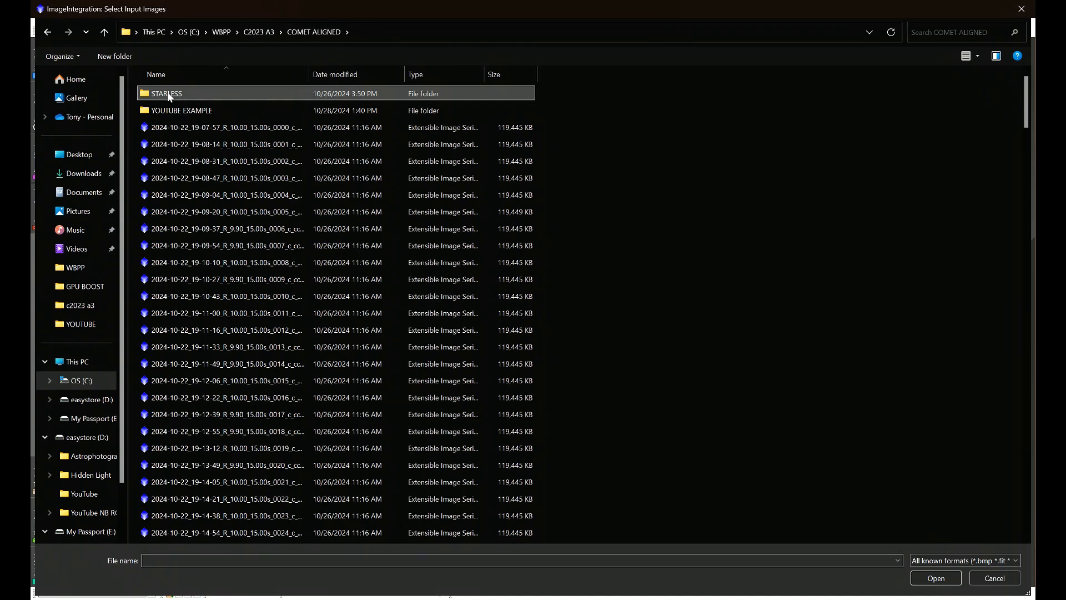
double_click(167, 94)
scroll(344, 272, down, 5)
scroll(355, 284, down, 11)
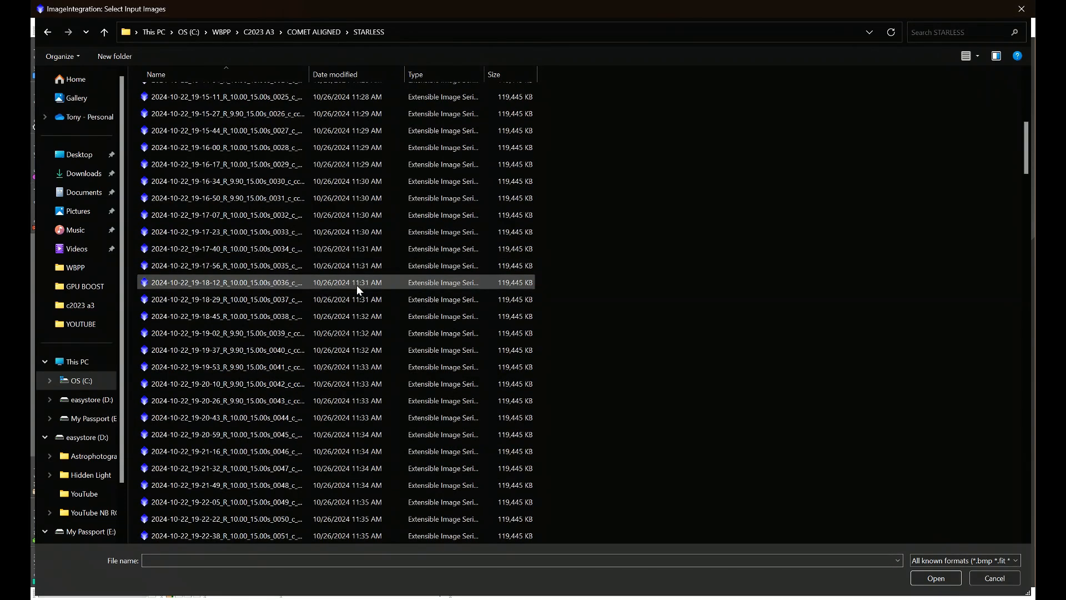
scroll(362, 282, down, 5)
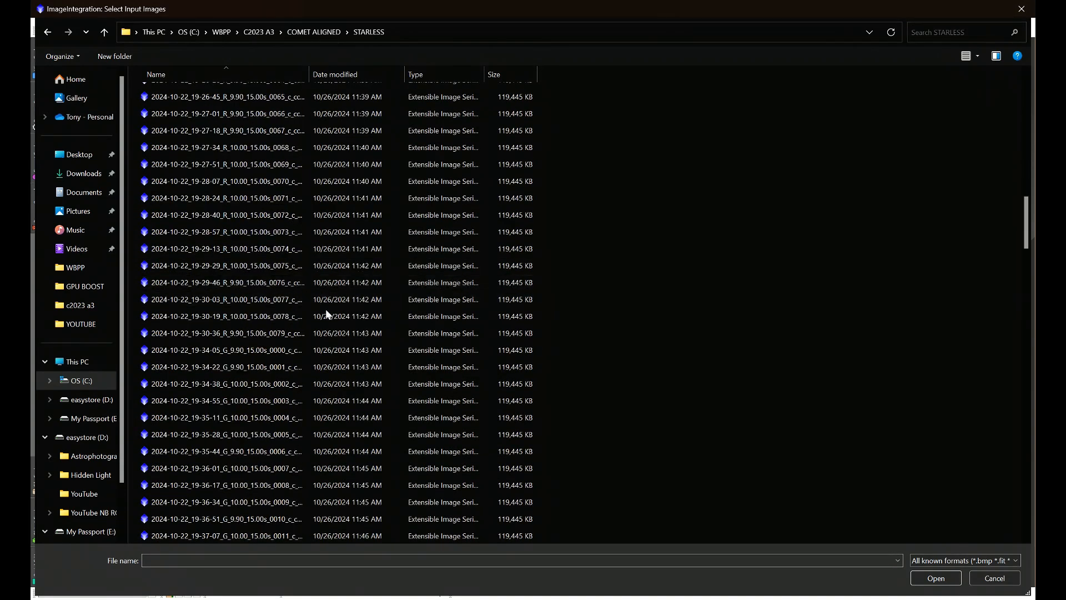
click(255, 349)
scroll(387, 363, down, 6)
scroll(388, 363, down, 11)
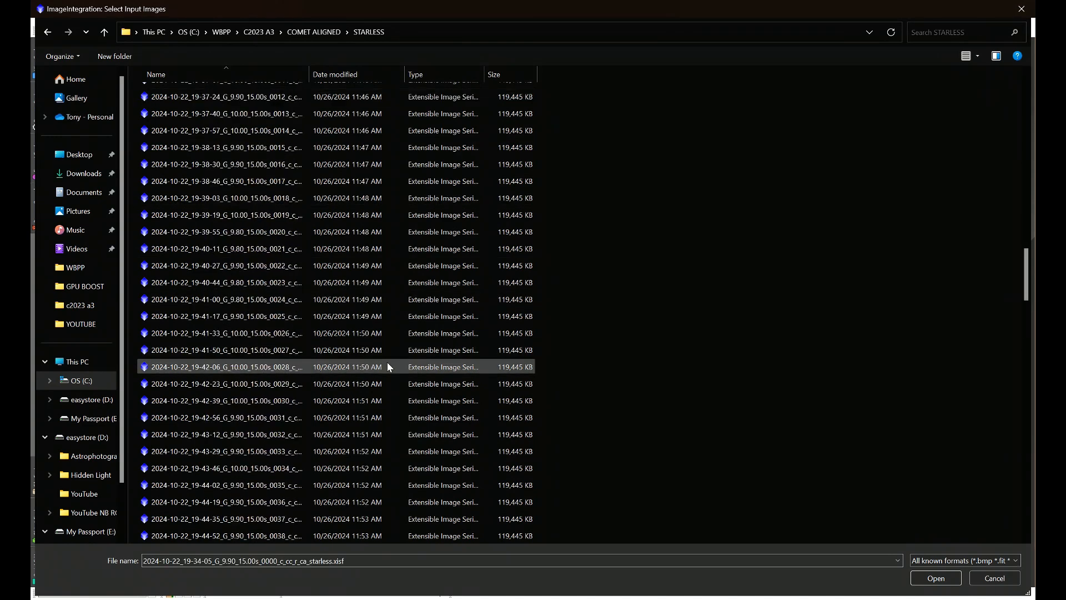
scroll(387, 363, down, 12)
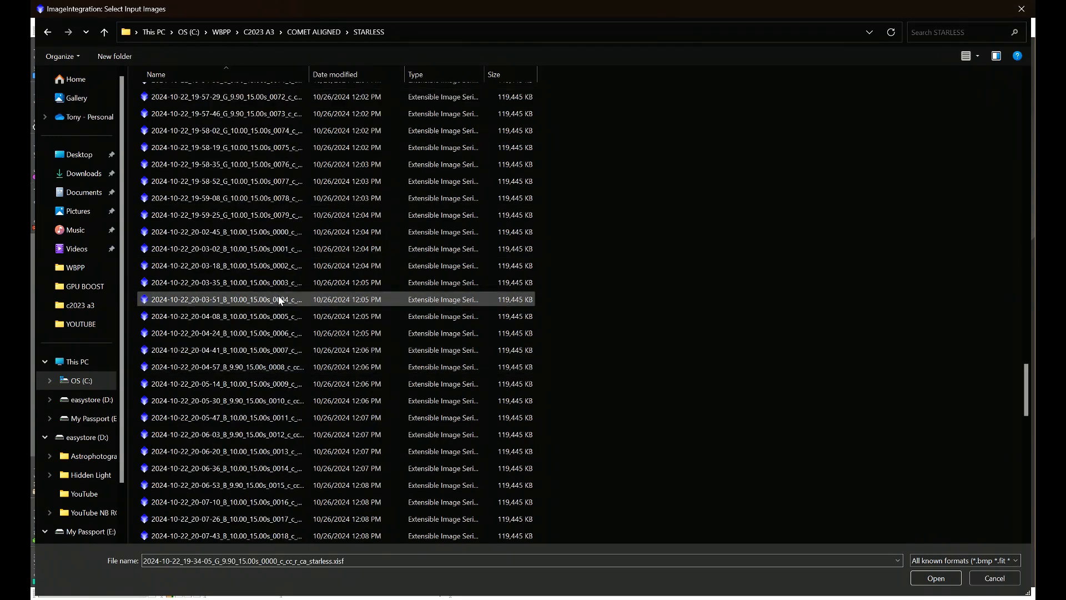
shift+click(245, 216)
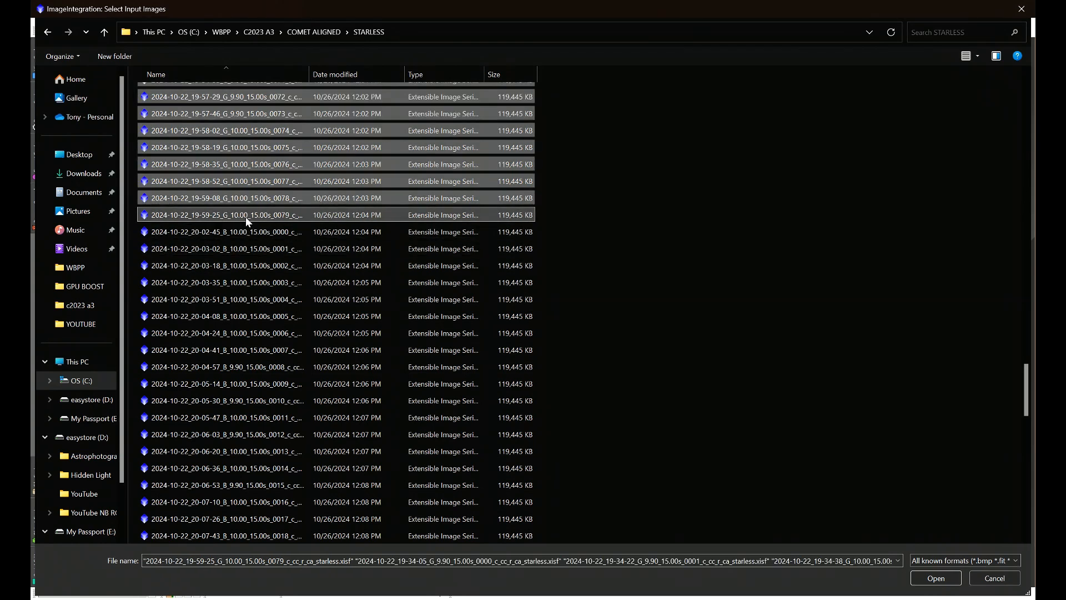
click(934, 578)
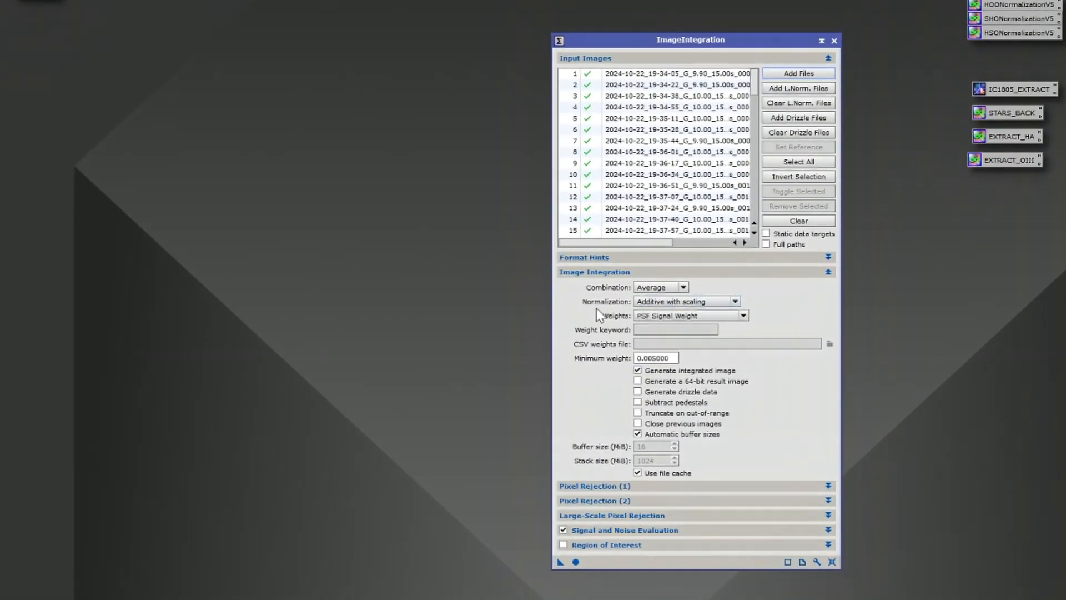
Set Normalization to No normalization and Weights to Don't care (all weights = 1), and integrate the green starless frames.
click(642, 302)
click(650, 310)
click(663, 315)
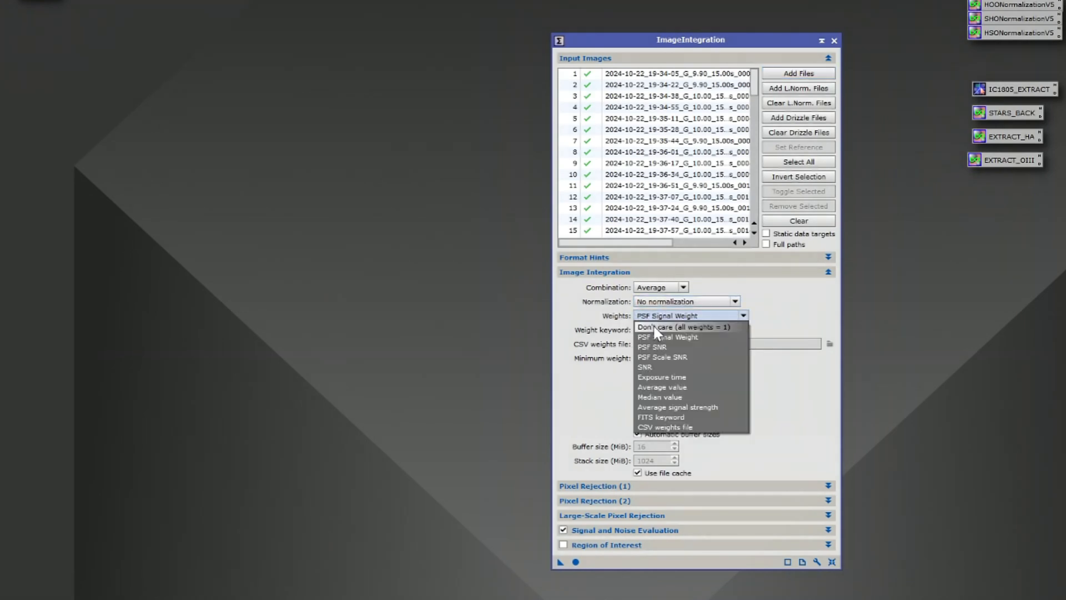
click(696, 326)
click(576, 561)
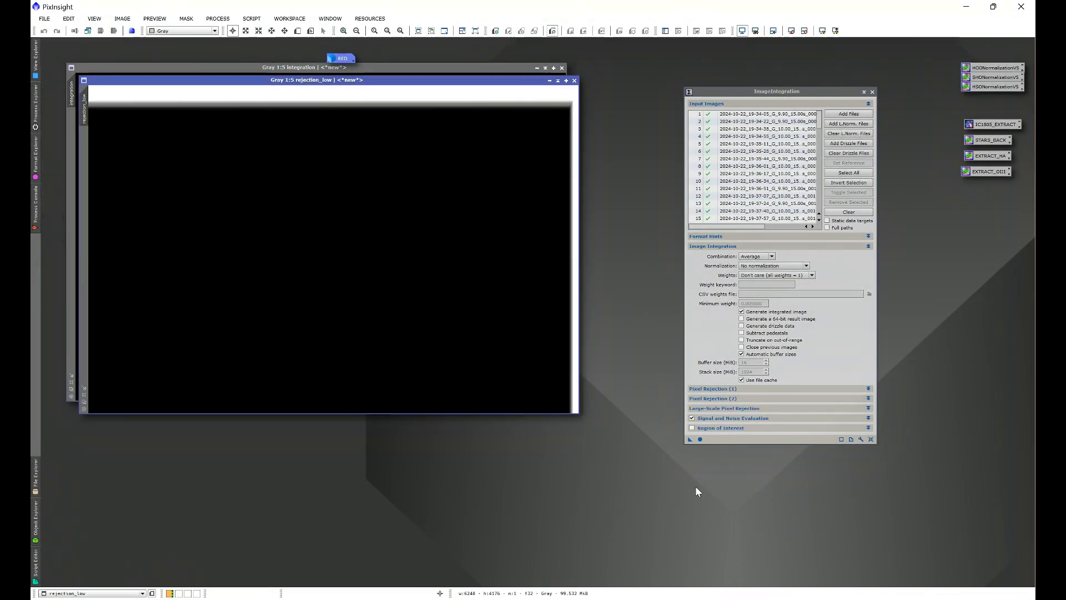
Close the green integration's rejection_low map and rename the integrated image GREEN.
drag(358, 81, 345, 170)
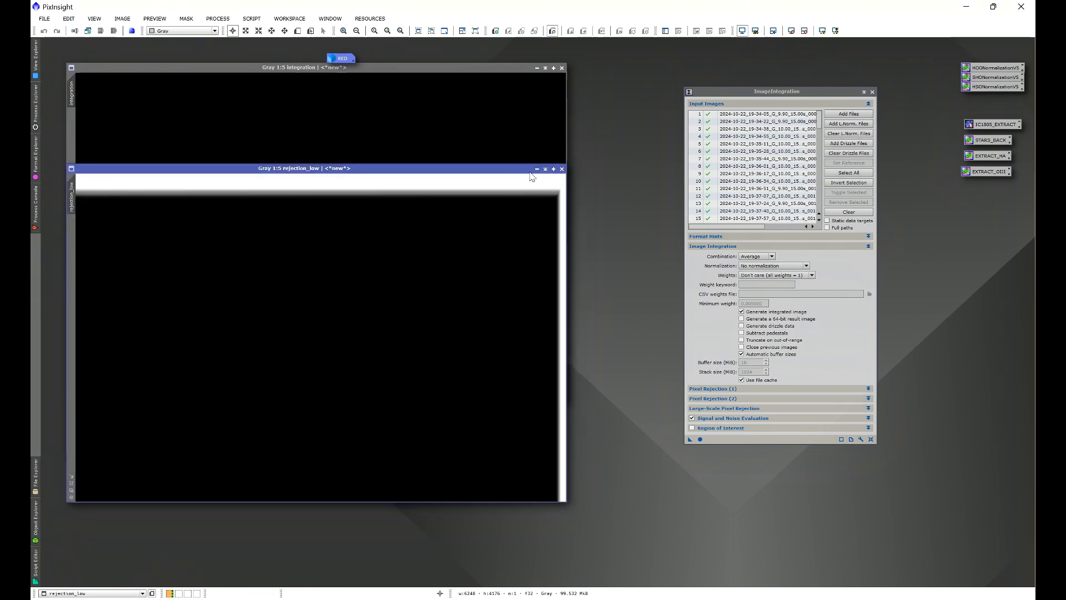
click(562, 168)
right_click(427, 150)
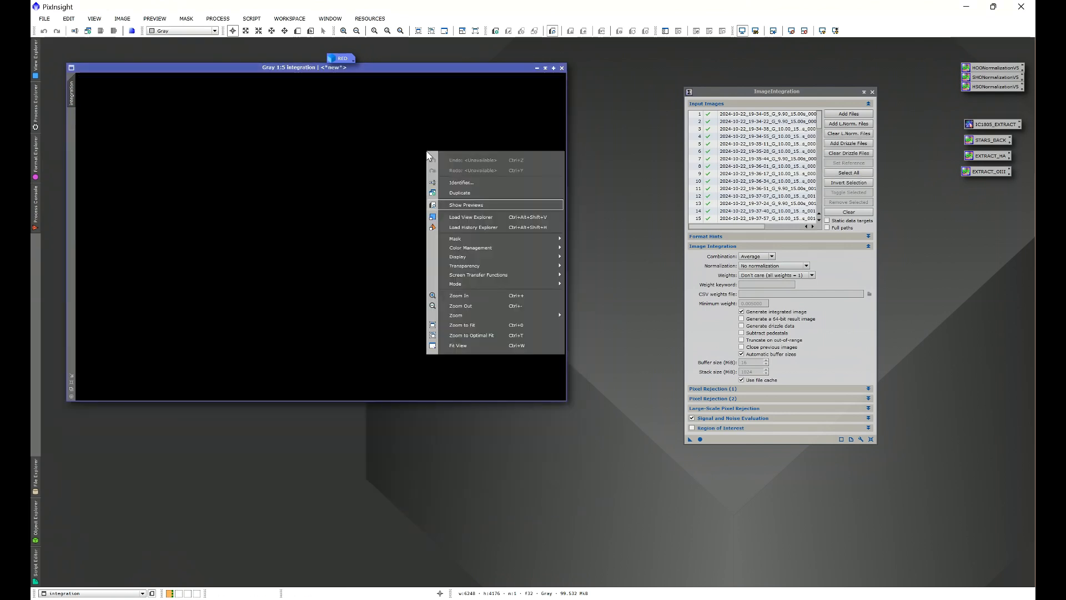
click(451, 185)
text(GREEN)
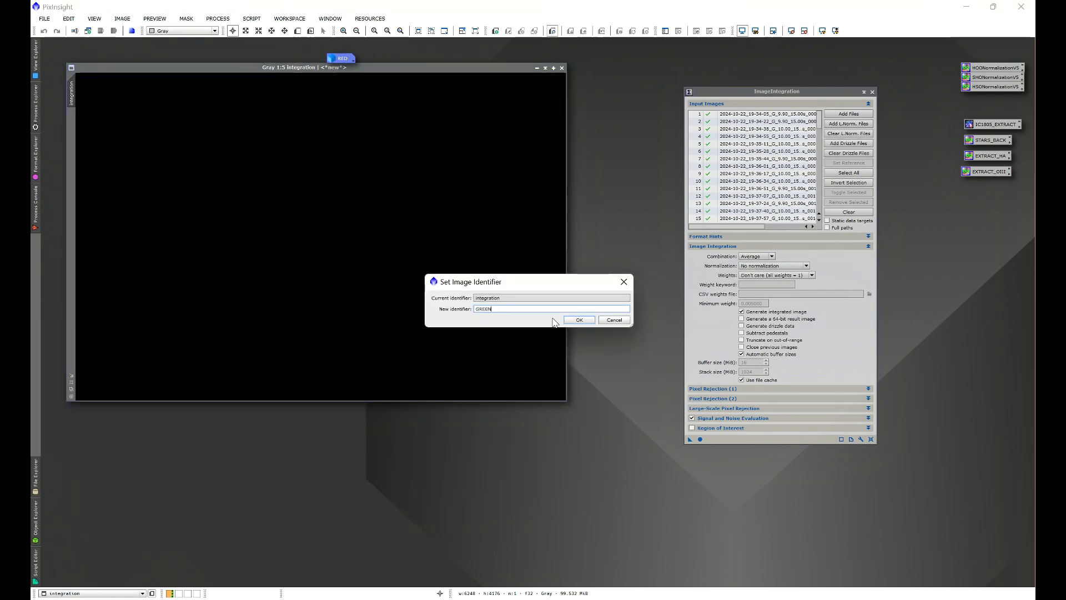
click(572, 320)
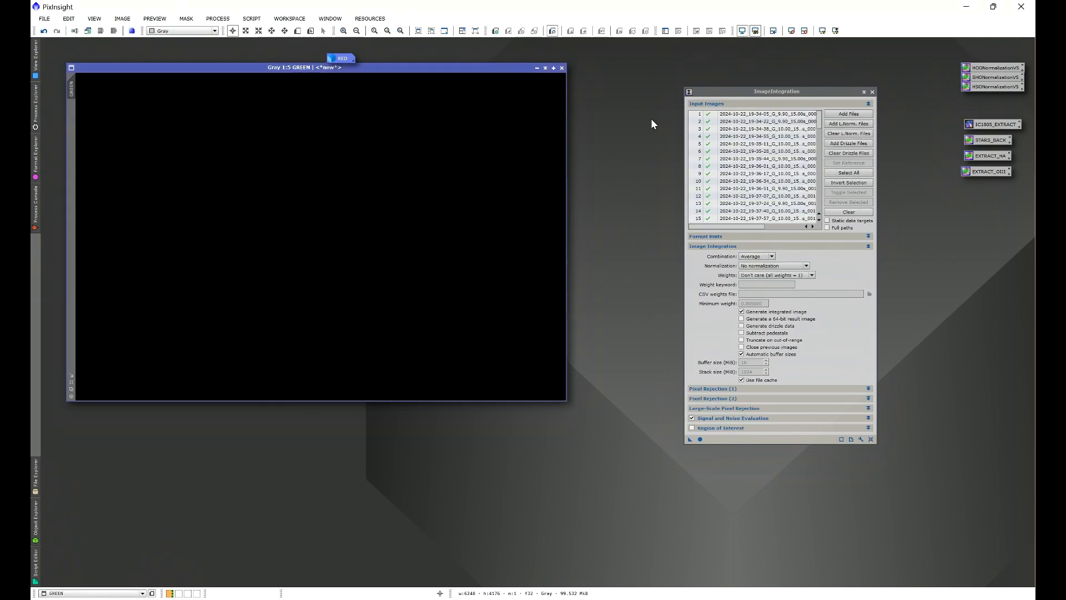
Auto-stretch the display of the GREEN image and minimize it to an icon directly below RED.
key(ctrl+a)
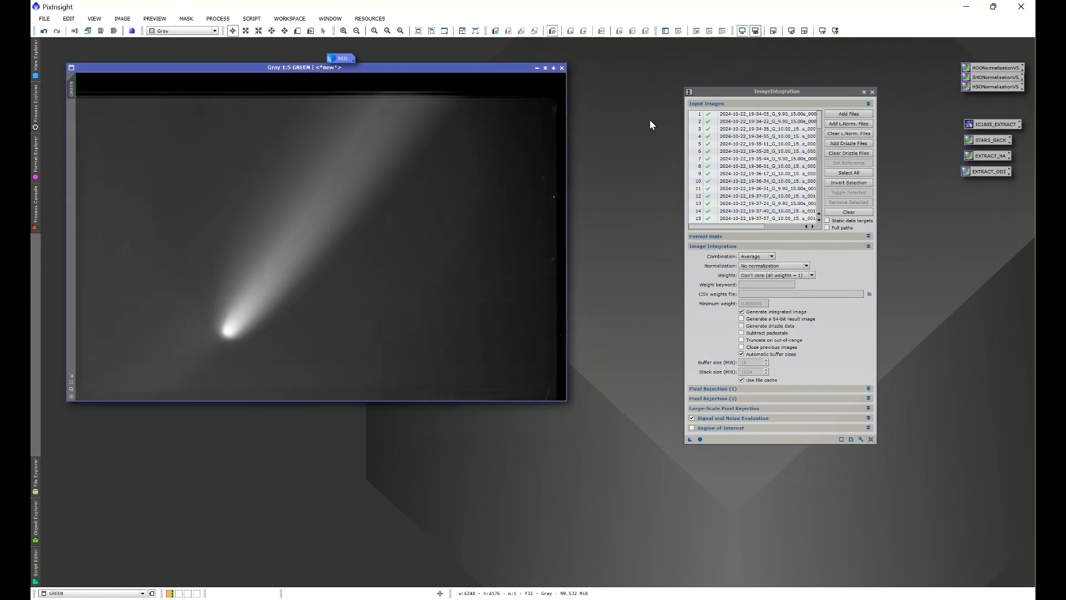
click(537, 69)
drag(343, 75, 341, 74)
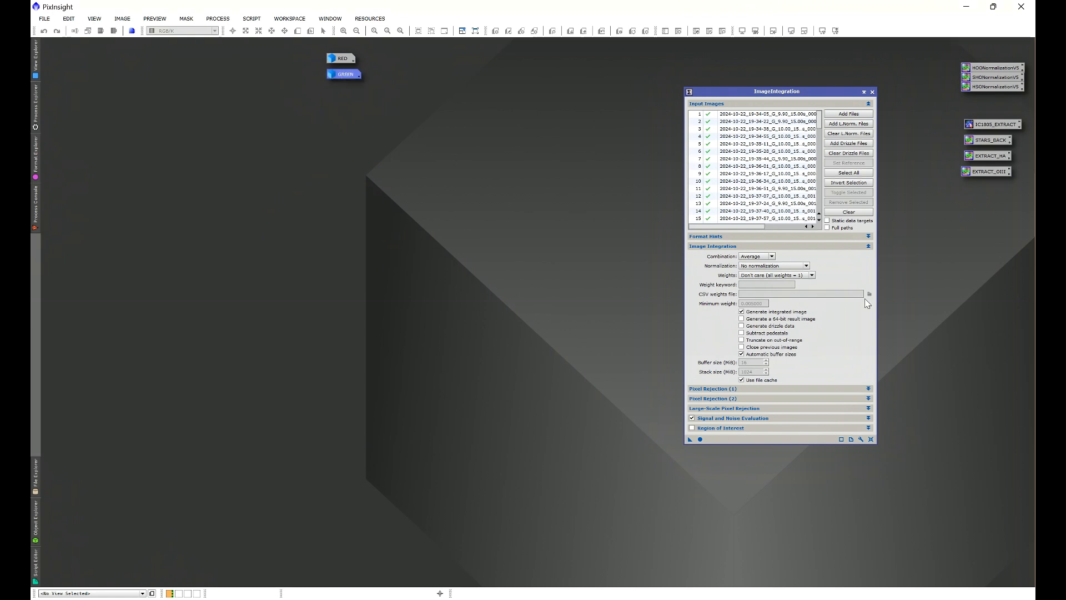
Reset ImageIntegration and add all blue starless frames, 0000 to 0079, from the STARLESS folder inside COMET ALIGNED.
click(871, 440)
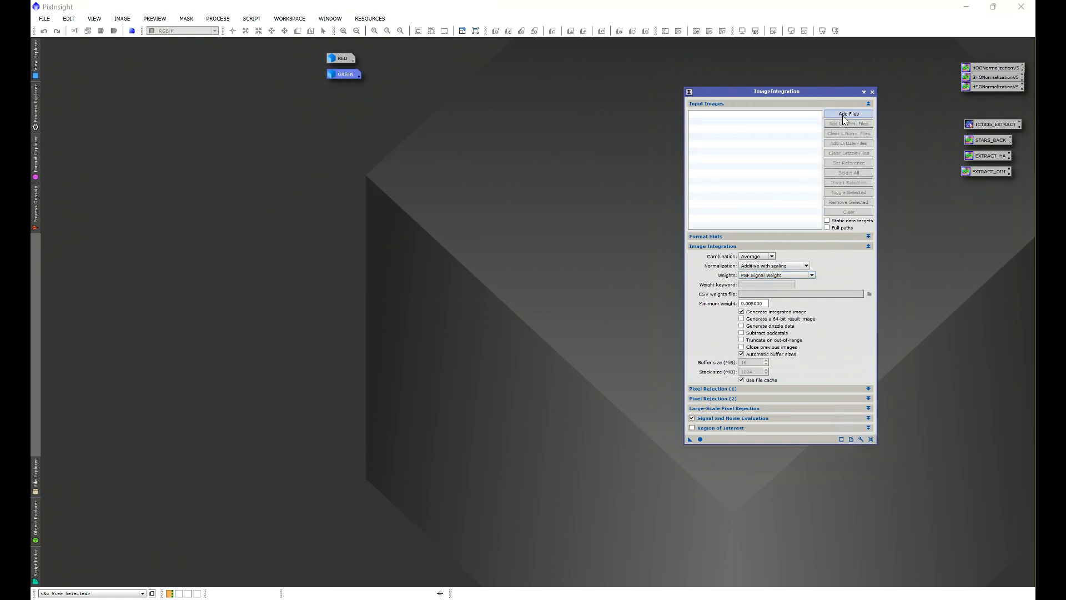
click(844, 117)
click(303, 32)
double_click(174, 95)
scroll(292, 303, down, 20)
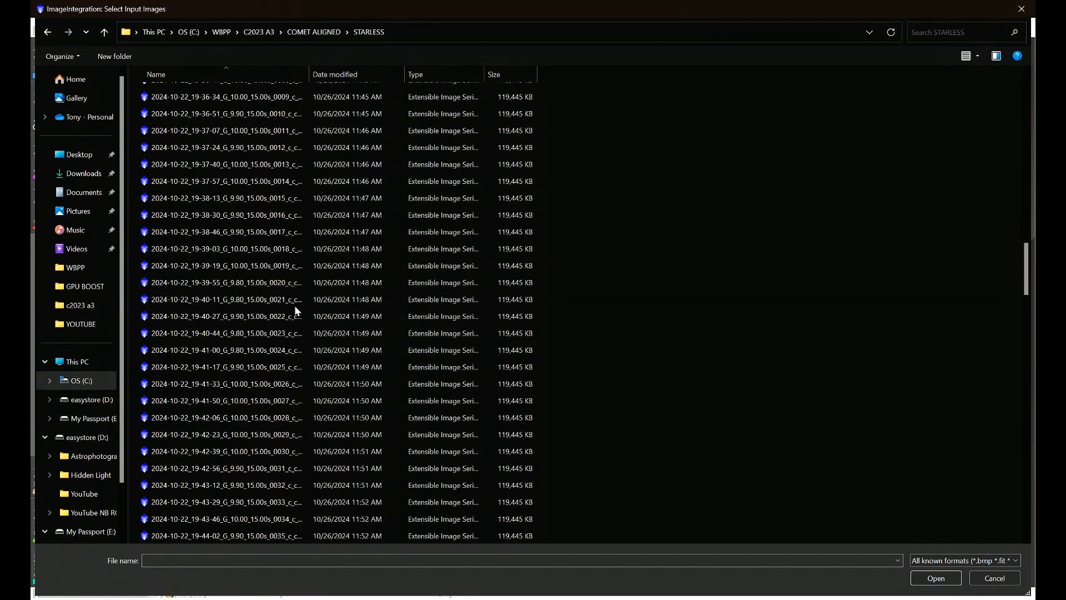
scroll(295, 310, down, 20)
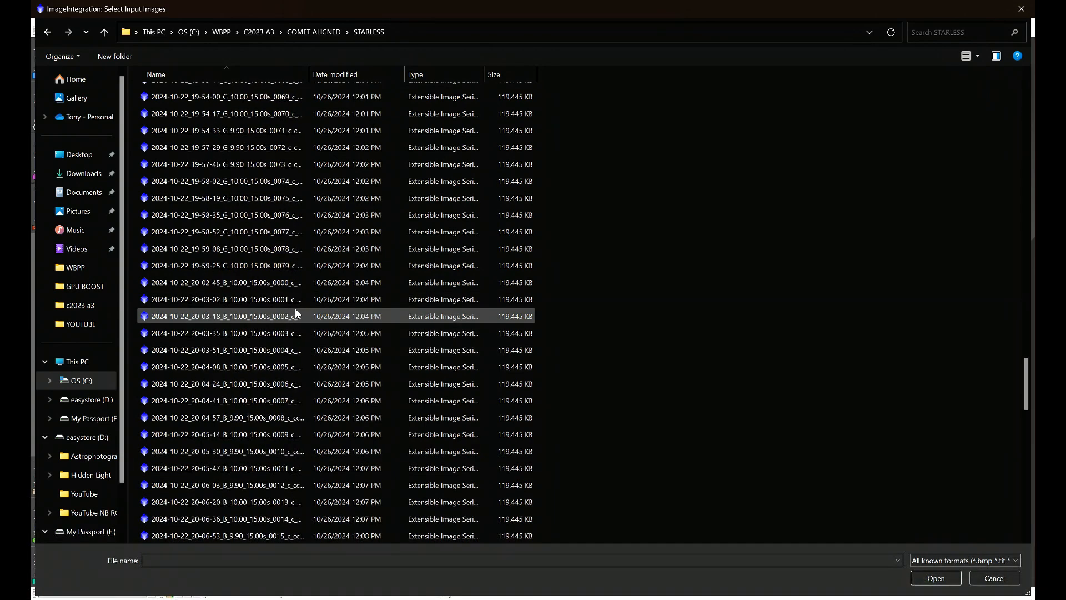
click(192, 283)
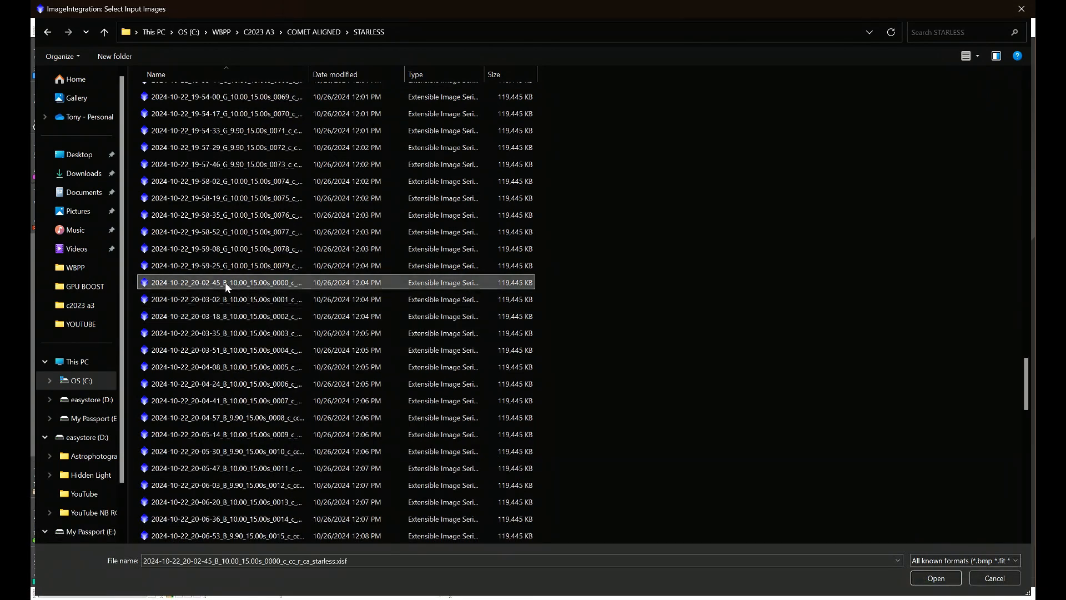
scroll(300, 367, down, 20)
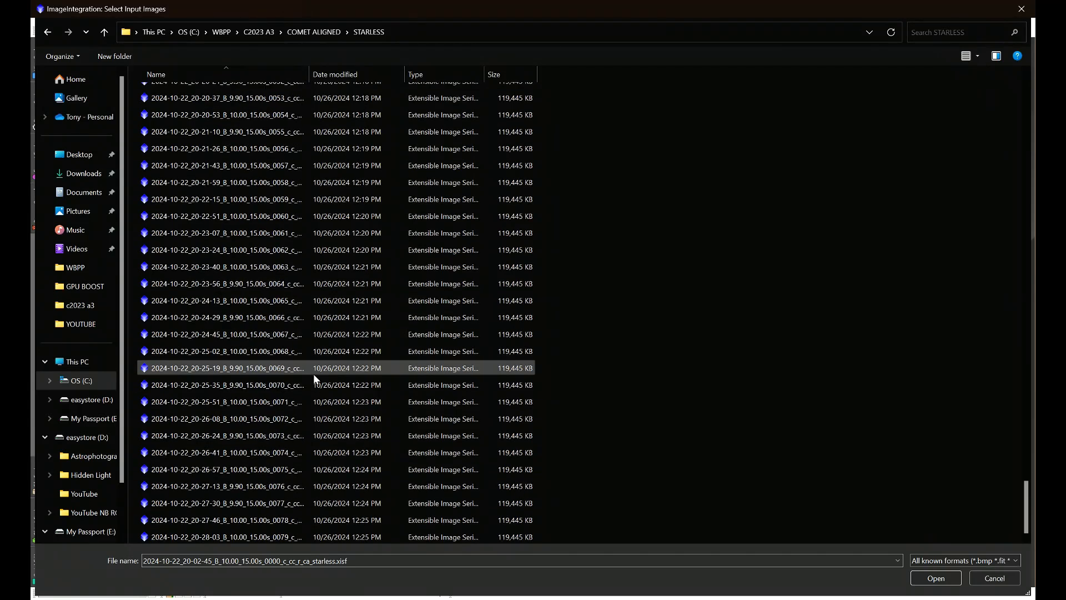
shift+click(281, 537)
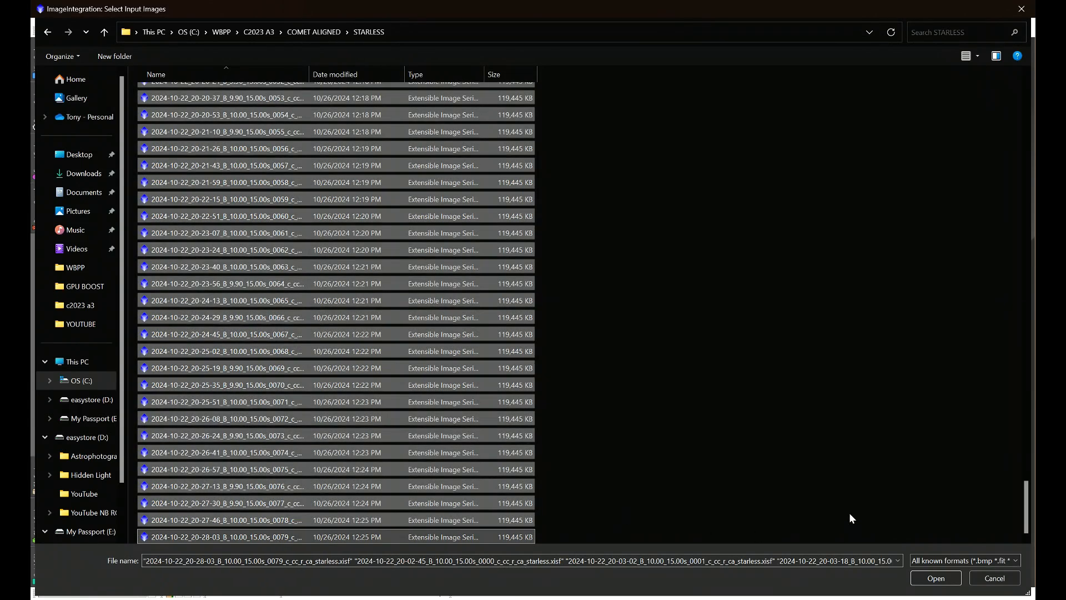
click(936, 578)
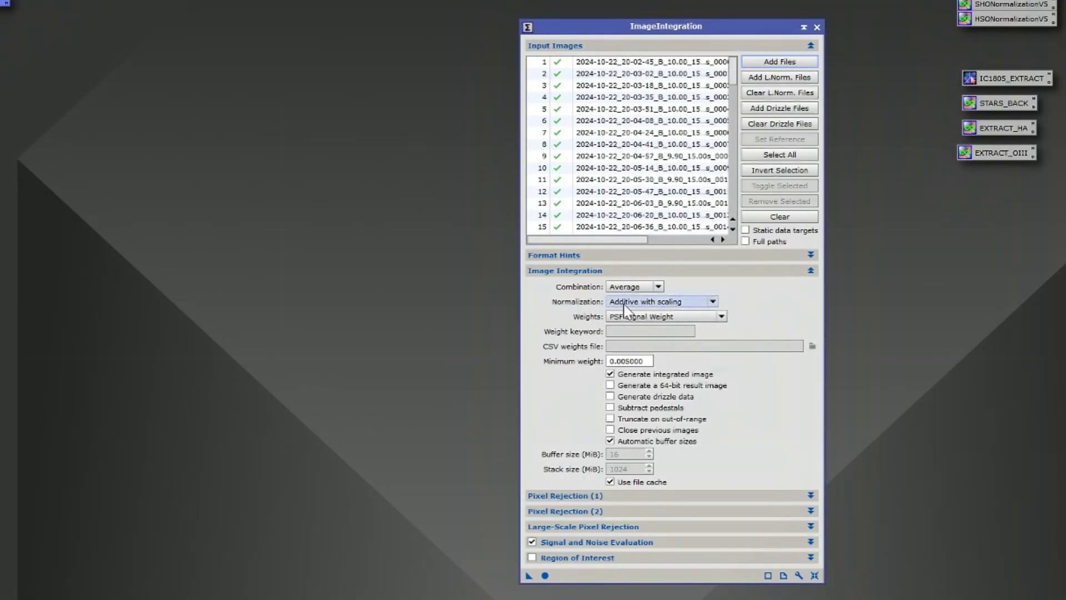
Set Normalization to No normalization and Weights to Don't care (all weights = 1), and integrate the blue starless frames.
click(713, 279)
click(714, 284)
click(638, 316)
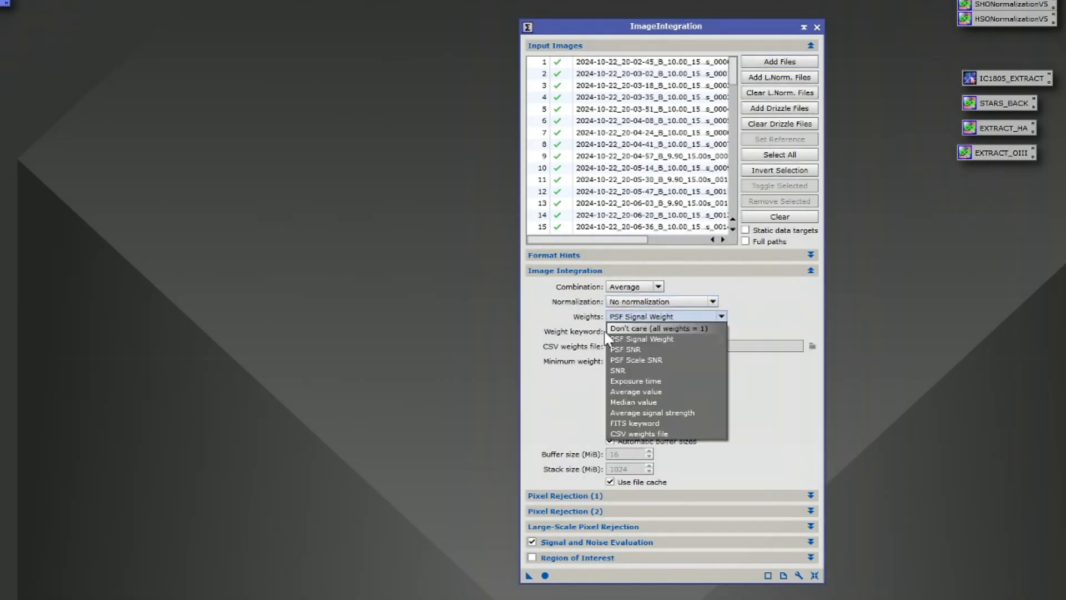
click(651, 327)
click(544, 575)
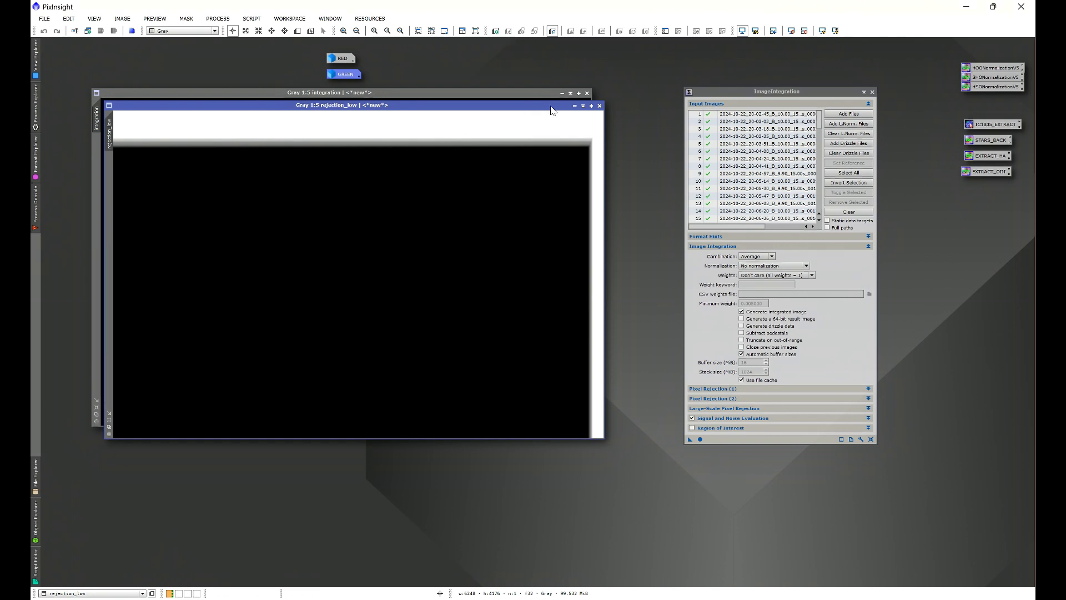
Close the blue integration's rejection_low map, auto-stretch the display of the integrated image and rename it BLUE.
click(599, 105)
click(755, 31)
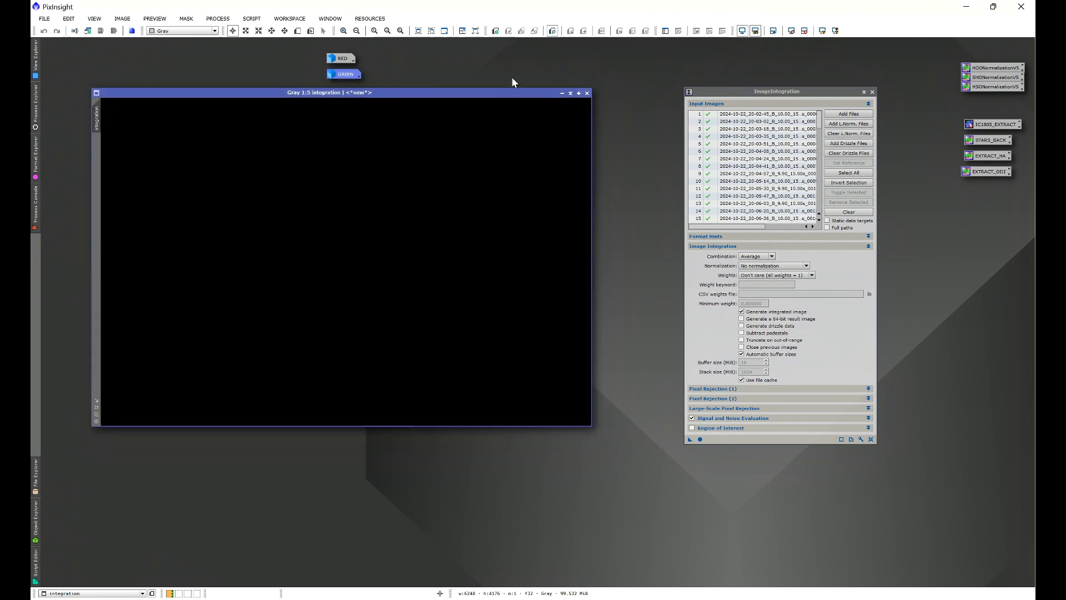
right_click(426, 227)
click(450, 258)
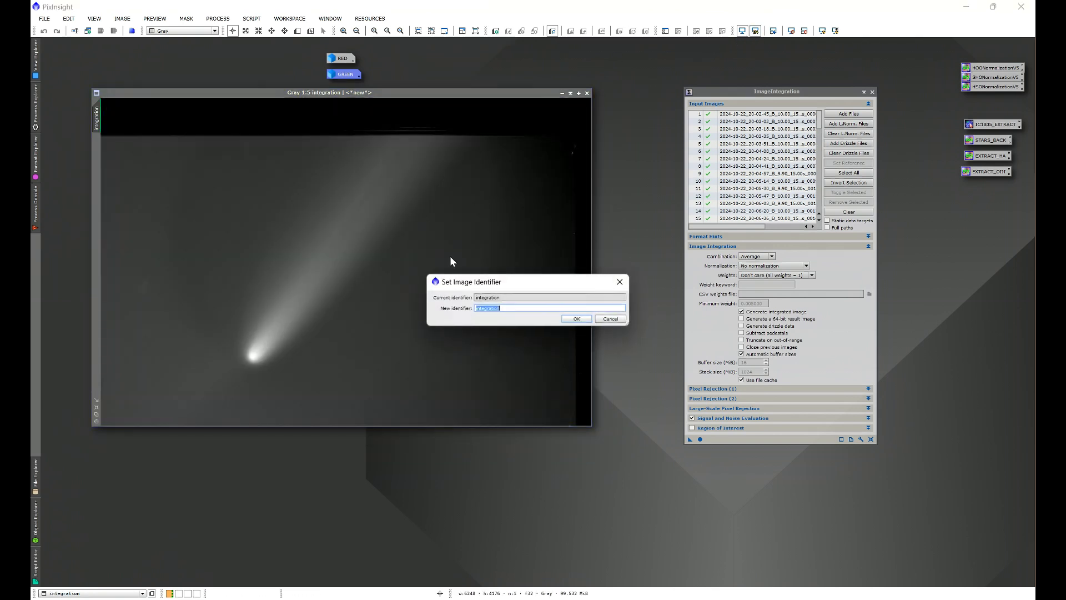
text(BLUE)
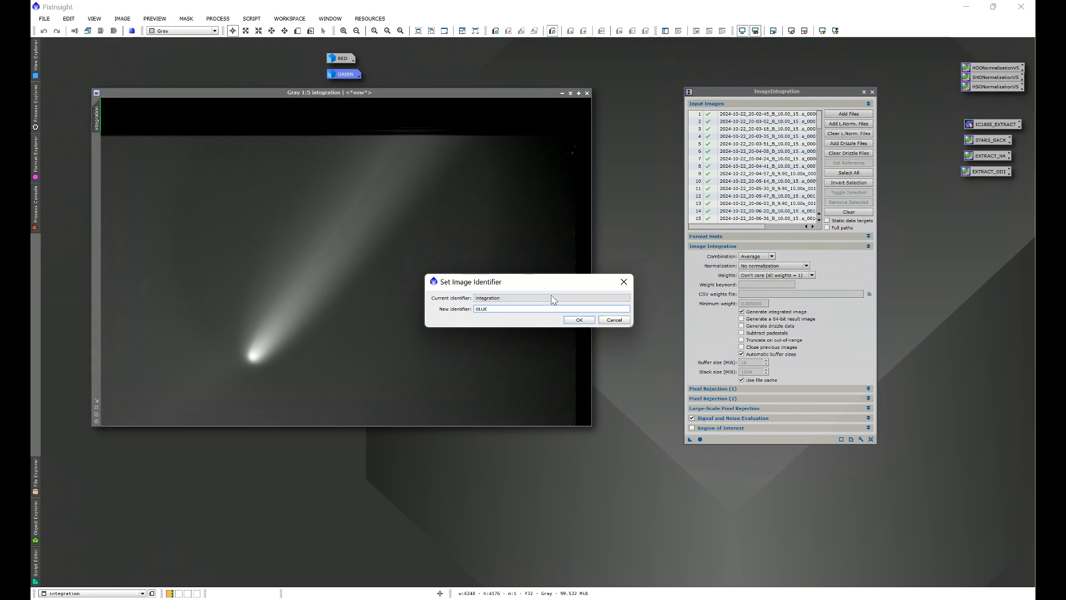
click(578, 320)
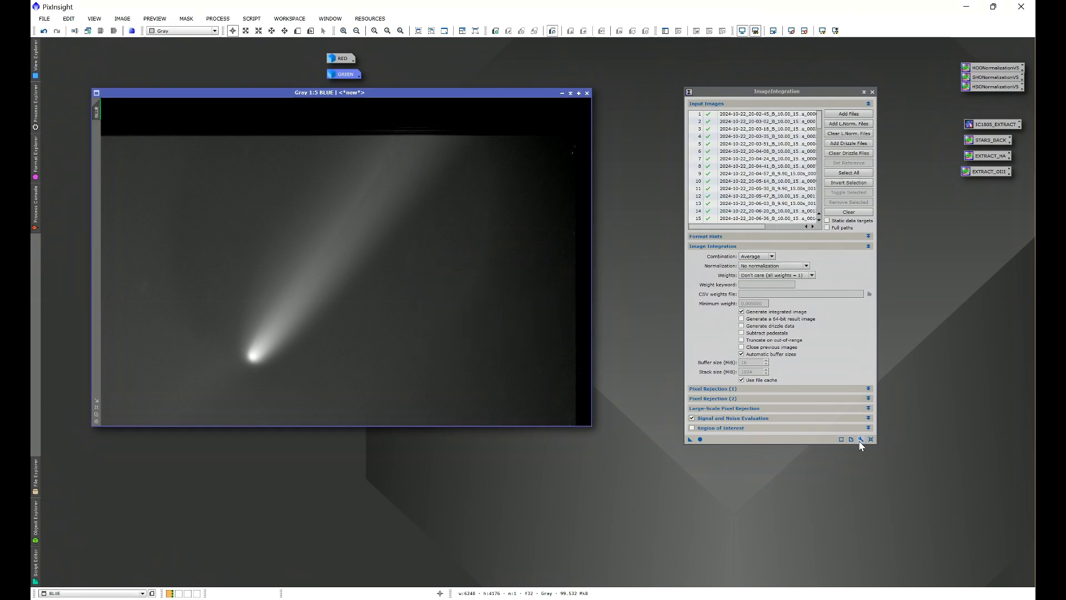
Reset and close ImageIntegration, and minimize the BLUE image to an icon directly below GREEN.
click(873, 439)
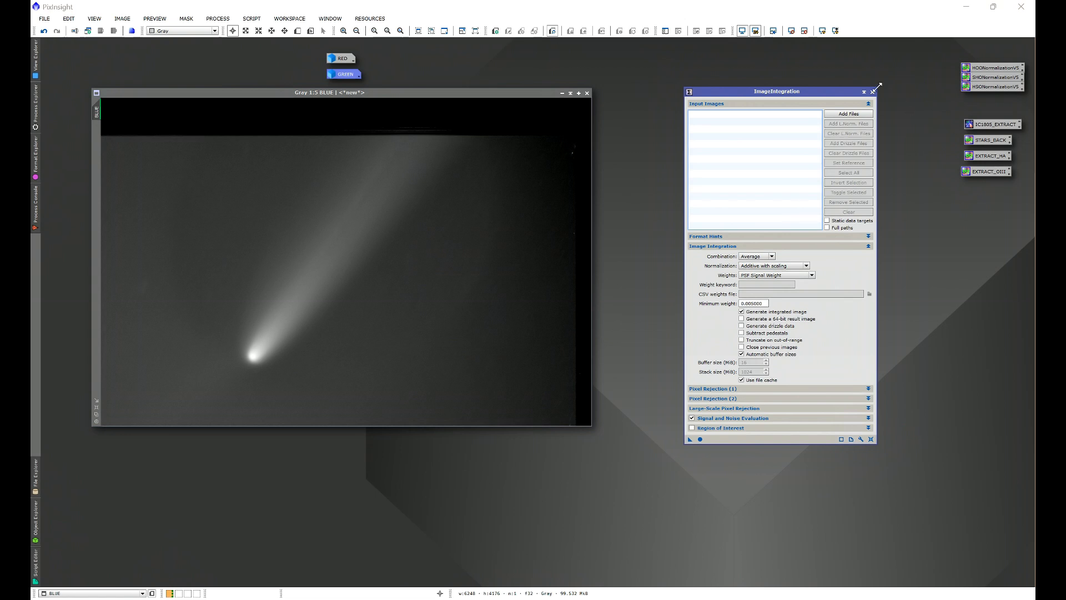
click(872, 92)
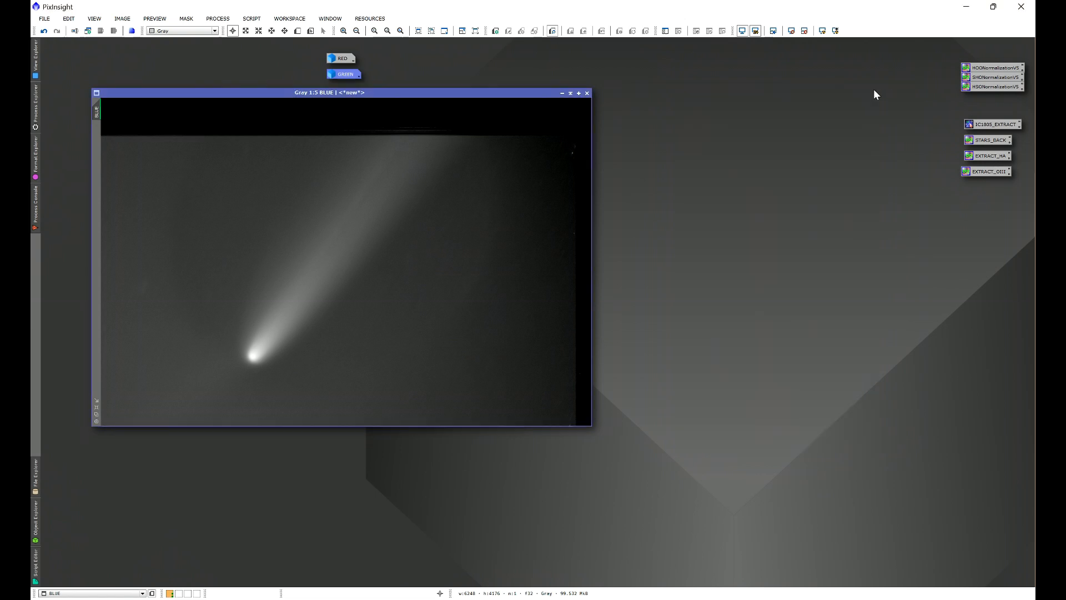
click(561, 93)
drag(353, 266, 336, 93)
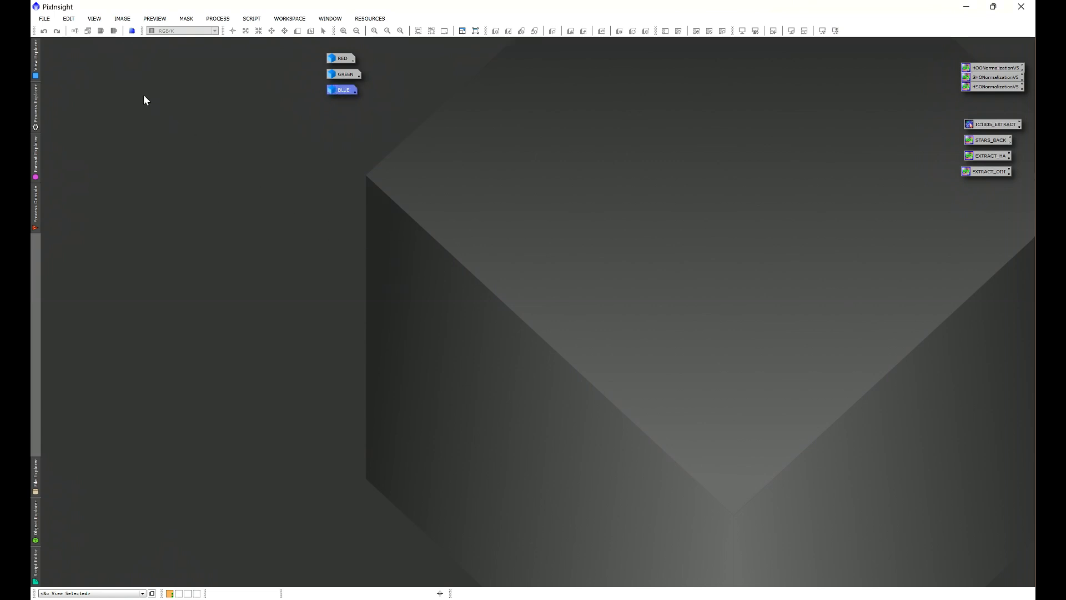
Open the FILTER-B, FILTER-G and FILTER-R mono masterLight files (EXPOSURE-15.00s) from the master folder of C2023 A3.
click(44, 19)
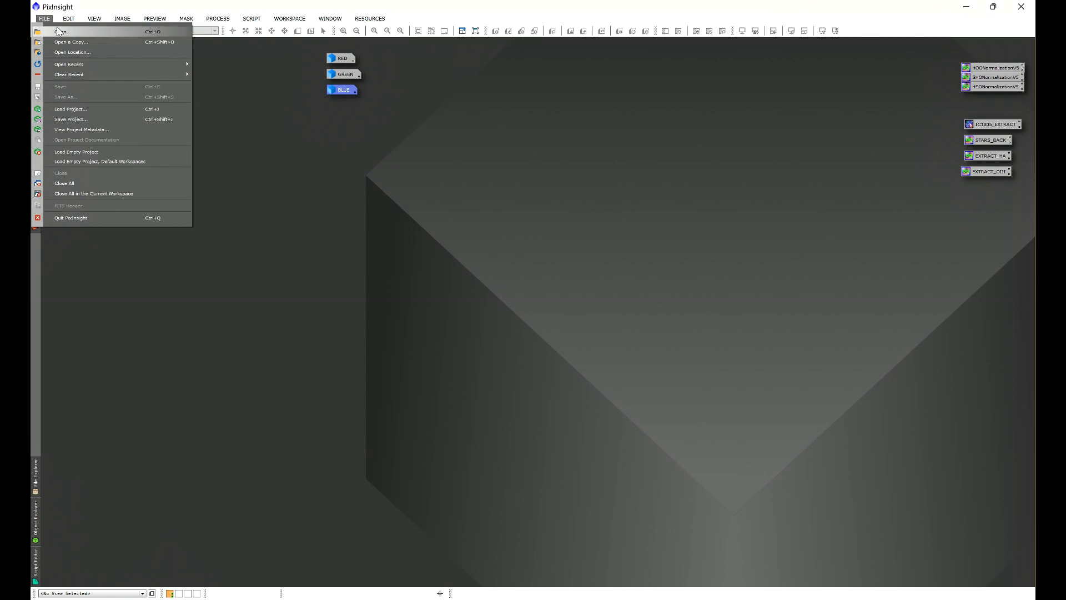
click(59, 32)
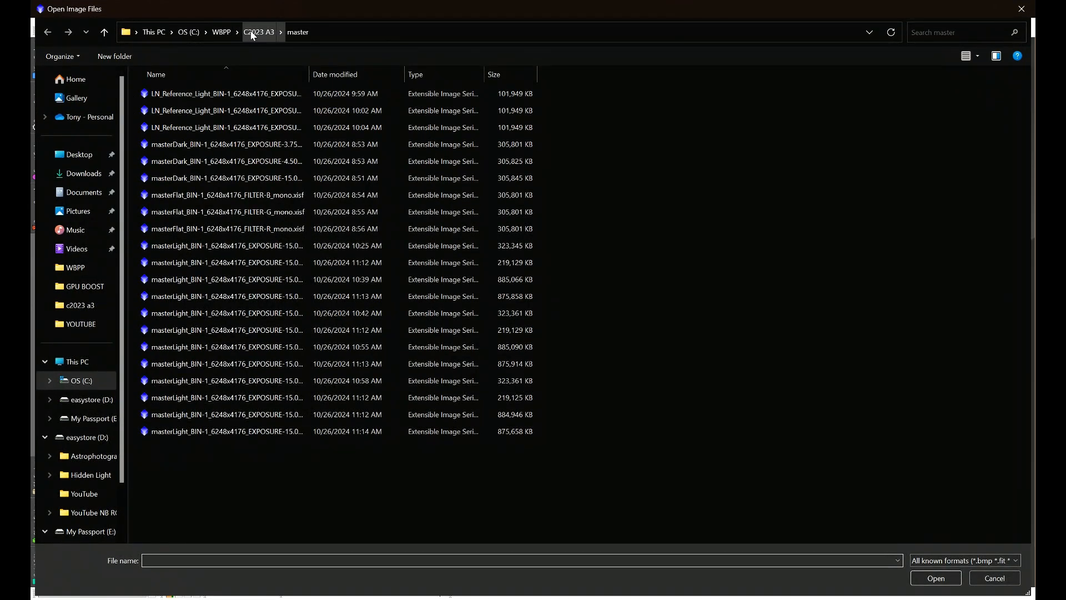
click(254, 34)
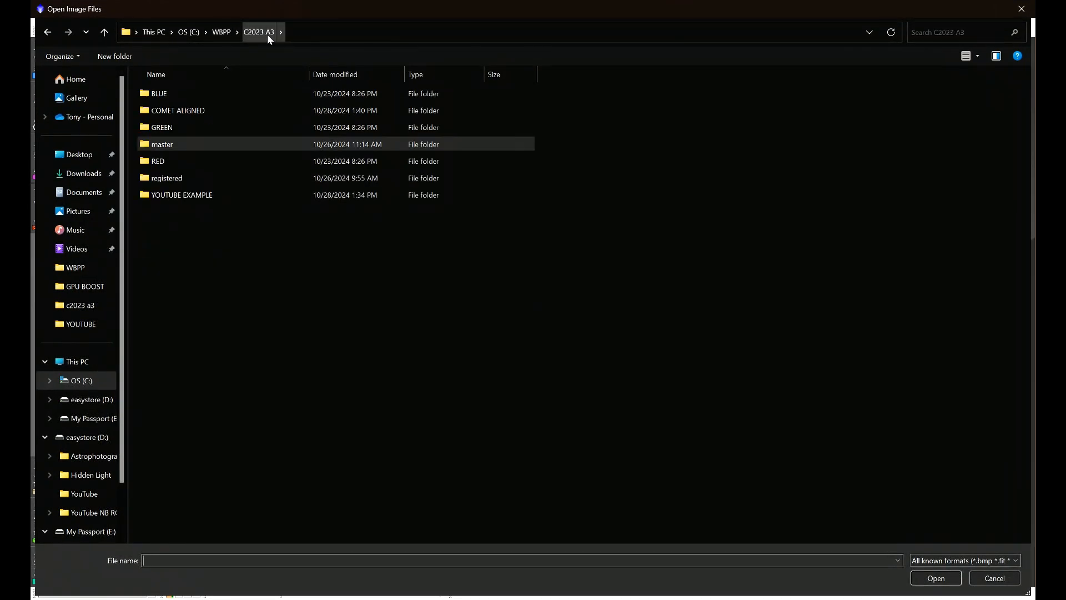
double_click(150, 145)
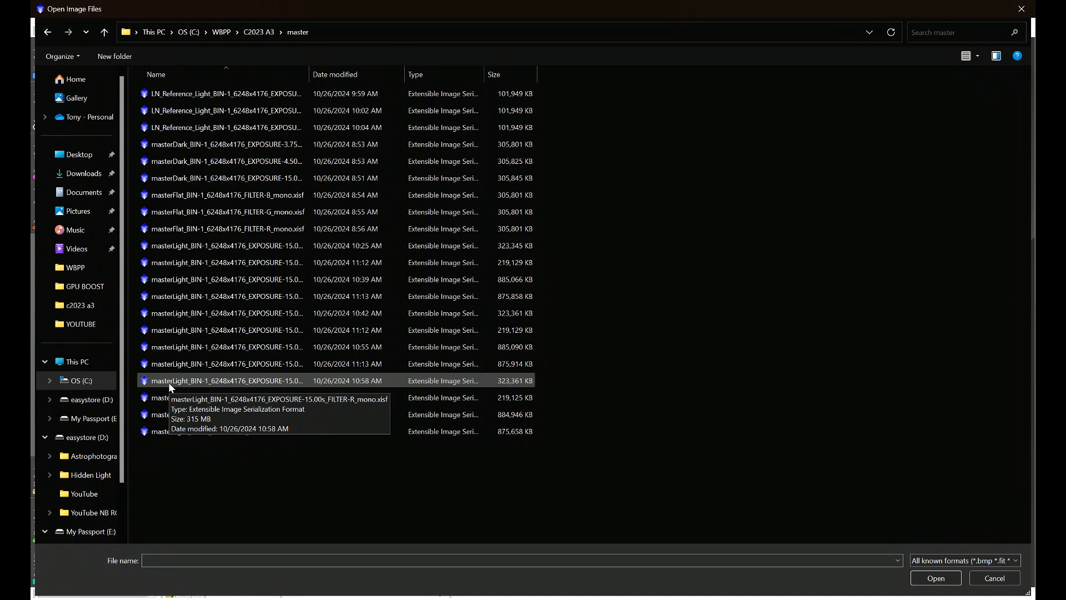
click(169, 382)
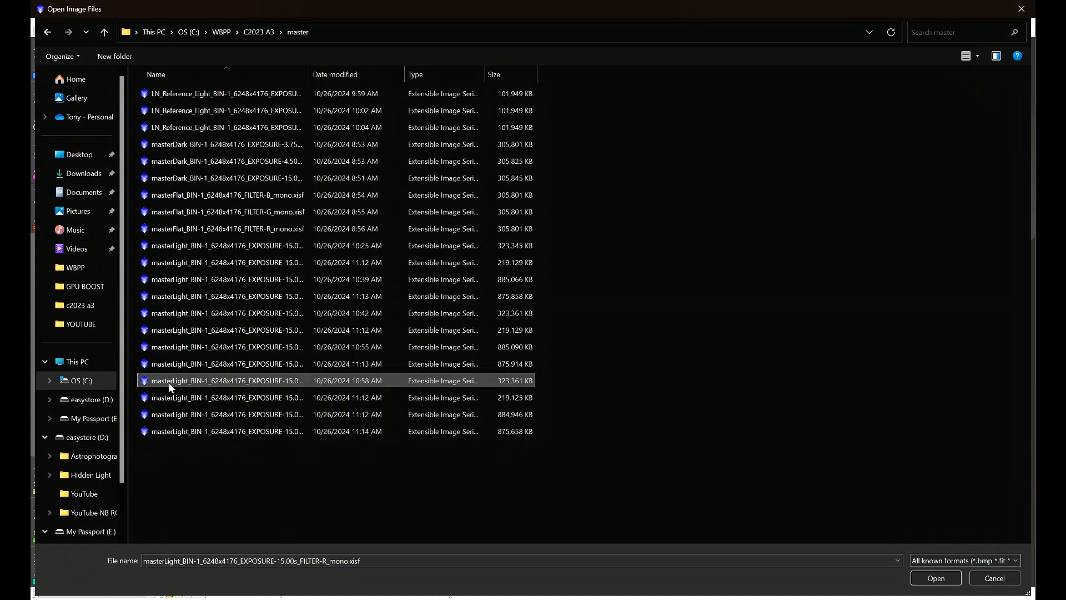
ctrl+click(176, 314)
ctrl+click(167, 246)
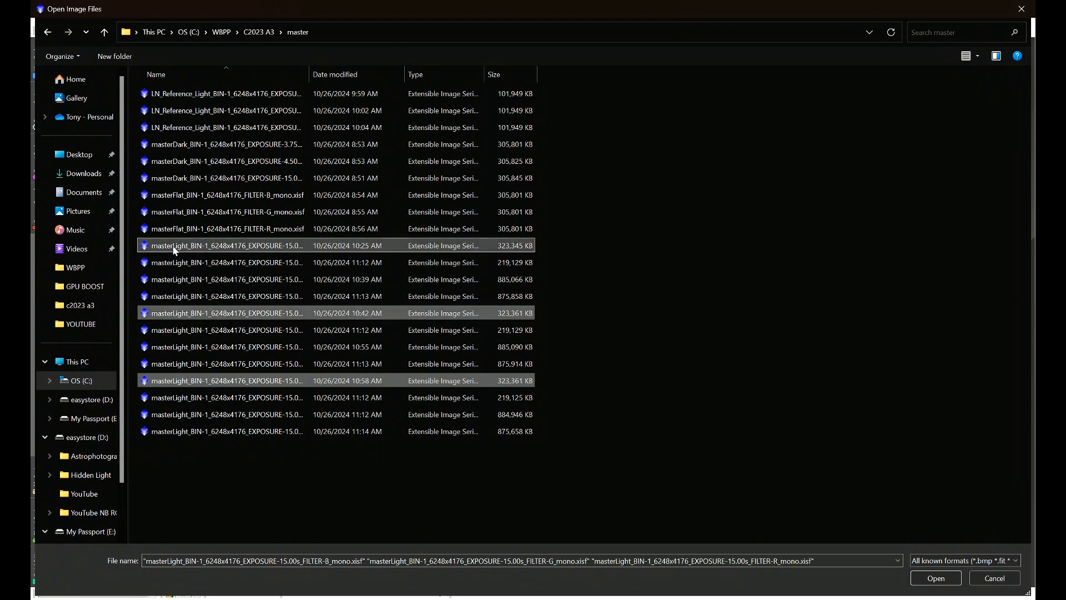
click(949, 582)
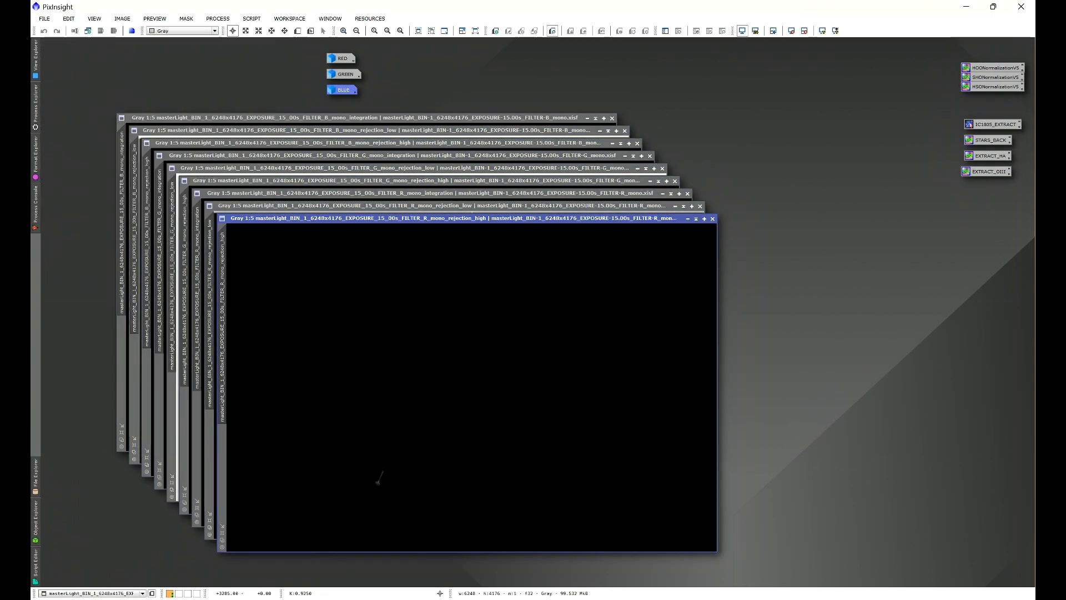
Close the rejection_low and rejection_high maps of the R, G and B master lights, keeping the three integration images.
click(712, 218)
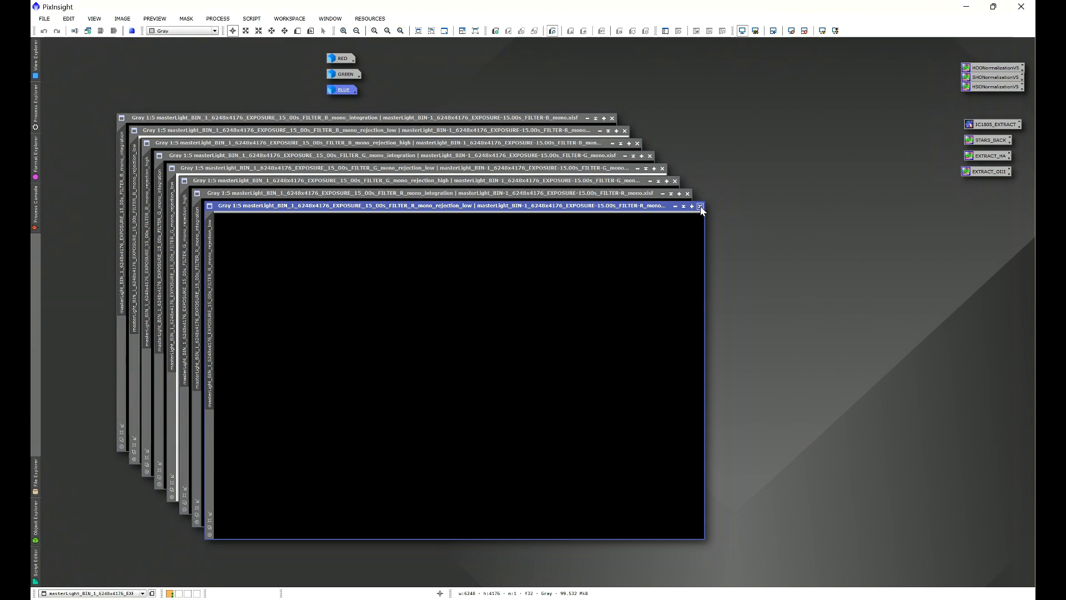
click(700, 206)
click(674, 180)
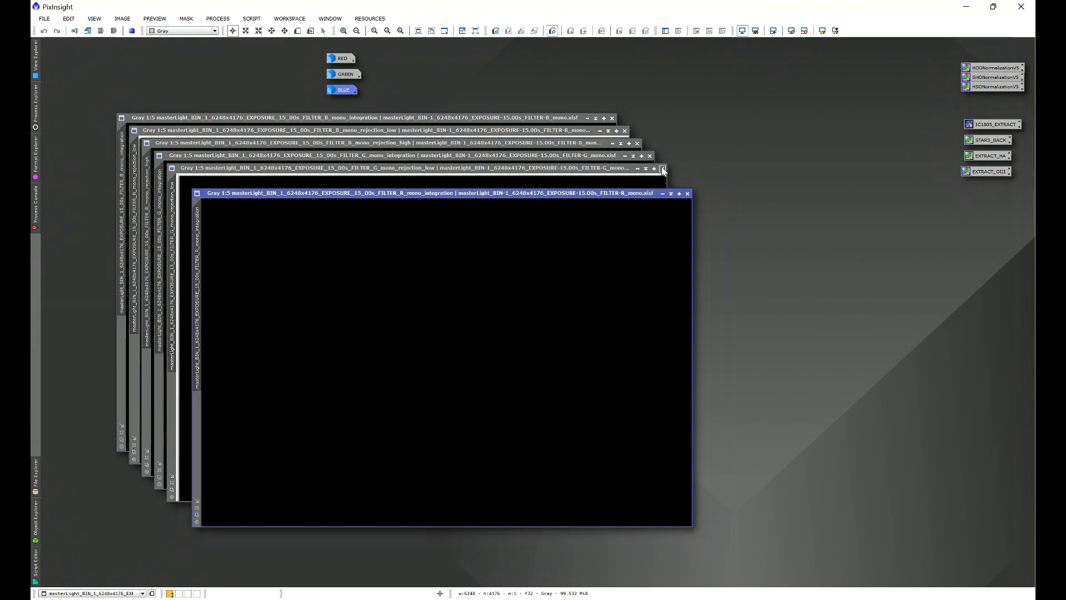
click(663, 168)
click(636, 143)
click(625, 131)
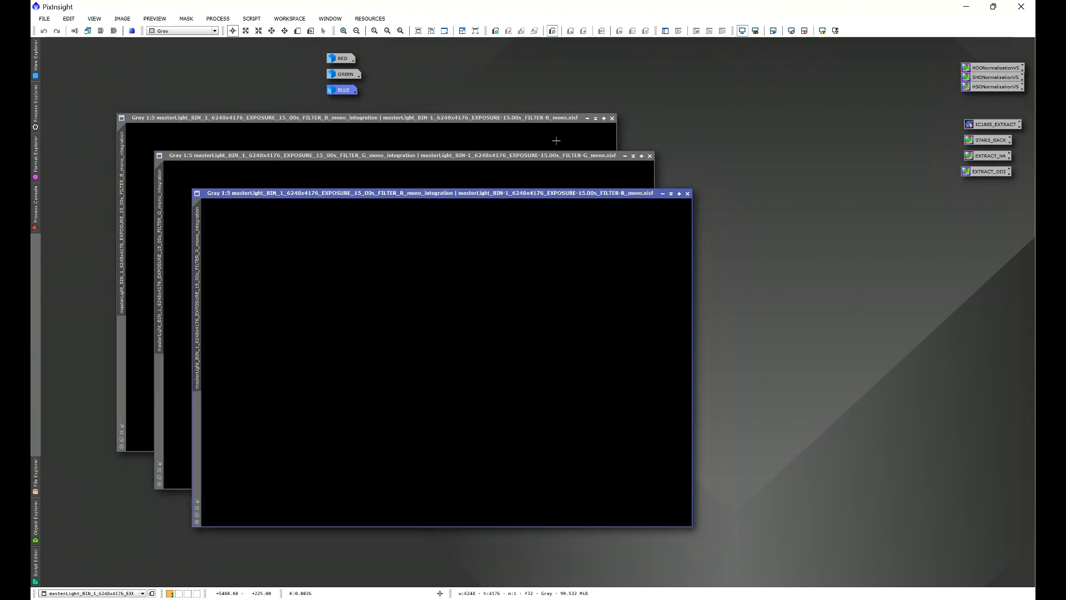
Auto-stretch the display of the red, green and blue master light integrations.
click(755, 31)
click(500, 162)
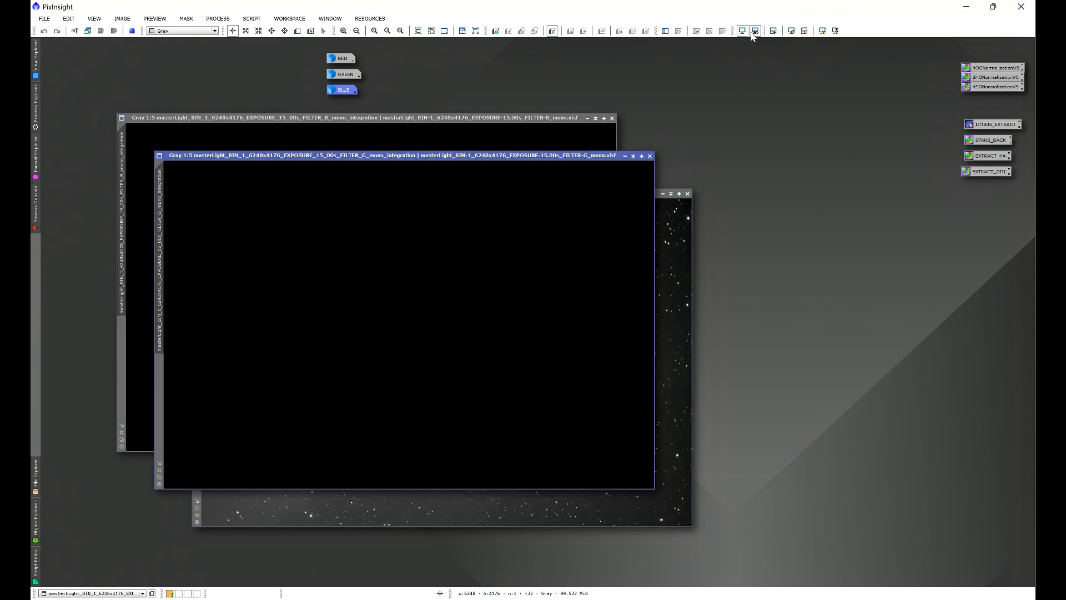
click(755, 31)
click(526, 118)
click(755, 31)
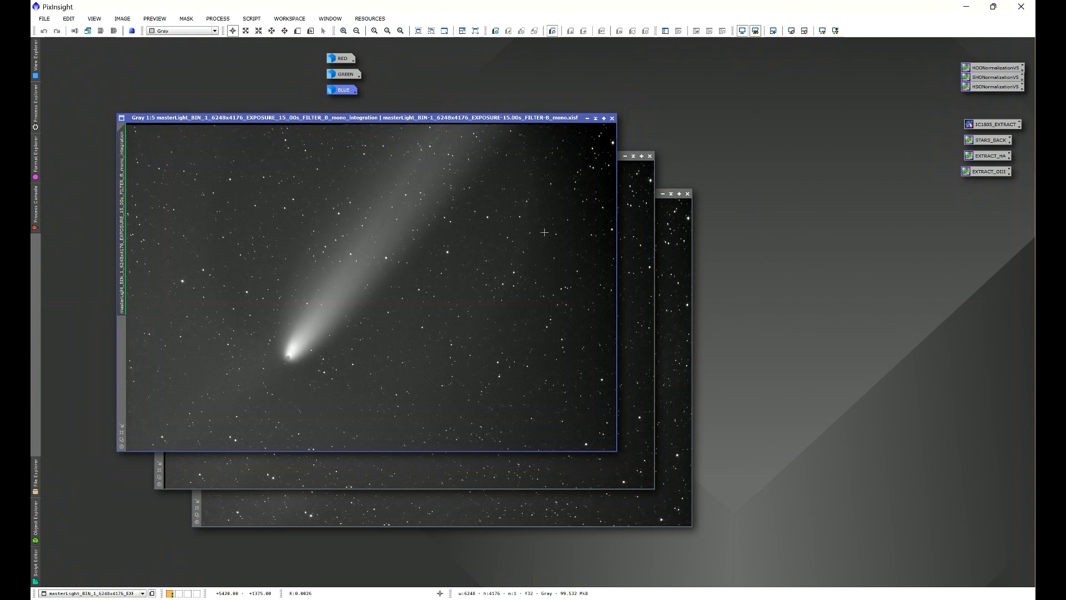
Rename the FILTER_B master light integration B_STARS.
right_click(408, 231)
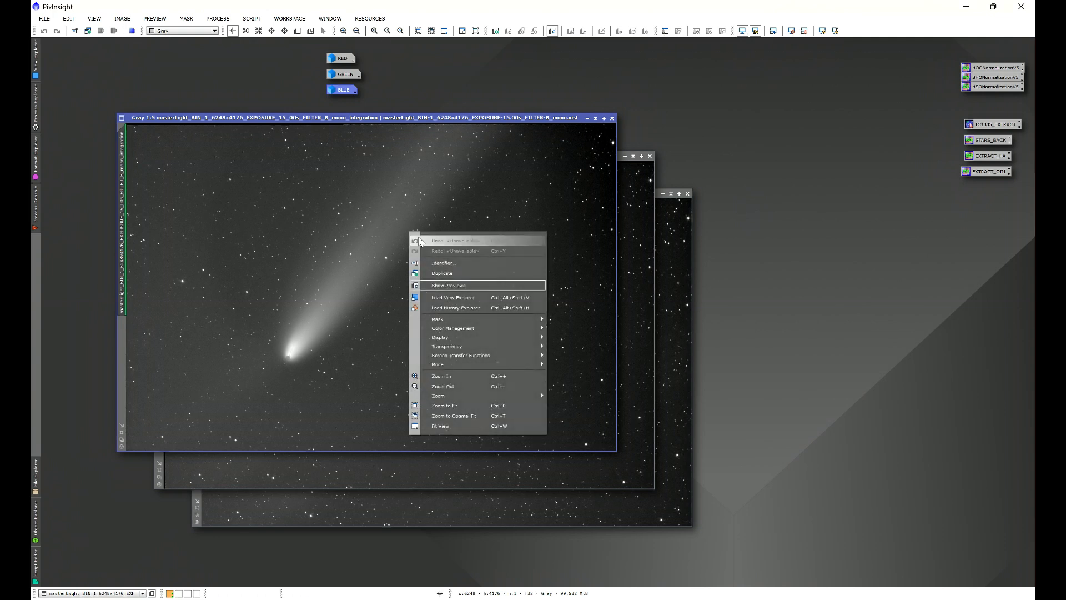
click(434, 264)
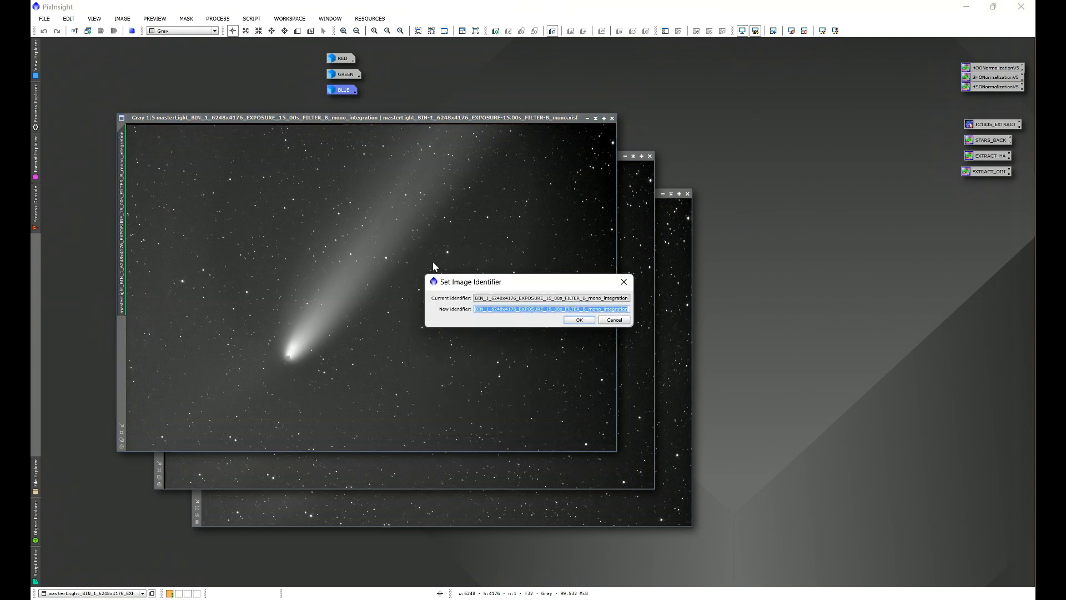
text(B_STARS)
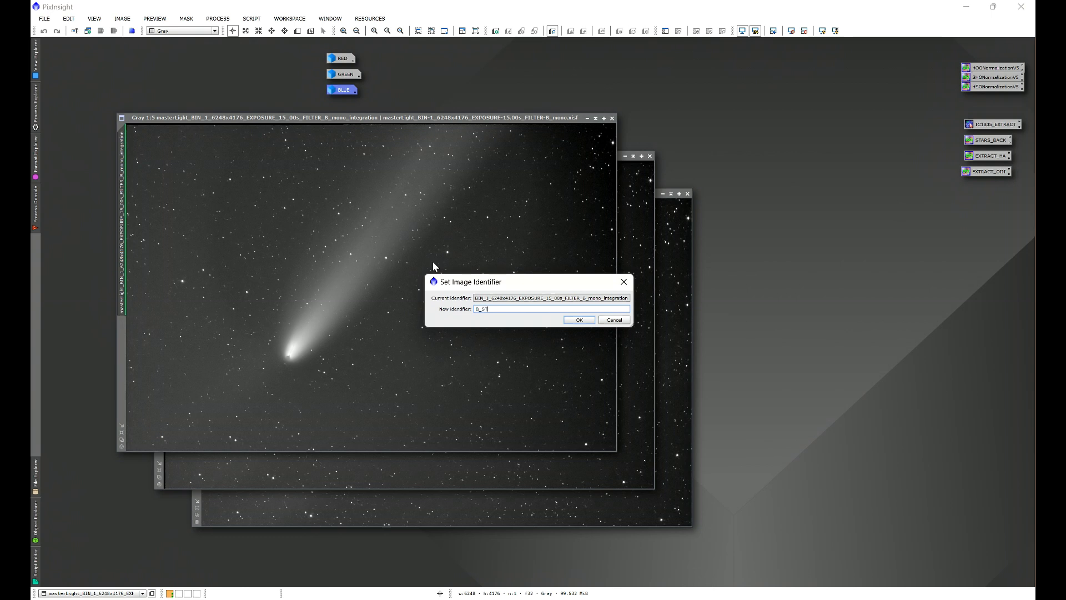
click(579, 320)
Rename the FILTER_G master light integration G_STARS.
click(630, 272)
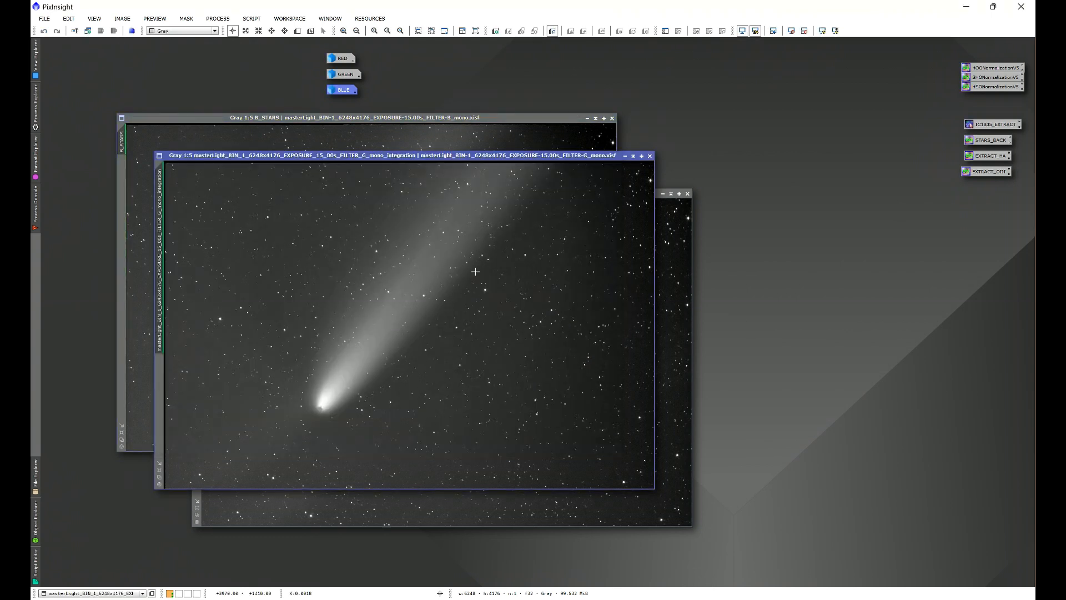
right_click(451, 268)
click(480, 293)
text(G)
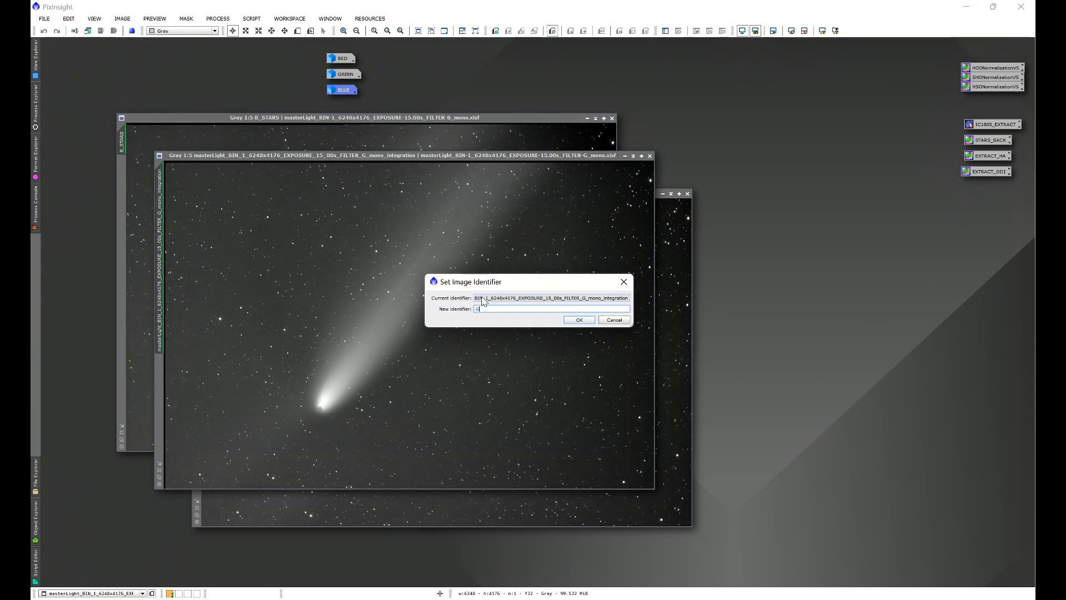
text(_STARS)
click(579, 320)
Rename the FILTER_R master light integration R_STARS.
click(671, 311)
right_click(581, 309)
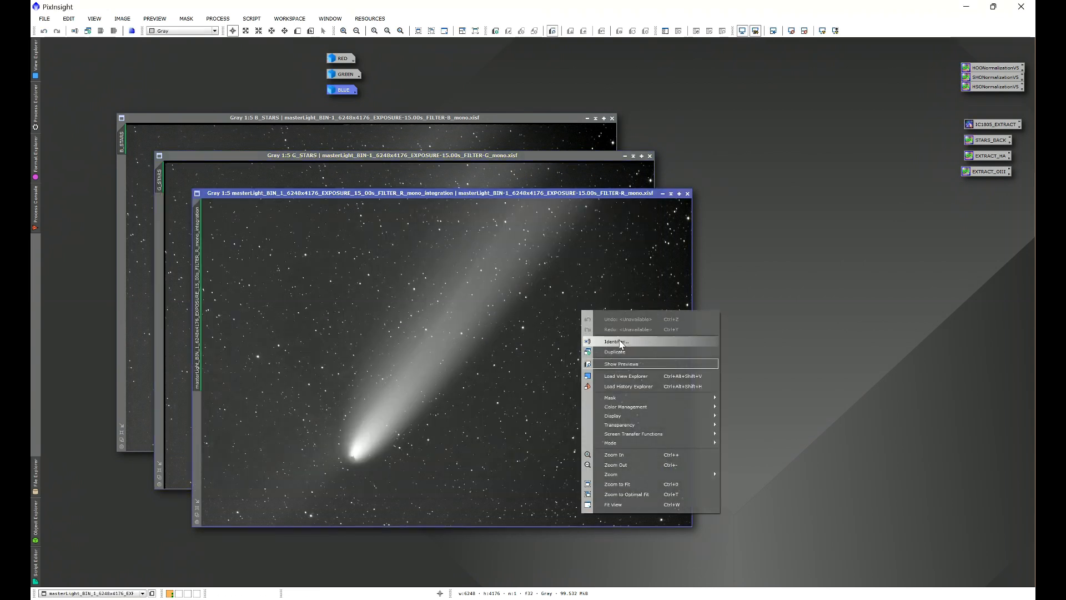
click(619, 338)
text(R_STARS)
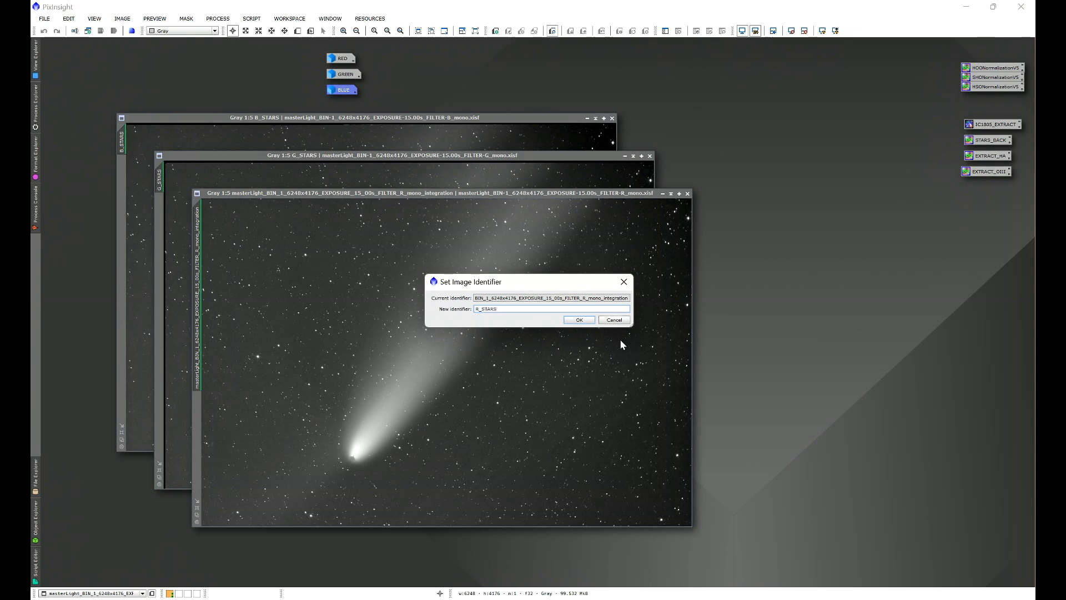
click(581, 321)
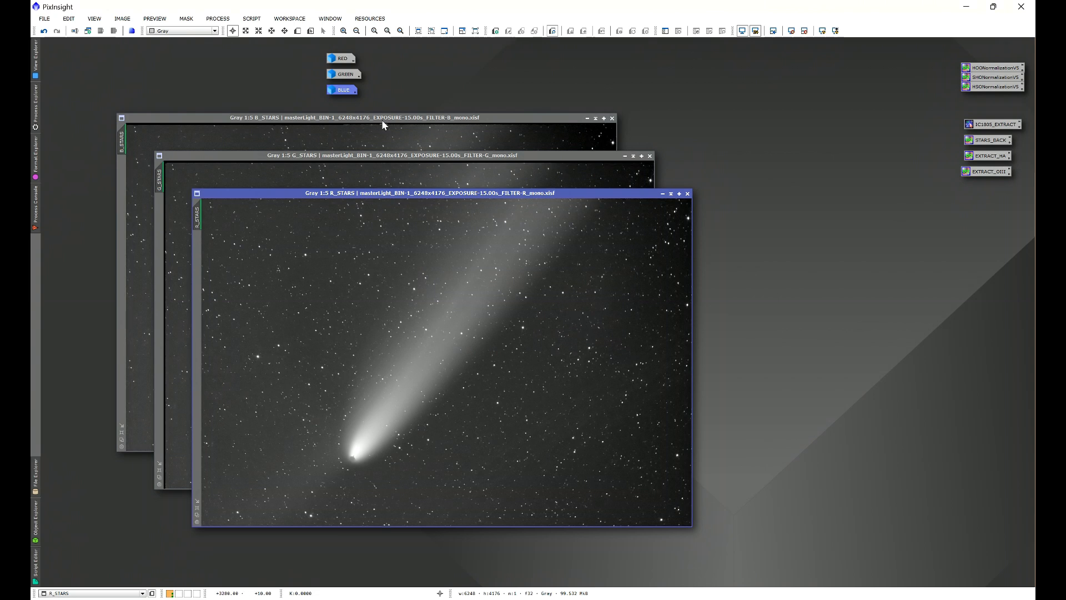
Restore the BLUE image, move it clear of the other windows, and minimize R_STARS, G_STARS and B_STARS to icons.
double_click(343, 89)
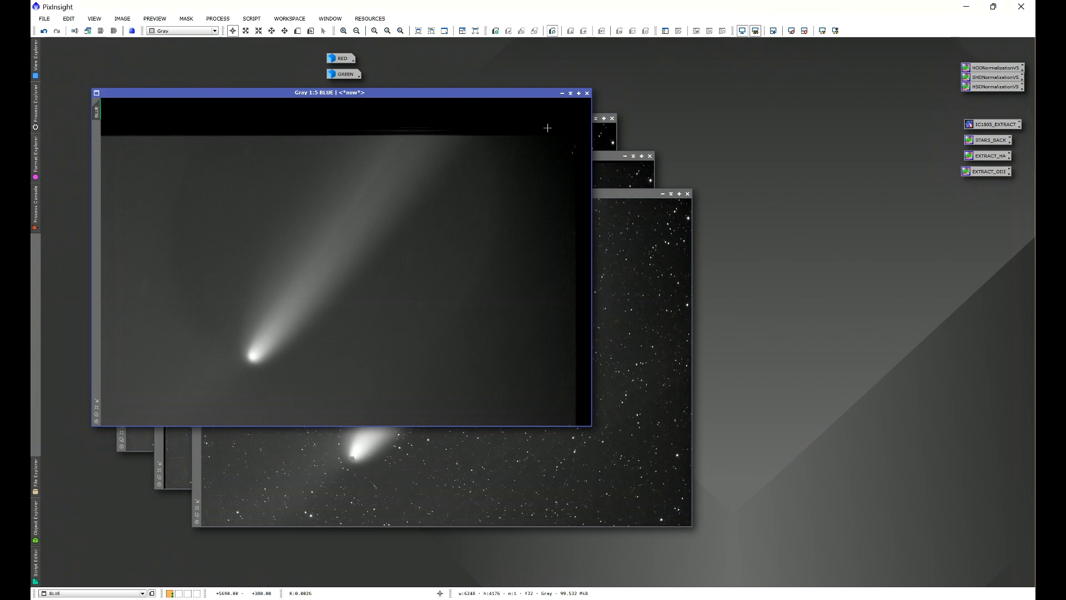
drag(231, 93, 309, 123)
drag(620, 125, 685, 241)
click(662, 193)
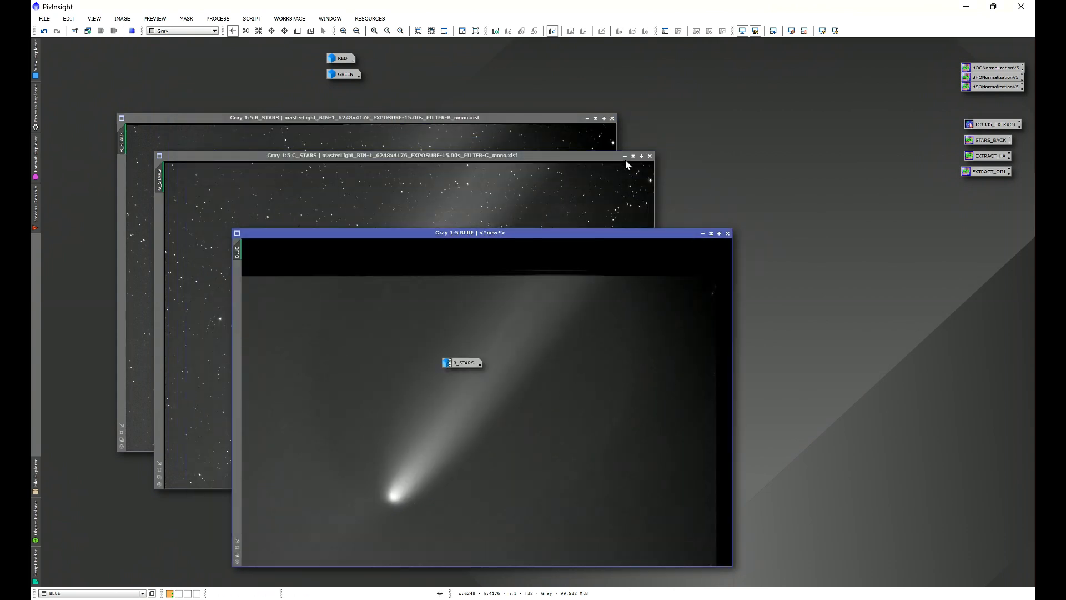
click(624, 156)
click(587, 118)
Stack the B_STARS, G_STARS and R_STARS icons in the workspace's upper-left corner, with RED and GREEN beside them, and recentre the BLUE image window.
drag(393, 287, 80, 54)
drag(427, 327, 78, 72)
drag(450, 361, 64, 88)
drag(342, 60, 132, 50)
drag(340, 74, 127, 67)
drag(388, 233, 302, 146)
Start DynamicCrop and draw a crop area about 5975 × 3605 px on the BLUE image, excluding the black borders.
click(218, 19)
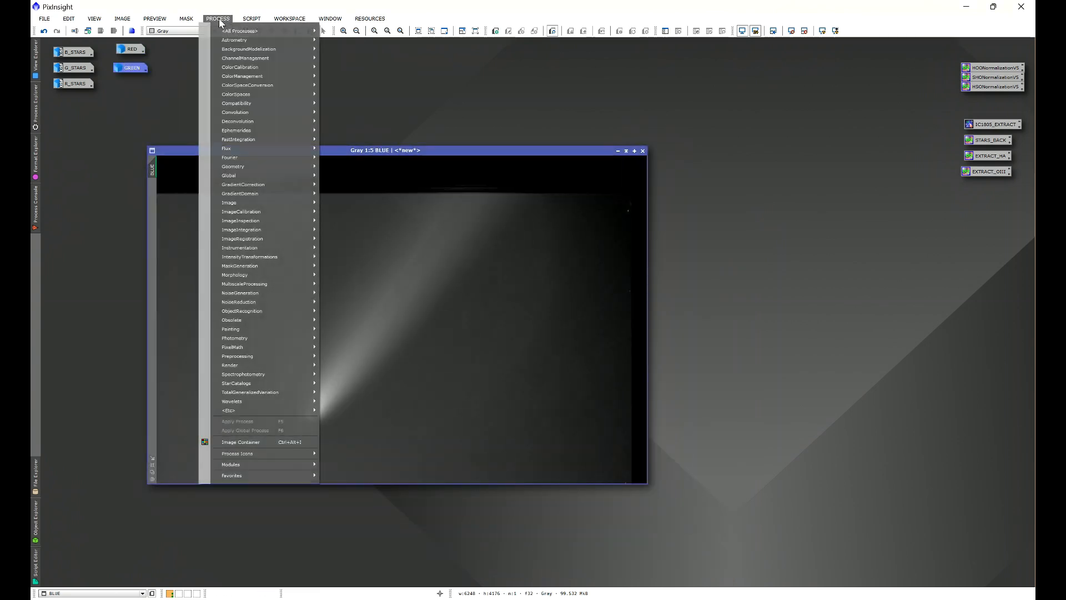
mouse_move(281, 31)
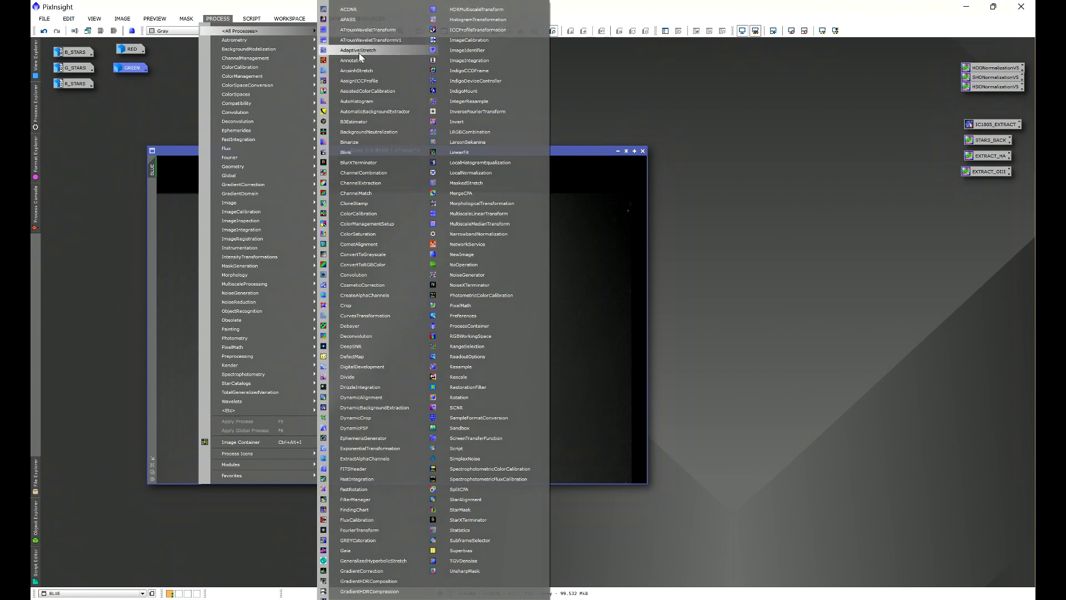
click(372, 417)
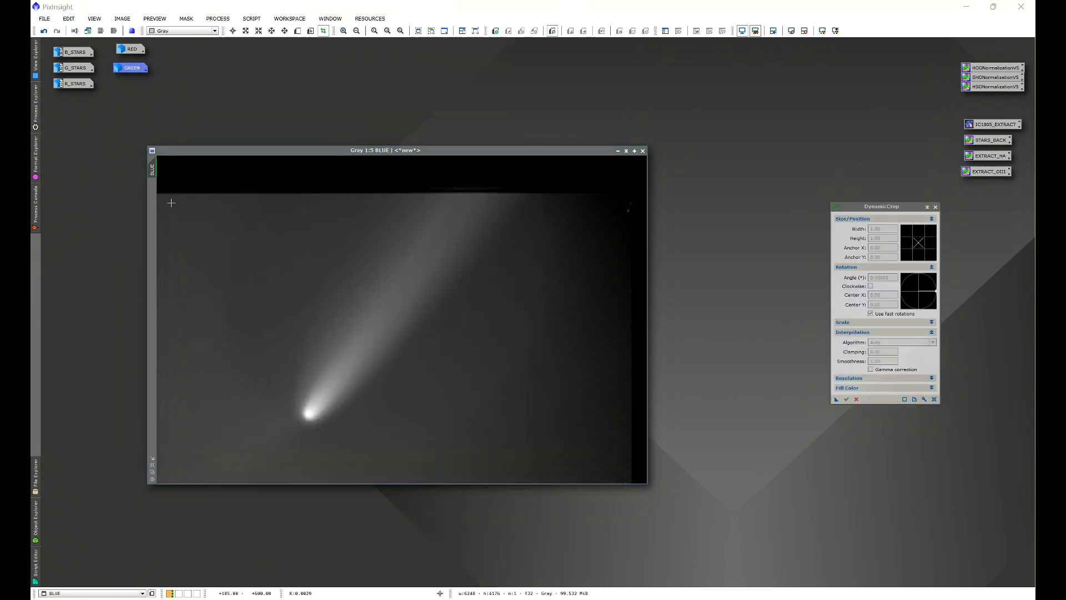
mouse_move(160, 197)
mouse_down()
mouse_move(538, 316)
mouse_move(628, 479)
mouse_up()
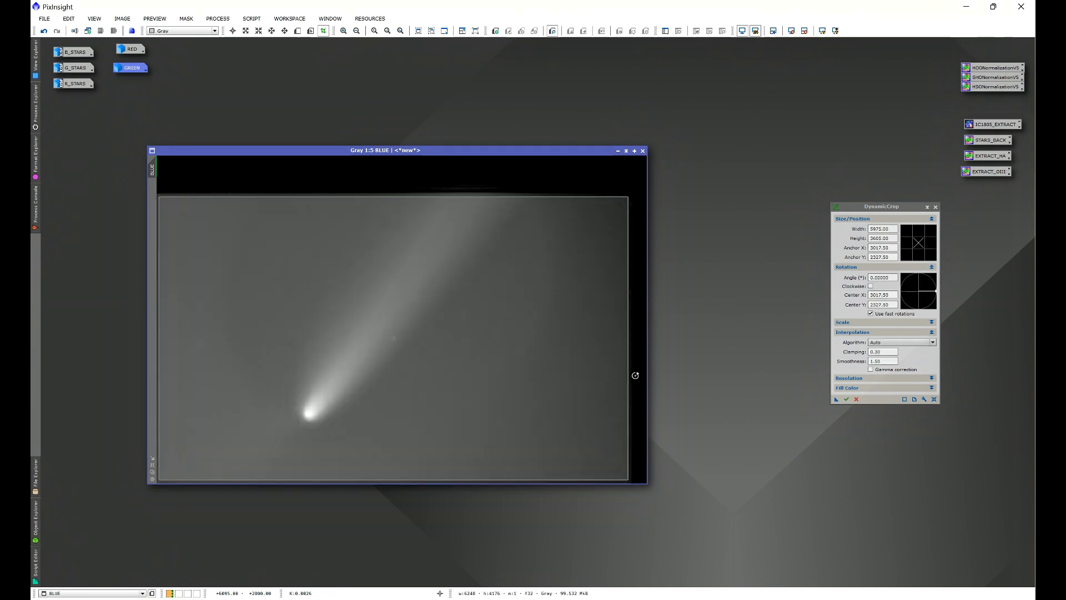
Extend the BLUE crop area's right and upper edges outward, to about 5985 × 3630 px, staying inside the dark borders.
scroll(492, 284, up, 3)
scroll(493, 284, up, 3)
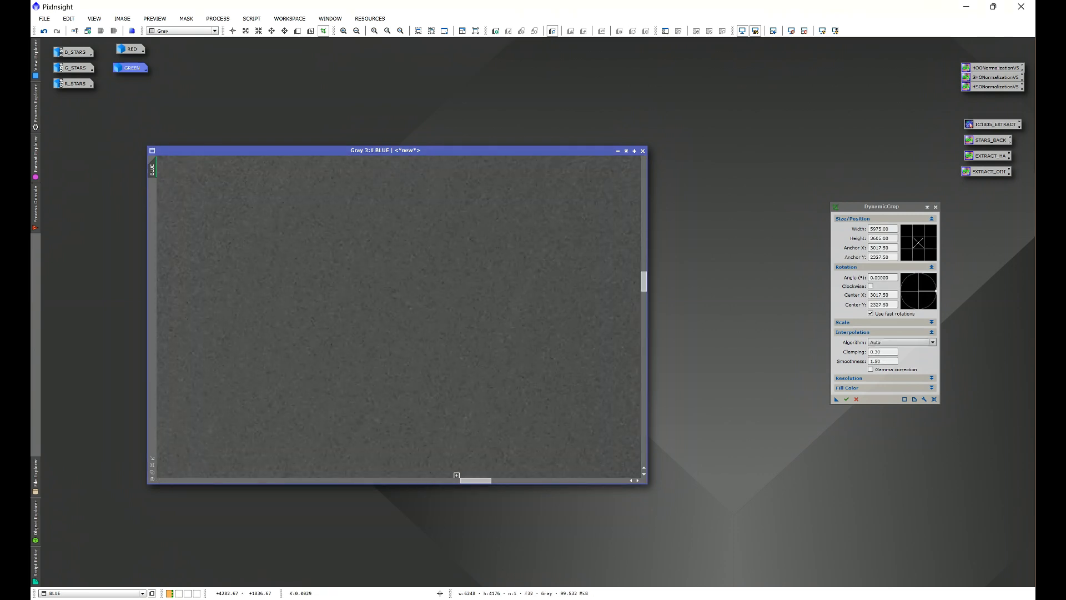
drag(482, 481, 611, 481)
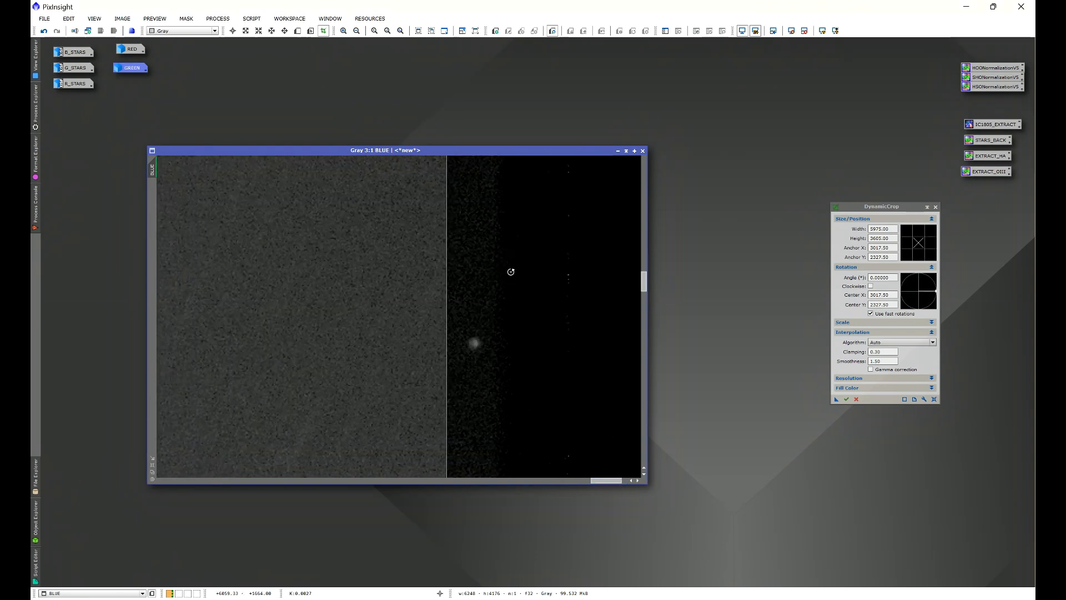
drag(447, 273, 458, 273)
drag(645, 278, 643, 195)
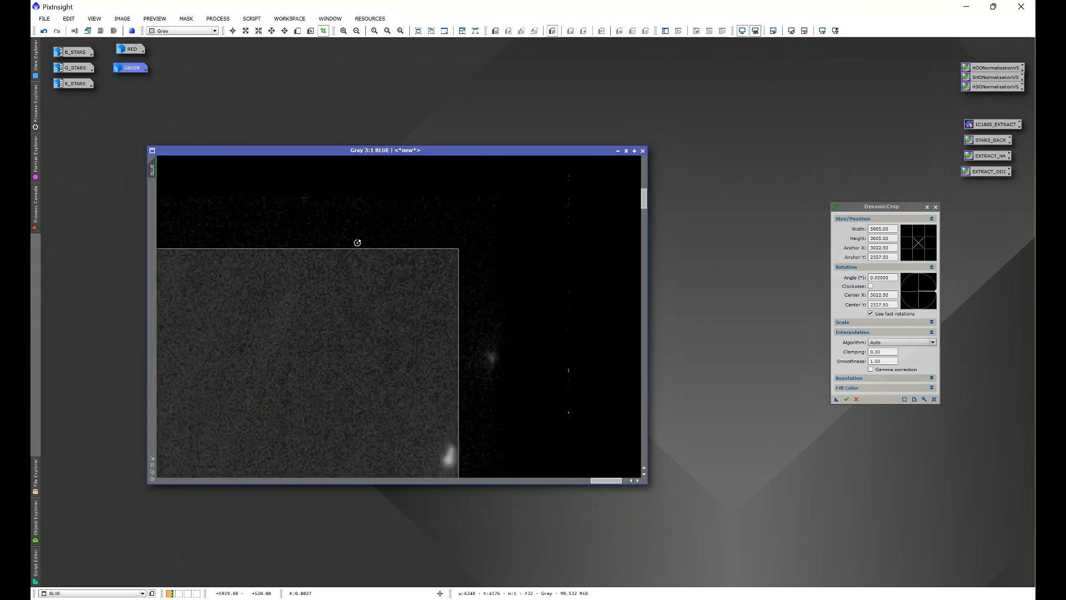
drag(357, 249, 357, 219)
Extend the BLUE crop area's left and lower edges outward, bringing it to 5997 × 3665 px.
drag(609, 481, 168, 476)
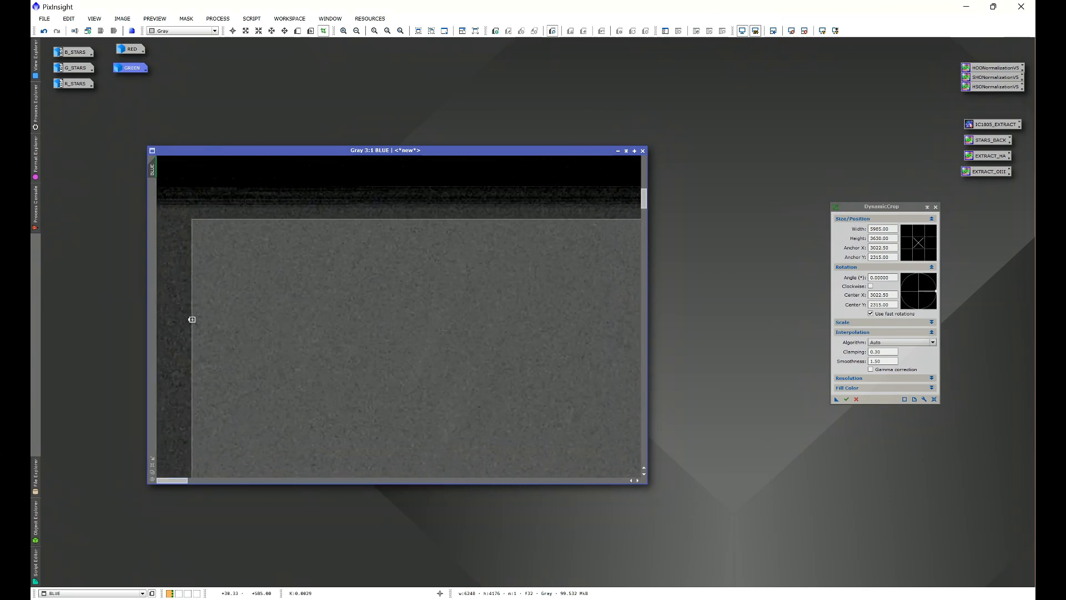
drag(190, 318, 176, 318)
drag(644, 194, 628, 479)
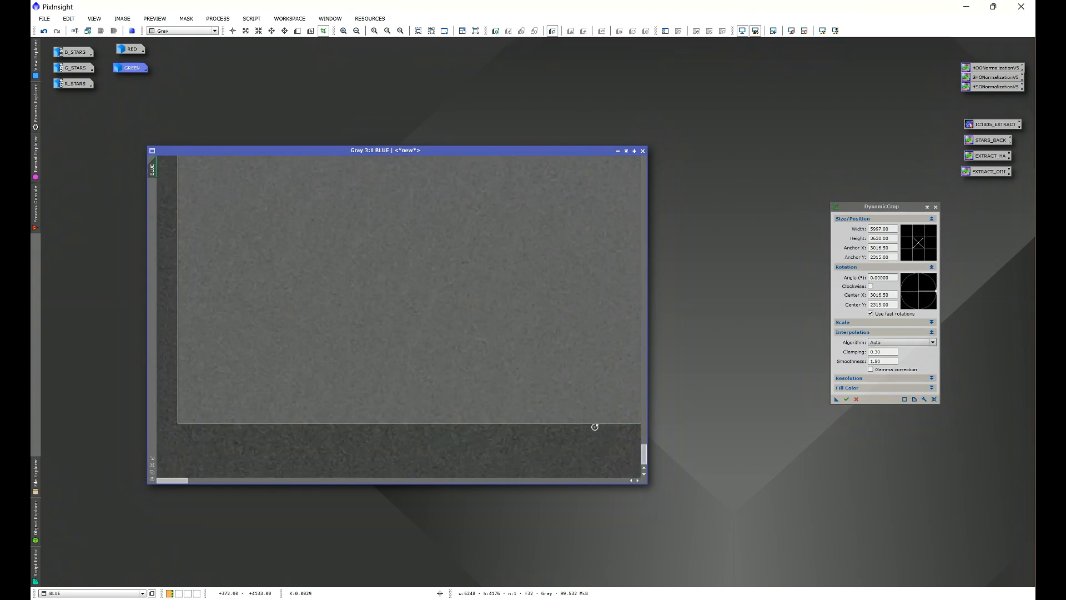
drag(592, 426, 589, 464)
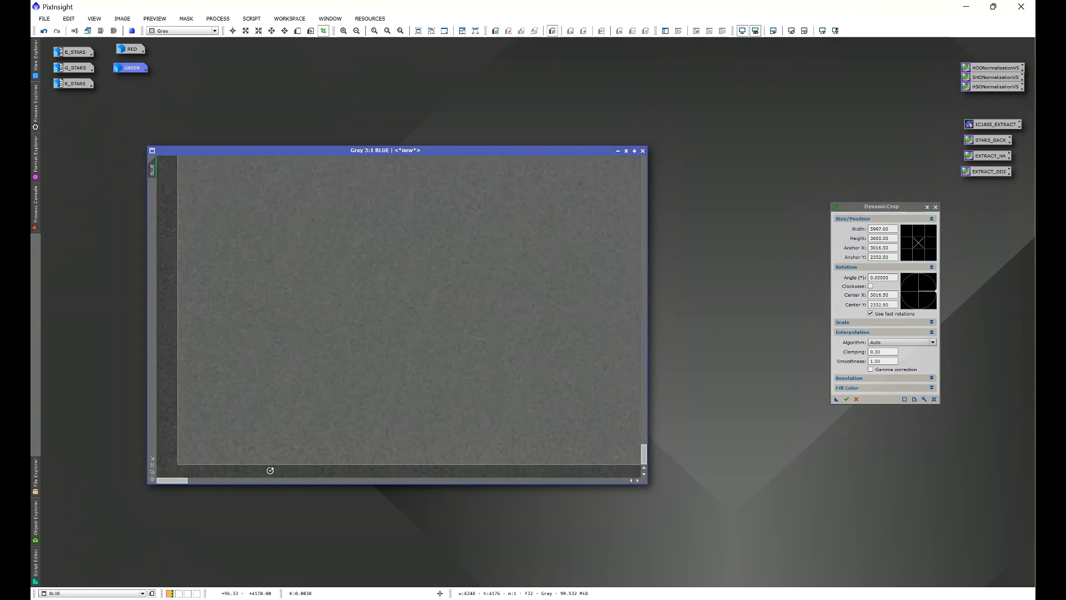
drag(170, 480, 522, 498)
drag(643, 454, 648, 360)
drag(647, 282, 643, 226)
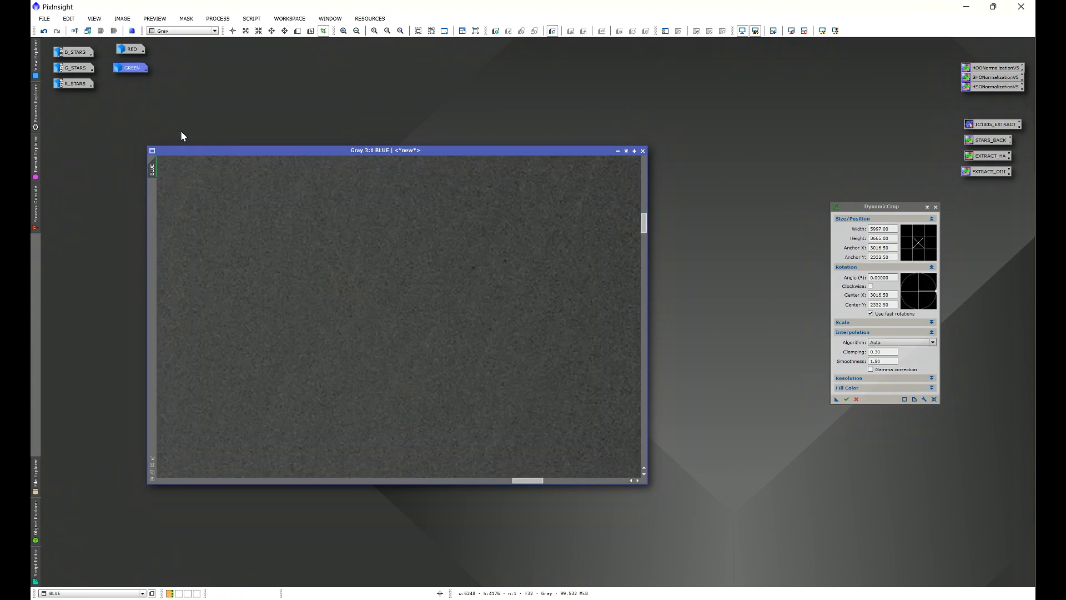
Restore the GREEN image, show GREEN and BLUE whole at 1:5, and align the GREEN window below BLUE for comparison.
double_click(135, 67)
scroll(419, 229, up, 5)
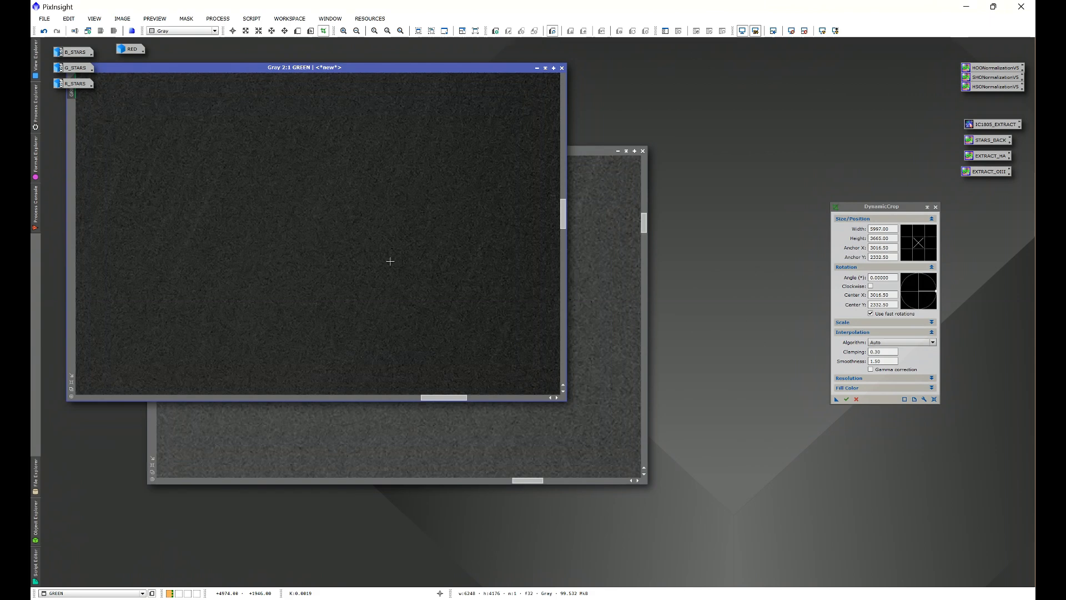
scroll(391, 261, down, 6)
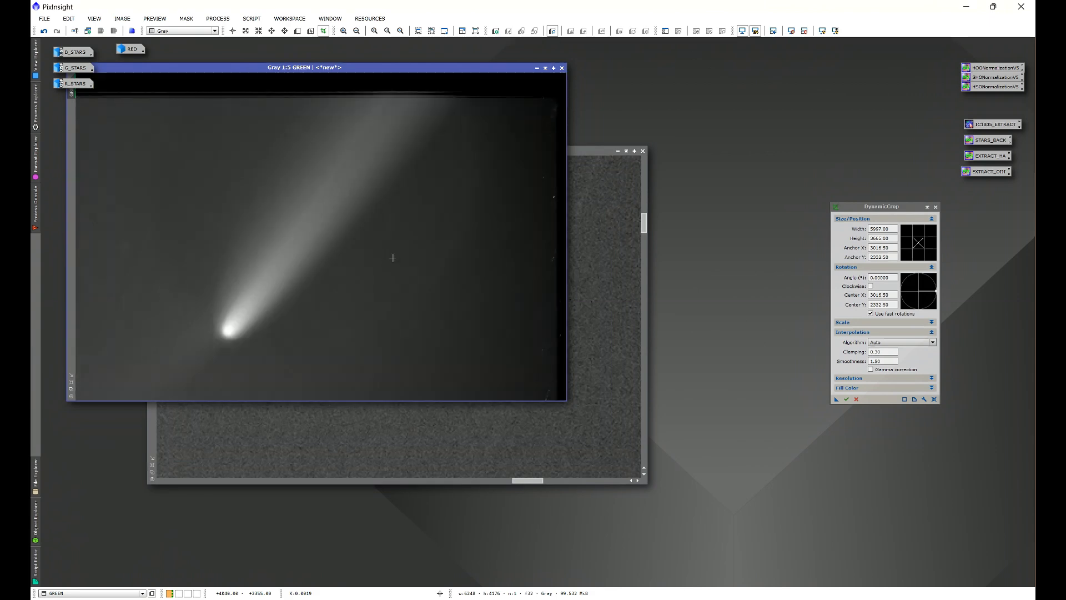
drag(470, 67, 460, 328)
click(591, 239)
scroll(591, 239, down, 6)
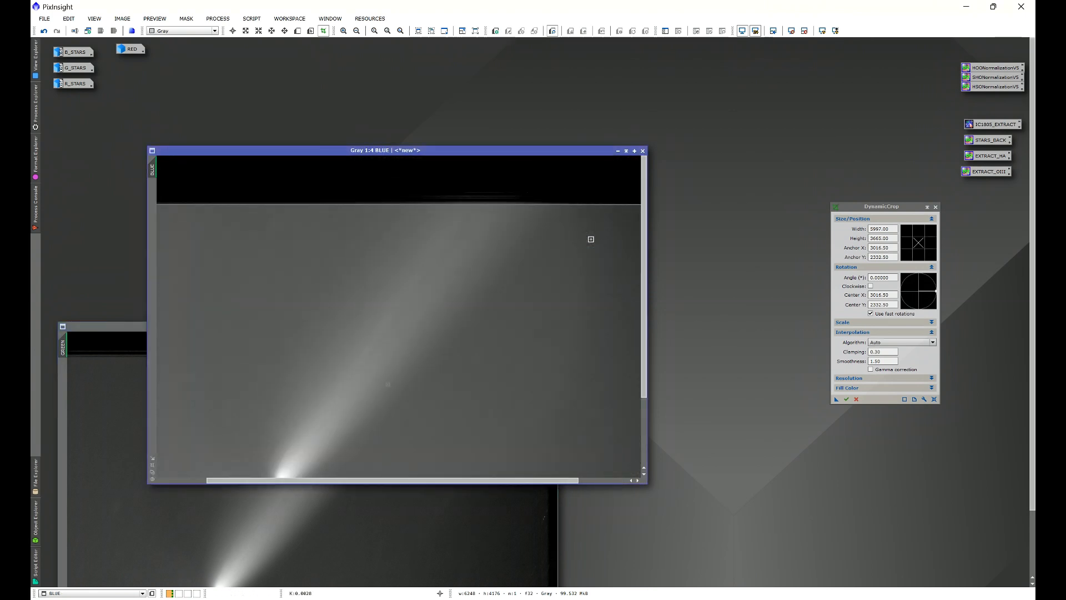
drag(421, 152, 484, 76)
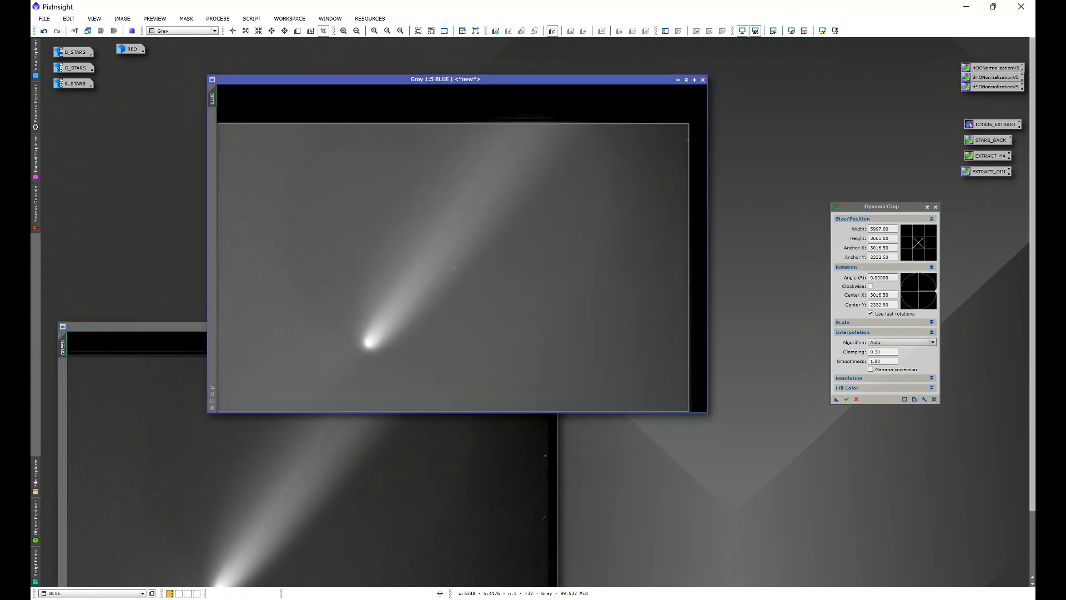
mouse_move(152, 327)
mouse_down()
mouse_move(285, 328)
mouse_move(374, 282)
mouse_move(457, 198)
mouse_move(446, 186)
mouse_up()
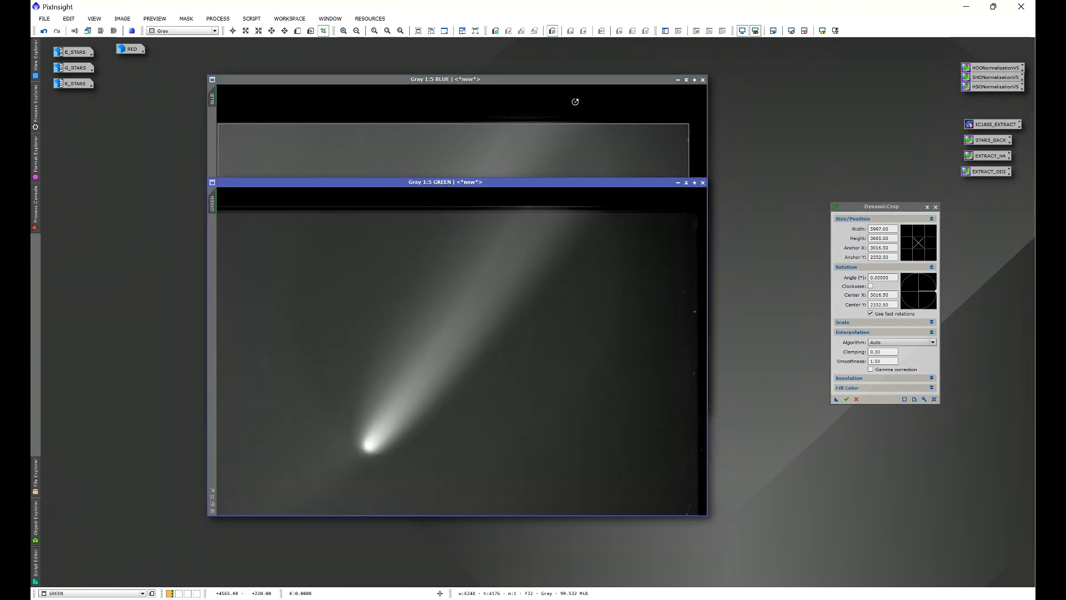
Compare GREEN with BLUE, apply the same DynamicCrop settings to the GREEN image, and minimize it.
click(551, 92)
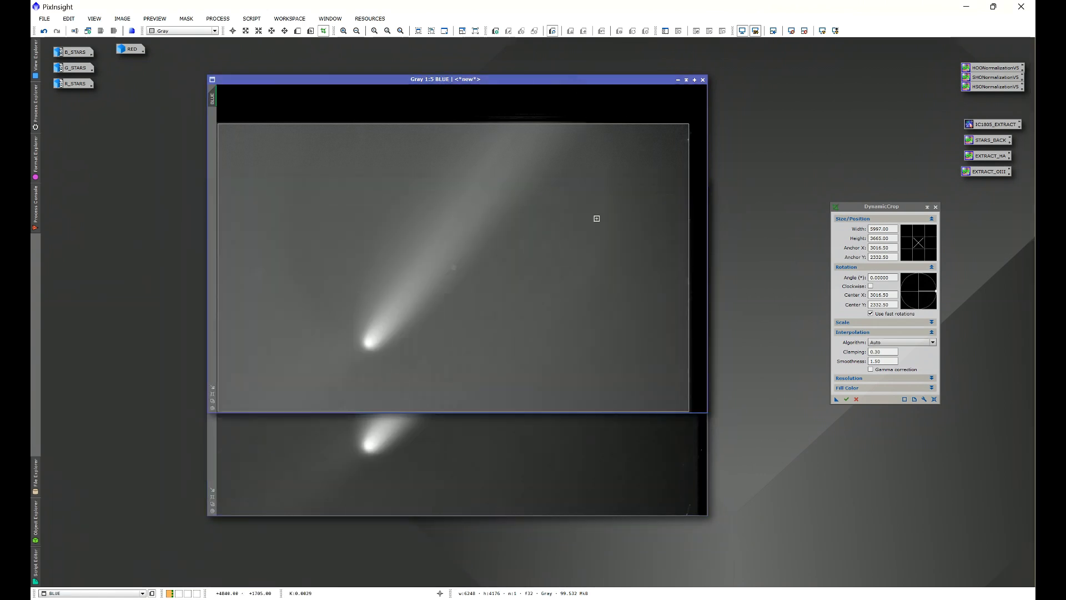
click(445, 461)
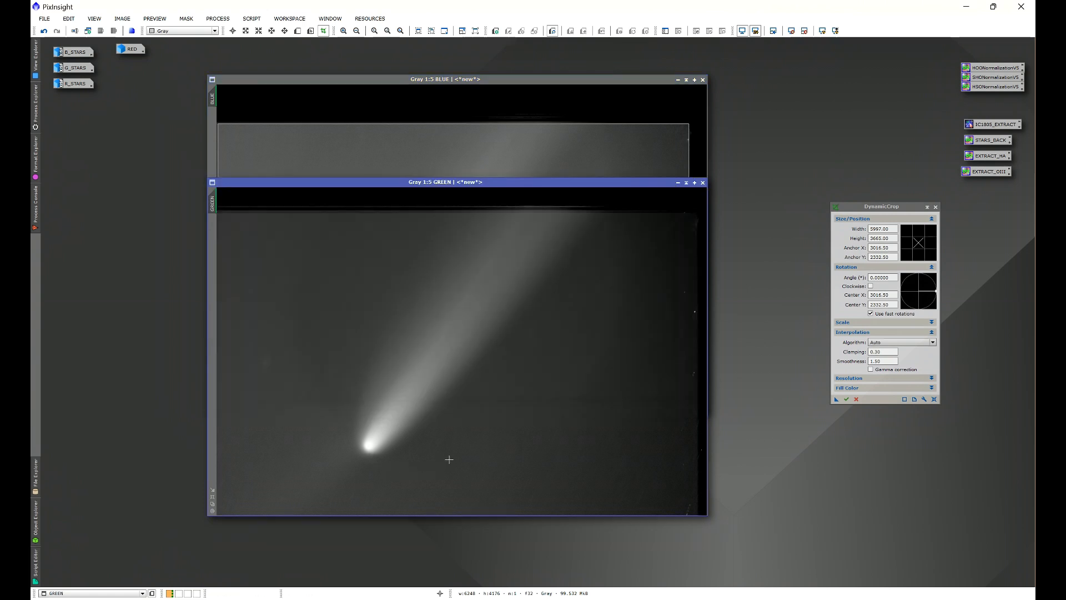
click(836, 398)
drag(835, 397, 528, 369)
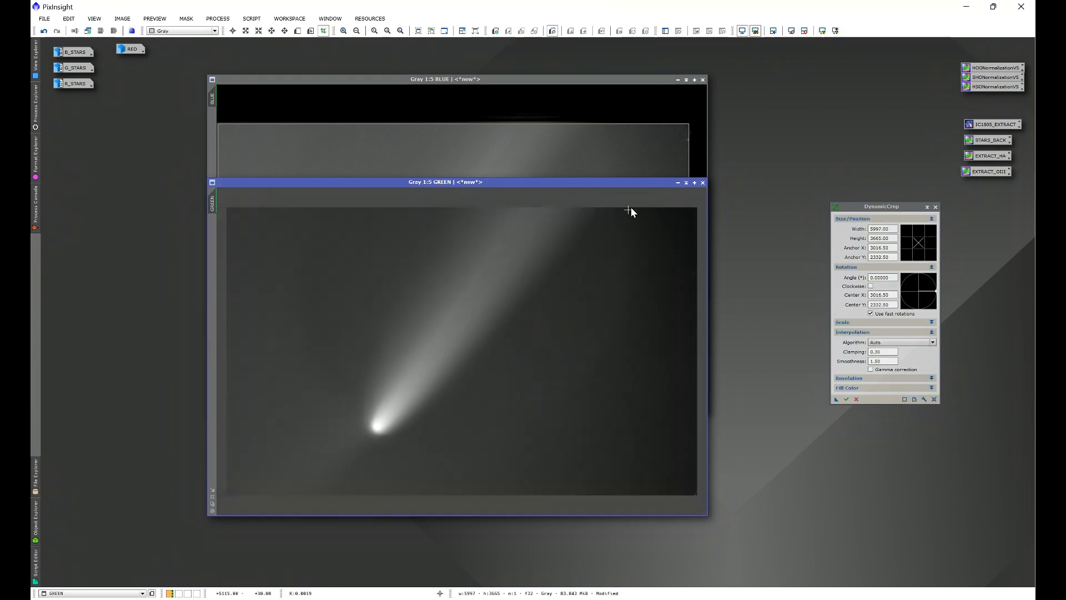
click(678, 182)
Restore the RED image, apply the same crop to it, and minimize it again.
double_click(131, 48)
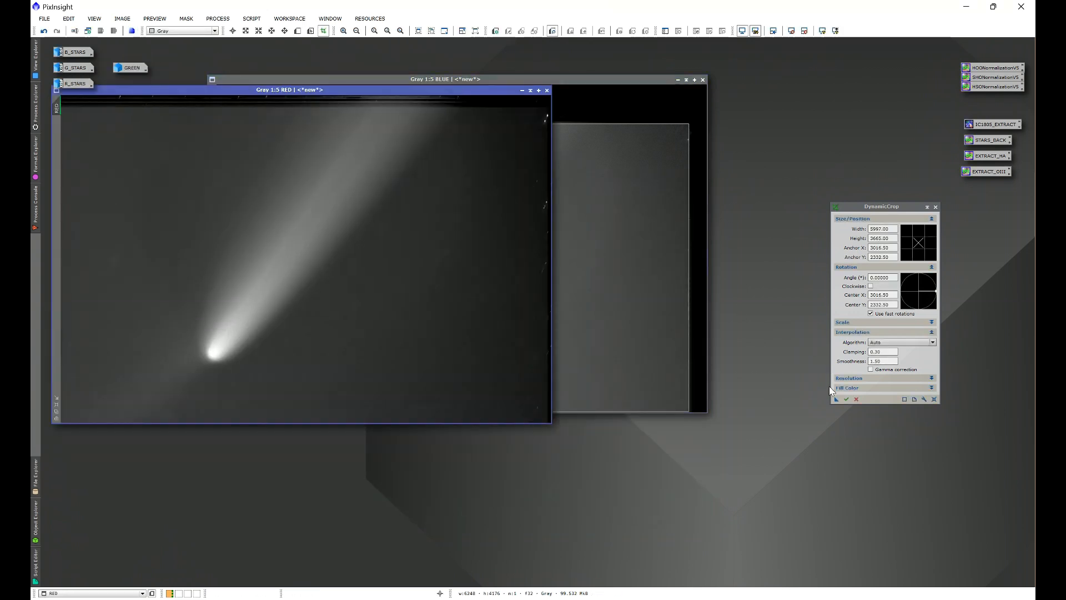
drag(835, 398, 372, 283)
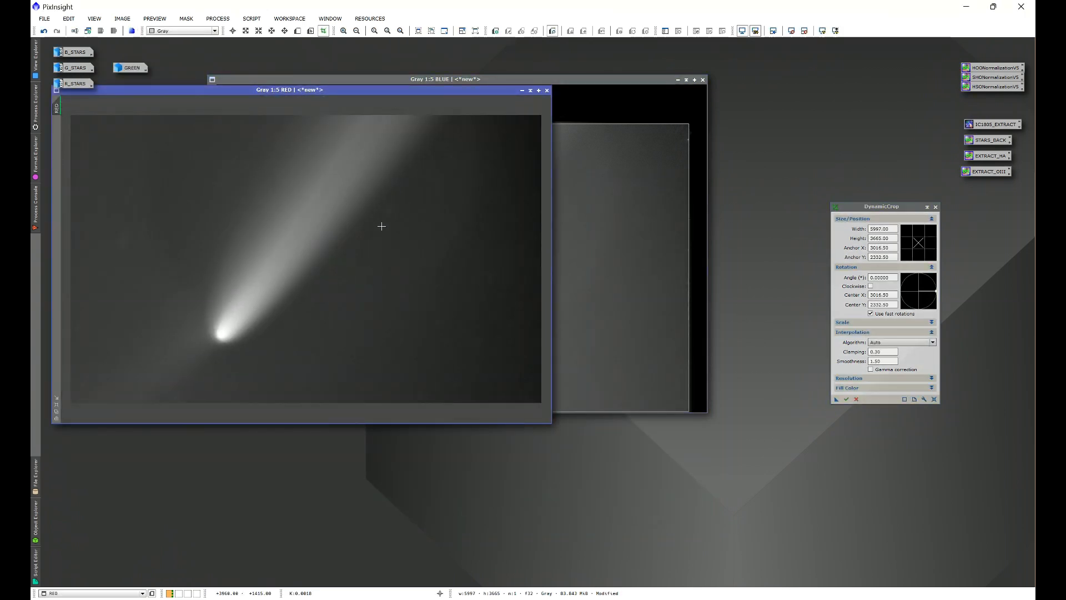
click(521, 91)
Restore B_STARS, apply the same crop with the side effects accepted, and minimize it.
double_click(75, 52)
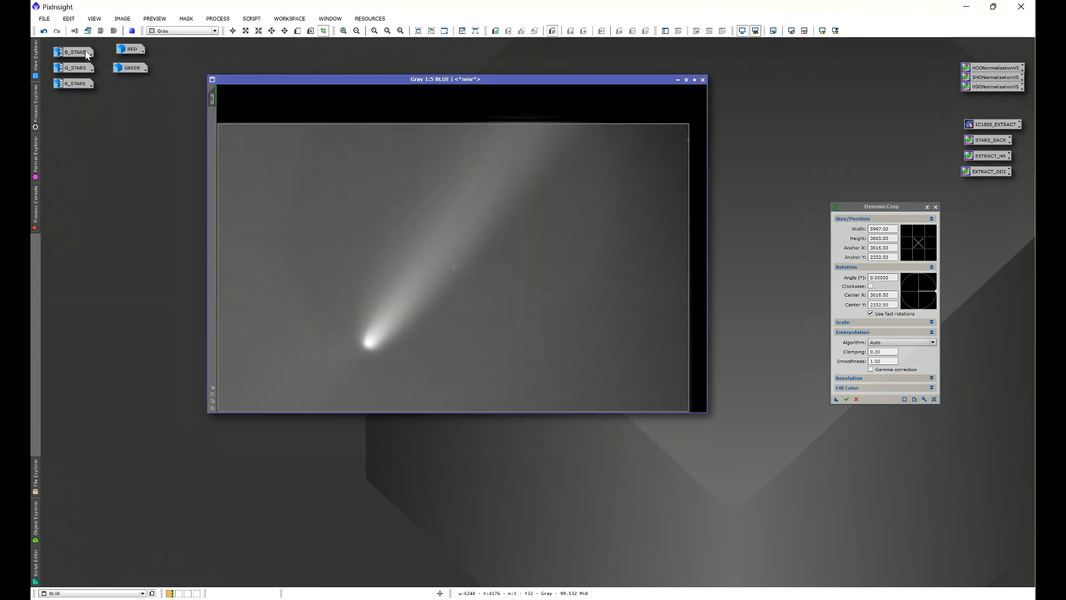
drag(835, 397, 544, 347)
click(546, 334)
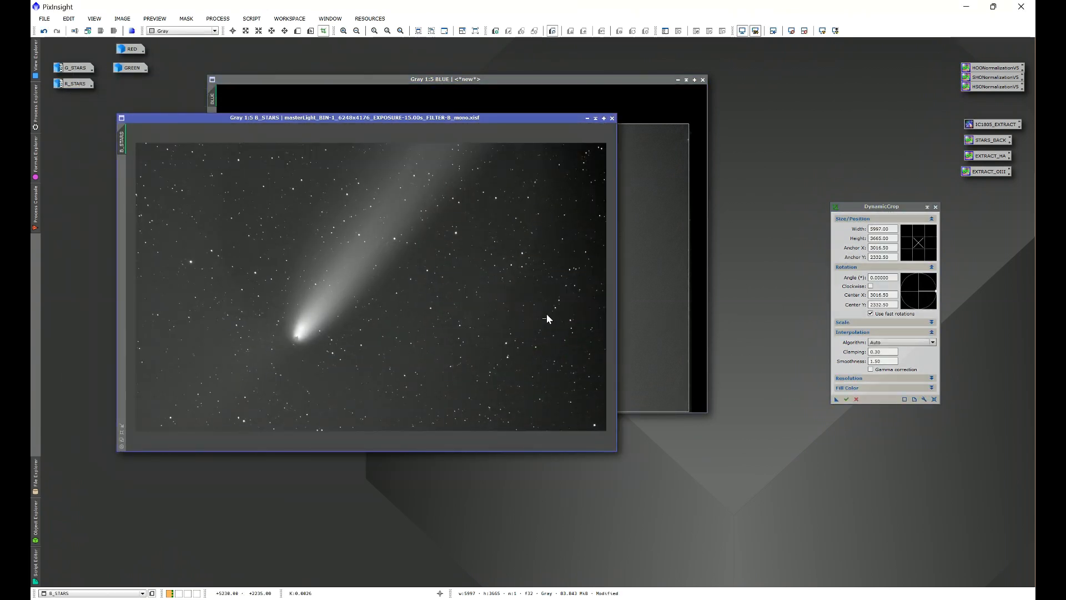
click(587, 117)
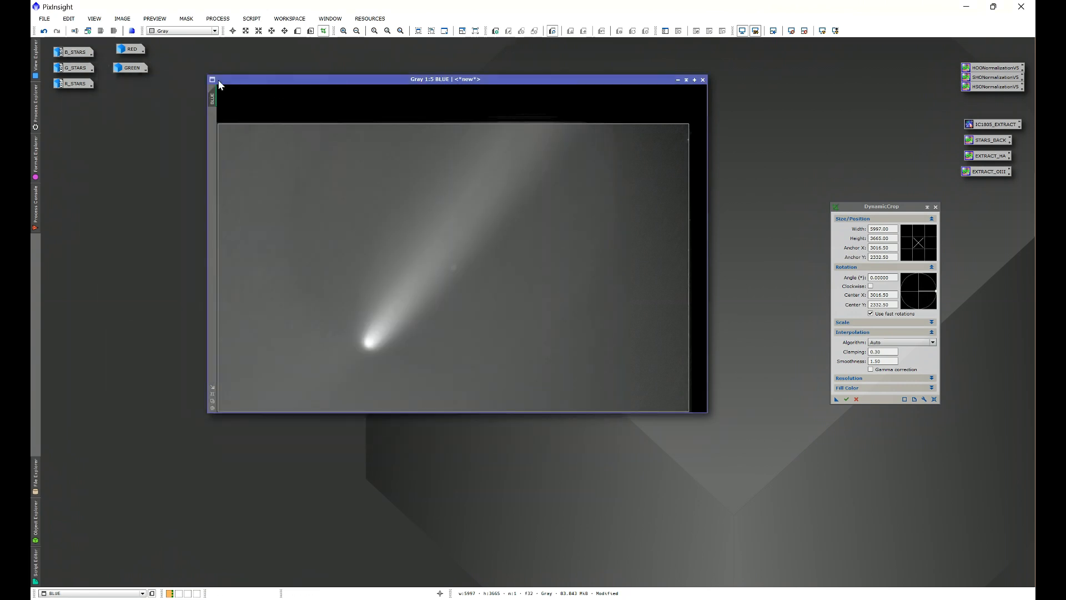
Restore G_STARS, apply the same crop, accept deleting its astrometric solution, and minimize it.
double_click(75, 67)
drag(836, 399, 446, 347)
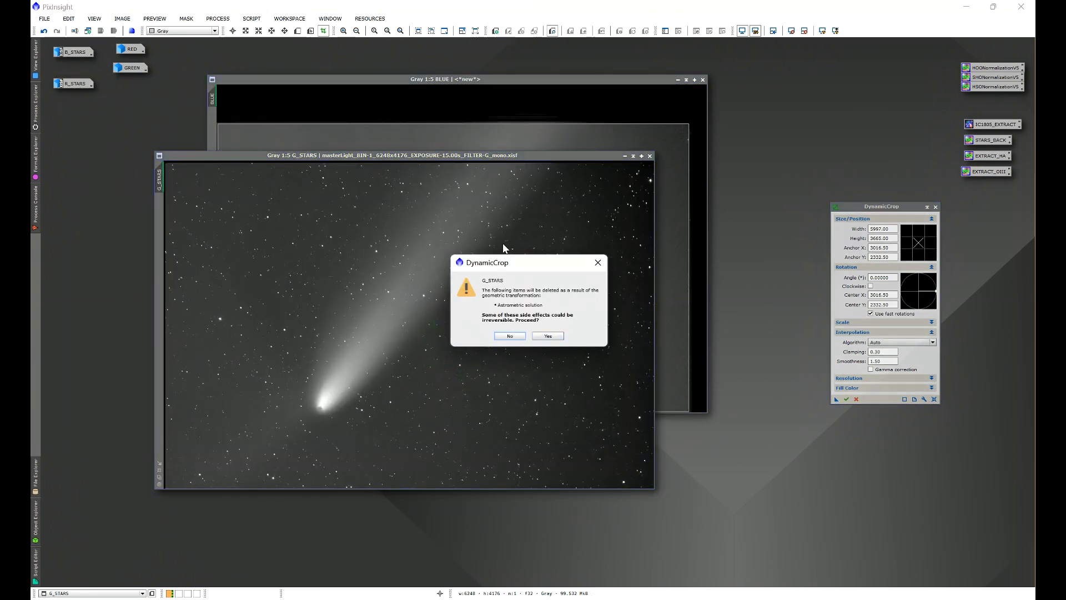
click(547, 335)
click(625, 156)
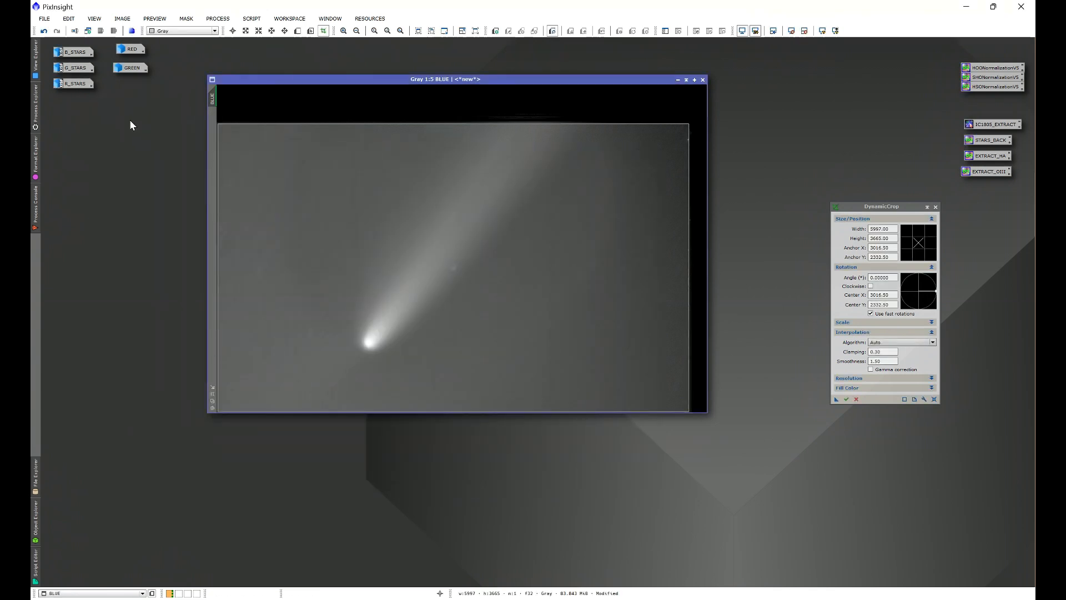
Restore R_STARS, crop it with the same DynamicCrop settings, accept the side effects, and minimize it.
double_click(79, 86)
drag(836, 399, 528, 398)
click(558, 337)
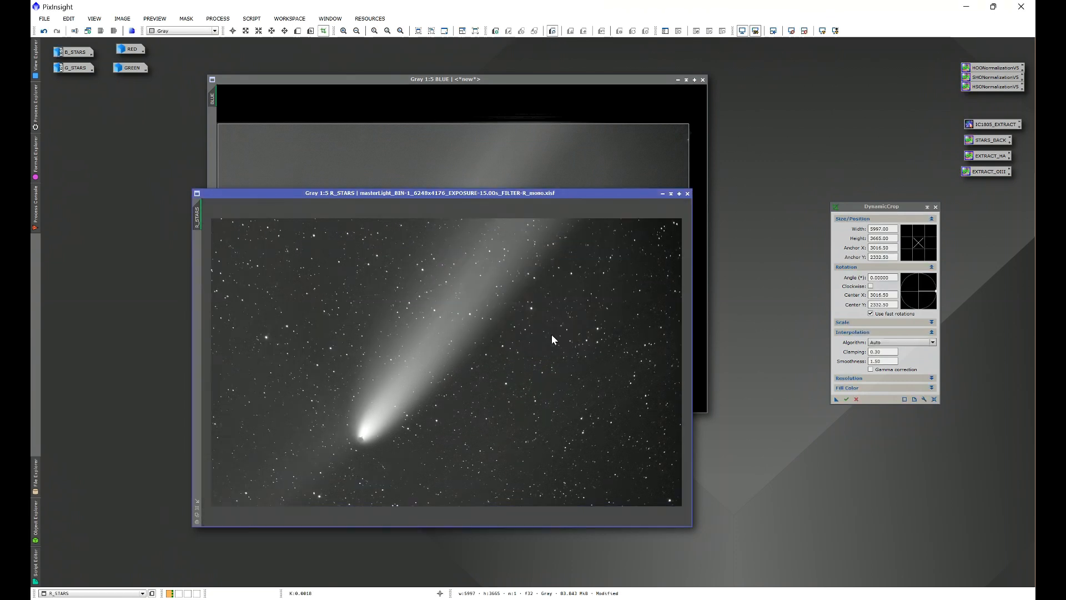
key(ctrl+m)
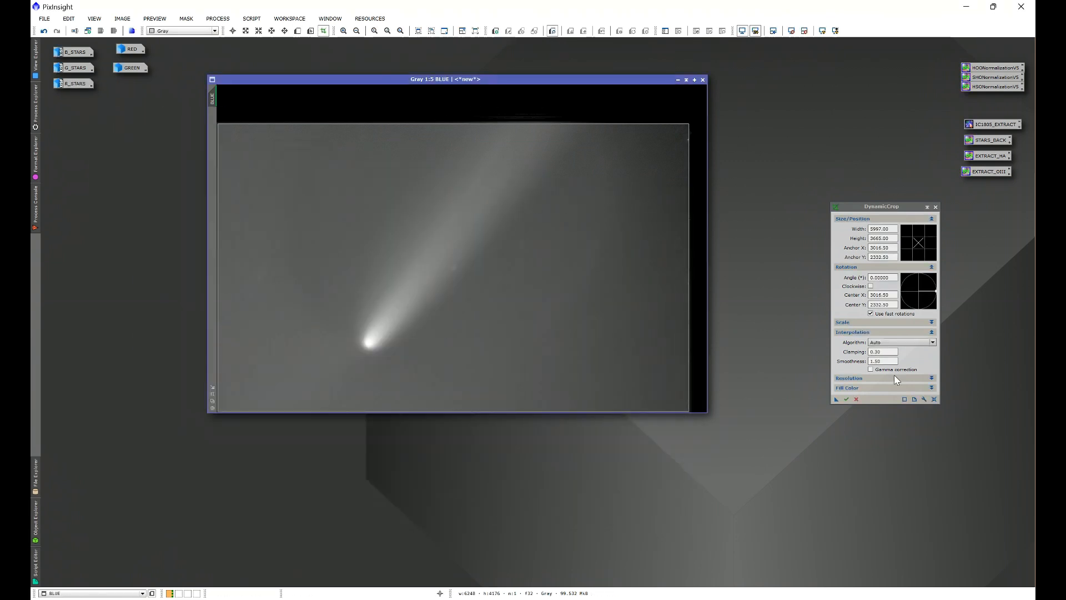
Execute the defined crop on the BLUE image and close DynamicCrop.
click(846, 399)
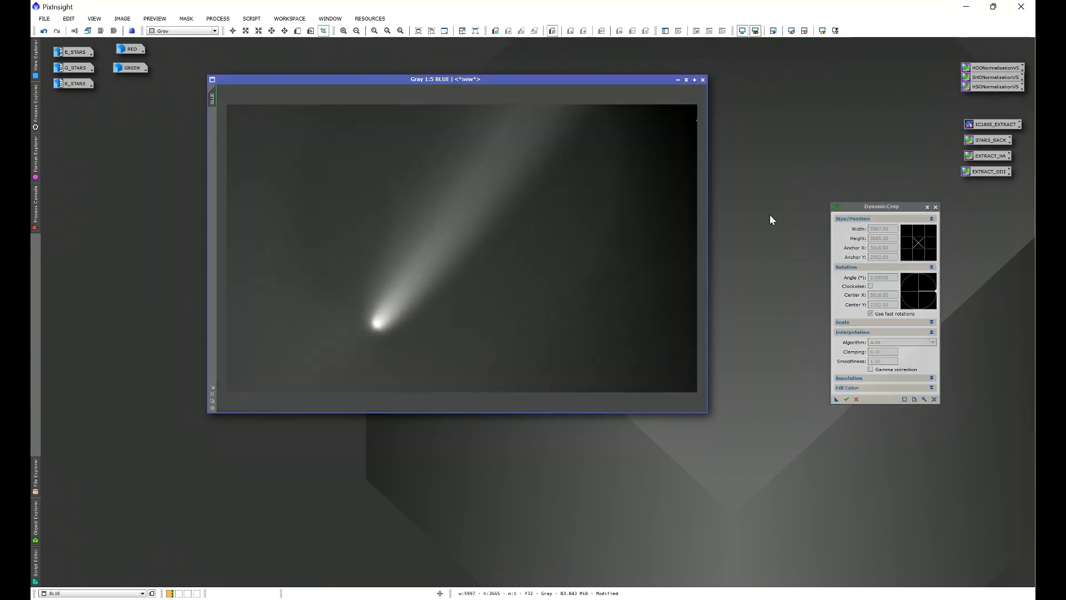
click(935, 207)
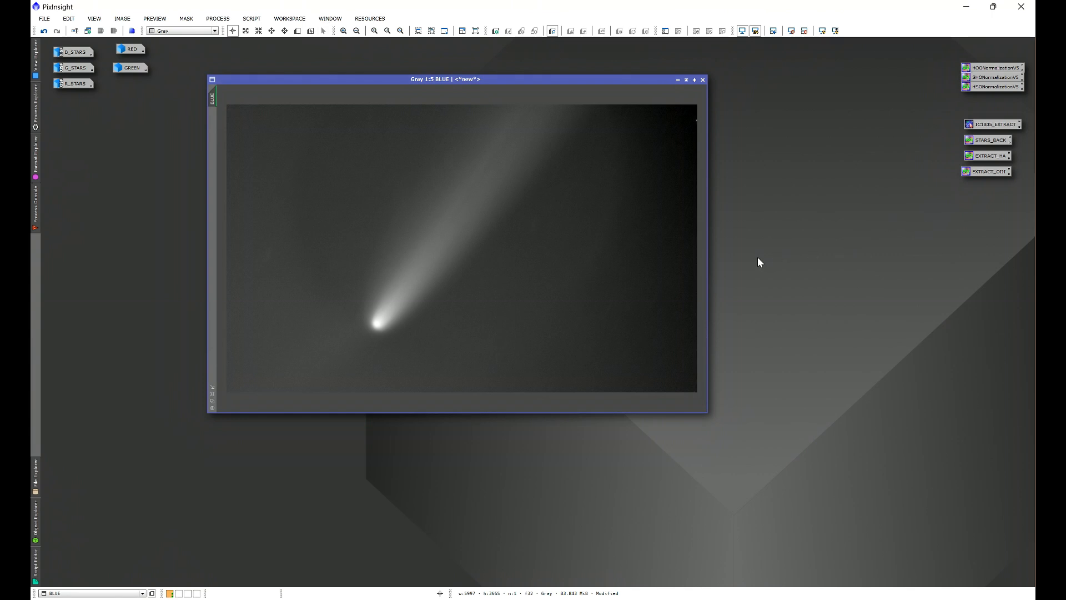
Inspect the edges and corners of the cropped BLUE image up close for leftover borders, and return to 1:5.
scroll(640, 238, up, 6)
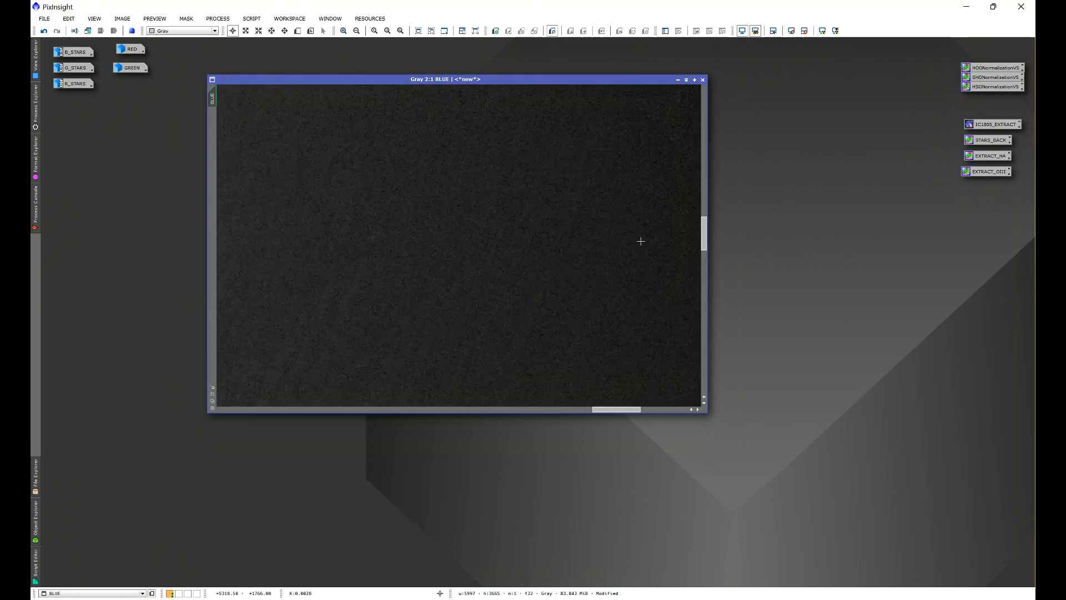
drag(617, 410, 673, 410)
drag(703, 232, 703, 93)
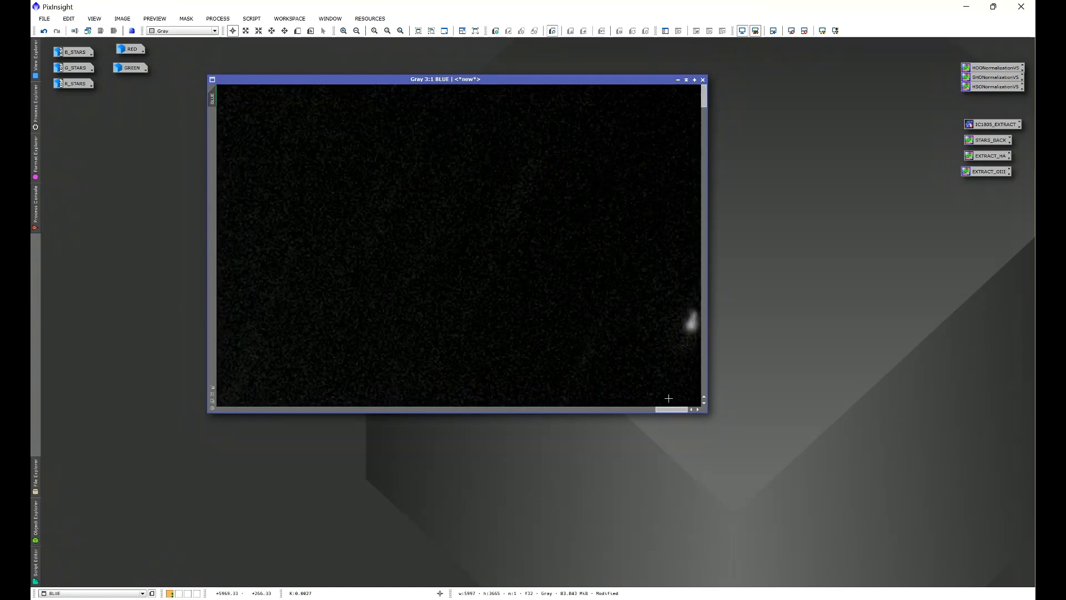
drag(670, 408, 222, 397)
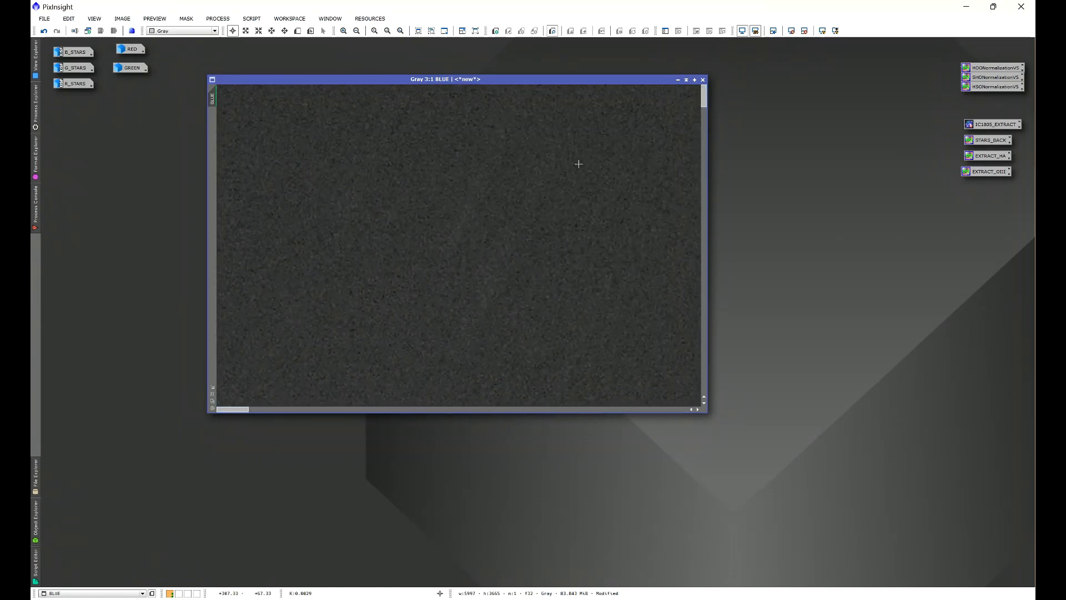
drag(703, 101, 688, 141)
drag(681, 177, 682, 395)
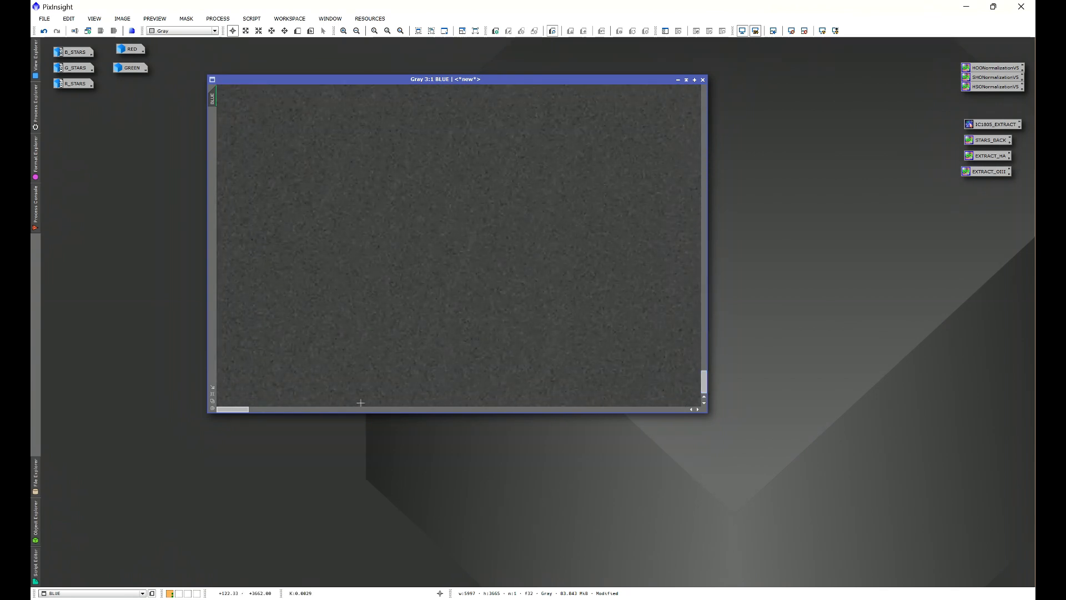
scroll(385, 281, down, 6)
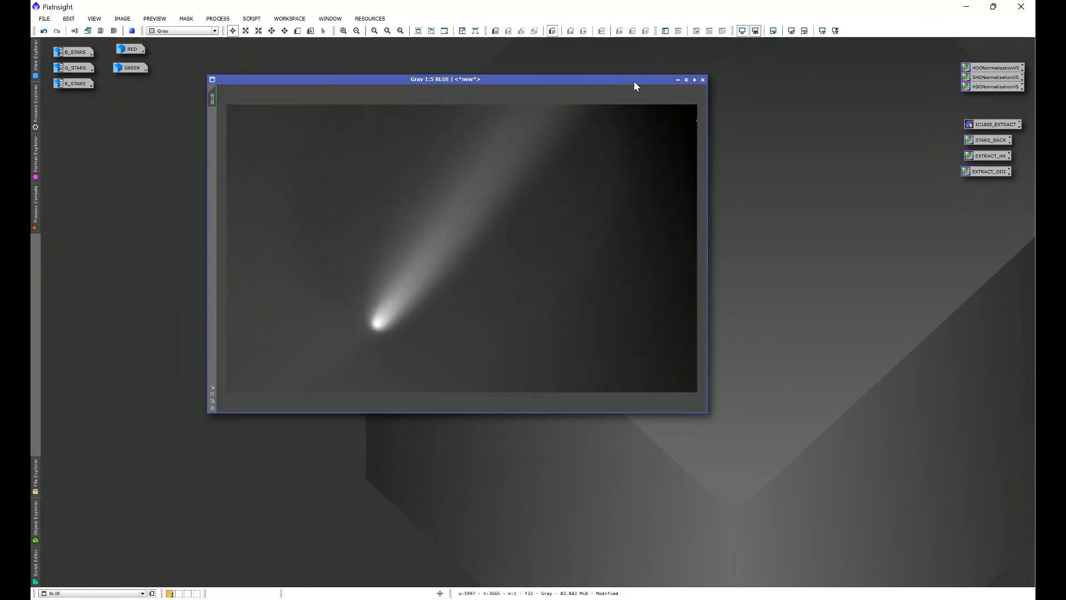
Minimize the BLUE image and line its icon up beneath the RED and GREEN icons.
click(678, 79)
drag(342, 90, 127, 88)
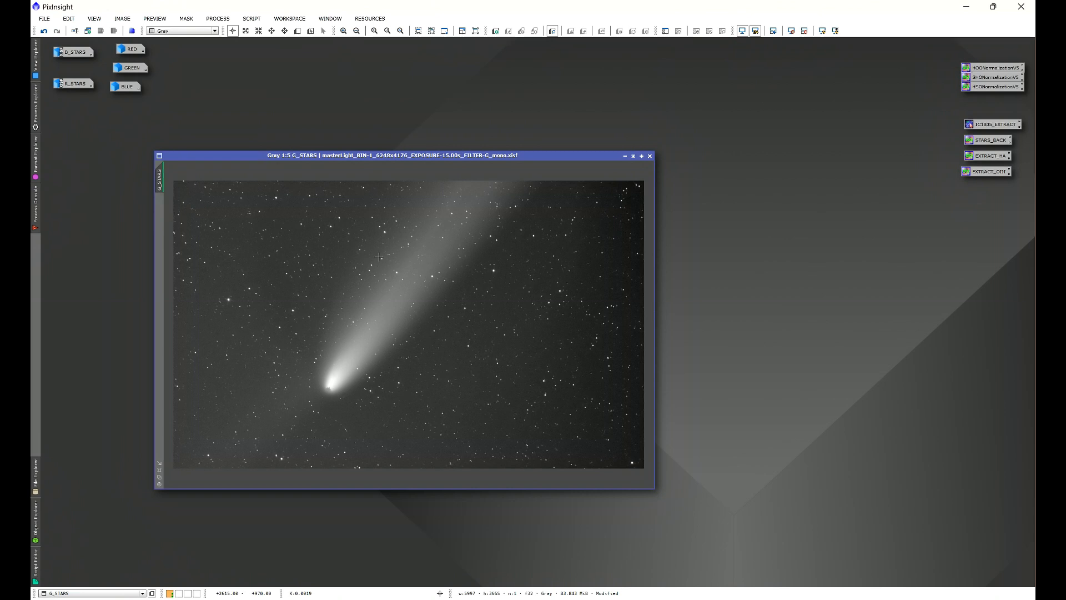
Restore the minimized star images, compare the framing of B_STARS, G_STARS and R_STARS, and minimize all three.
double_click(78, 52)
double_click(72, 83)
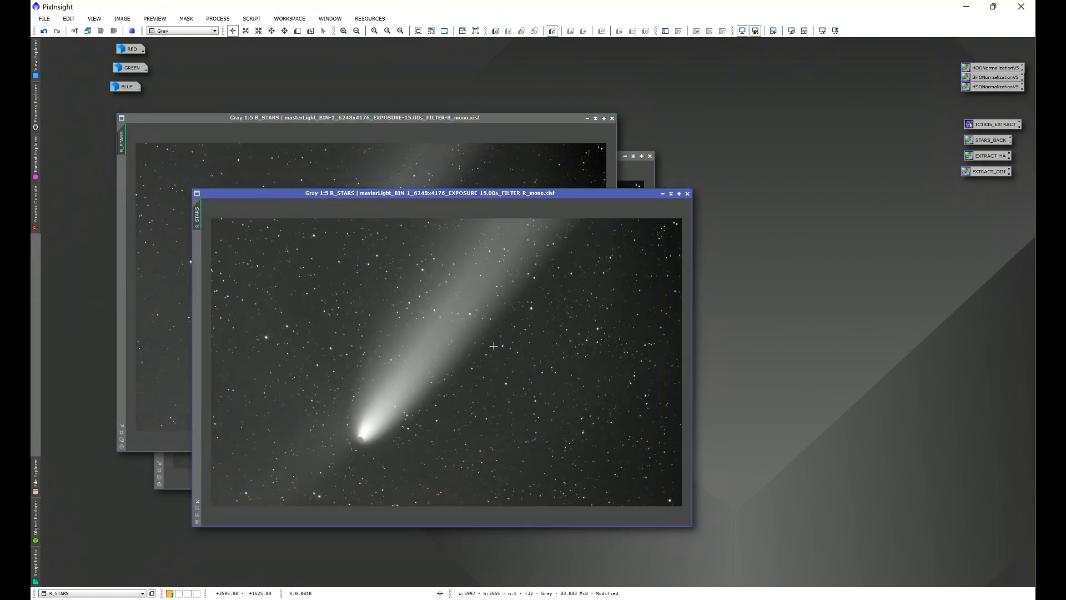
drag(507, 116, 816, 272)
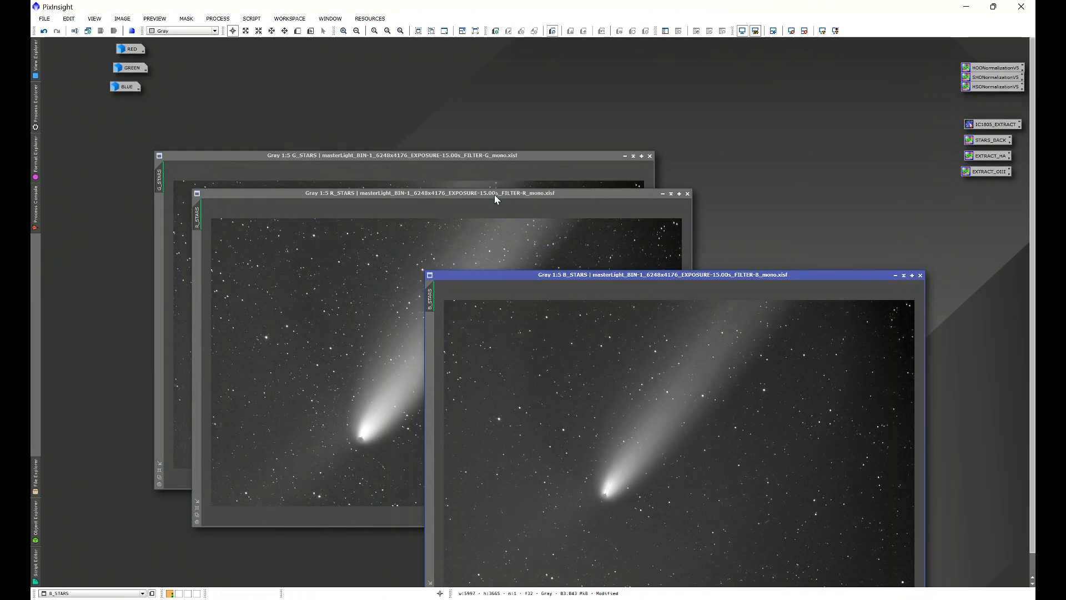
click(342, 193)
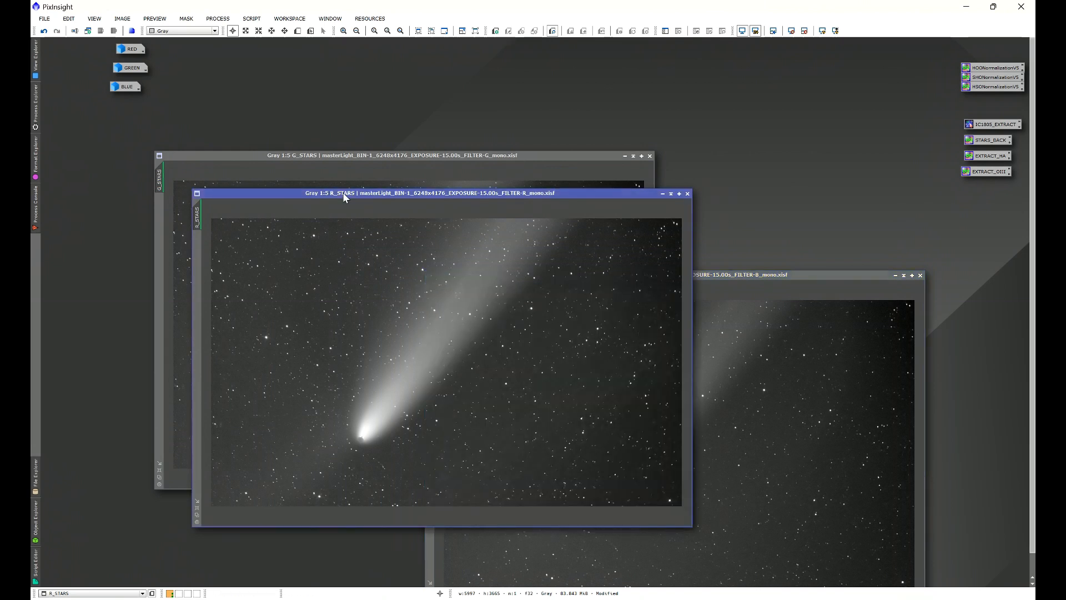
click(776, 271)
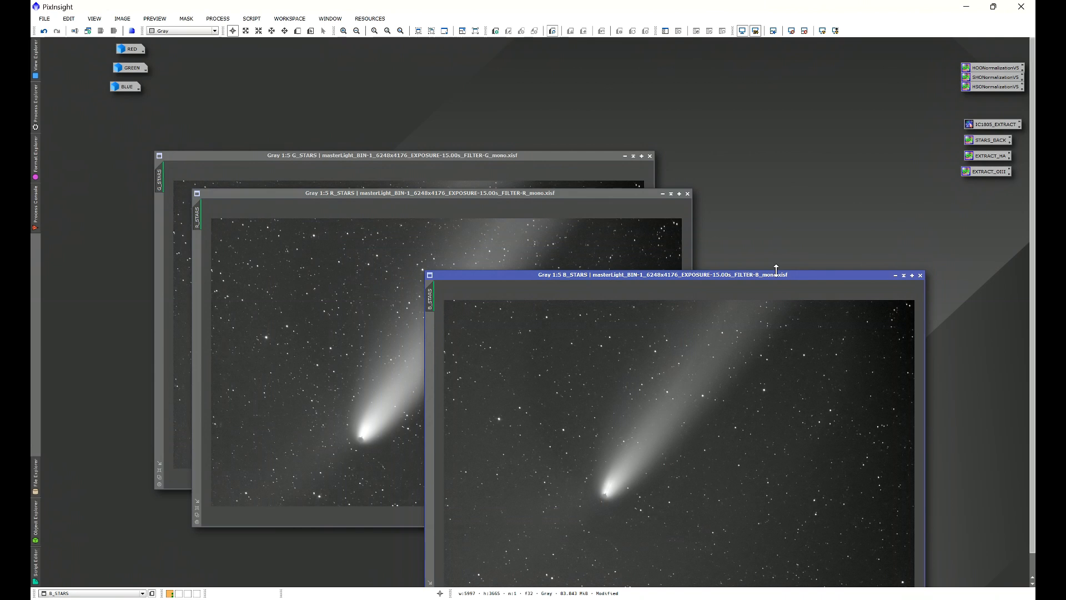
click(525, 157)
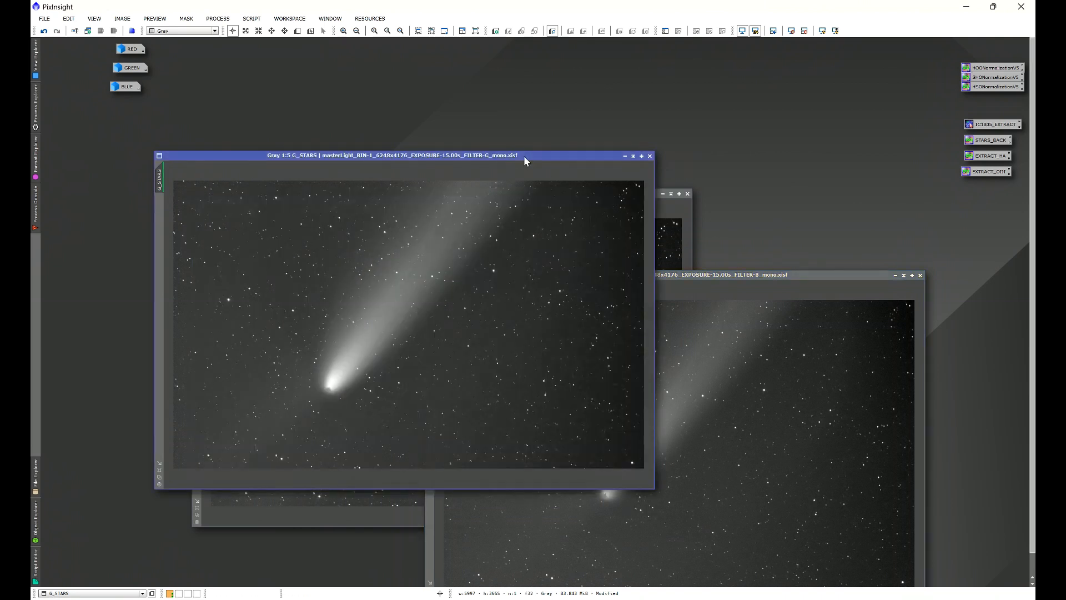
click(663, 246)
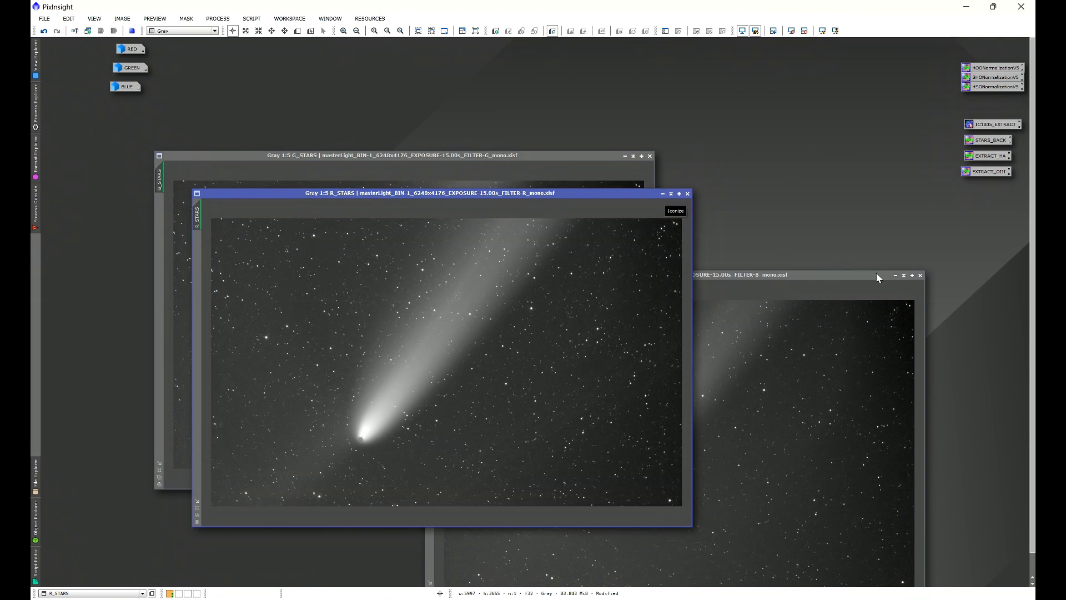
click(895, 275)
click(663, 193)
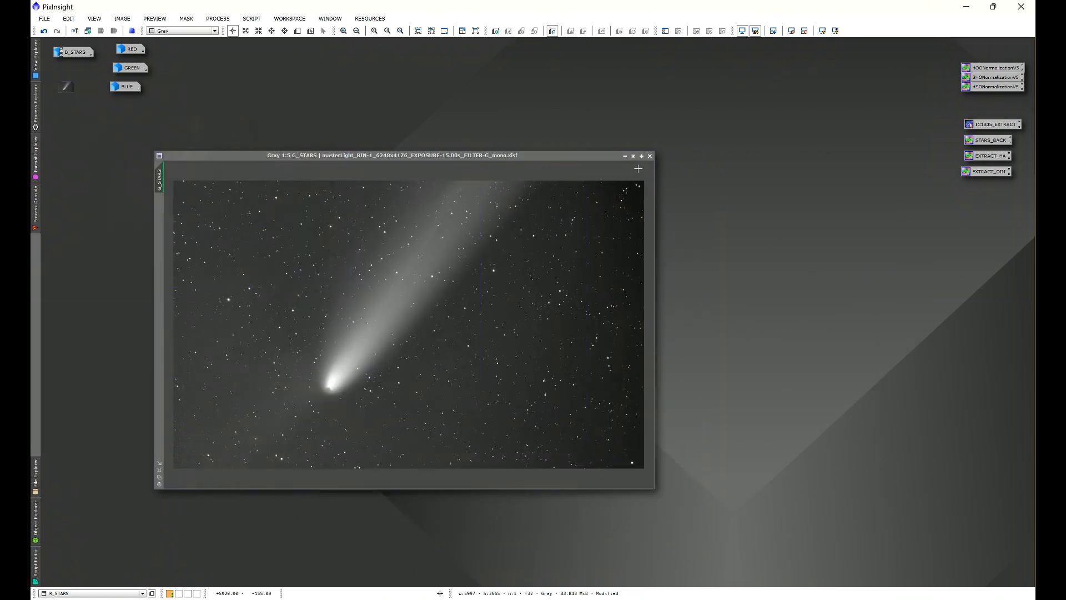
click(624, 156)
Open the StarAlignment process and set the R_STARS view as its reference image.
click(221, 19)
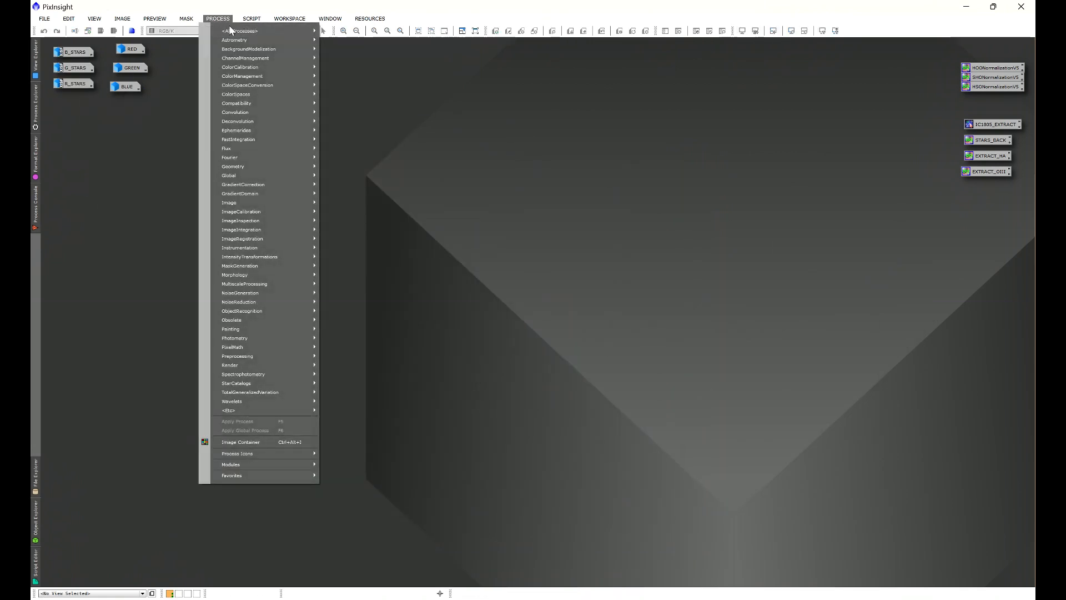
mouse_move(236, 32)
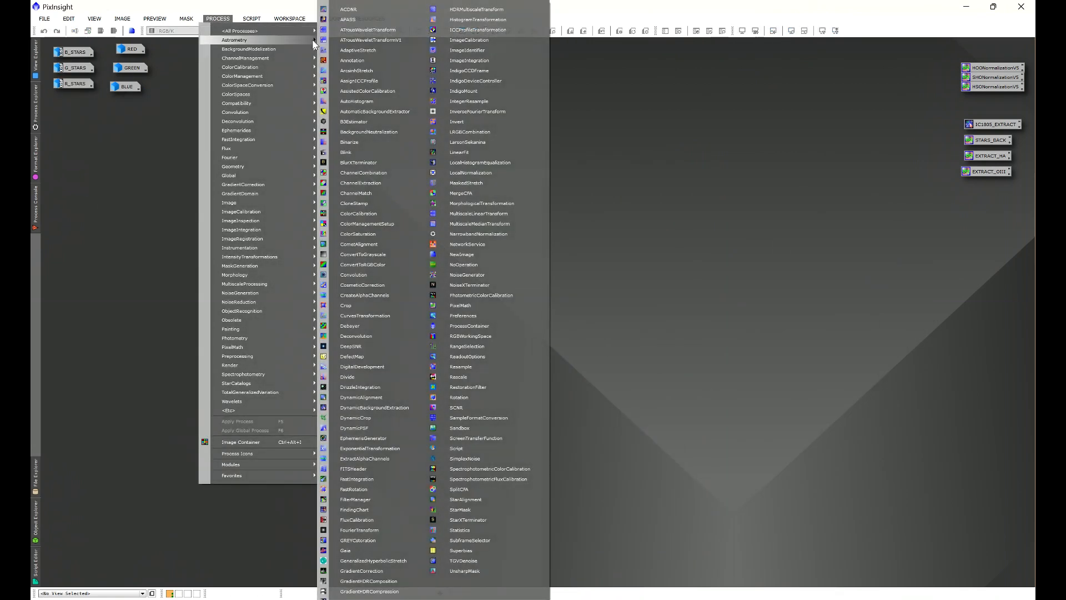
click(469, 500)
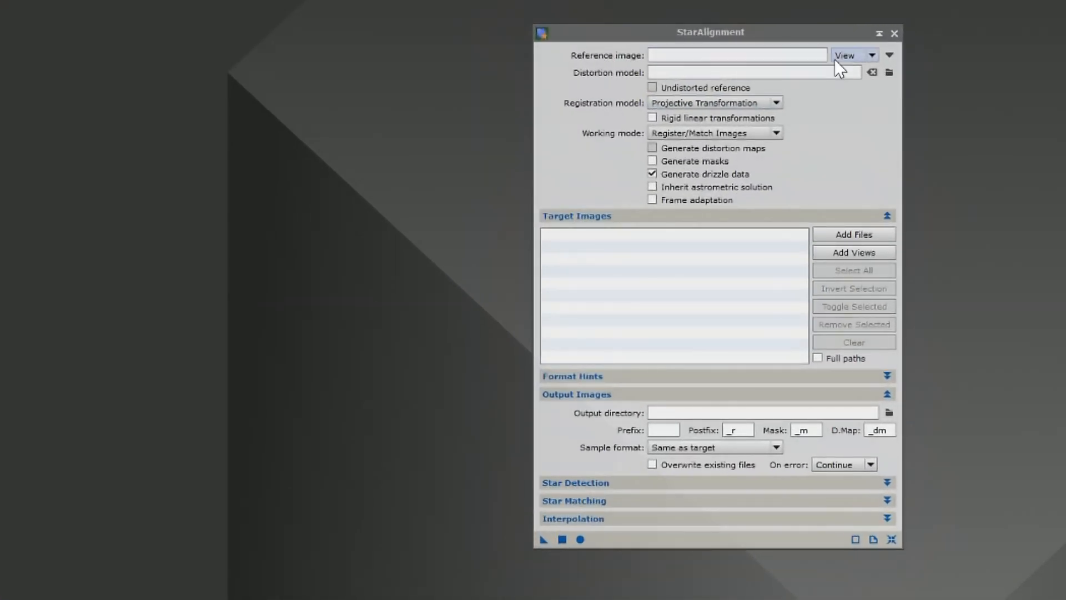
click(867, 59)
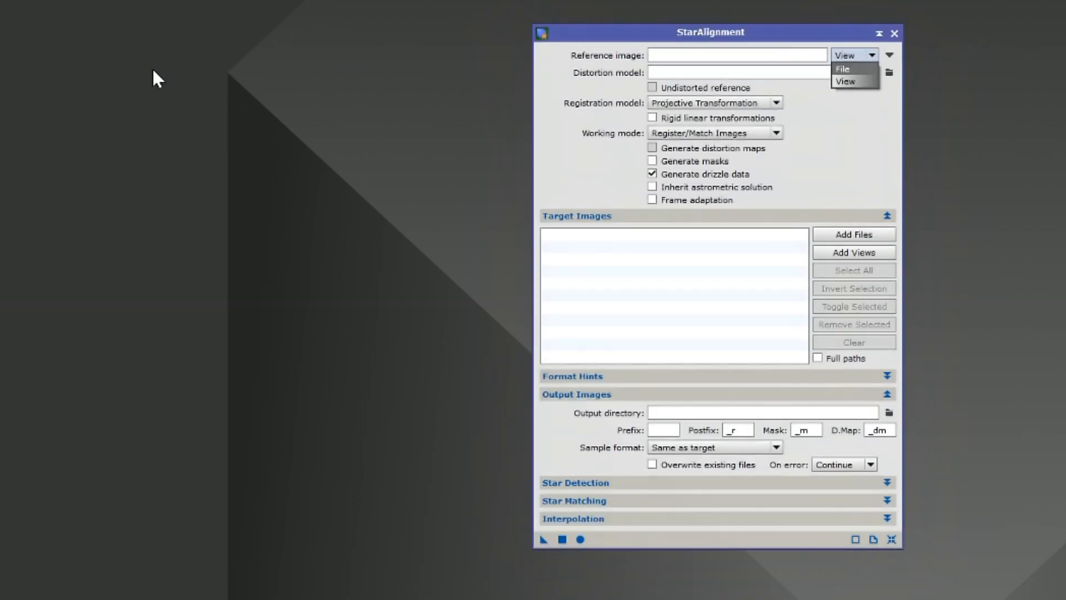
click(888, 55)
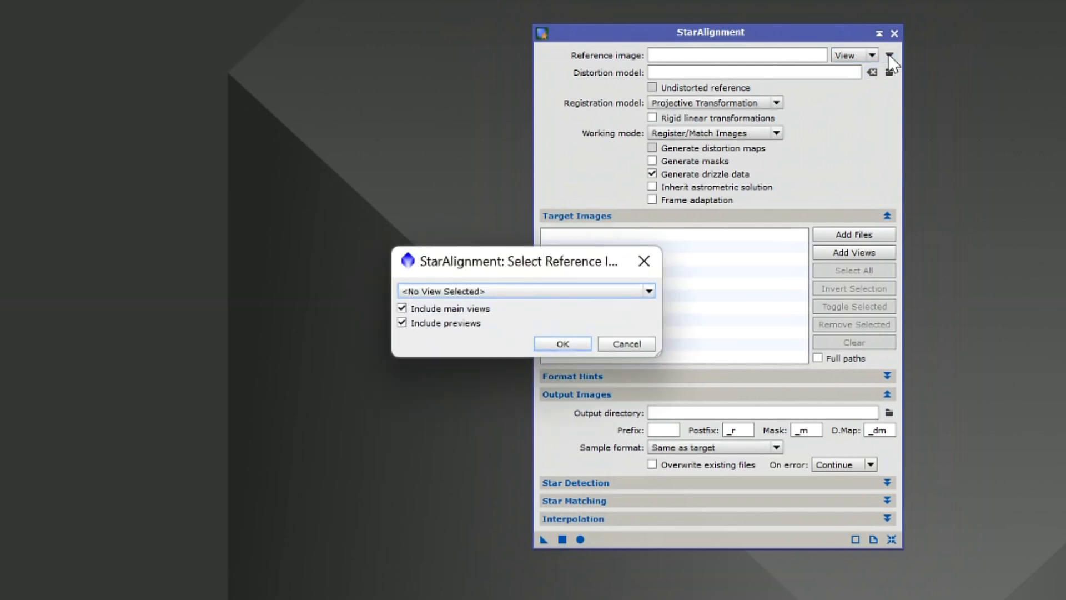
click(541, 293)
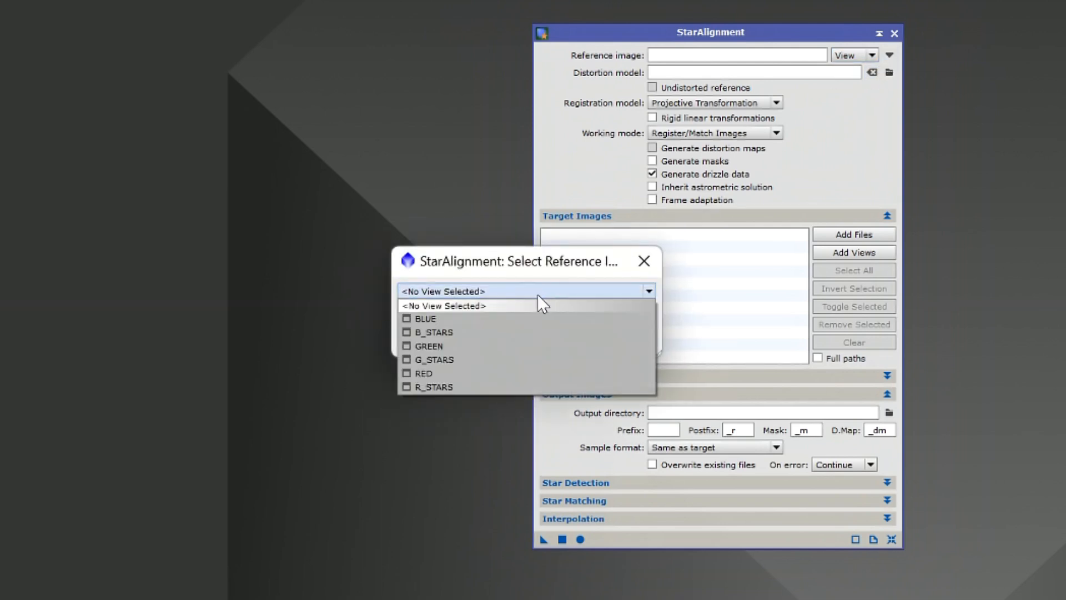
click(428, 388)
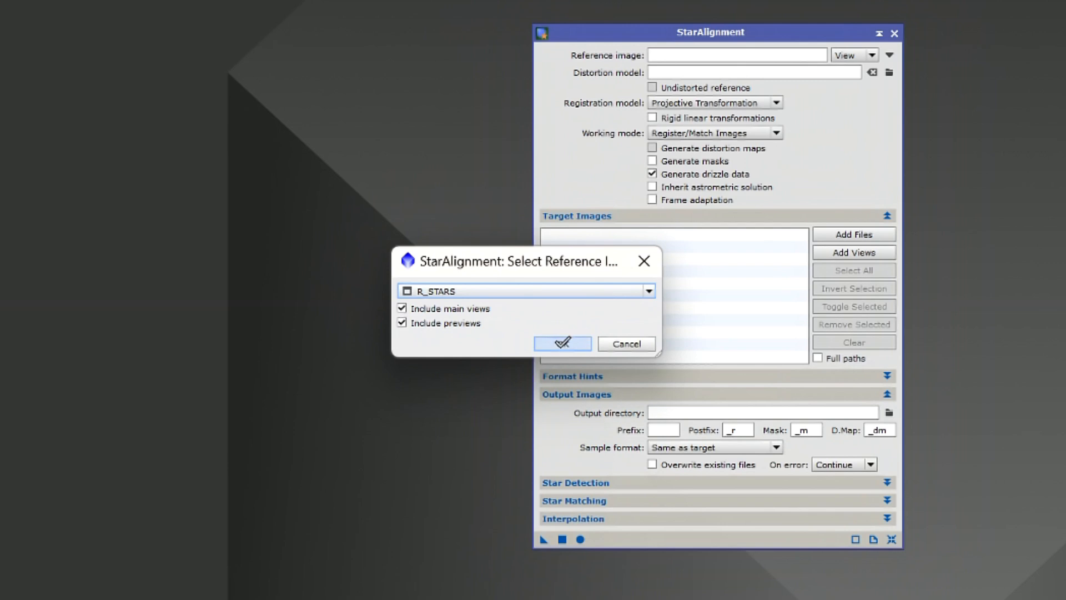
click(562, 343)
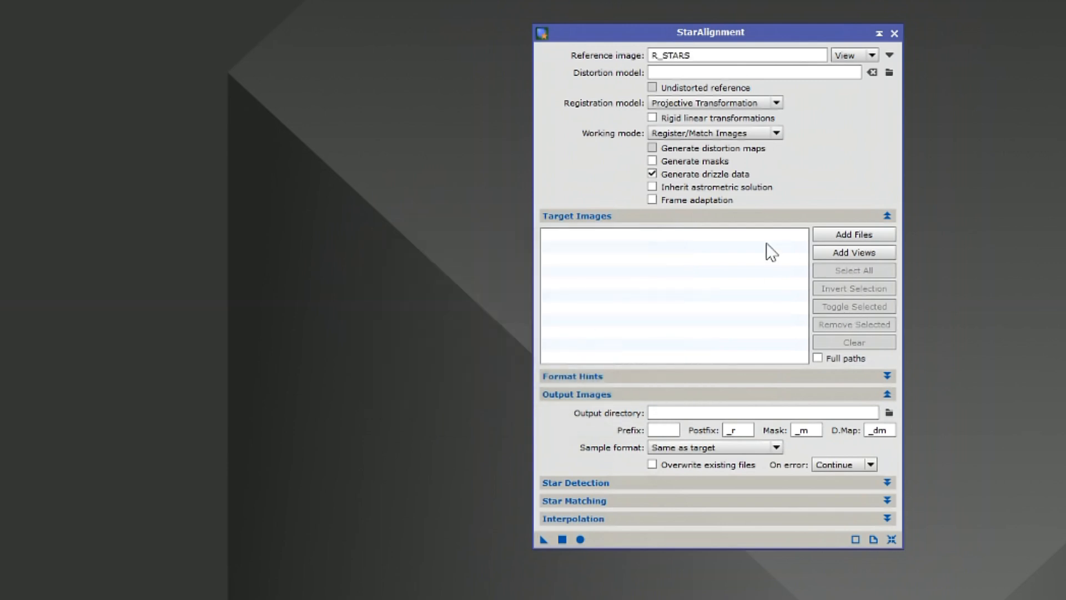
Add the B_STARS and G_STARS views as alignment targets and run StarAlignment globally.
click(842, 254)
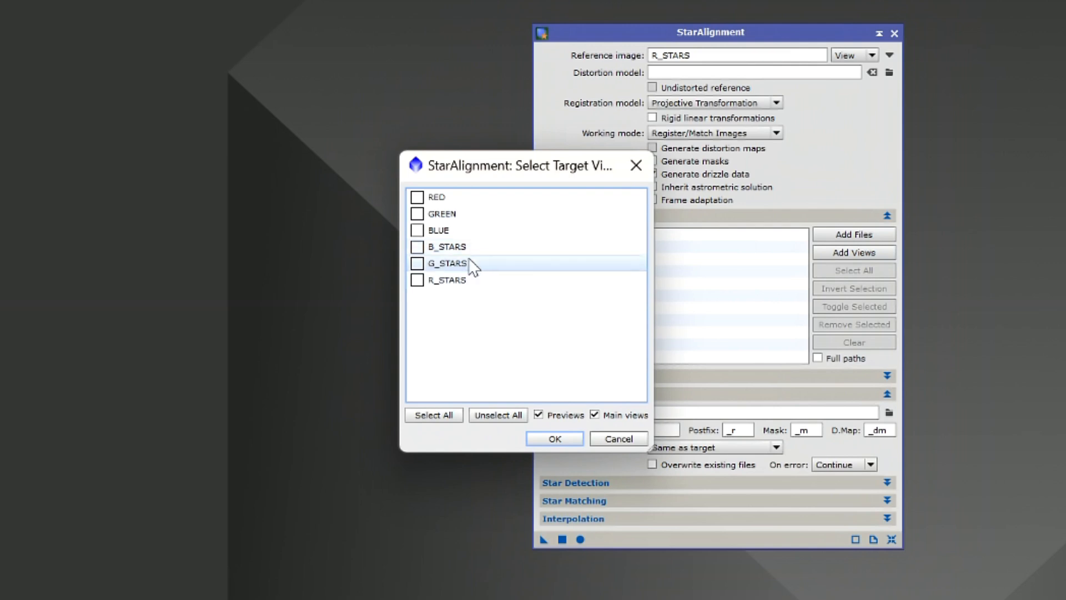
click(417, 247)
click(417, 263)
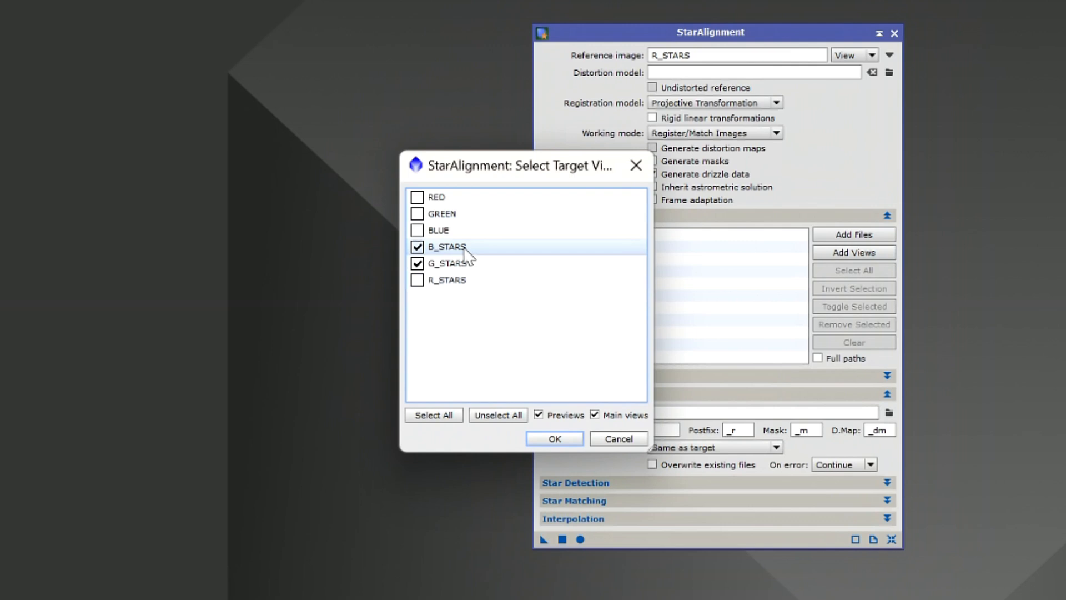
click(555, 439)
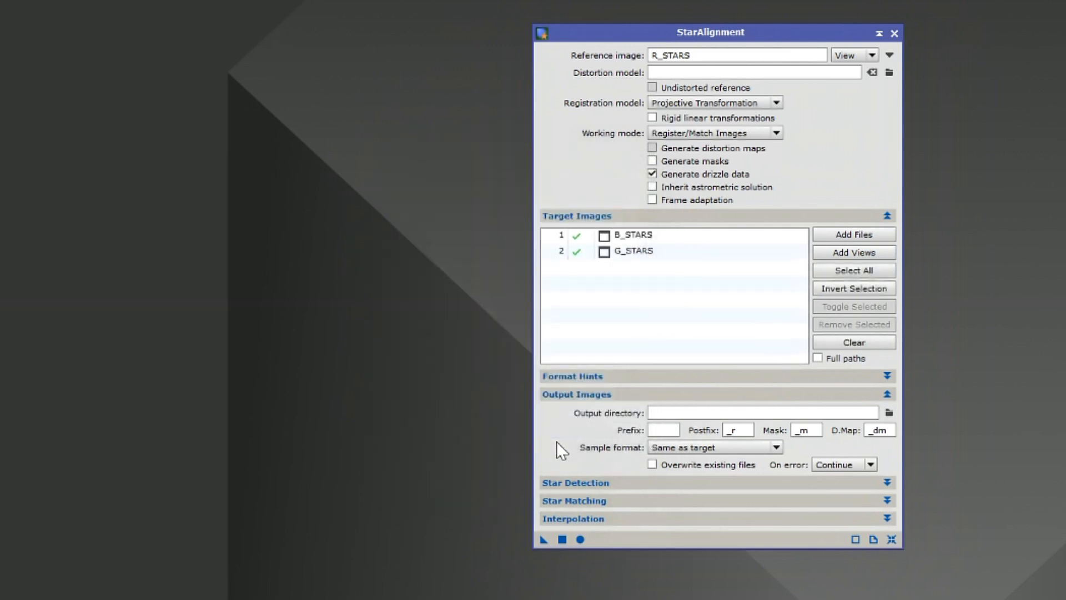
click(580, 539)
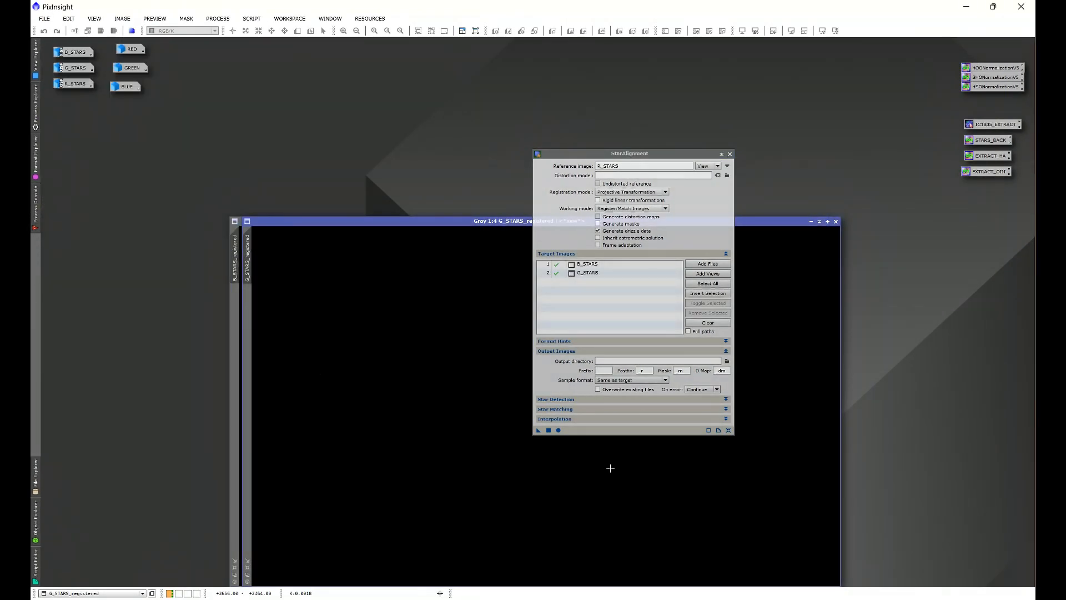
Reset and close StarAlignment, and spread the two registered star images apart on the workspace.
click(727, 430)
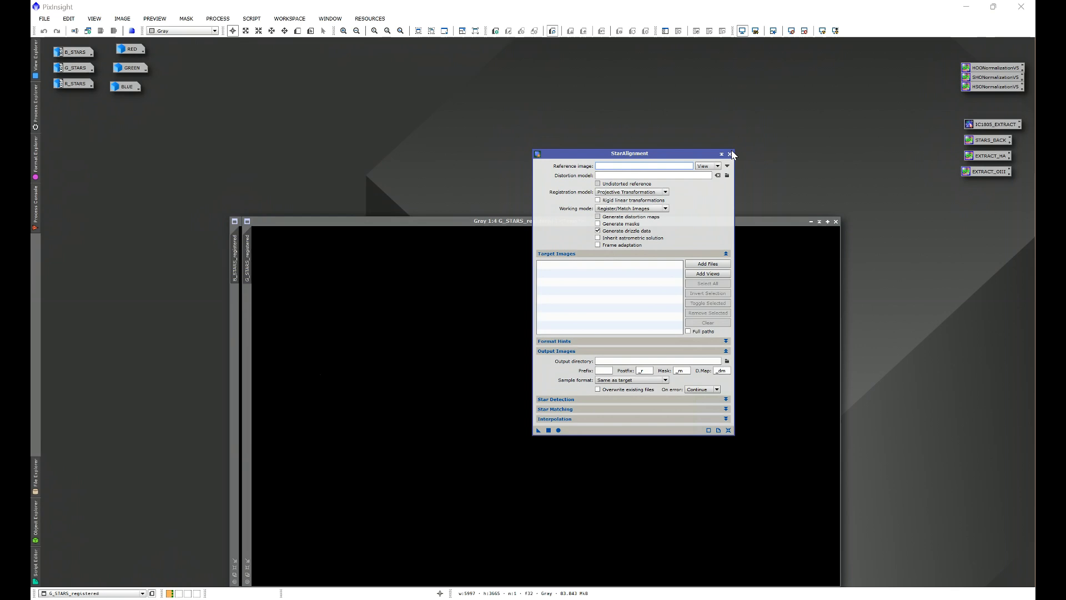
click(730, 153)
drag(693, 223, 717, 76)
click(254, 222)
drag(453, 223, 395, 179)
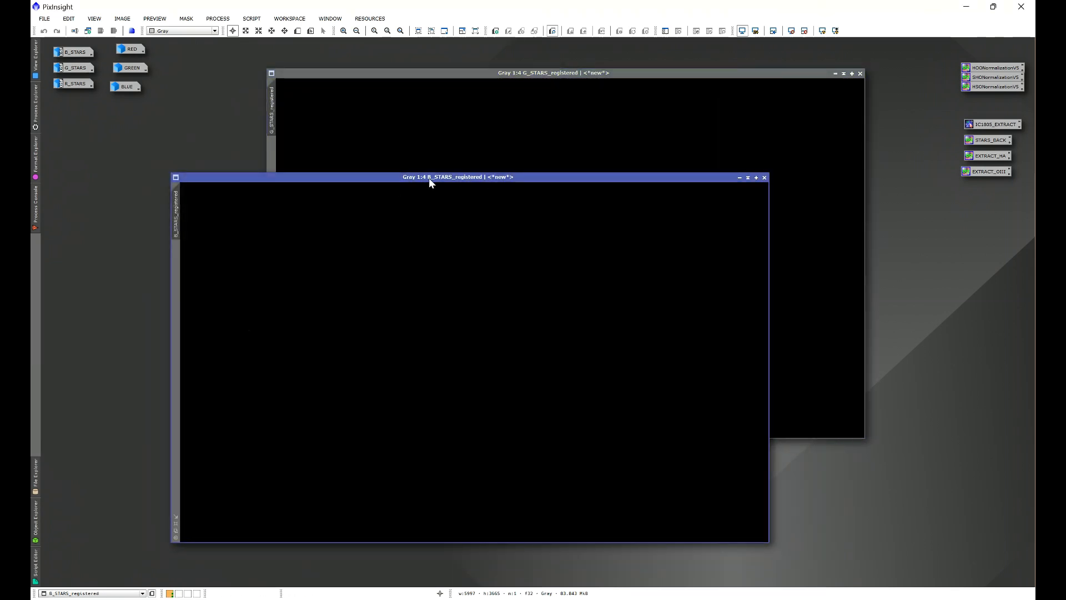
right_click(476, 292)
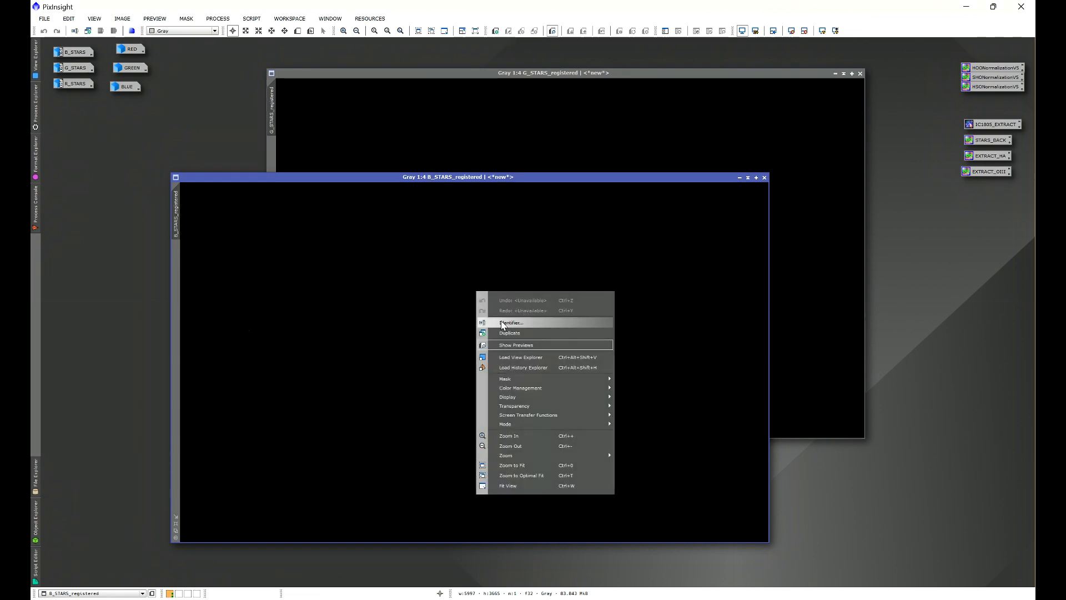
click(502, 324)
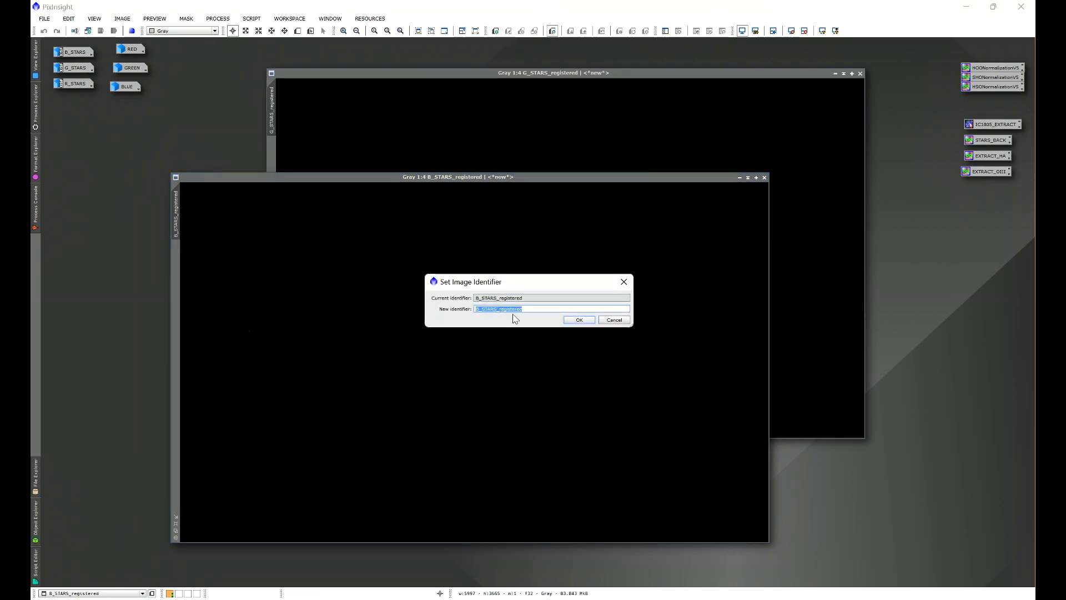
click(622, 281)
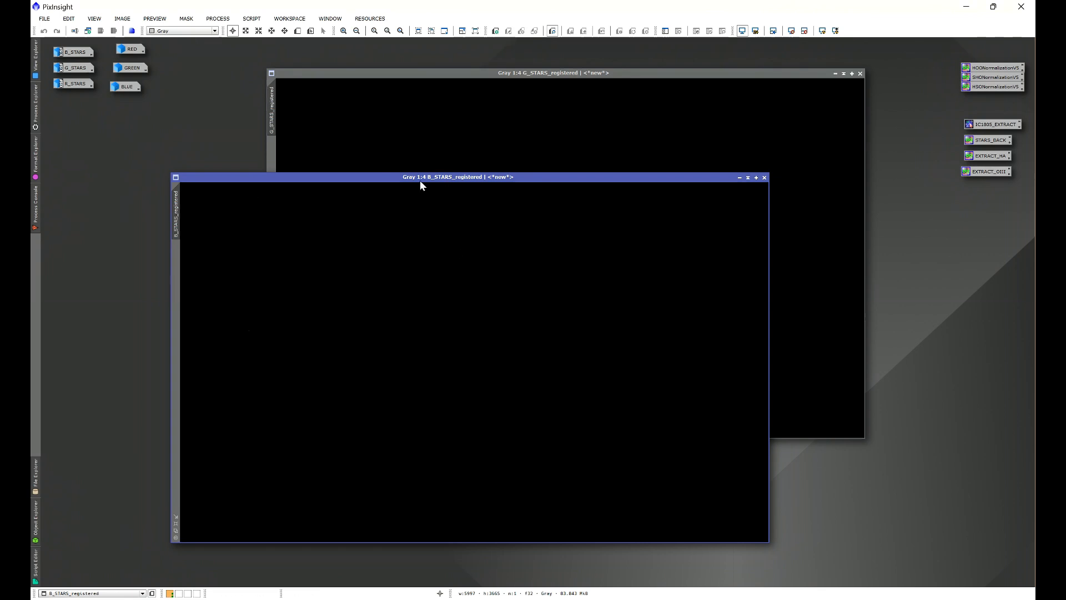
Delete the original unregistered B_STARS and G_STARS image icons together, discarding their unsaved data.
click(533, 91)
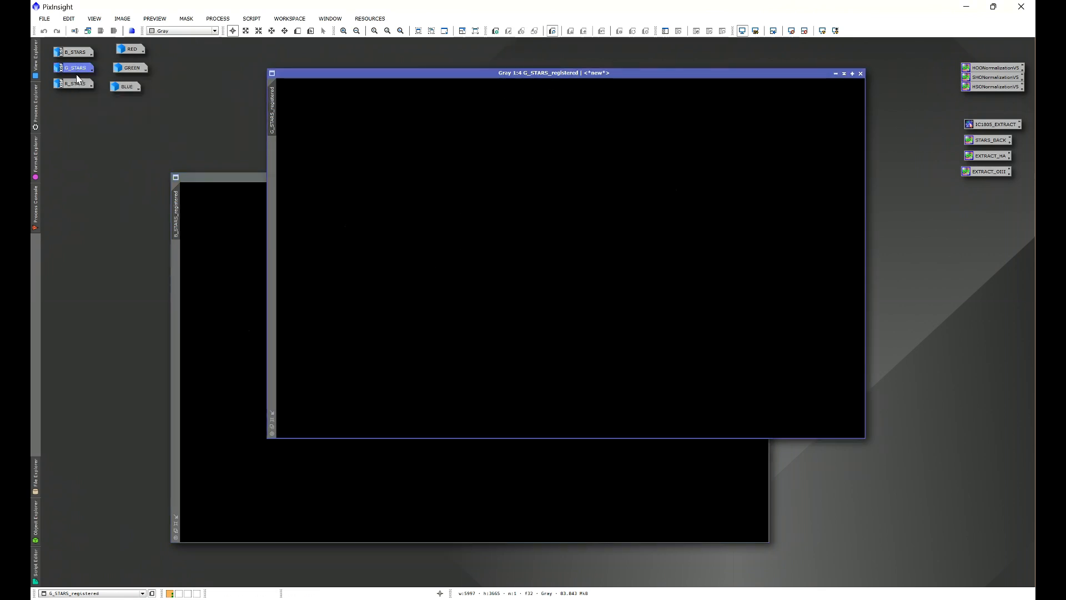
mouse_move(71, 73)
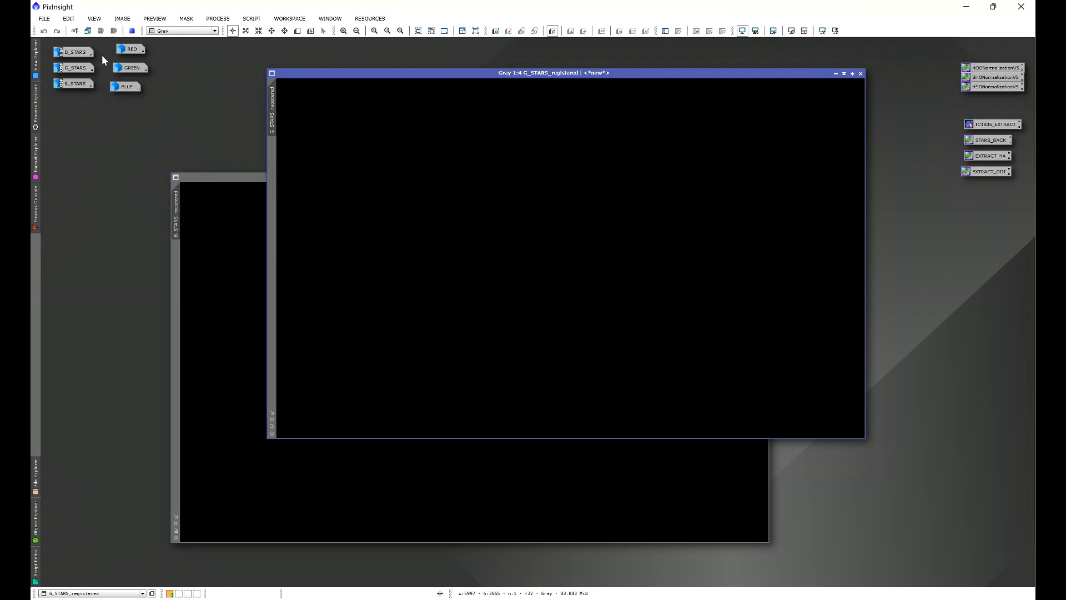
right_click(77, 69)
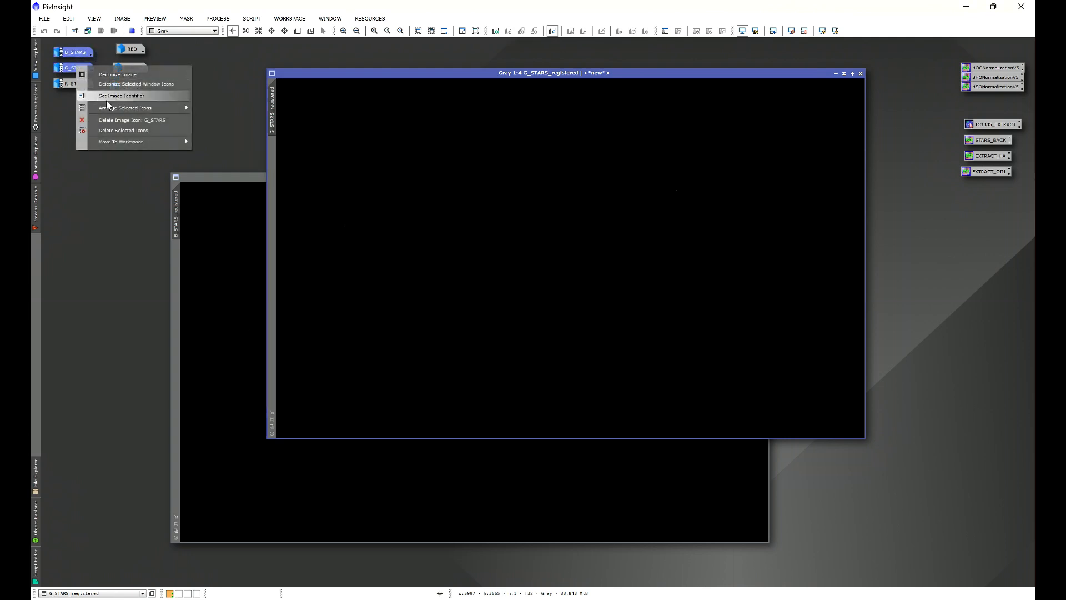
click(109, 131)
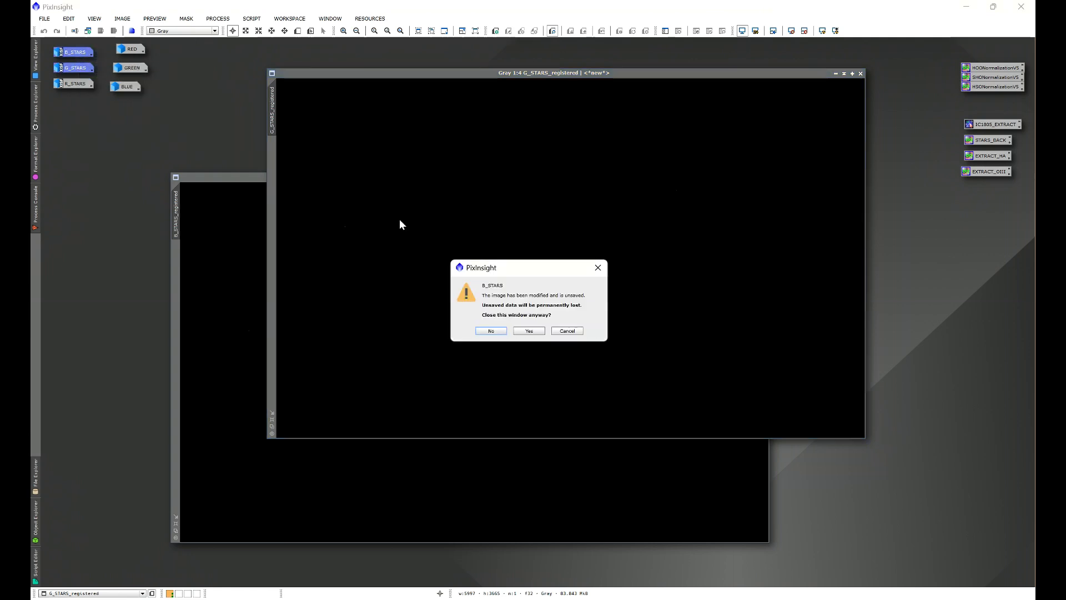
click(529, 332)
click(529, 331)
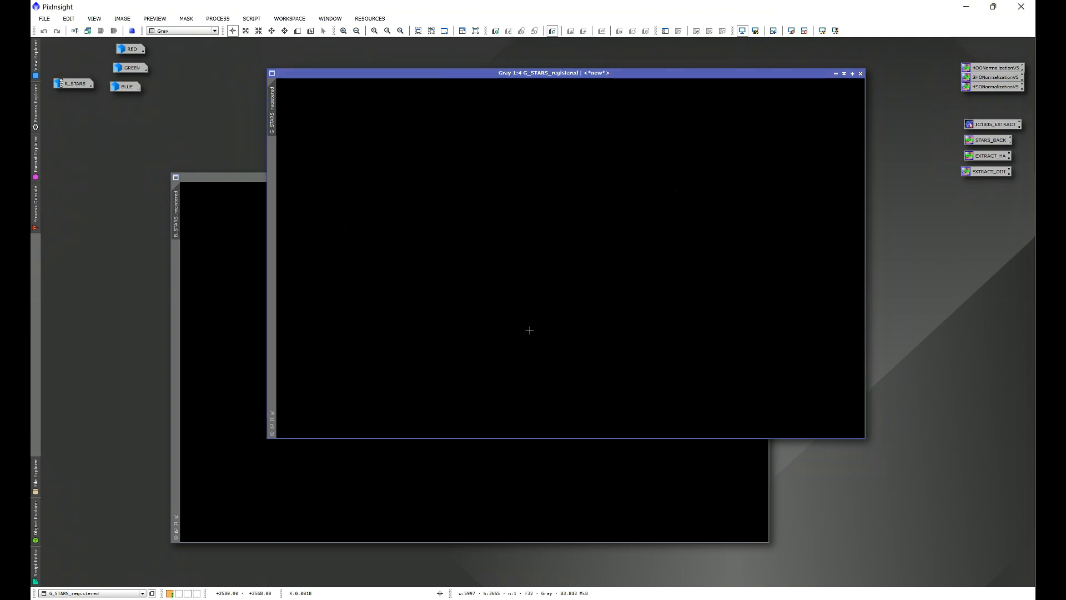
Change the identifier of G_STARS_registered to G_STARS and apply an automatic screen stretch to it.
right_click(522, 204)
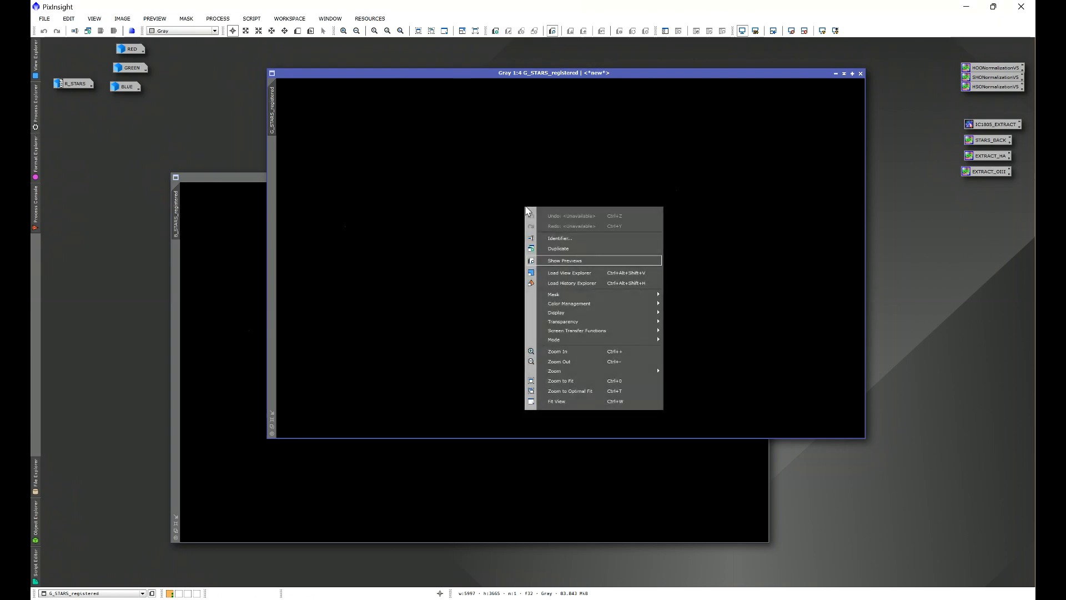
click(571, 241)
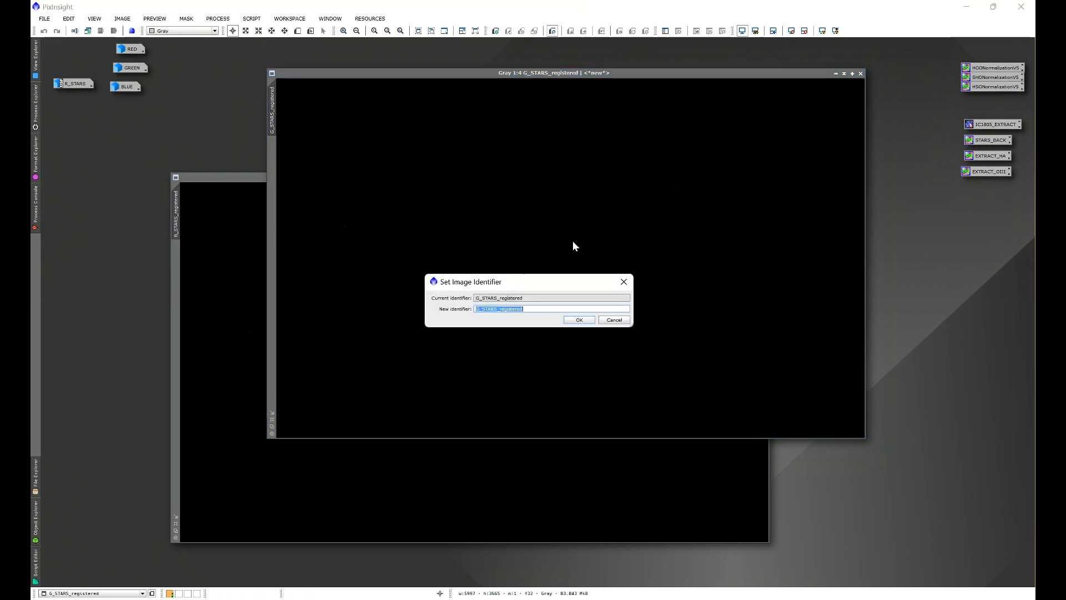
click(525, 309)
click(579, 320)
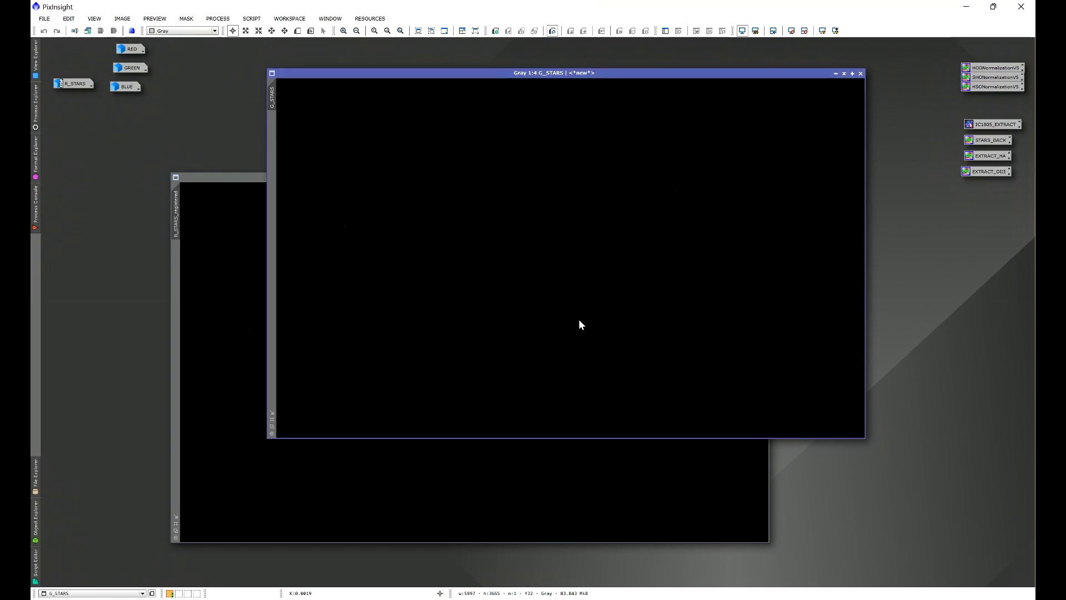
click(755, 30)
Change the identifier of B_STARS_registered to B_STARS and apply an automatic screen stretch to it.
click(474, 495)
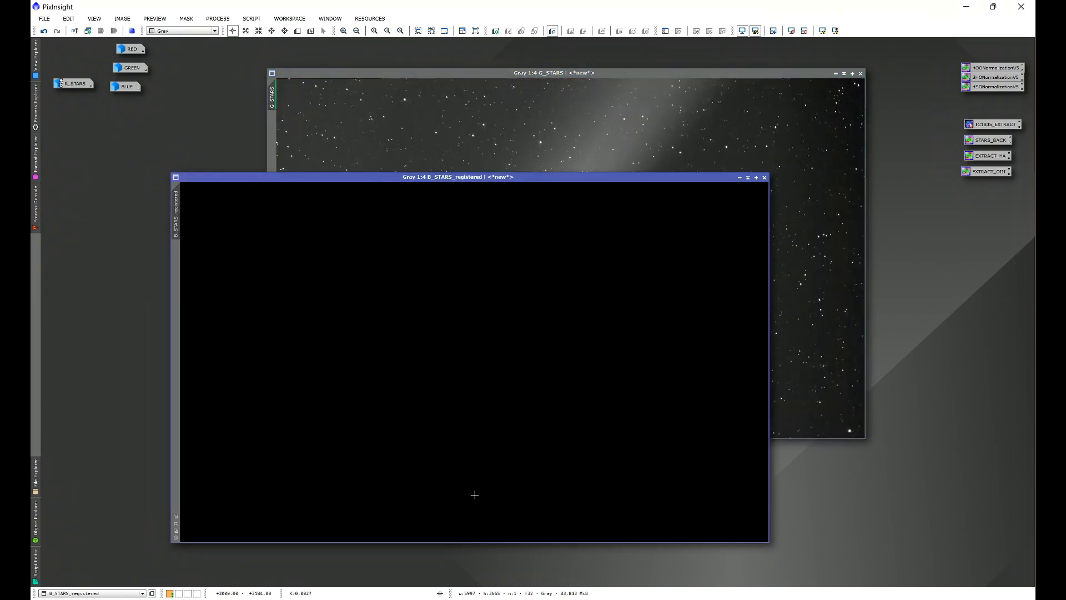
right_click(505, 357)
click(537, 388)
click(522, 308)
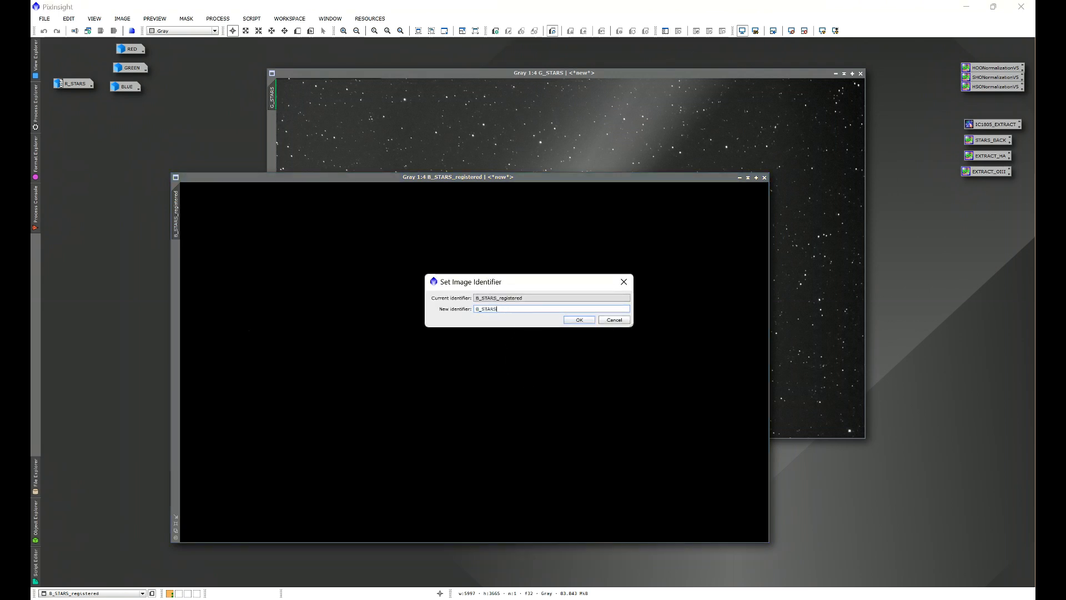
click(577, 320)
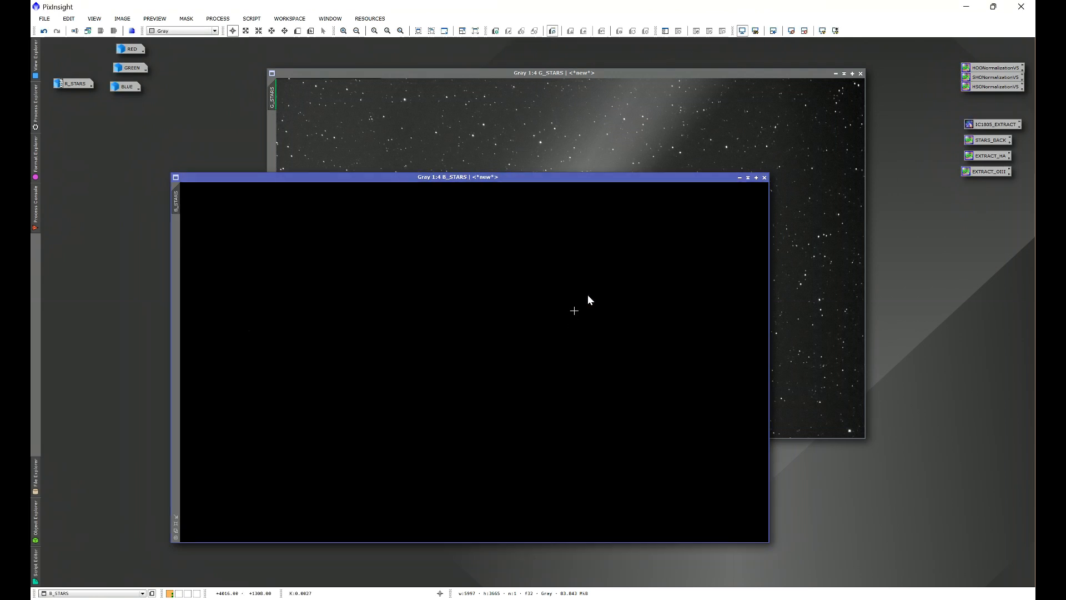
click(757, 32)
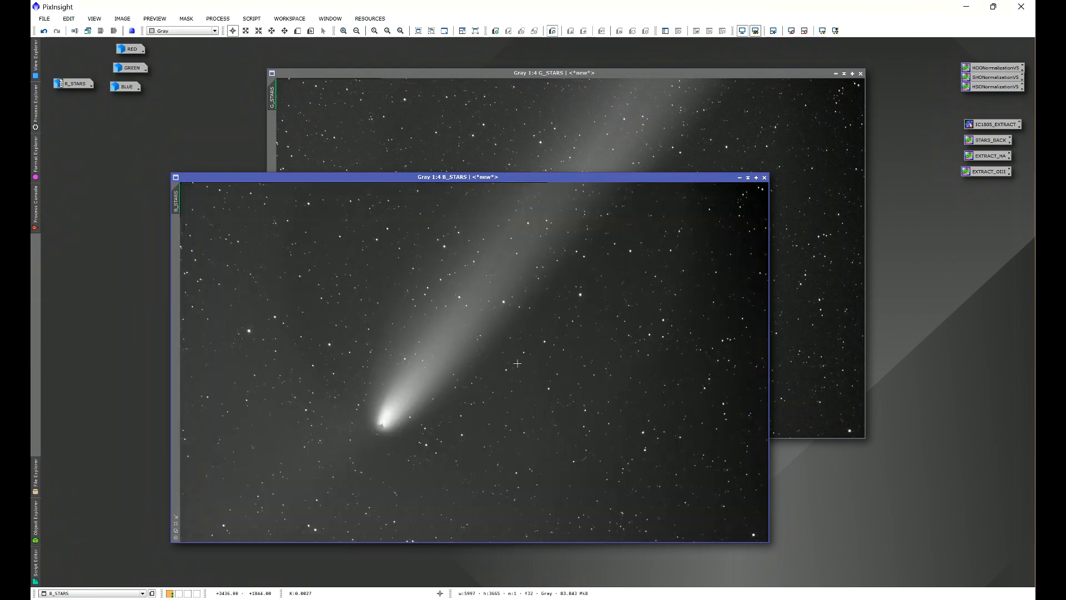
Examine the left edge of the G_STARS image at pixel level for an empty registration border.
scroll(246, 359, down, 1)
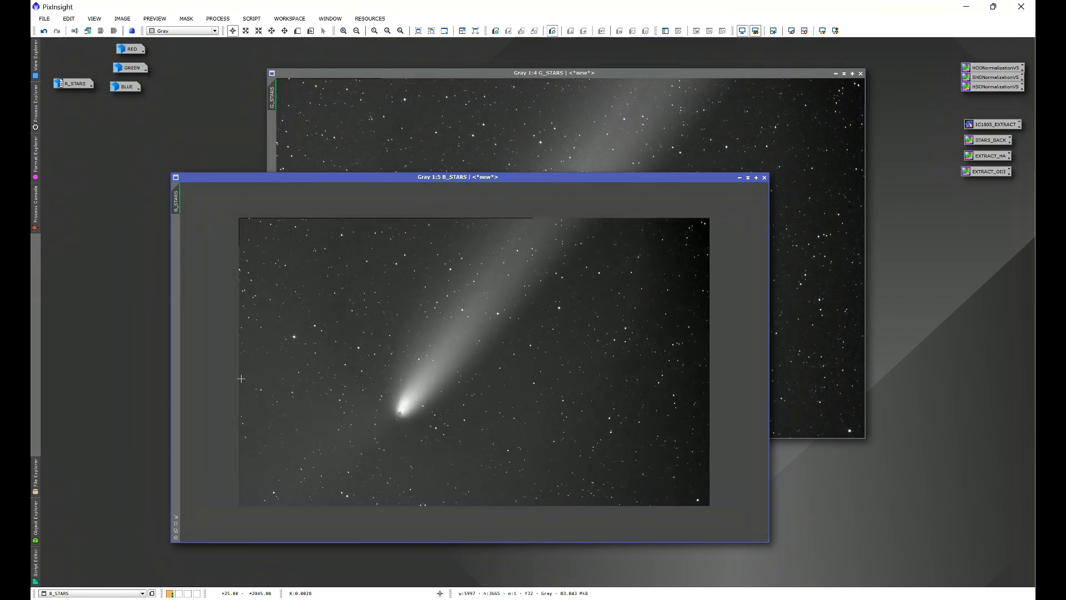
click(447, 73)
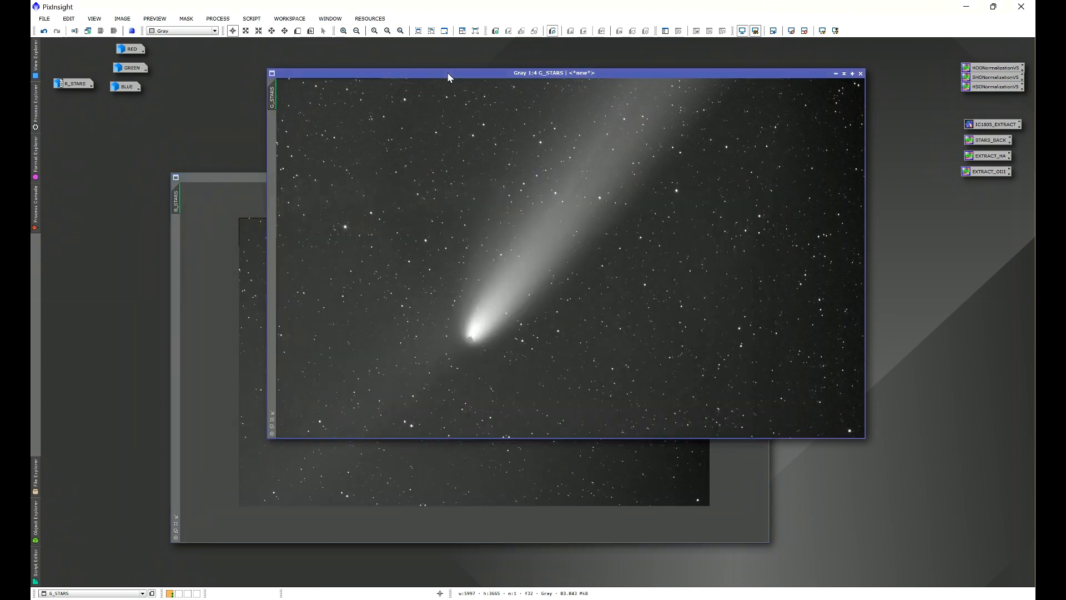
scroll(374, 203, down, 1)
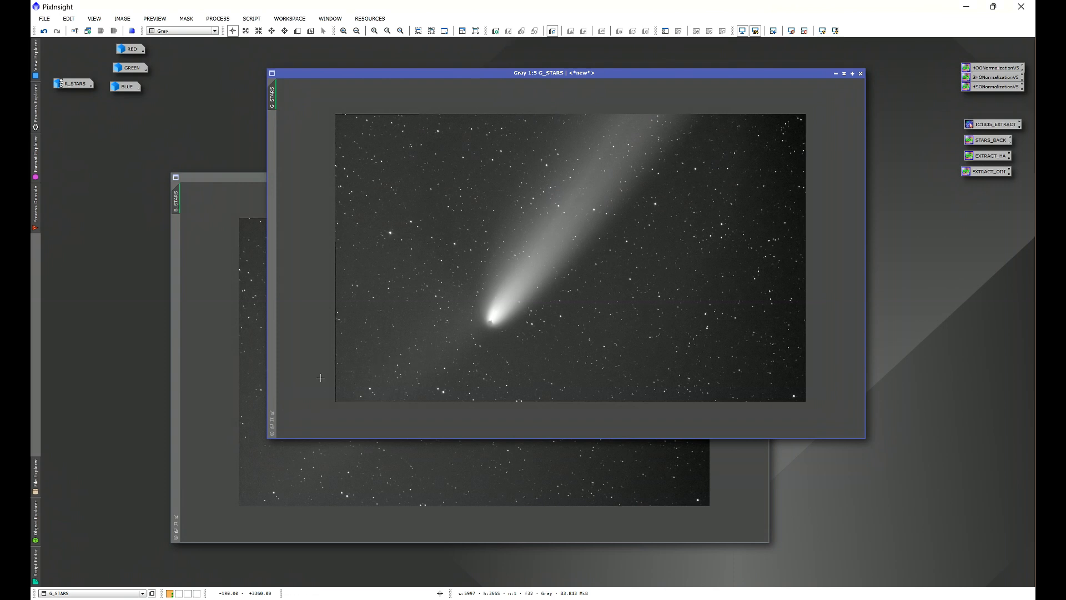
scroll(321, 380, up, 5)
scroll(320, 377, up, 1)
drag(332, 434, 278, 435)
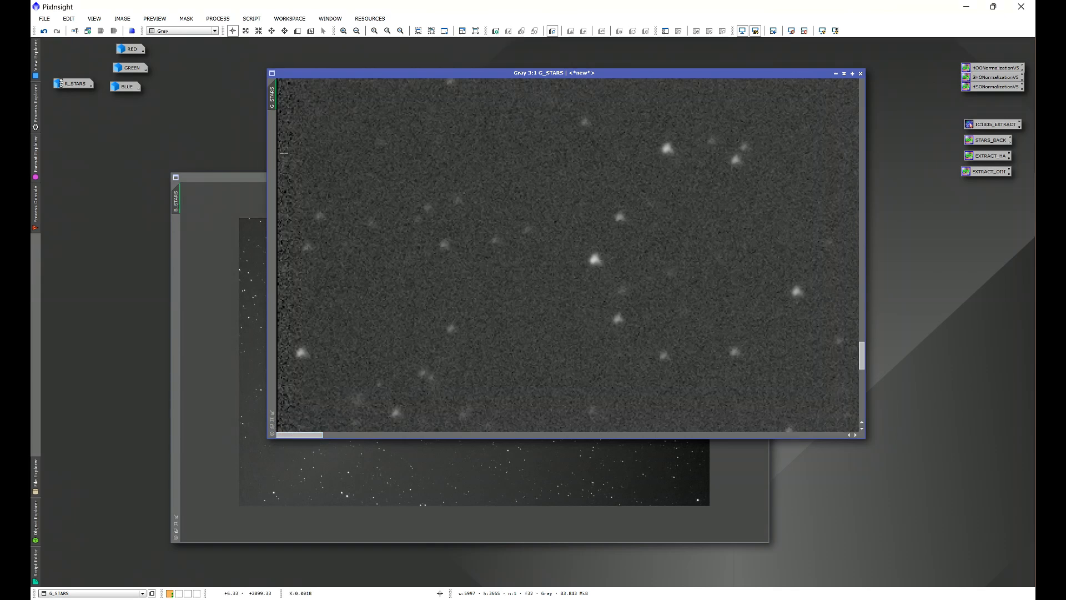
scroll(285, 346, up, 11)
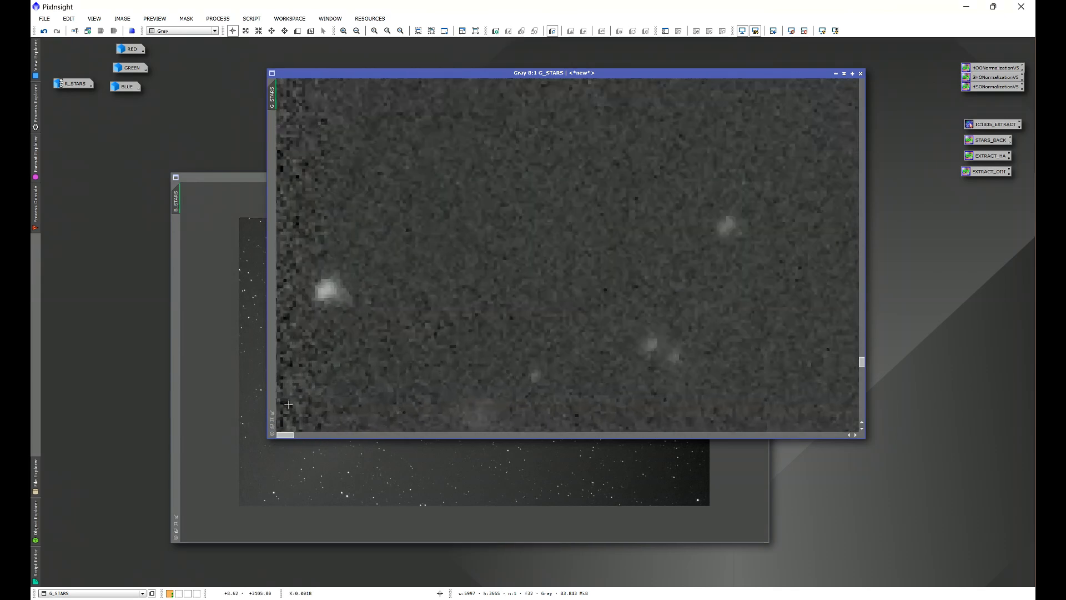
drag(284, 434, 281, 435)
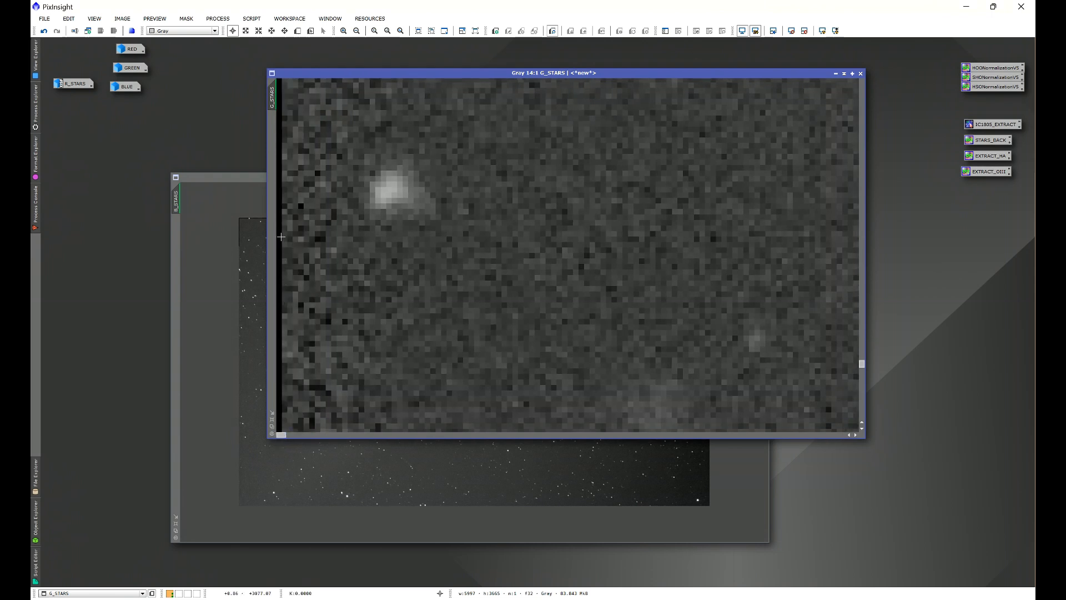
Examine the top and left edges of B_STARS at pixel level for empty registration borders, and return both star images to full view.
click(254, 178)
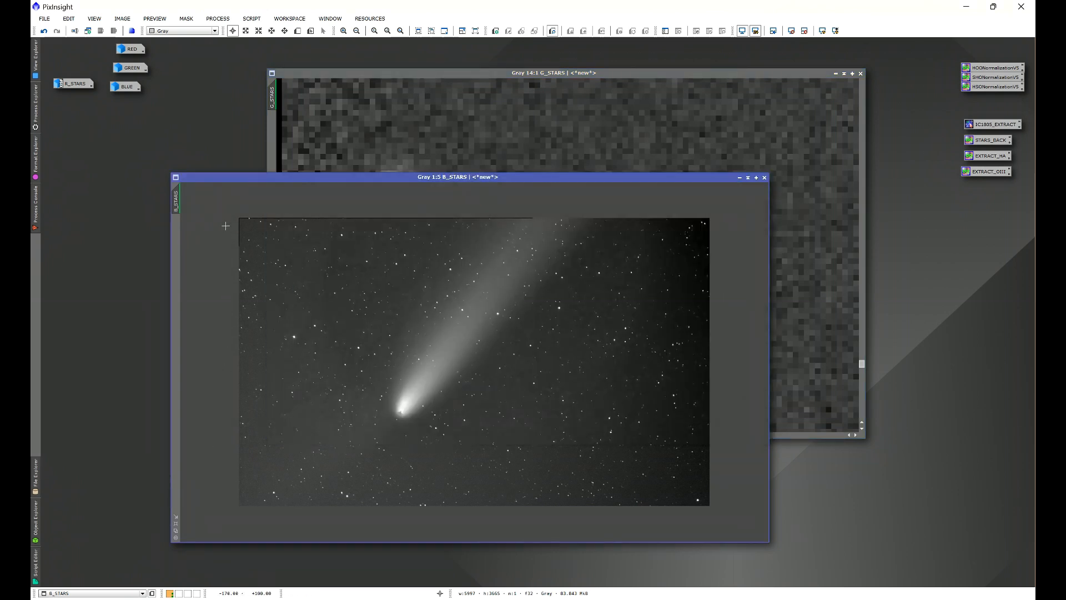
scroll(646, 234, up, 15)
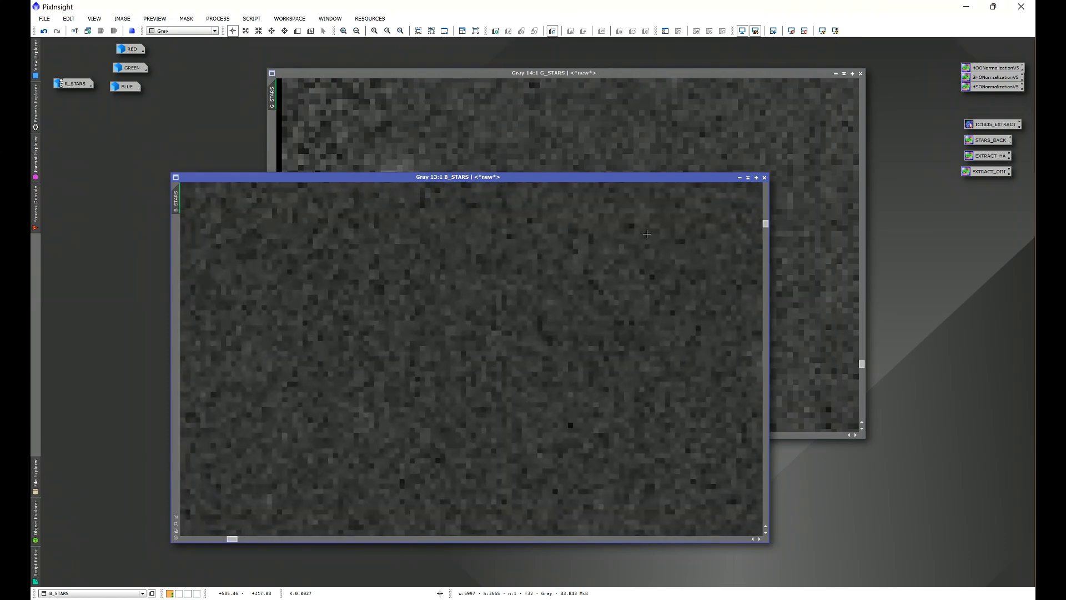
drag(765, 224, 765, 186)
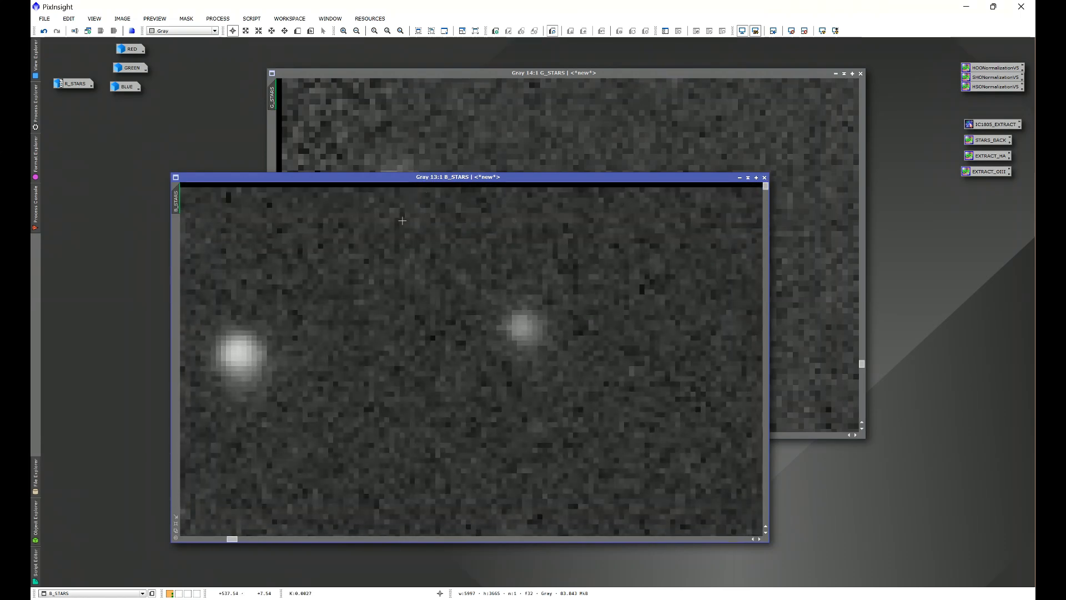
drag(232, 538, 175, 536)
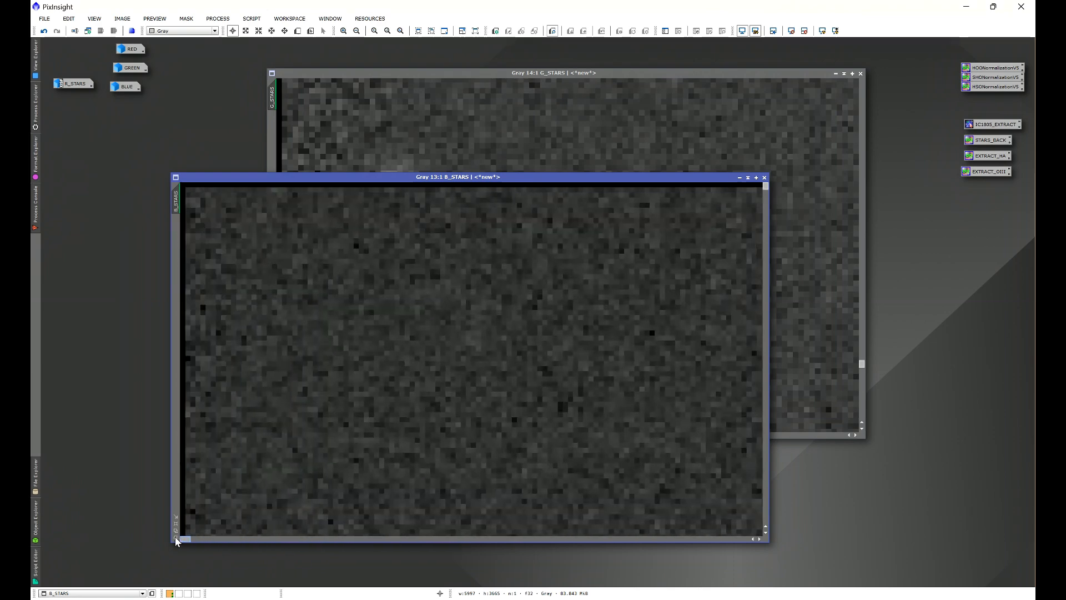
drag(181, 317, 181, 339)
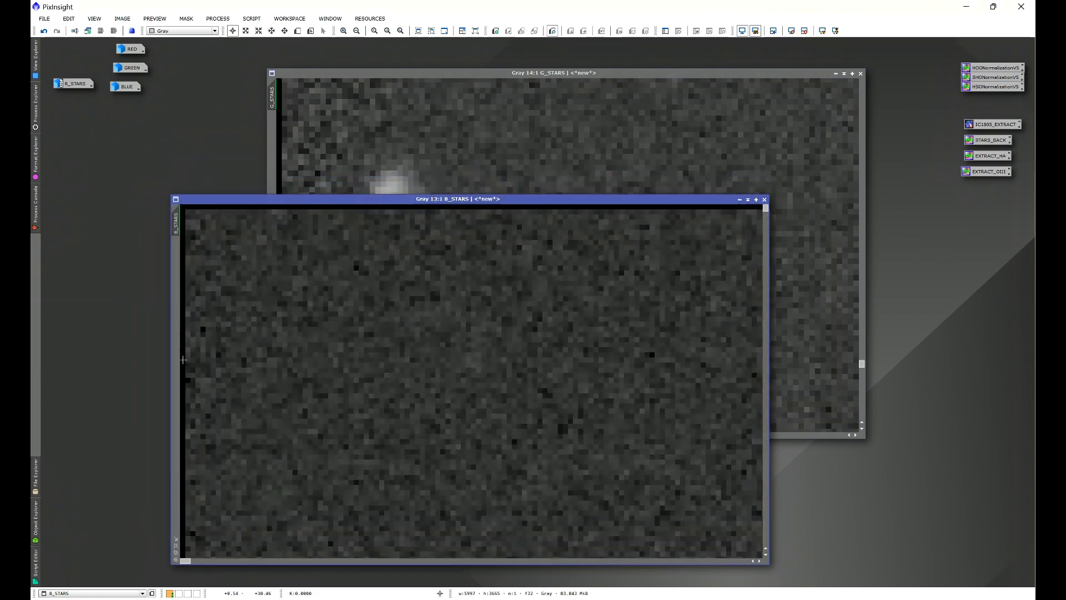
scroll(410, 431, down, 15)
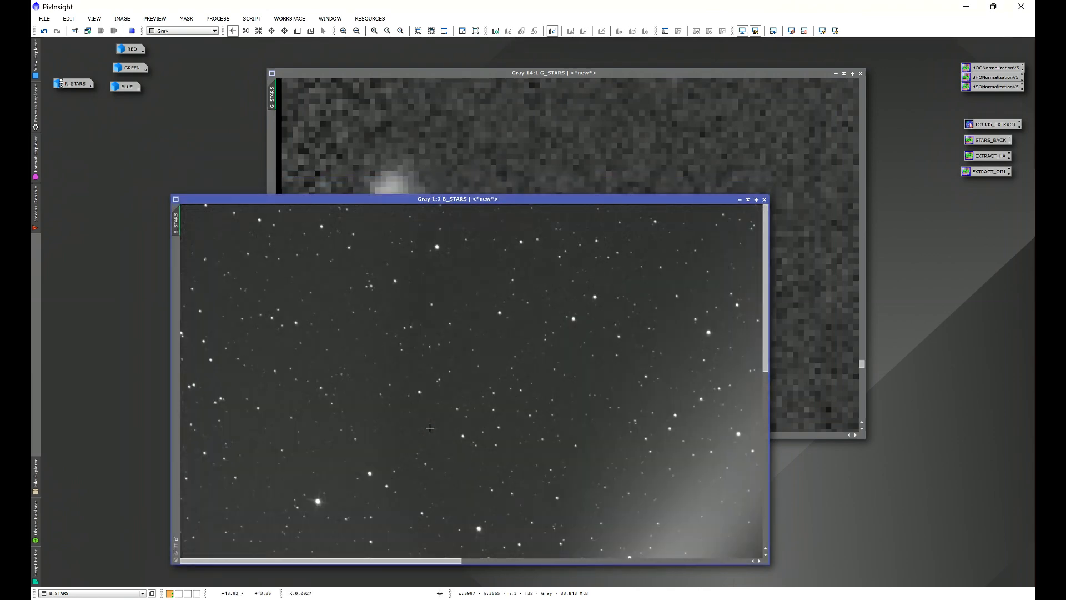
click(654, 74)
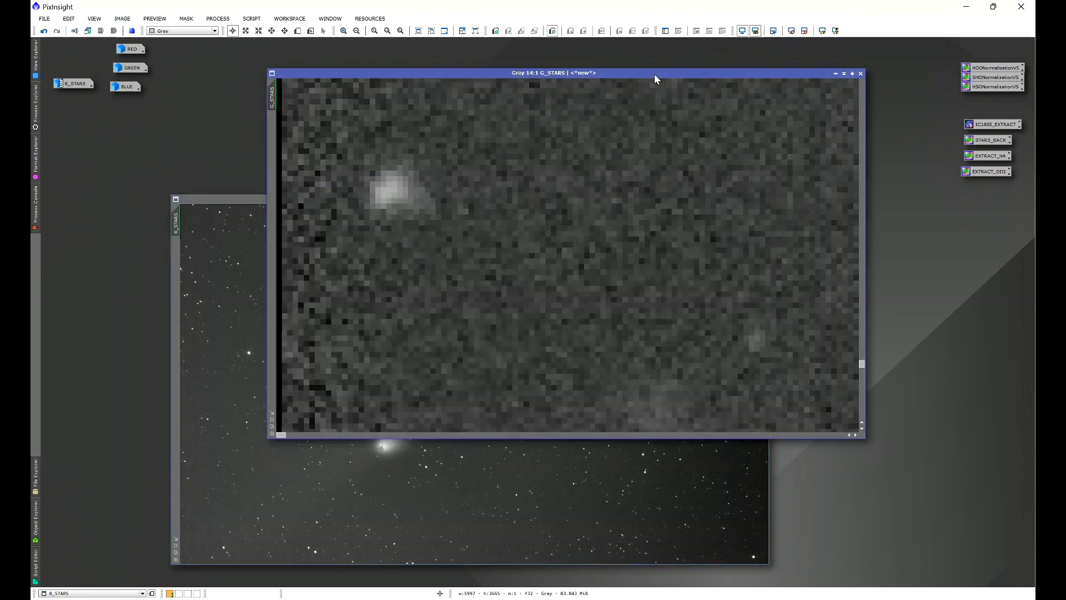
scroll(627, 226, down, 15)
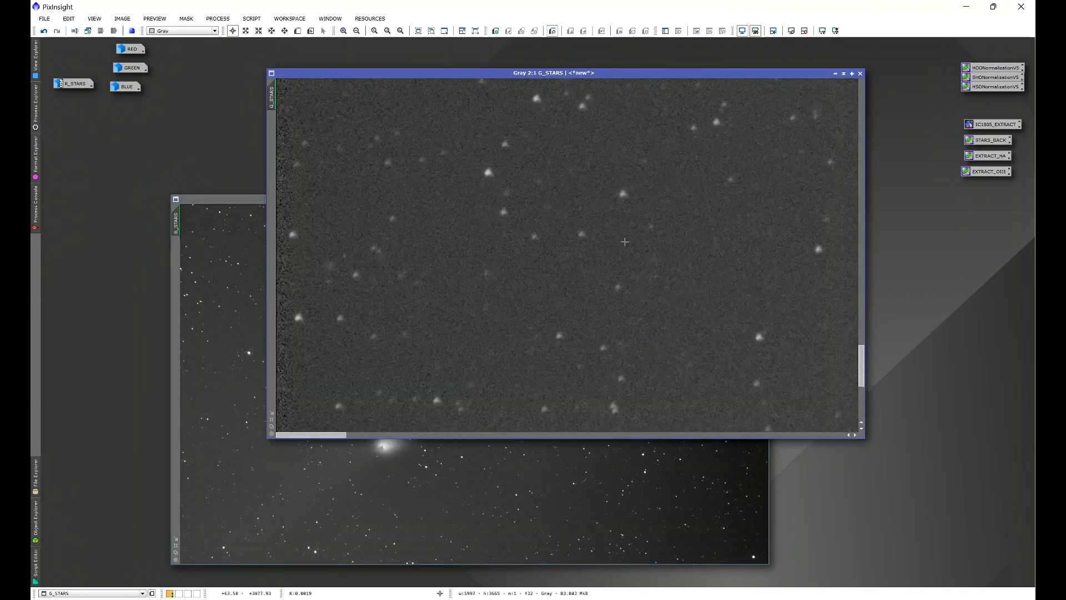
scroll(625, 241, down, 2)
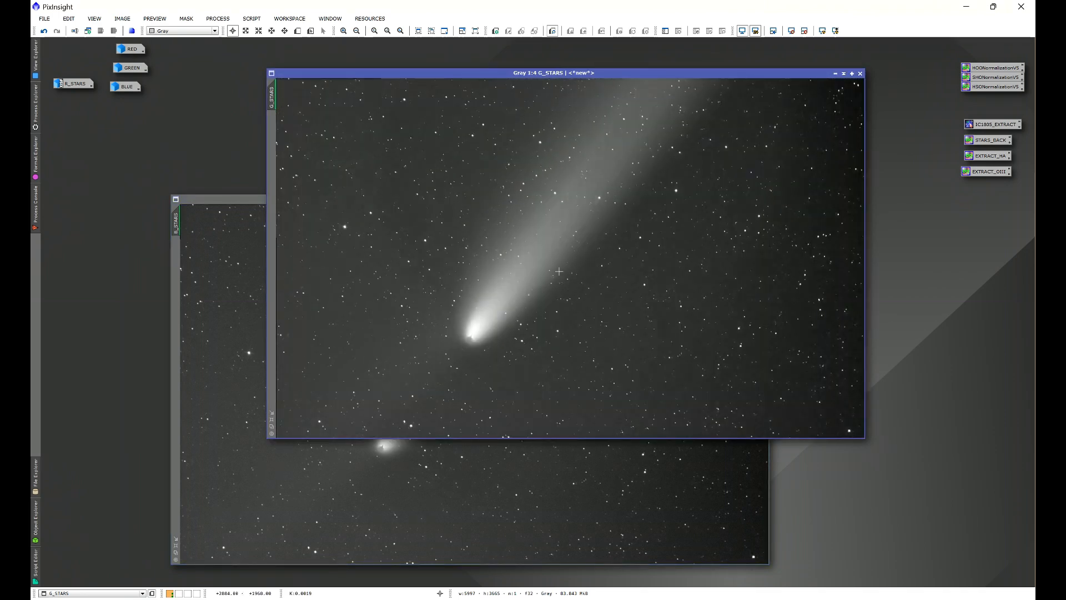
Start DynamicCrop on B_STARS and draw a crop frame of about 5948 × 3624 px over nearly the whole image.
click(237, 200)
drag(366, 200, 315, 150)
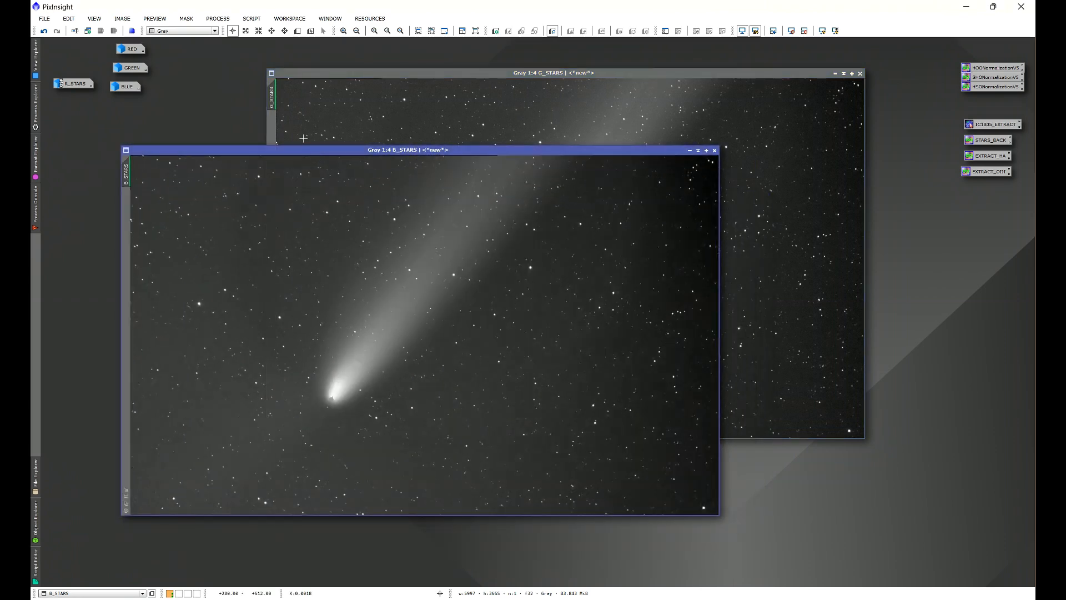
click(217, 18)
mouse_move(237, 32)
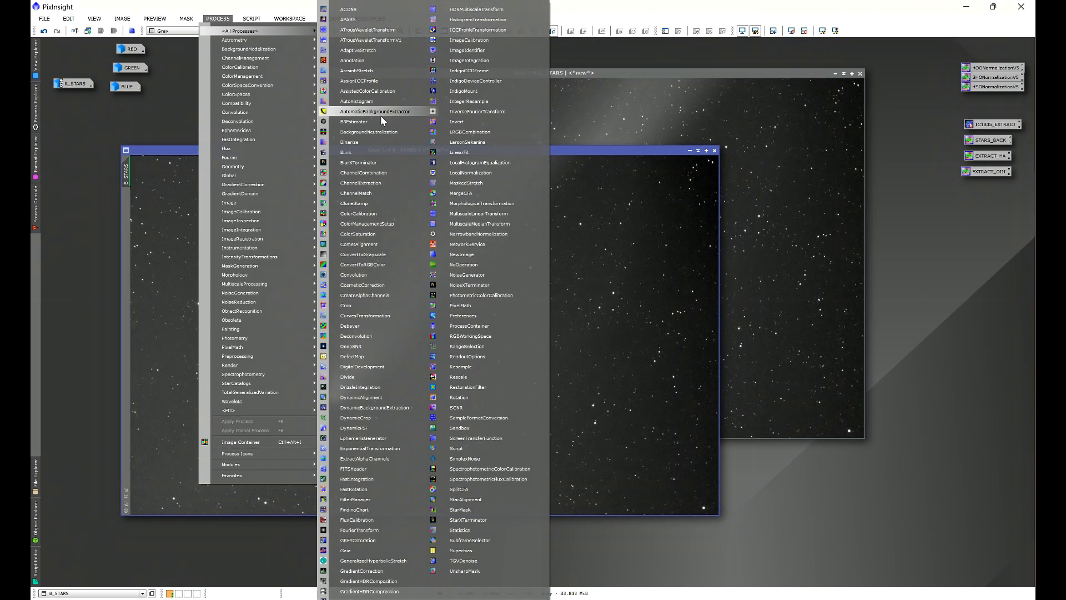
click(377, 417)
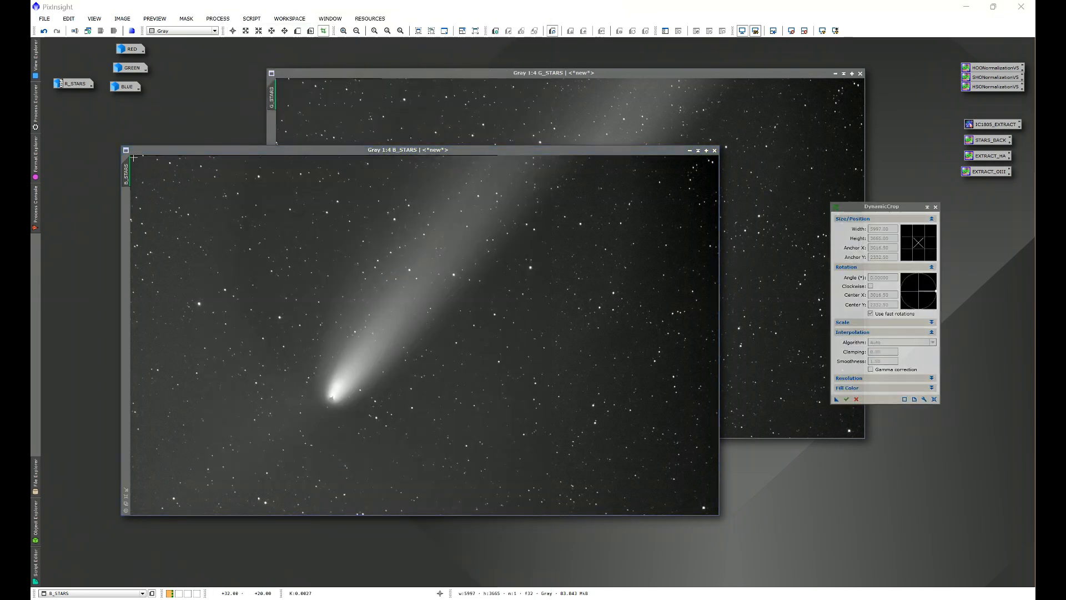
drag(134, 158, 717, 514)
Extend the crop frame's right and top edges close to the B_STARS image borders, making it about 5967 × 3633 px.
scroll(672, 457, up, 14)
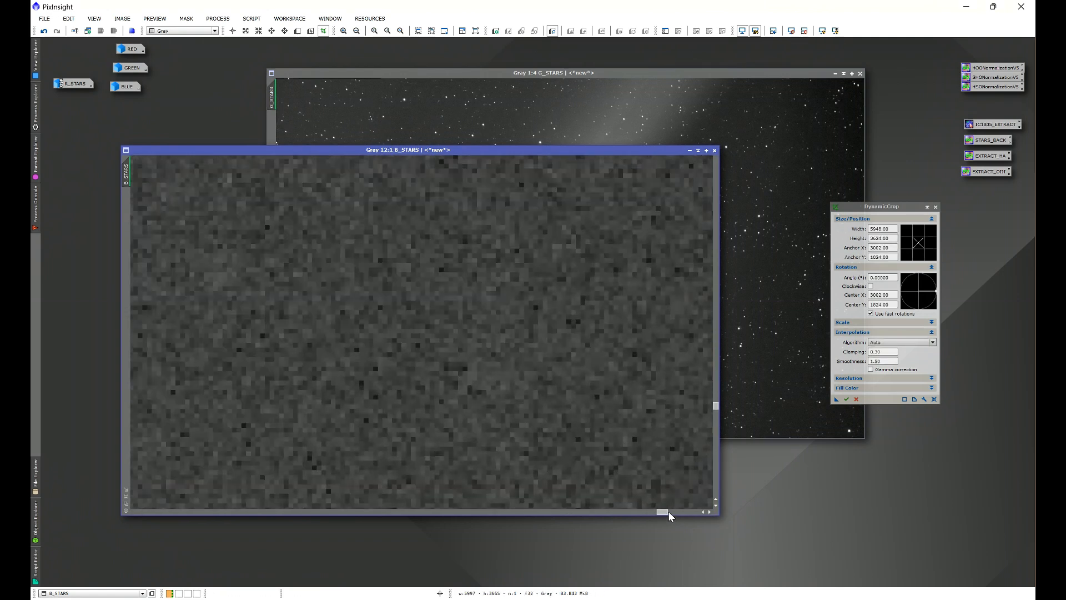
drag(681, 511, 705, 509)
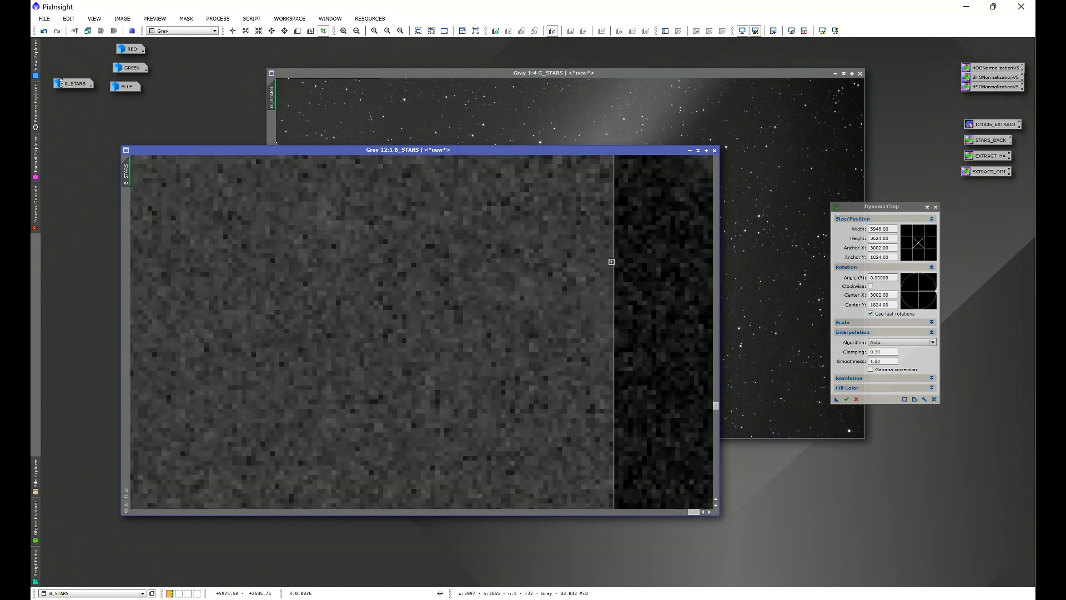
drag(614, 265, 703, 264)
drag(716, 404, 720, 148)
drag(589, 212, 589, 169)
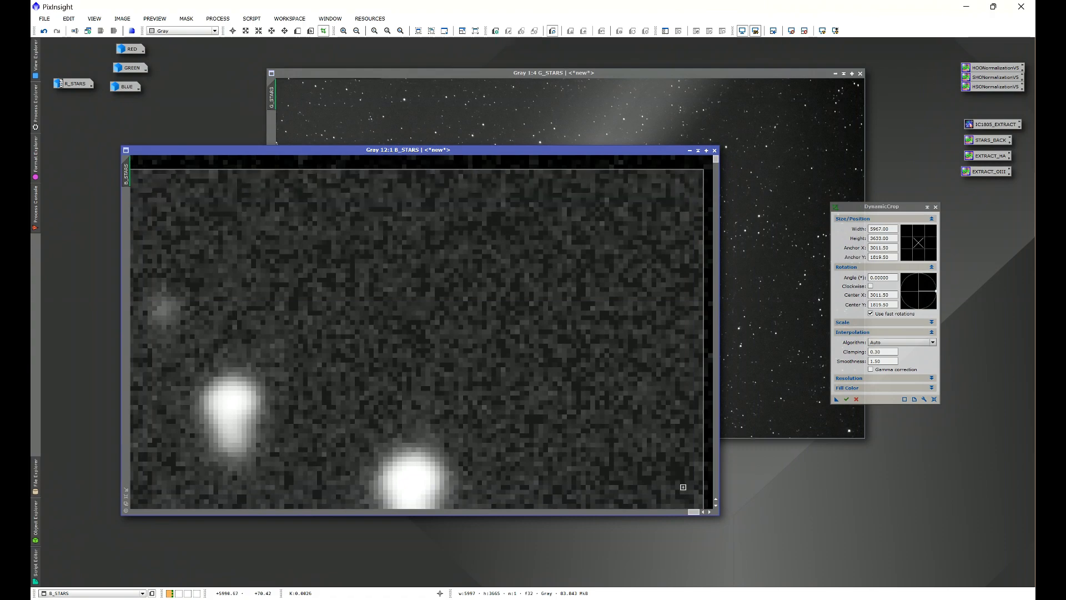
Extend the crop frame's left and bottom edges to just inside the empty border, making it about 5992 × 3660 px.
drag(691, 512, 136, 505)
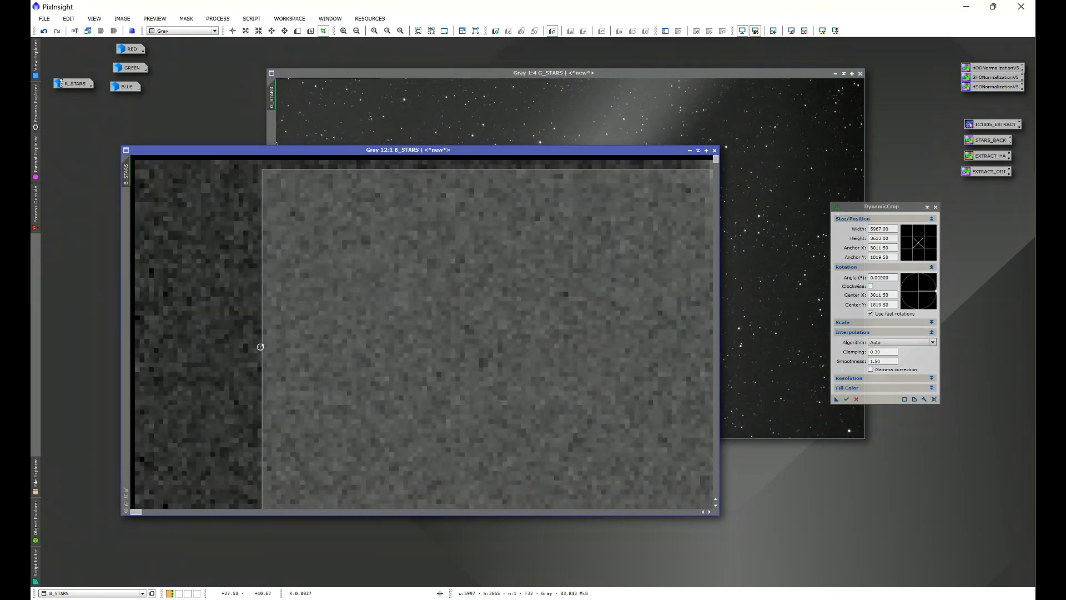
drag(260, 346, 143, 346)
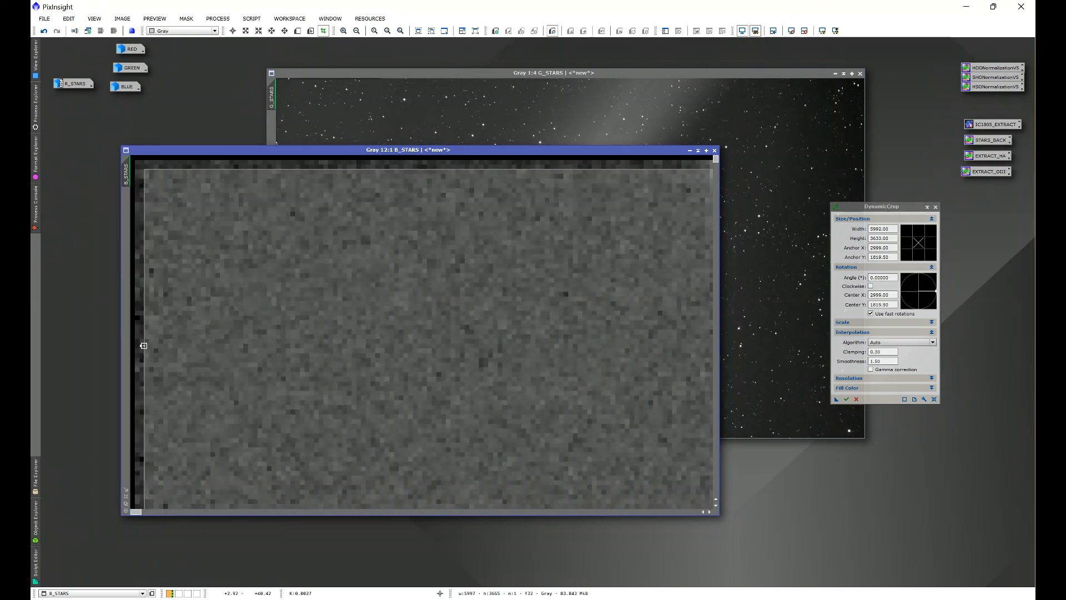
drag(715, 158, 705, 492)
drag(520, 373, 521, 500)
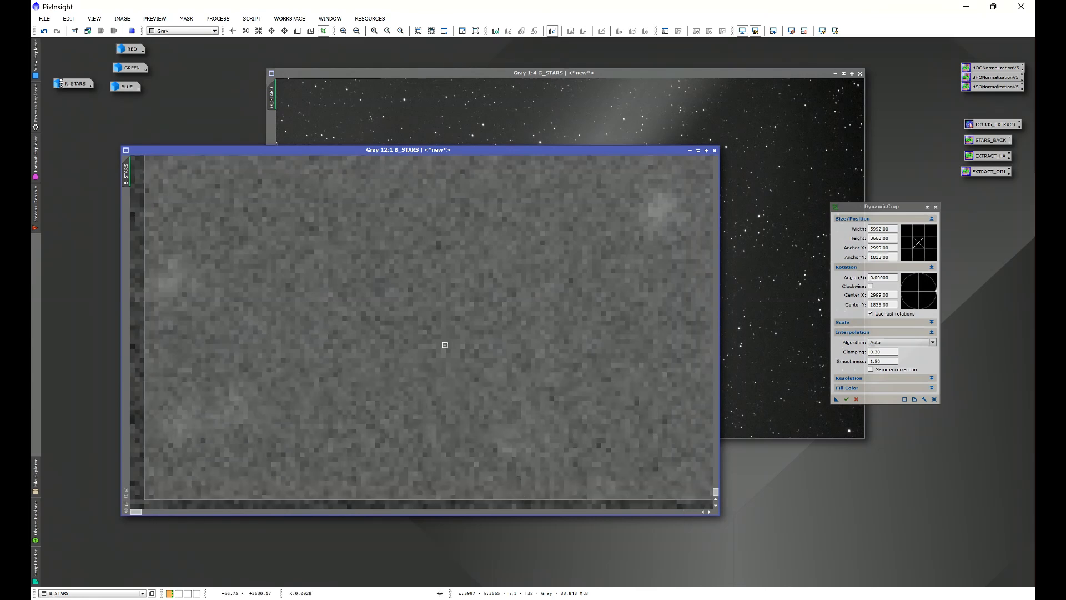
scroll(452, 333, down, 12)
scroll(452, 334, down, 1)
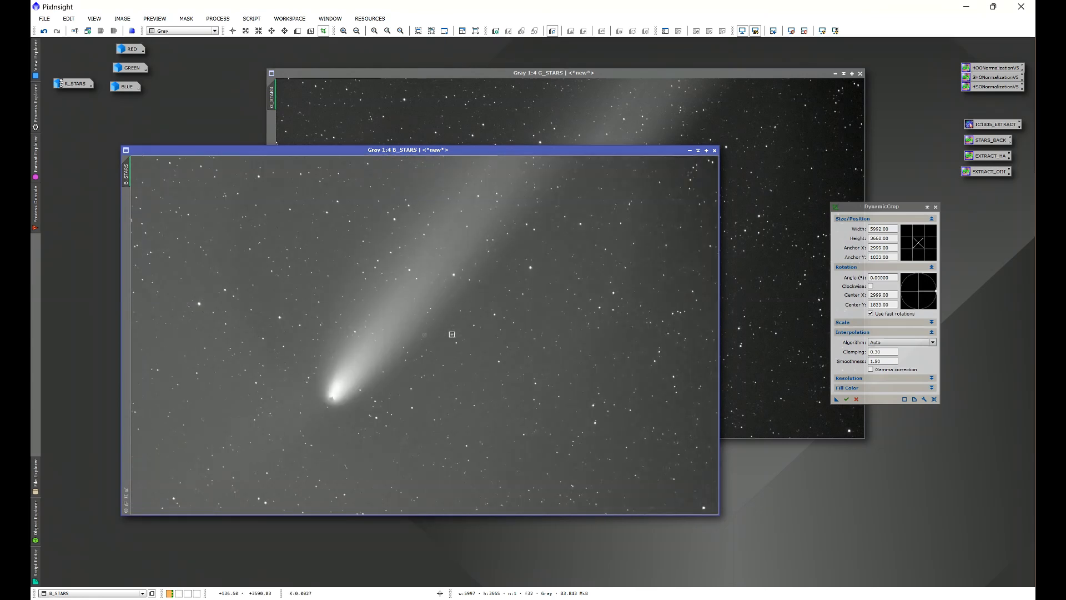
Apply the DynamicCrop instance to G_STARS, minimize that image and place its icon above the R_STARS icon.
click(587, 72)
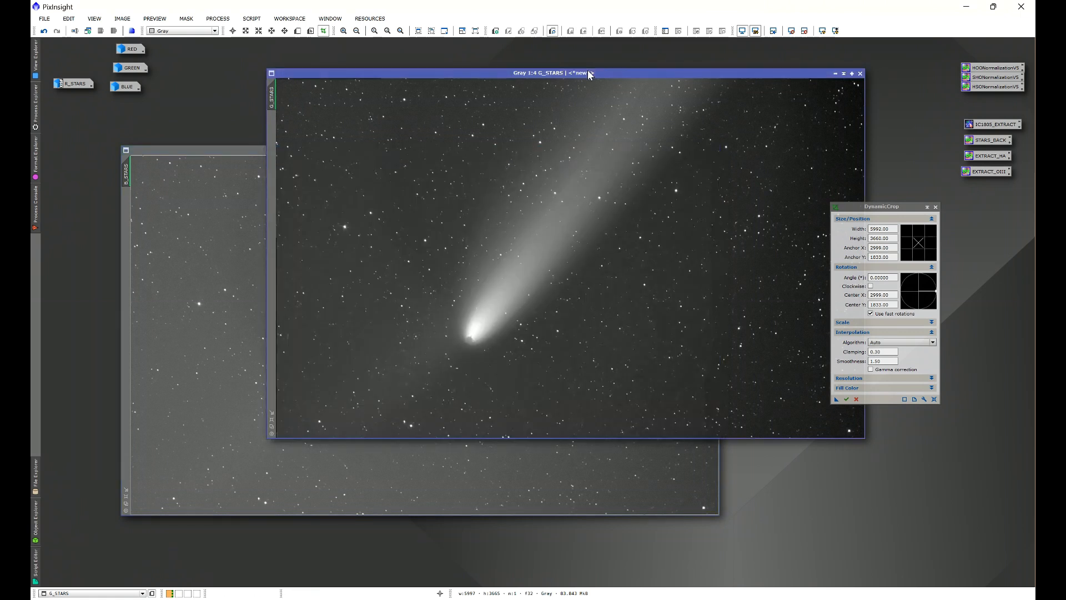
click(835, 400)
double_click(632, 317)
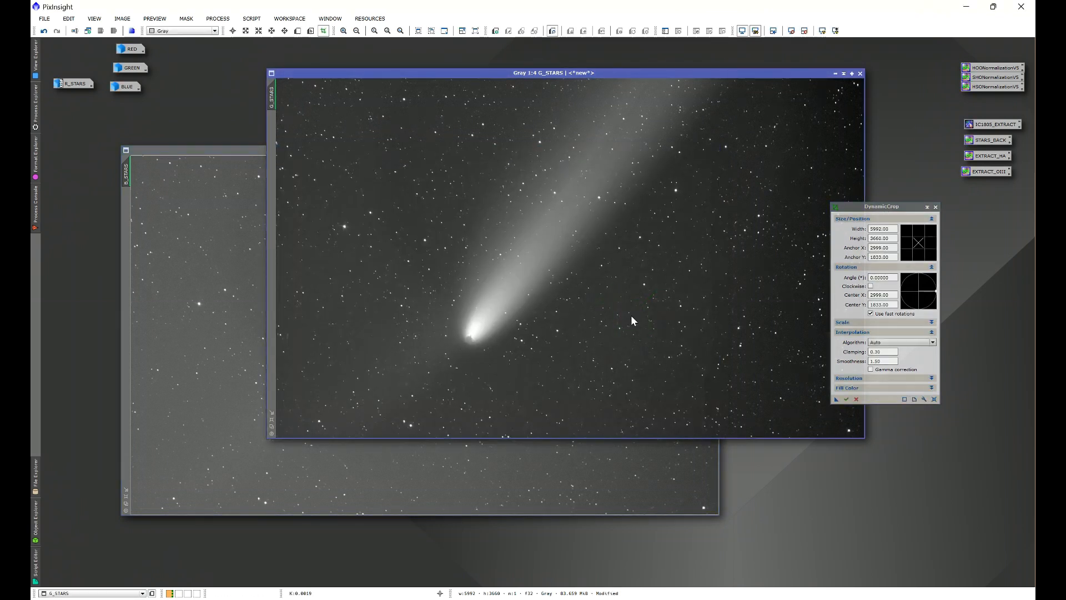
click(835, 73)
drag(578, 259, 71, 75)
Restore the R_STARS image, apply the same DynamicCrop instance to it and minimize it again.
double_click(70, 84)
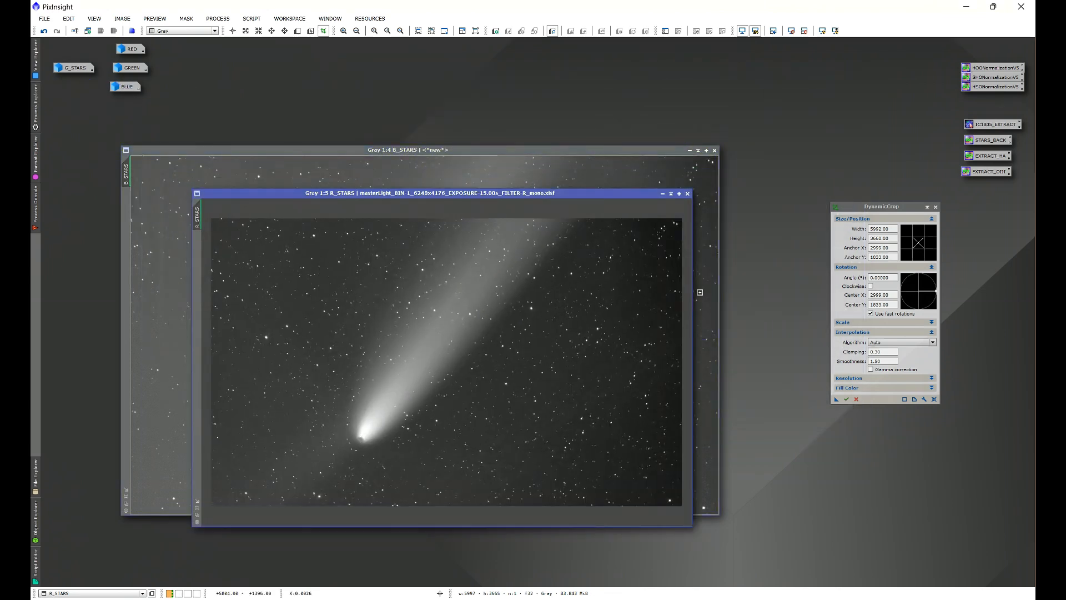
click(520, 397)
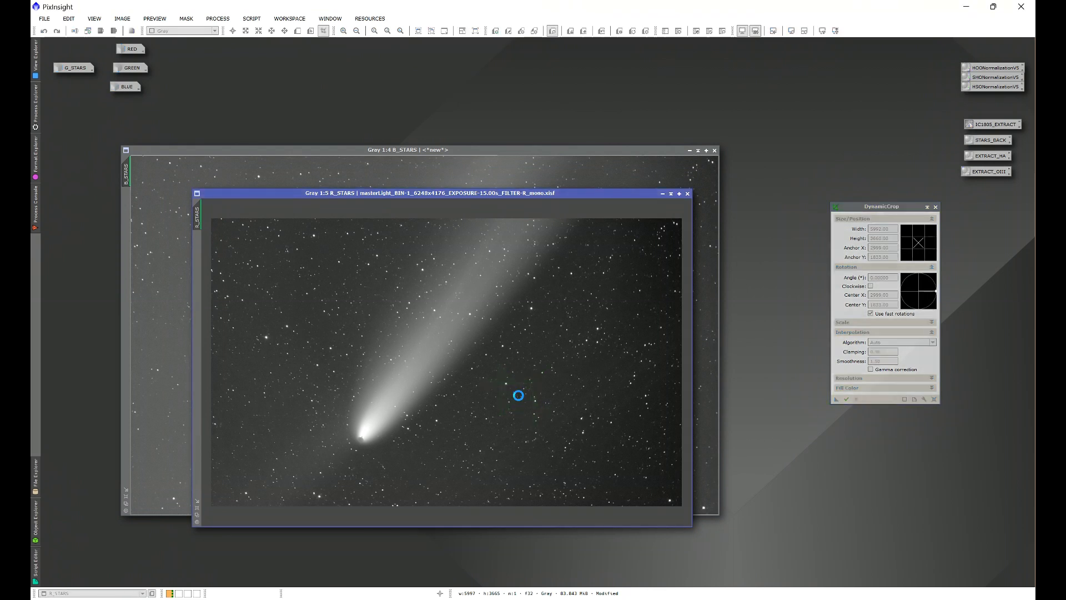
click(663, 194)
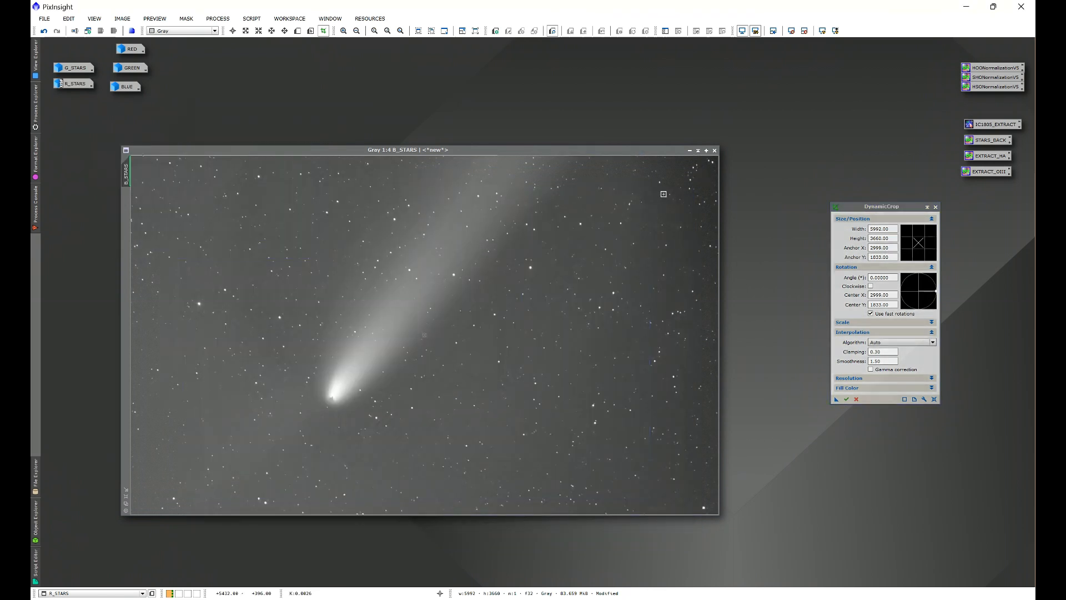
Restore the RED comet image, apply the same DynamicCrop instance to it and minimize it again.
double_click(129, 49)
drag(837, 399, 619, 349)
click(699, 116)
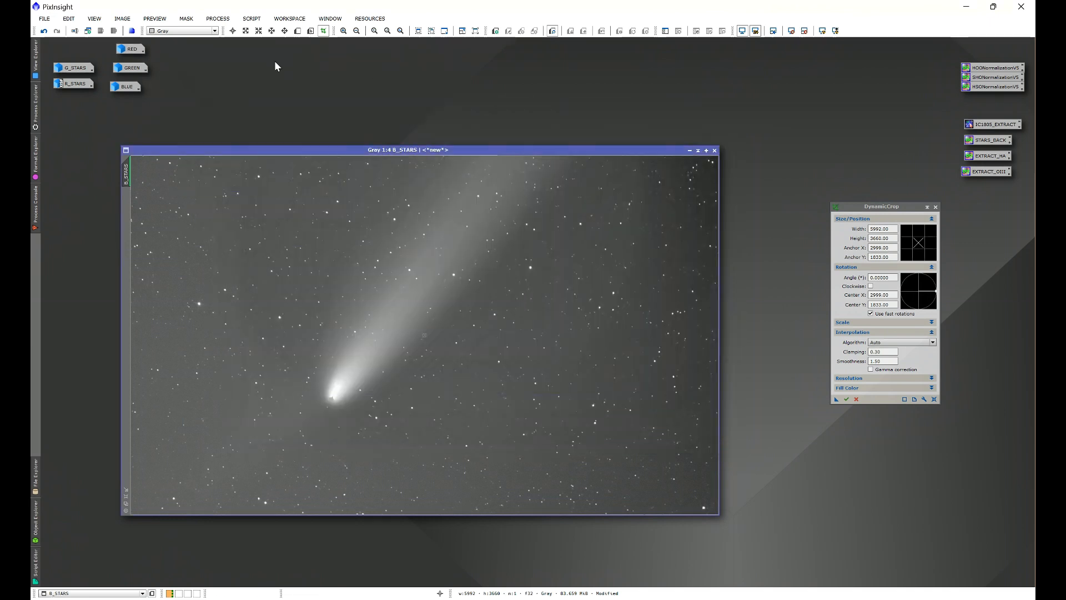
Restore the GREEN and BLUE comet images in turn, apply the same DynamicCrop instance to each and minimize them again.
double_click(128, 66)
drag(837, 399, 595, 369)
click(677, 183)
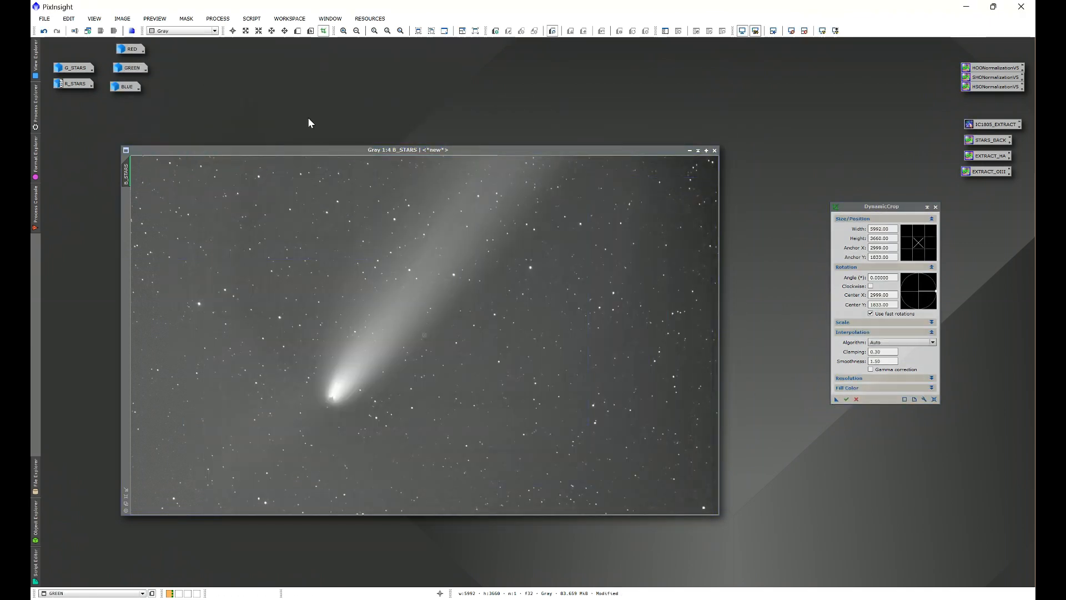
double_click(130, 87)
drag(837, 399, 622, 289)
click(677, 79)
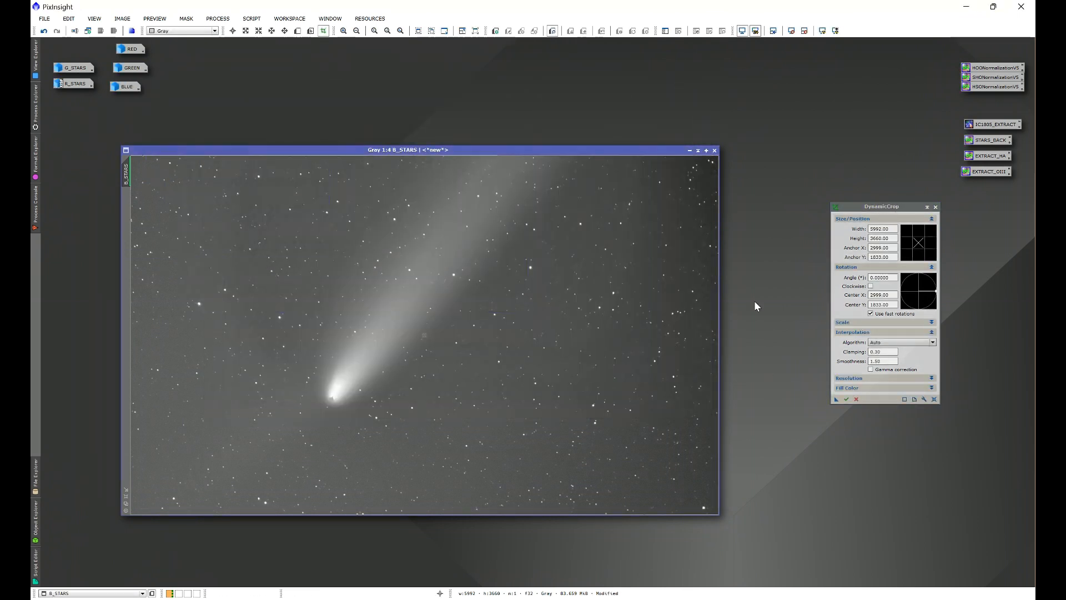
Execute the crop on B_STARS, minimize that image and place its icon above the G_STARS icon.
click(846, 398)
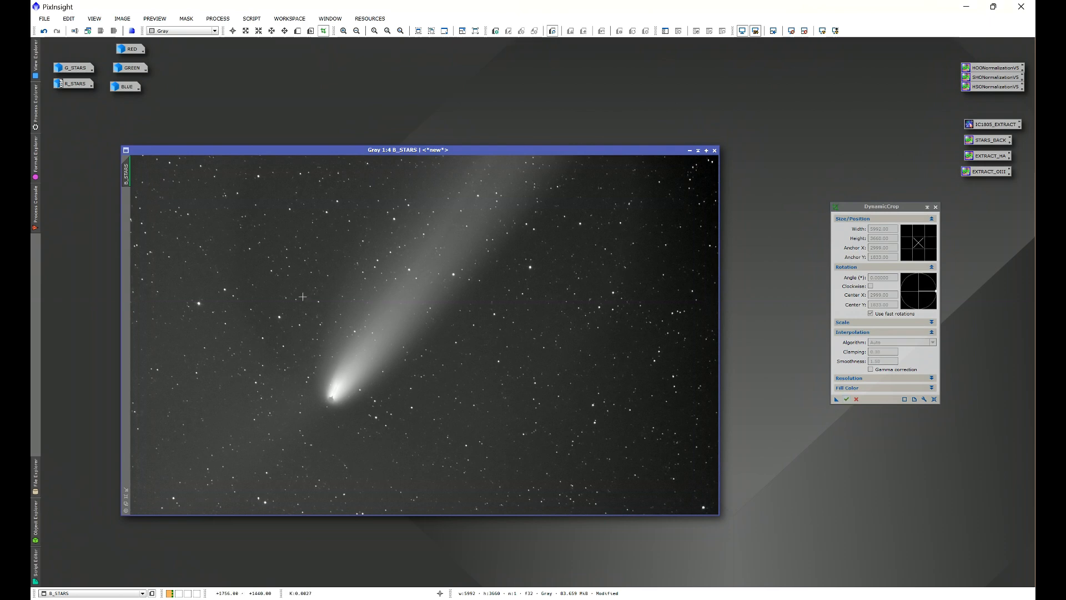
scroll(303, 296, down, 2)
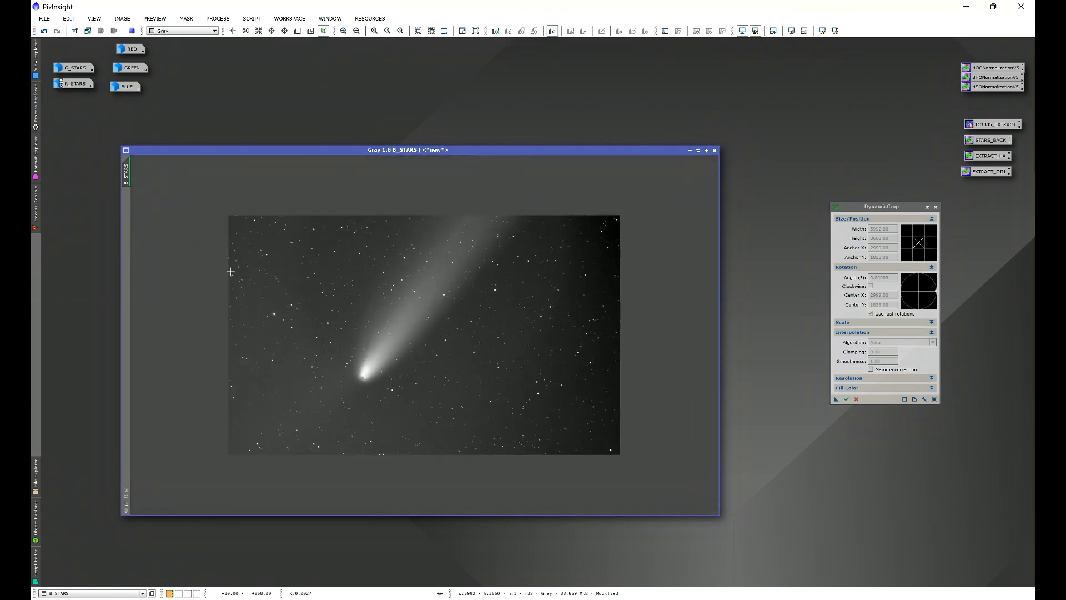
scroll(224, 227, up, 12)
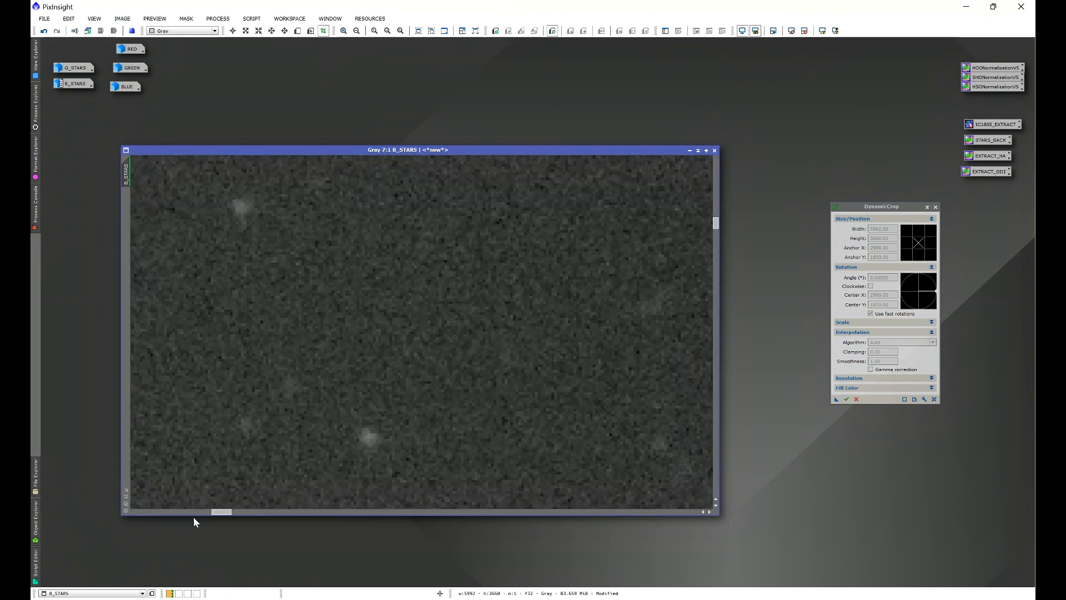
drag(221, 512, 136, 509)
drag(716, 225, 720, 161)
drag(140, 514, 722, 322)
scroll(636, 240, down, 9)
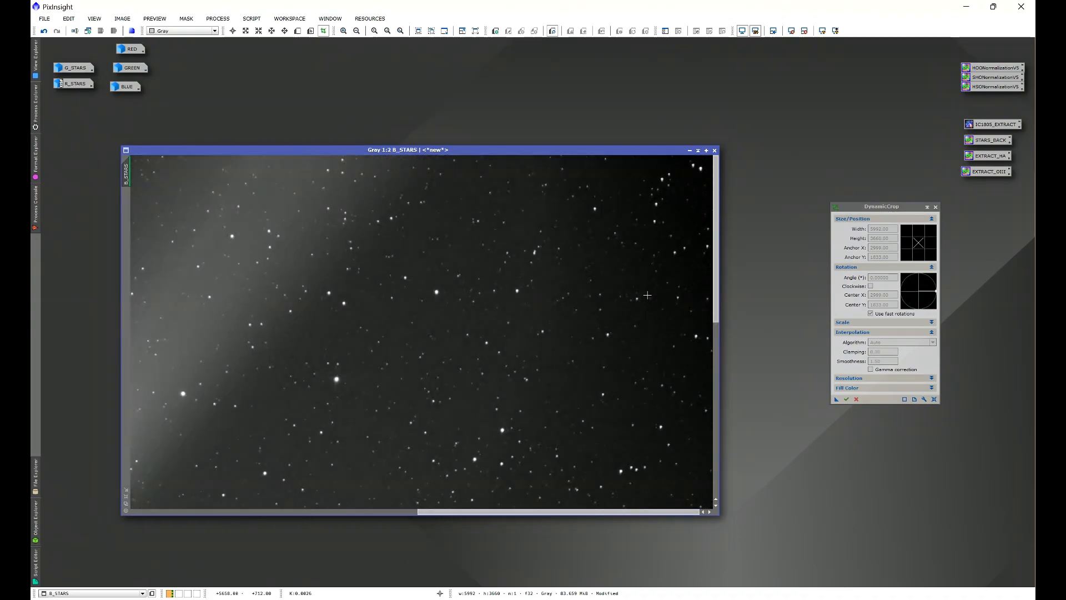
click(689, 150)
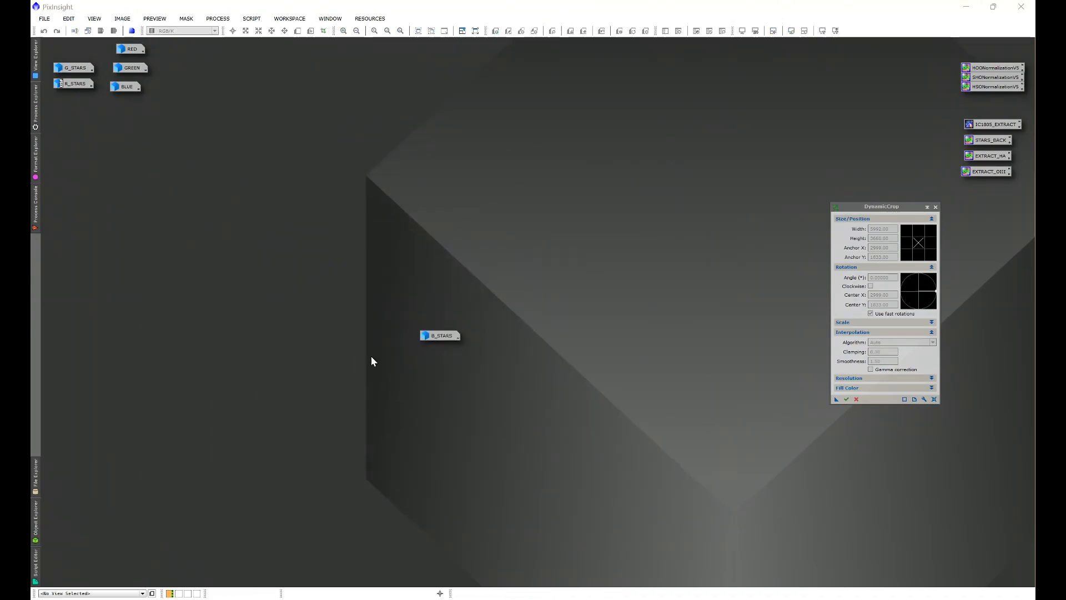
drag(442, 335, 72, 58)
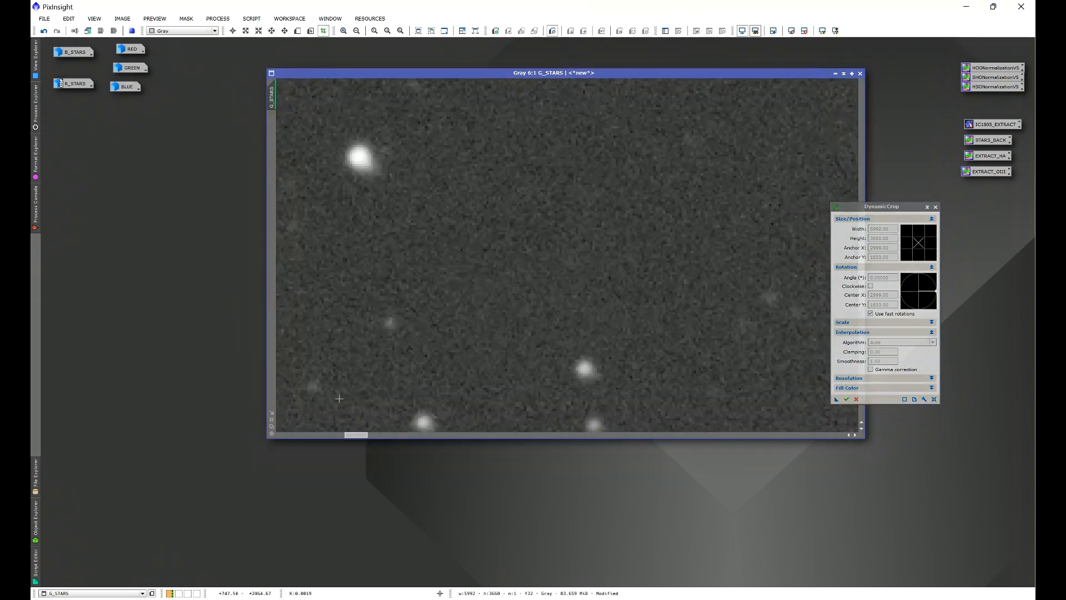
Close DynamicCrop, examine the edges of the cropped G_STARS image for leftover border and minimize the image again.
drag(353, 436, 275, 436)
drag(850, 209, 885, 232)
click(970, 229)
drag(860, 266, 837, 91)
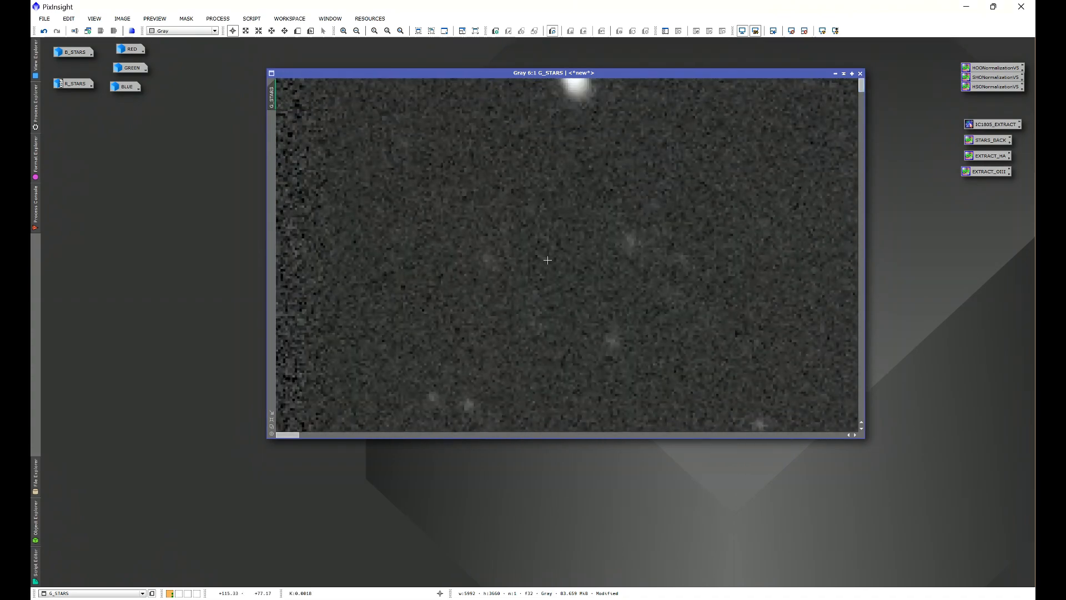
drag(285, 434, 833, 378)
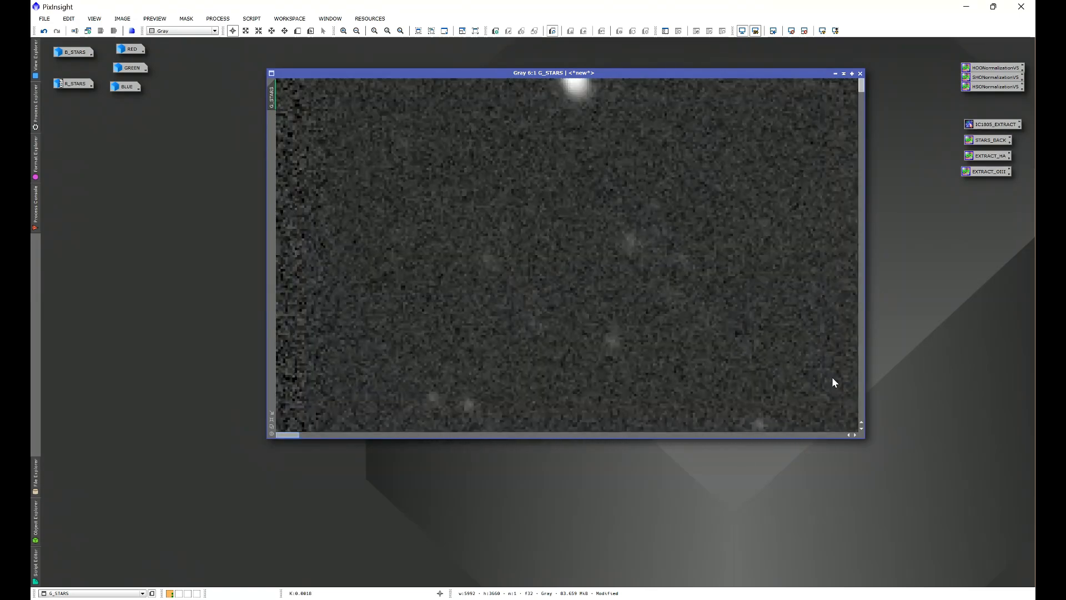
scroll(743, 350, down, 7)
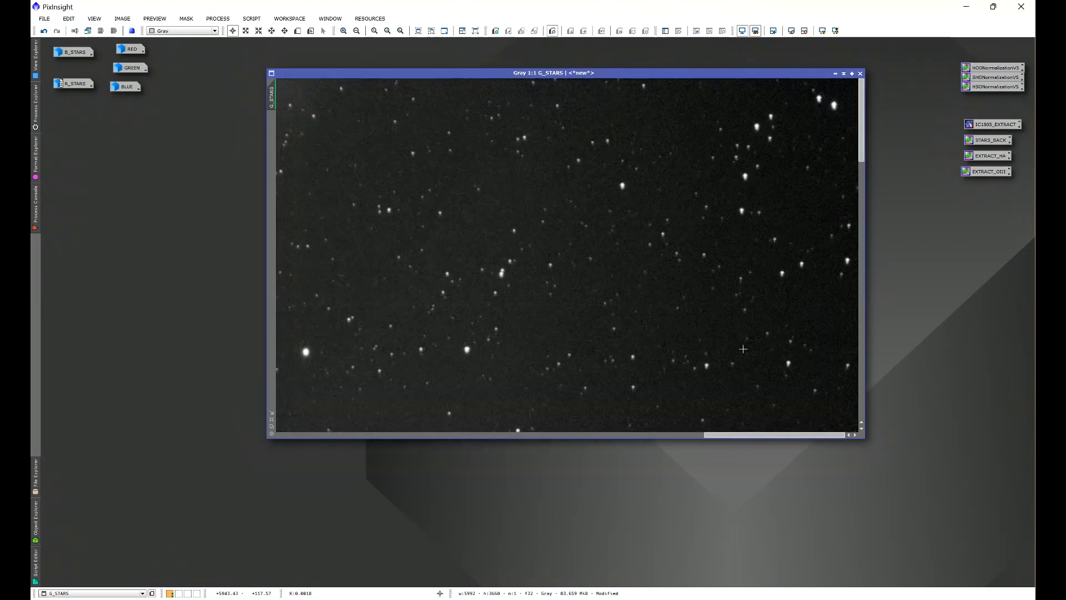
scroll(742, 348, down, 1)
drag(619, 74, 425, 153)
click(641, 152)
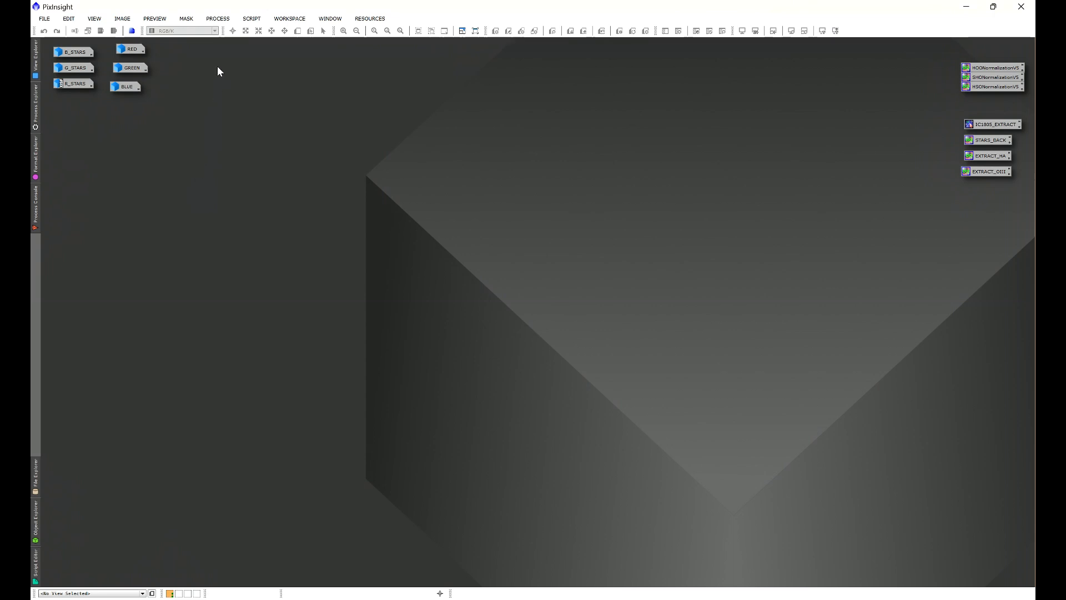
Open the Statistics process and show the statistics of the B_STARS image.
click(219, 20)
mouse_move(229, 30)
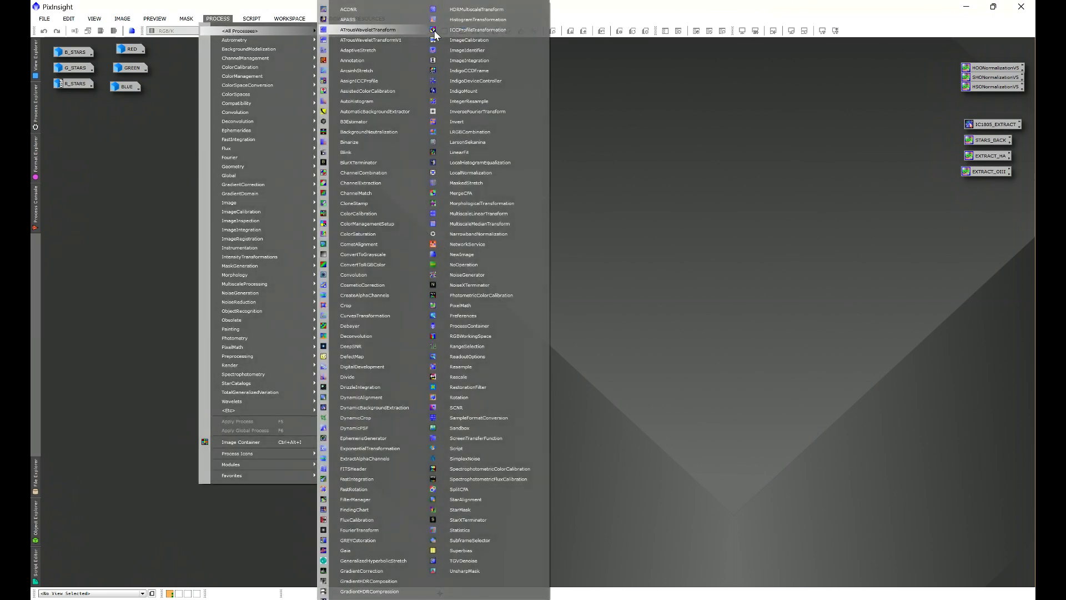
click(469, 529)
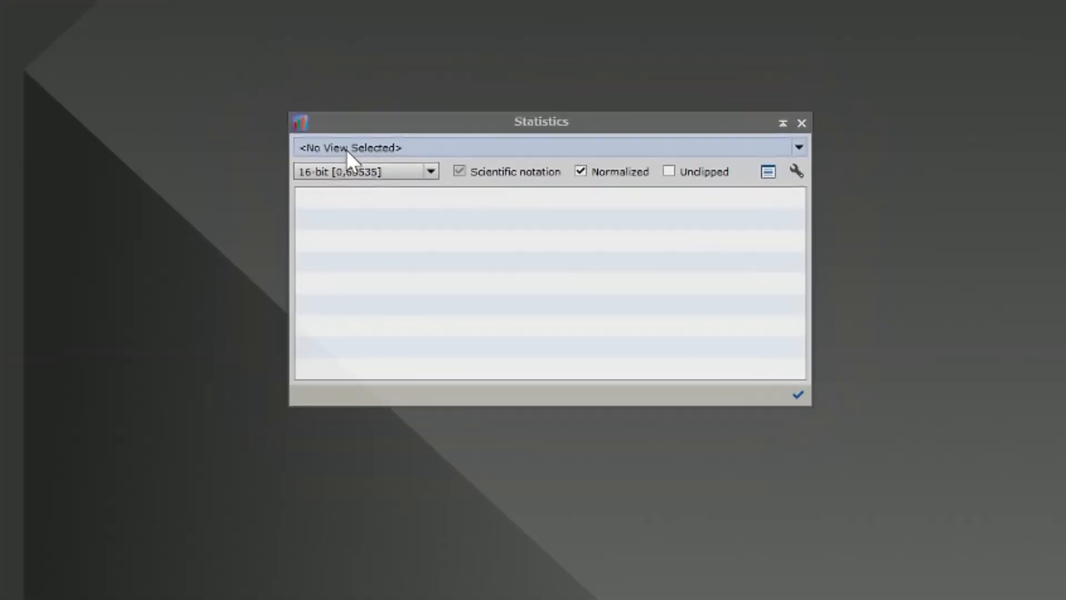
click(487, 203)
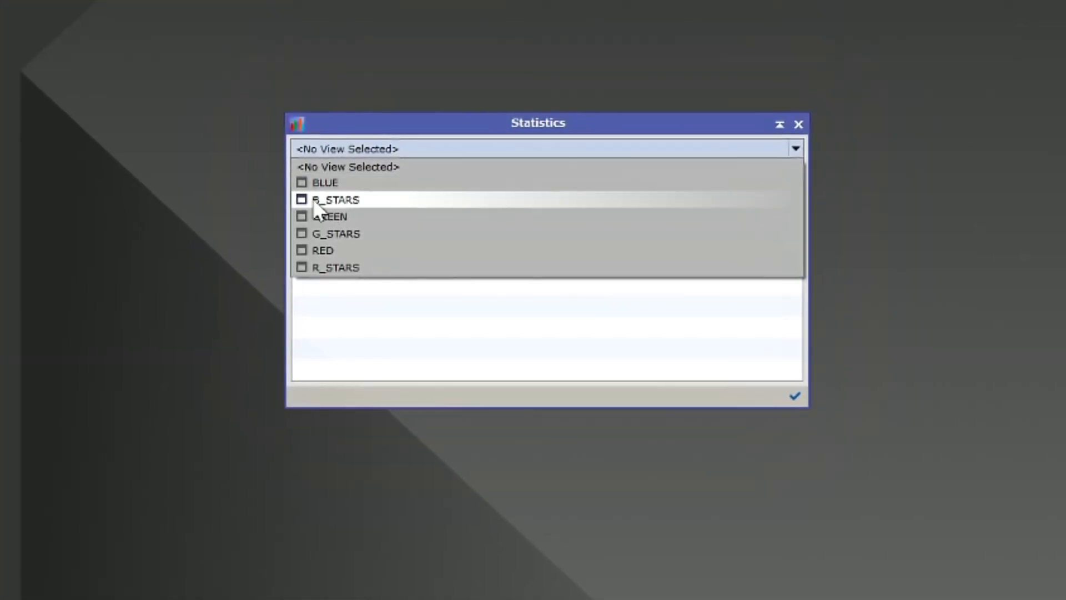
click(333, 201)
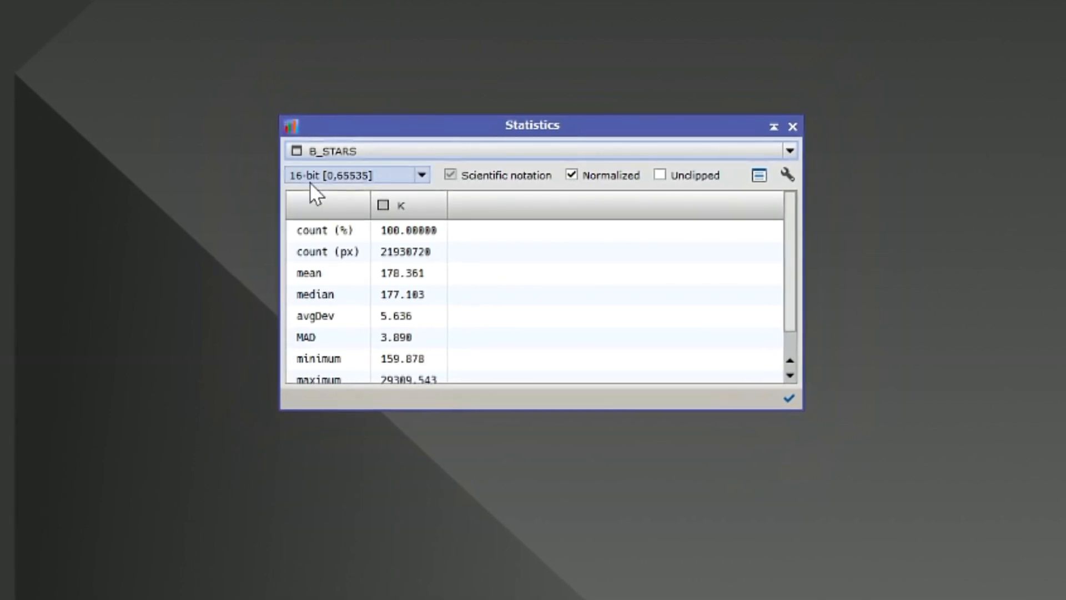
View the B_STARS statistics as Normalized Real [0,1] and return the range to 16-bit [0,65535].
click(342, 179)
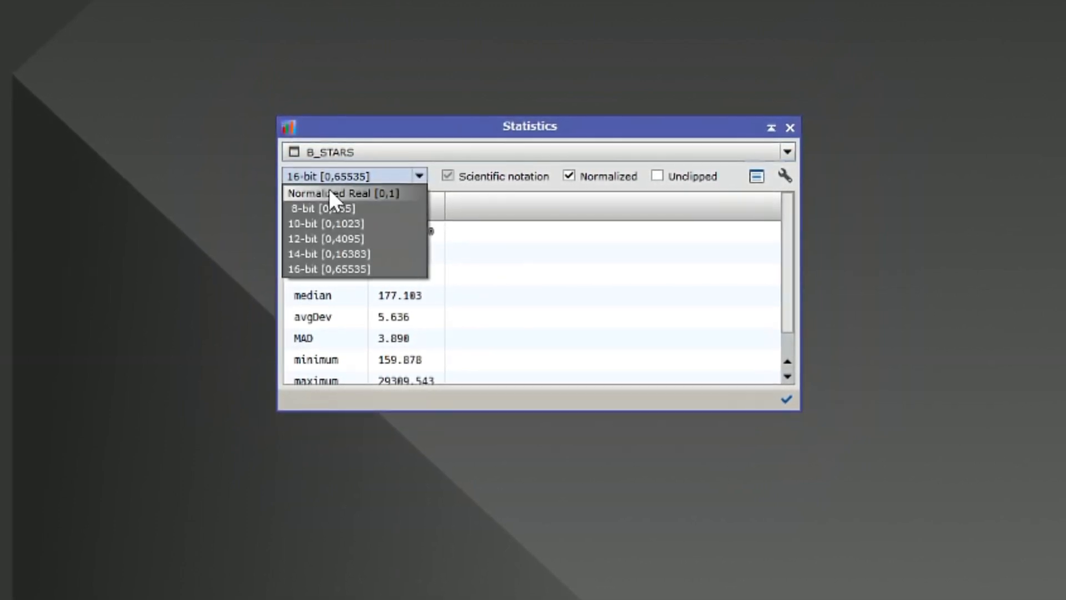
click(330, 190)
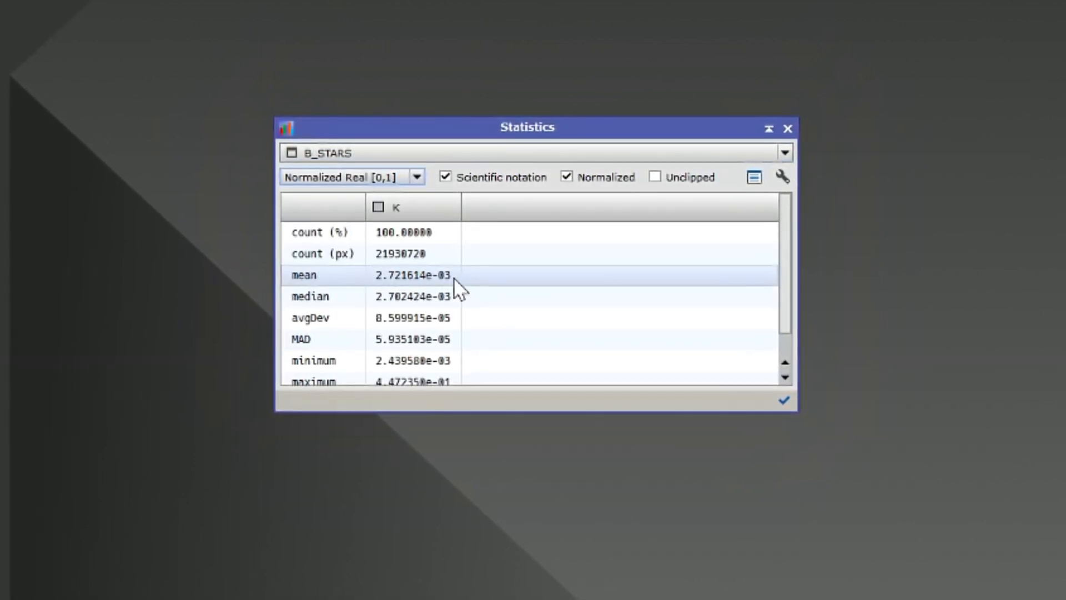
click(392, 183)
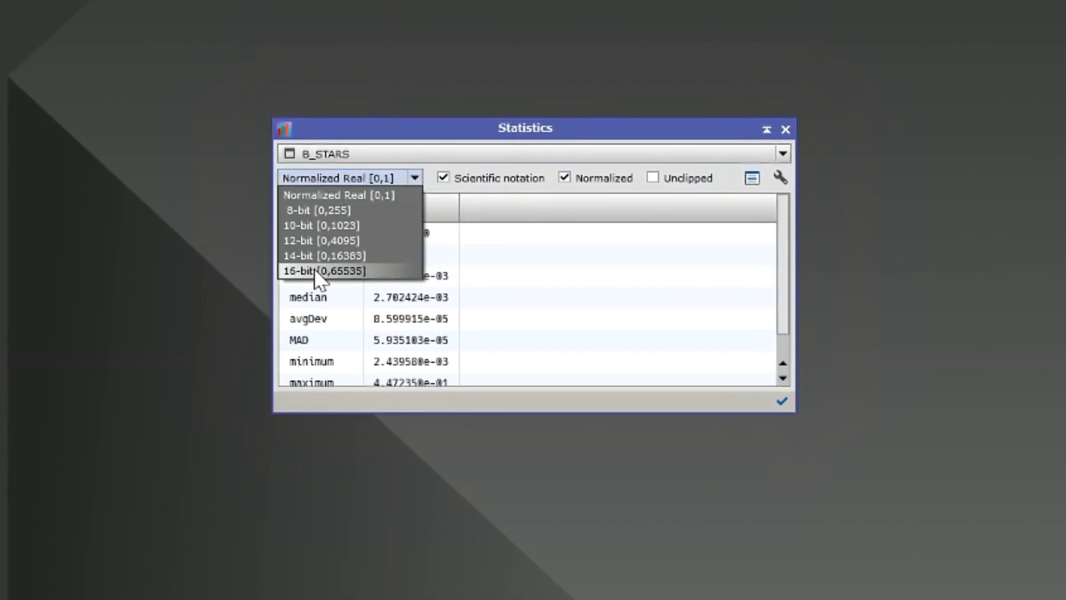
click(387, 273)
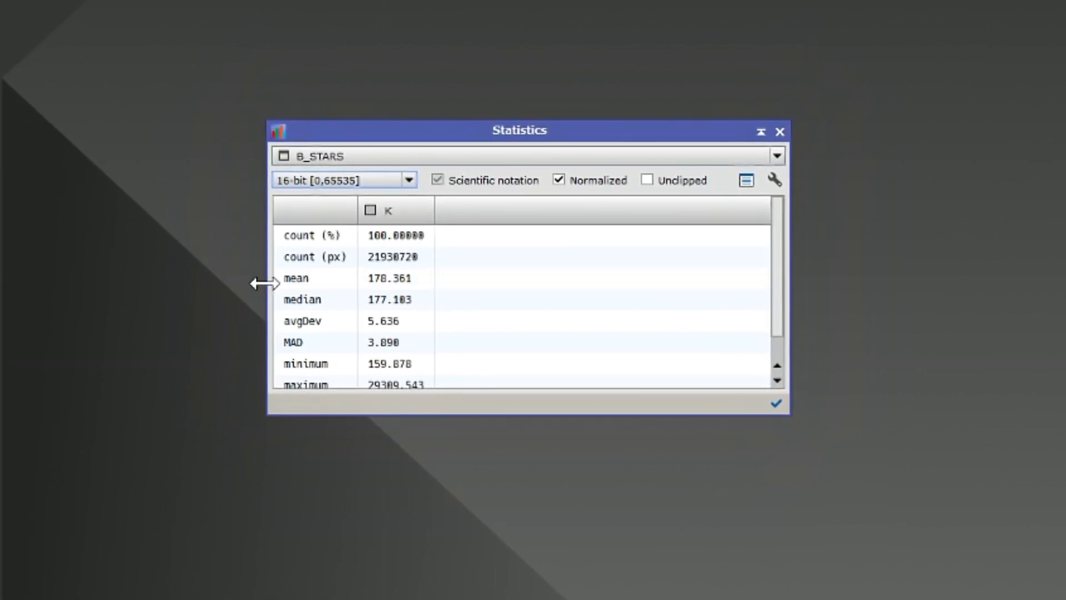
Compare the mean values of the G_STARS and R_STARS images in Statistics.
click(391, 155)
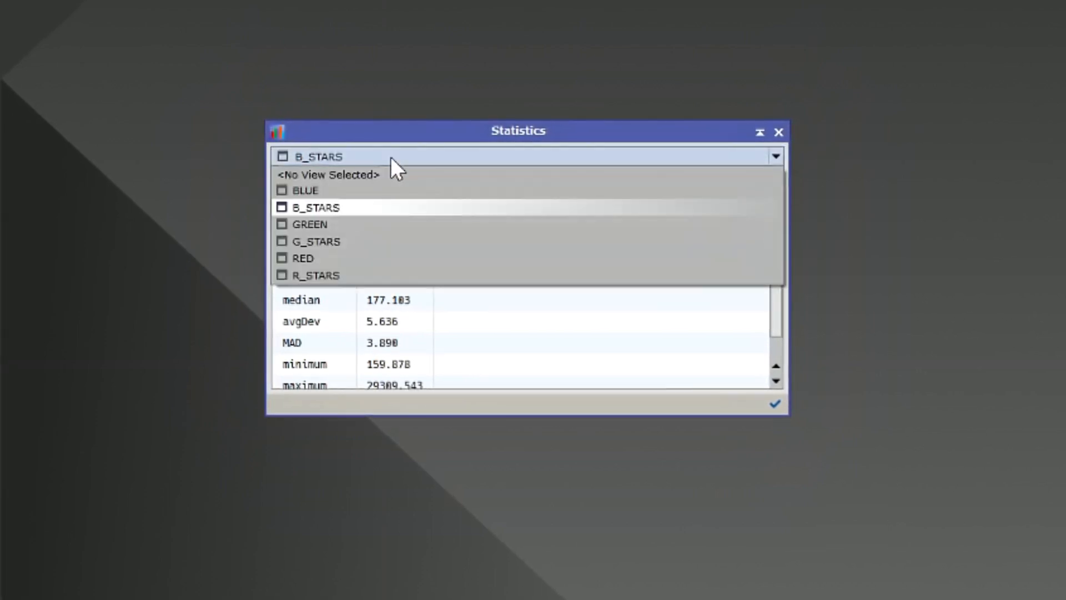
click(350, 241)
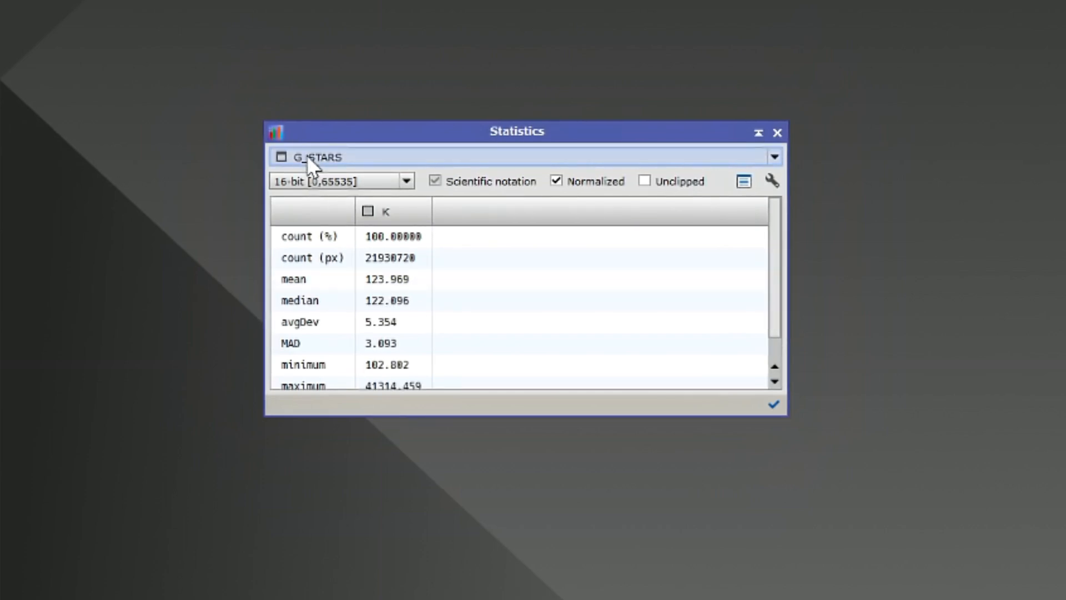
click(310, 157)
click(314, 277)
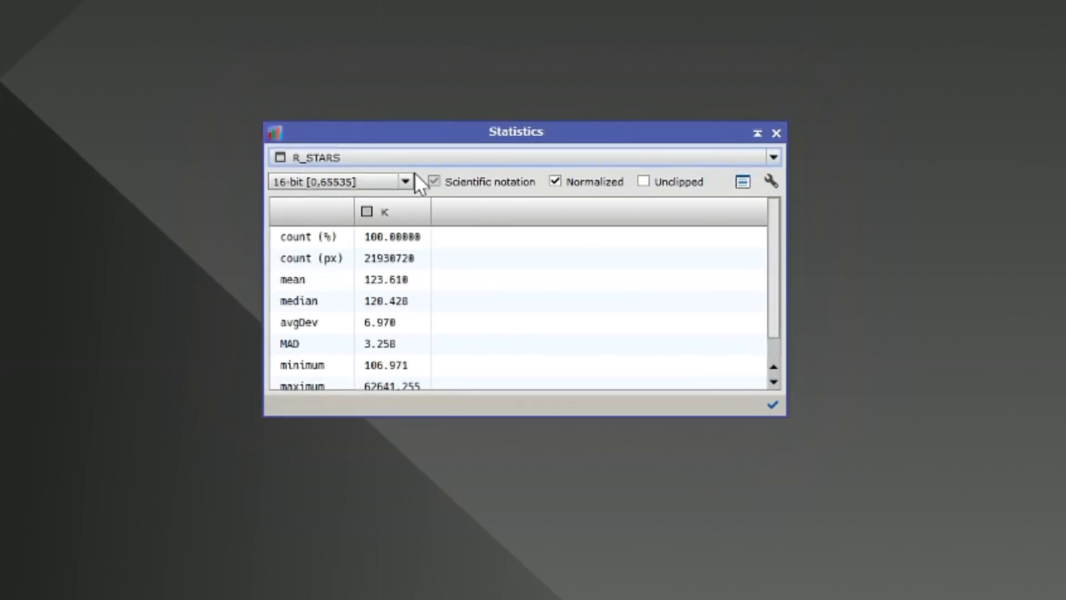
click(403, 158)
click(349, 240)
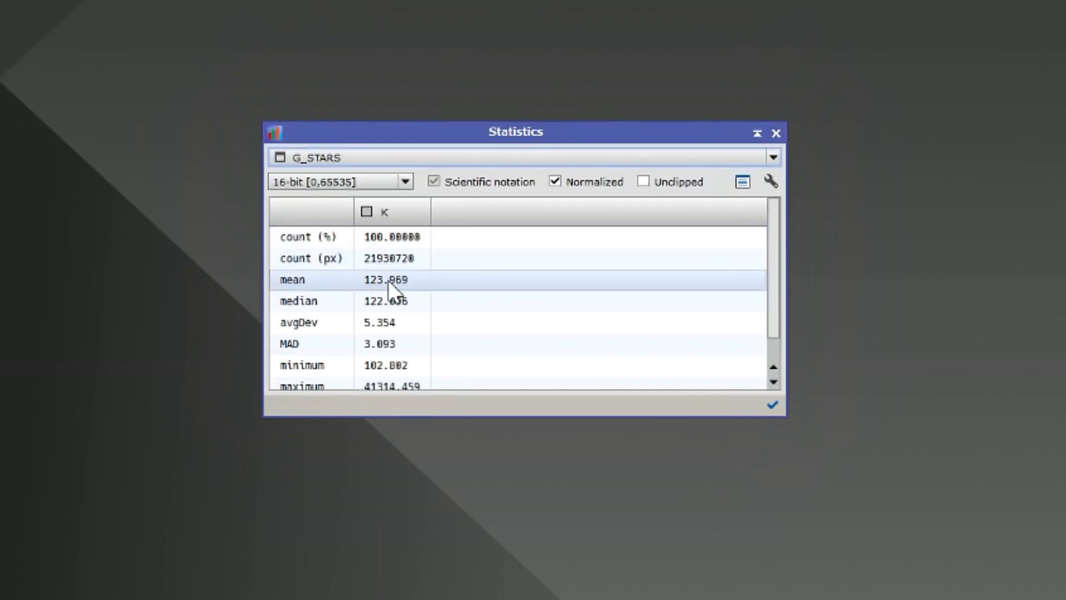
click(316, 159)
click(318, 275)
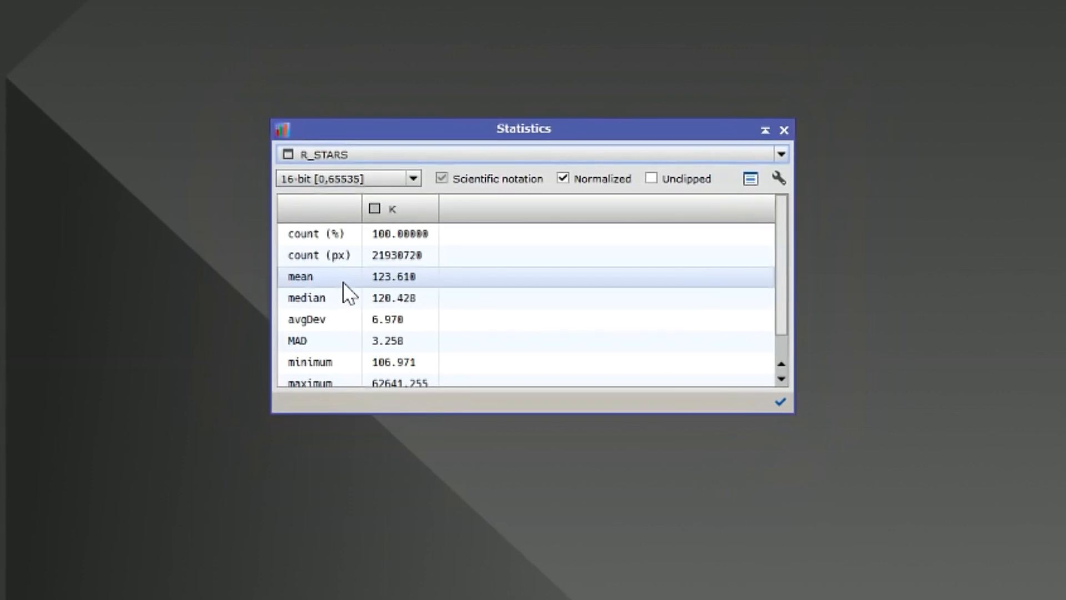
Compare the median values of the G_STARS and R_STARS images and close Statistics.
click(375, 155)
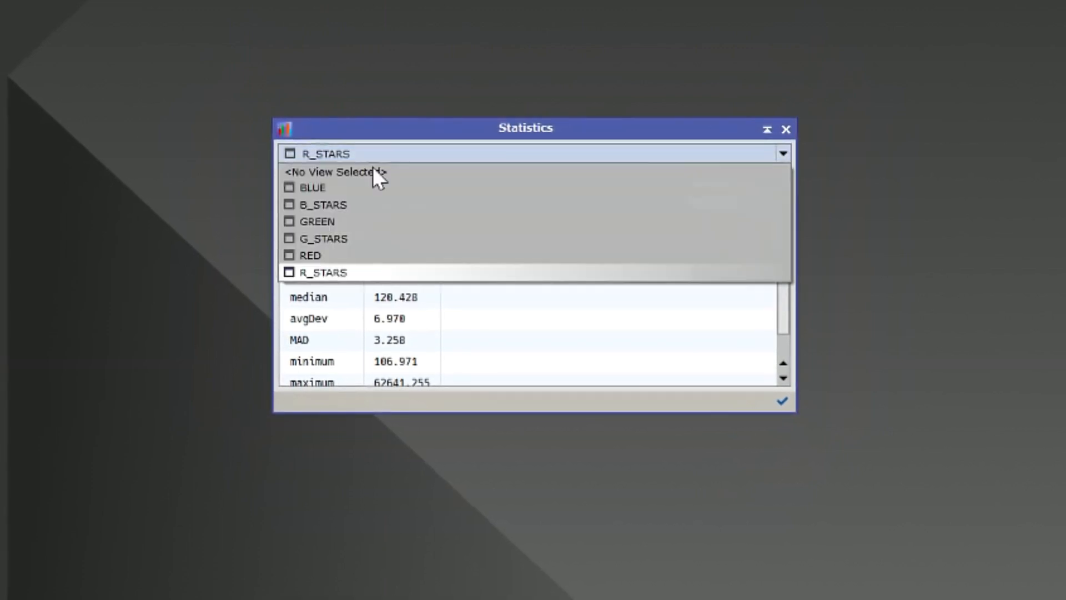
click(364, 238)
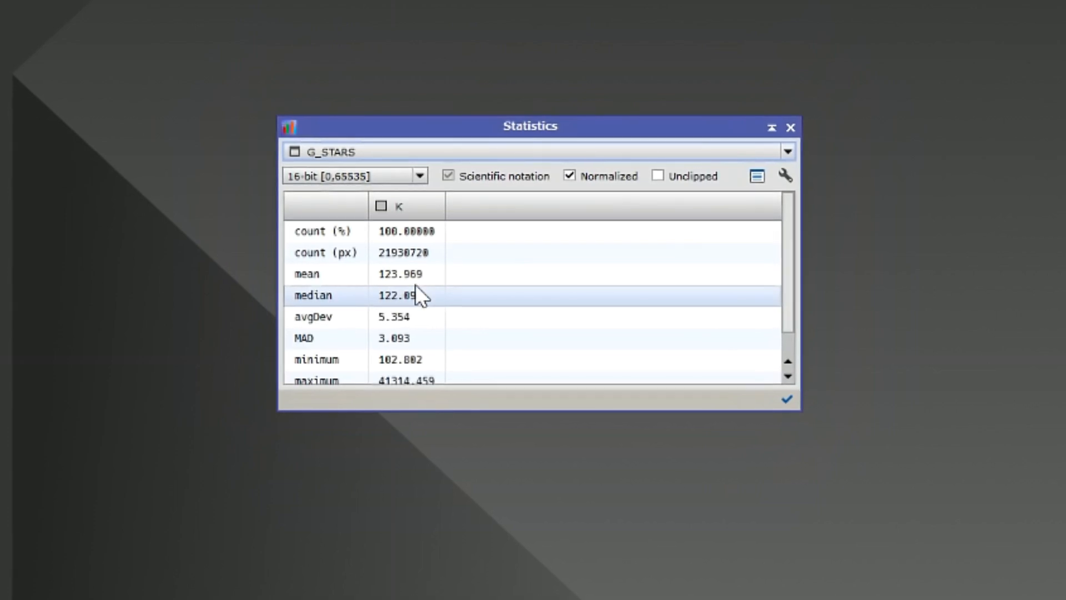
click(392, 152)
click(372, 270)
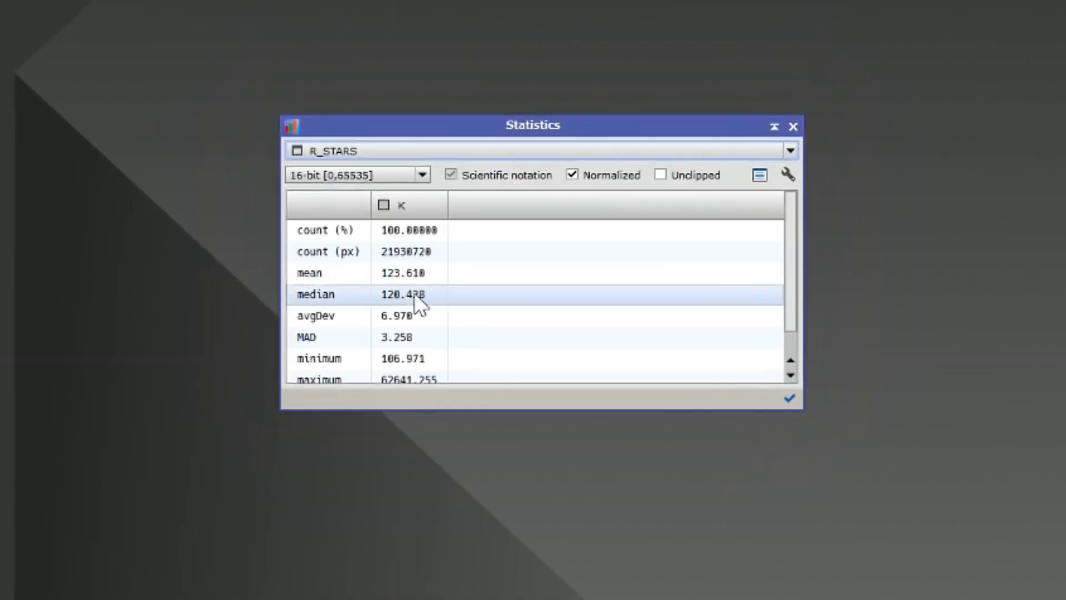
click(418, 151)
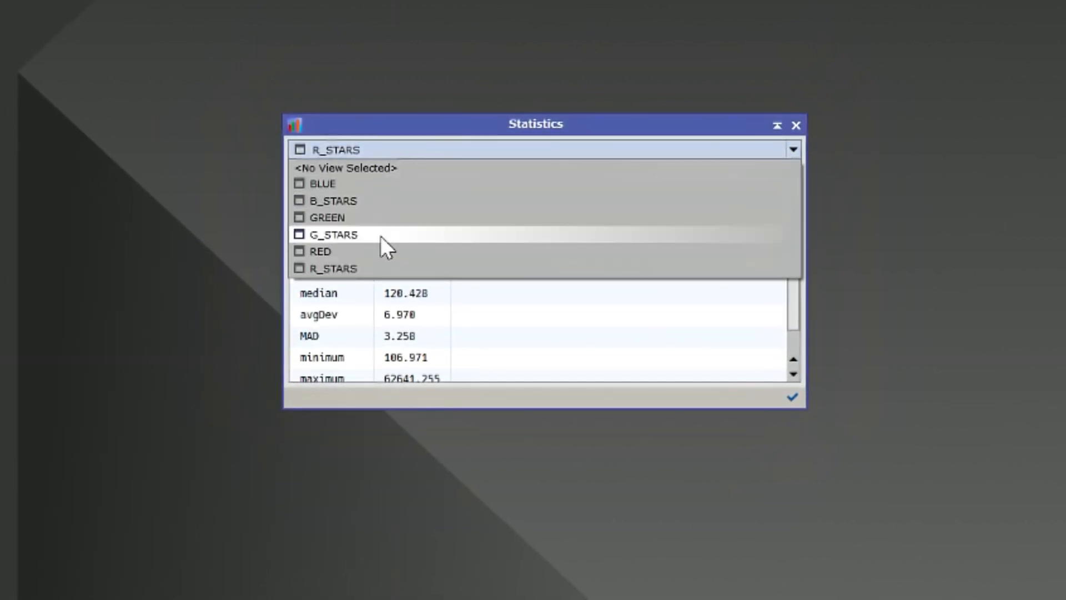
click(381, 235)
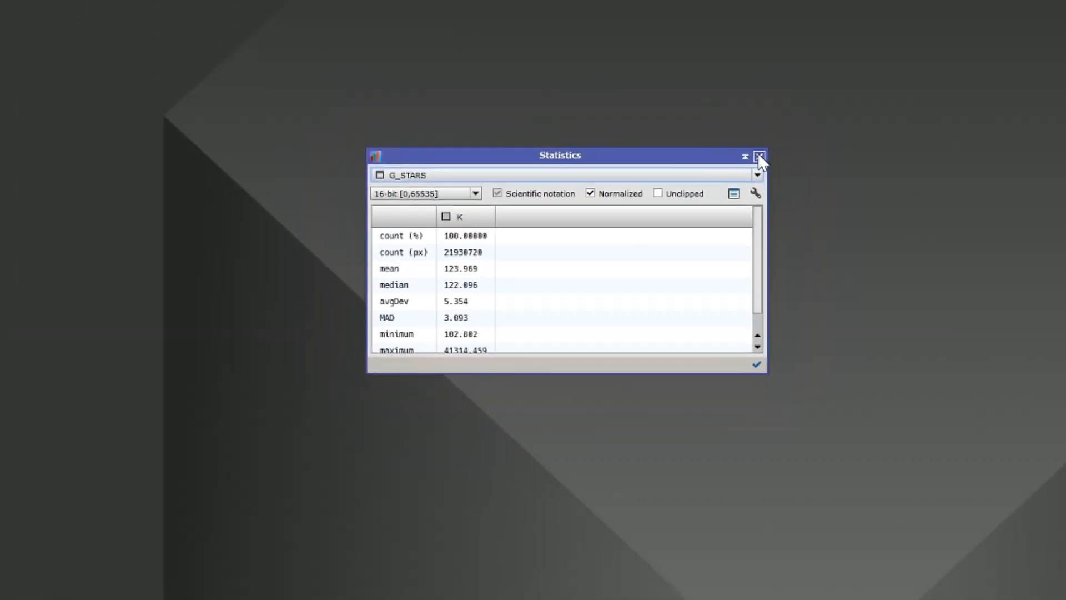
click(800, 123)
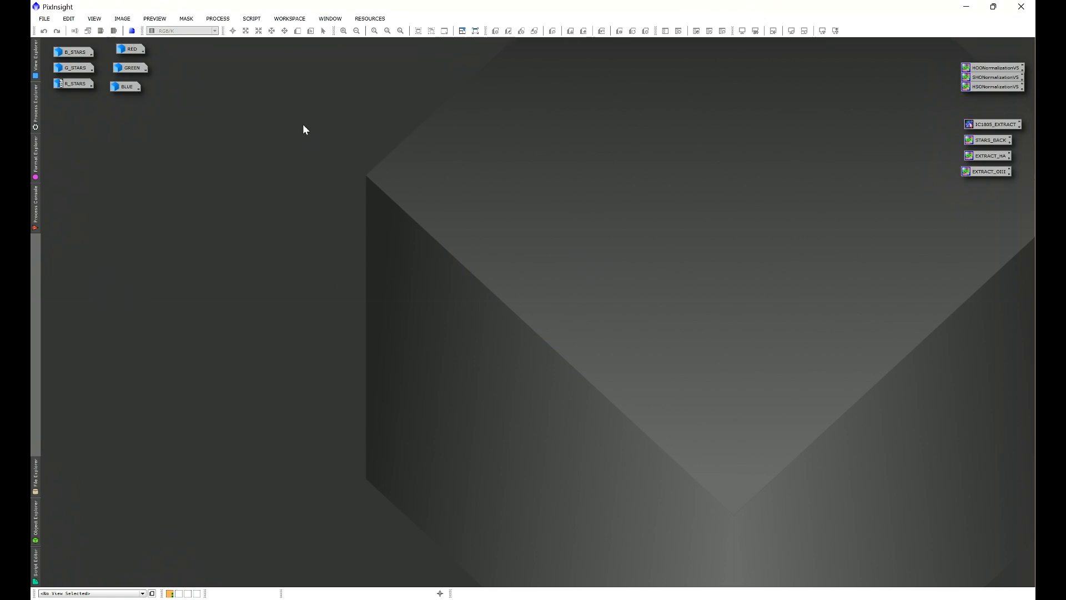
Open the LinearFit process and set G_STARS as its reference image.
click(217, 18)
mouse_move(239, 31)
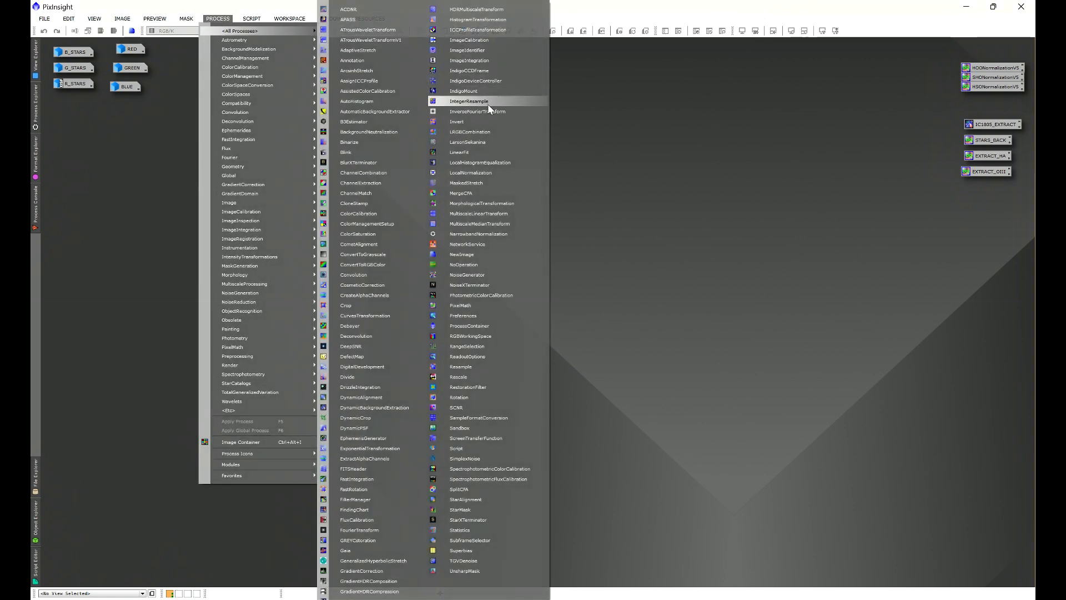
click(488, 153)
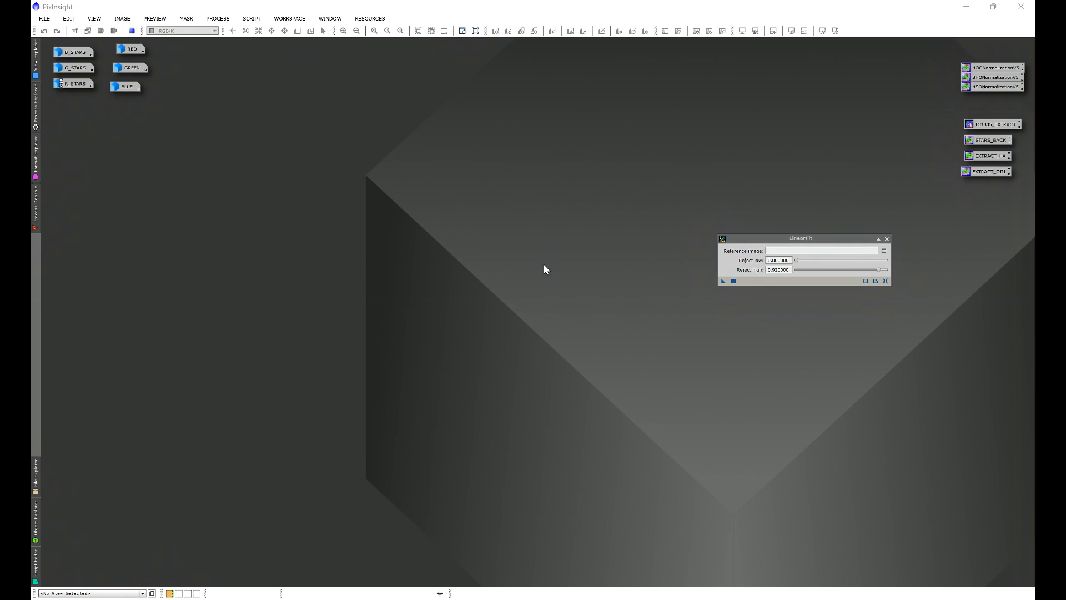
drag(738, 242, 468, 165)
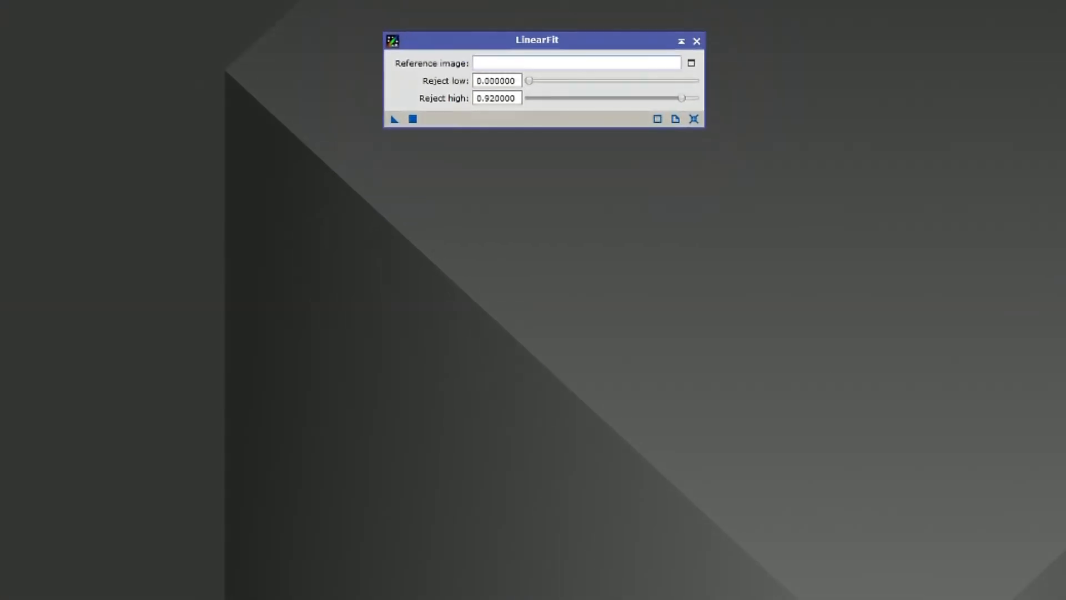
click(691, 64)
click(491, 286)
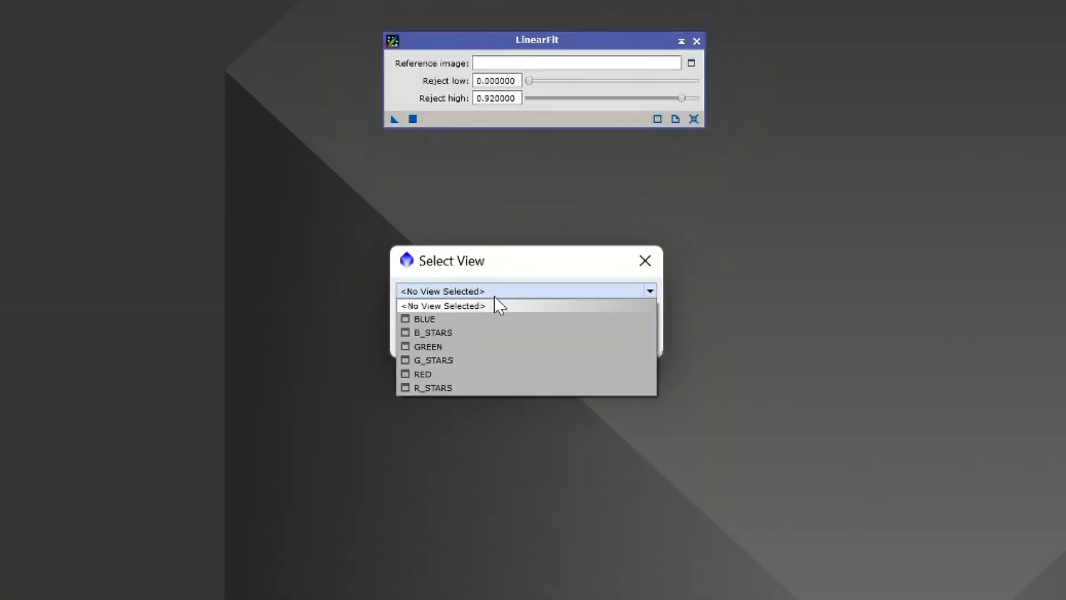
click(435, 362)
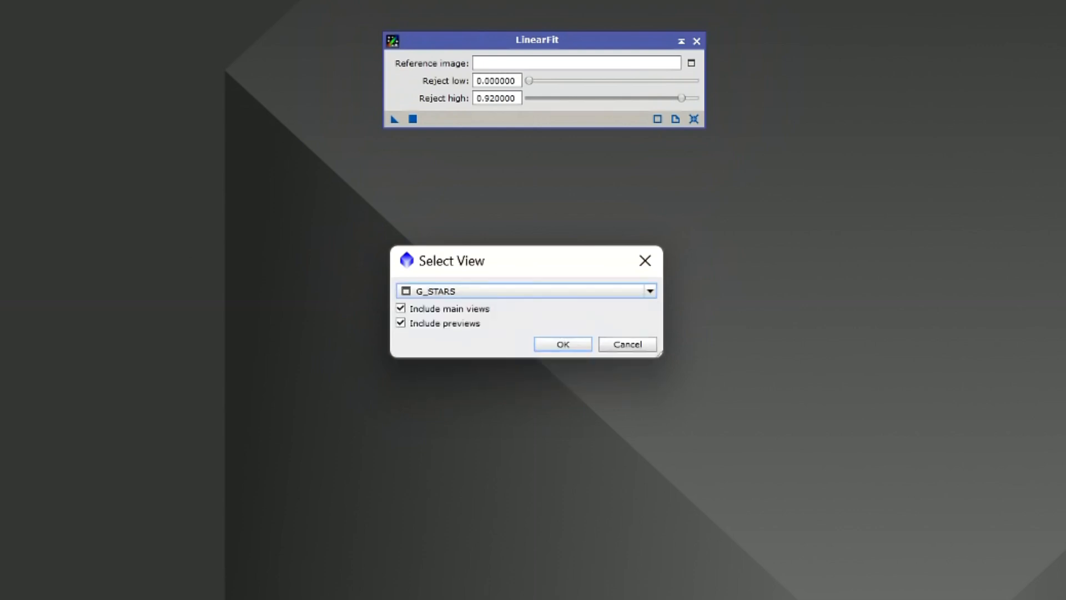
click(555, 342)
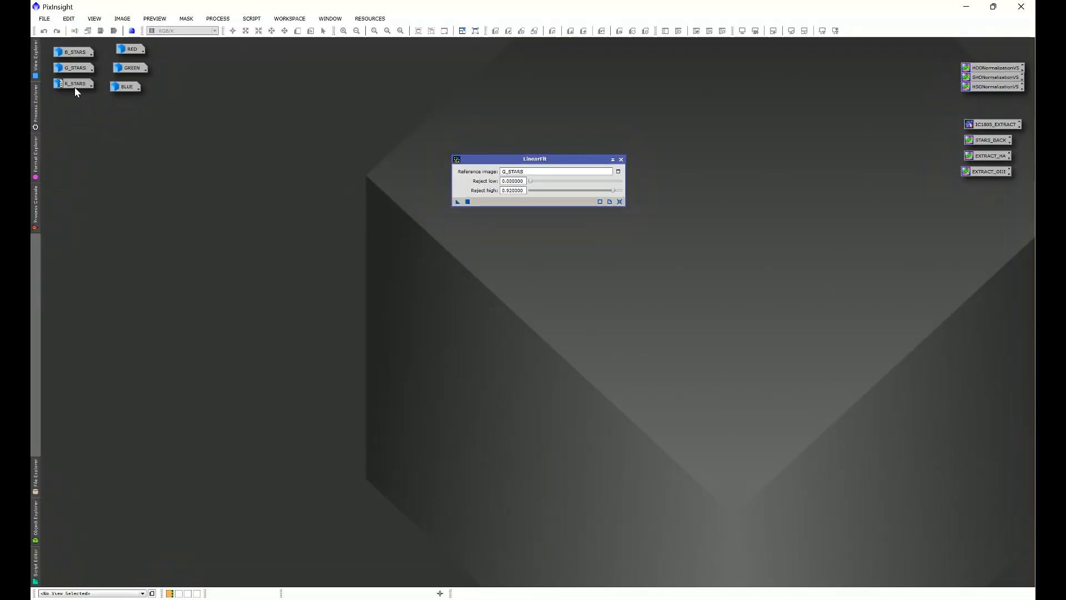
Linear-fit the B_STARS image to G_STARS, reapply its screen auto-stretch and minimize it.
double_click(72, 85)
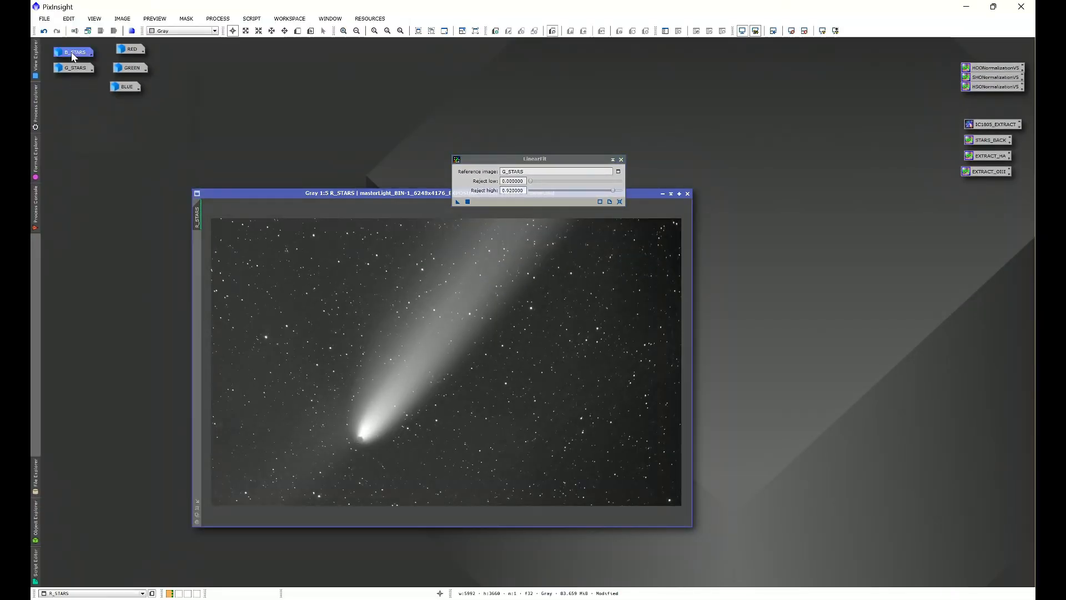
double_click(72, 52)
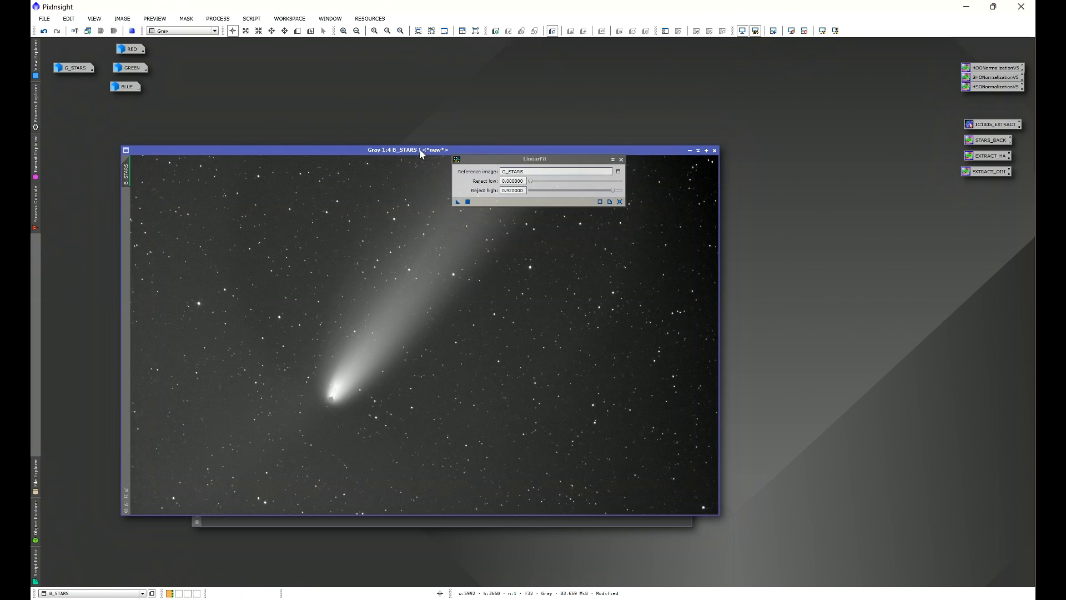
click(458, 202)
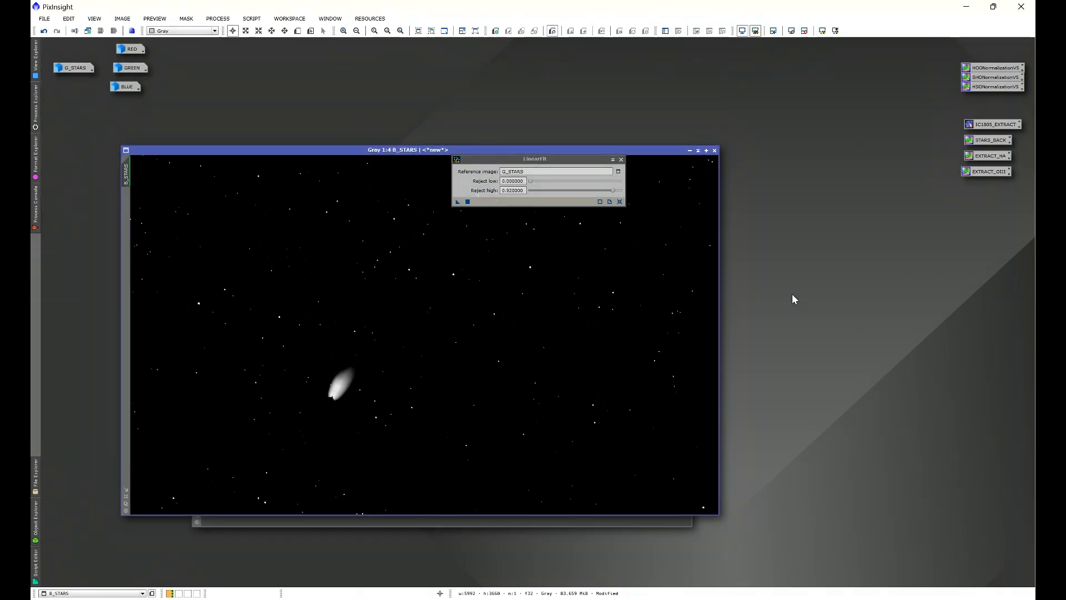
key(ctrl+a)
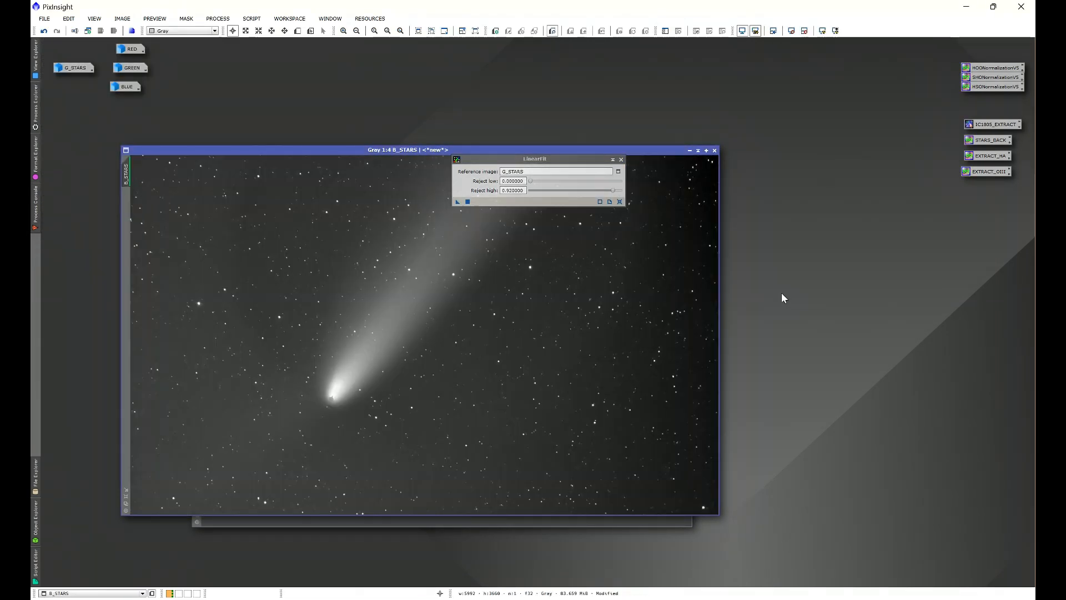
click(689, 150)
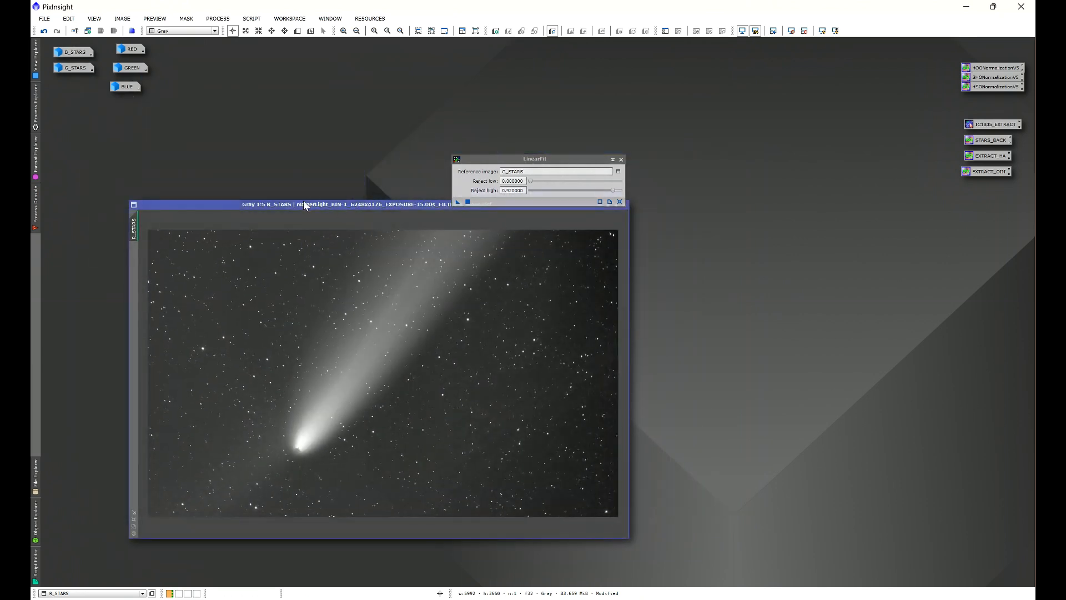
Linear-fit the R_STARS image to G_STARS, minimize it and close LinearFit.
drag(458, 201, 376, 350)
drag(432, 205, 419, 236)
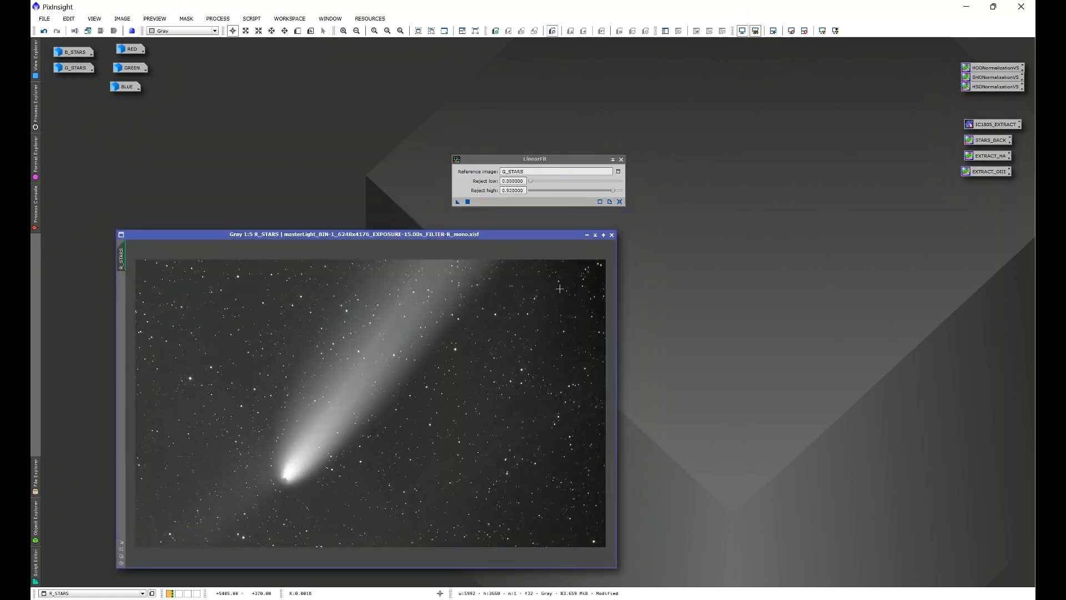
click(586, 234)
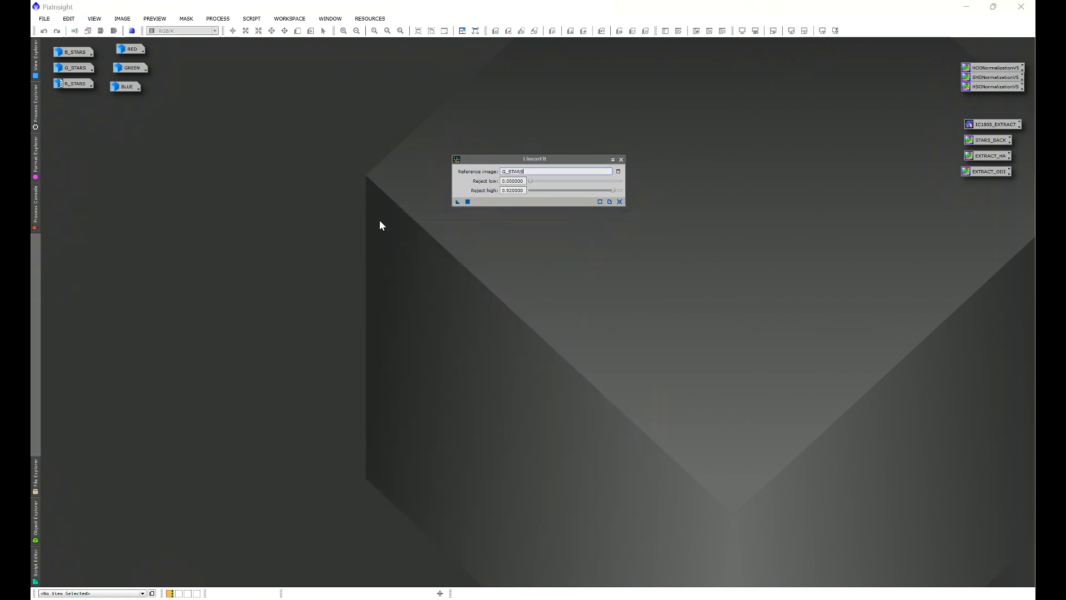
click(621, 160)
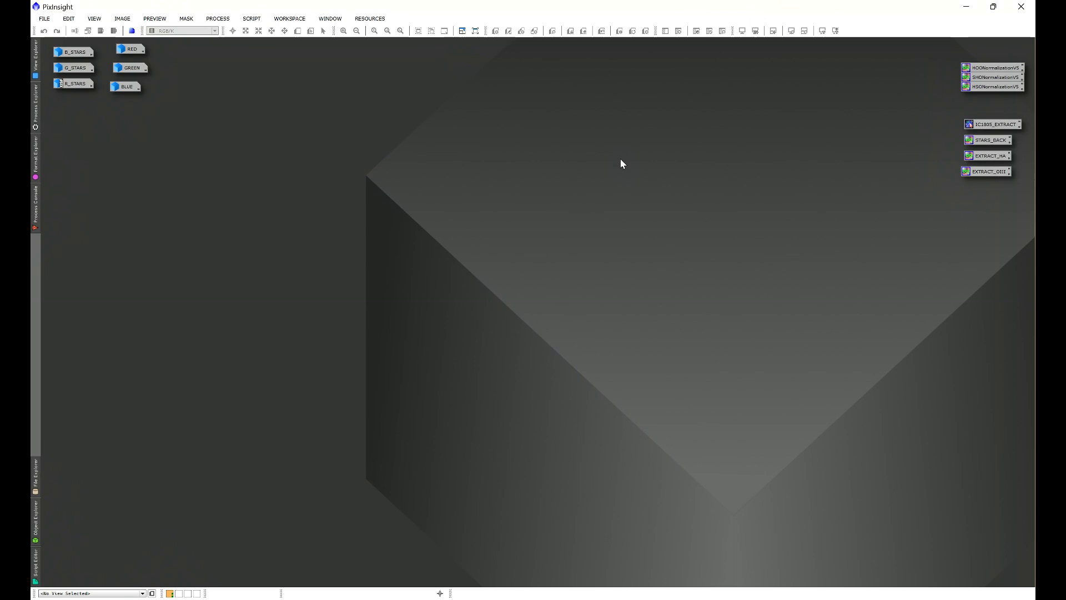
Apply BlurXTerminator to the G_STARS image with Correct Only enabled, and minimize the image.
double_click(79, 67)
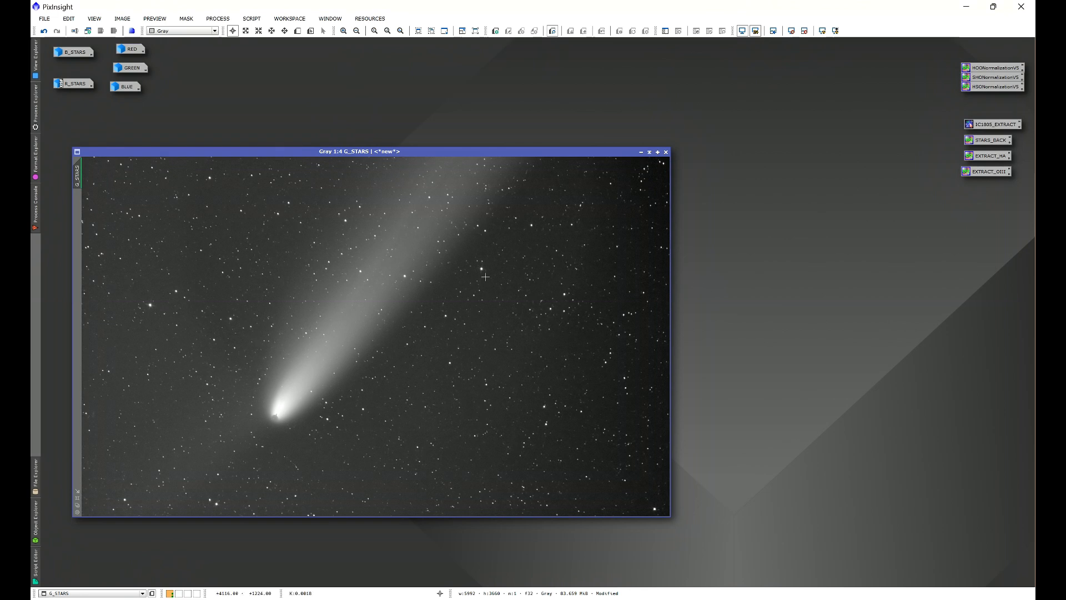
click(218, 19)
mouse_move(236, 31)
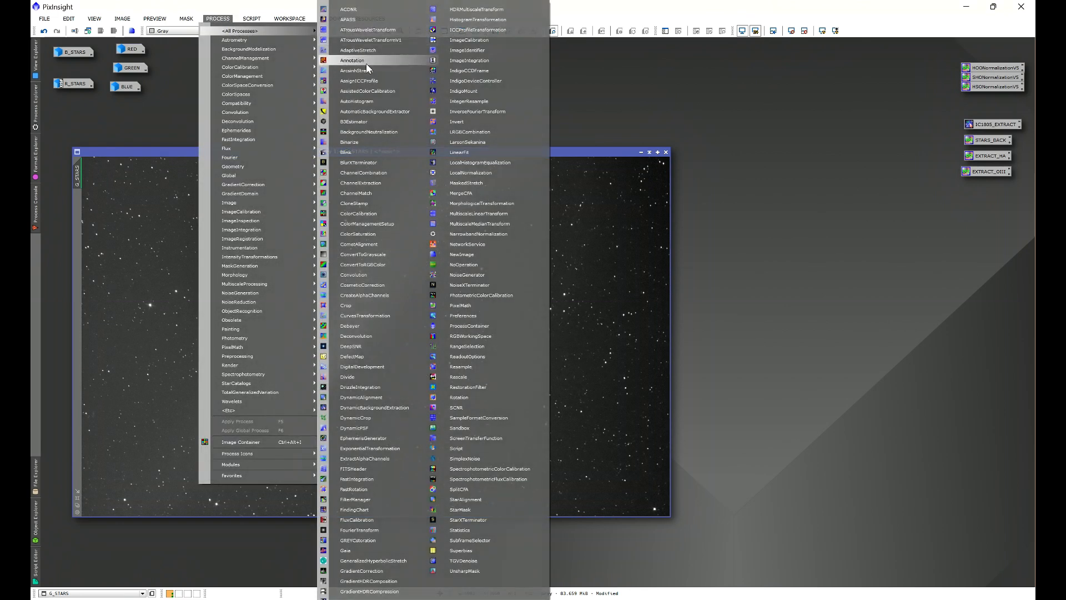
click(363, 162)
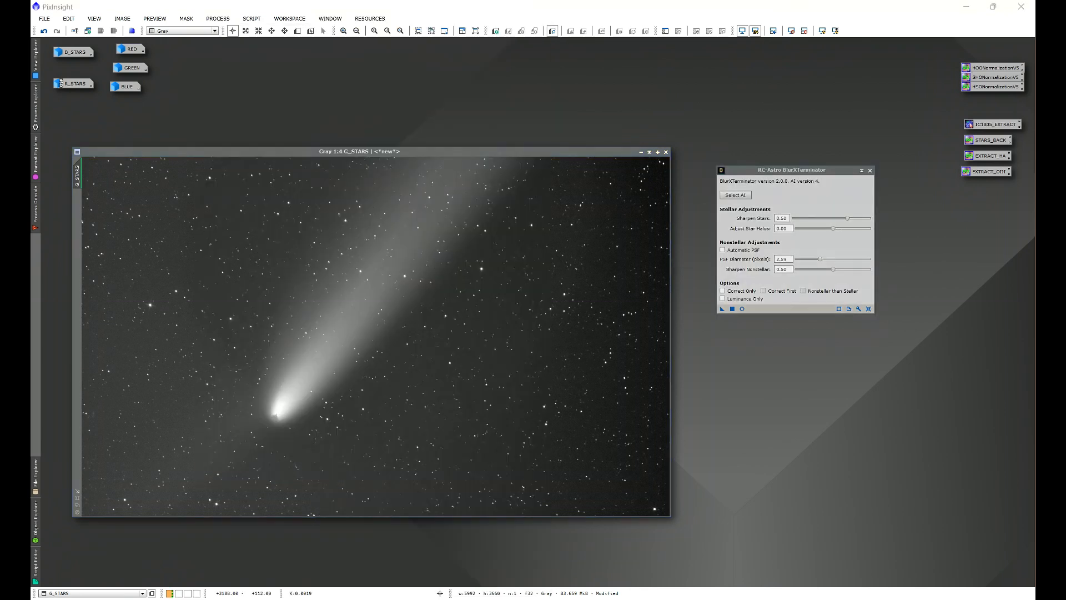
click(723, 291)
drag(722, 310, 576, 355)
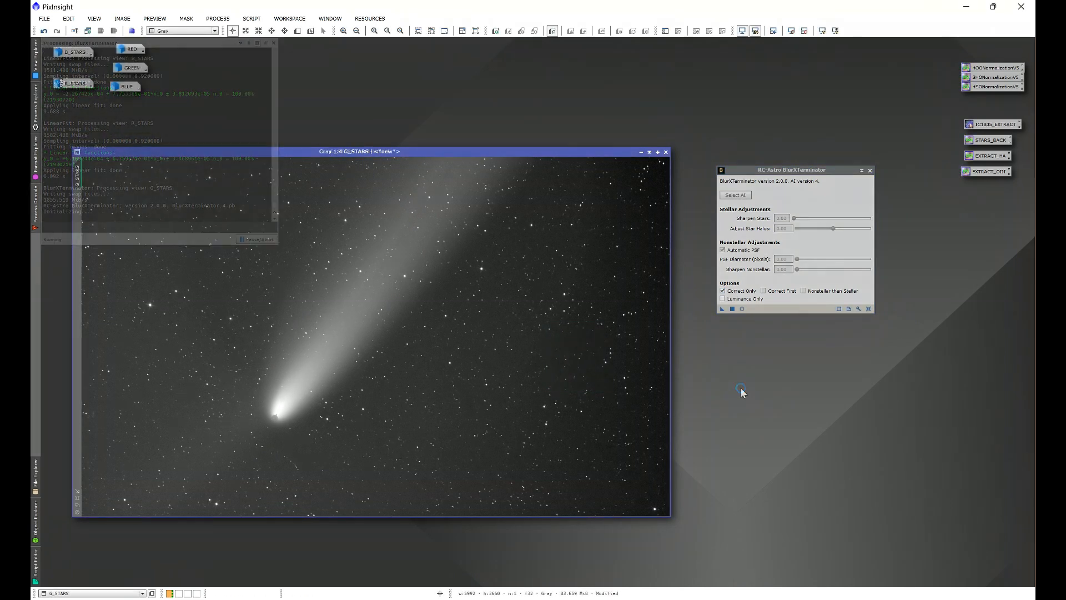
click(640, 151)
click(542, 136)
Apply BlurXTerminator in Correct Only mode to the B_STARS and R_STARS images and close the process.
double_click(74, 52)
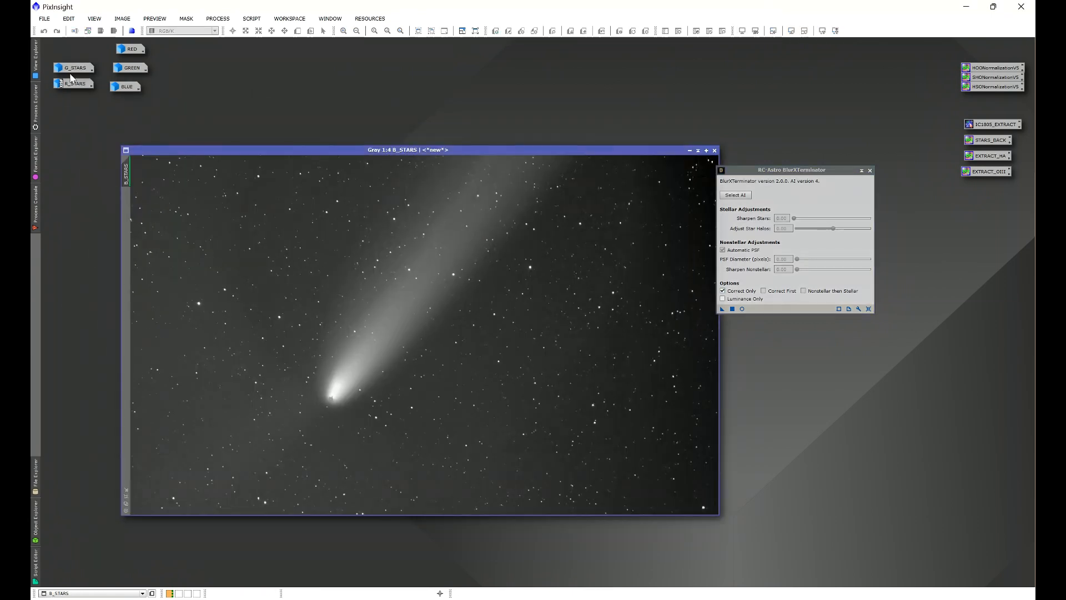
drag(722, 308, 638, 345)
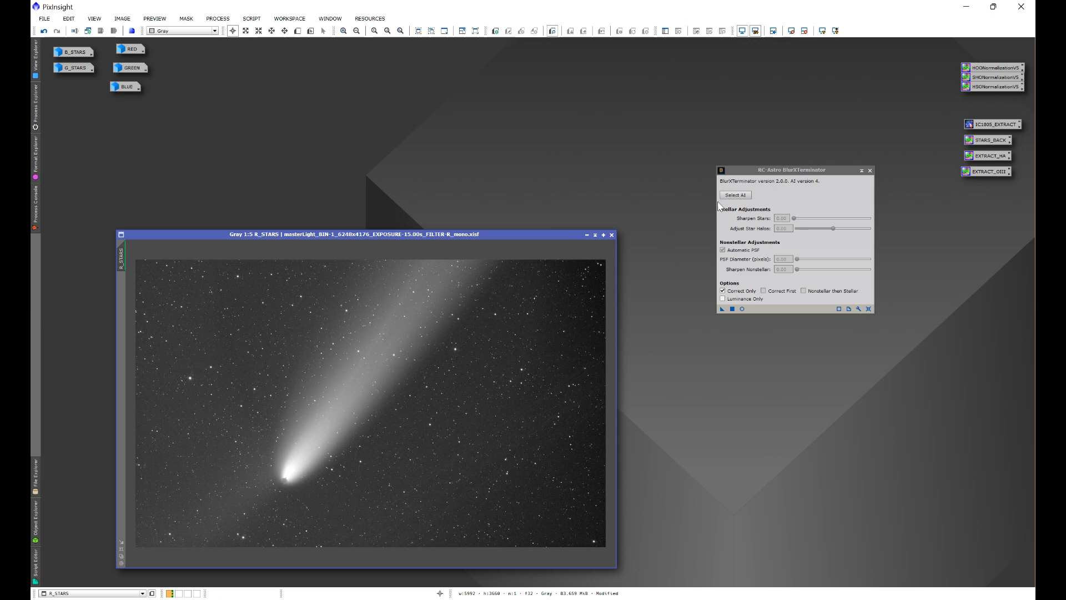
click(870, 171)
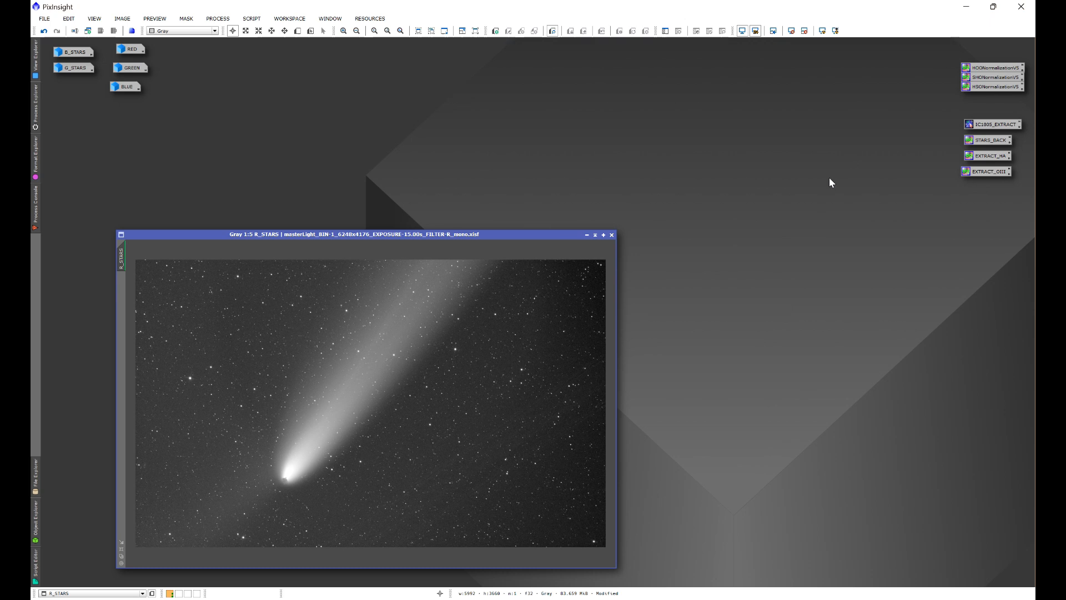
Run the Auto DBE script on the R_STARS image with Subtract correction and auto-stretch the extracted background.
click(251, 19)
mouse_move(291, 139)
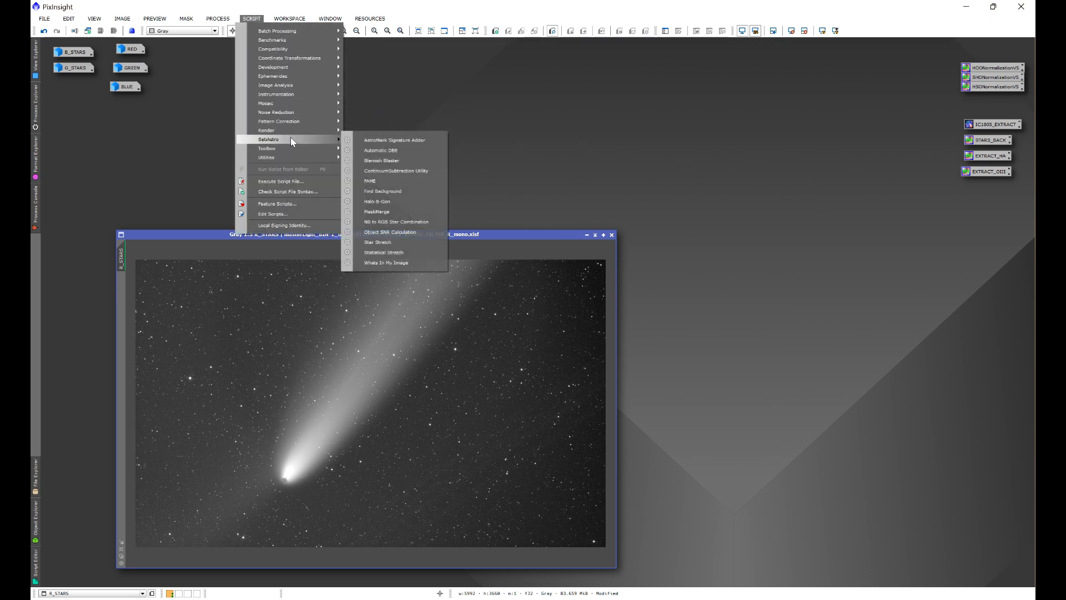
click(381, 151)
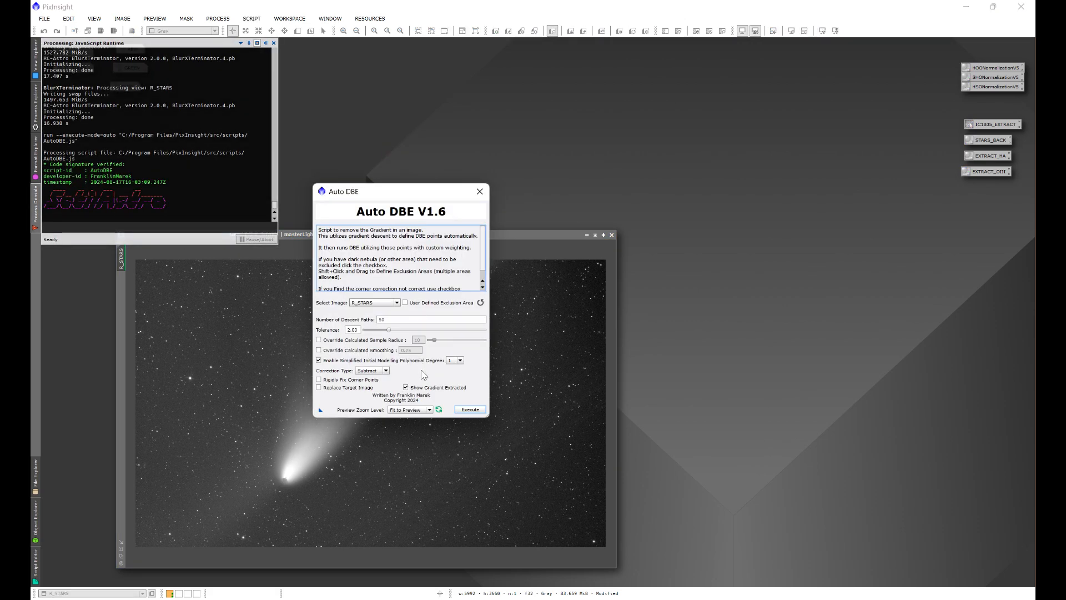
click(472, 411)
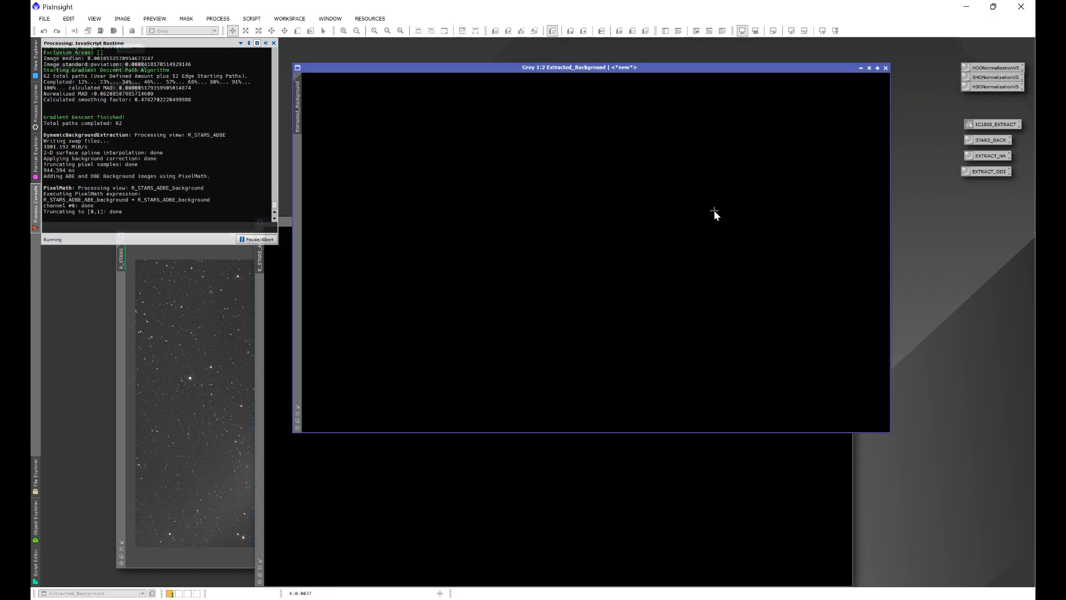
click(755, 31)
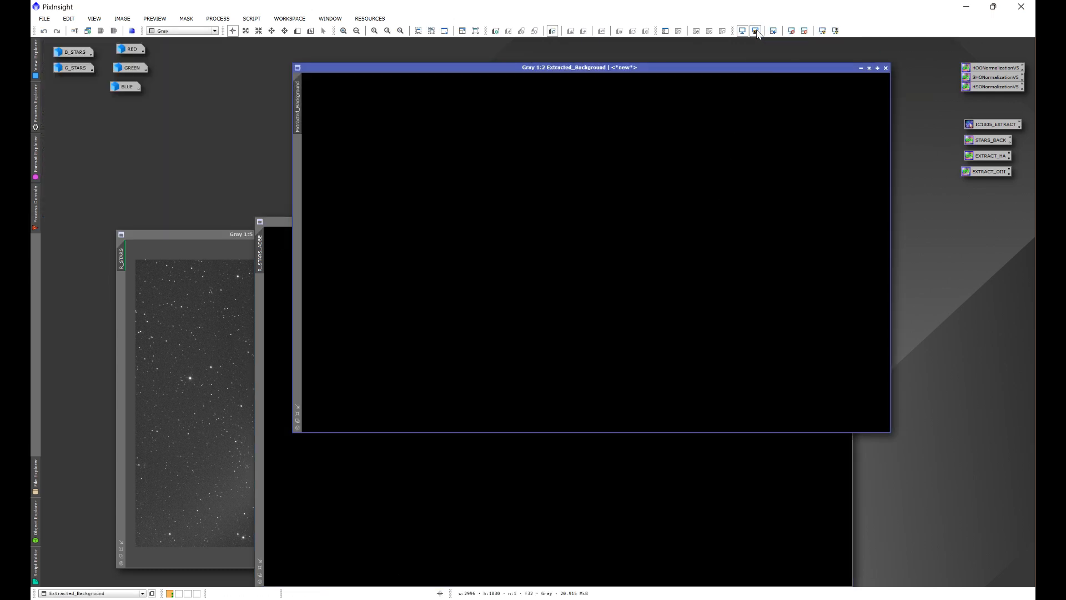
Close the Extracted_Background image, auto-stretch the display of R_STARS_ADBE, and close the original R_STARS image without saving.
click(885, 68)
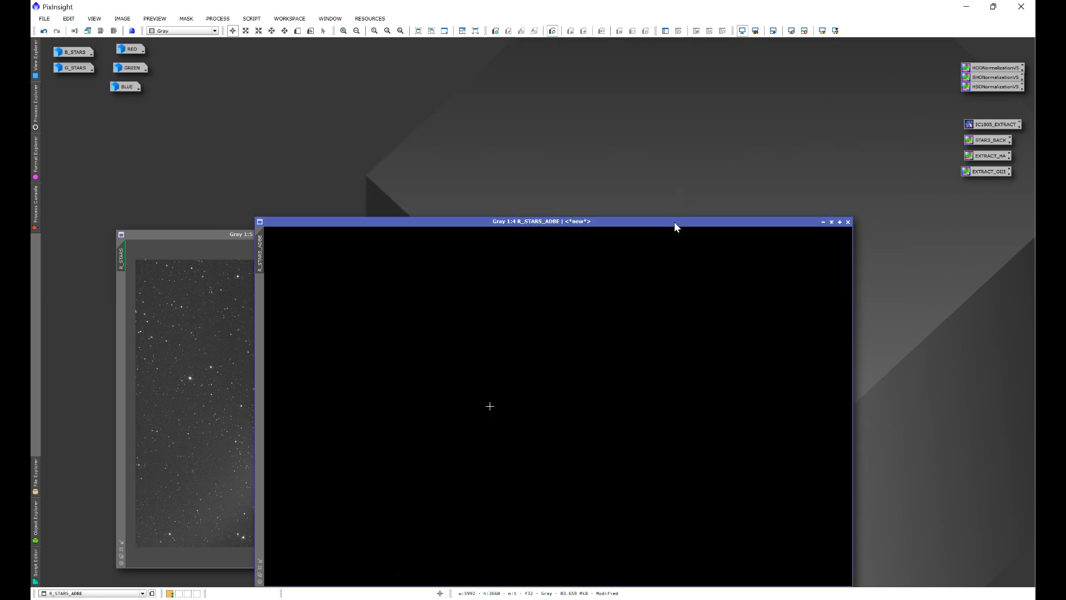
drag(674, 222, 627, 131)
key(ctrl+a)
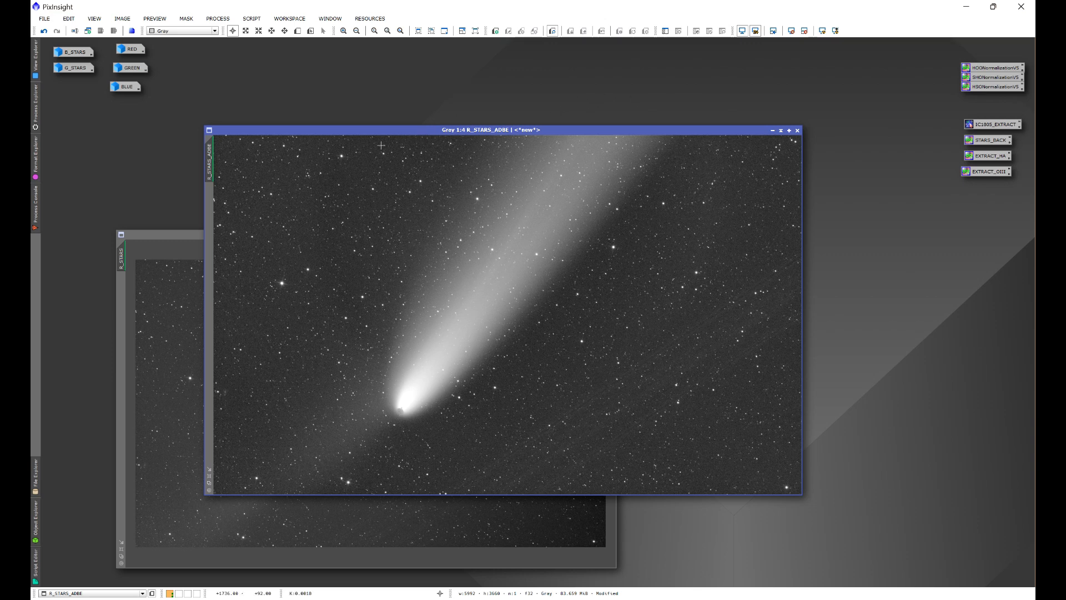
click(188, 232)
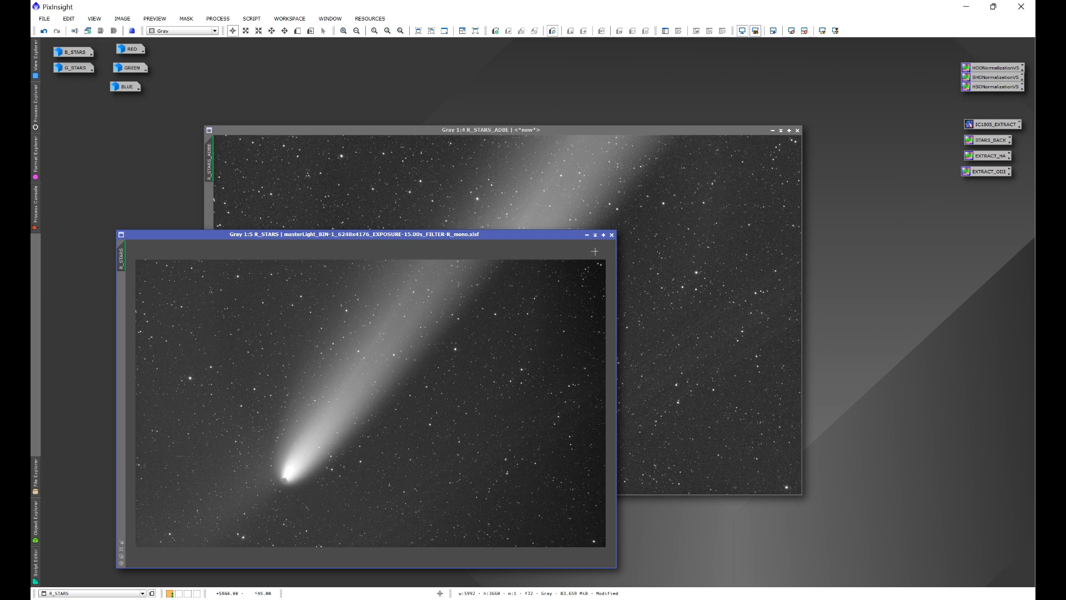
click(611, 234)
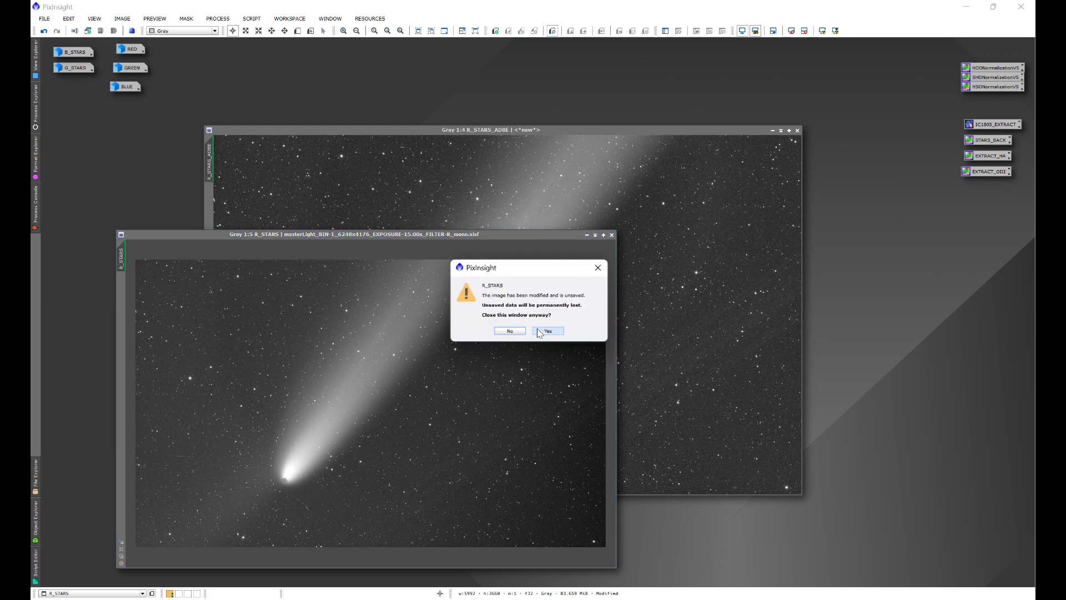
click(541, 329)
Rename the R_STARS_ADBE image as R_STARS, minimize it, and place its icon below G_STARS.
right_click(537, 200)
click(563, 232)
text(R_STARS)
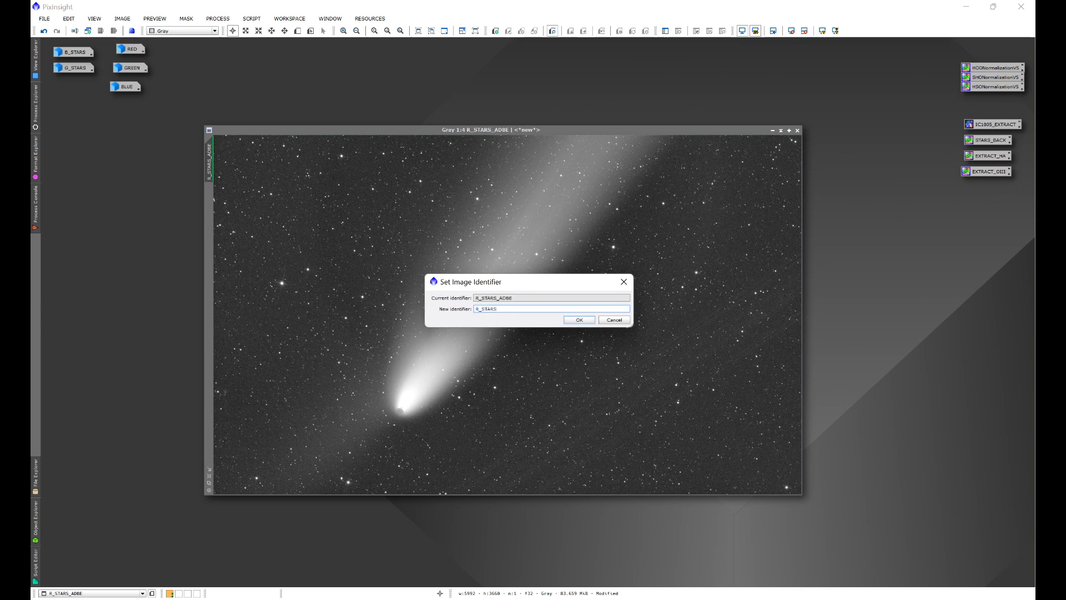
click(579, 320)
click(772, 131)
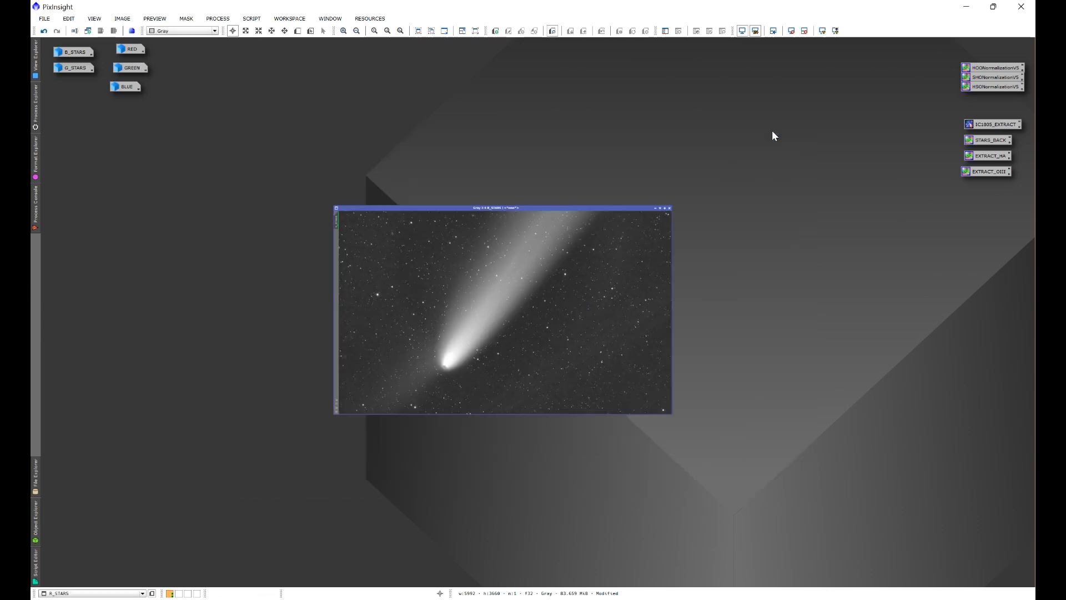
drag(522, 315, 66, 87)
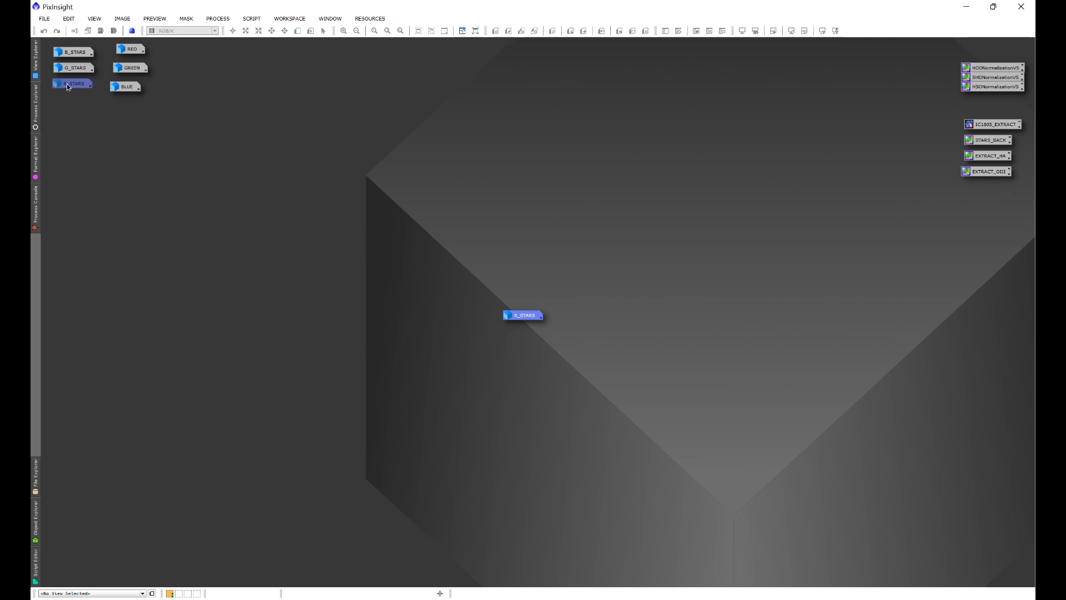
Restore the minimized G_STARS image and look up the script for removing its background gradient.
double_click(67, 69)
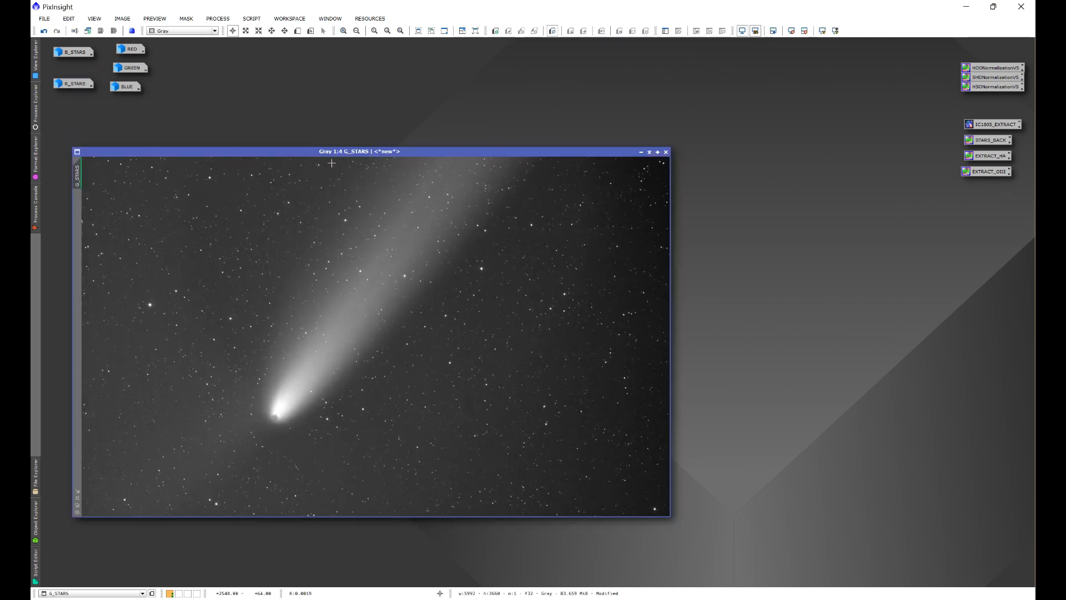
click(253, 20)
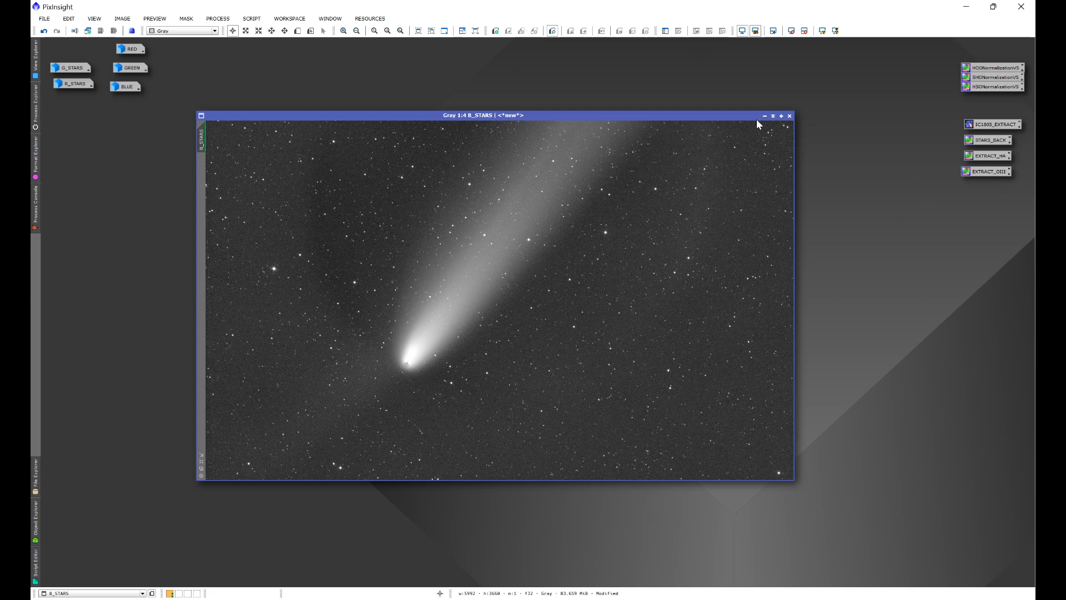
Apply NoiseXTerminator to the B_STARS image with Denoise 0.80 and Detail 0.15.
scroll(597, 284, up, 6)
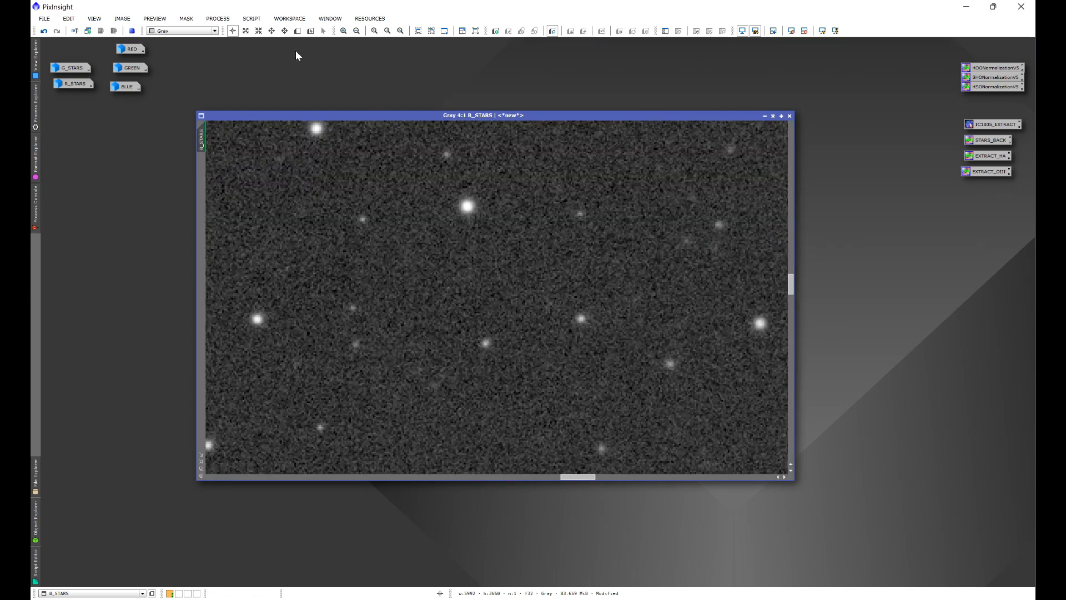
click(217, 18)
mouse_move(231, 32)
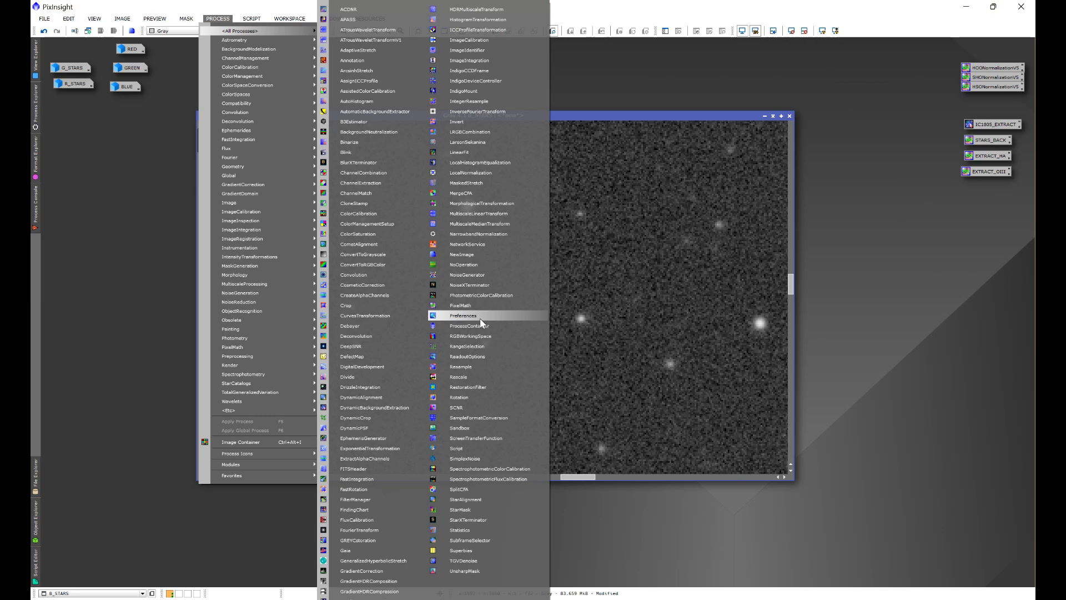
click(472, 285)
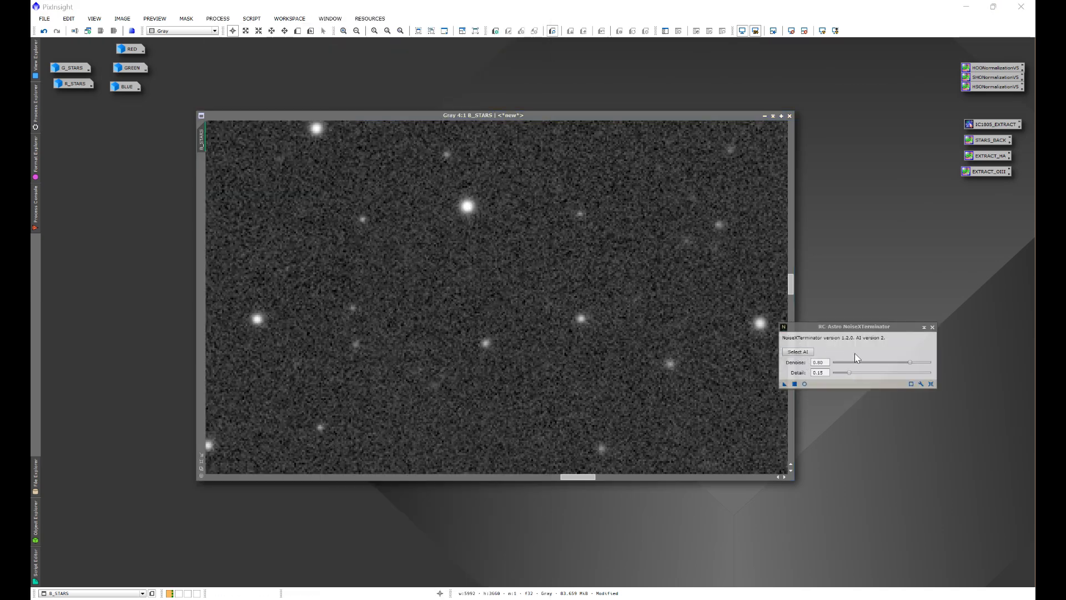
double_click(821, 362)
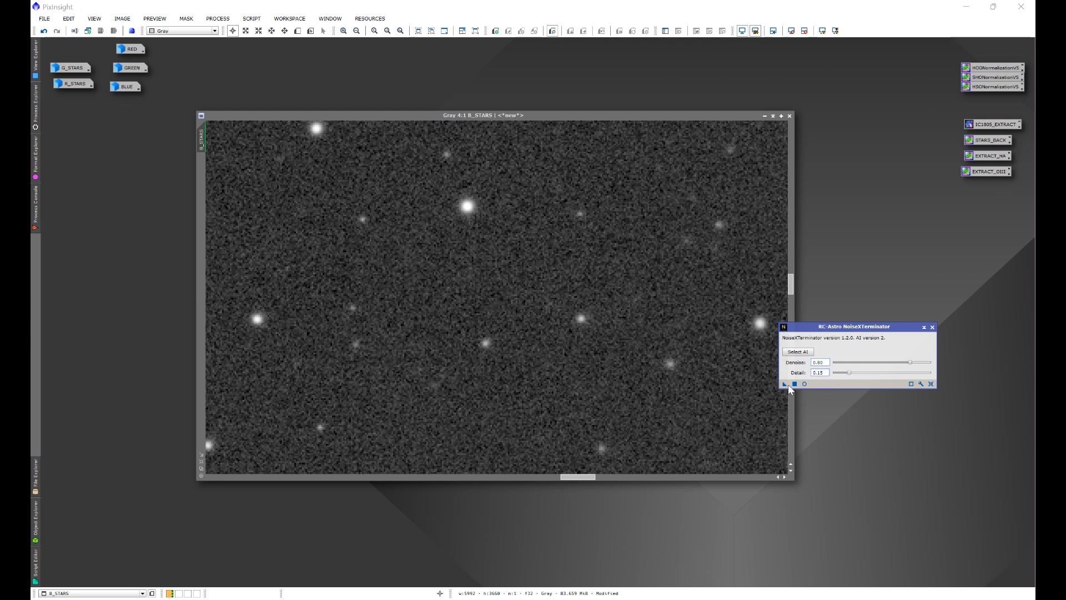
drag(784, 383, 640, 321)
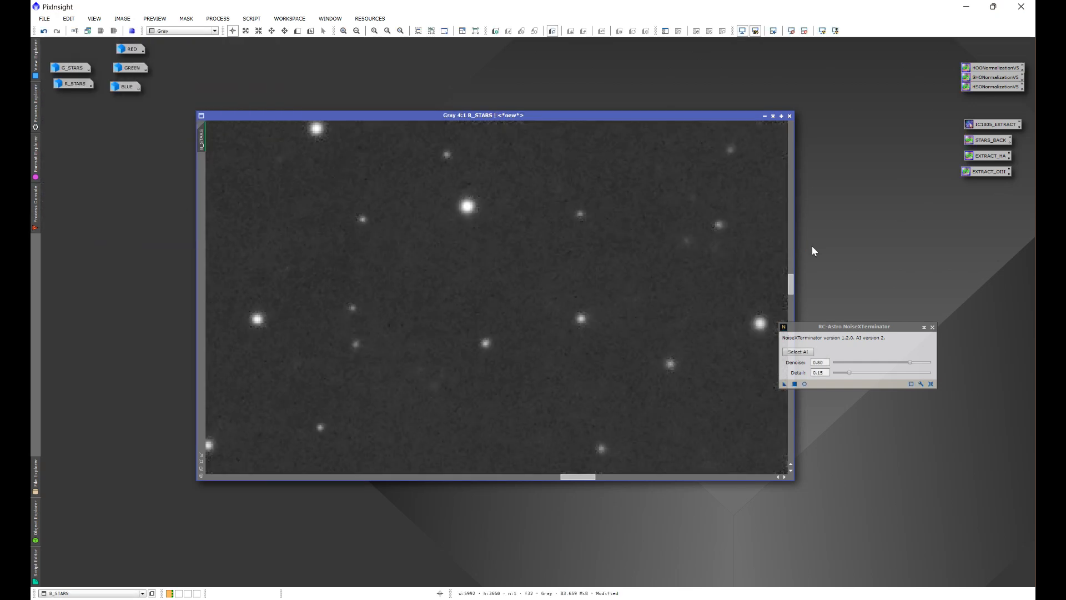
Check the whole denoised B_STARS image, minimize it, and place its icon above G_STARS.
scroll(744, 134, down, 7)
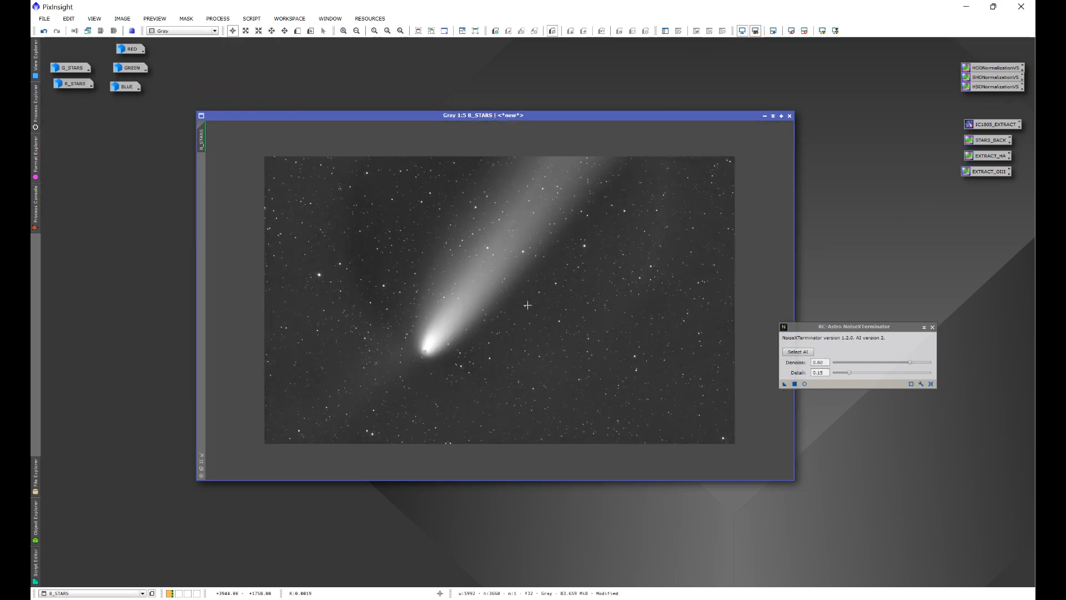
click(764, 115)
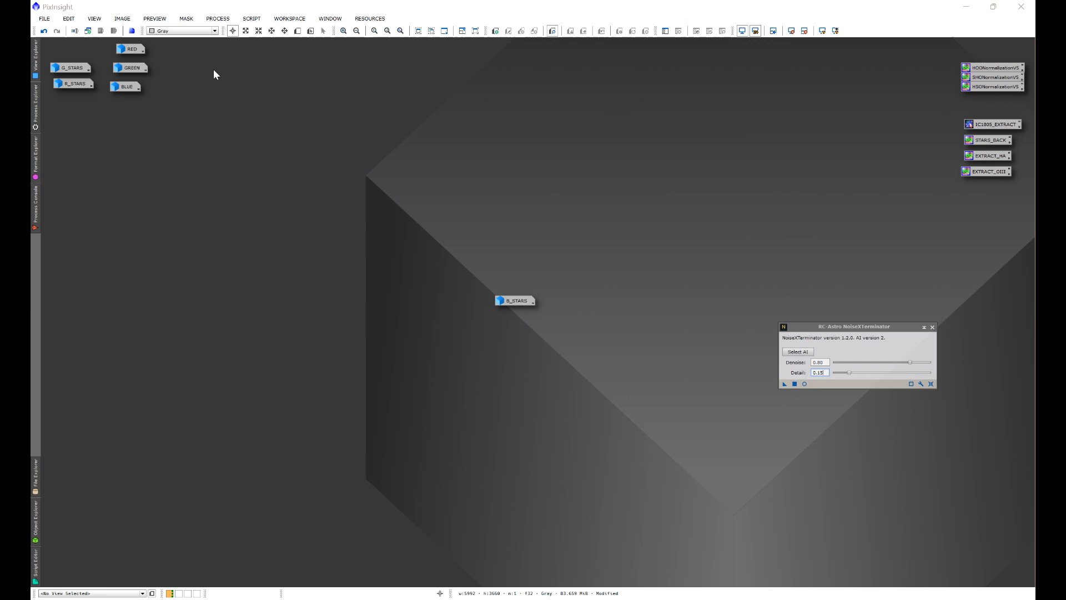
drag(514, 300, 71, 55)
Restore G_STARS, denoise it with the same NoiseXTerminator settings, and minimize it again.
double_click(71, 68)
scroll(650, 309, up, 8)
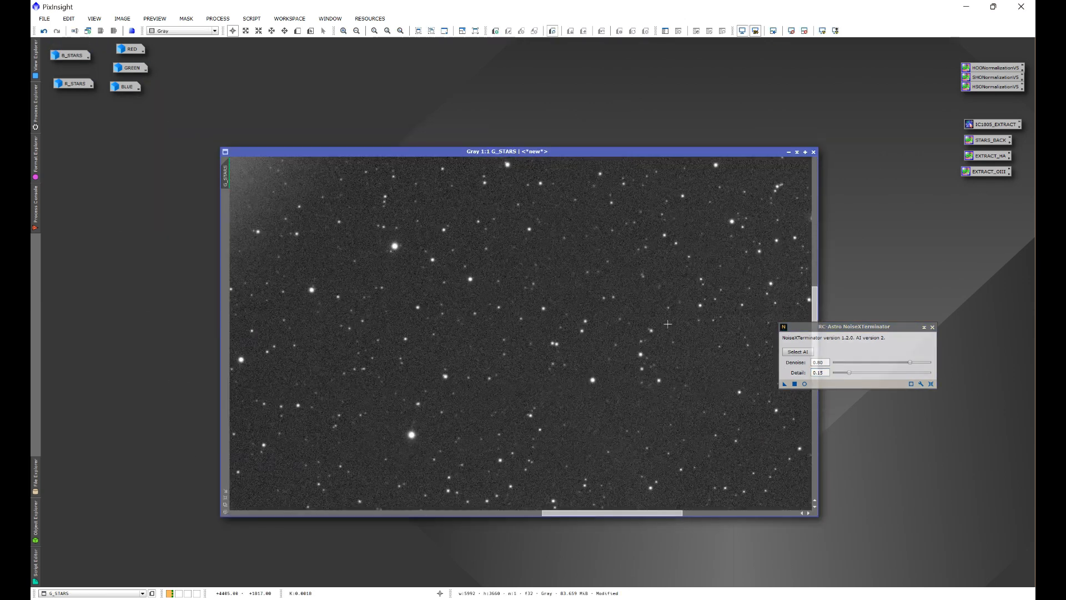
click(794, 383)
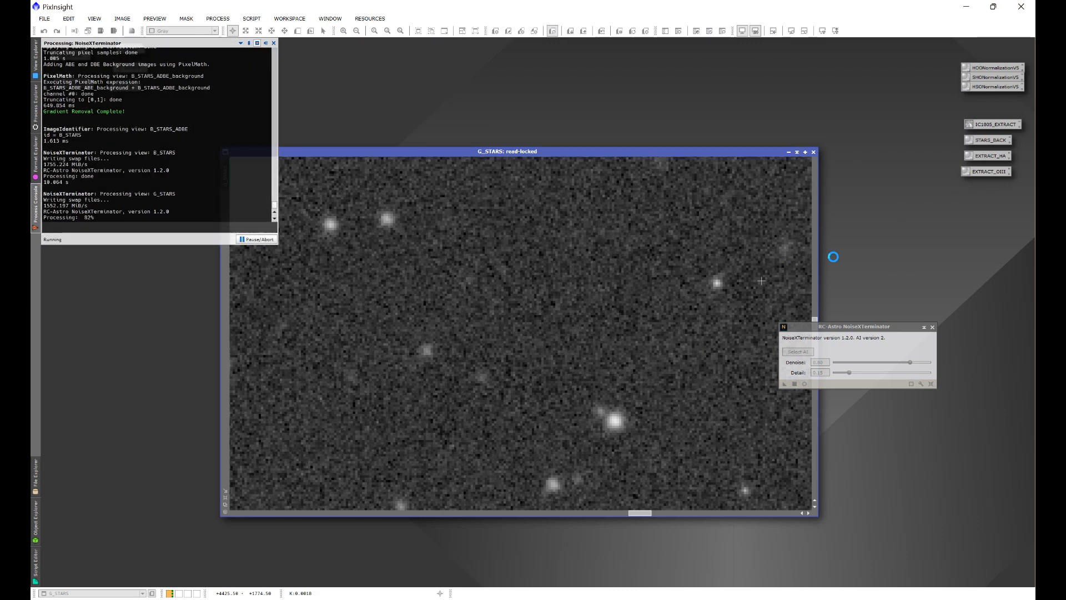
scroll(666, 301, down, 8)
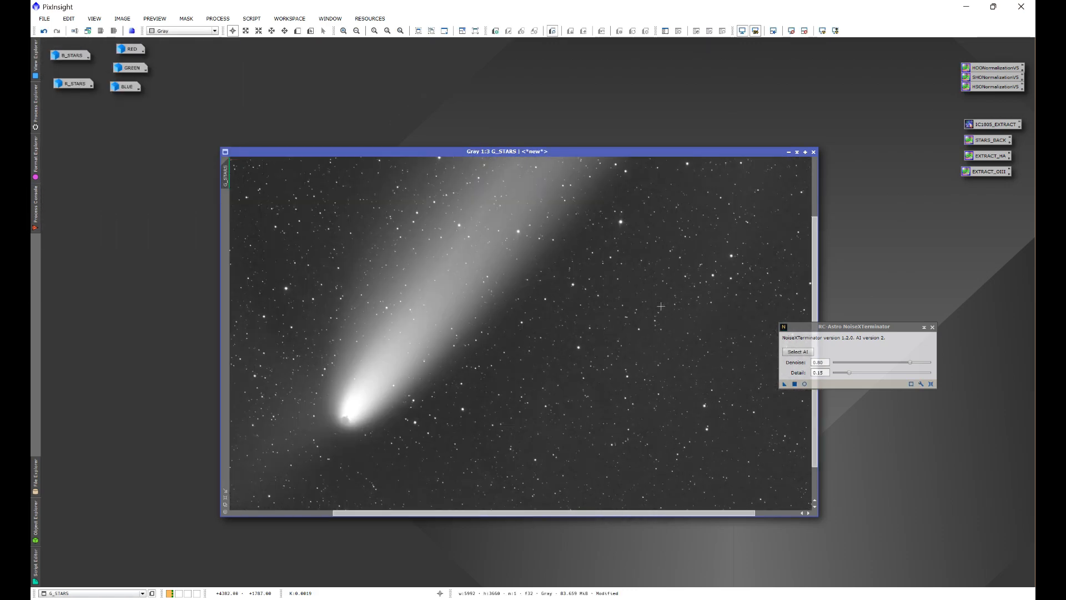
click(789, 152)
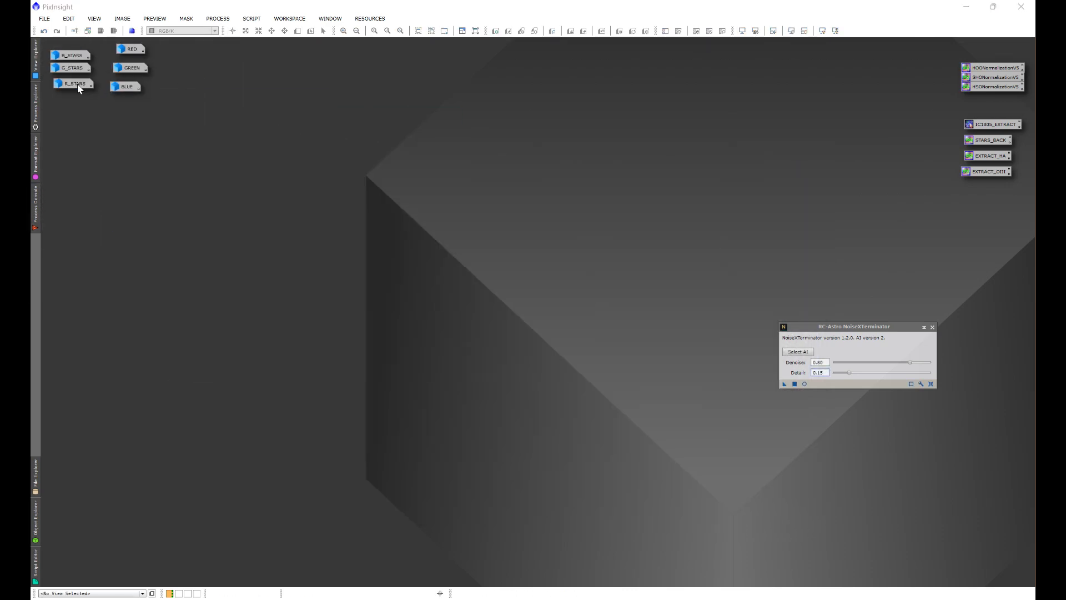
Restore R_STARS, denoise it with the same NoiseXTerminator settings, inspect the result up close, and close NoiseXTerminator.
double_click(75, 83)
click(784, 384)
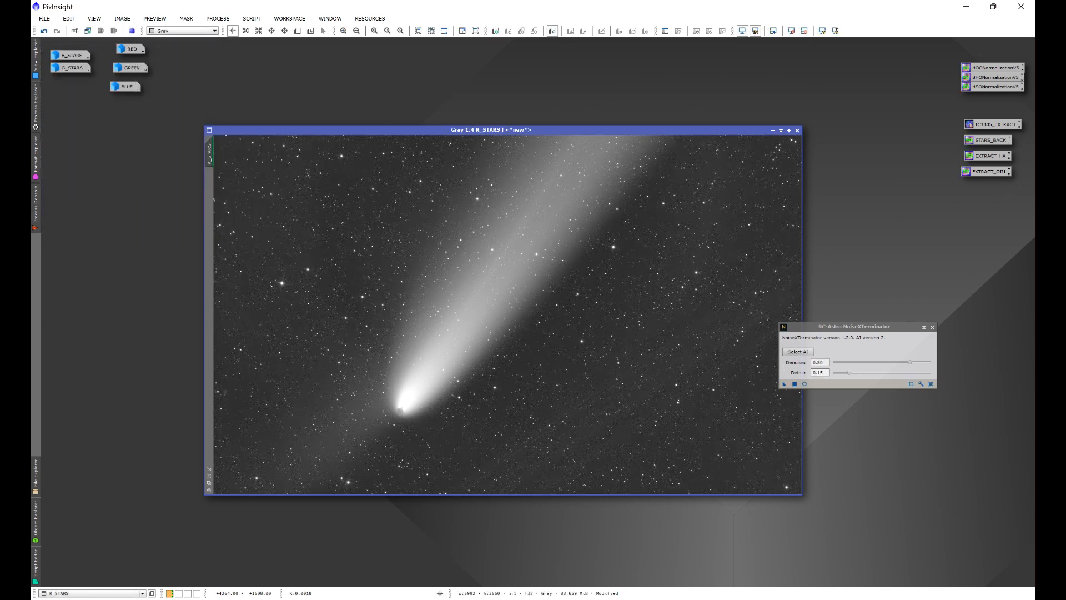
scroll(632, 292, up, 5)
scroll(632, 292, down, 5)
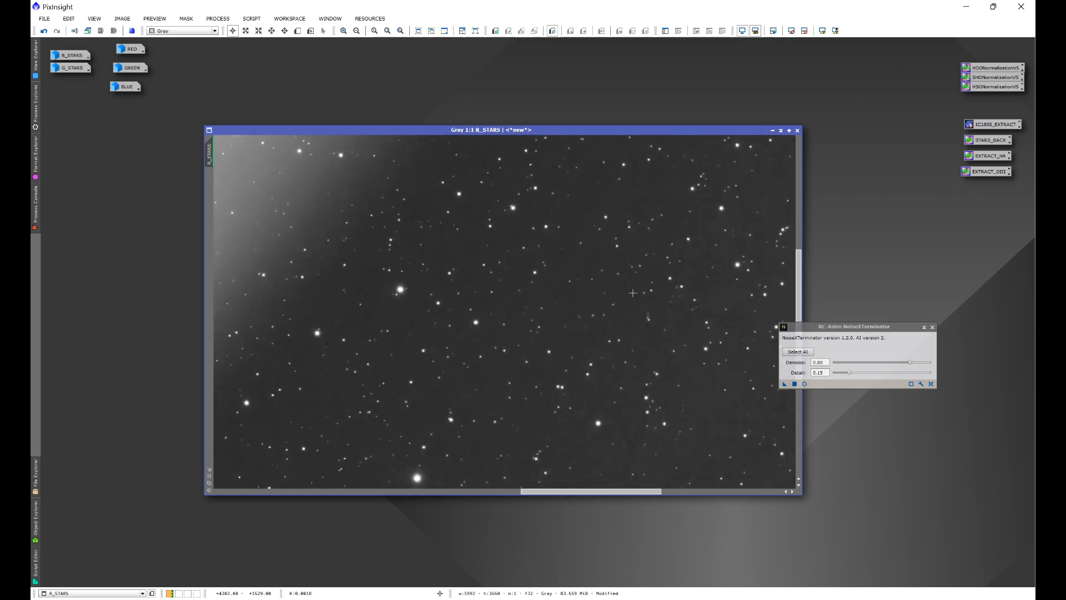
click(932, 327)
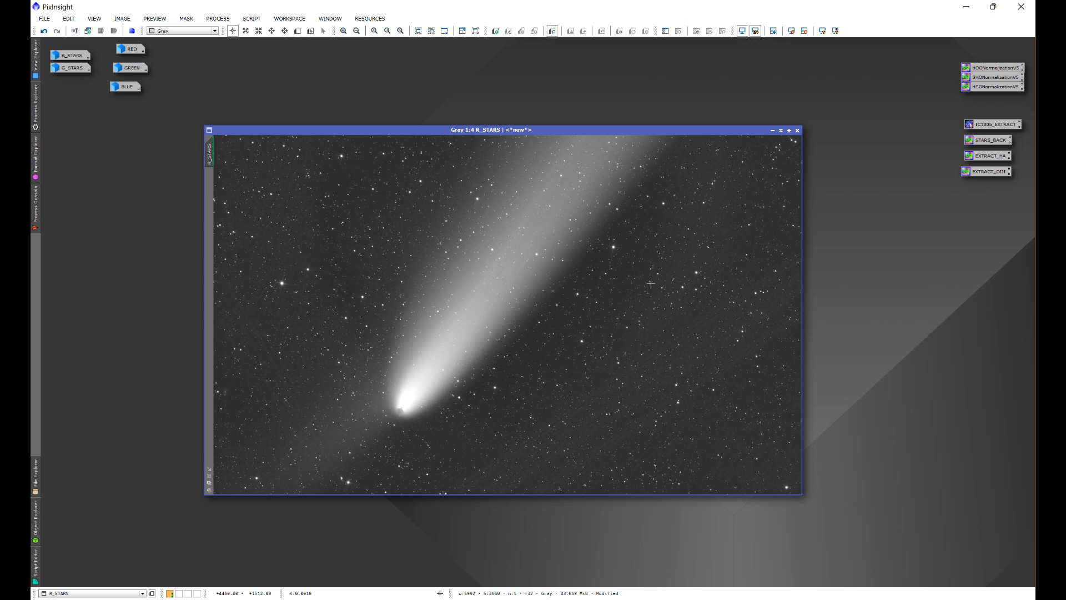
Measure the median FWHM of the stars in R_STARS with the FWHMEccentricity script, then close it.
click(251, 19)
mouse_move(276, 87)
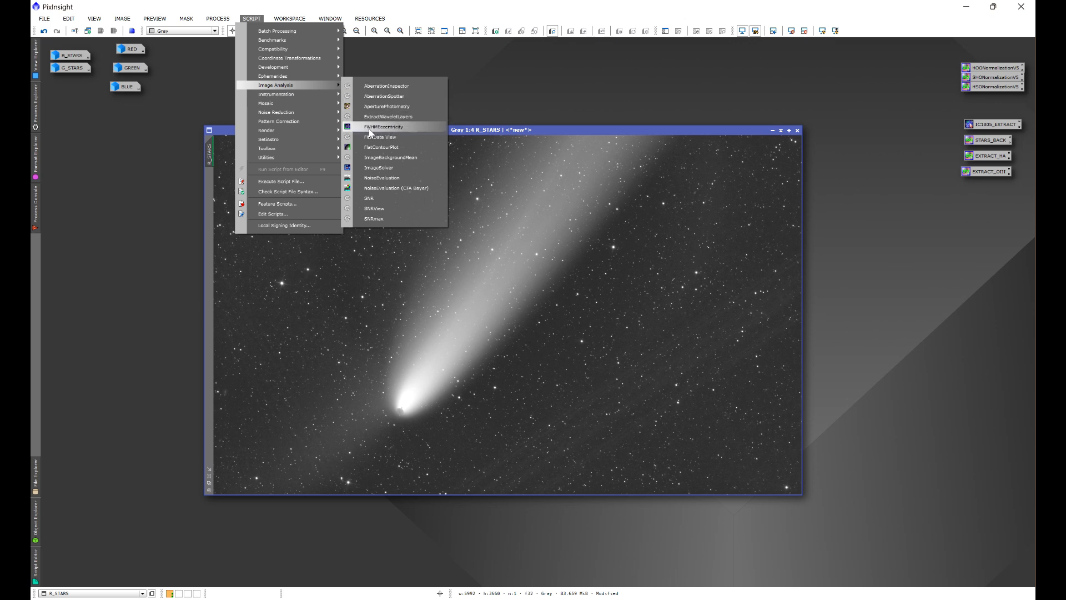
click(395, 129)
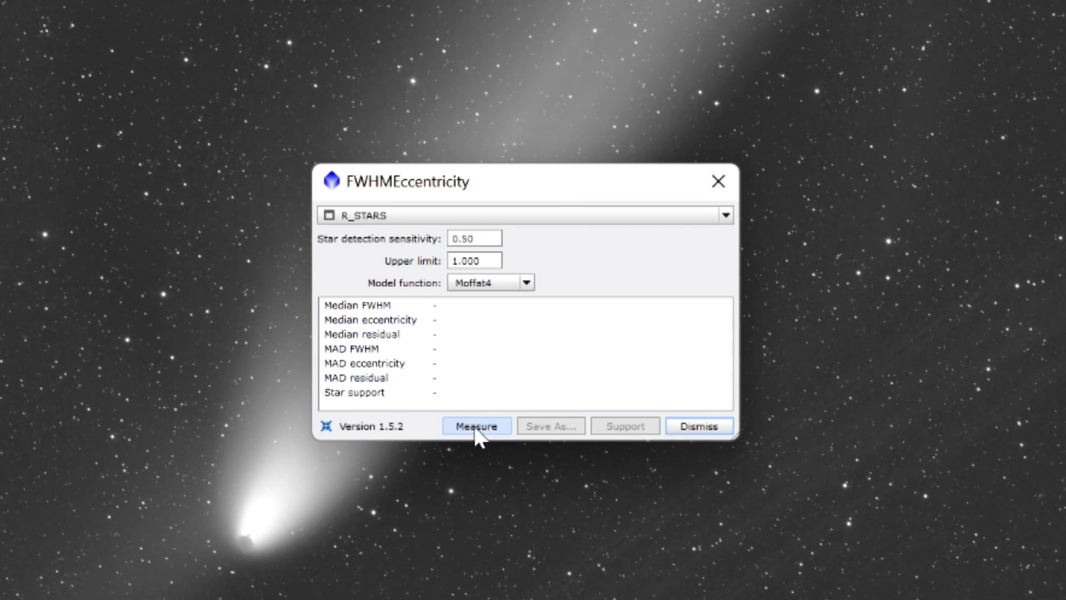
click(477, 427)
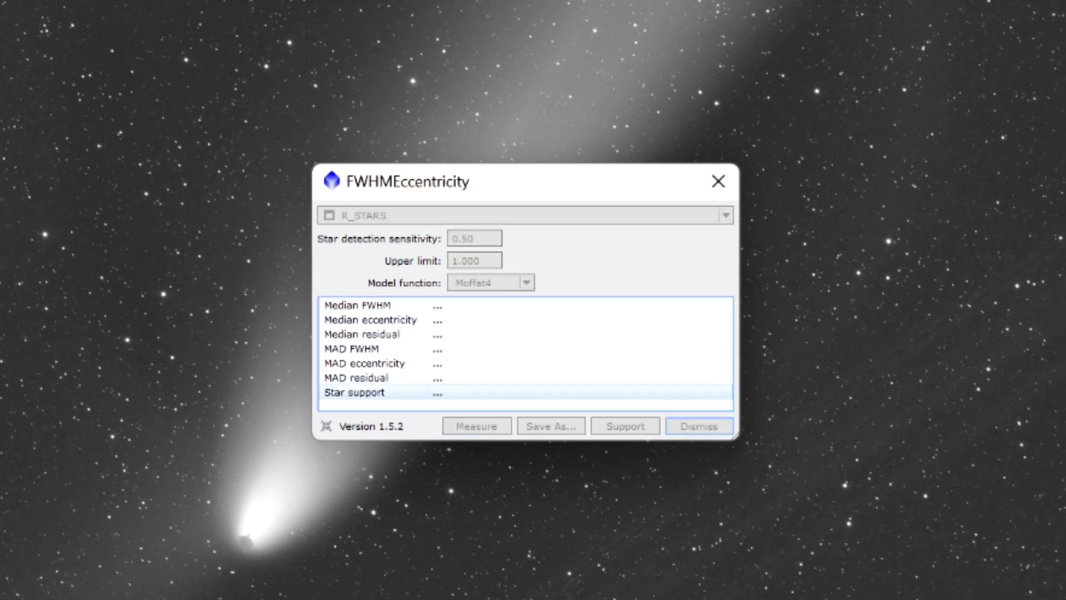
click(379, 309)
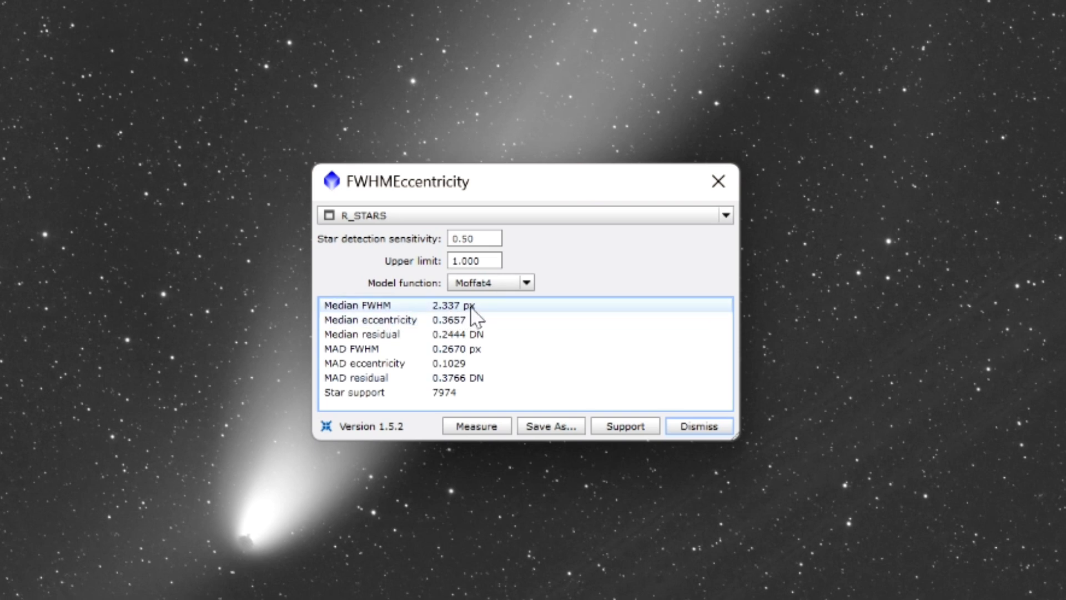
mouse_move(471, 311)
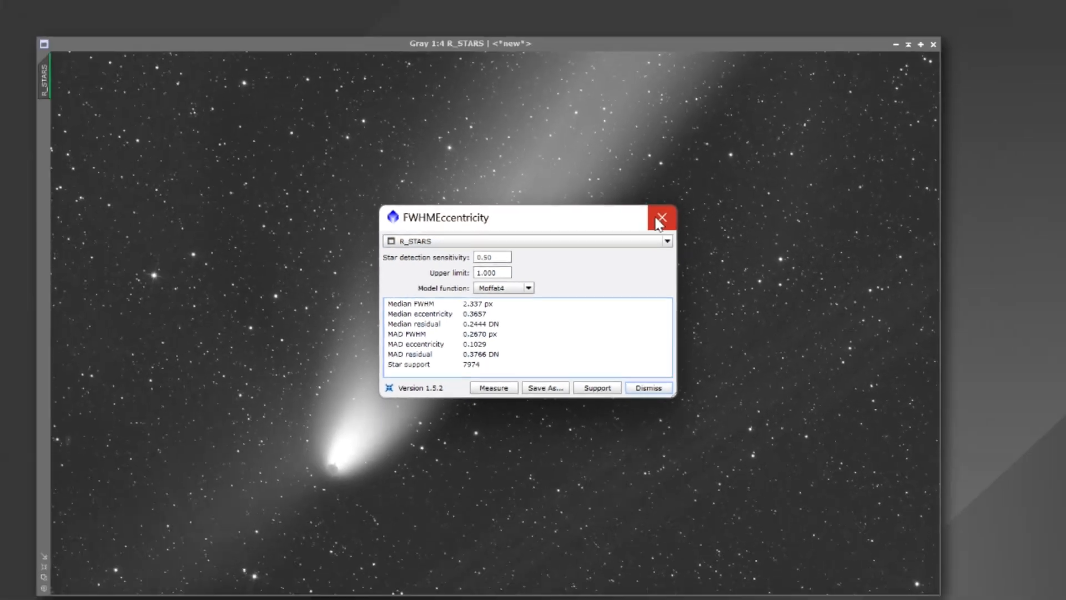
click(718, 181)
Open BlurXTerminator and turn off its Correct Only option.
click(217, 19)
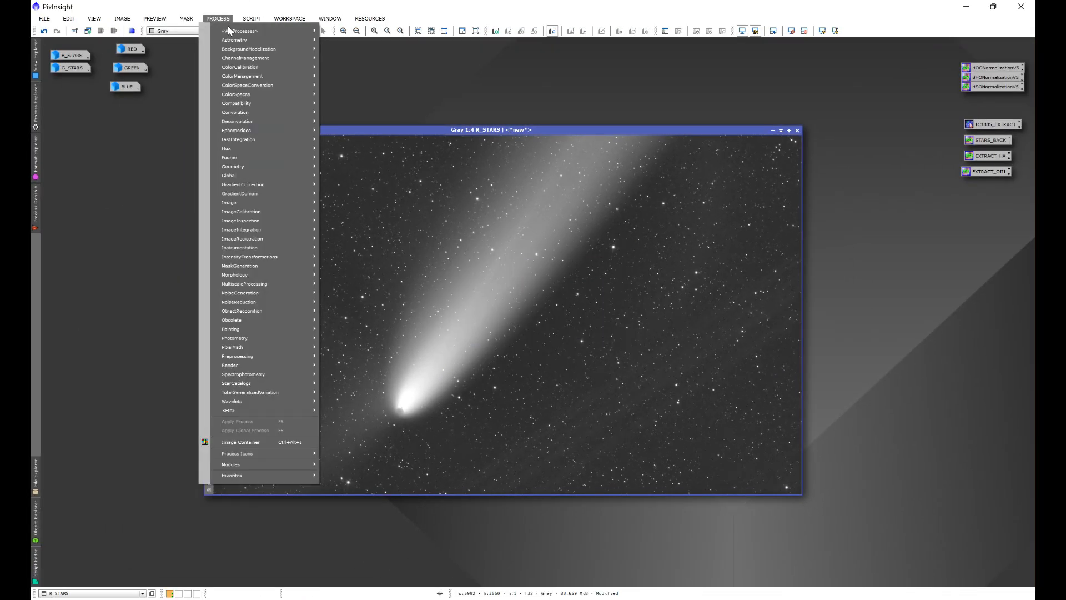
mouse_move(235, 32)
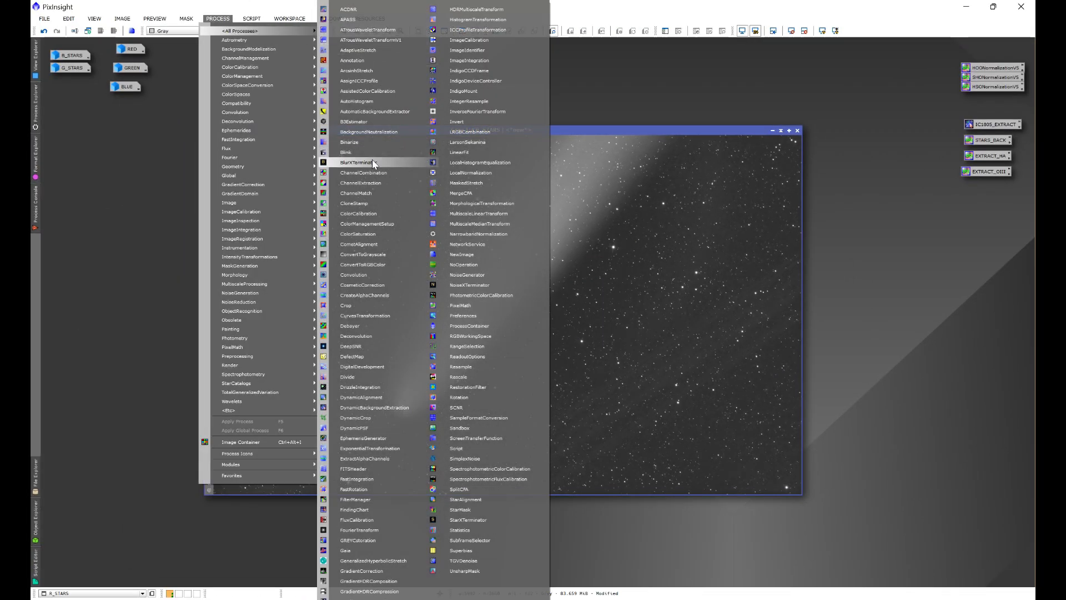
click(372, 158)
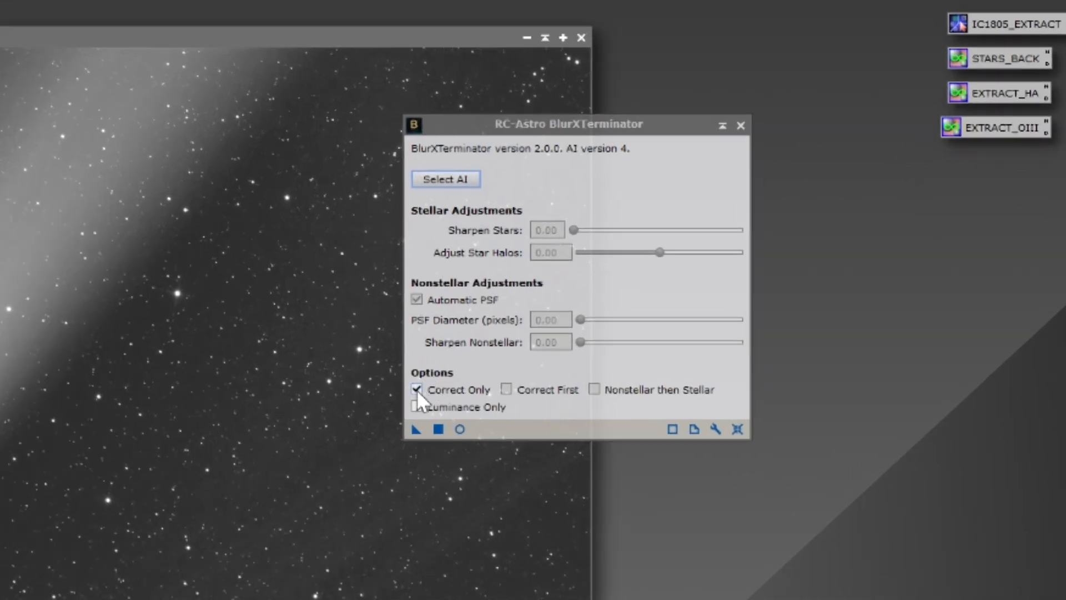
click(417, 388)
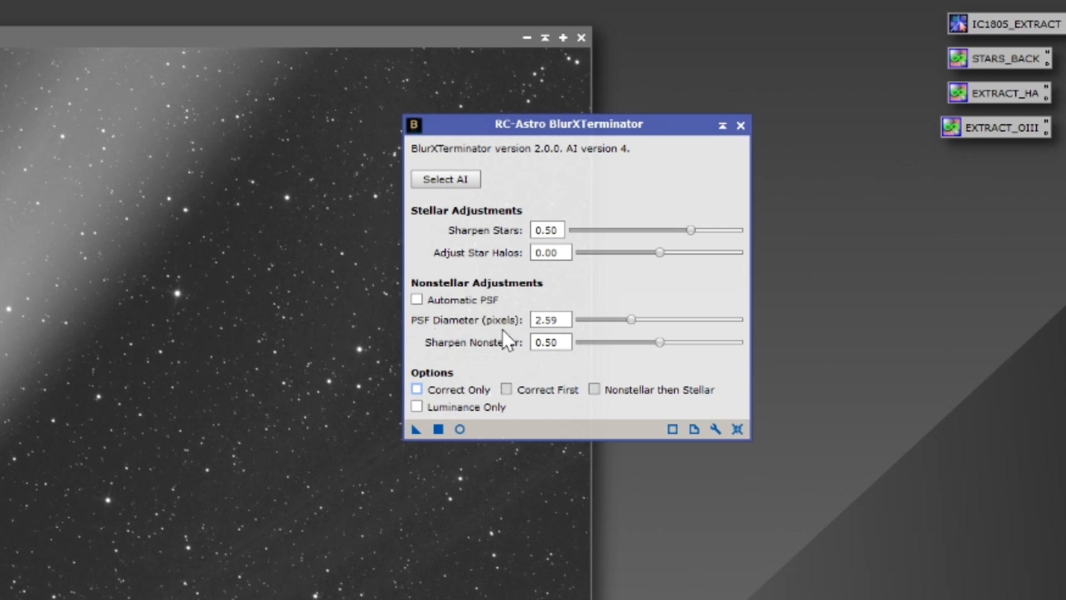
Set the BlurXTerminator PSF diameter to 2.34 pixels, apply the process to R_STARS, and minimize the image.
double_click(551, 320)
text(34)
click(555, 342)
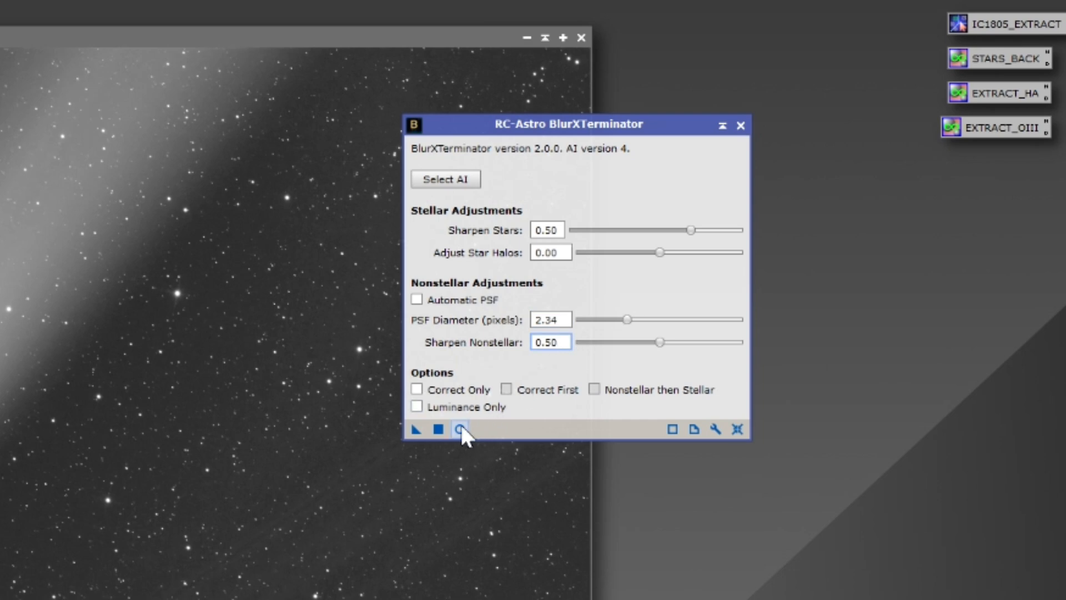
drag(412, 427, 127, 514)
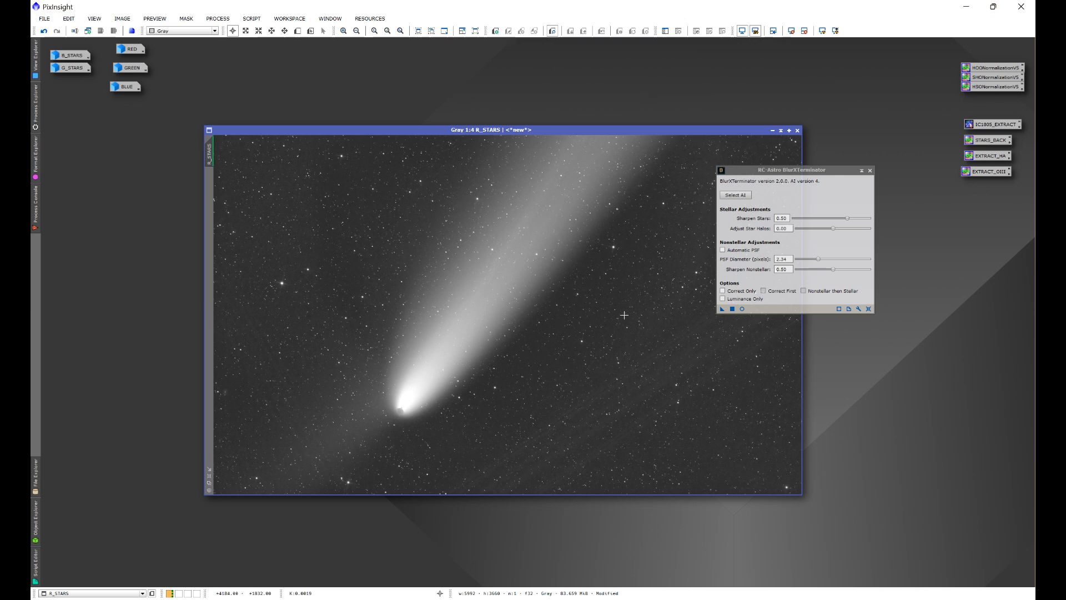
click(771, 131)
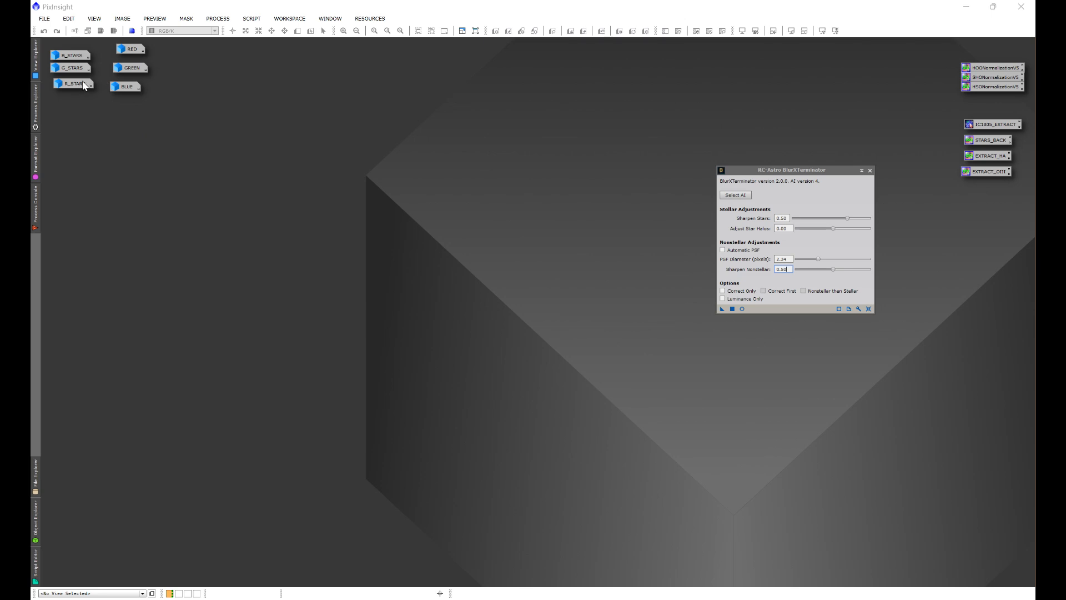
Restore G_STARS, measure the median FWHM of its stars with the FWHMEccentricity script, and close the script.
double_click(75, 67)
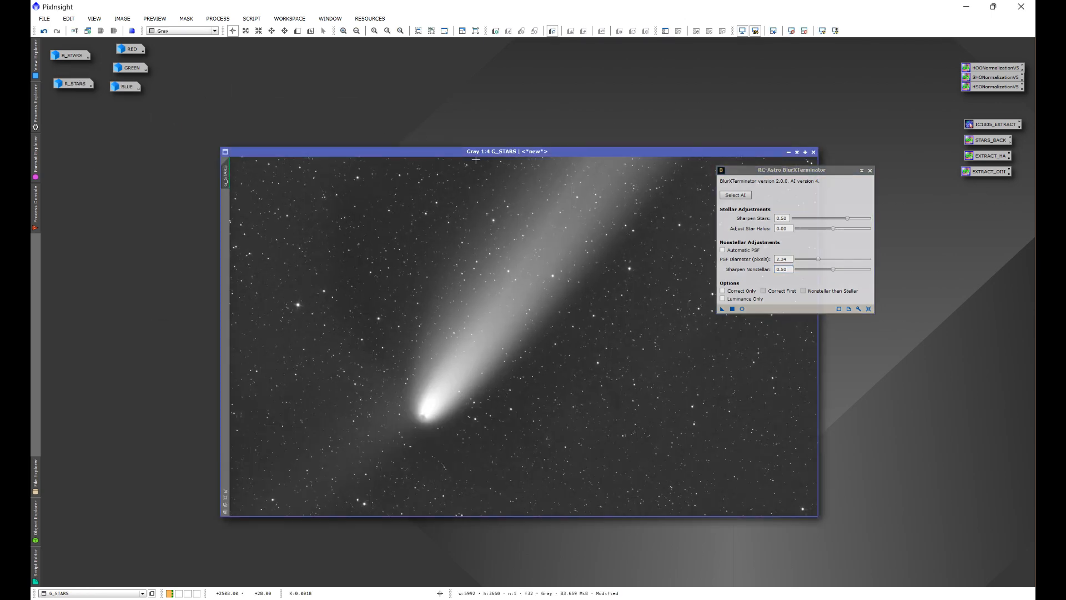
click(252, 18)
mouse_move(275, 86)
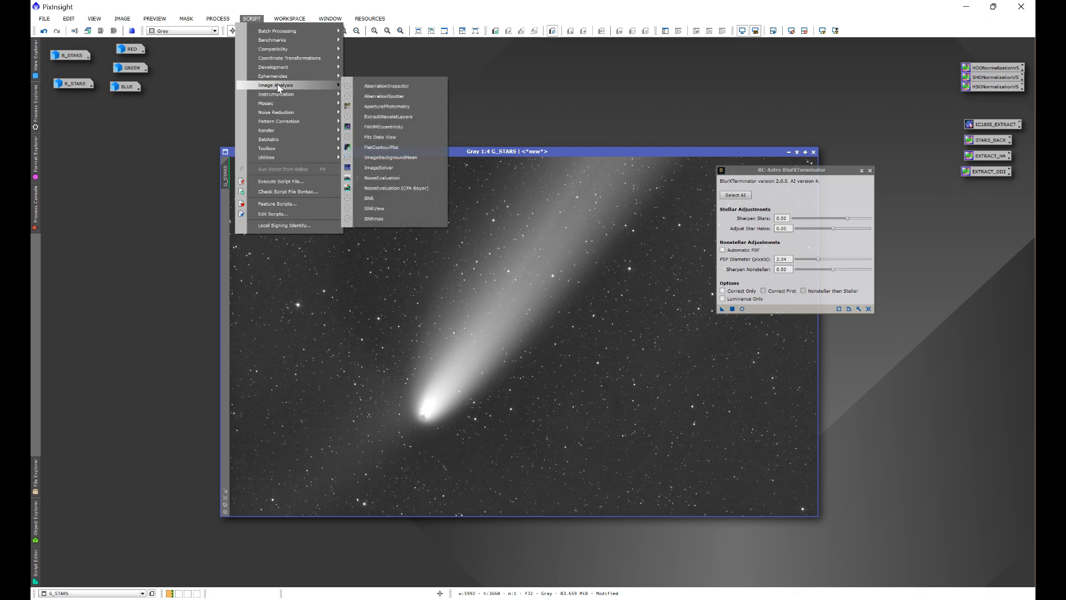
click(401, 115)
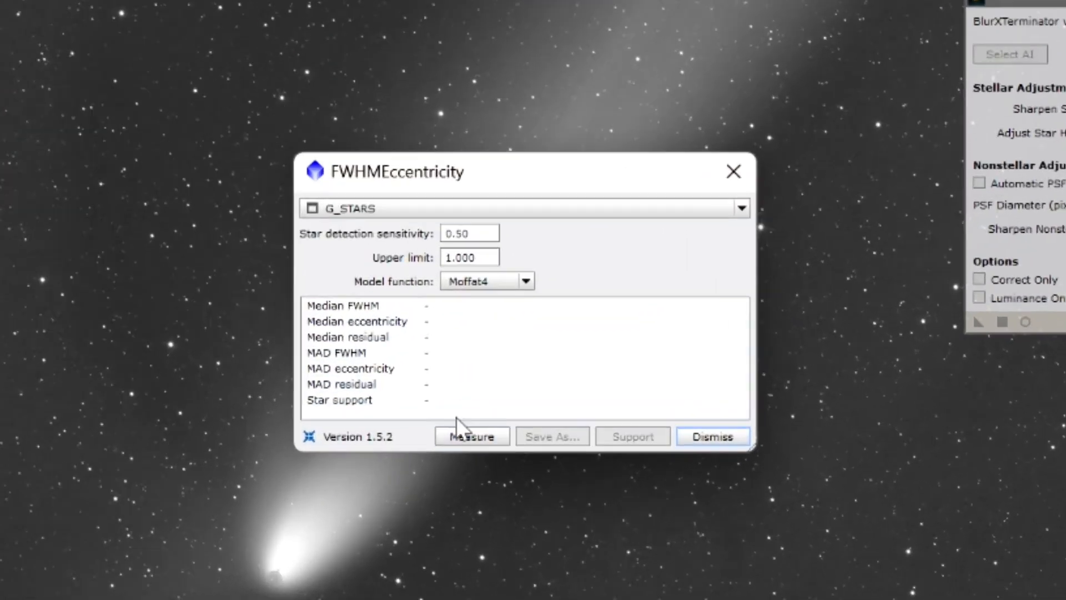
click(504, 358)
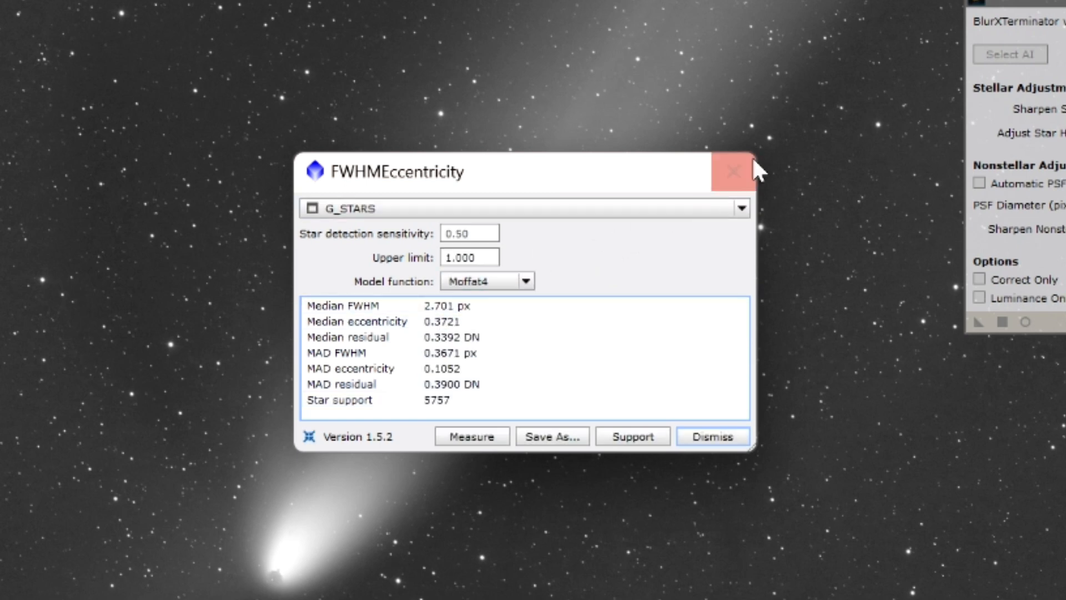
click(734, 171)
Set the BlurXTerminator PSF diameter to 2.70 pixels, apply the process to G_STARS, and minimize the image.
drag(499, 336, 512, 336)
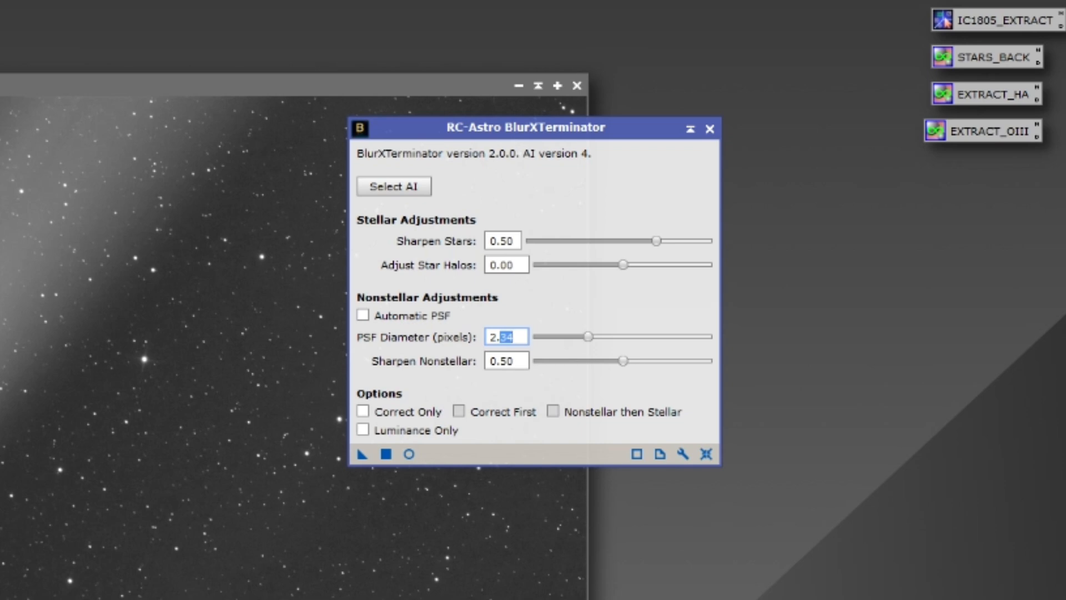
text(7)
key(Tab)
click(361, 454)
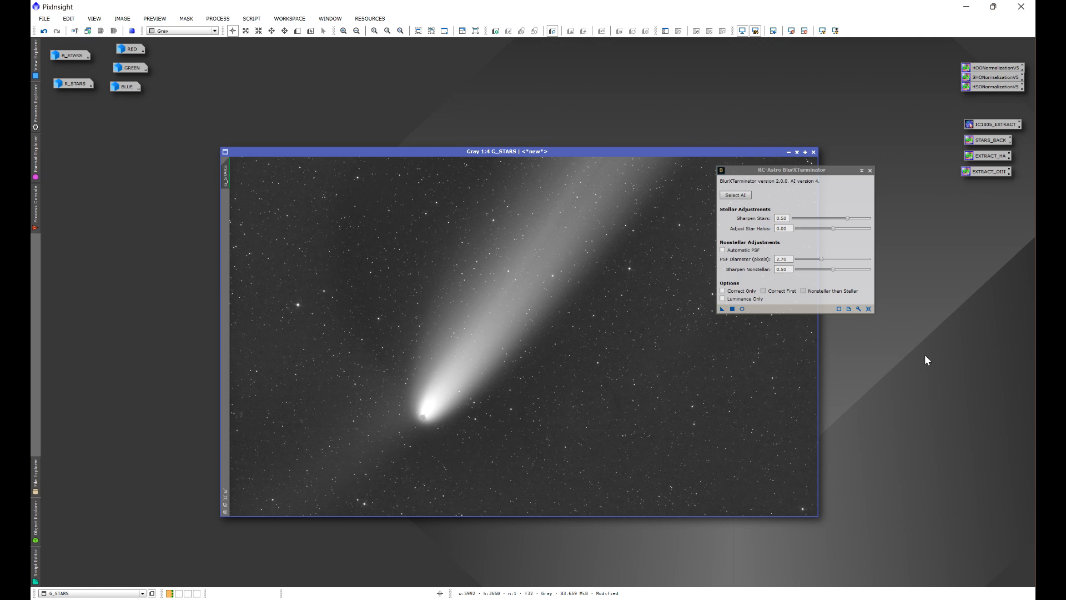
click(796, 152)
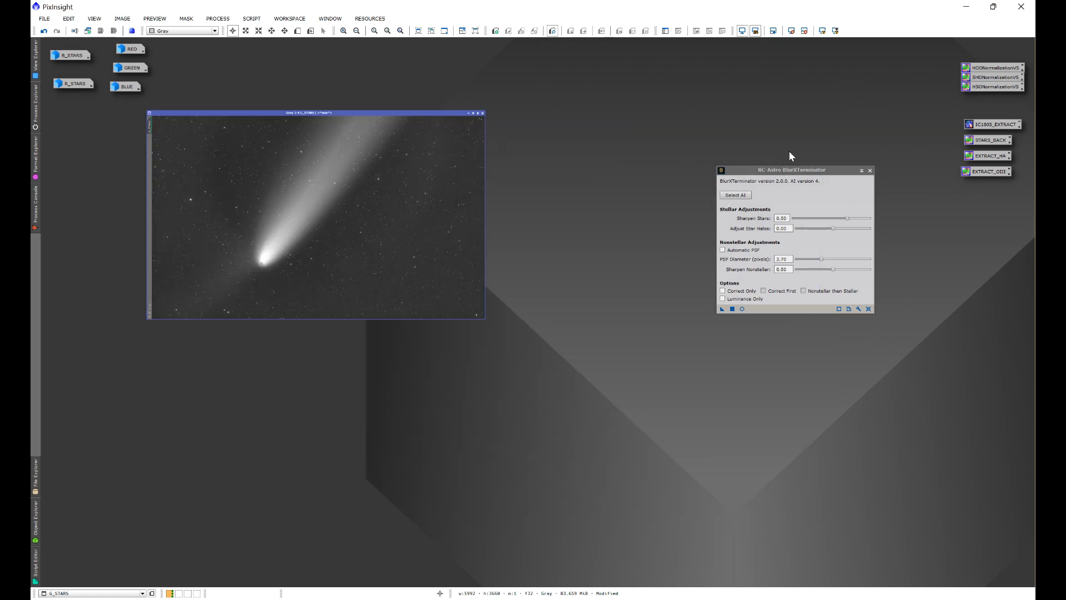
Restore B_STARS, measure the median FWHM of its stars with the FWHMEccentricity script, and close the script.
double_click(70, 55)
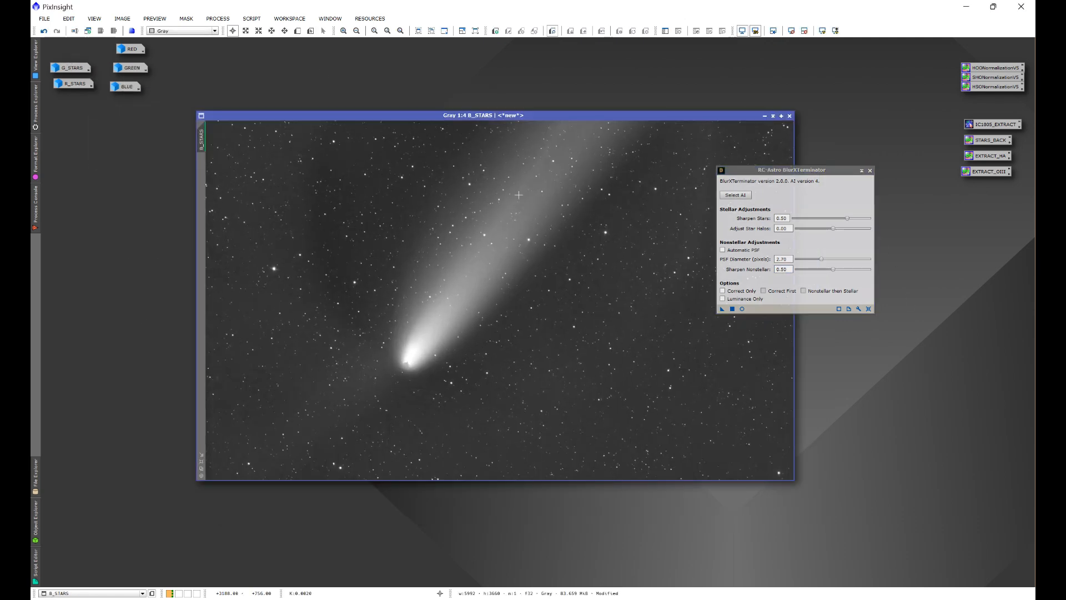
click(252, 19)
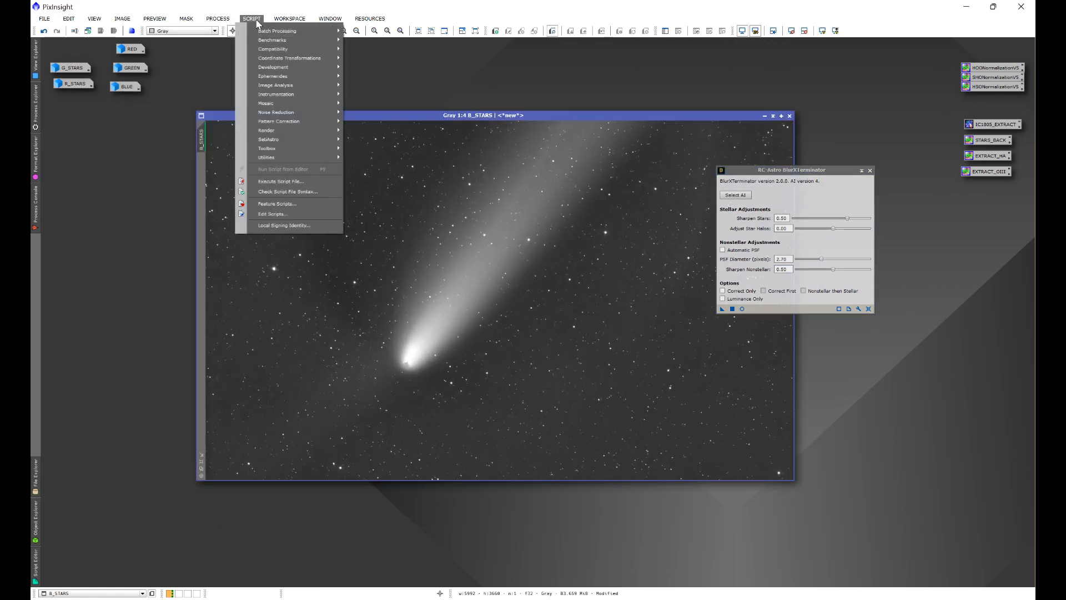
mouse_move(282, 80)
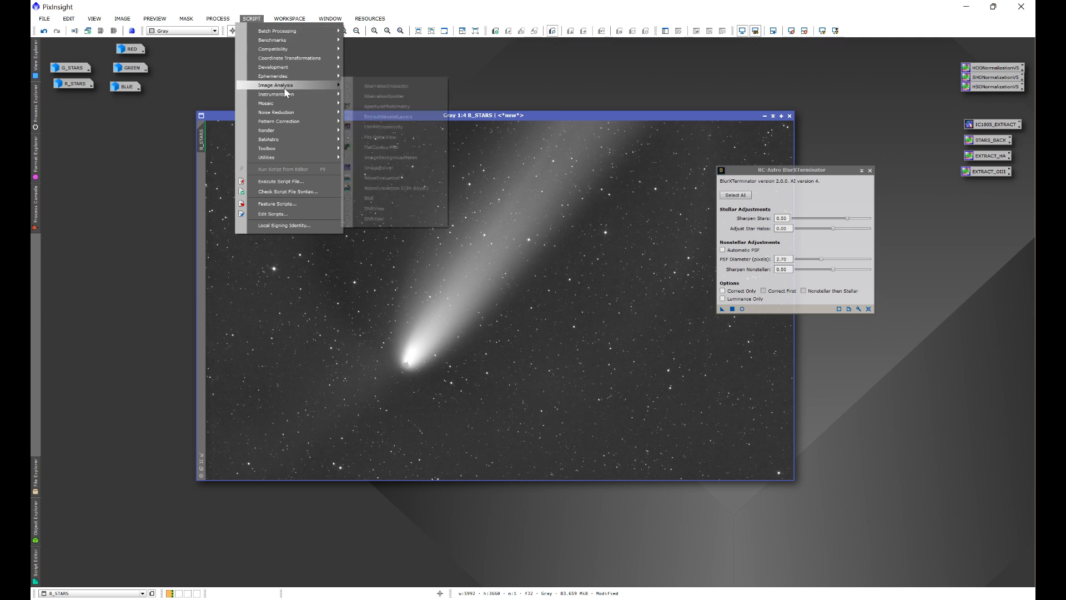
click(383, 124)
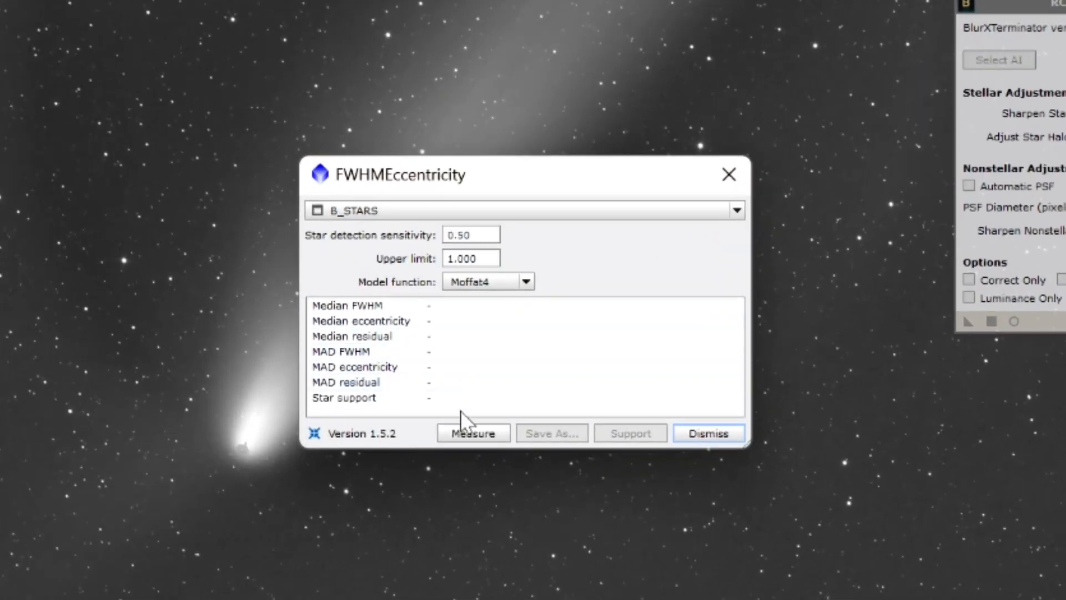
click(508, 356)
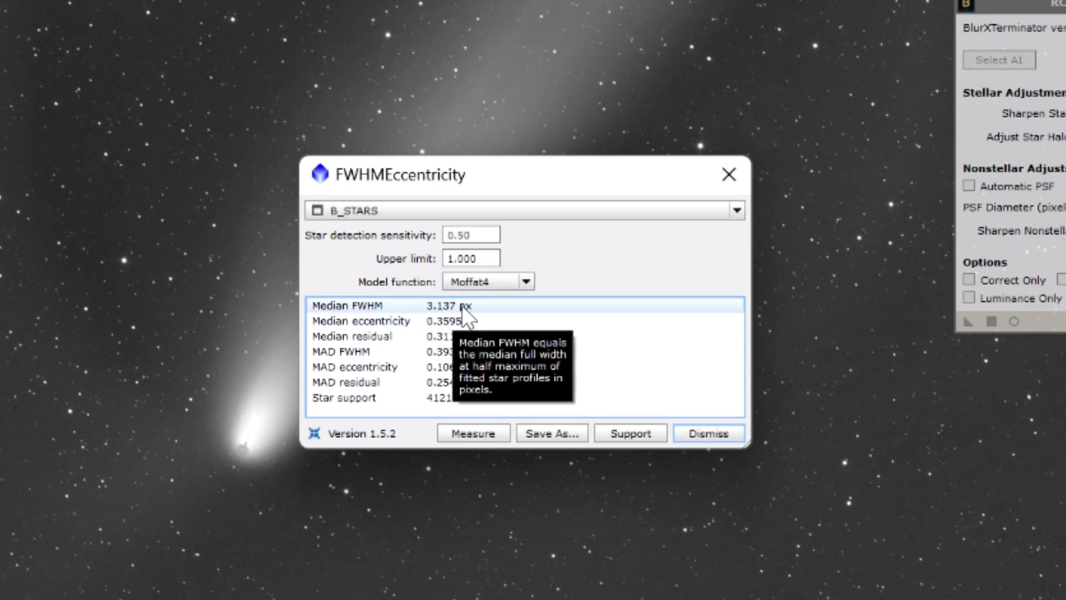
click(729, 175)
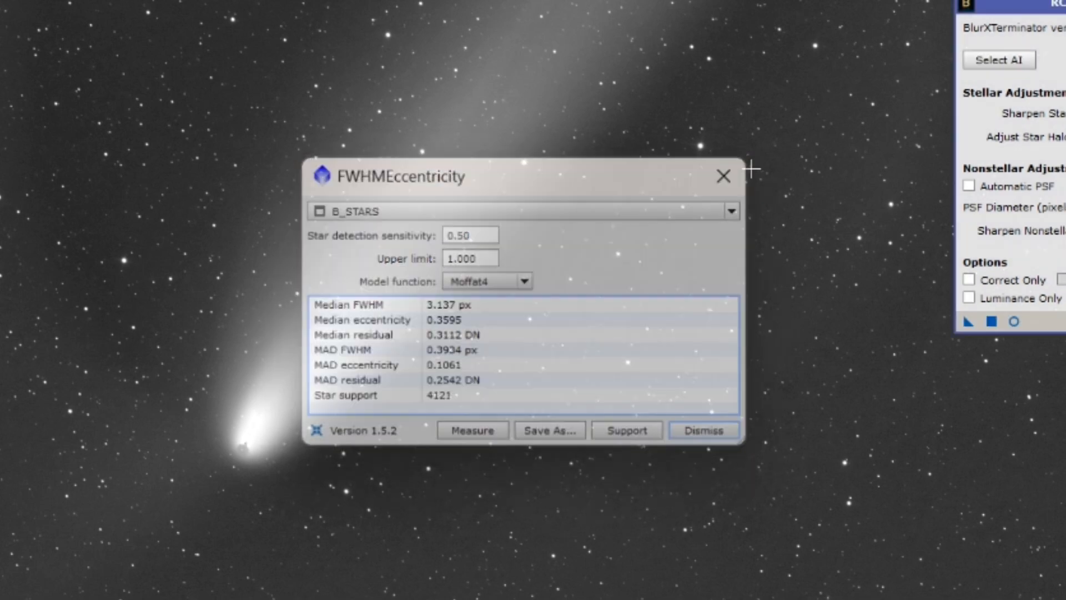
Set the BlurXTerminator PSF diameter to 3.14 pixels, apply the process to B_STARS, and close BlurXTerminator.
double_click(510, 329)
key(ctrl+a)
text(3.14)
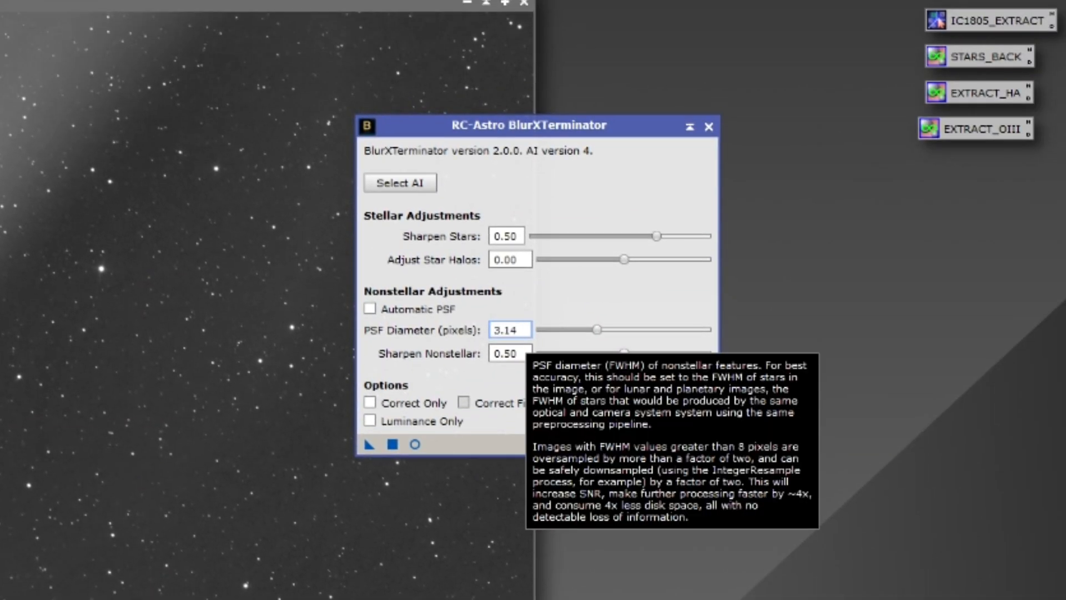
click(496, 354)
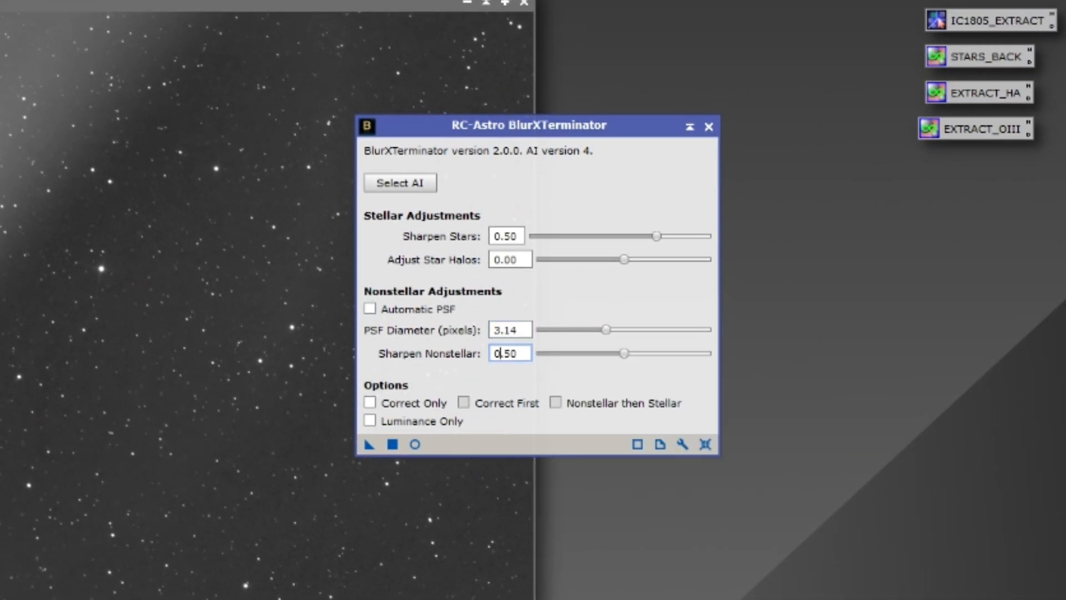
click(364, 443)
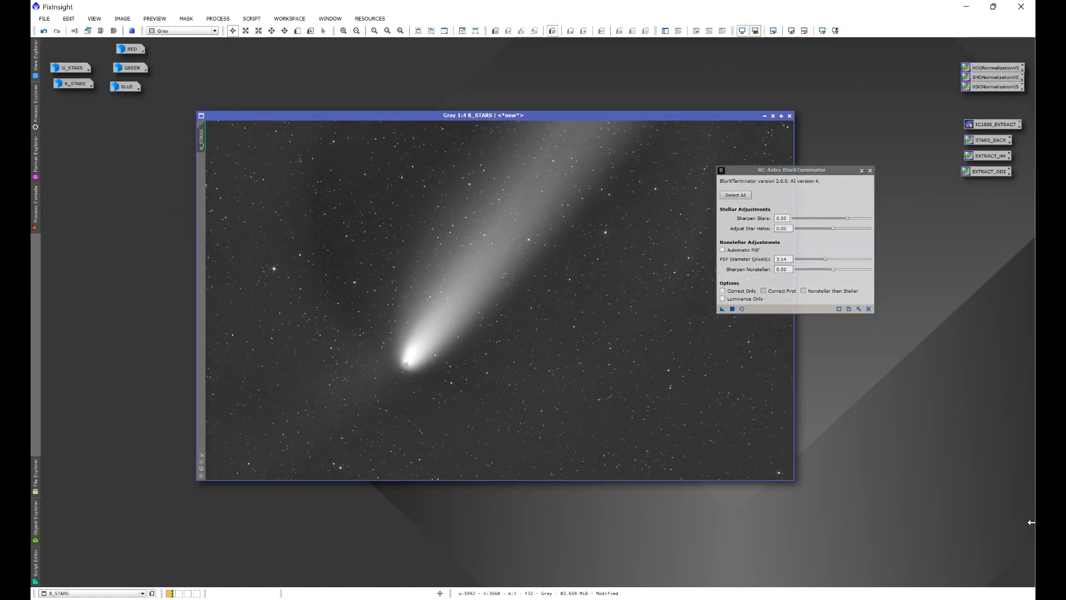
click(869, 170)
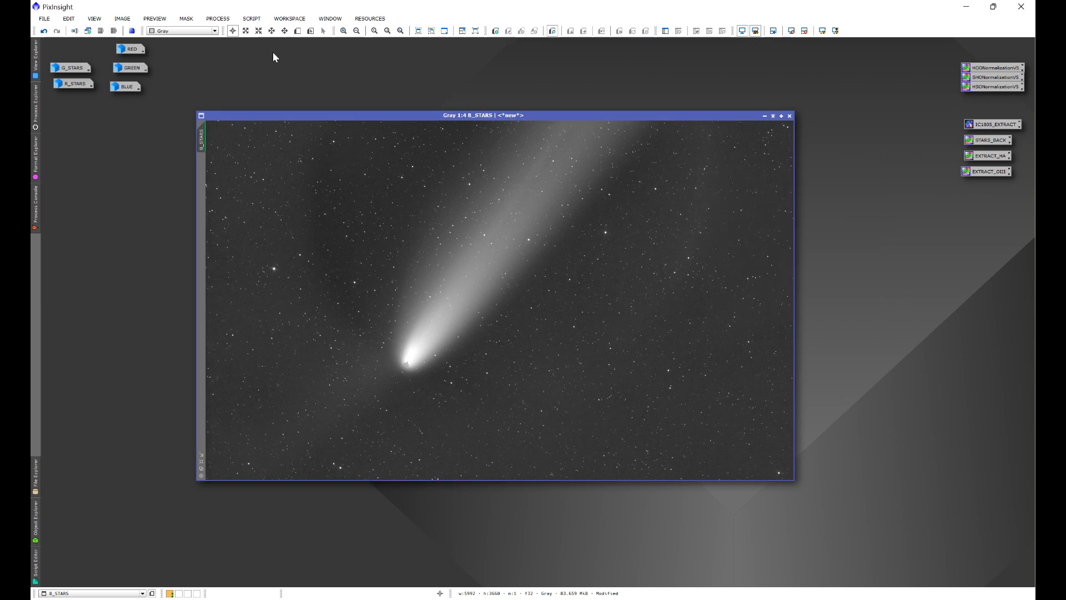
Open StarXTerminator and apply it to B_STARS with Generate Star Image and Unscreen Stars enabled.
click(223, 20)
mouse_move(229, 31)
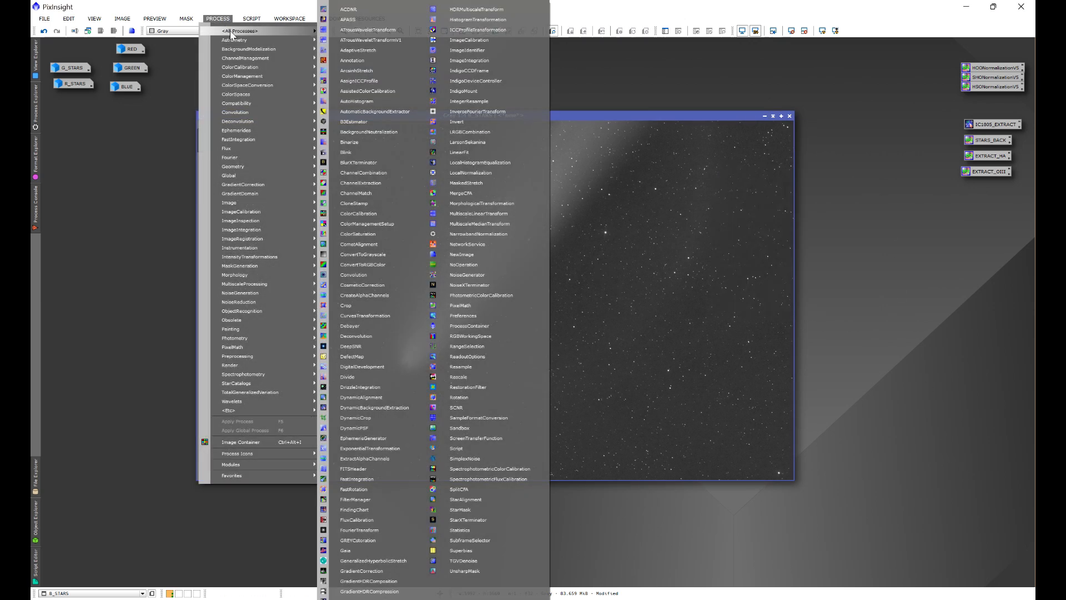
click(468, 521)
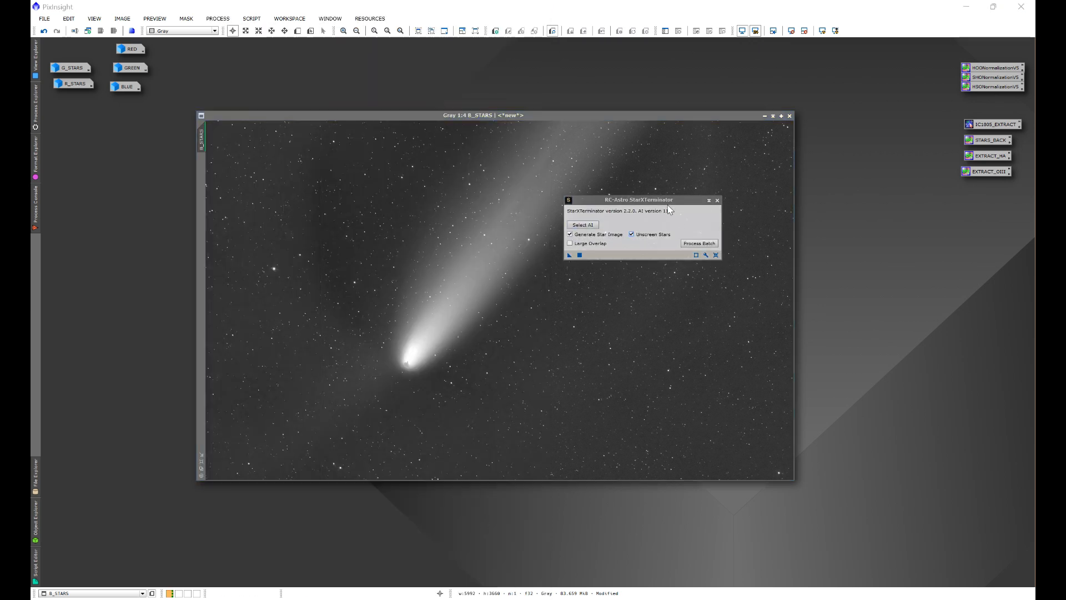
drag(668, 206, 901, 217)
drag(801, 267, 695, 303)
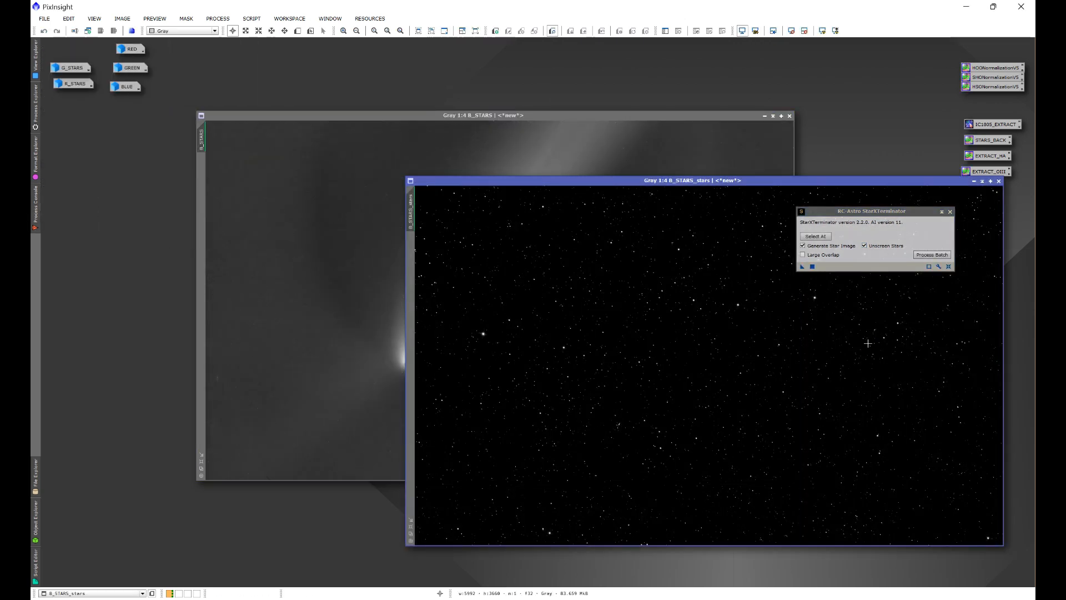
Close the starless B_STARS image without saving, and minimize B_STARS_stars, placing its icon with the other star images.
drag(701, 185, 464, 203)
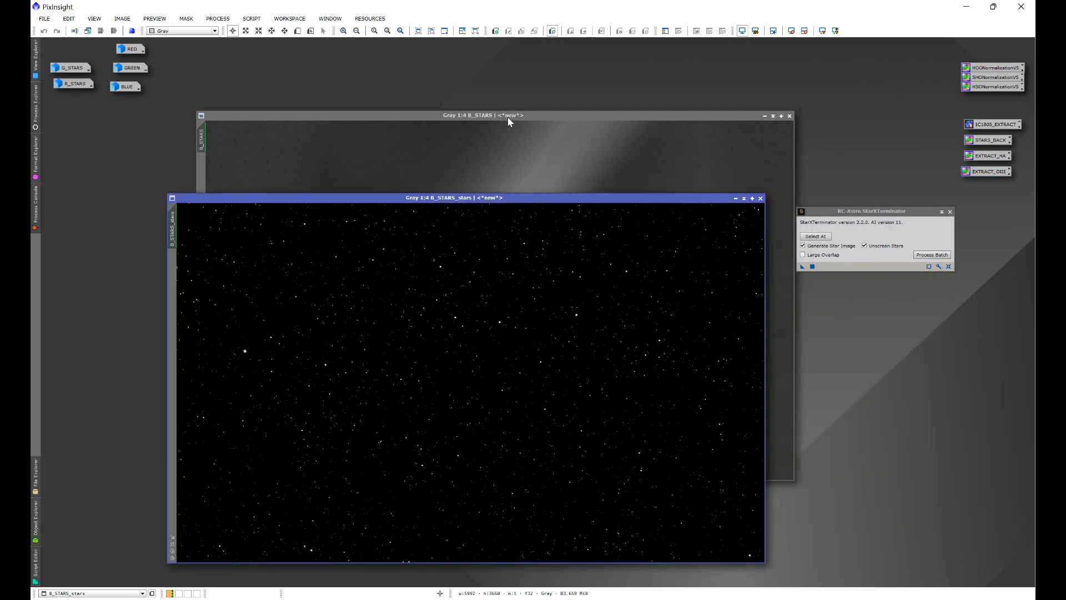
click(506, 116)
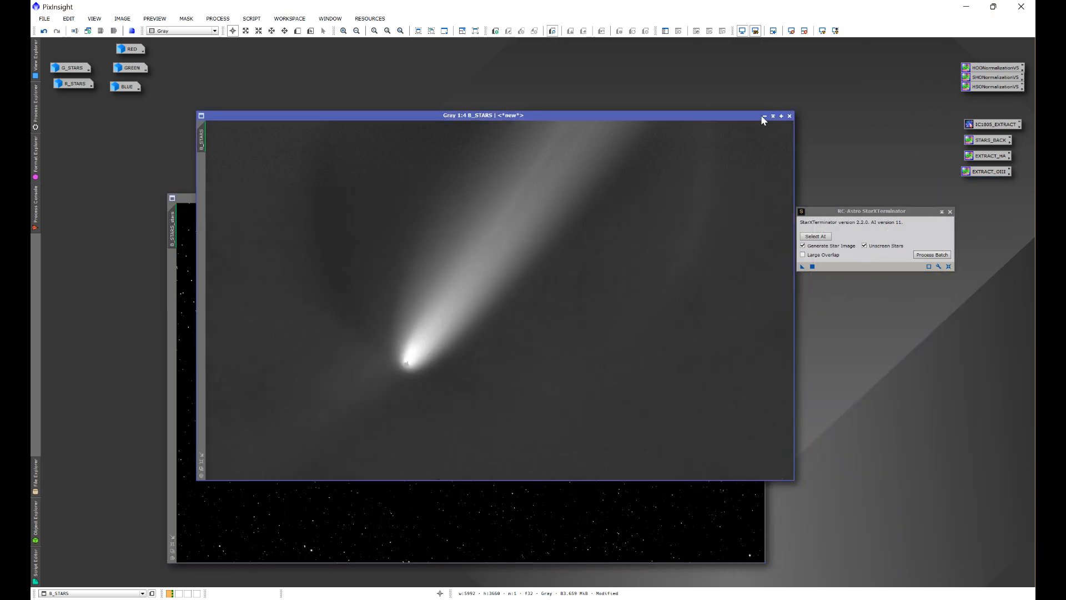
click(788, 115)
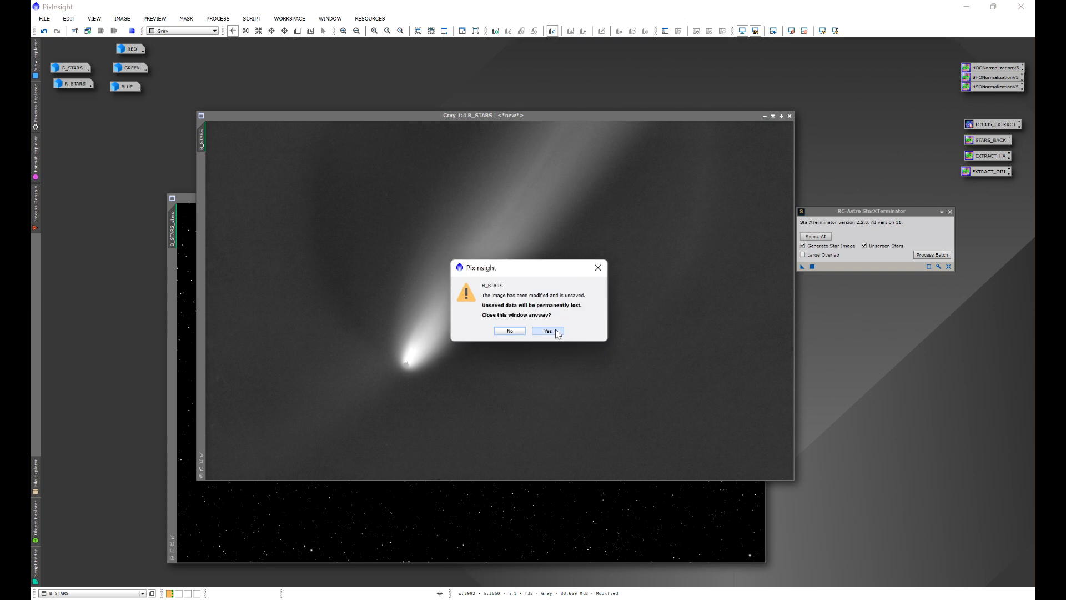
click(558, 331)
drag(554, 199, 563, 111)
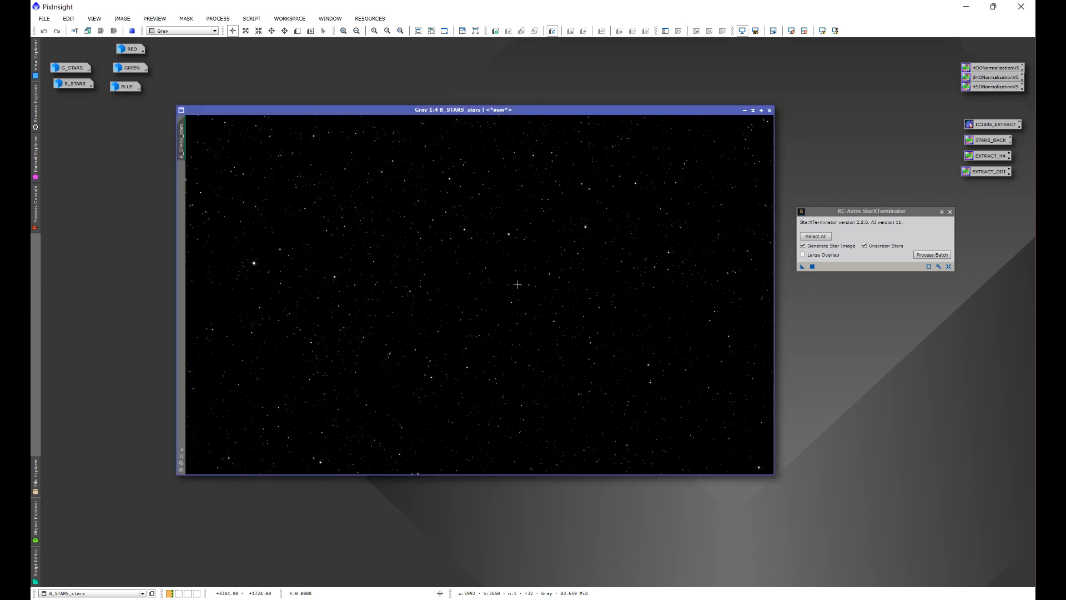
click(745, 110)
drag(489, 295, 61, 52)
Restore G_STARS, extract its stars with the same StarXTerminator settings, and inspect the streaks near the comet head in the star image.
double_click(64, 68)
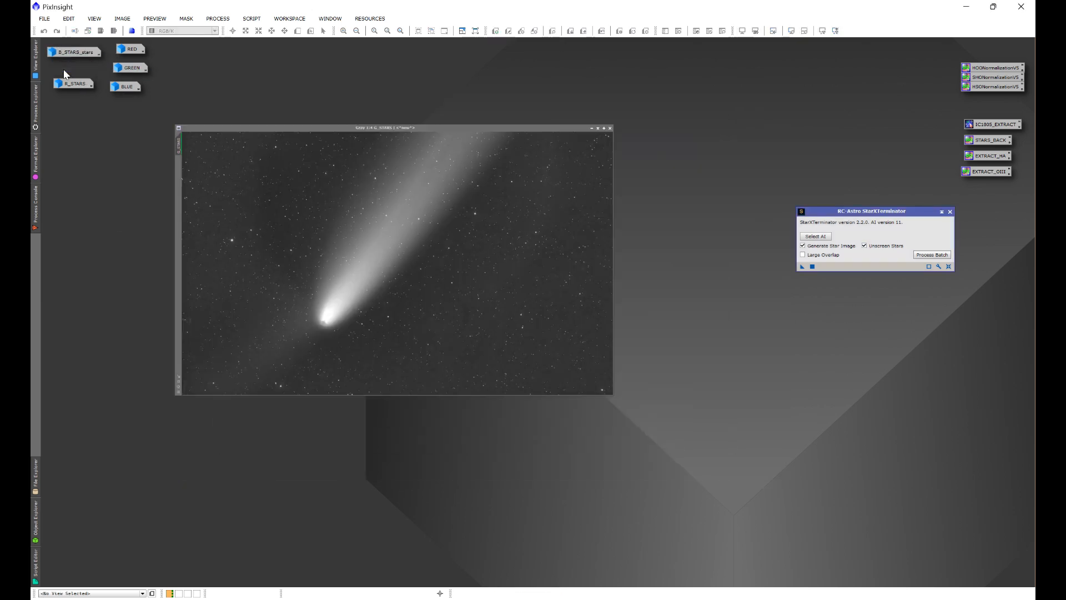
drag(517, 150, 464, 133)
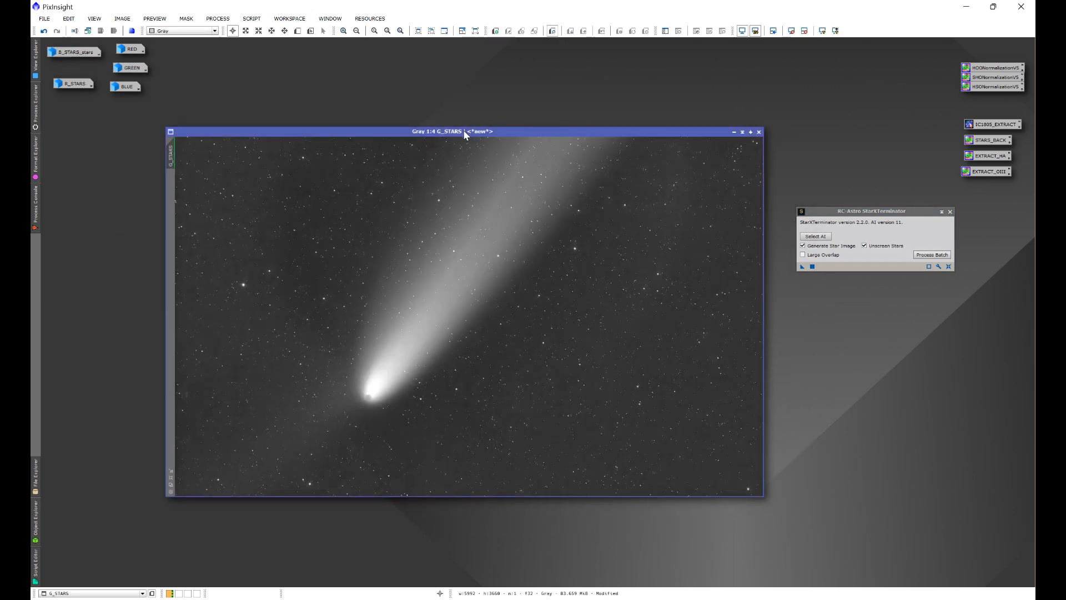
click(802, 267)
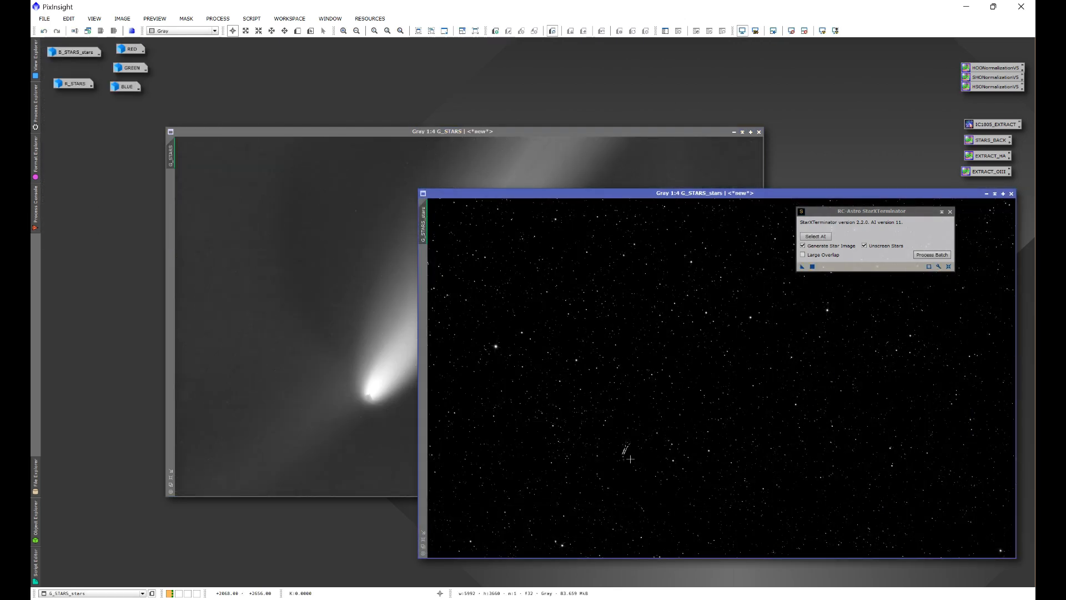
scroll(630, 459, up, 4)
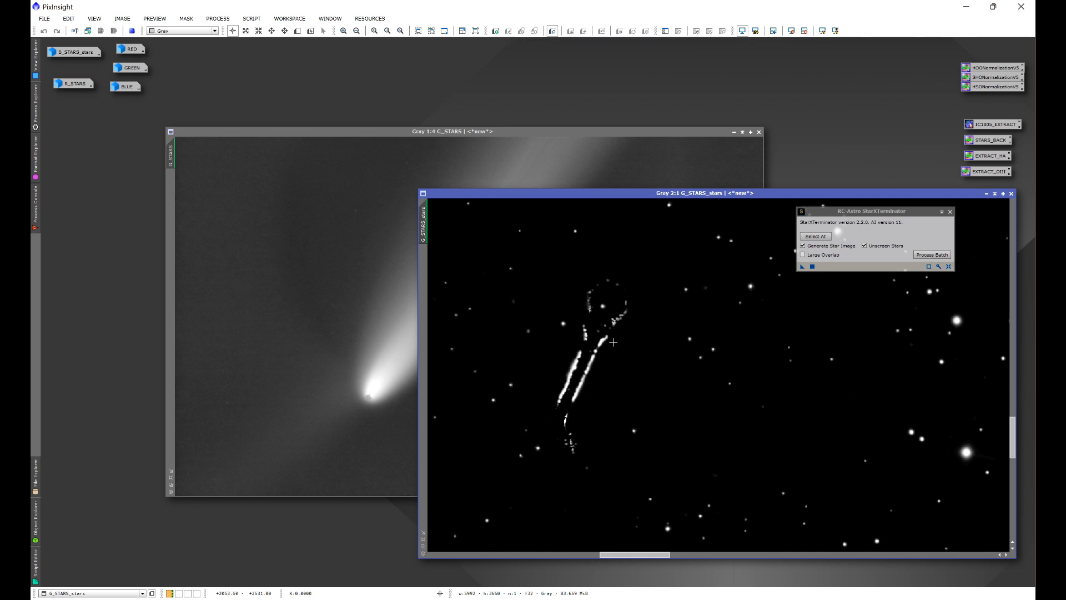
scroll(650, 389, down, 7)
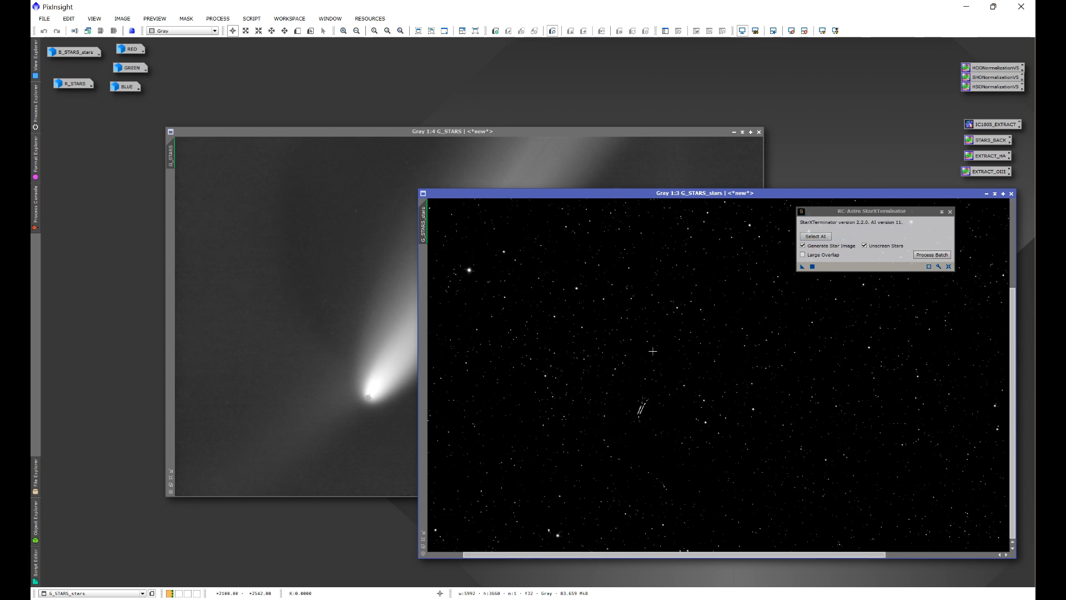
scroll(650, 389, up, 3)
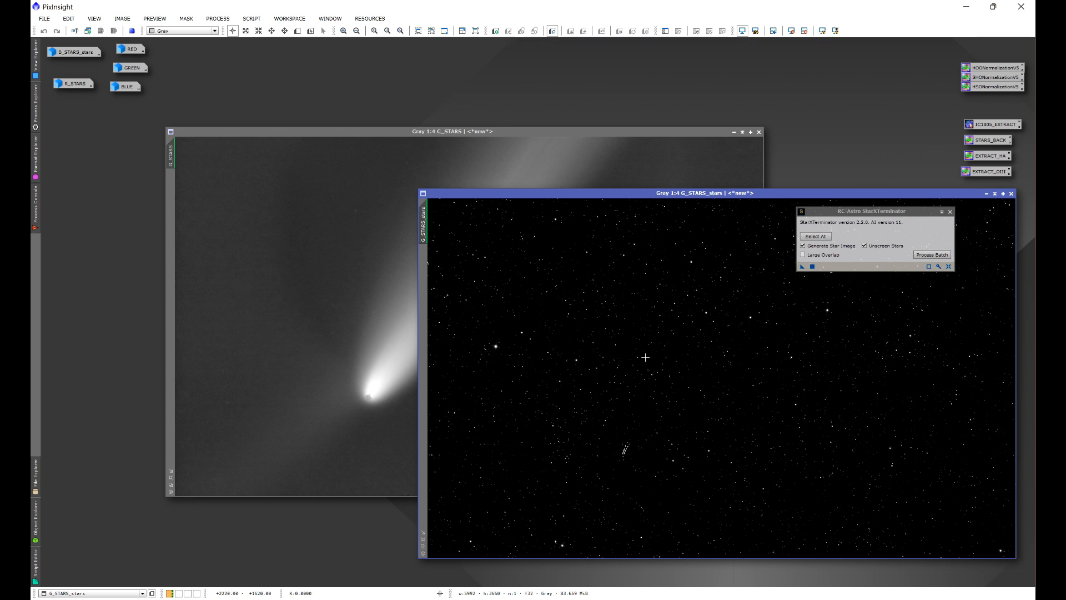
Minimize the starless G_STARS image and G_STARS_stars, placing the star image's icon beside the GREEN icon.
click(608, 131)
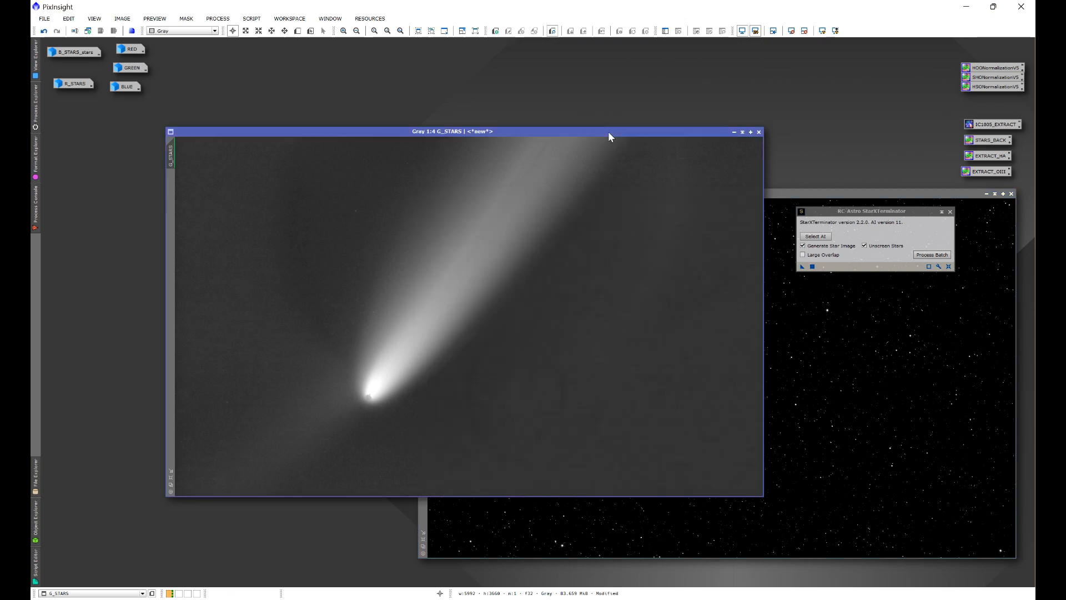
click(734, 132)
drag(554, 192, 297, 99)
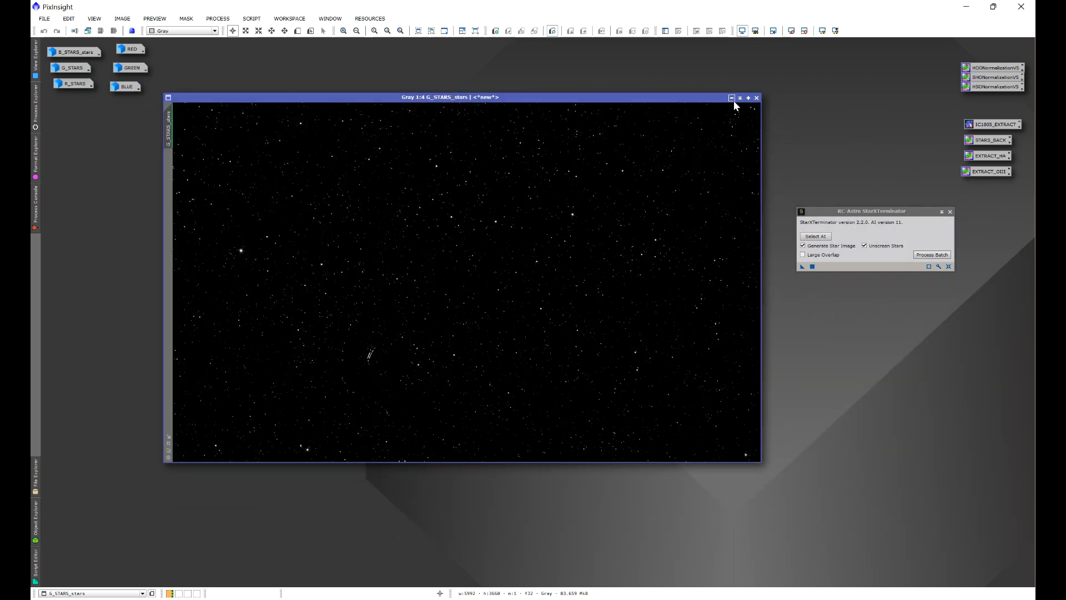
double_click(710, 98)
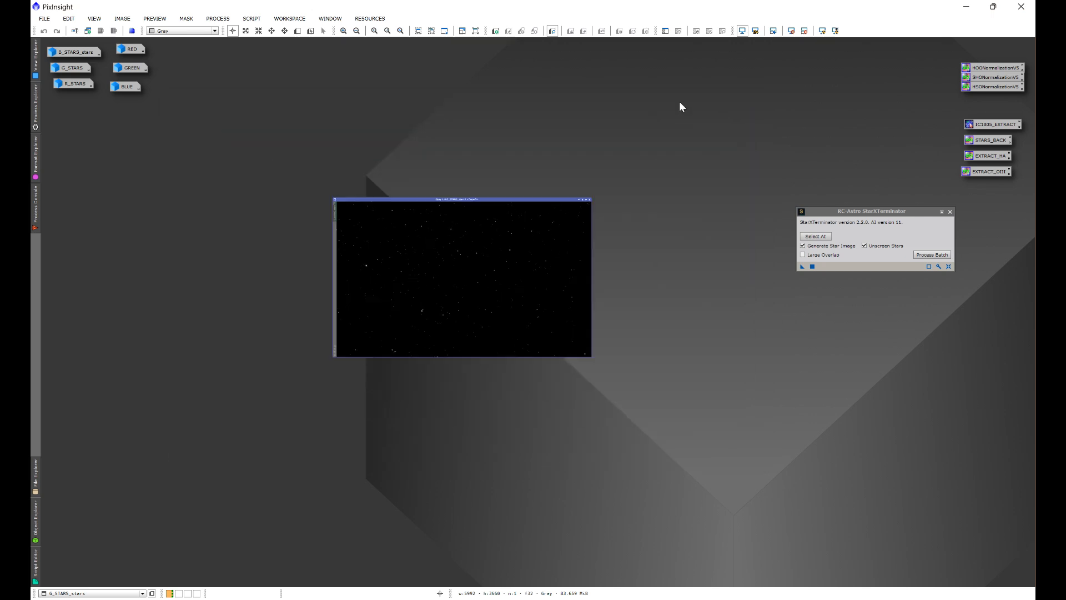
drag(488, 278, 181, 74)
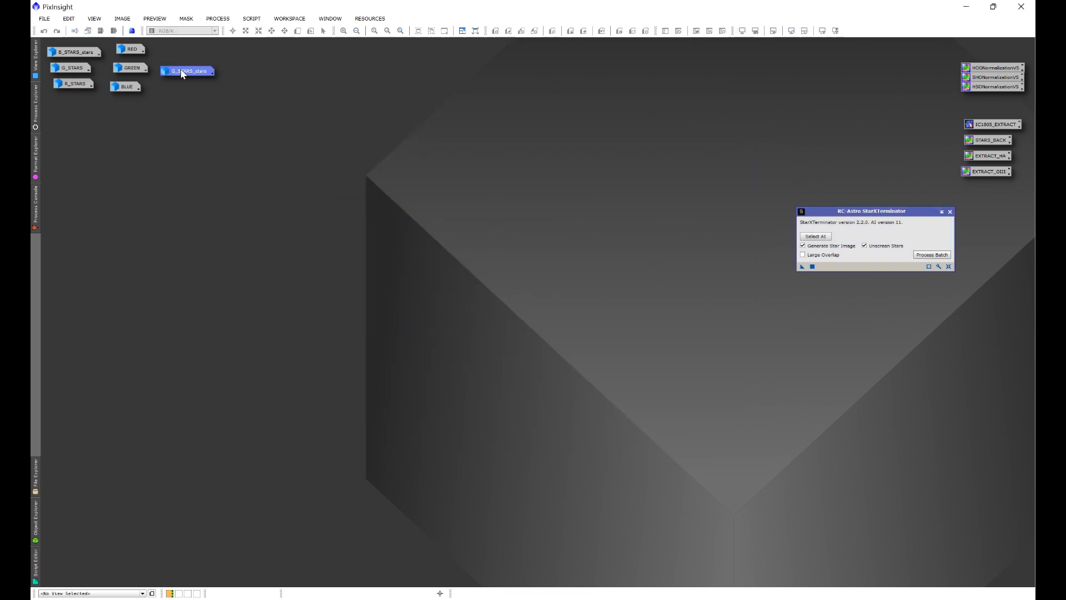
Restore R_STARS and extract its stars with StarXTerminator, keeping Generate Star Image and Unscreen Stars enabled.
double_click(73, 83)
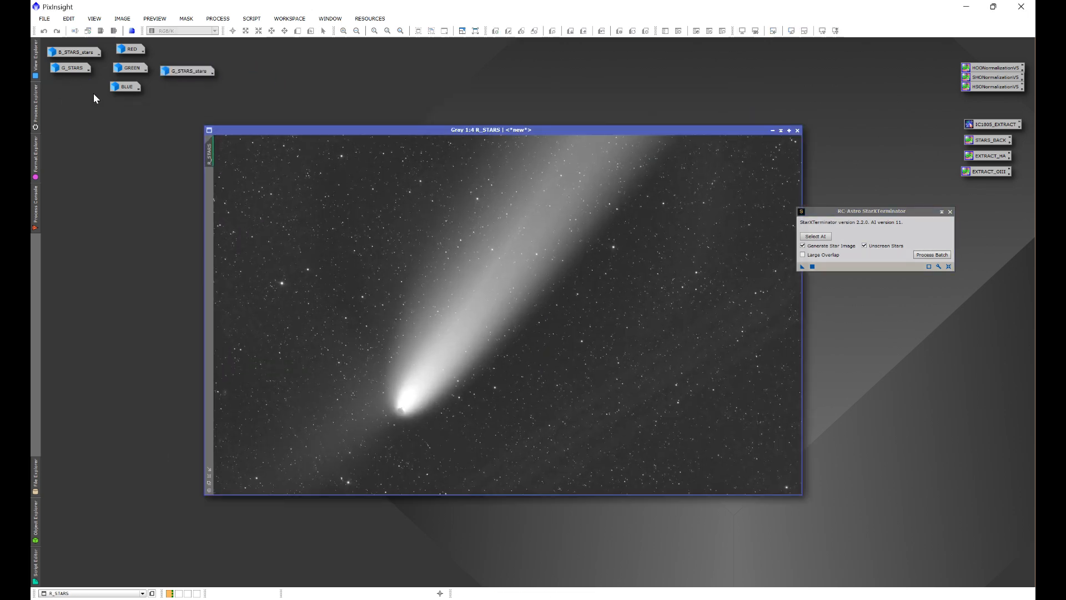
drag(433, 131, 388, 148)
click(802, 266)
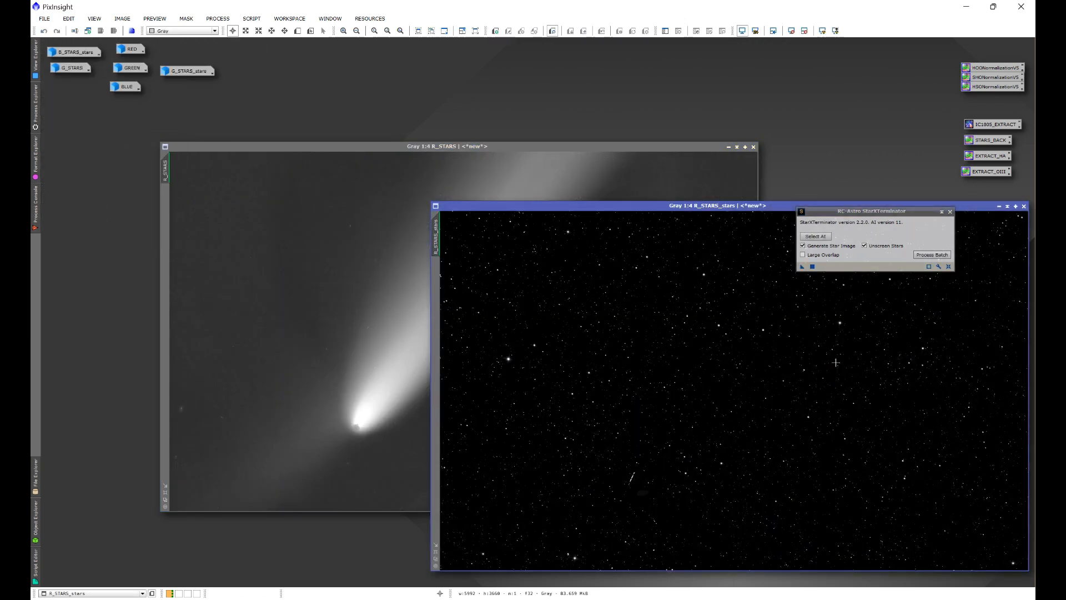
Minimize the starless R_STARS image and inspect the streak near the comet head in R_STARS_stars.
drag(649, 146, 542, 144)
click(621, 144)
drag(571, 204, 262, 143)
scroll(332, 436, up, 4)
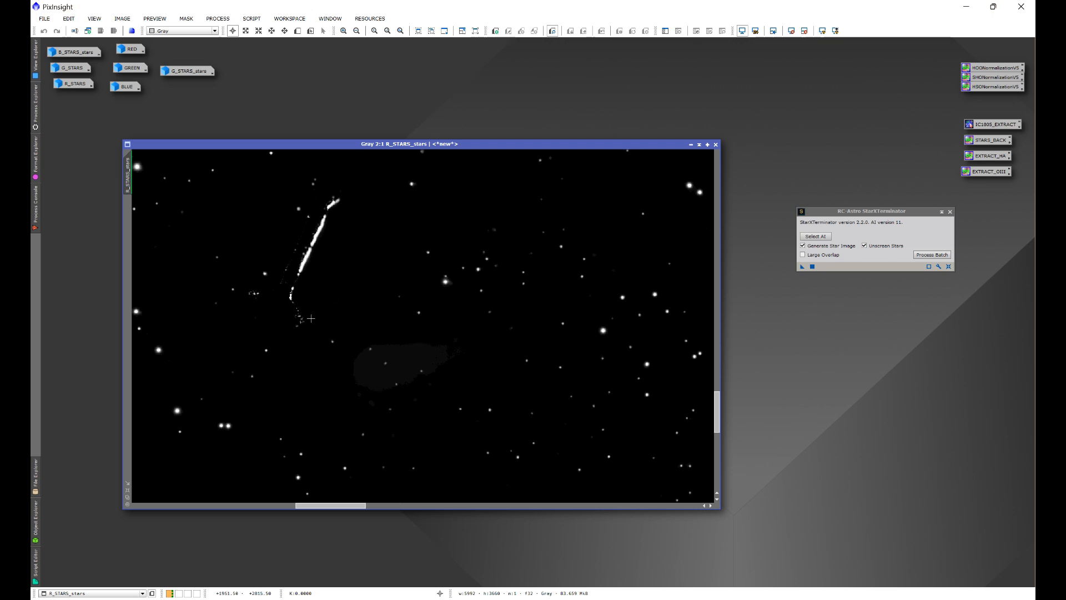
scroll(331, 315, down, 4)
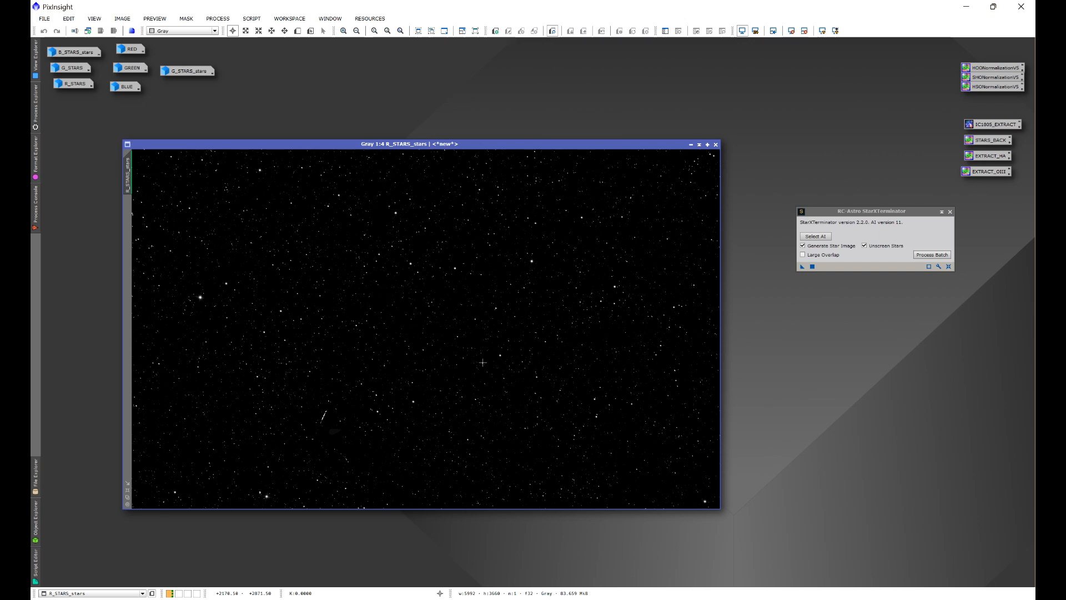
scroll(343, 439, up, 3)
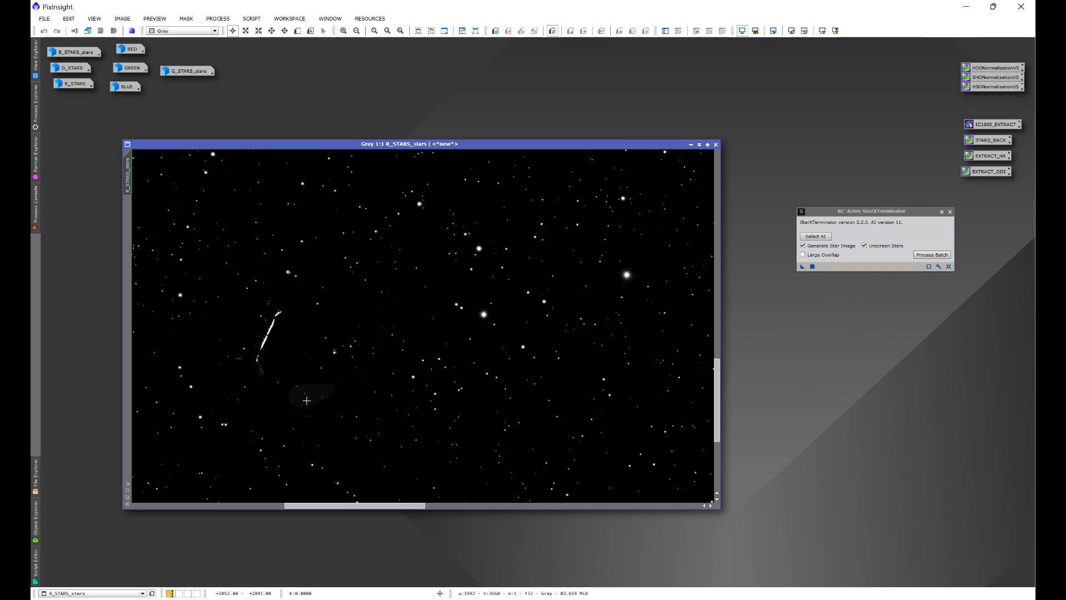
scroll(516, 346, down, 3)
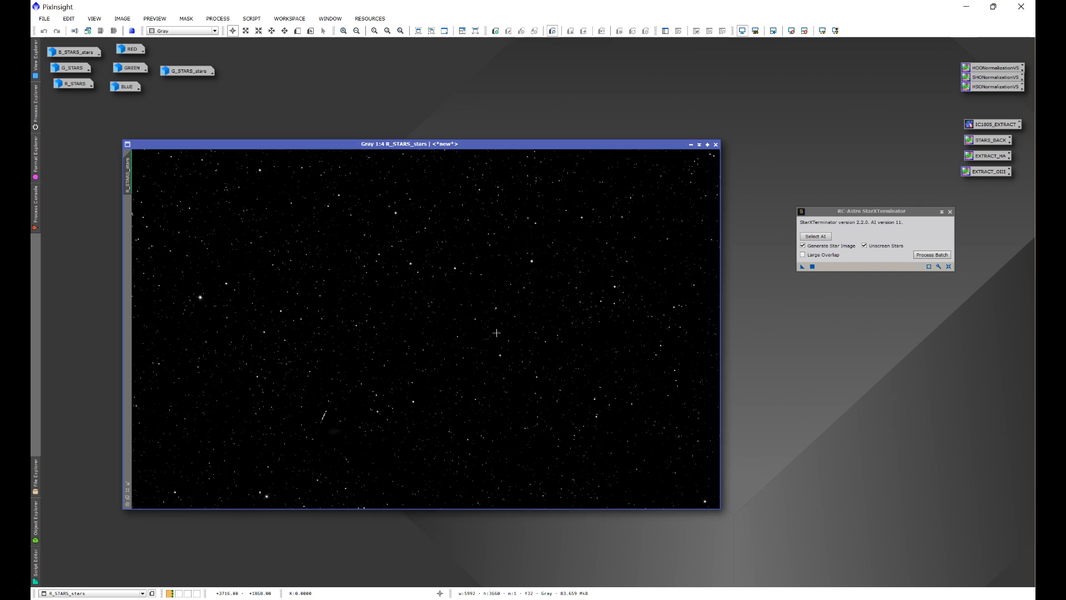
Open ChannelCombination and reset it to its default source images.
click(217, 18)
mouse_move(244, 31)
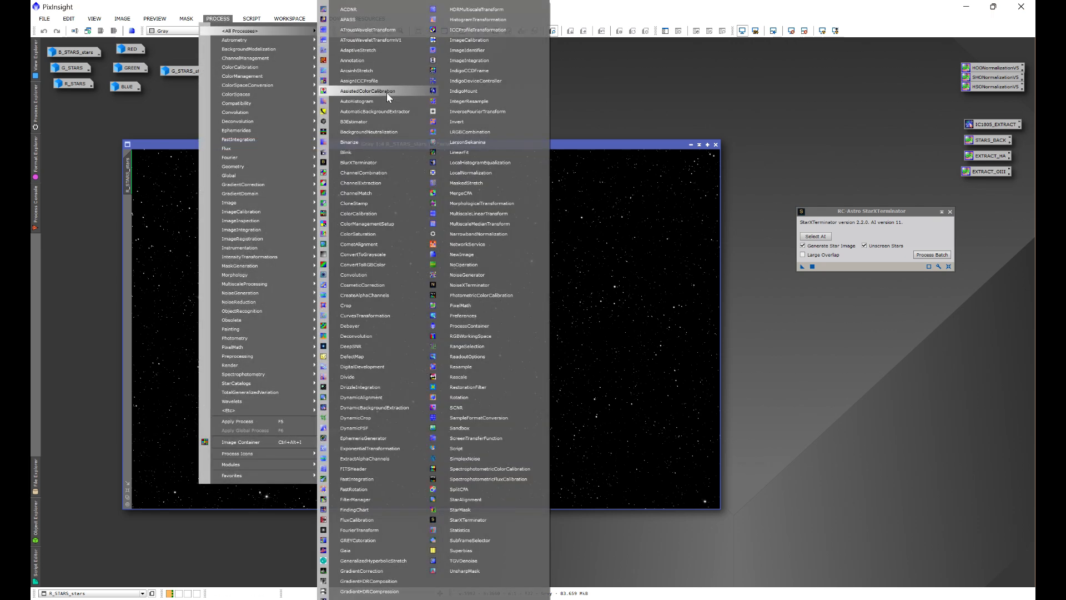
click(359, 172)
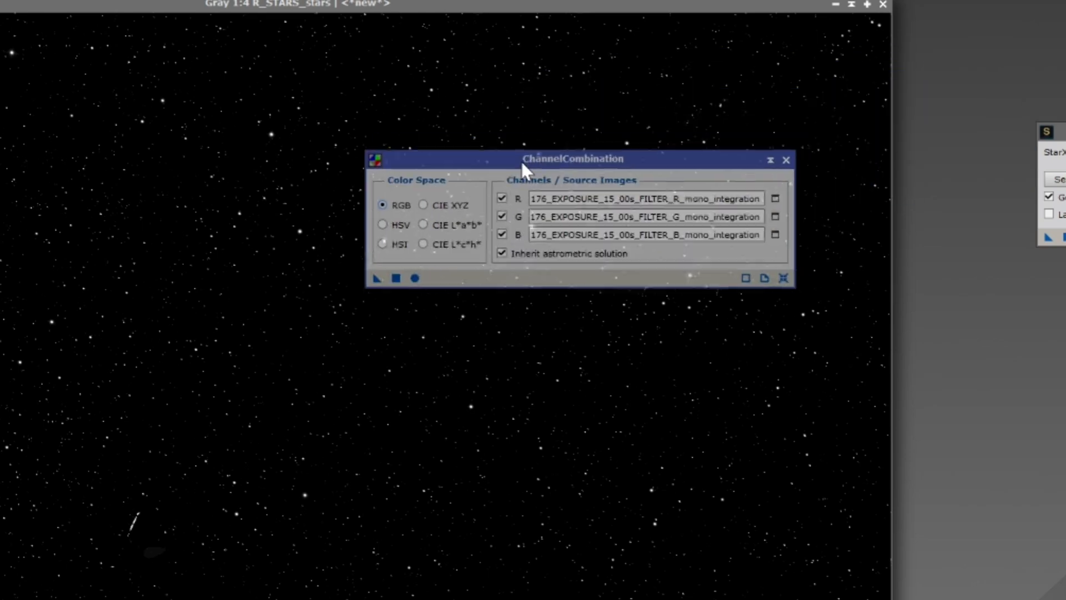
click(707, 114)
click(907, 206)
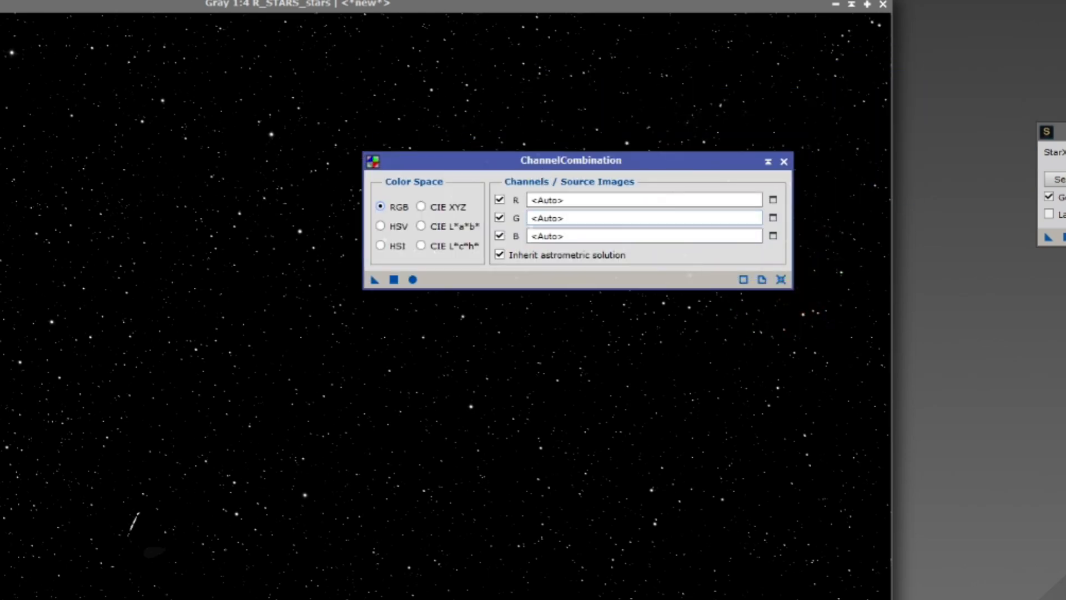
Assign R_STARS_stars to the red channel and G_STARS_stars to the green channel in ChannelCombination.
click(773, 200)
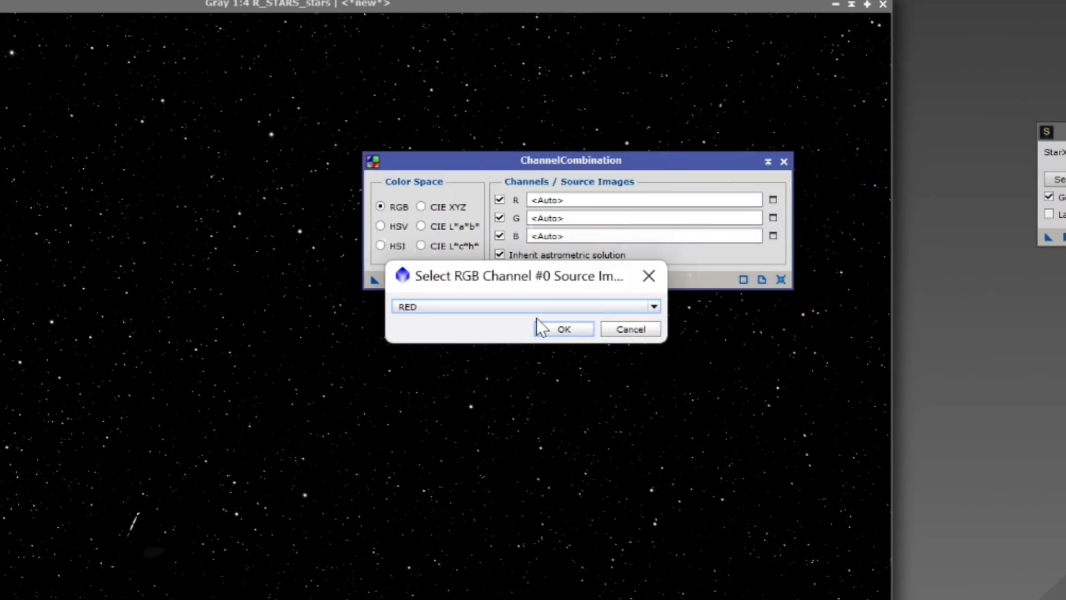
click(514, 305)
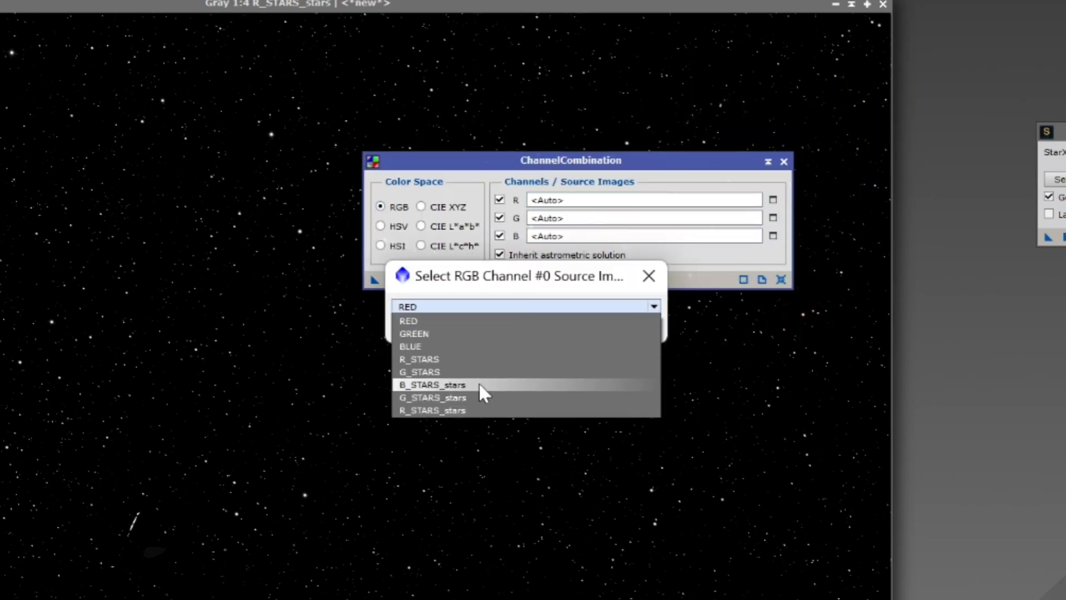
click(436, 410)
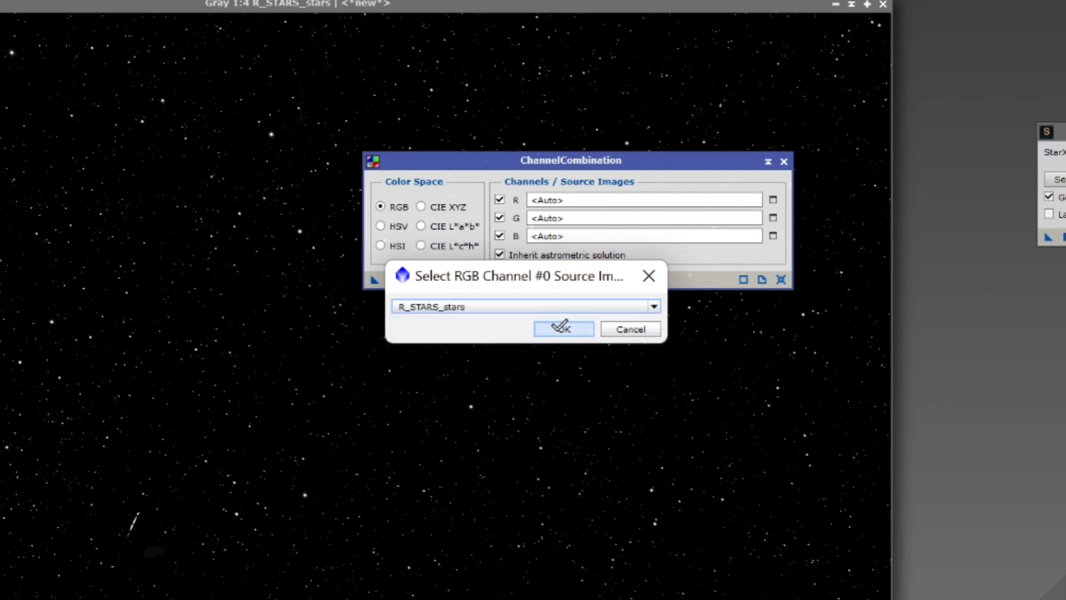
click(562, 327)
click(772, 218)
click(518, 306)
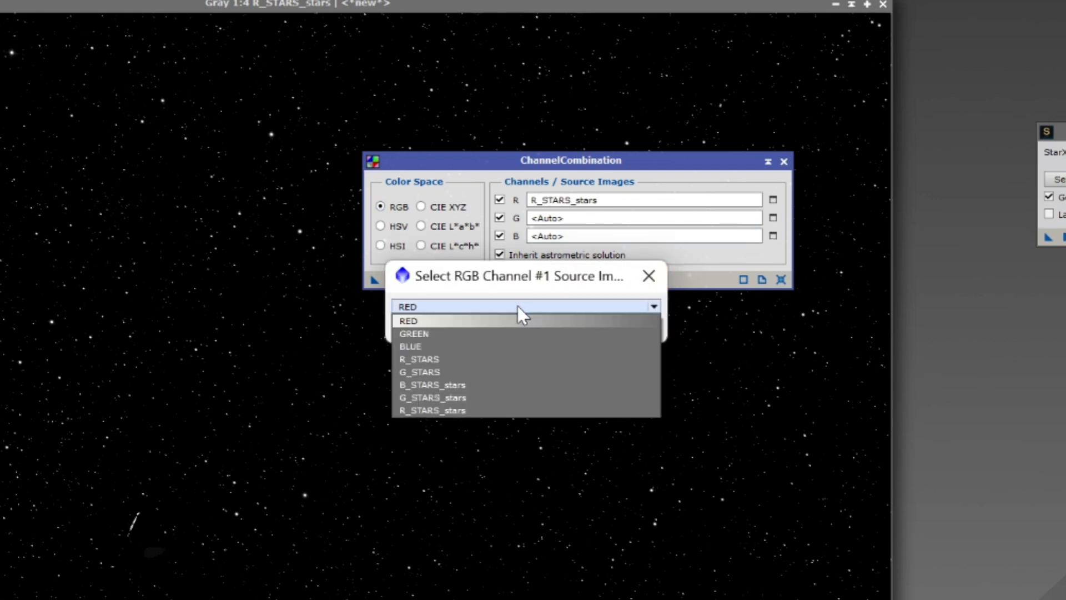
click(431, 398)
click(562, 327)
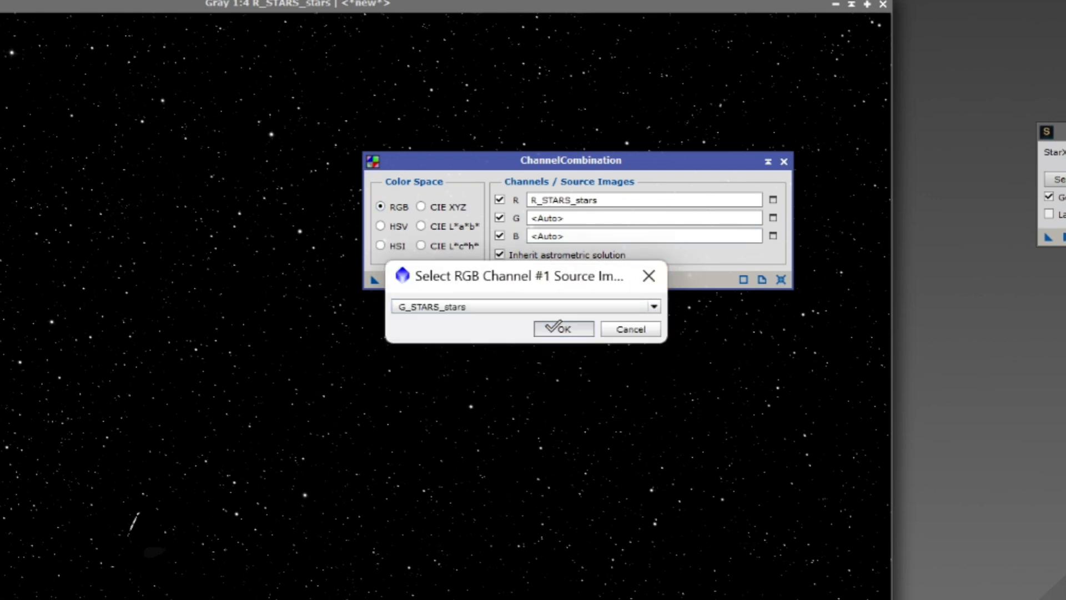
Assign B_STARS_stars to the blue channel and create the combined RGB star image.
click(773, 235)
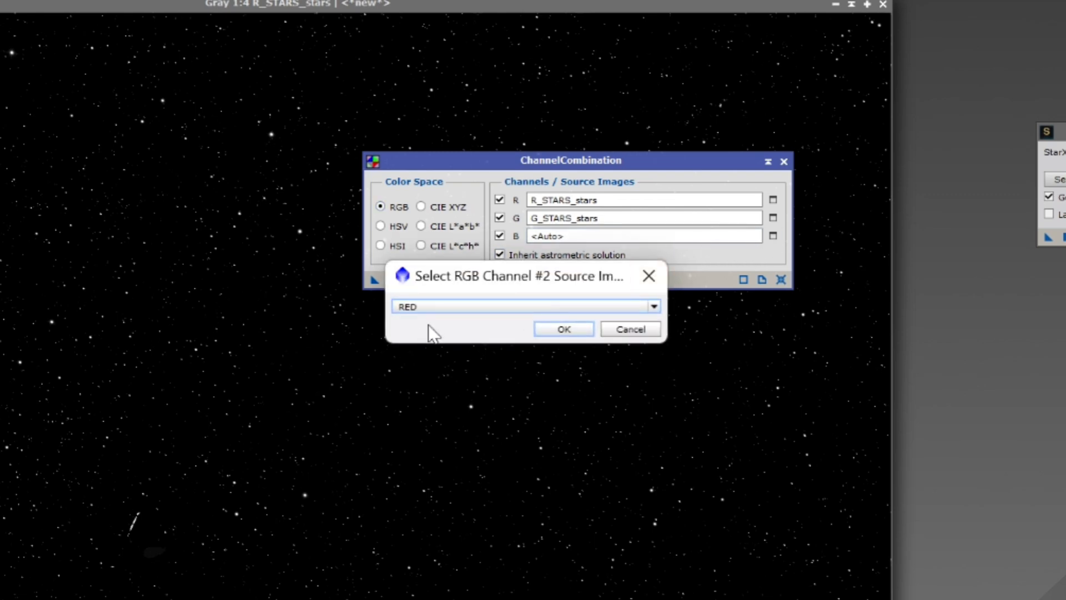
click(454, 306)
click(421, 383)
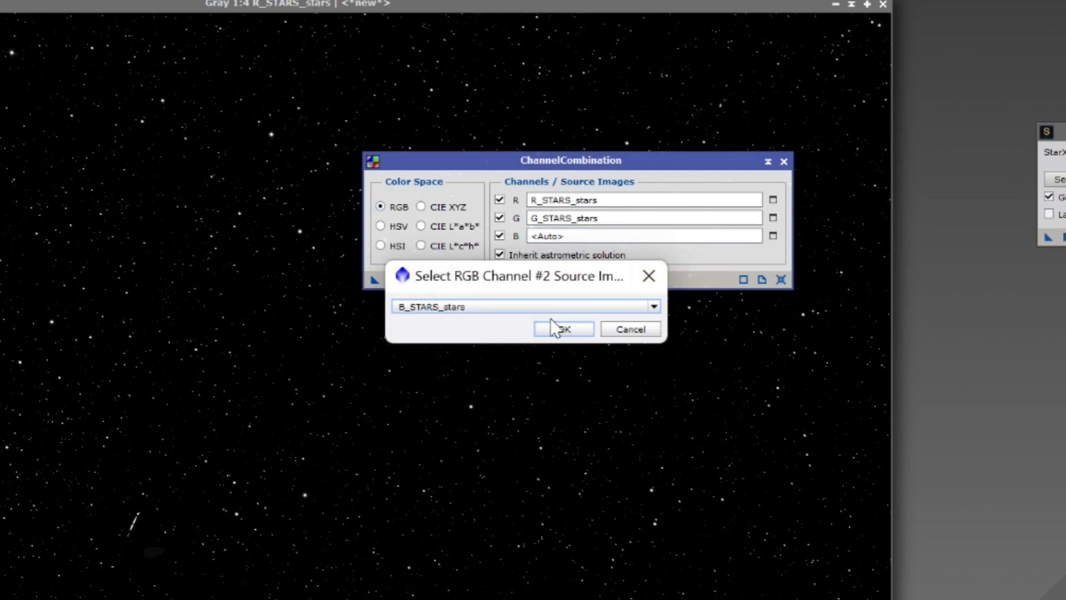
click(562, 327)
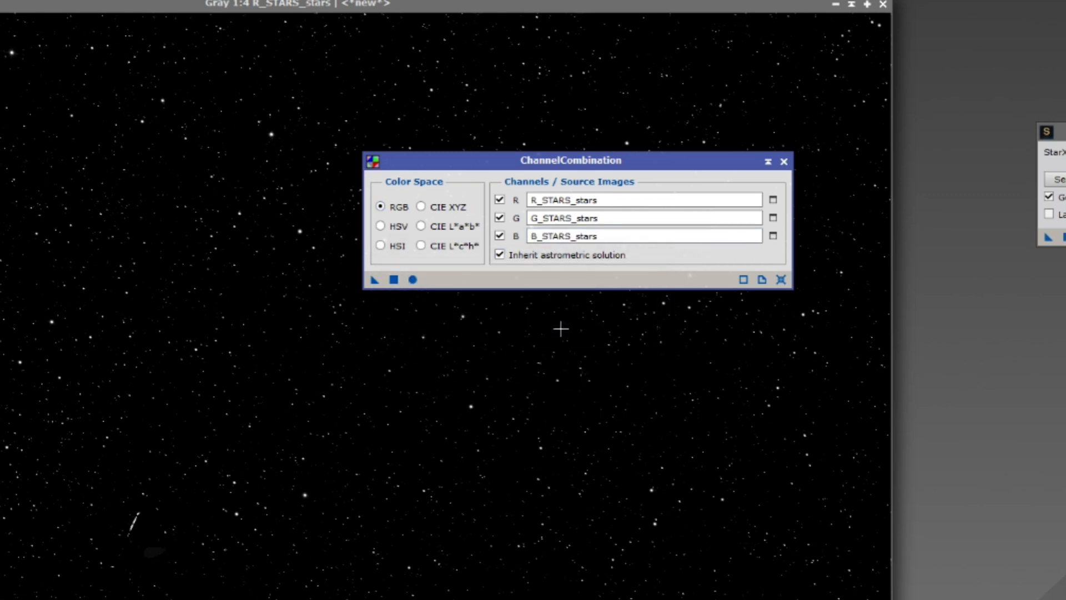
click(413, 279)
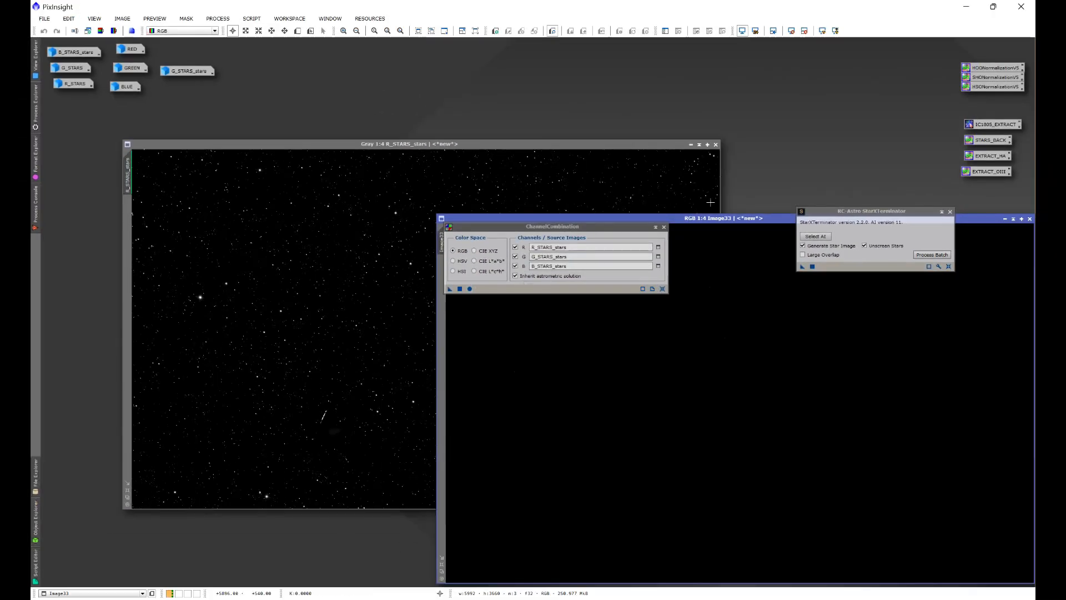
Close ChannelCombination and StarXTerminator, and minimize R_STARS_stars, placing its icon below the G_STARS_stars icon.
click(664, 227)
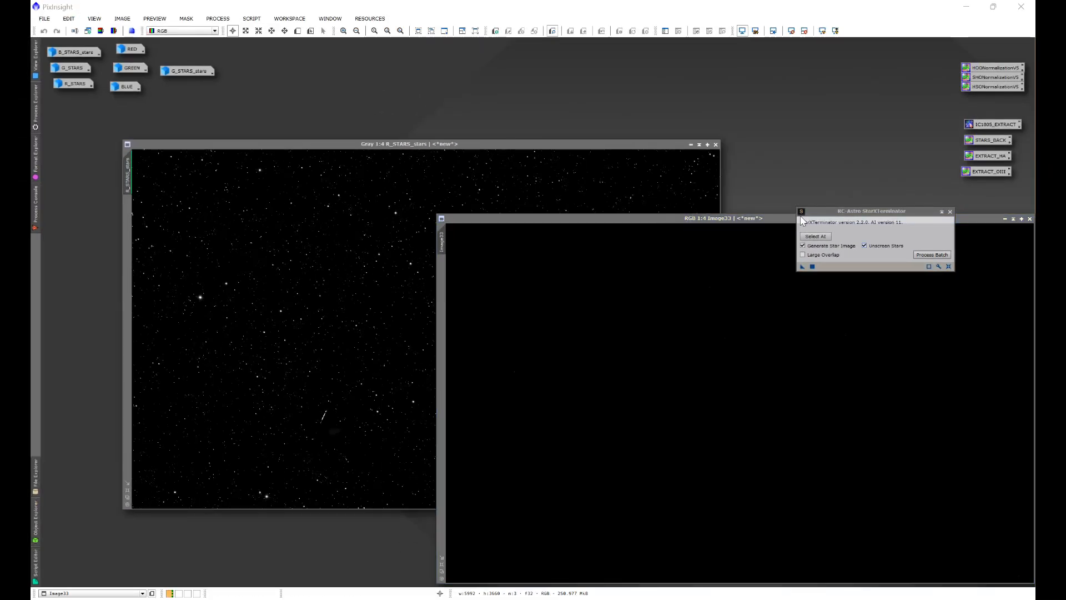
click(950, 212)
drag(938, 218, 641, 172)
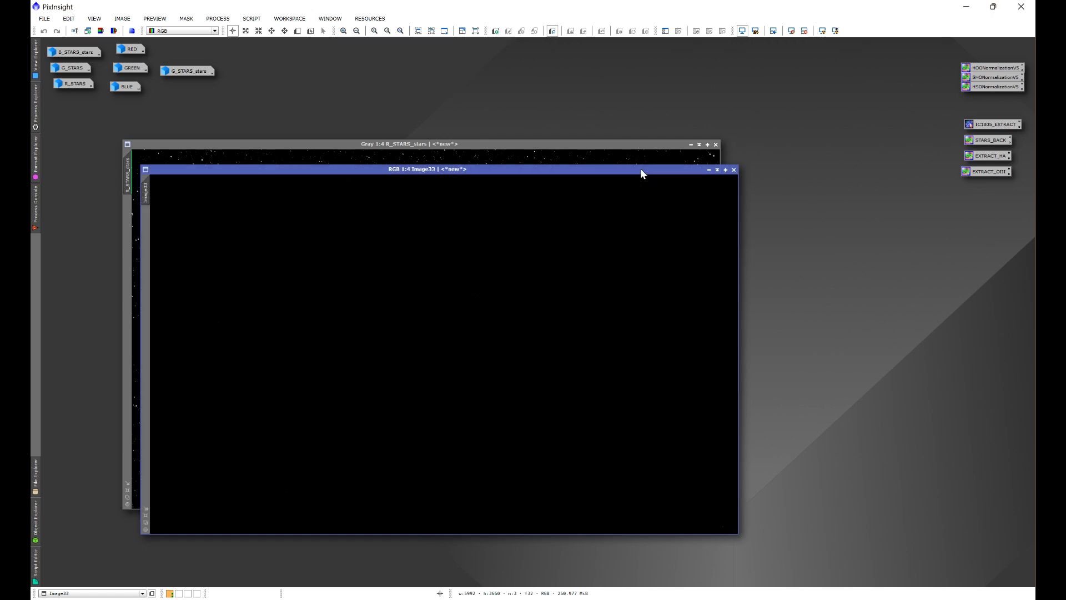
click(691, 144)
drag(435, 331, 172, 92)
Preview a Star Stretch of the combined RGB star image with a stretch amount of 6.40 in an enlarged dialog.
click(251, 19)
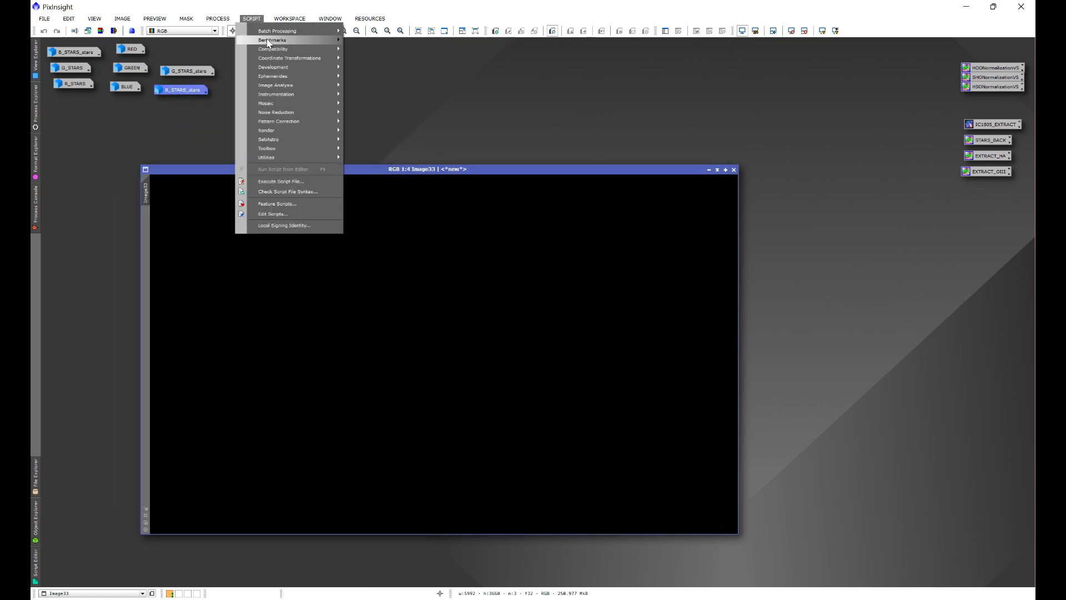
mouse_move(290, 138)
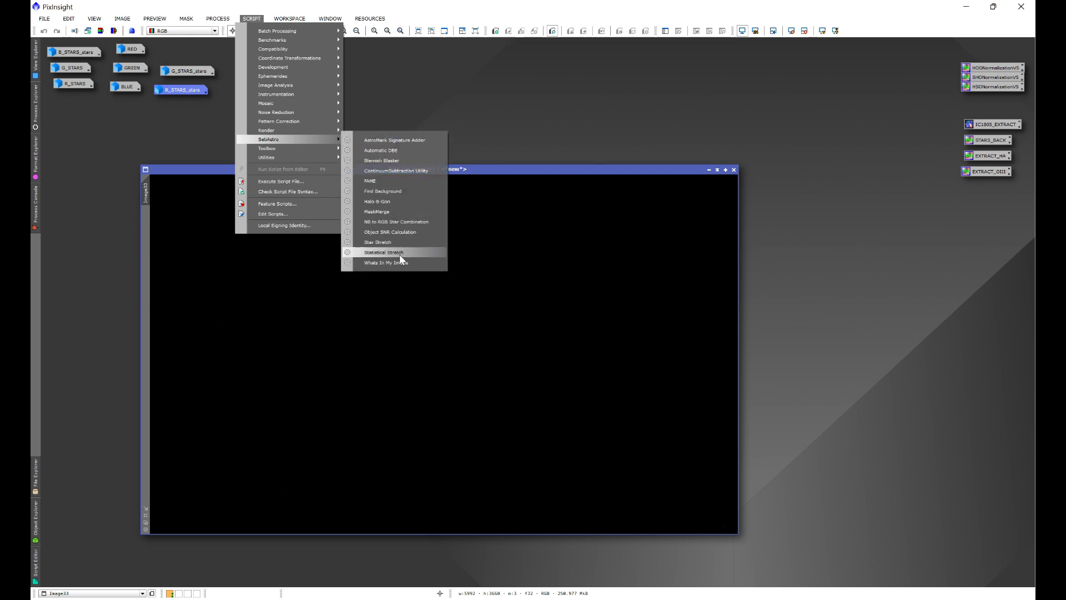
click(385, 242)
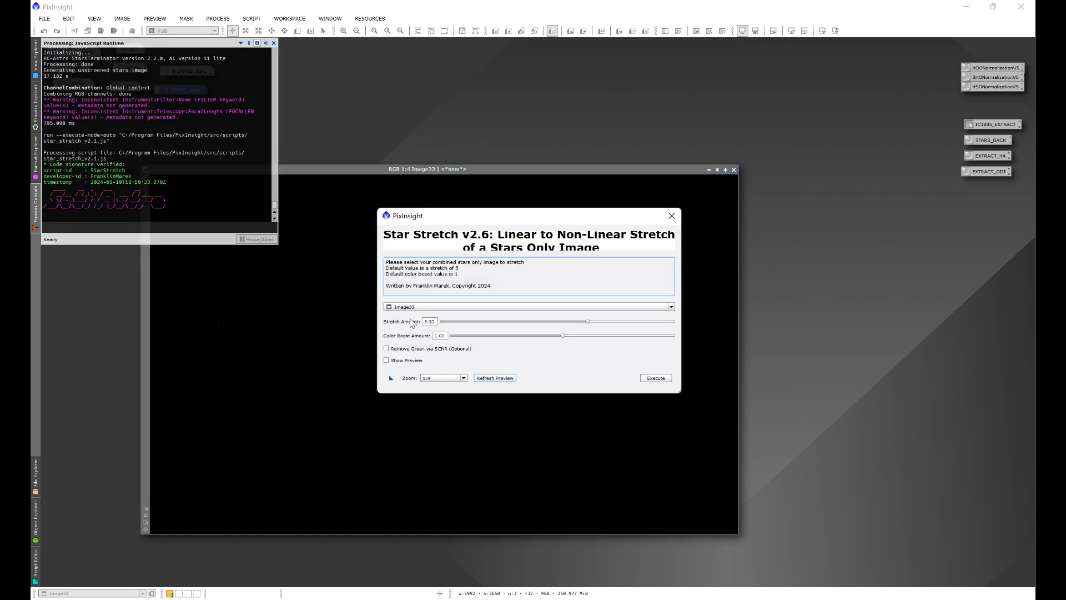
click(386, 361)
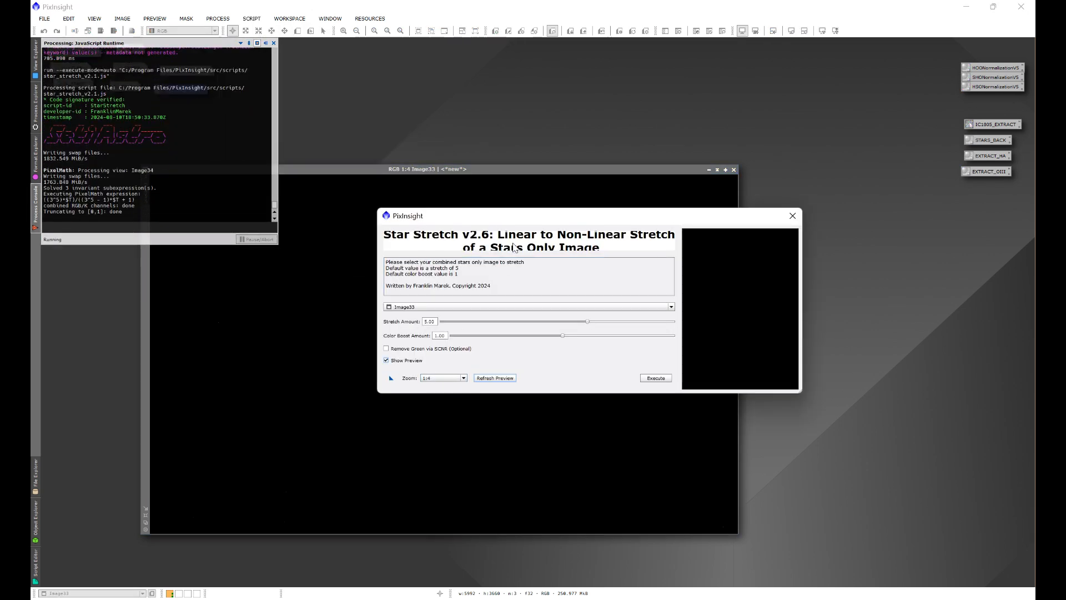
drag(530, 221, 255, 65)
drag(526, 236, 1009, 460)
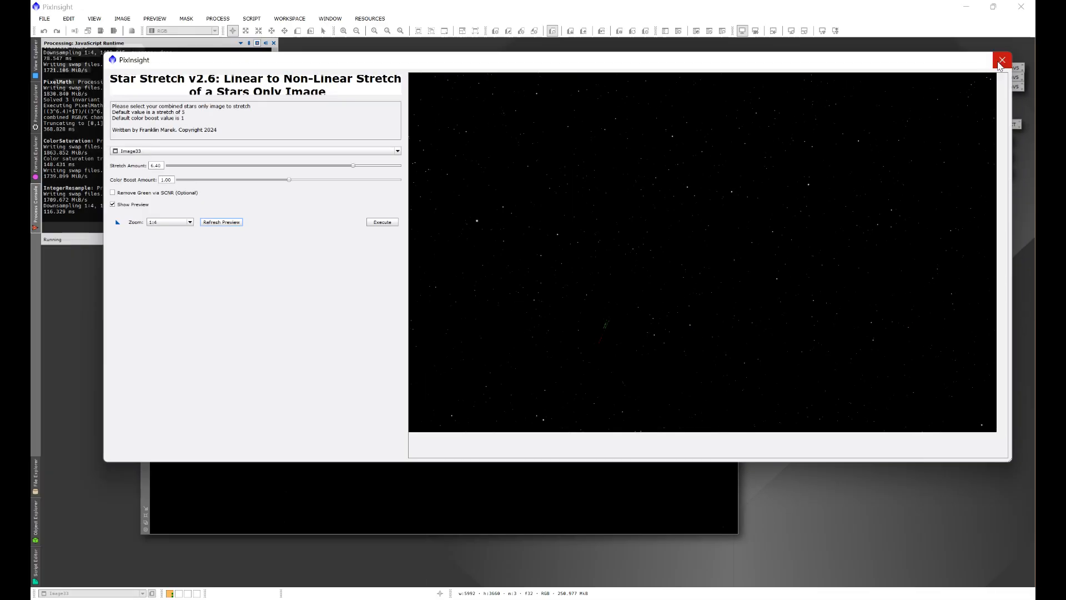
Close Star Stretch without executing it, and close the combined RGB star image.
click(1003, 62)
drag(547, 173, 690, 218)
click(877, 215)
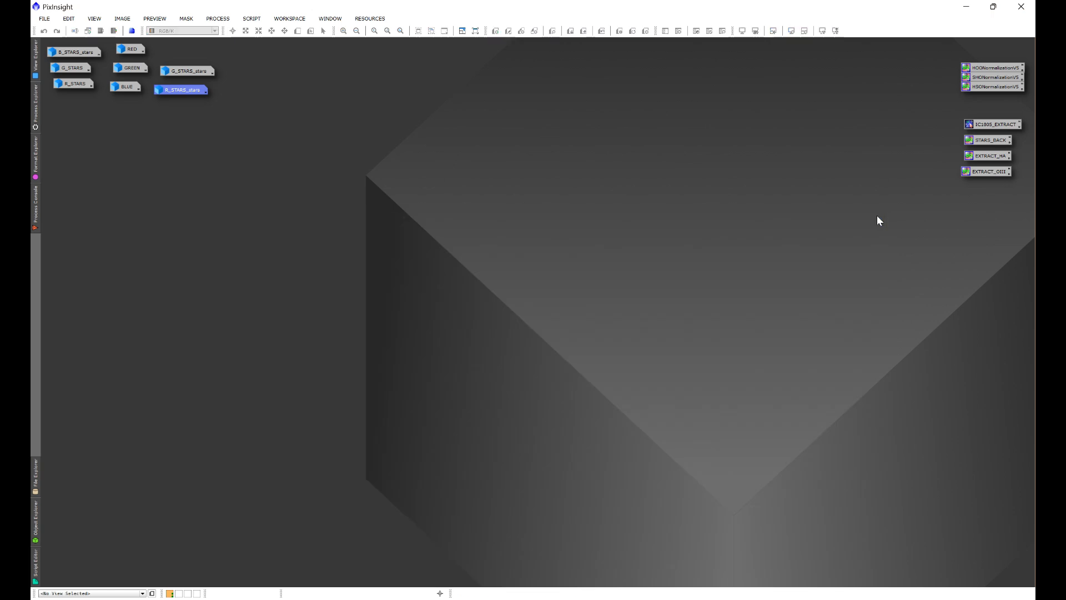
Restore R_STARS_stars and start CloneStamp on it at the streak near the comet head.
double_click(190, 91)
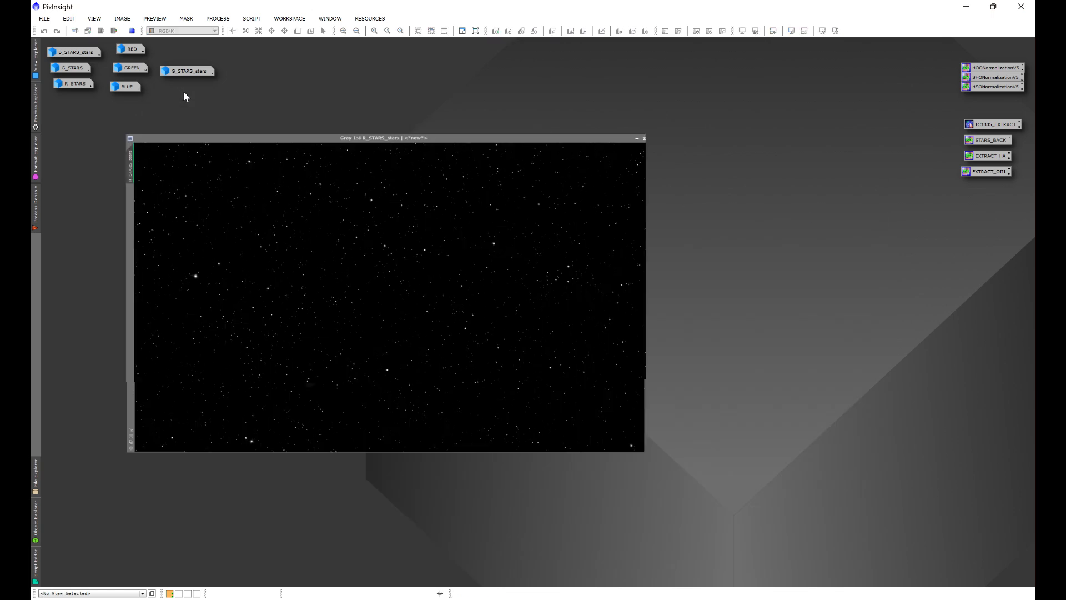
scroll(320, 424, up, 3)
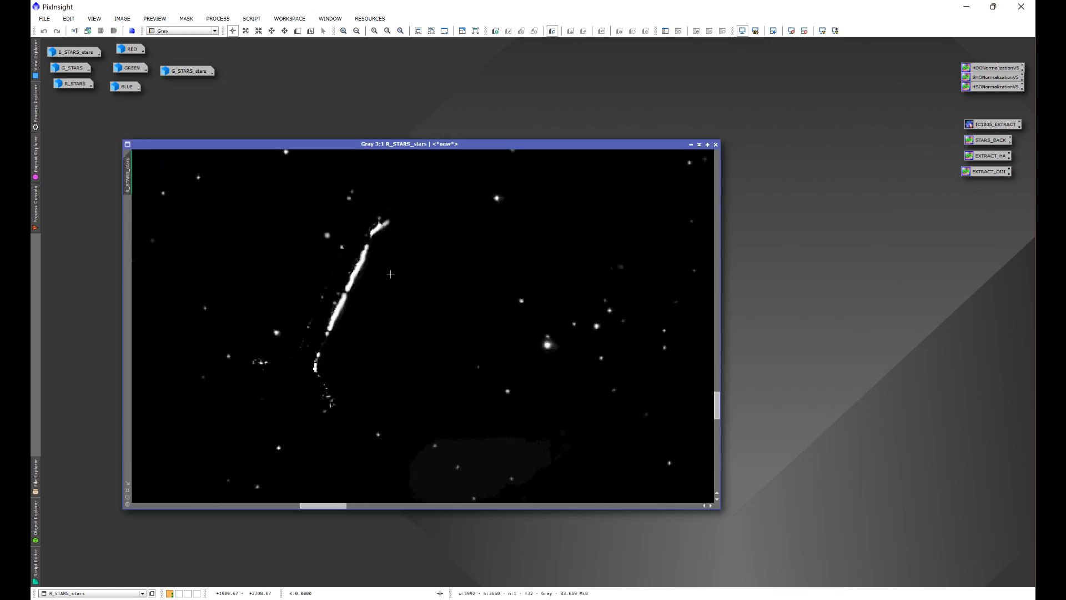
click(219, 18)
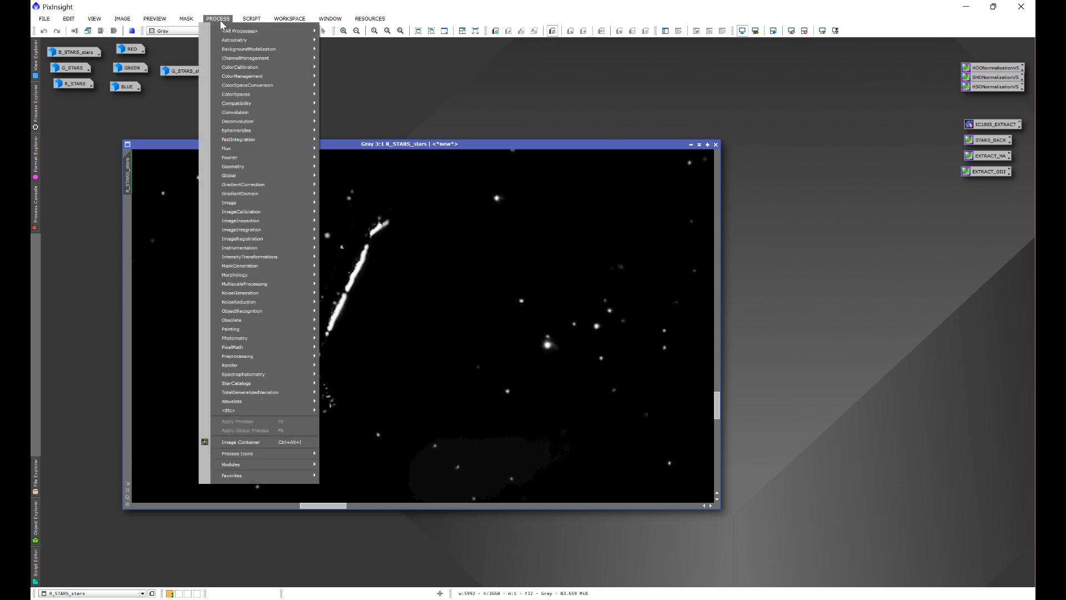
mouse_move(227, 31)
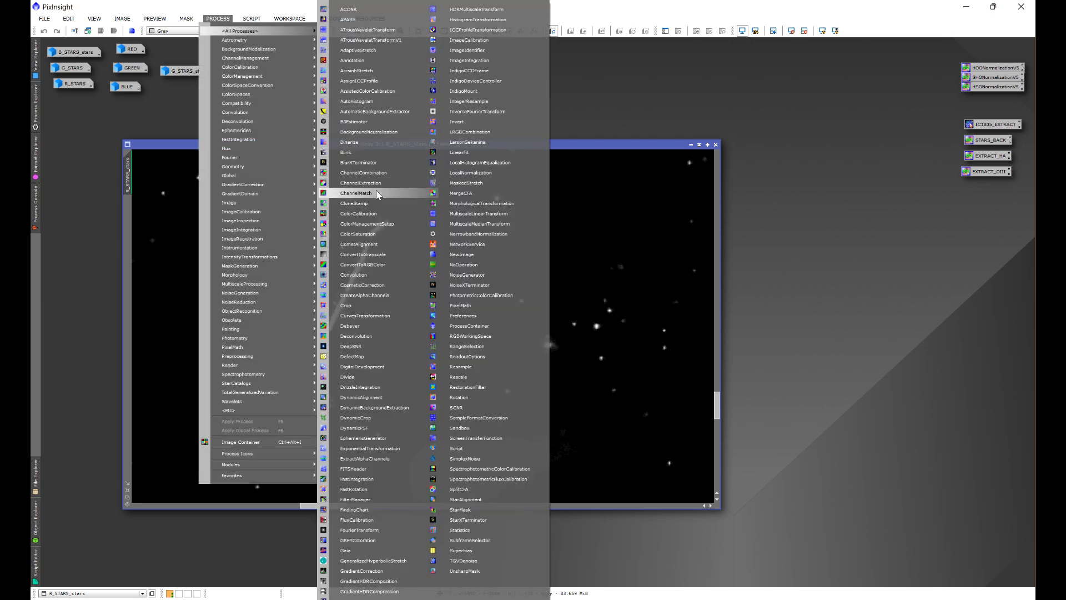
click(406, 204)
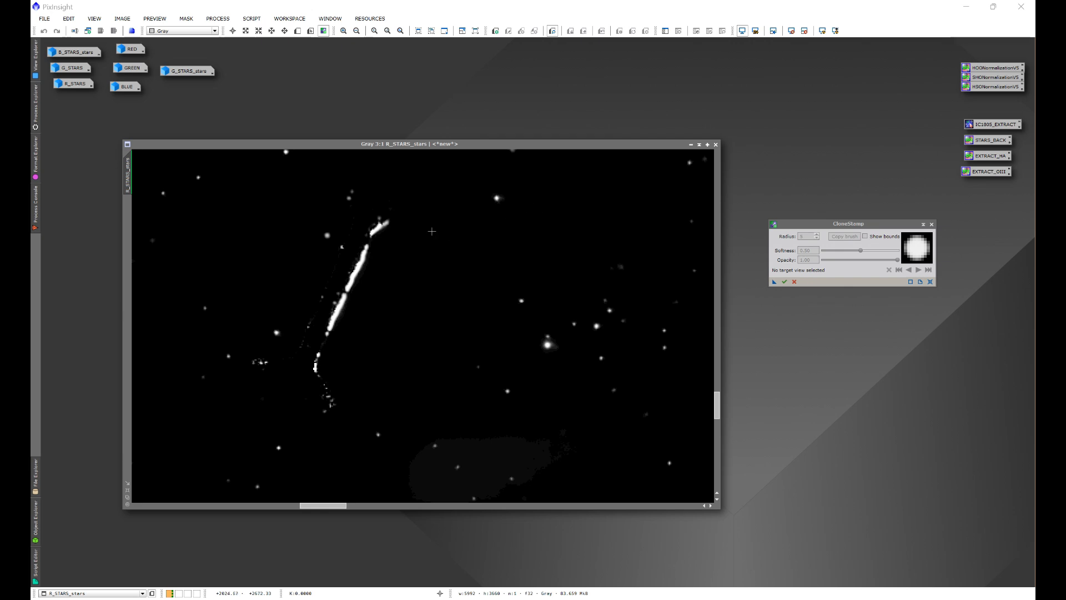
click(418, 219)
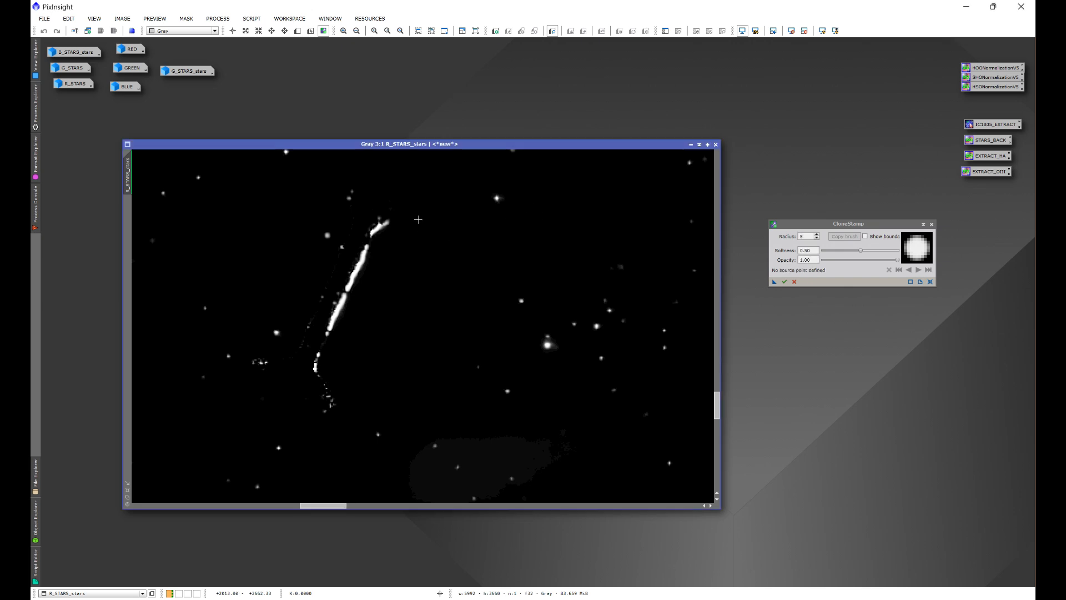
Set the CloneStamp radius to 30 and clone black background over the upper part of the bright streak in R_STARS_stars.
double_click(802, 236)
text(30)
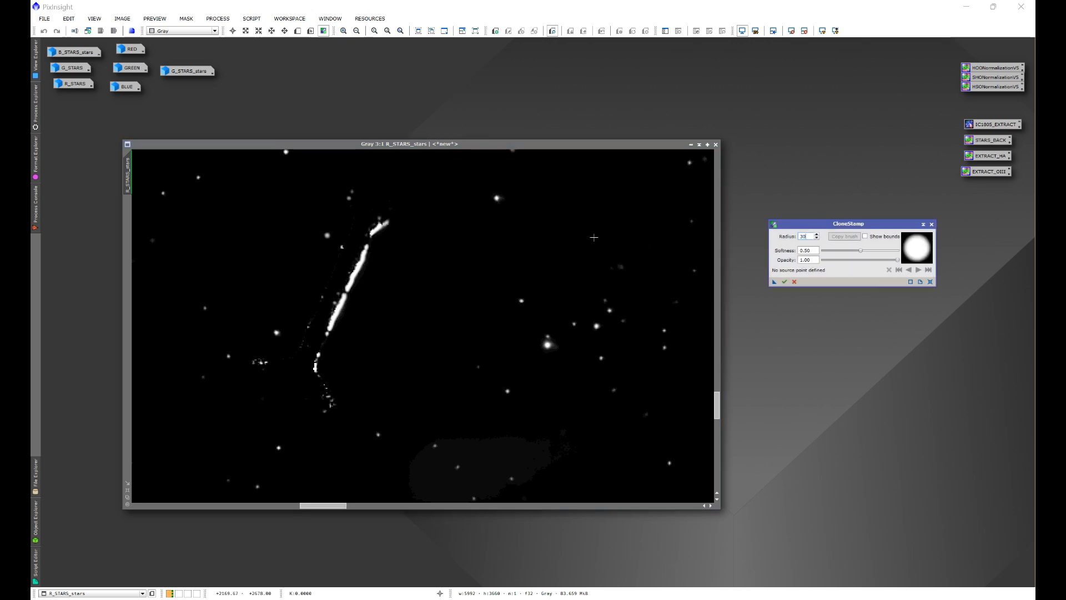
ctrl+click(417, 229)
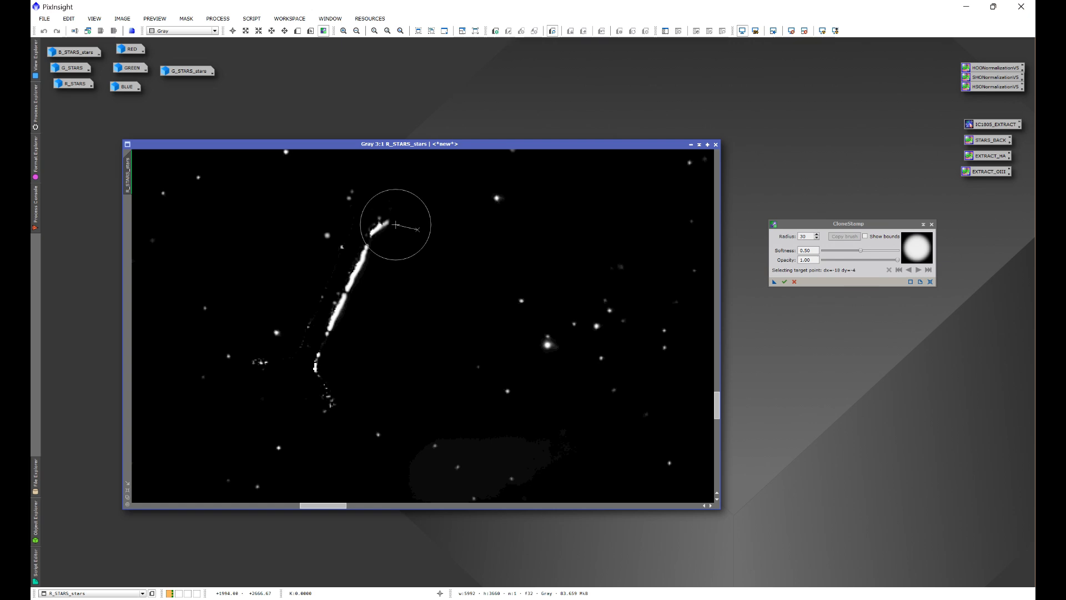
click(388, 230)
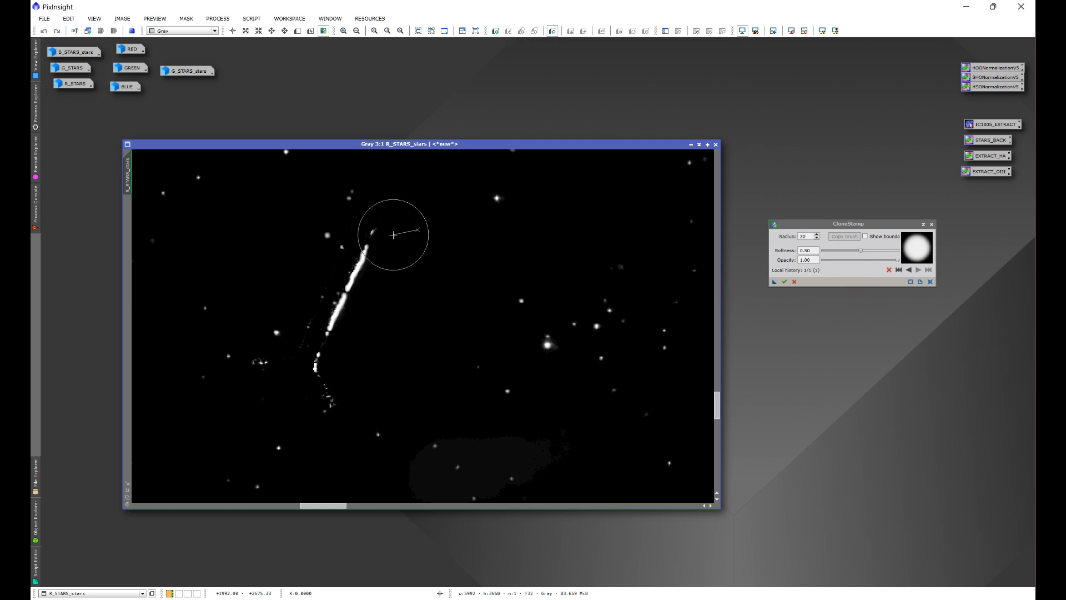
click(387, 250)
click(380, 239)
key(ctrl)
ctrl+click(390, 181)
click(389, 214)
click(377, 267)
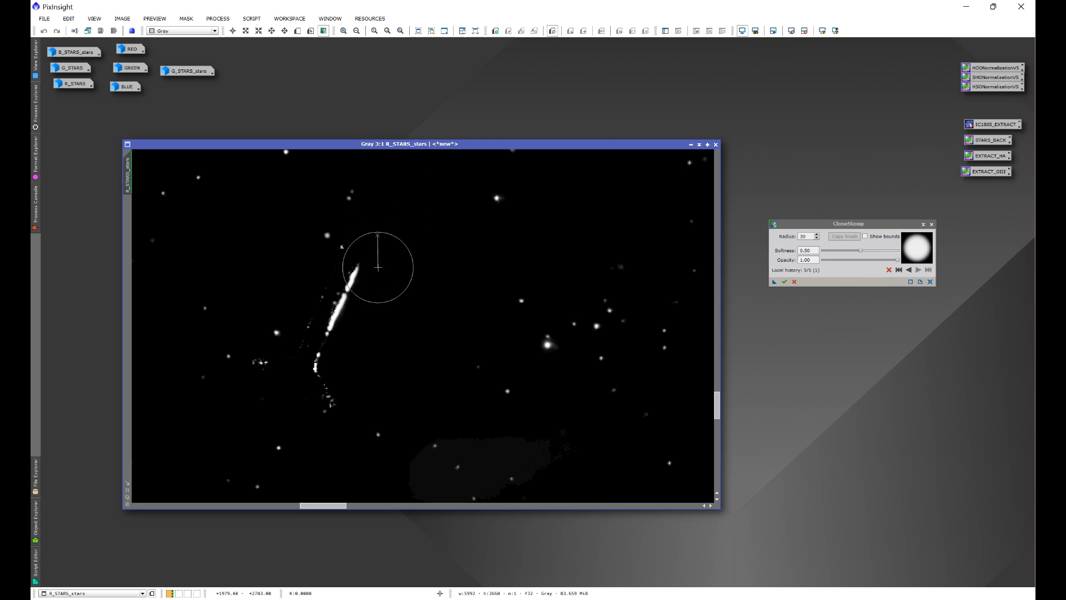
click(371, 285)
Resample clean background beside the streak and clone over its remaining middle section.
ctrl+click(371, 285)
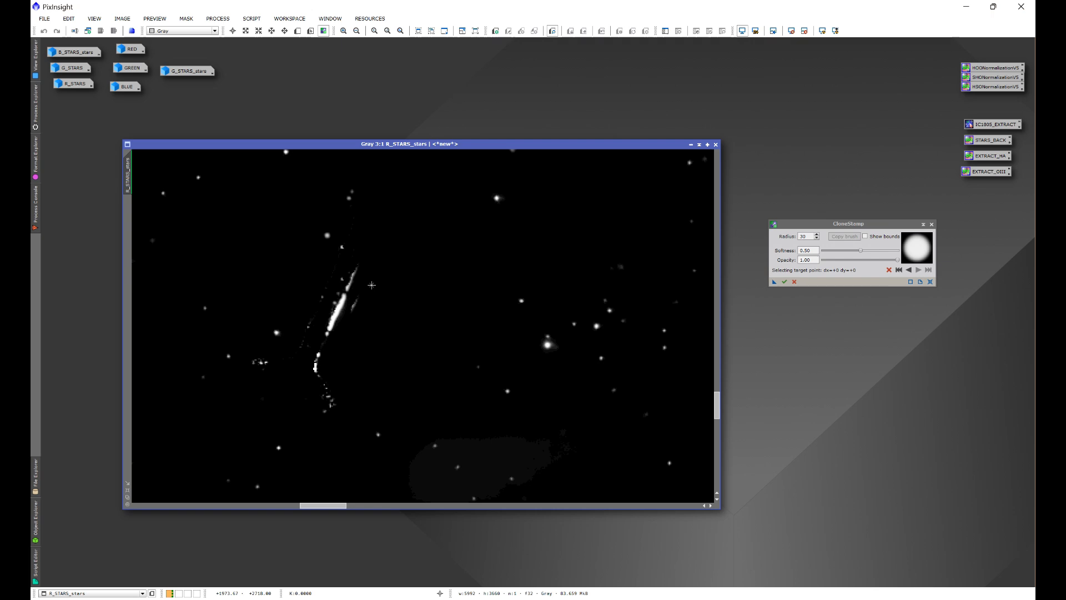
ctrl+click(344, 360)
click(346, 335)
click(324, 297)
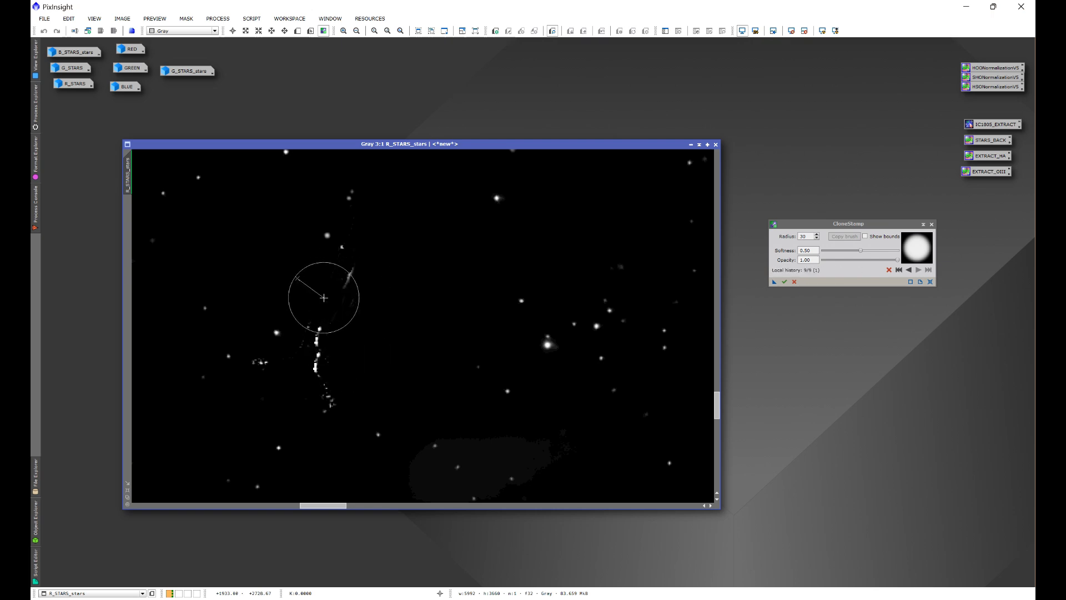
click(338, 301)
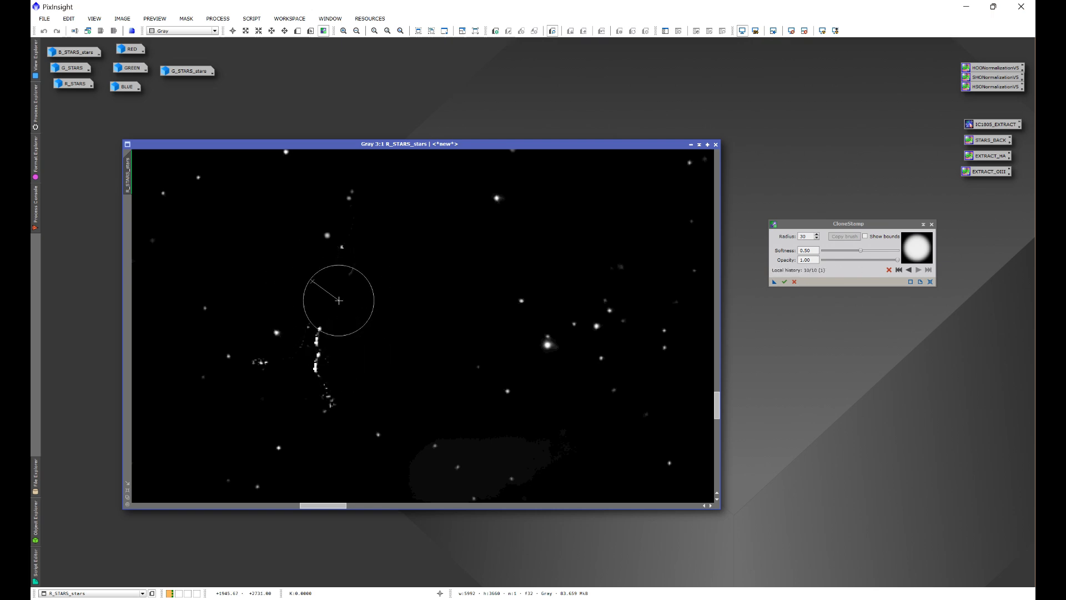
Clone background over the broken specks remaining at the lower end of the streak in R_STARS_stars.
key(ctrl)
ctrl+click(342, 317)
click(340, 334)
click(335, 352)
click(328, 364)
click(324, 396)
click(326, 404)
click(335, 388)
click(320, 392)
click(309, 369)
click(304, 400)
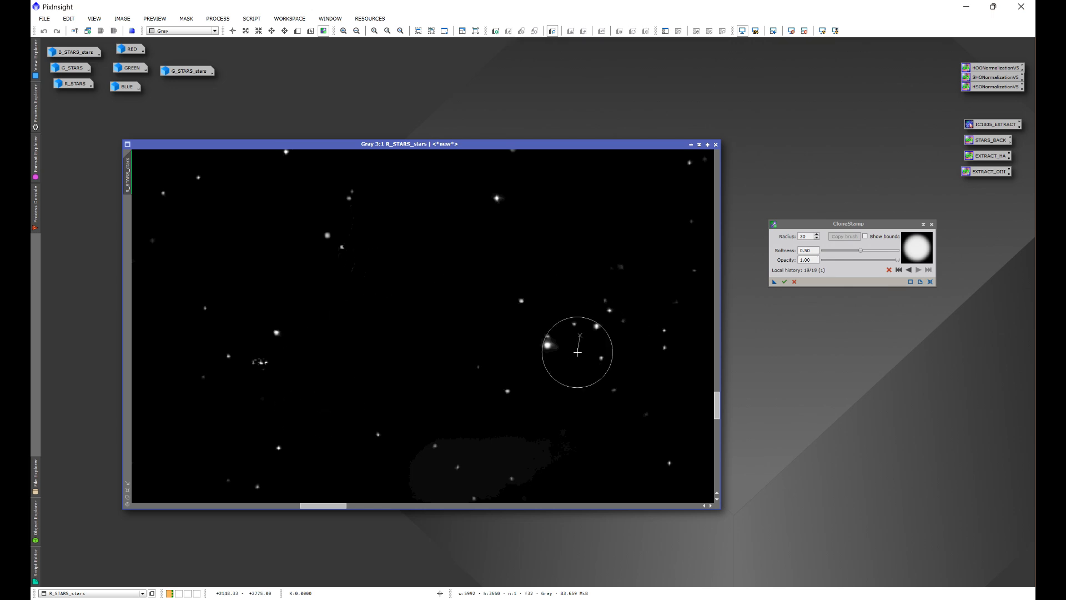
Apply the clone stamp edits to R_STARS_stars and minimize the image.
scroll(482, 299, down, 3)
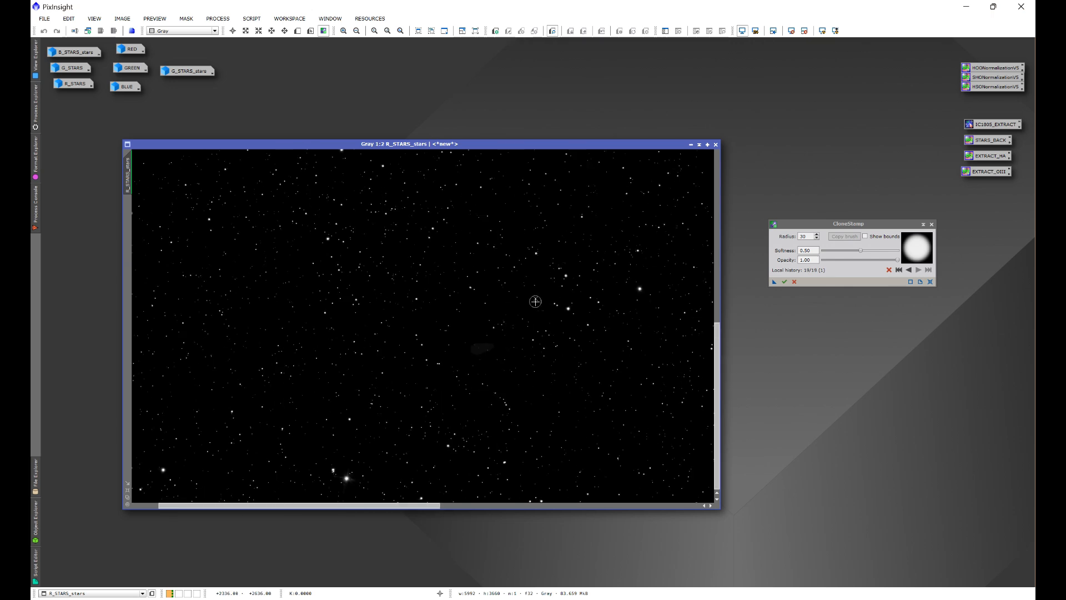
scroll(532, 302, down, 1)
click(784, 282)
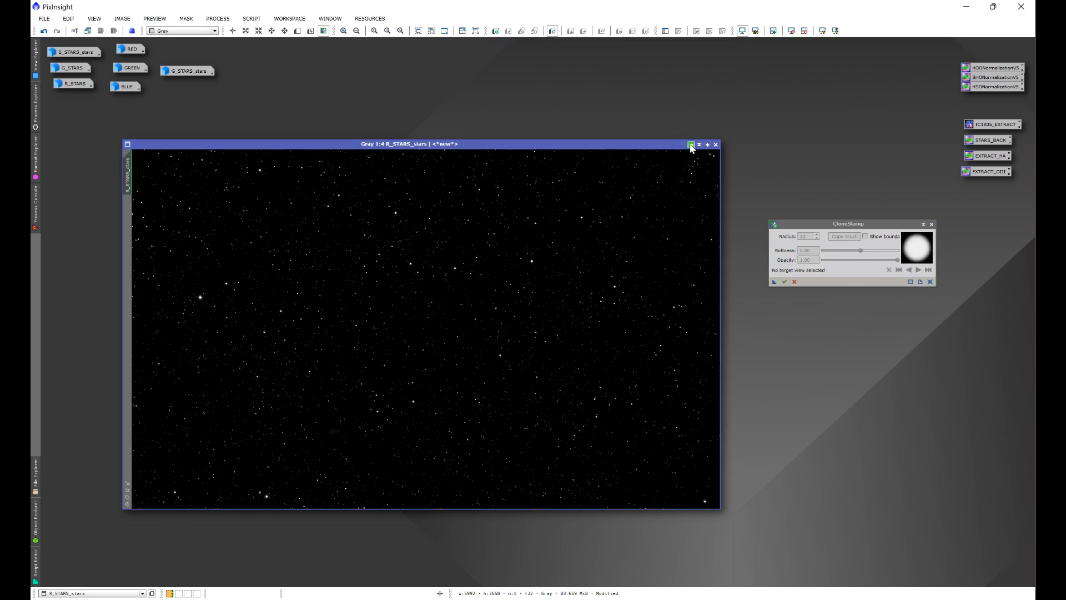
click(691, 145)
Restore G_STARS_stars and clone background over the comet-head ring's outer edge and the upper part of the streak below it.
double_click(187, 73)
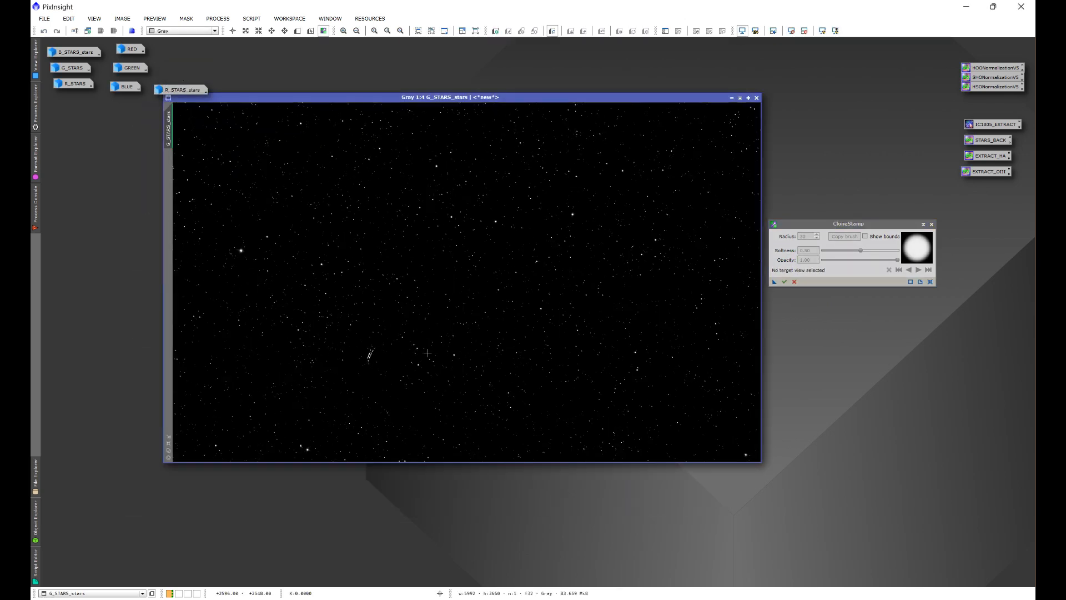
scroll(448, 350, up, 4)
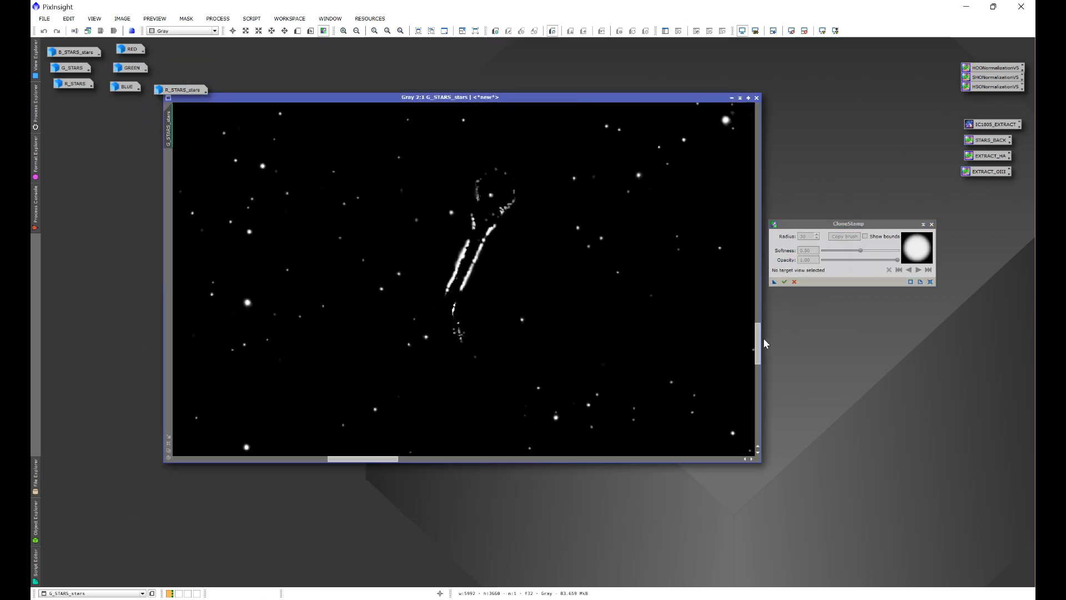
drag(757, 341, 758, 326)
click(514, 288)
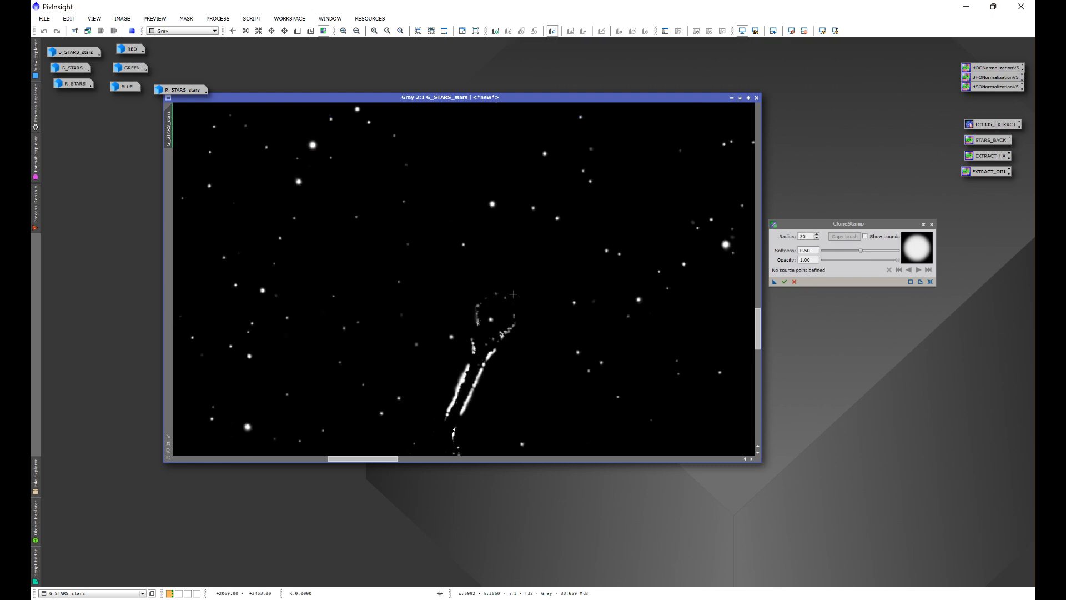
ctrl+click(488, 278)
mouse_move(498, 290)
mouse_down()
mouse_move(517, 314)
mouse_move(515, 337)
mouse_move(533, 331)
mouse_move(497, 352)
mouse_move(484, 380)
mouse_move(481, 357)
mouse_move(495, 381)
mouse_up()
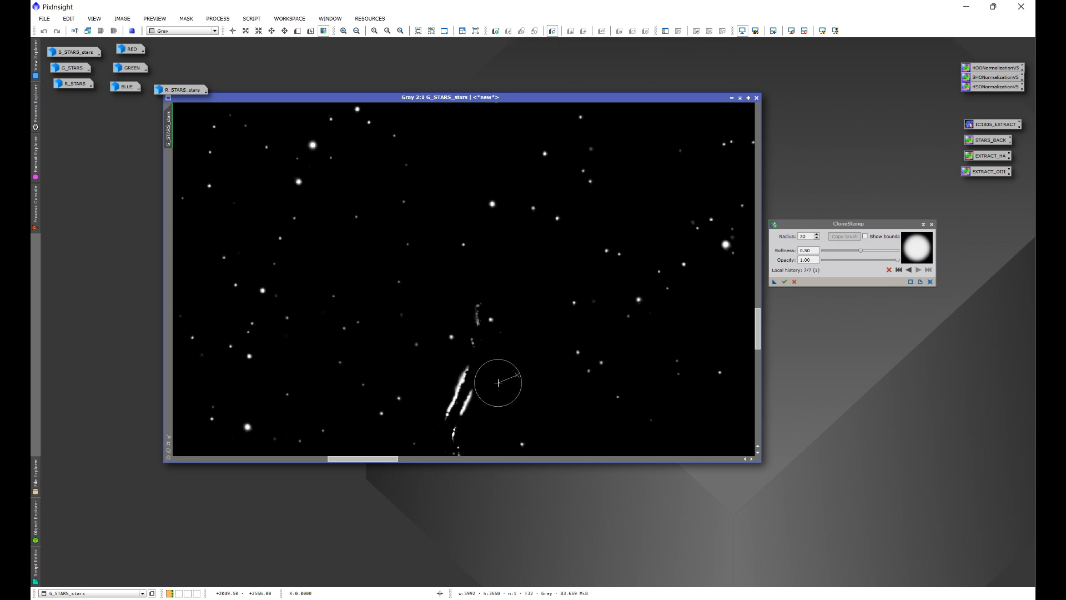
Clone background over most of the comet-head residue and the two parallel streaks in G_STARS_stars.
ctrl+click(466, 285)
click(473, 299)
ctrl+click(485, 356)
click(482, 357)
click(470, 375)
click(470, 392)
click(457, 414)
click(455, 418)
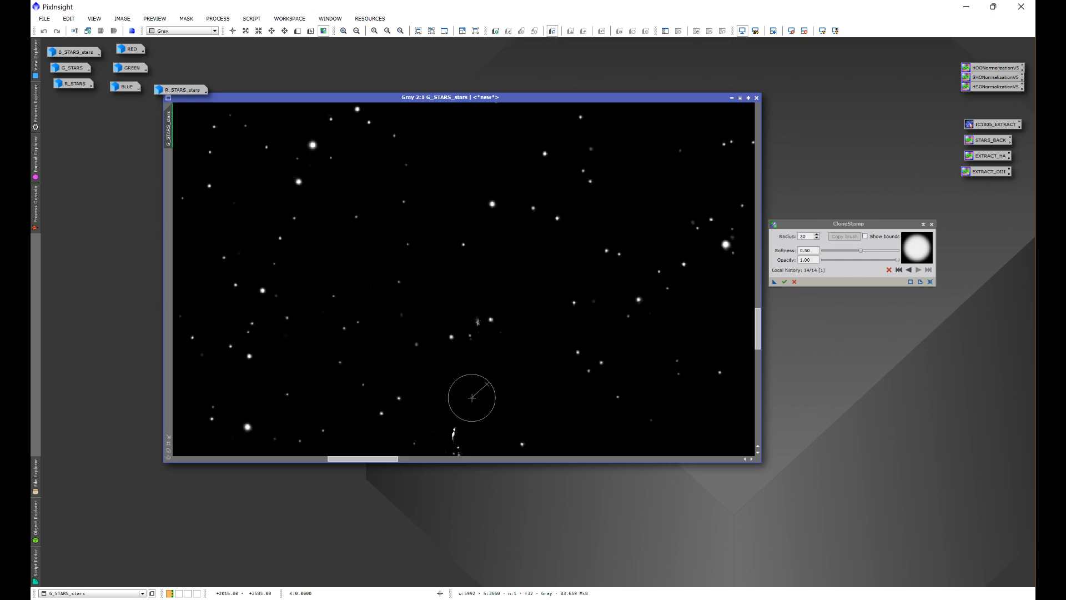
Clone background over the small specks below the removed streaks in G_STARS_stars.
drag(759, 328, 759, 337)
click(452, 323)
click(460, 341)
click(468, 362)
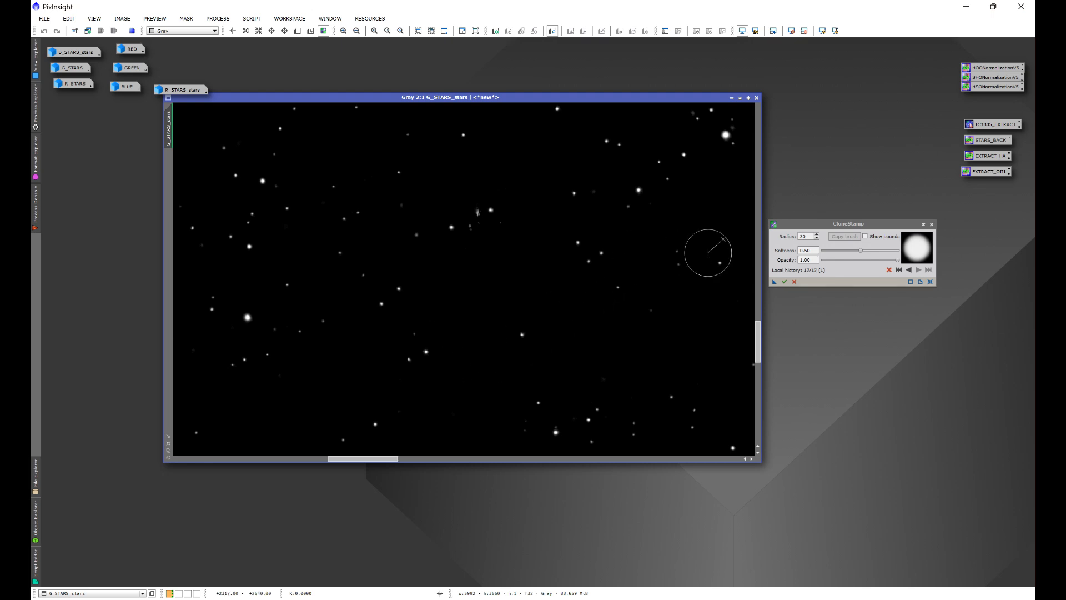
Set the CloneStamp radius to 20 and clone out the last faint residue beside the star at the former comet head.
double_click(803, 236)
text(20)
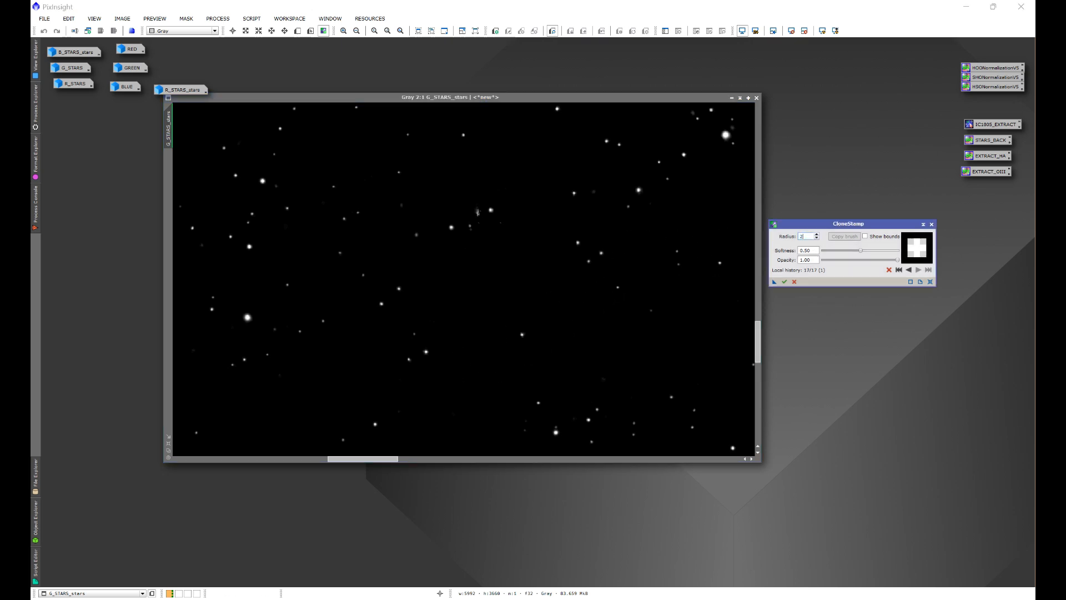
ctrl+click(475, 251)
click(475, 235)
click(475, 223)
click(472, 214)
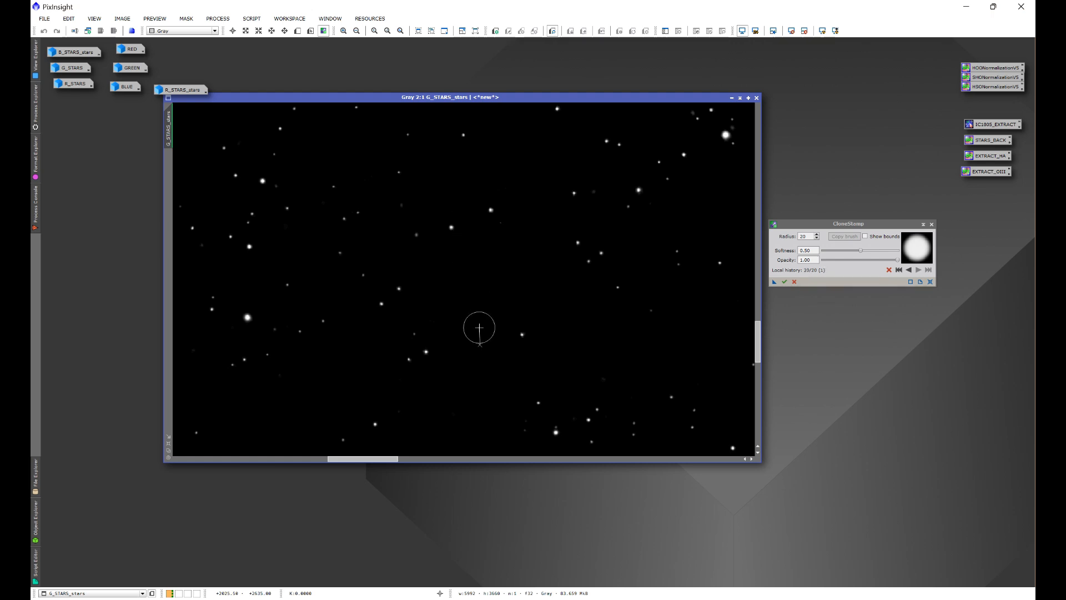
Apply the clone stamp edits to G_STARS_stars and close CloneStamp, leaving the image minimized.
drag(774, 281, 573, 321)
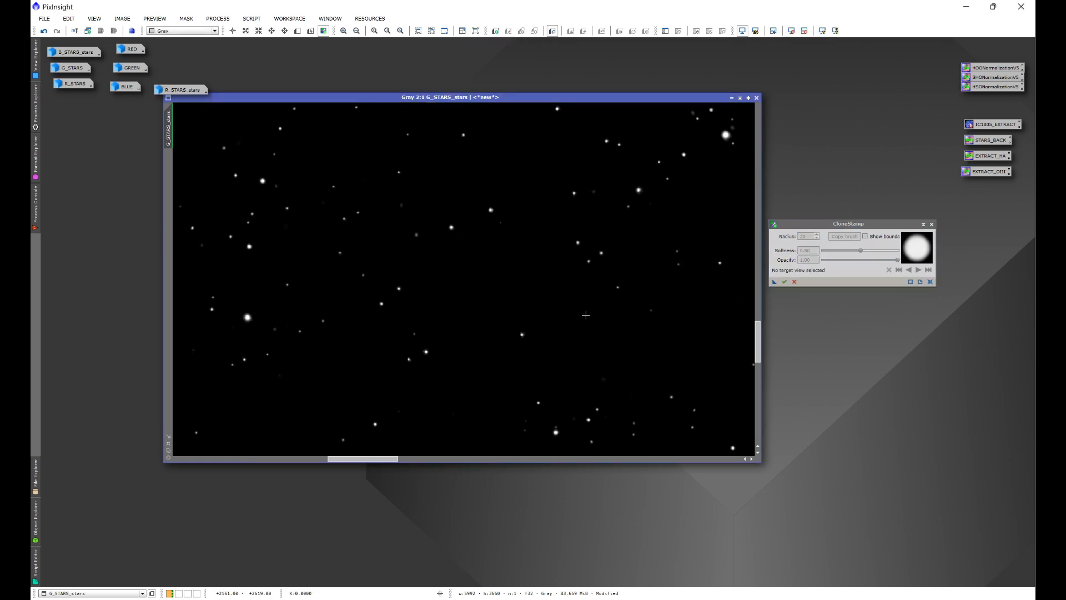
scroll(573, 321, down, 5)
scroll(573, 321, up, 1)
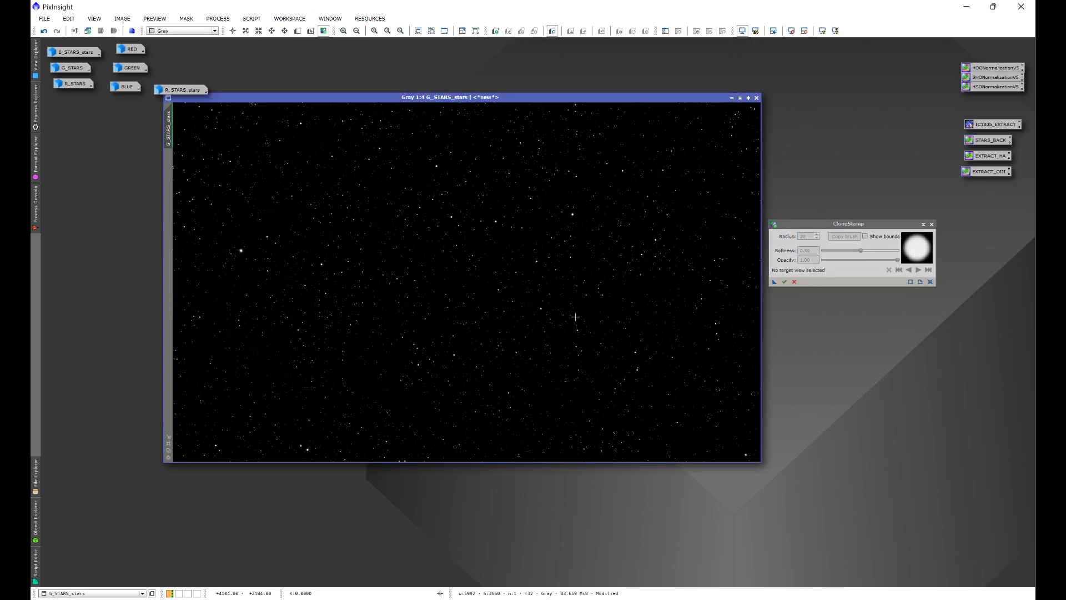
click(932, 225)
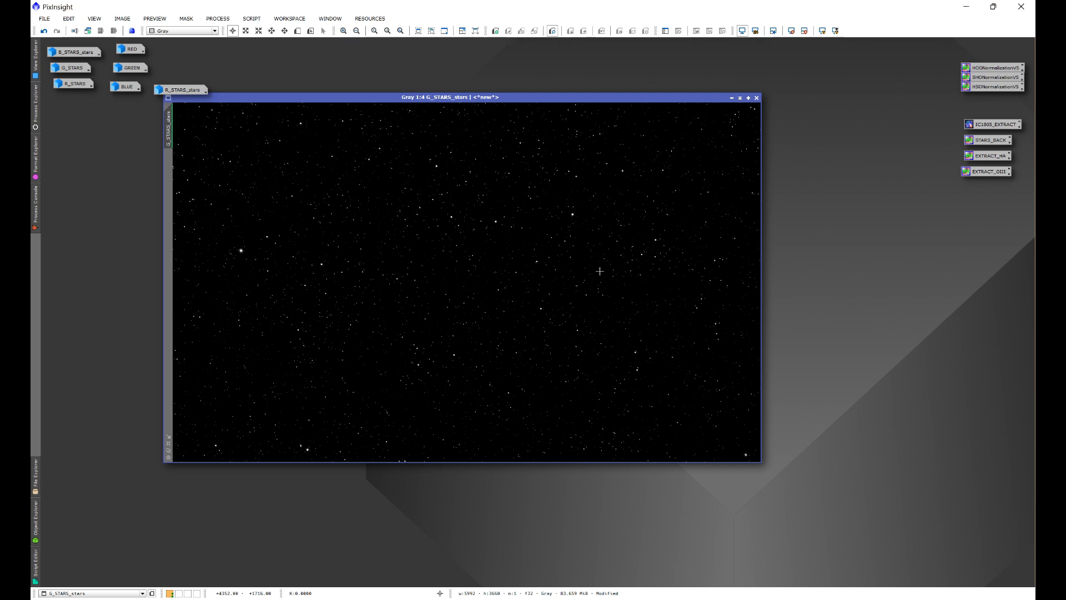
click(731, 98)
Open ChannelCombination, reset it, and assign R_STARS_stars as the red channel source.
click(227, 20)
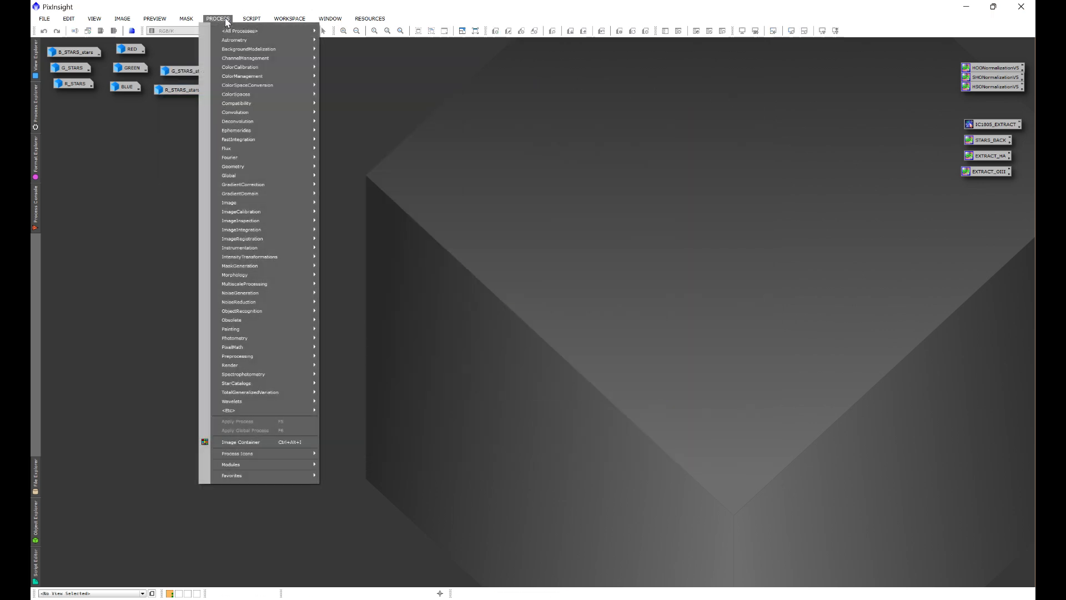
mouse_move(287, 30)
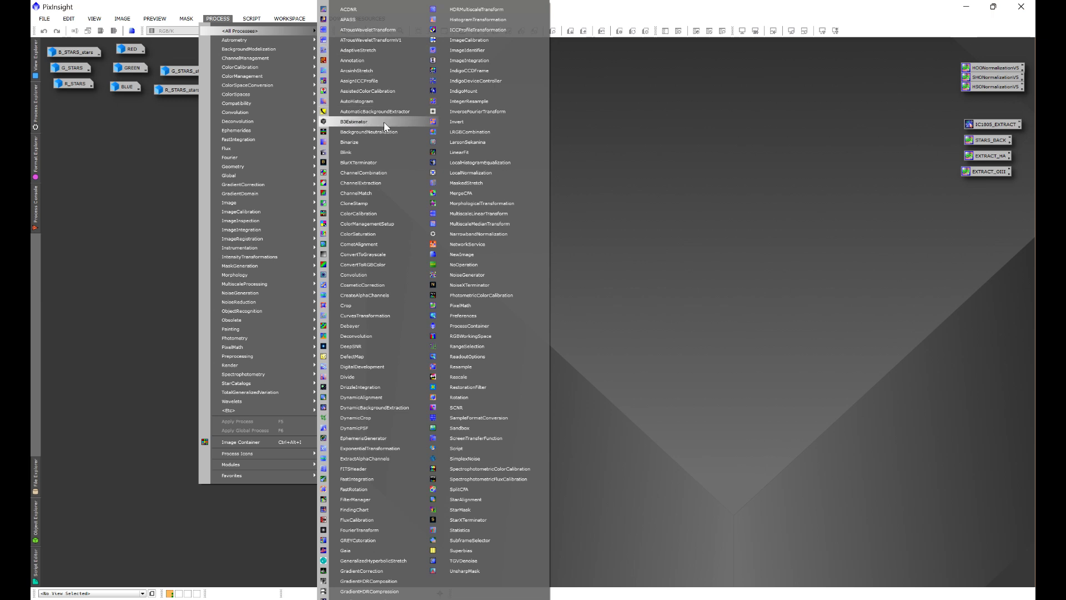
click(362, 173)
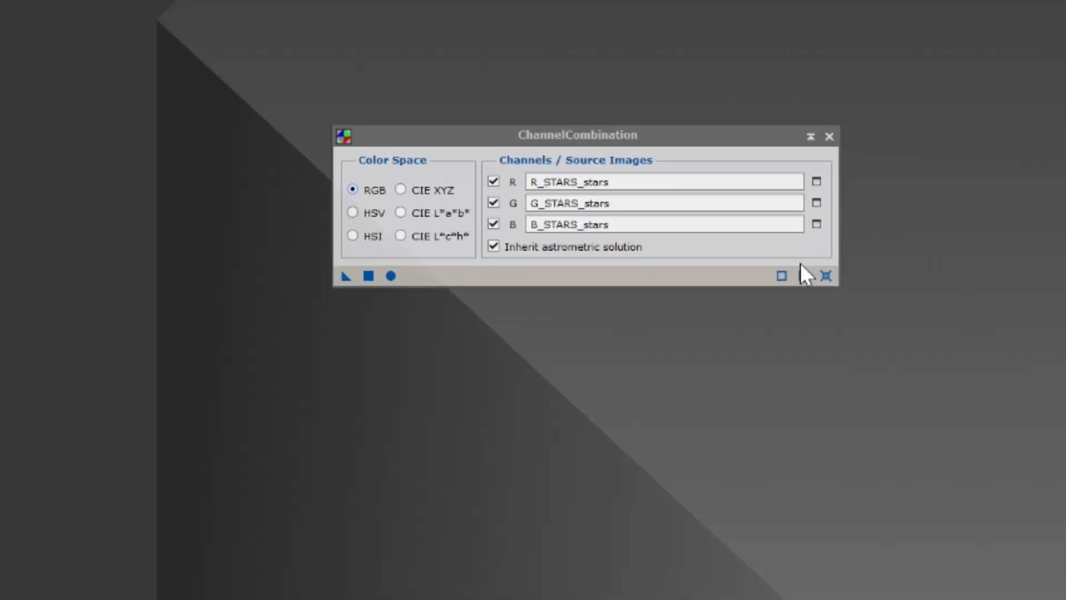
click(826, 276)
click(816, 180)
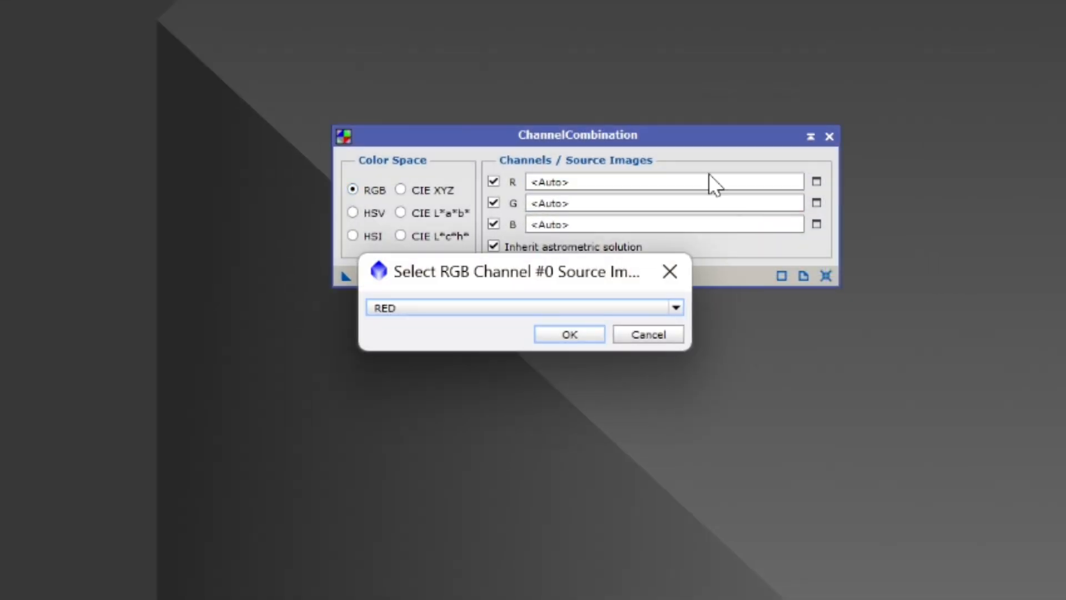
click(471, 308)
click(448, 429)
click(569, 333)
Assign G_STARS_stars to the green channel and B_STARS_stars to the blue channel.
click(815, 202)
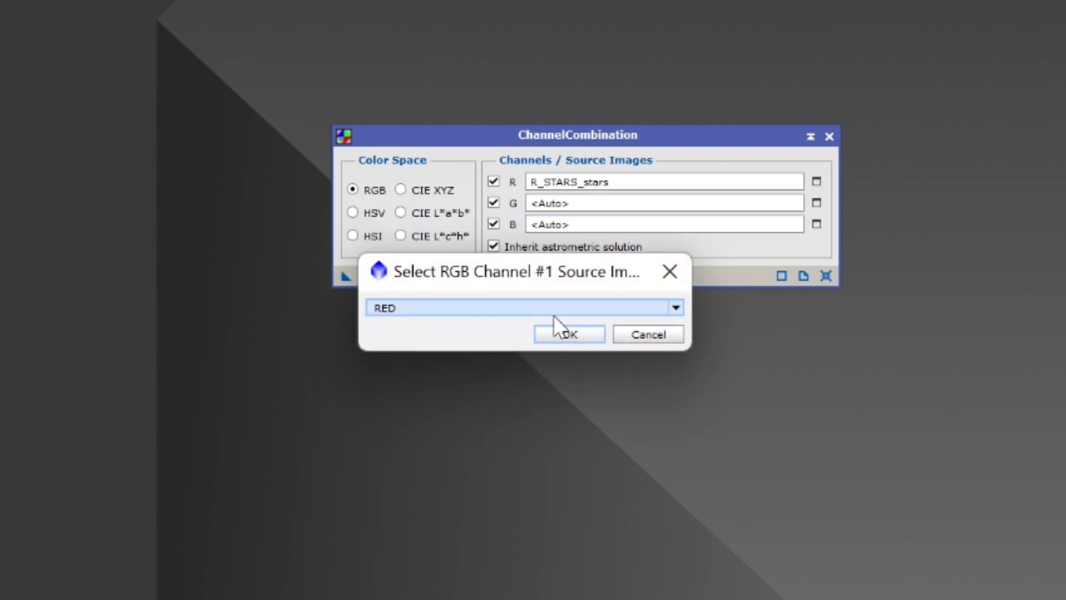
click(492, 308)
click(436, 415)
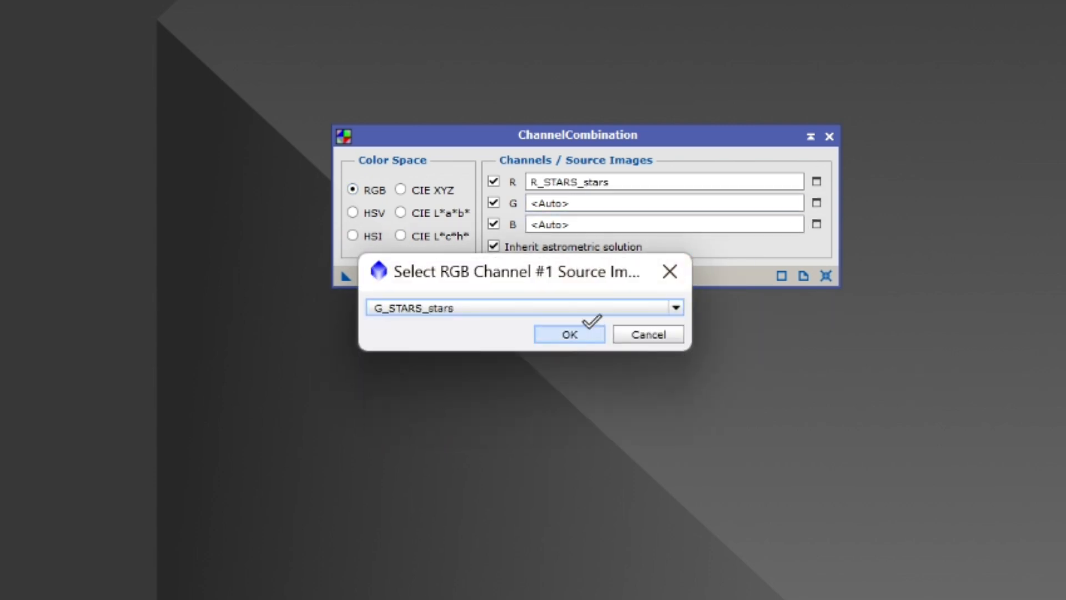
click(569, 333)
click(815, 223)
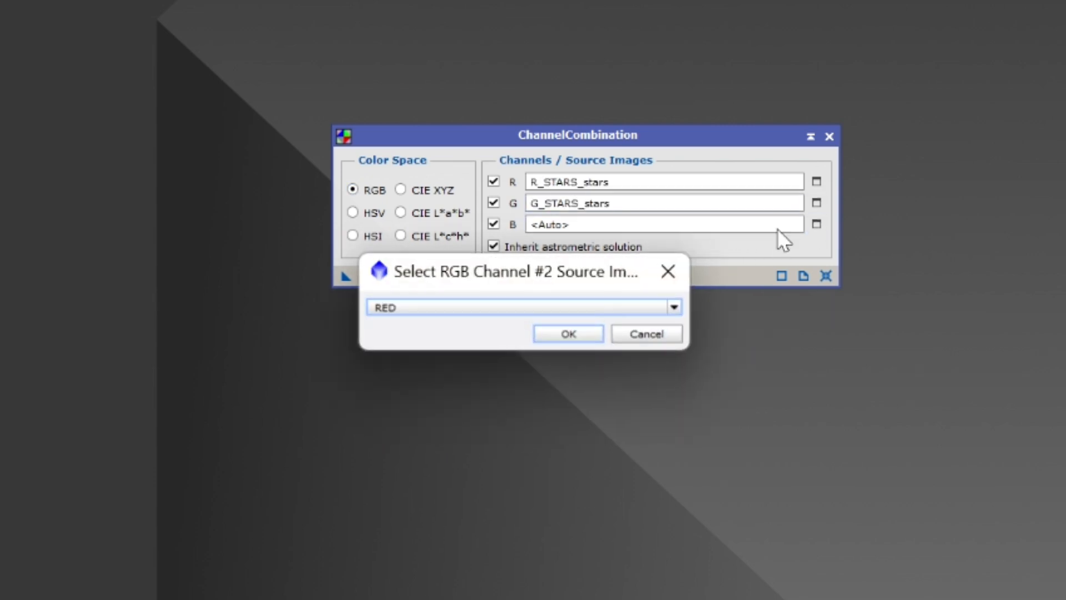
click(447, 308)
click(425, 399)
click(562, 333)
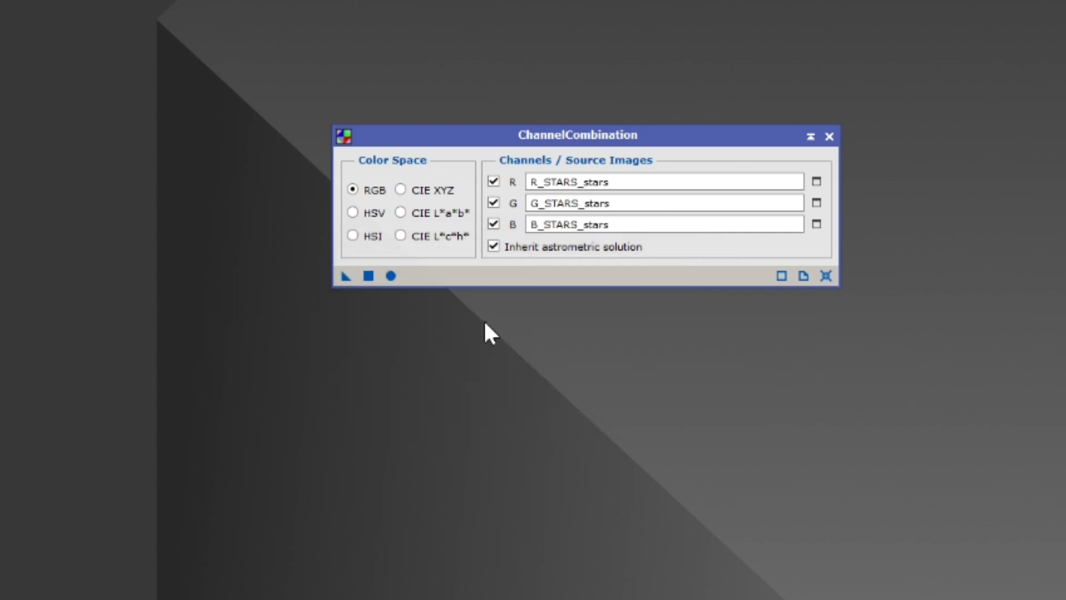
Combine the channels into a new RGB image, inspect it with an automatic screen stretch, and discard it.
click(391, 275)
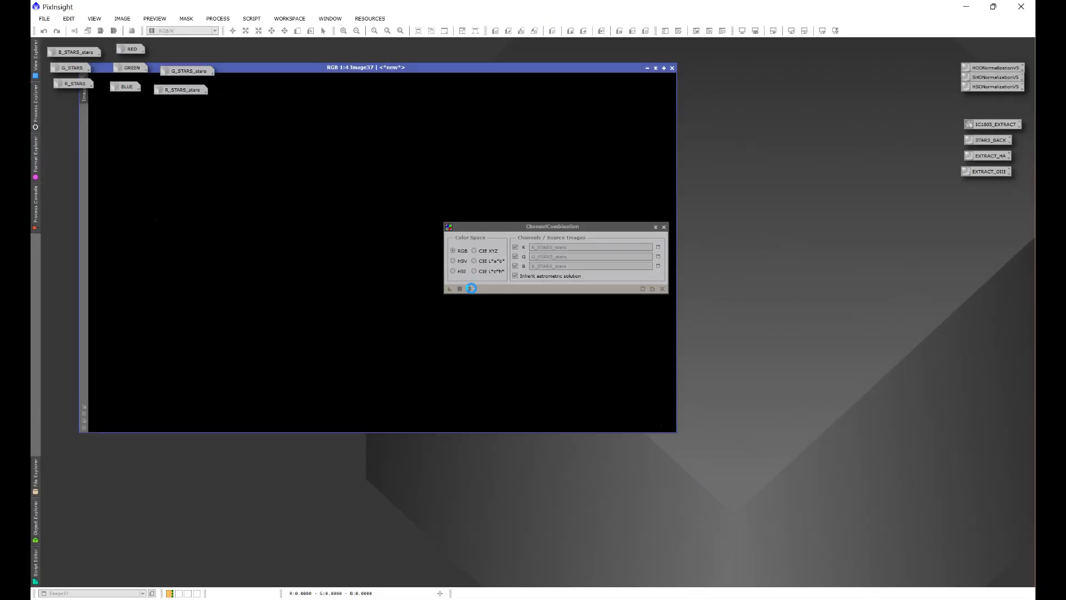
drag(504, 226, 736, 223)
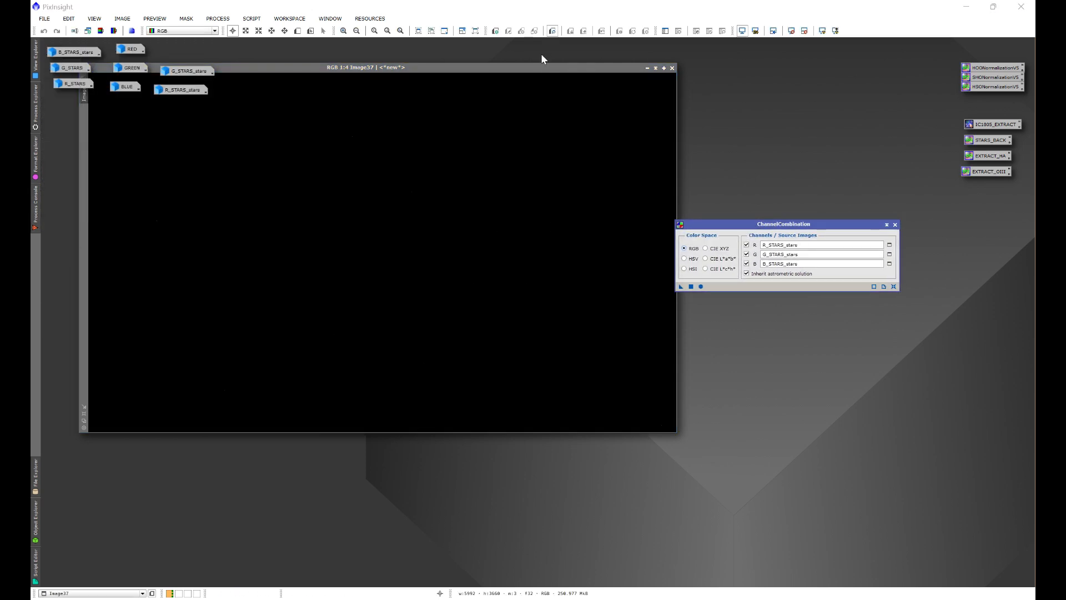
drag(551, 79, 591, 137)
click(755, 30)
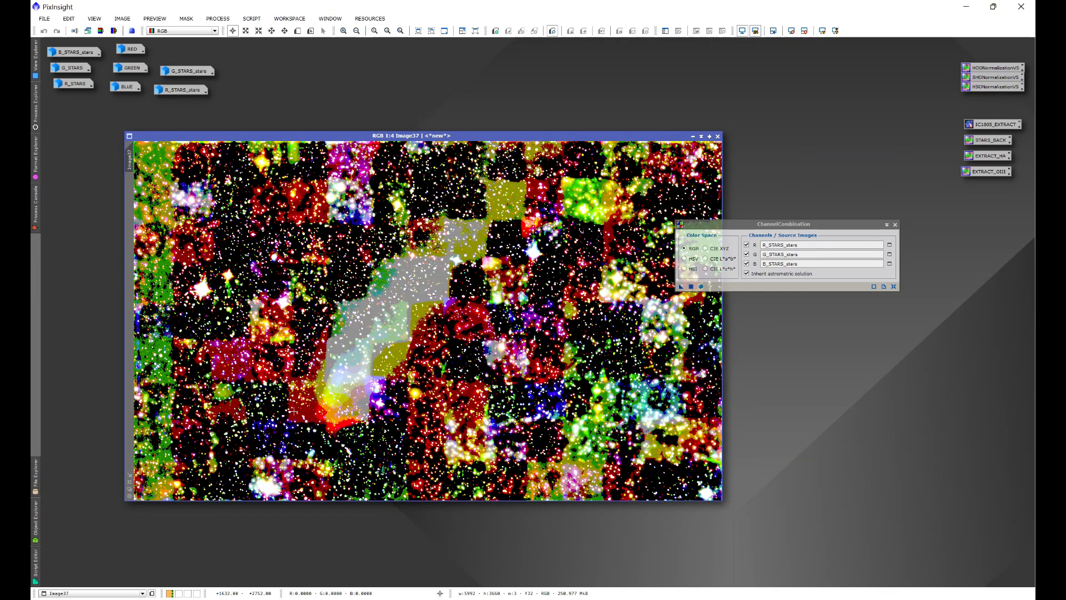
click(717, 136)
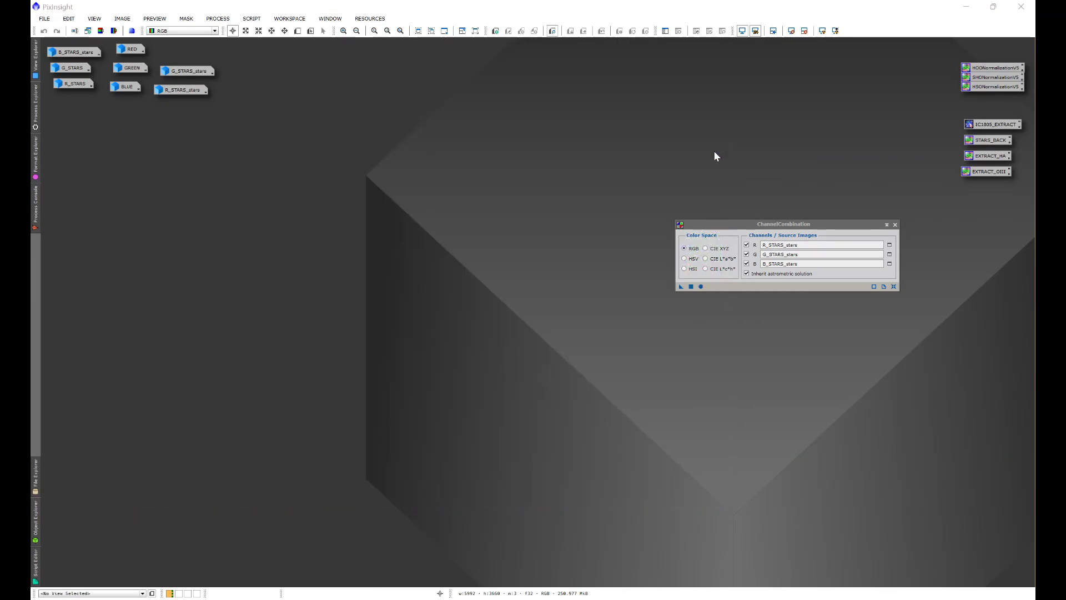
Combine the three star channels into a new RGB image and arrange it and ChannelCombination so they do not overlap.
click(701, 285)
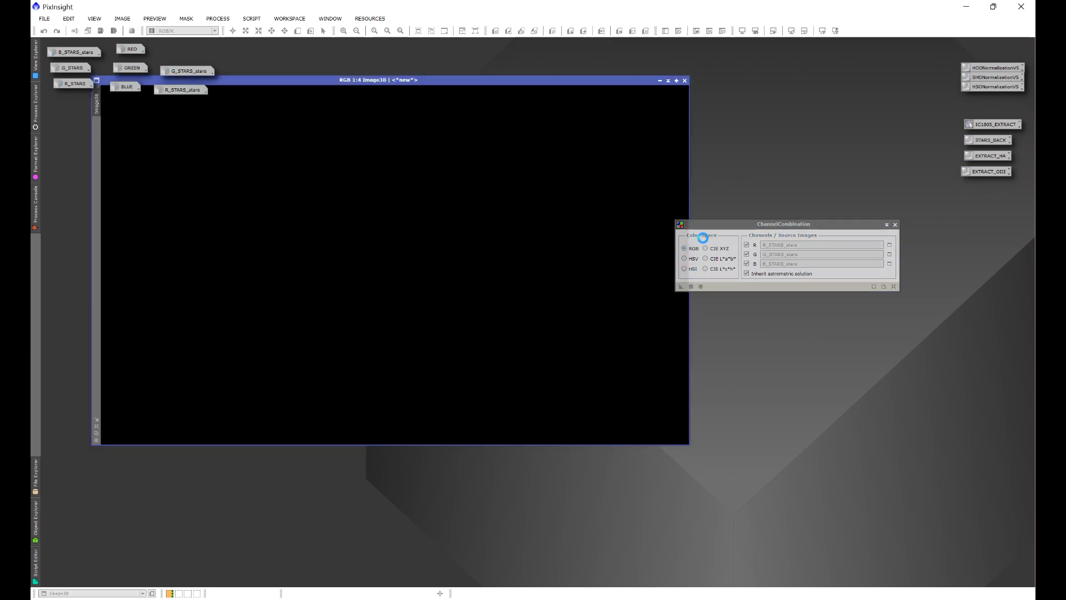
drag(563, 83, 614, 145)
drag(740, 223, 716, 65)
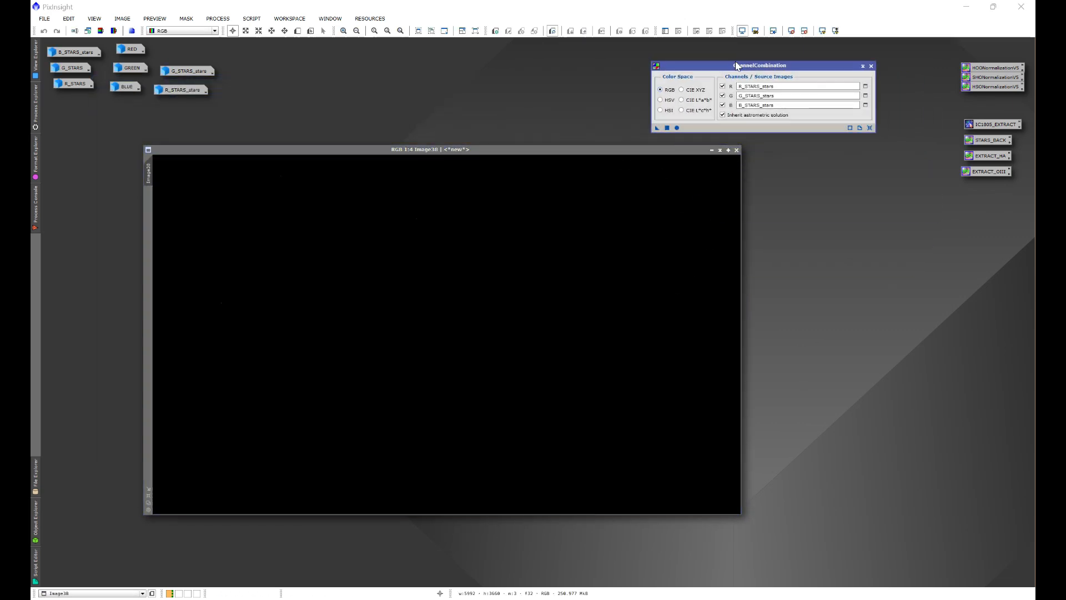
Close ChannelCombination and plate-solve the combined RGB star image with ImageSolver, setting the image scale by the 801.217 mm focal distance.
click(870, 65)
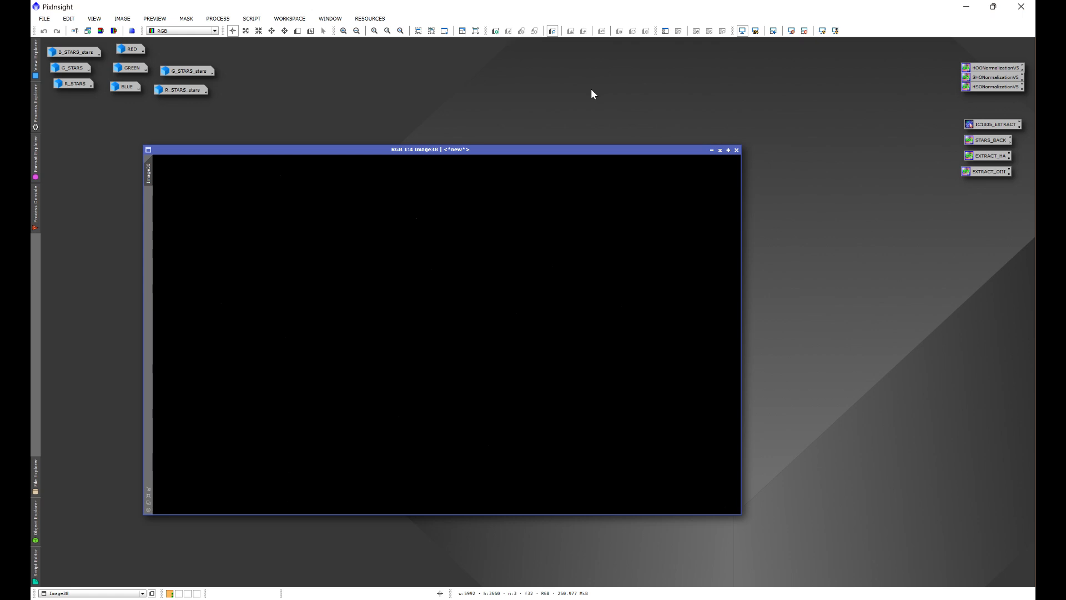
click(251, 19)
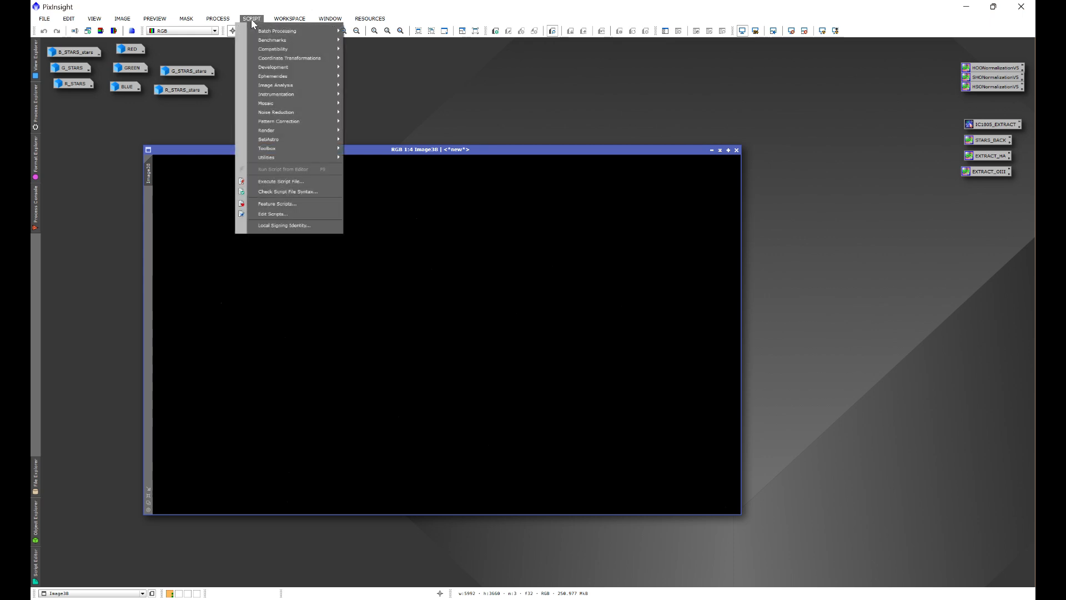
mouse_move(271, 85)
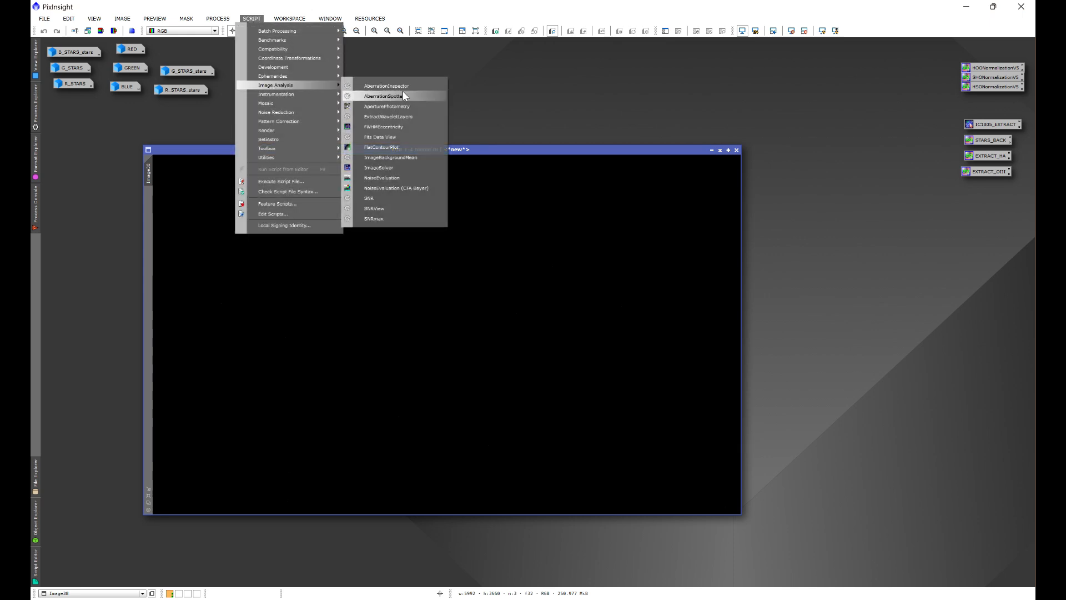
click(380, 168)
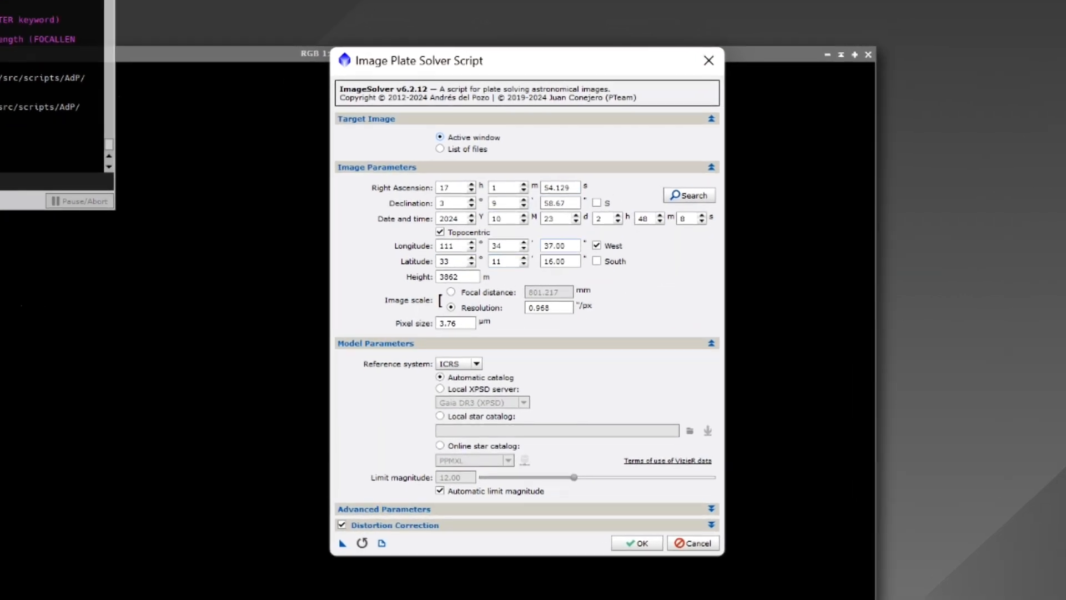
click(451, 292)
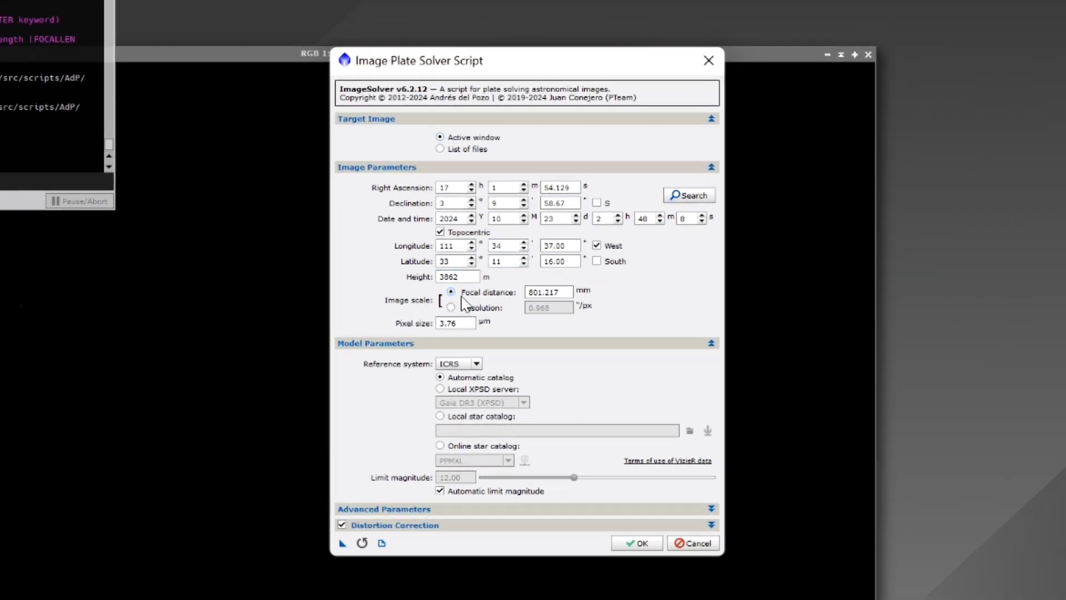
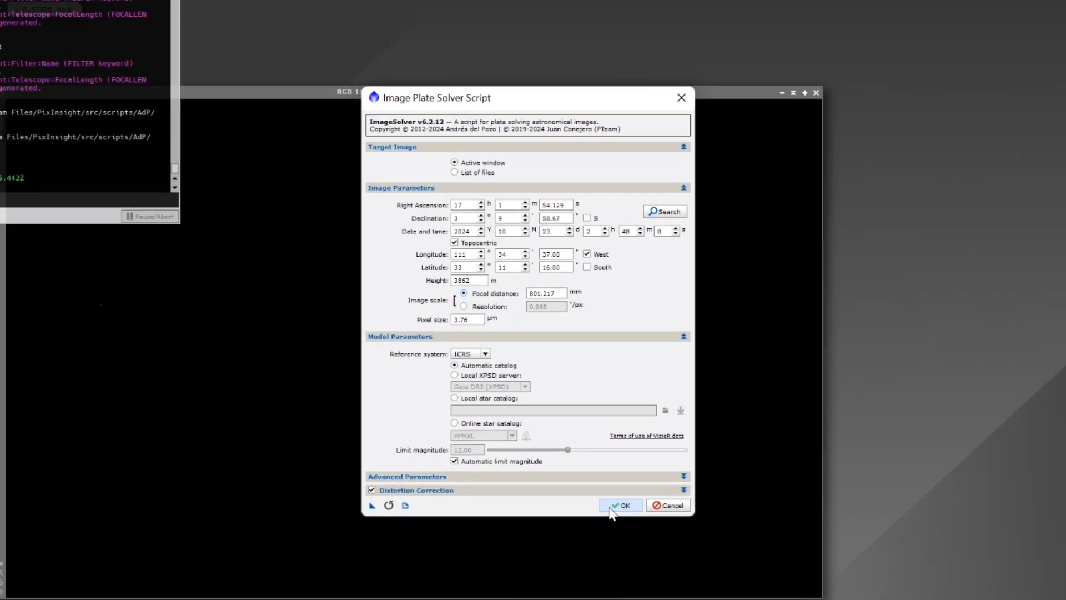
click(637, 543)
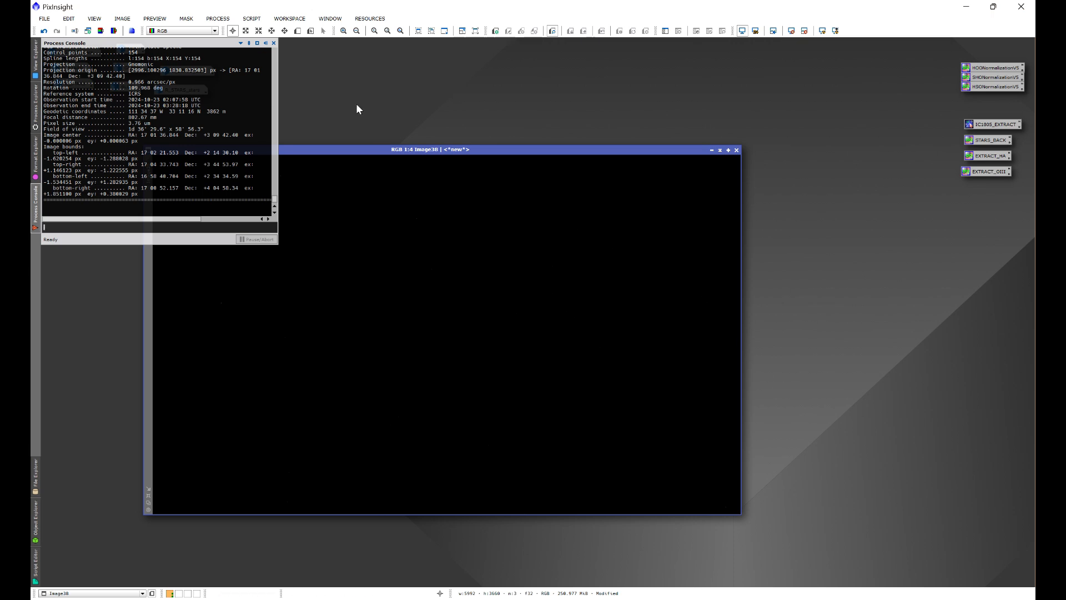
click(274, 43)
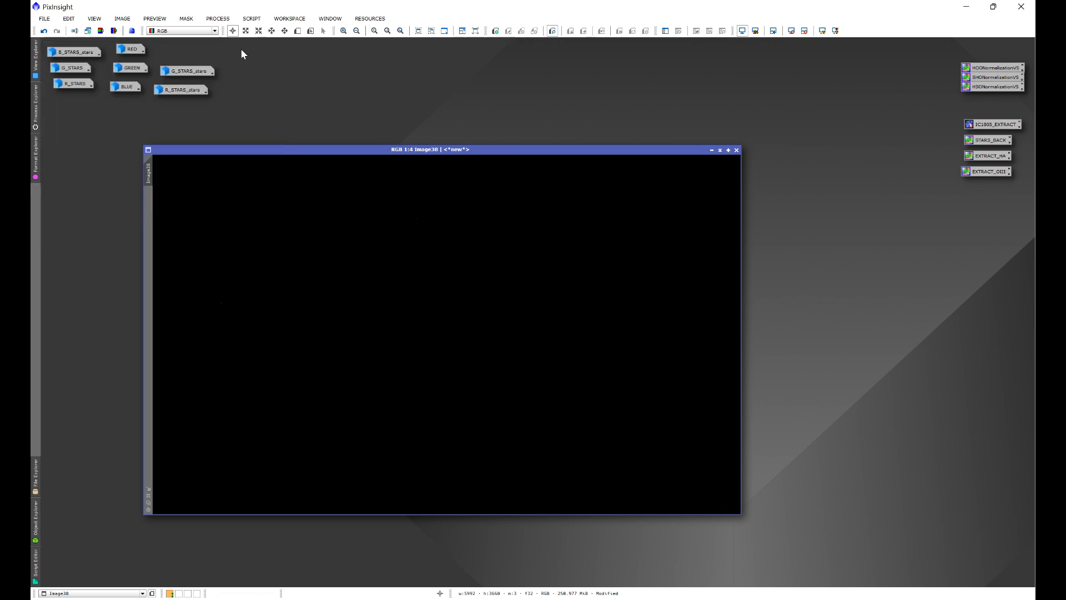
Open SpectrophotometricColorCalibration beside the image and set its QE curve to Sony IMX411/455/461/533/571.
click(218, 18)
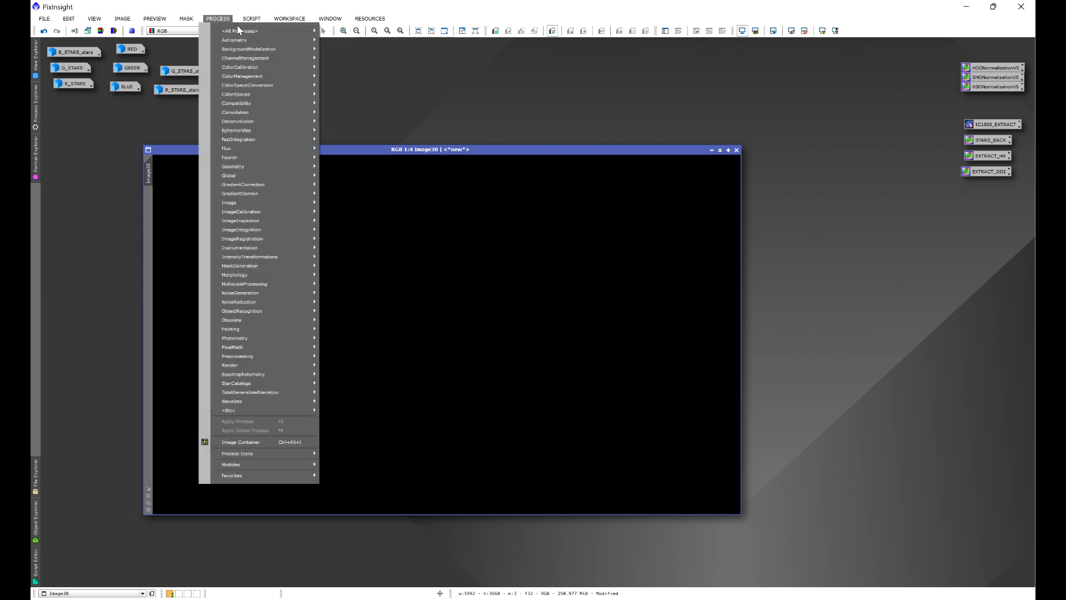
mouse_move(238, 28)
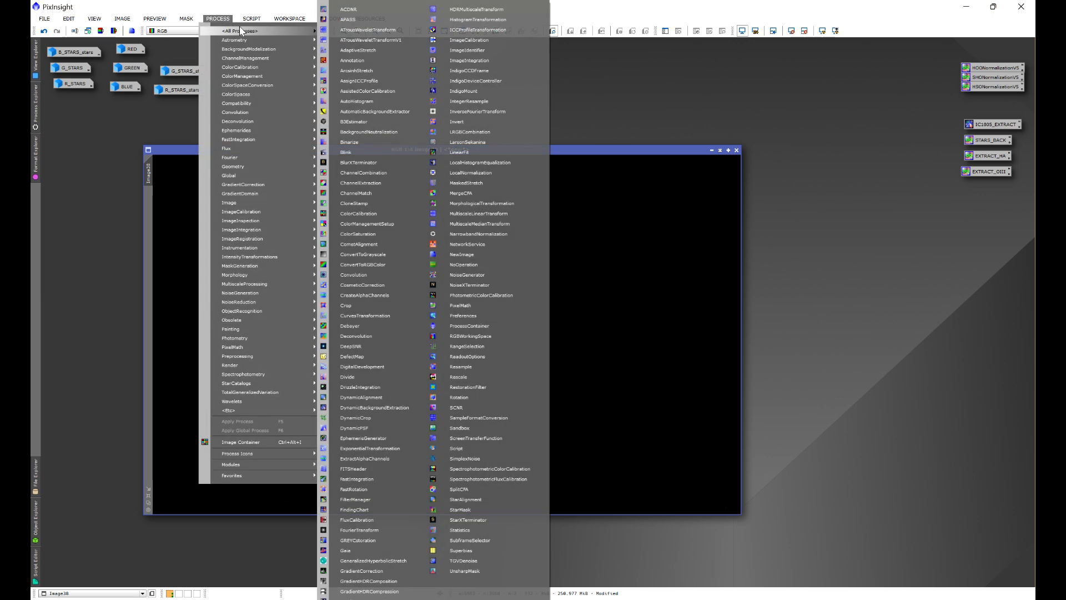
click(470, 472)
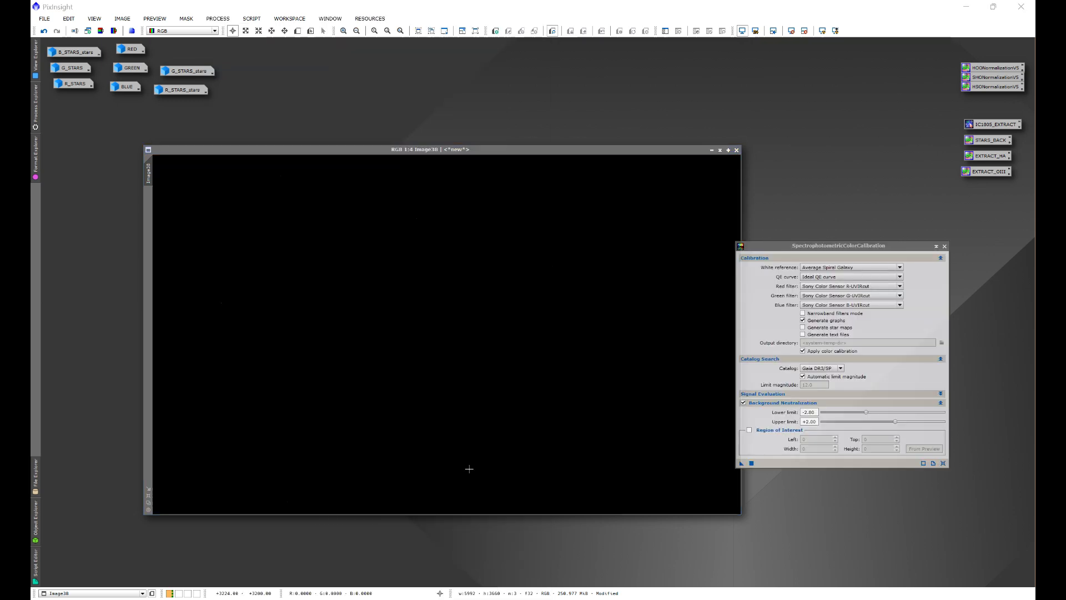
drag(616, 155, 585, 157)
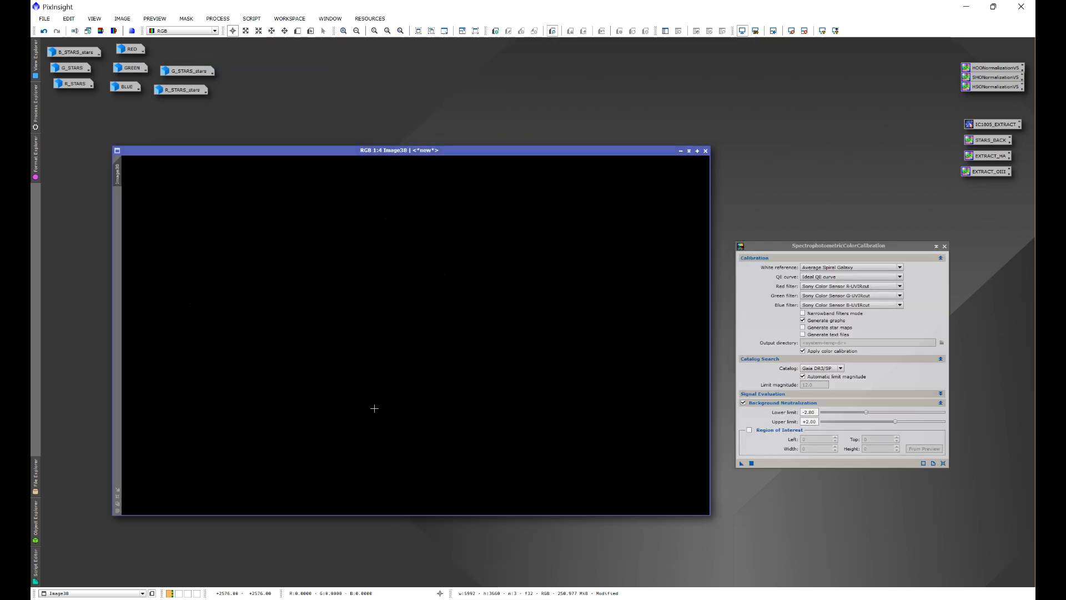
drag(784, 244, 769, 203)
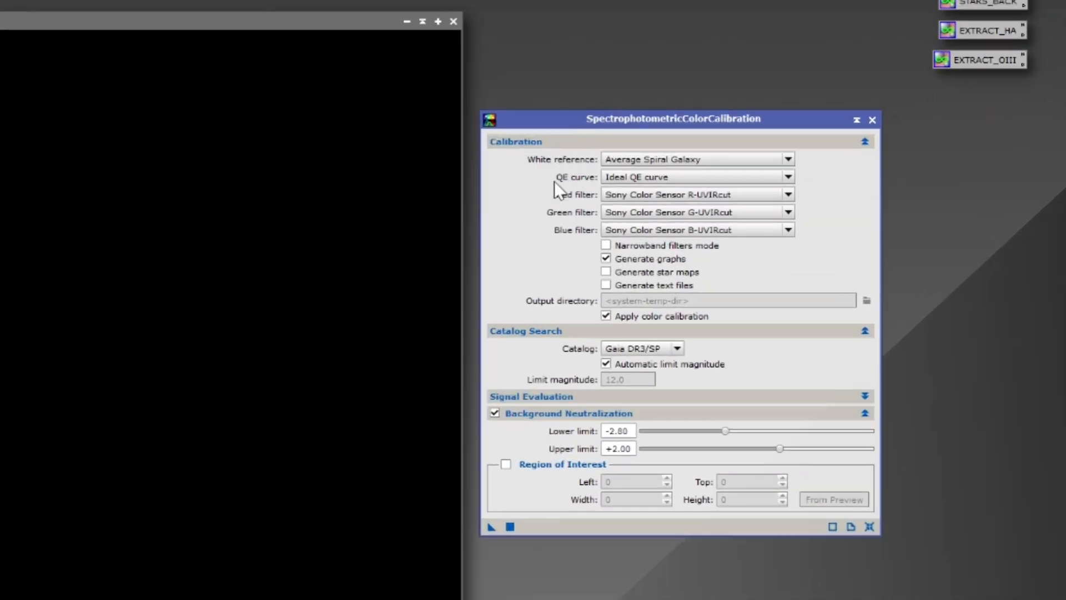
click(625, 178)
click(670, 330)
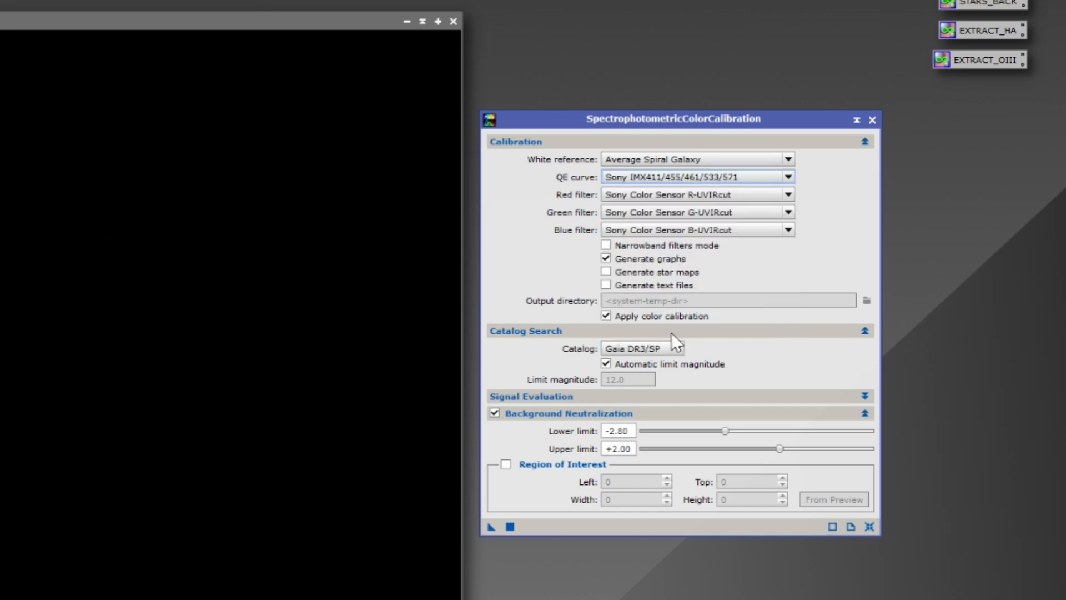
Set the red, green and blue calibration filters to Sony Mono Optolong R, G and B.
click(667, 194)
scroll(694, 366, down, 1)
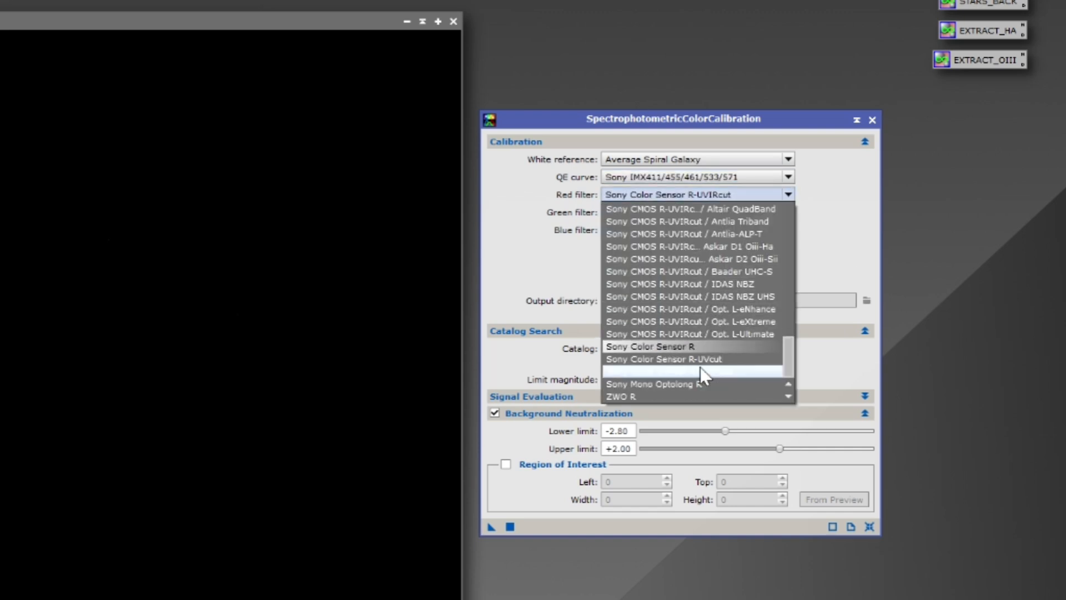
click(649, 384)
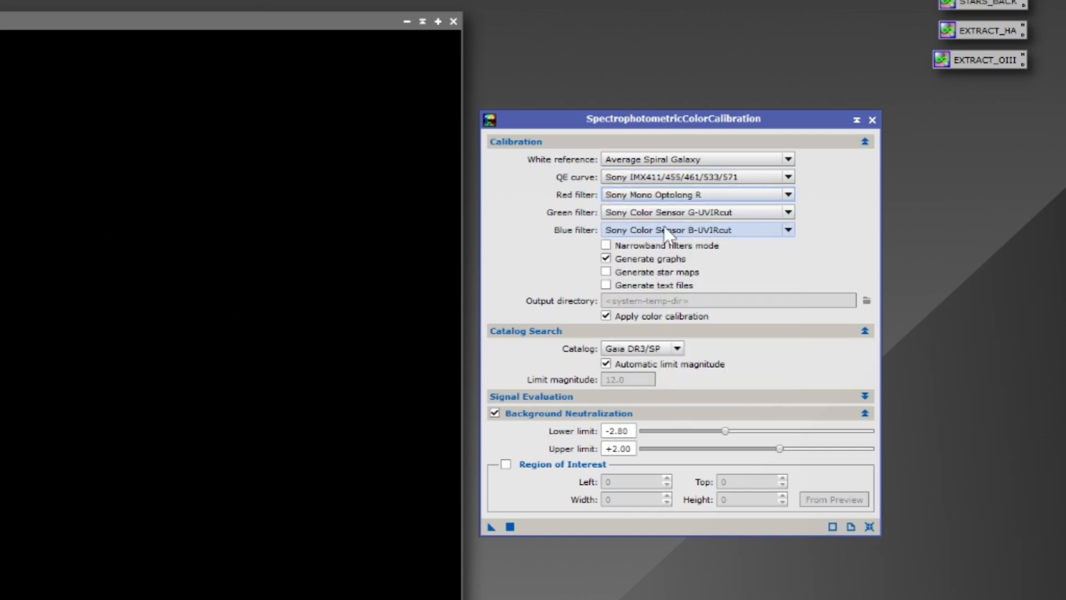
click(659, 212)
scroll(690, 355, down, 1)
click(694, 400)
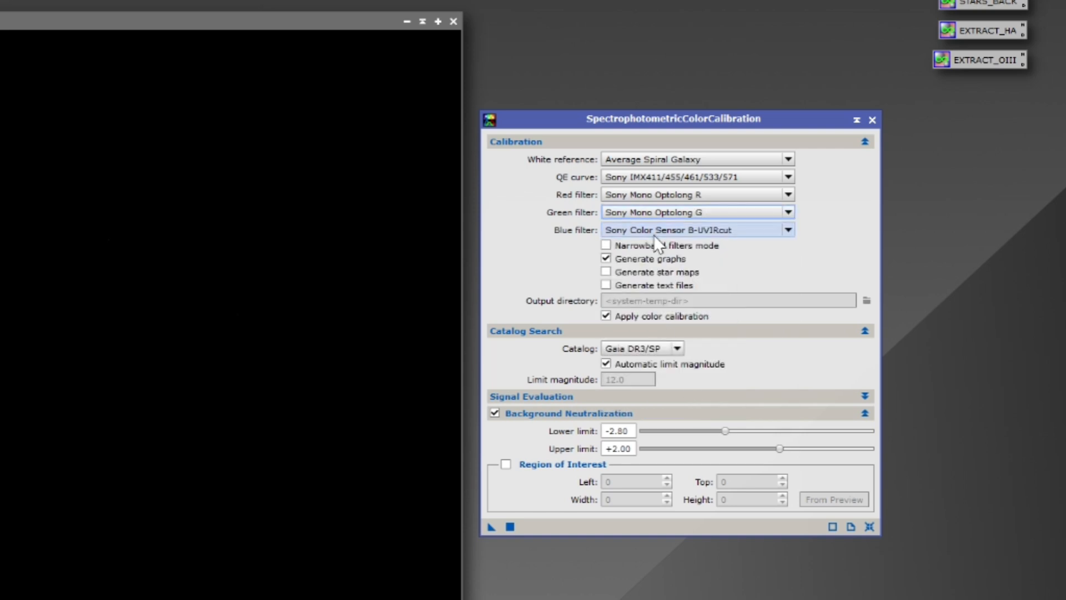
click(653, 231)
scroll(666, 400, down, 1)
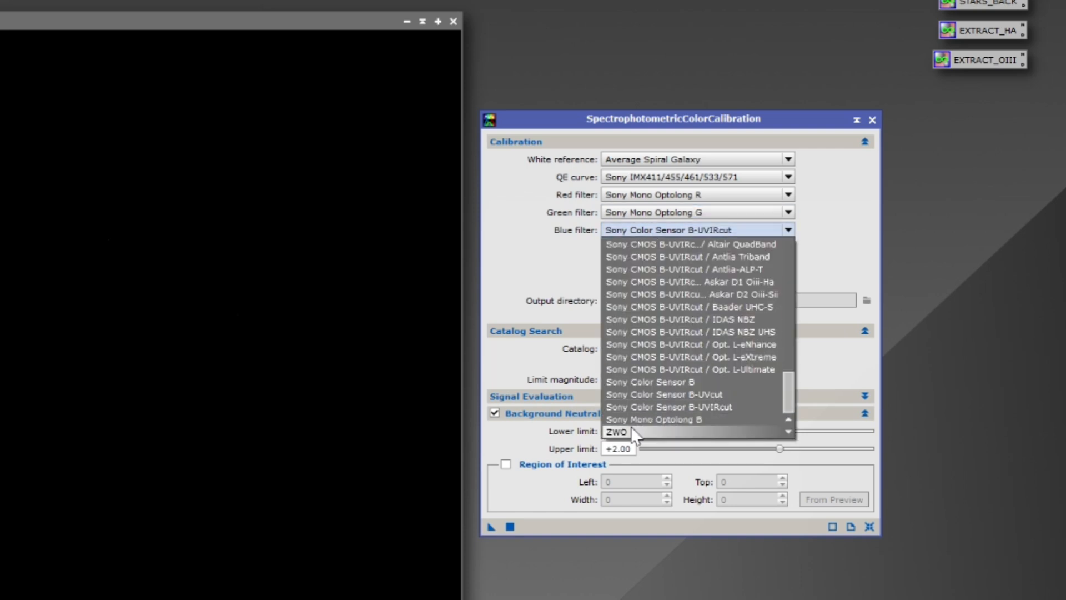
click(676, 419)
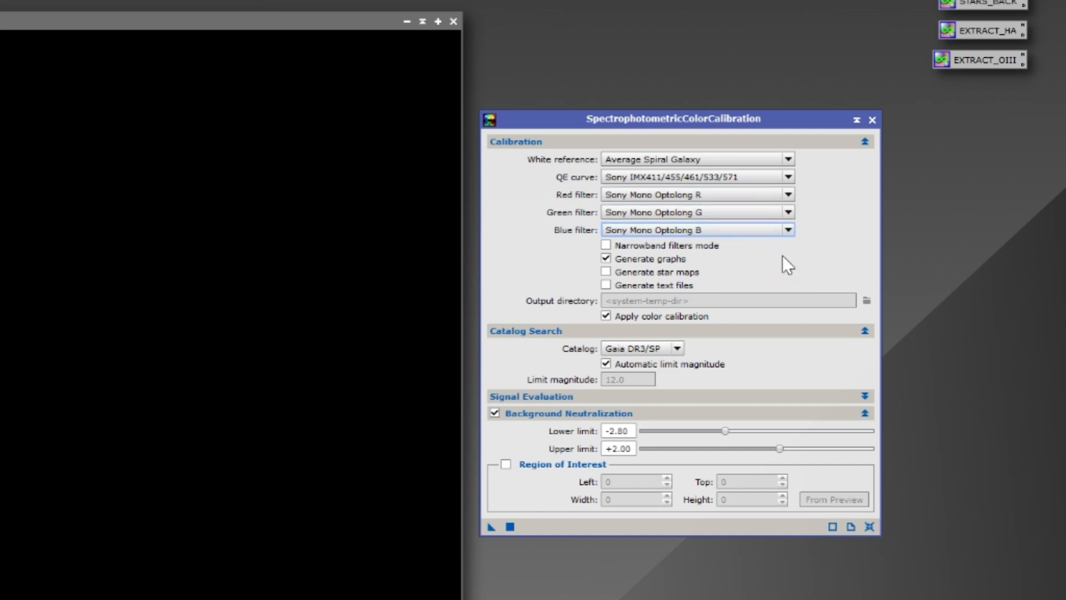
click(716, 194)
click(824, 217)
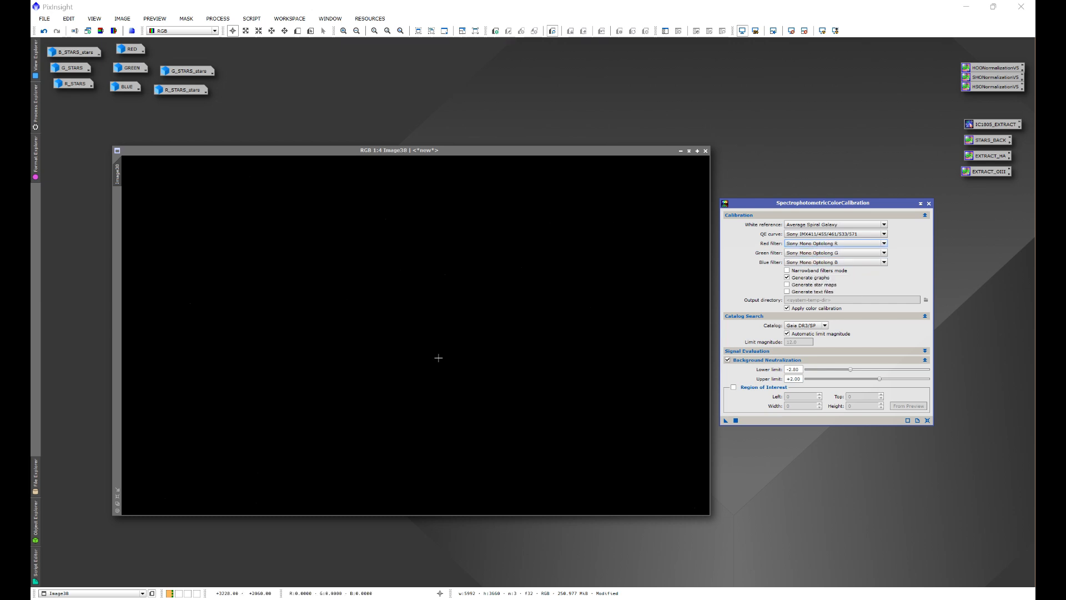
Run the FindBackground script on the full RGB star image to generate a preview named Background.
click(251, 19)
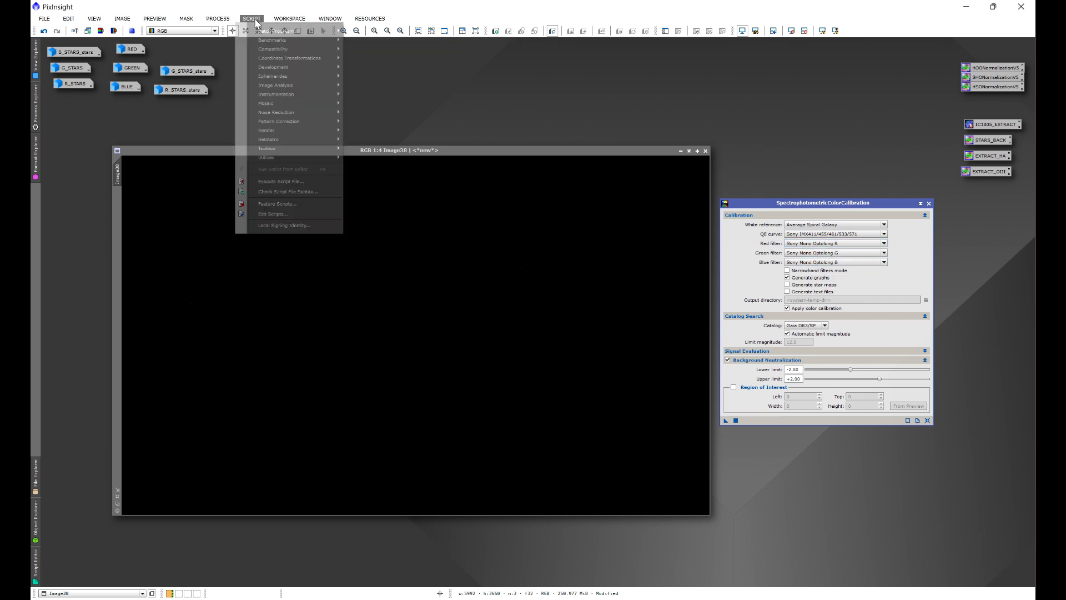
mouse_move(276, 140)
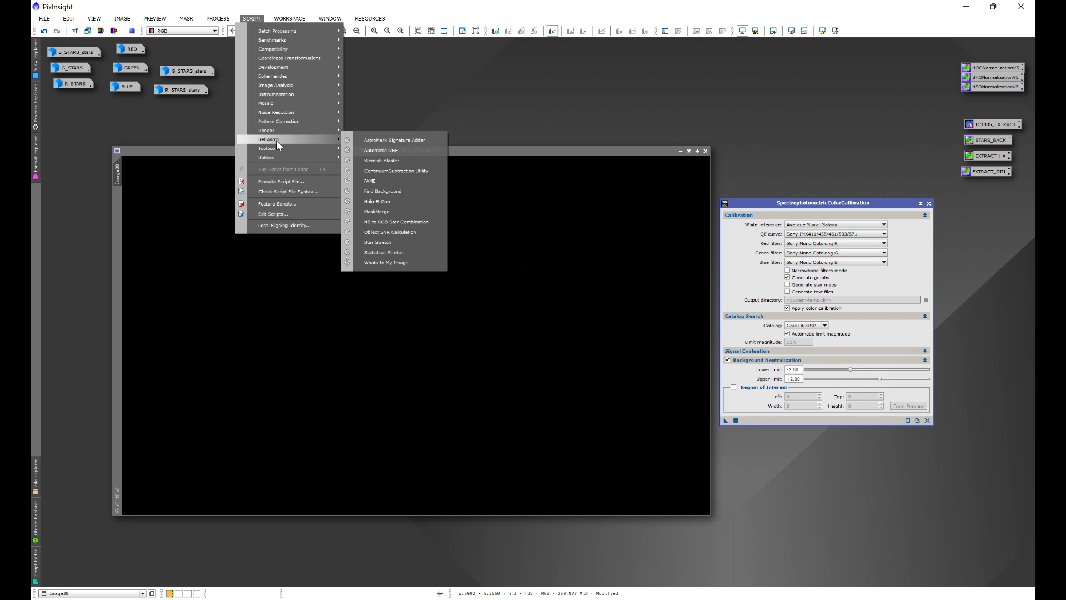
click(383, 190)
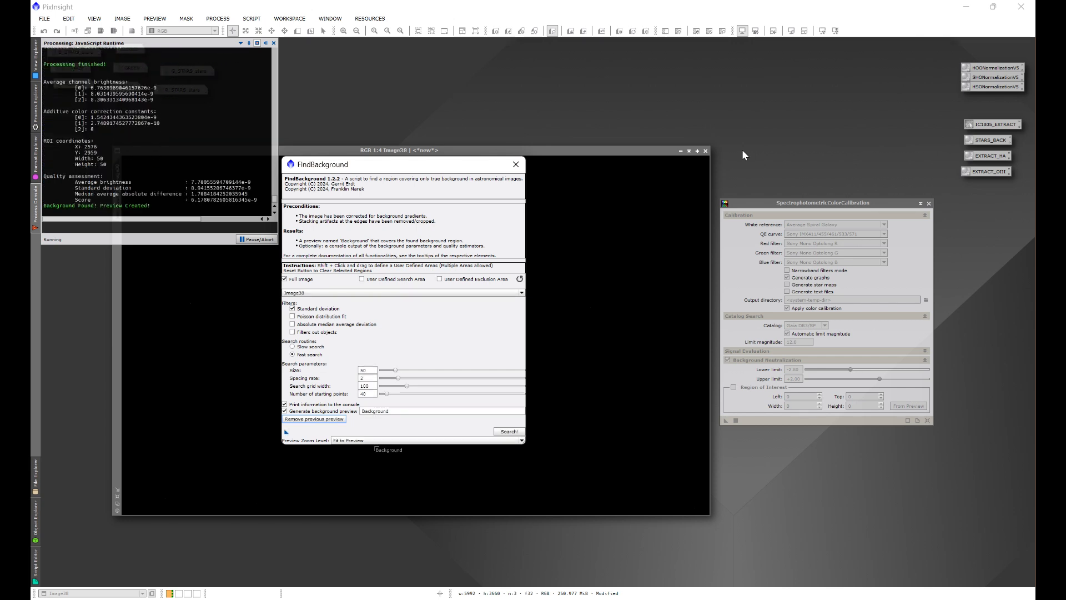
click(515, 163)
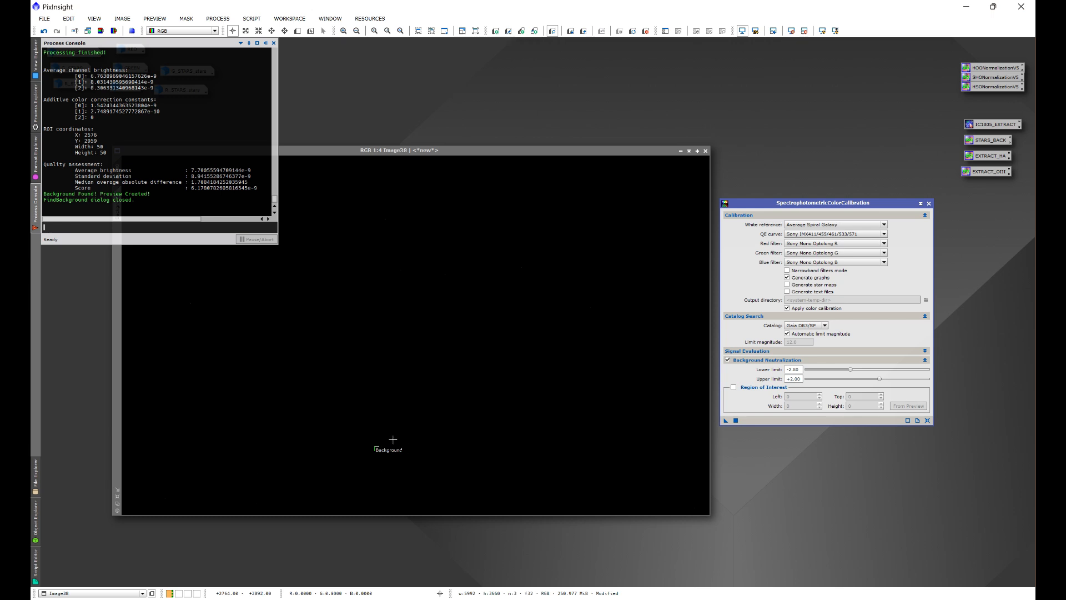
click(274, 42)
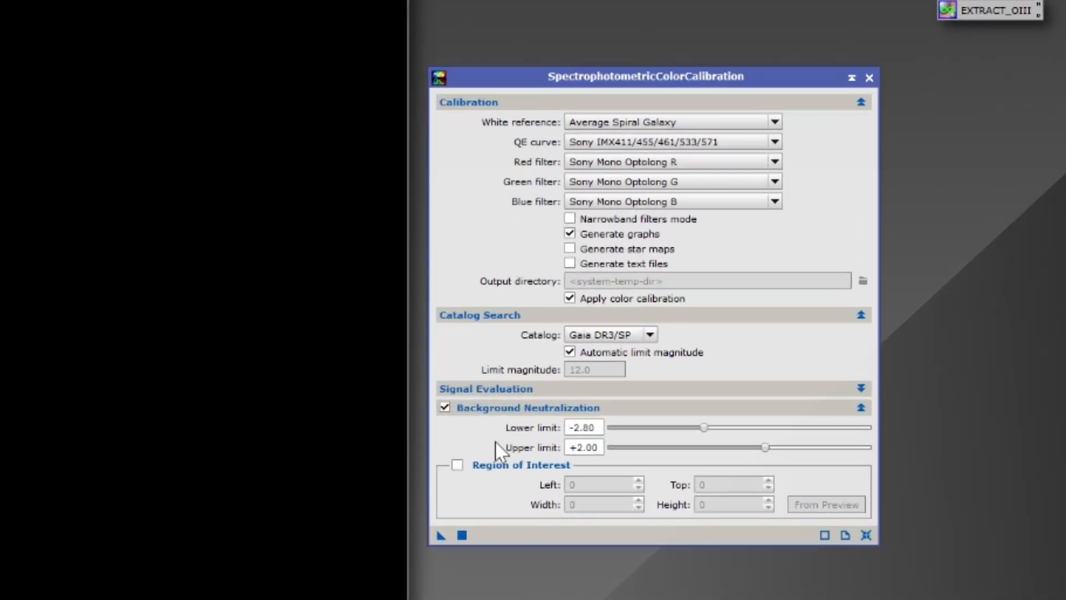
Take the background neutralization region of interest from the Background preview and apply the color calibration to the RGB star image.
click(457, 465)
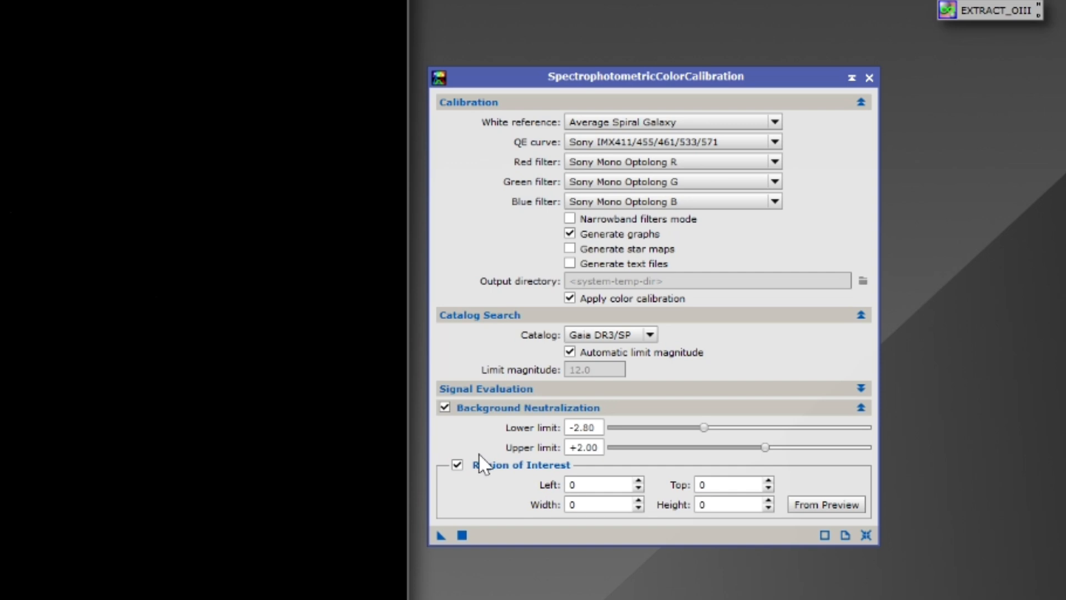
click(834, 502)
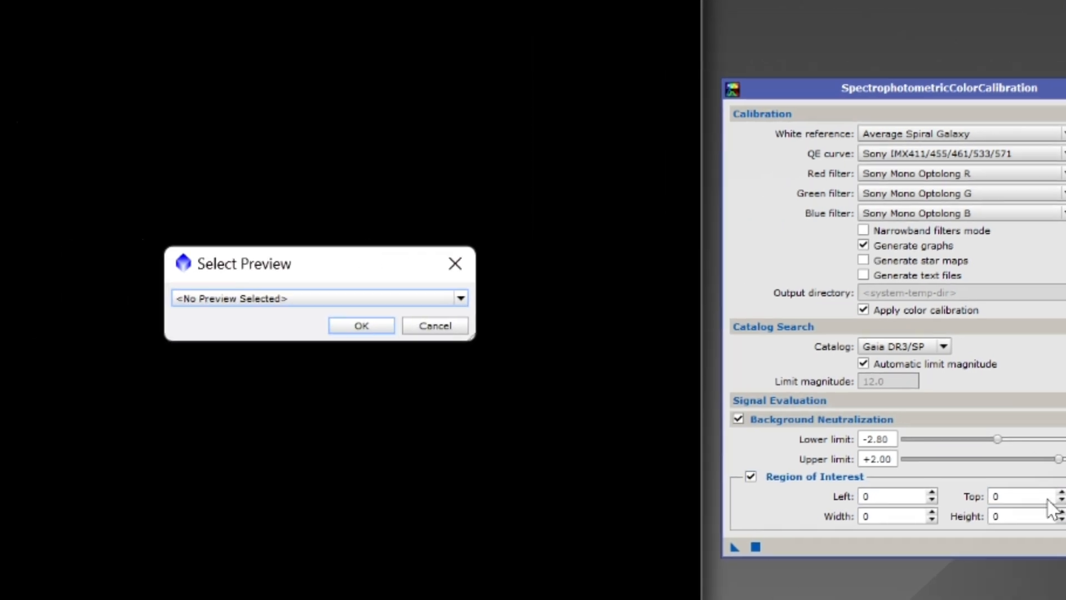
click(5, 286)
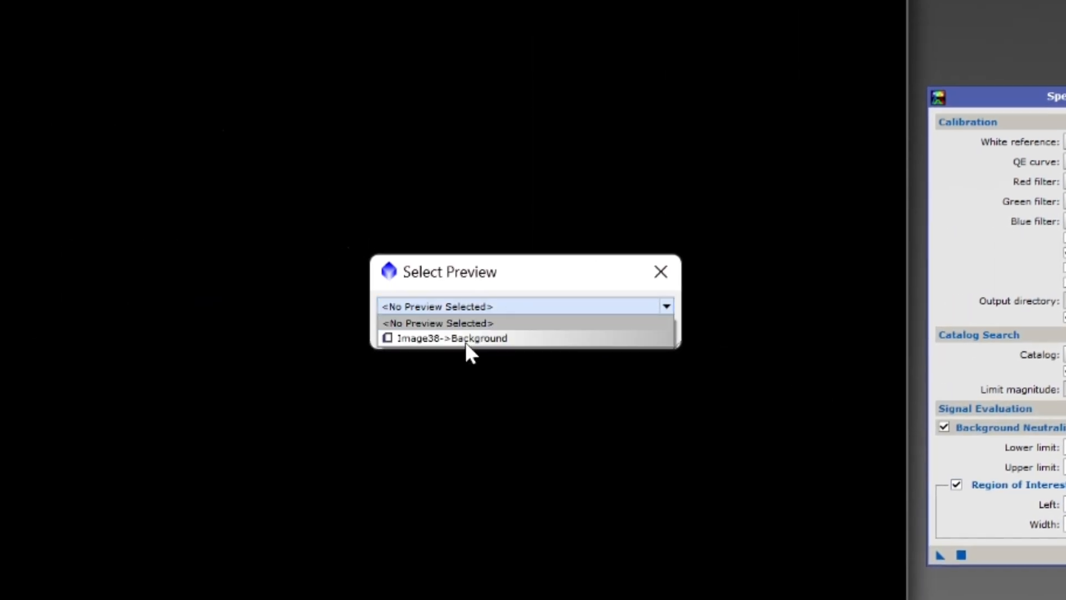
click(465, 340)
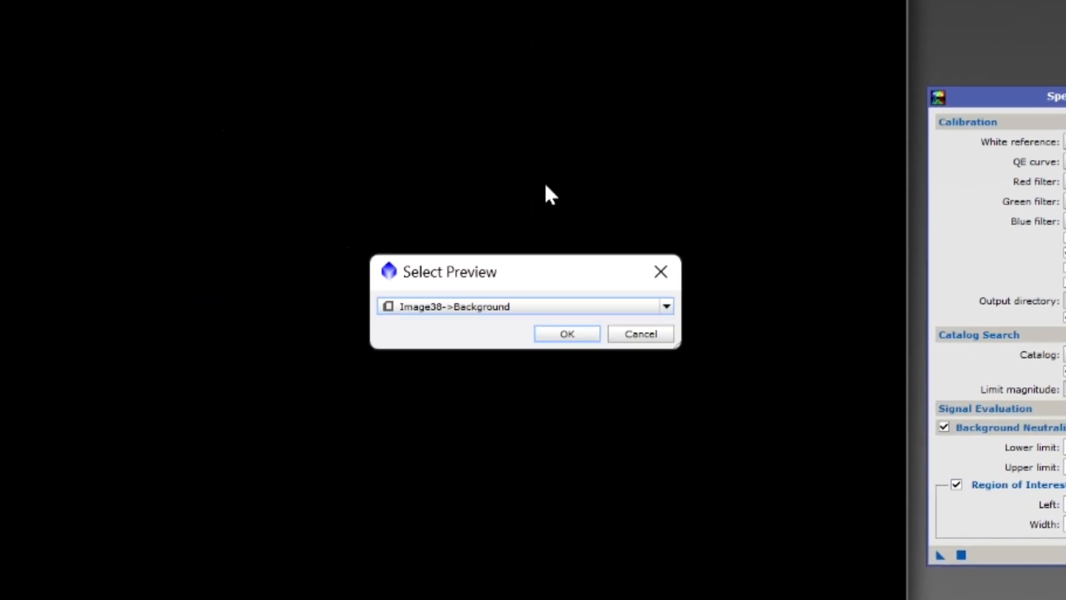
click(565, 332)
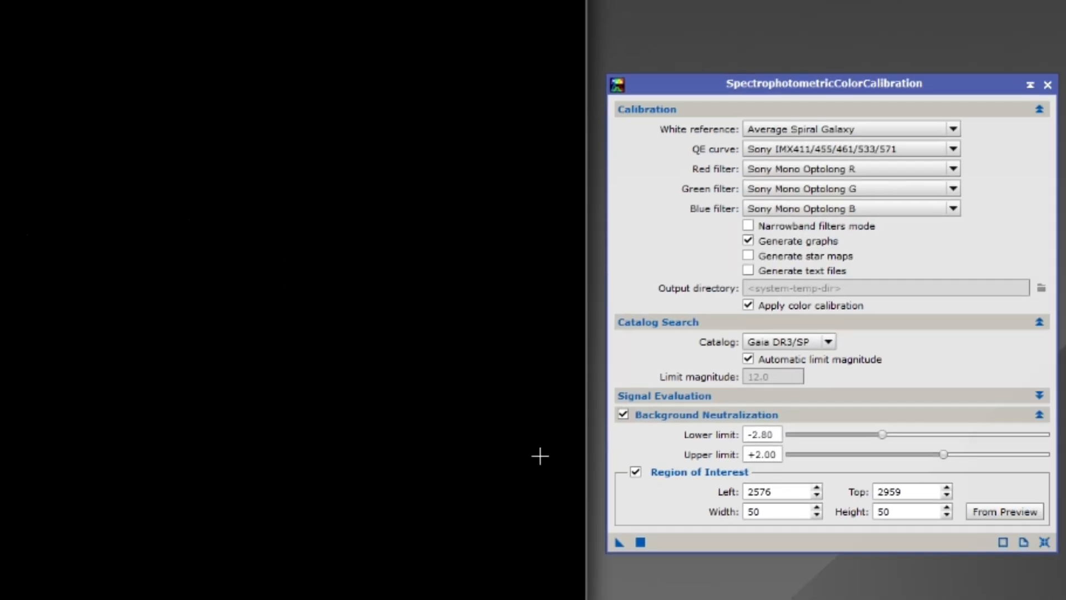
click(673, 543)
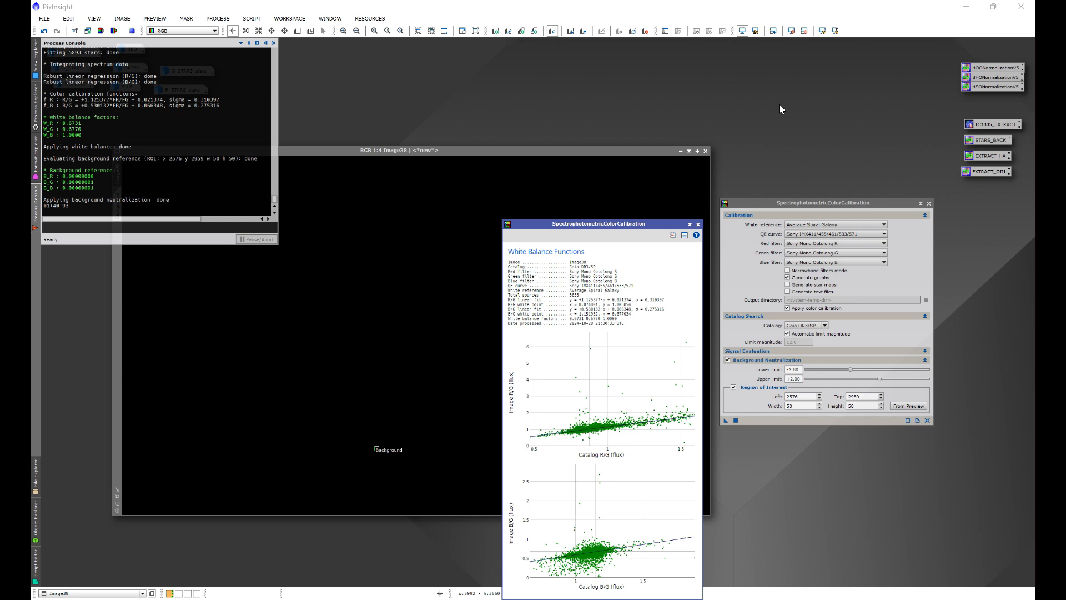
click(697, 223)
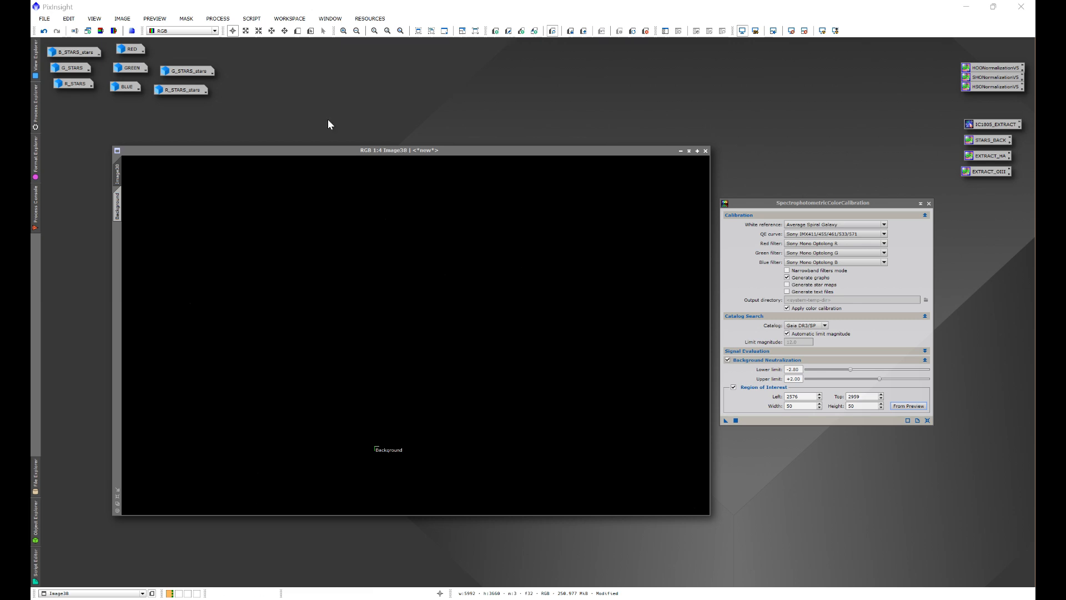
Delete the Background preview, then reset and close SpectrophotometricColorCalibration.
click(154, 19)
click(164, 176)
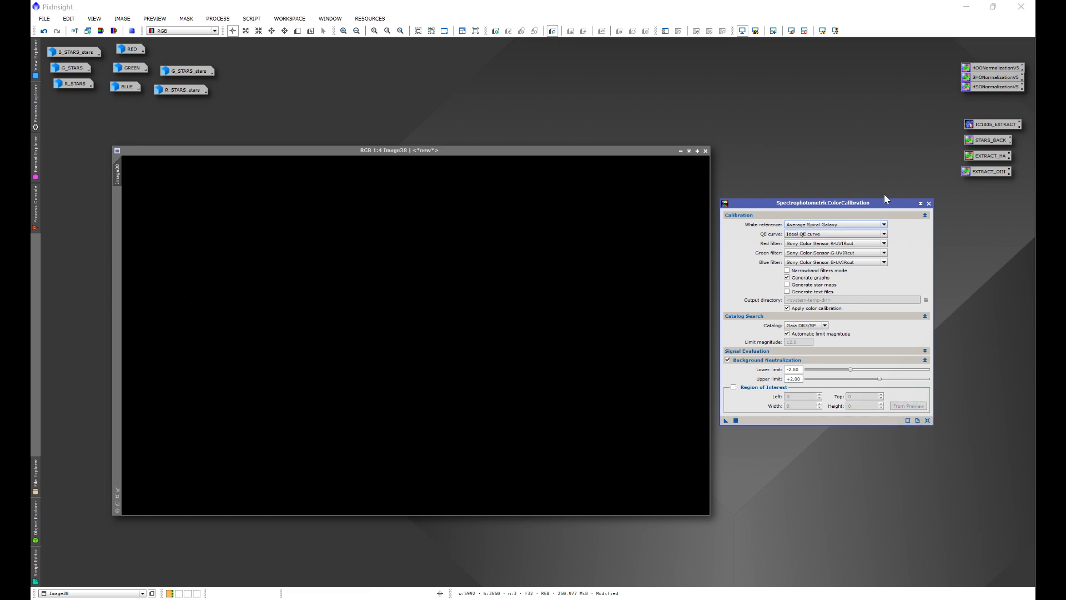
click(929, 203)
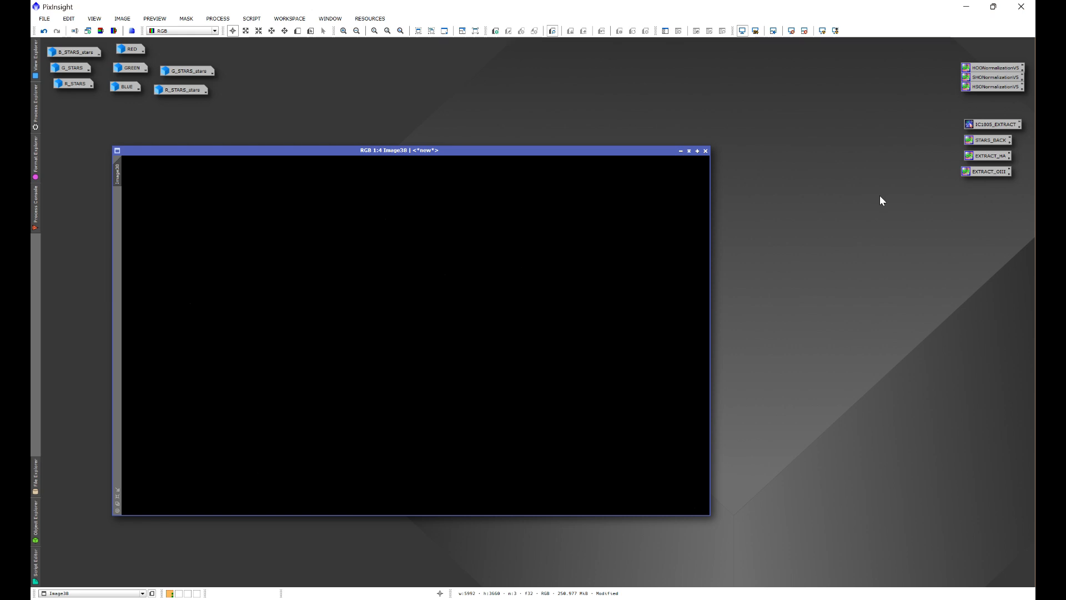
click(251, 19)
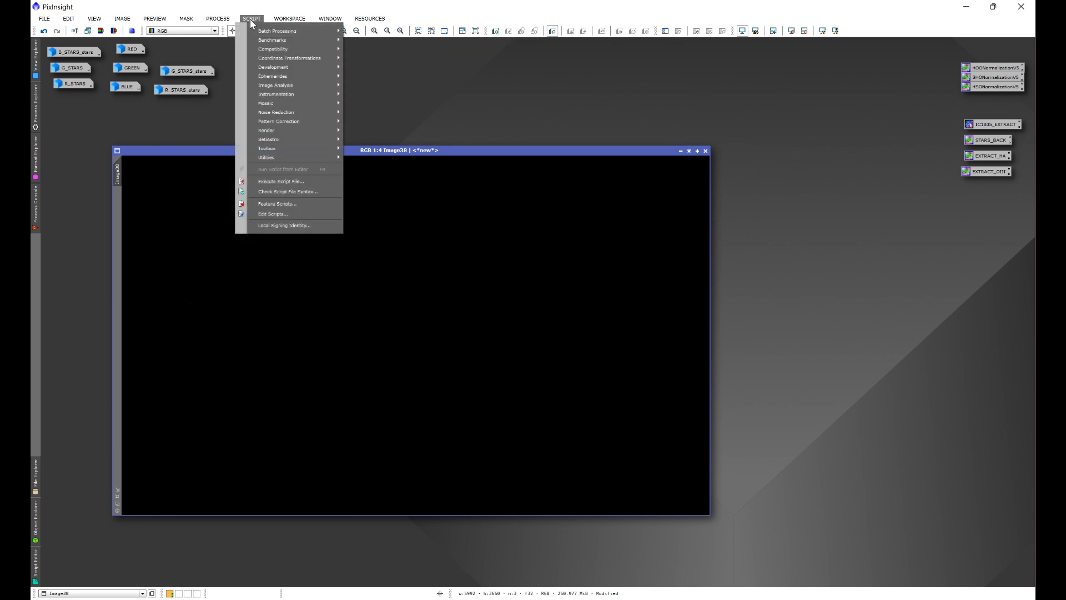
mouse_move(272, 139)
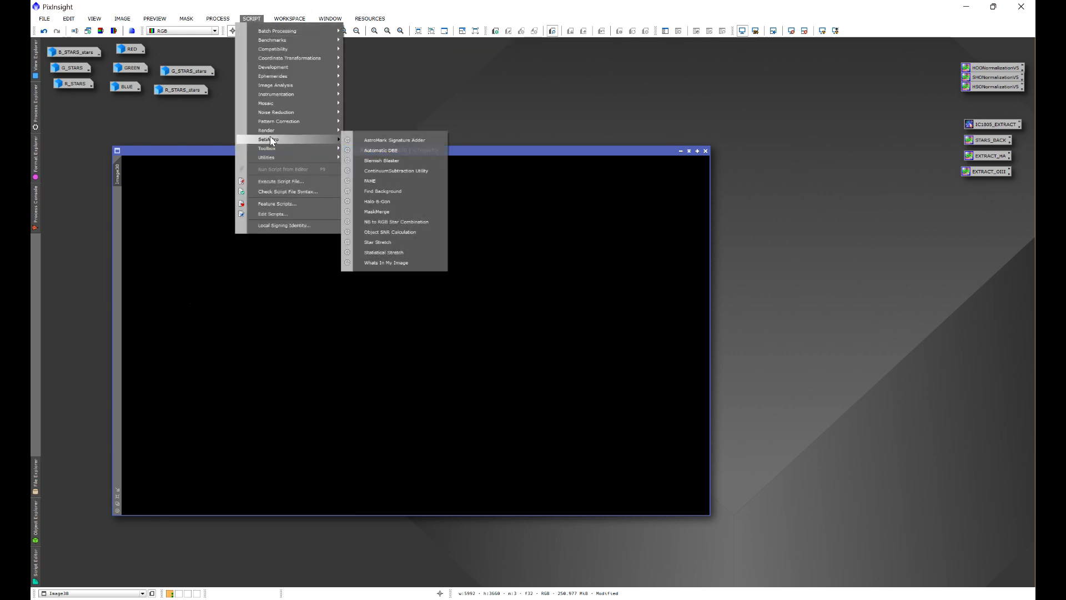
click(383, 242)
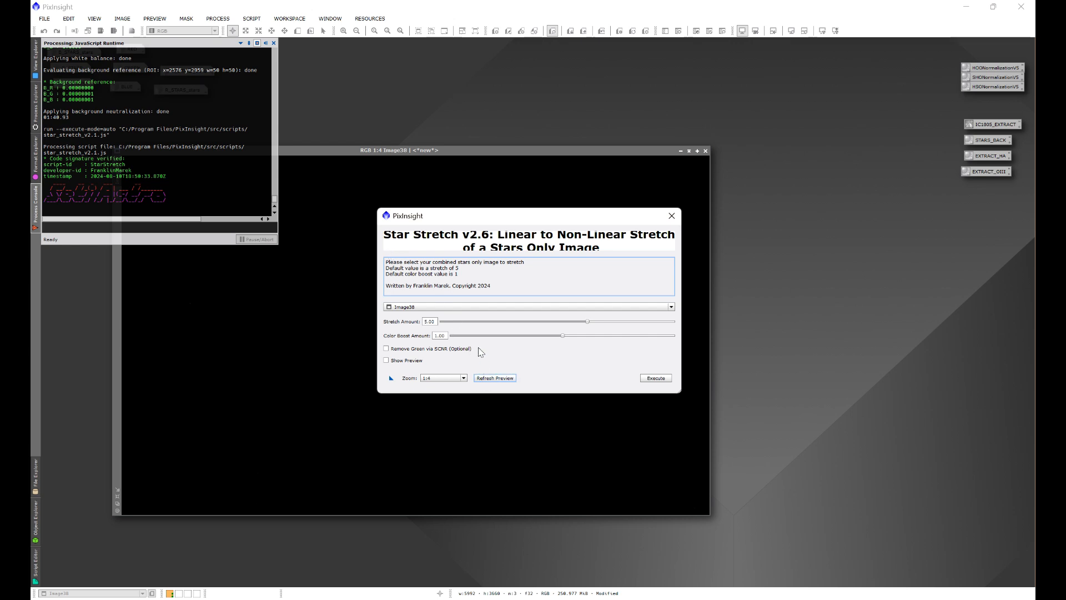
click(386, 360)
drag(537, 220, 239, 81)
drag(502, 253, 984, 475)
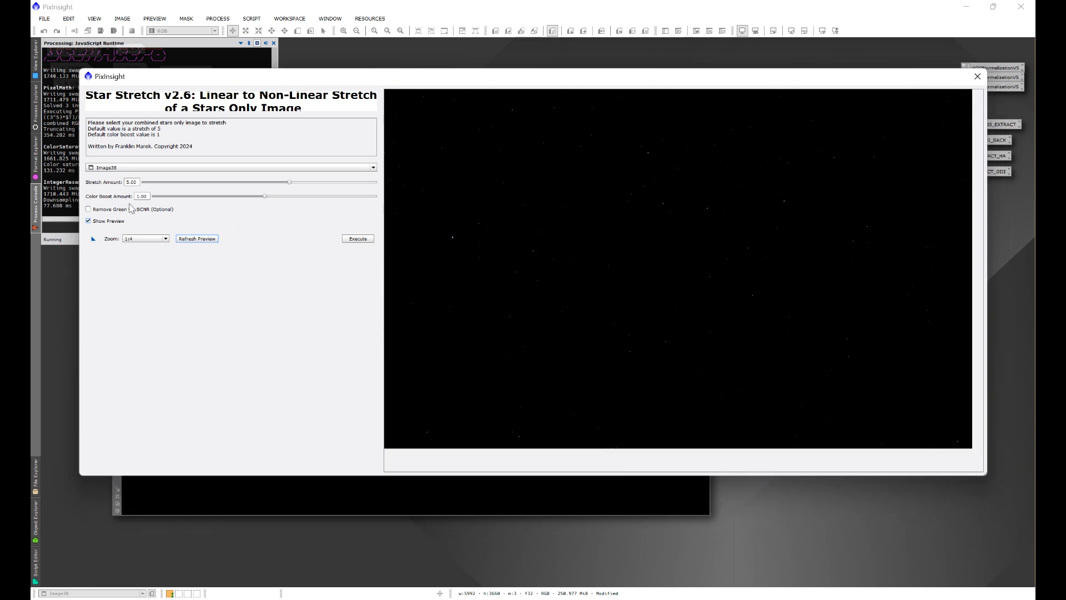
drag(290, 183, 334, 184)
click(203, 238)
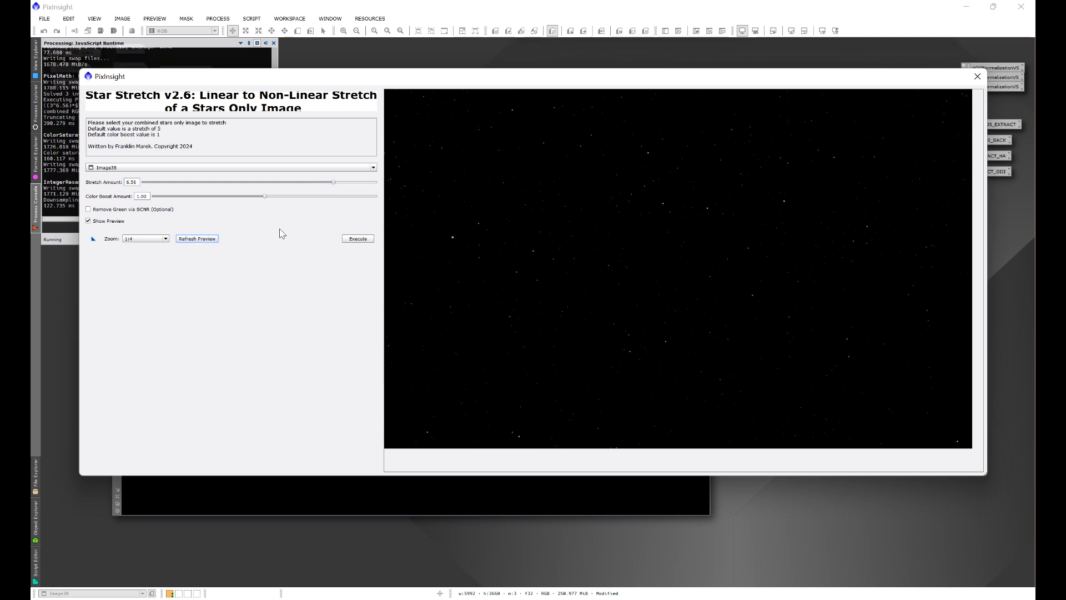
drag(334, 184, 326, 184)
click(977, 76)
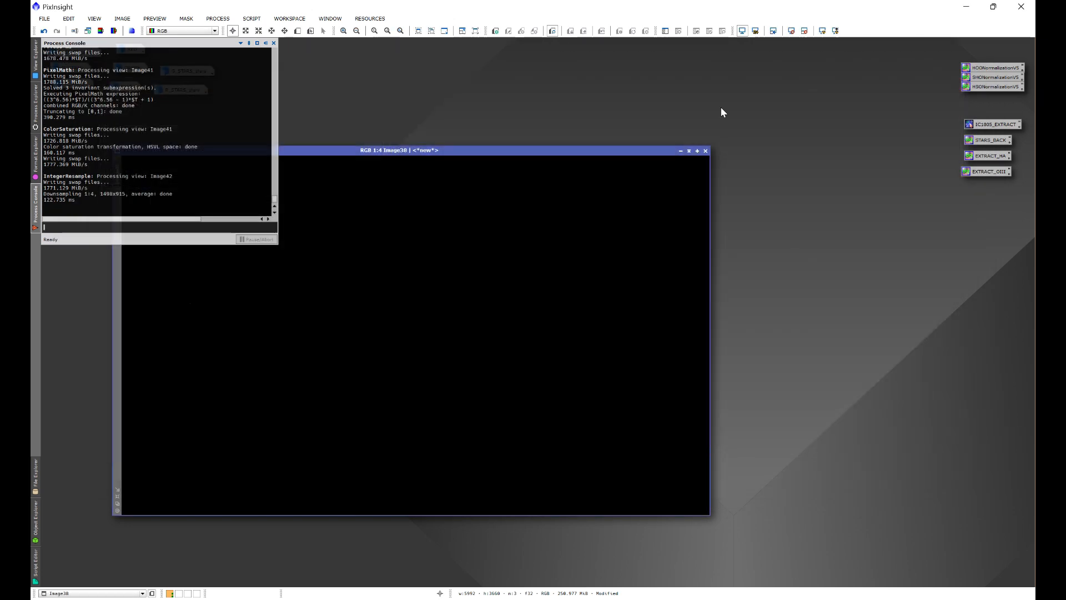
Duplicate the RGB star image, minimize the copy and place its icon below the stored star image icons.
drag(500, 153, 704, 180)
drag(330, 199, 251, 202)
click(796, 191)
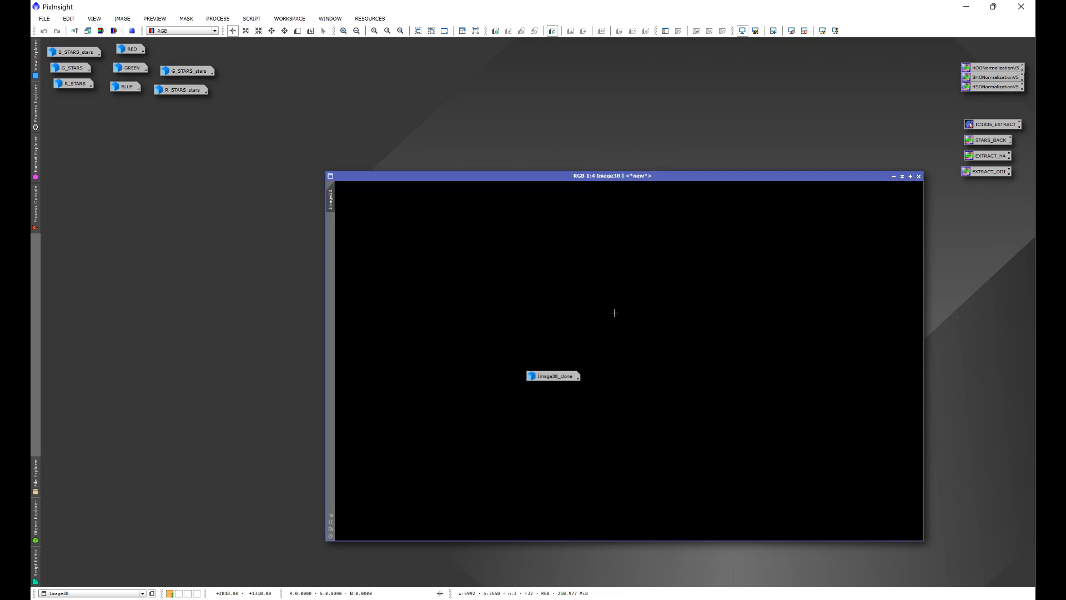
drag(549, 376, 81, 114)
drag(454, 167, 247, 140)
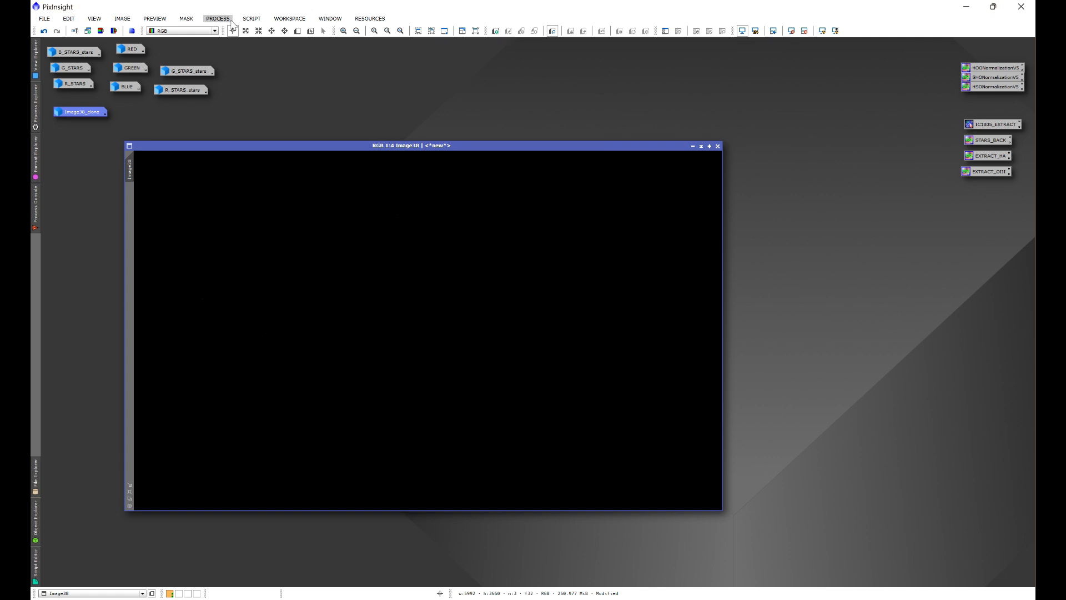
Run the Star Stretch script on the original RGB star image with a stretch amount of 6.08, checking it in the preview.
click(251, 18)
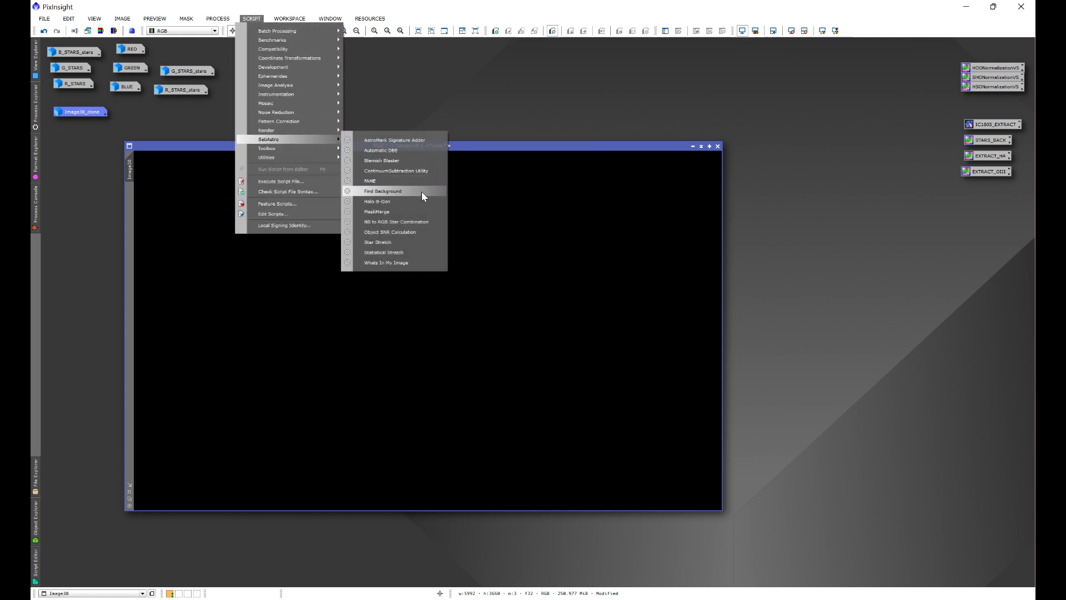
click(388, 242)
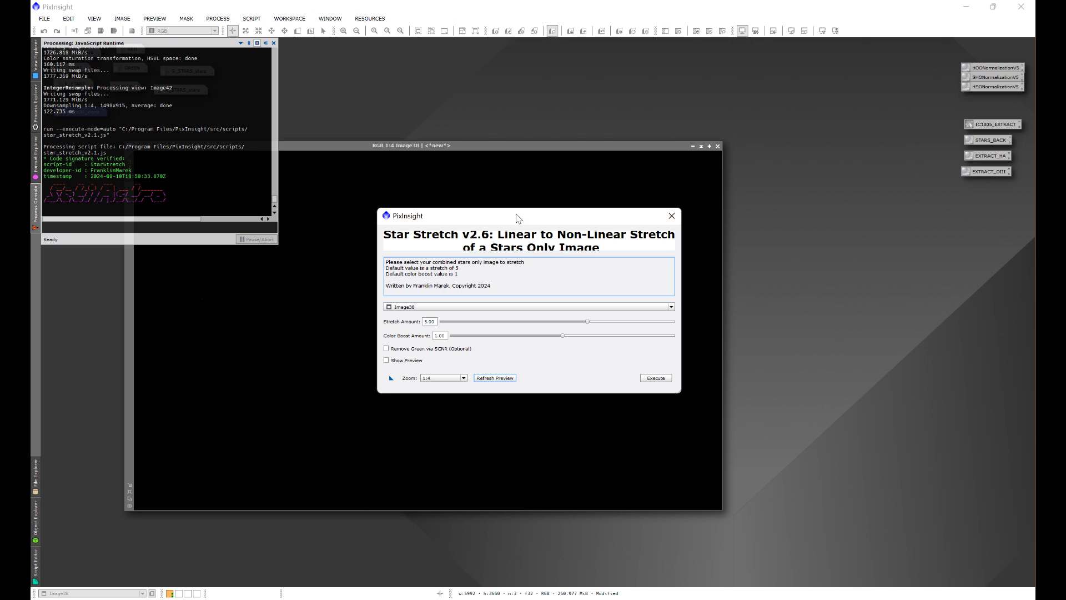
drag(517, 216, 358, 98)
click(228, 244)
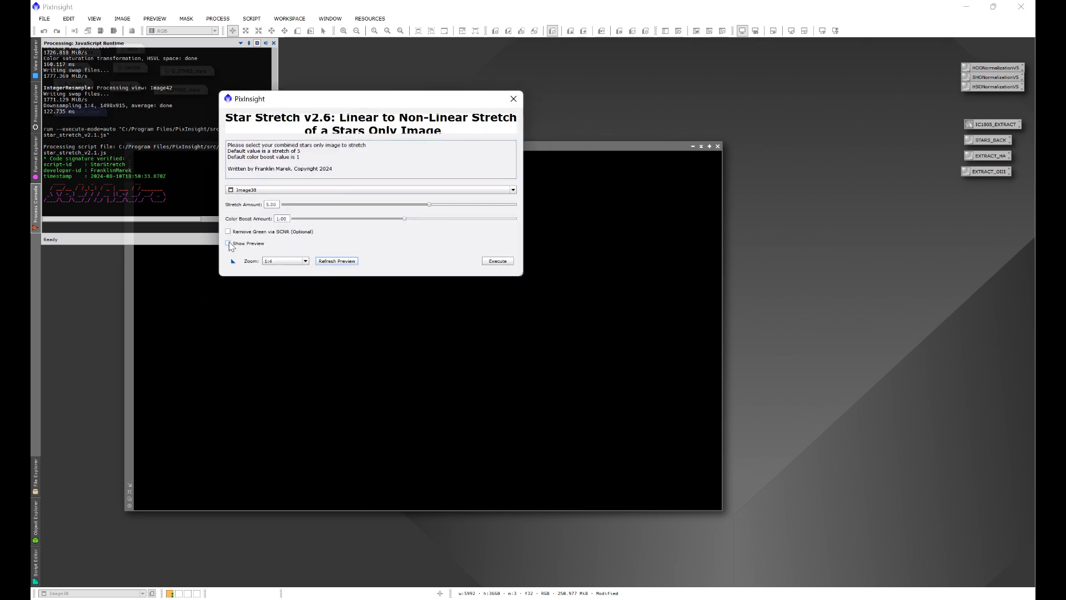
drag(491, 105, 368, 65)
drag(519, 235, 1013, 447)
drag(306, 165, 337, 165)
click(211, 220)
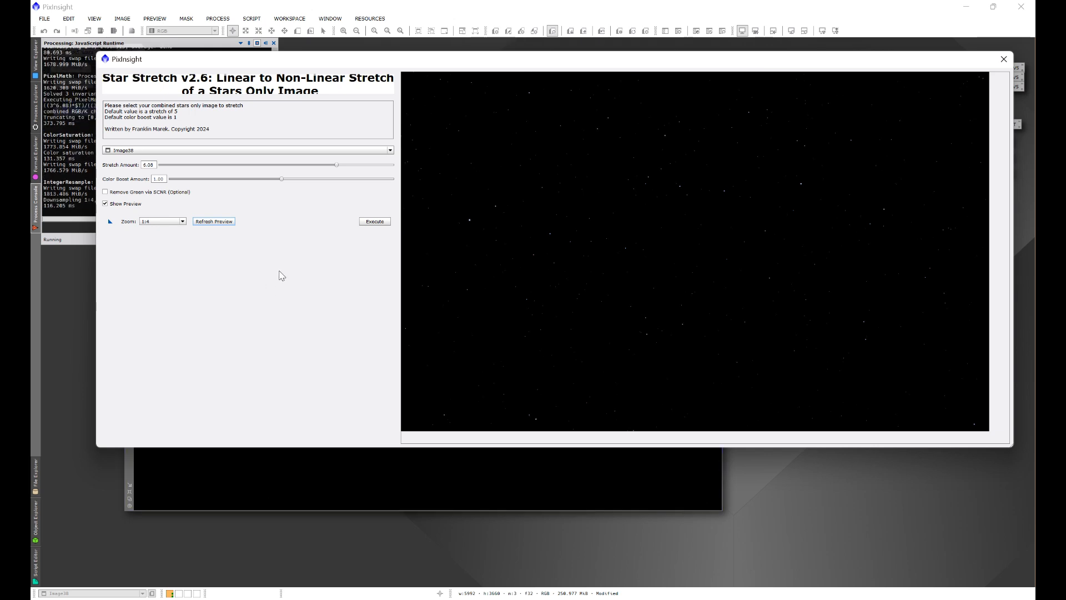
click(369, 221)
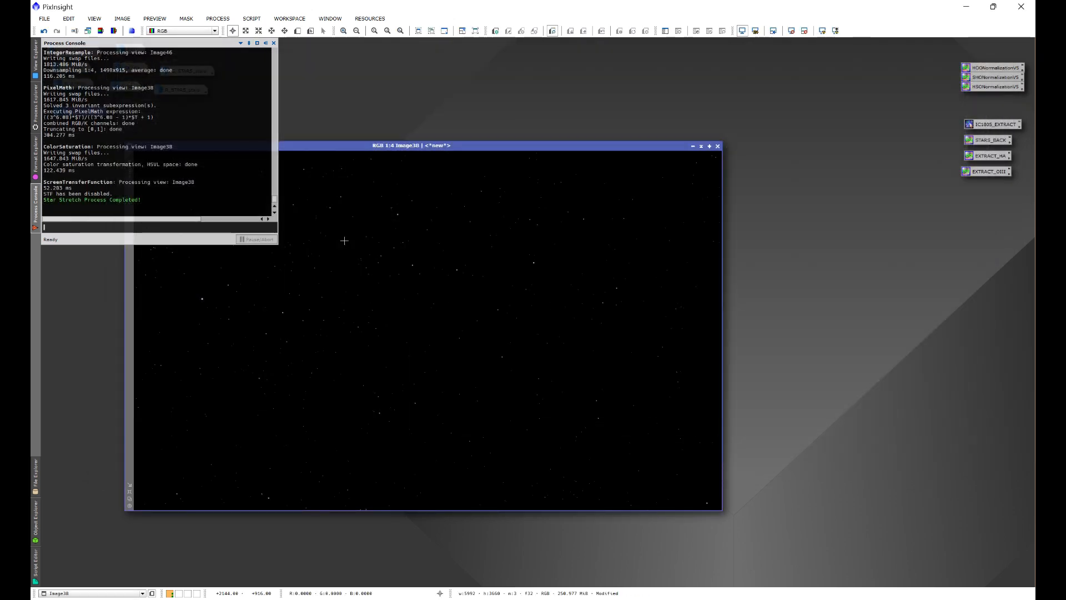
Inspect the stretched stars up close, minimize the image and place its icon below the clone's icon.
scroll(536, 287, up, 4)
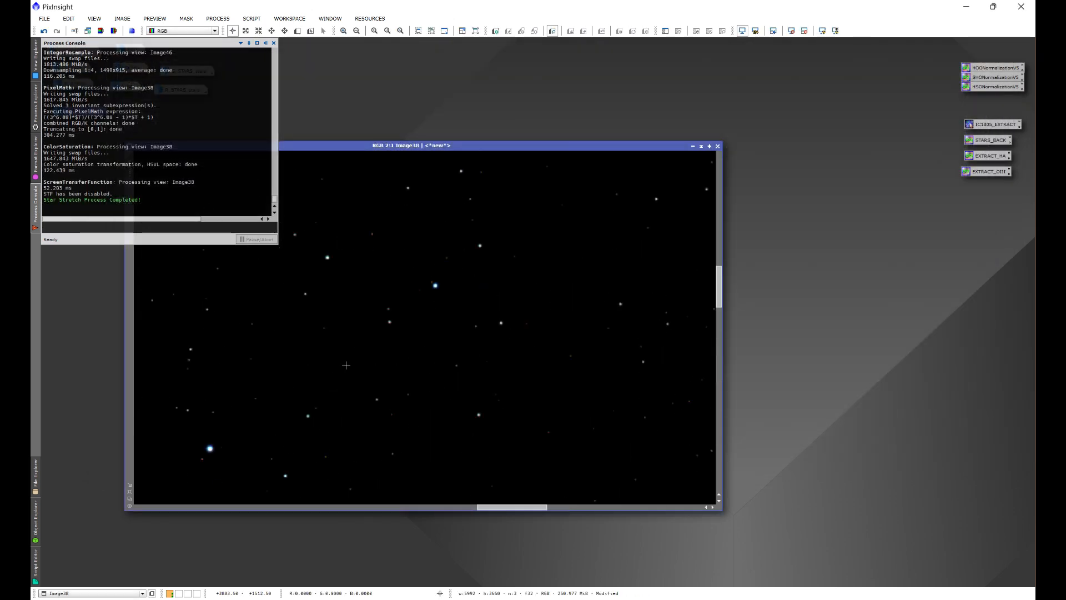
scroll(541, 366, down, 4)
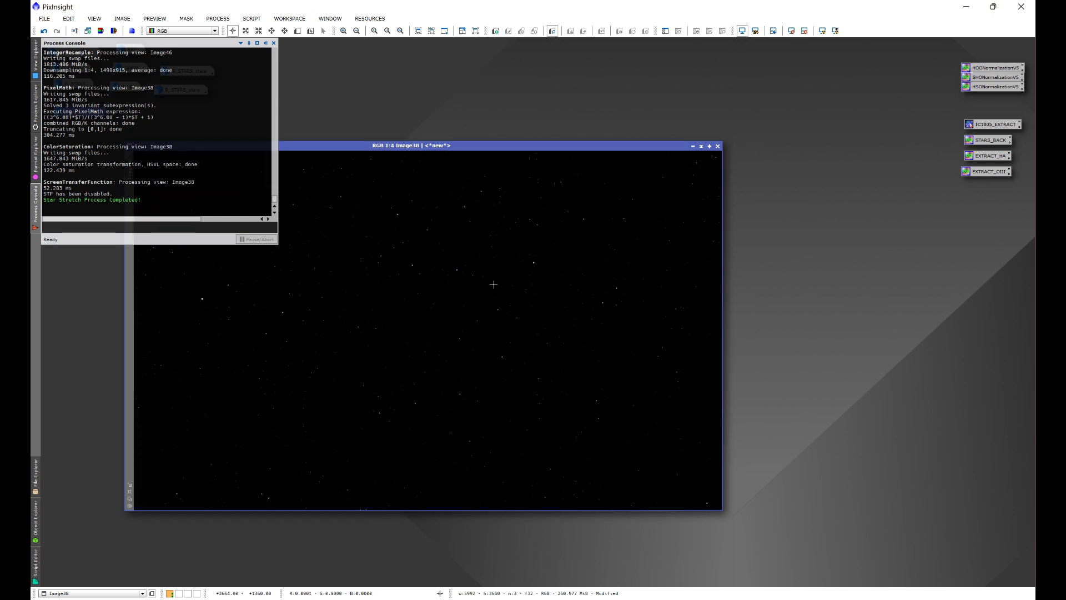
click(693, 146)
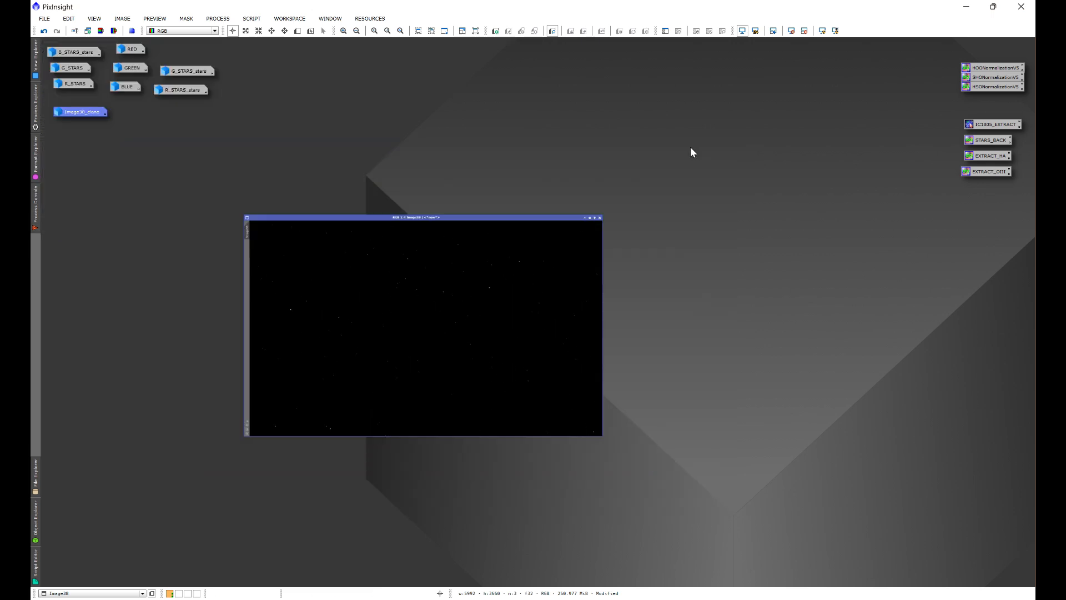
drag(455, 335, 378, 316)
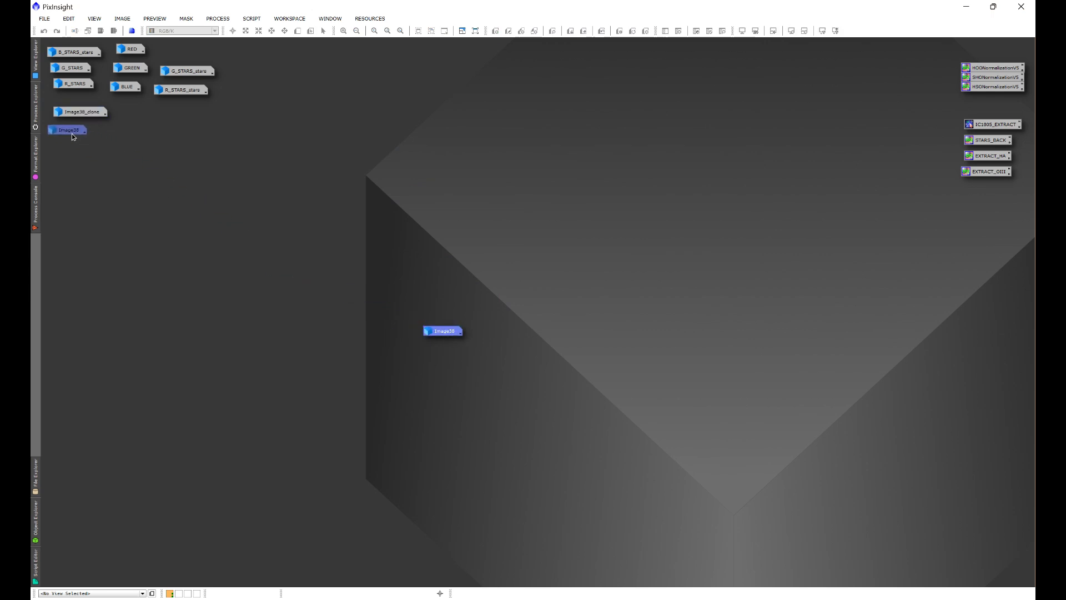
drag(76, 137, 77, 137)
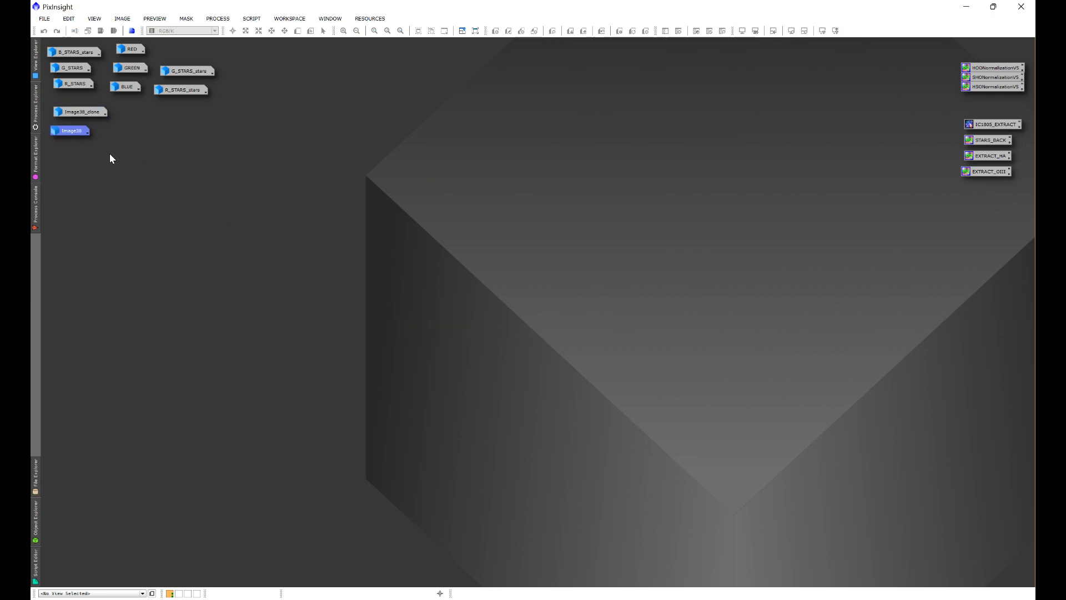
Rename the stretched star image COMET_stars and minimize it again.
double_click(66, 131)
right_click(375, 283)
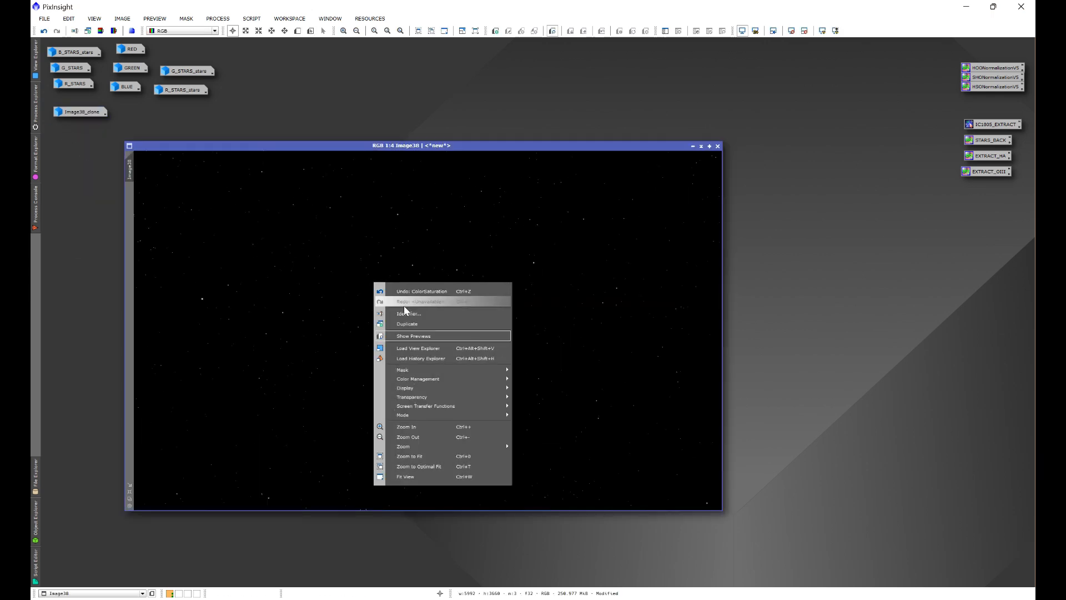
click(405, 314)
text(COMET_)
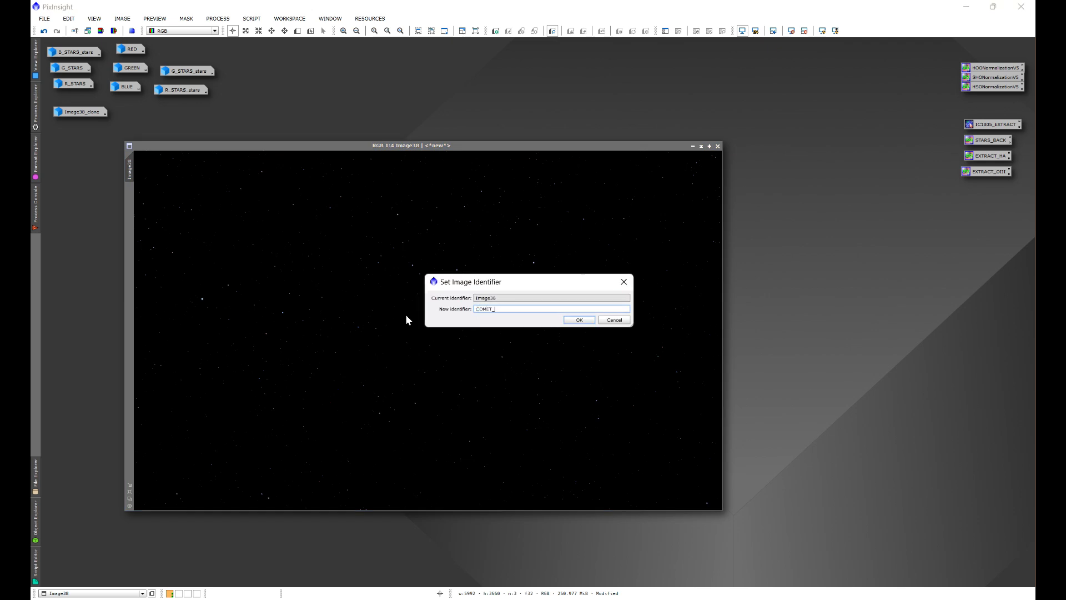
text(stars)
click(580, 321)
click(692, 147)
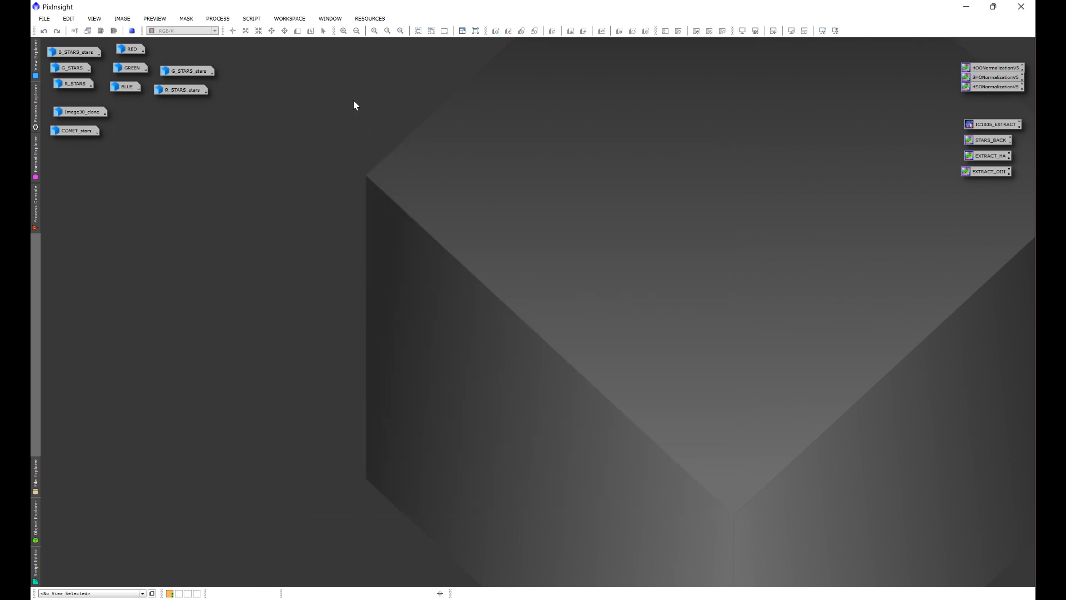
Open the RED, GREEN and BLUE comet images for comparison, and minimize BLUE and GREEN so only RED stays open.
double_click(132, 48)
double_click(128, 68)
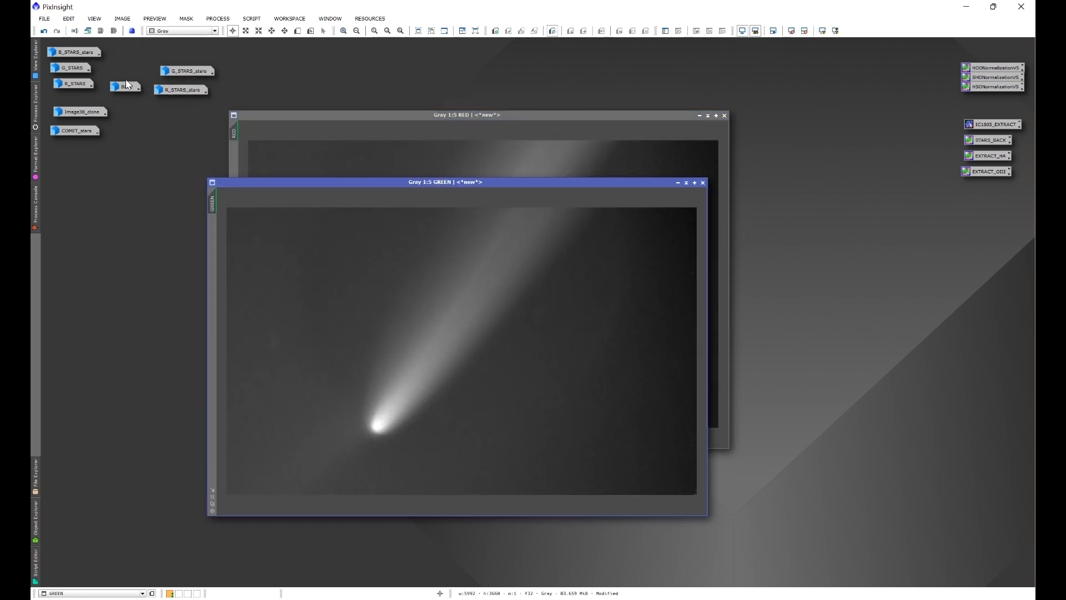
double_click(127, 87)
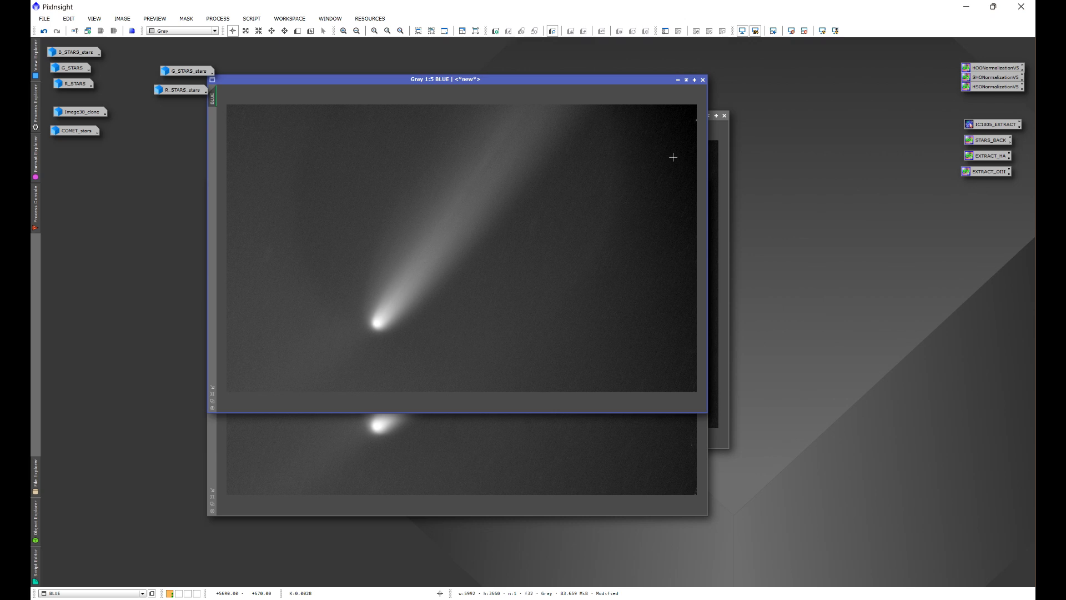
click(677, 80)
click(677, 183)
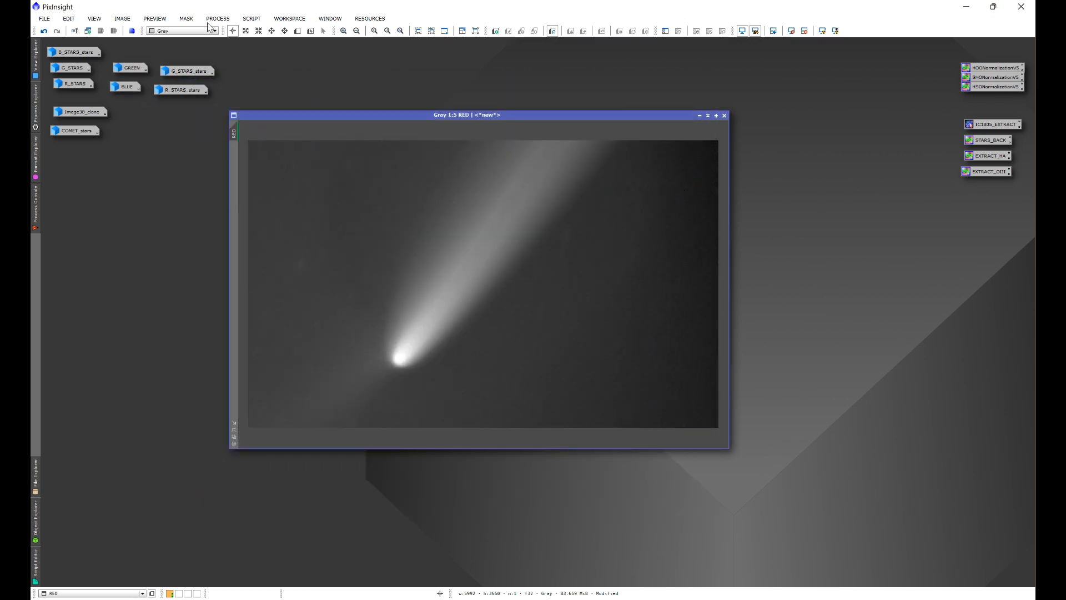
Run the Auto DBE script on the RED comet image with its default settings and compare the result with the original.
click(252, 18)
mouse_move(280, 139)
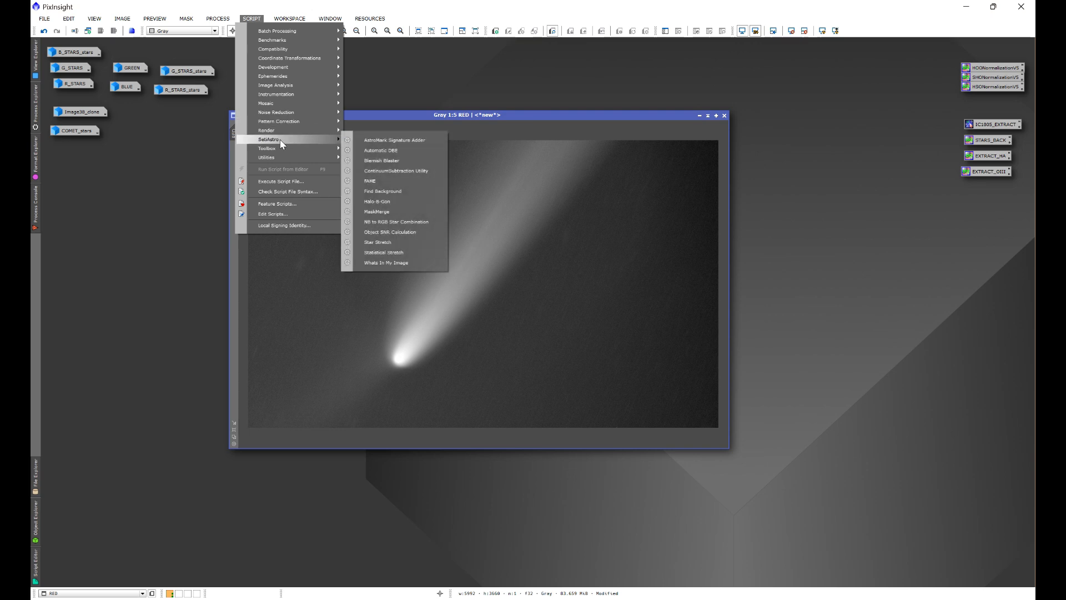
click(400, 149)
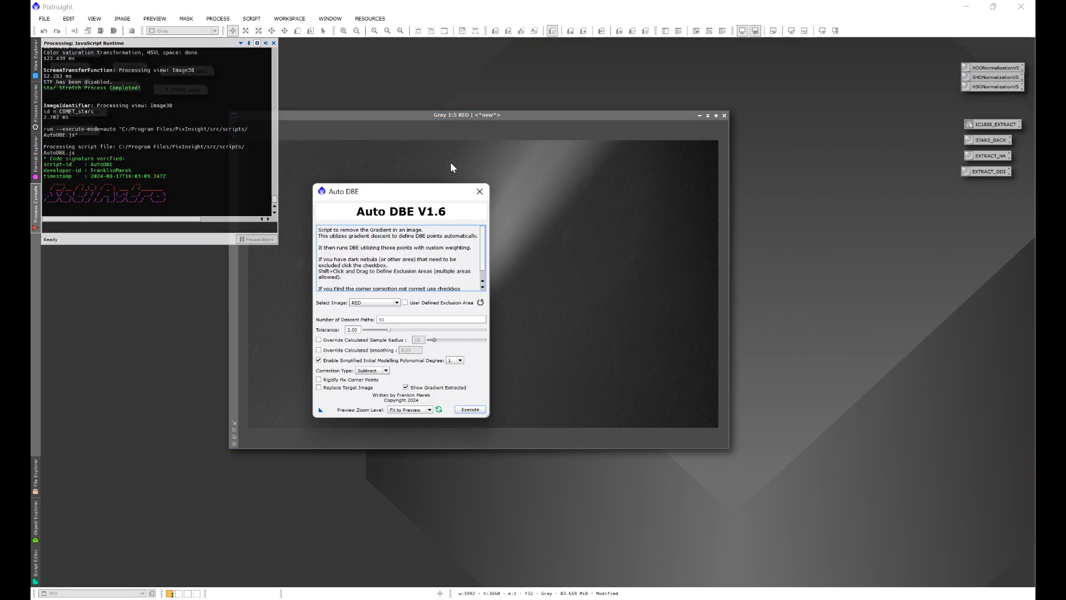
click(470, 409)
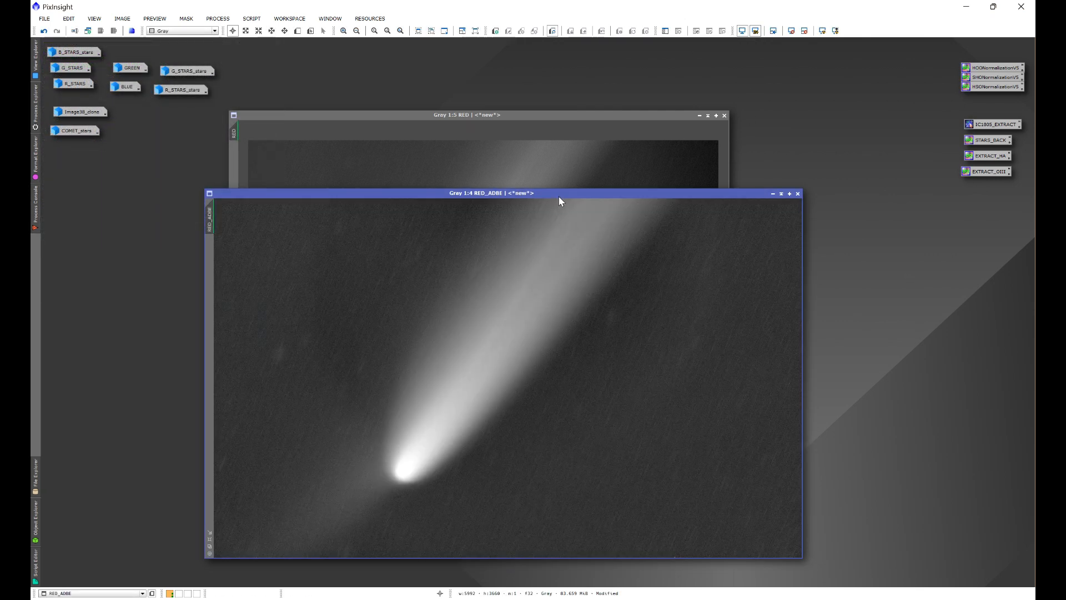
drag(558, 196, 542, 100)
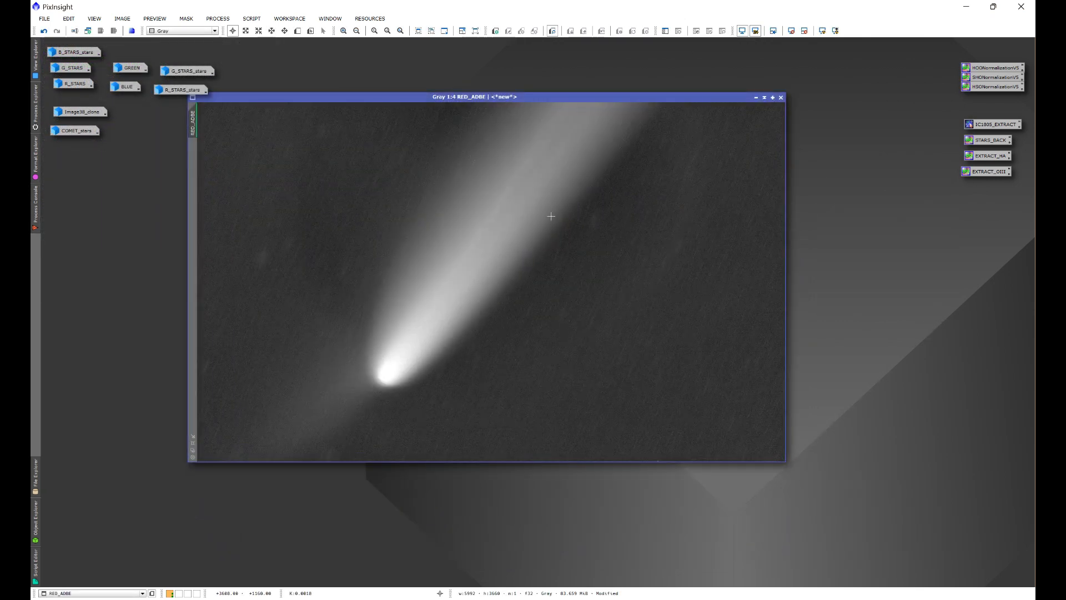
drag(579, 95, 598, 214)
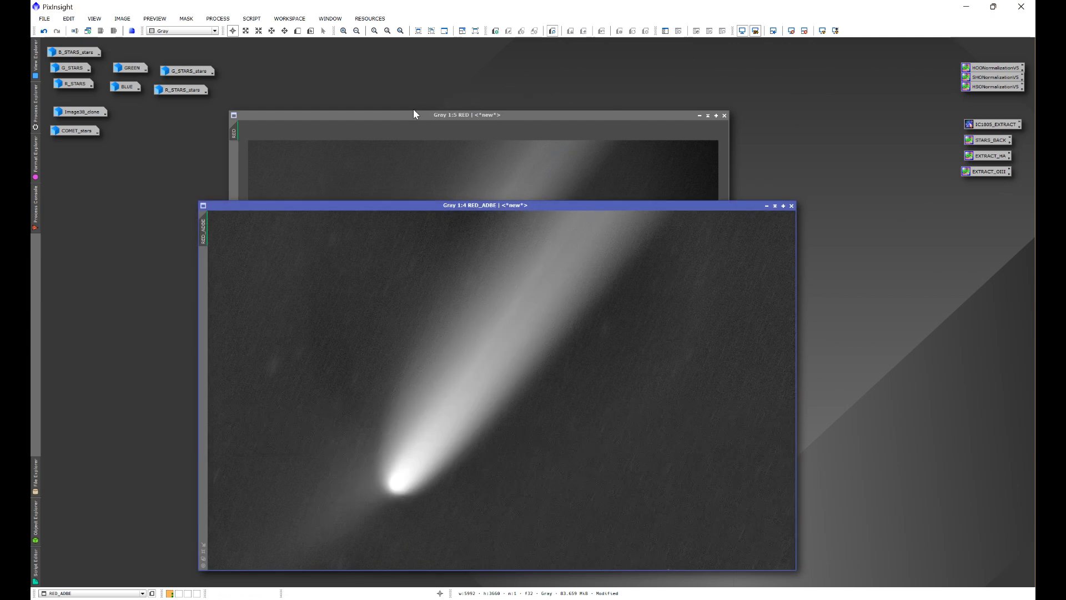
Minimize the original RED image and its gradient-corrected version, placing the corrected image's icon beside the other stored icons.
click(700, 116)
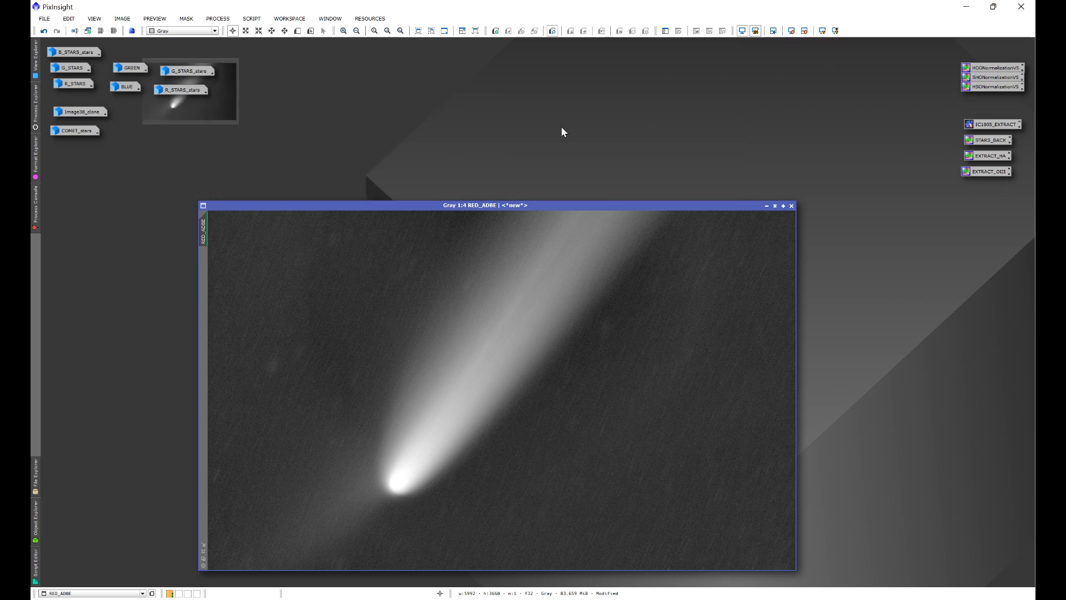
right_click(505, 284)
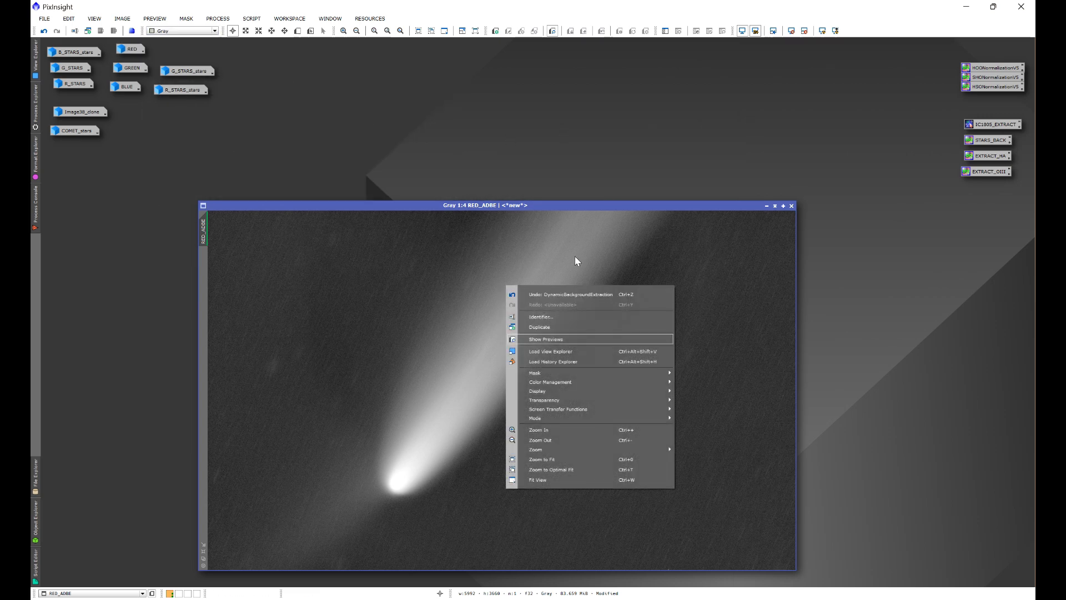
click(772, 205)
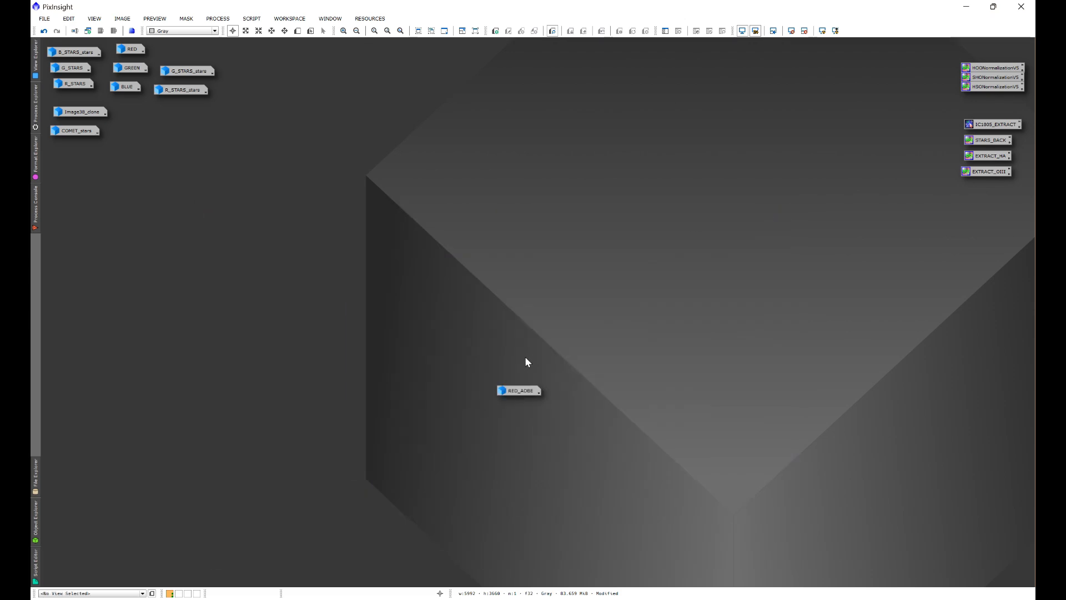
drag(522, 389, 266, 56)
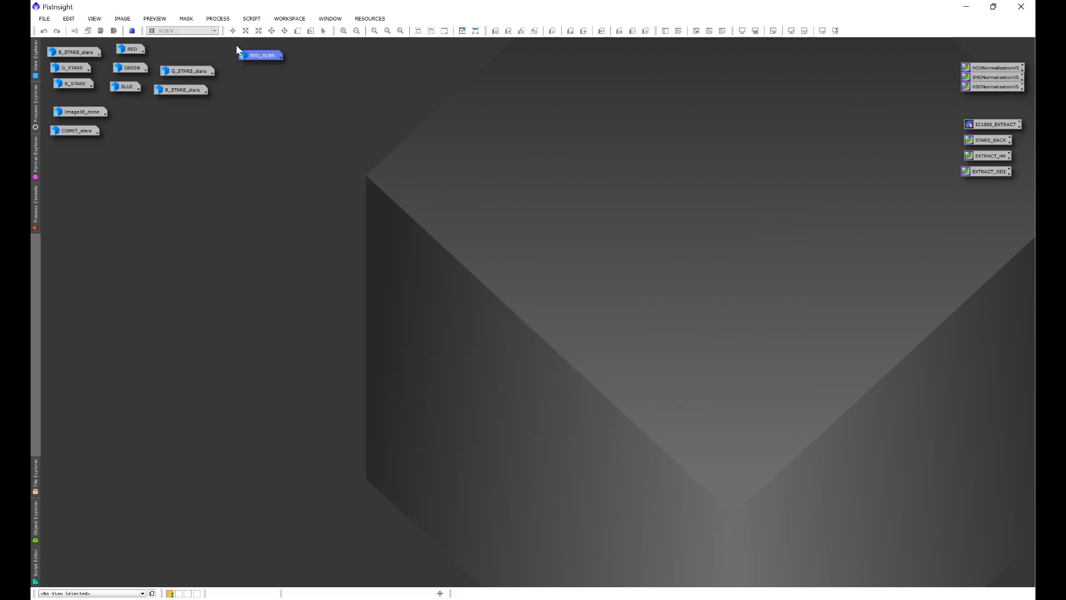
Open the GREEN comet image and run the Auto DBE script on it with its default settings.
double_click(132, 66)
drag(446, 182, 455, 152)
click(252, 19)
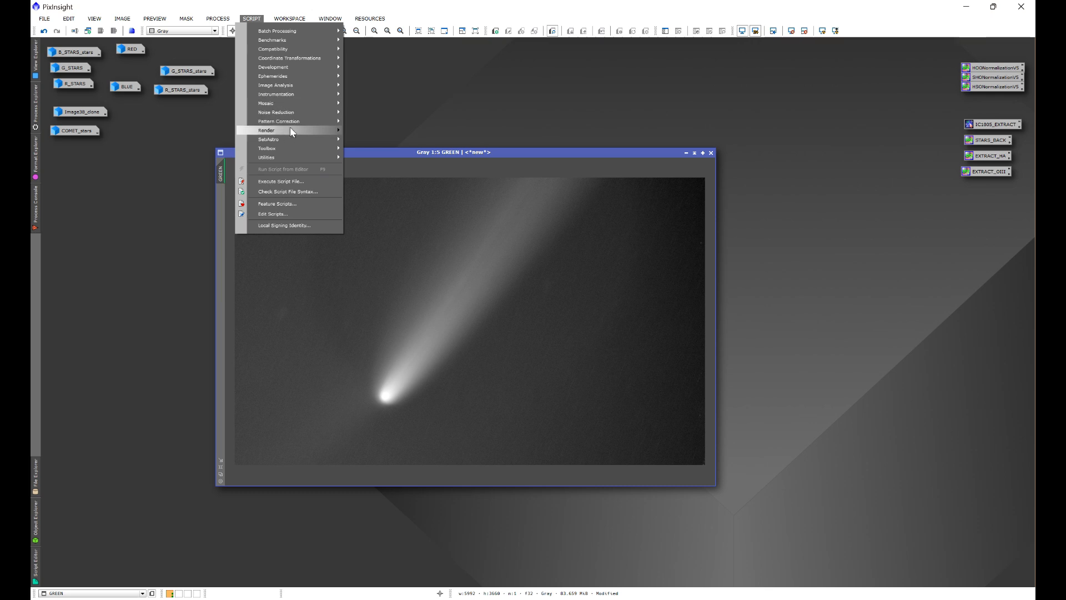
mouse_move(289, 139)
click(421, 145)
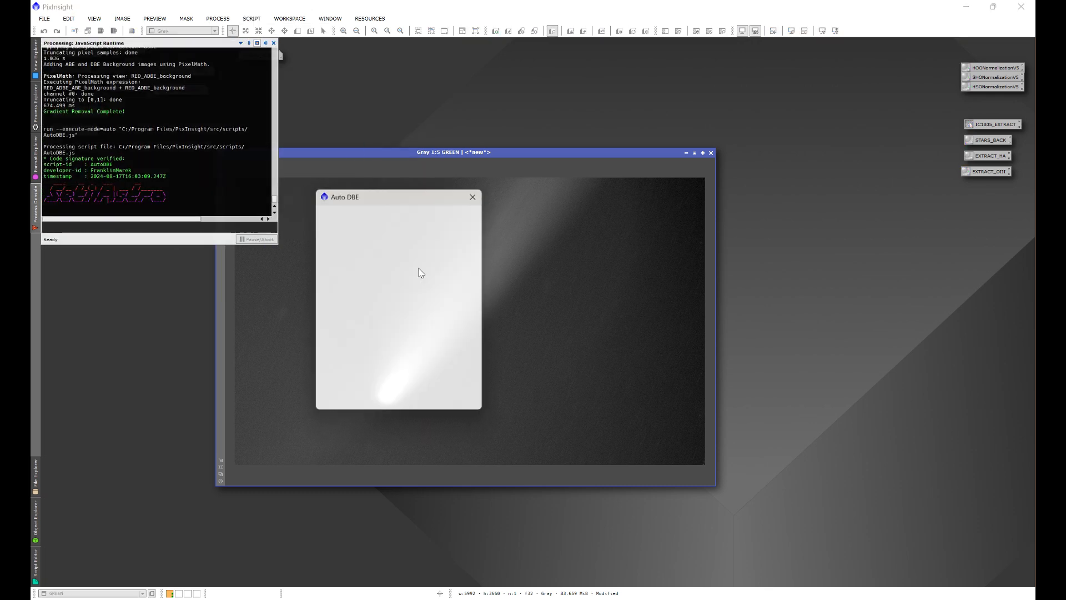
click(468, 409)
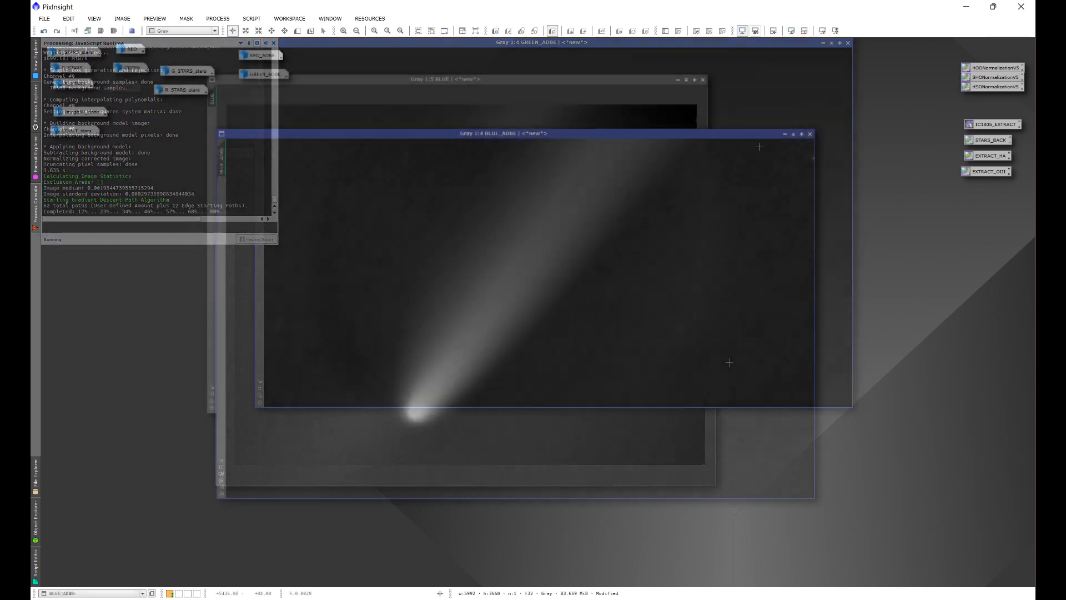
Minimize the gradient-corrected and original BLUE images, placing the BLUE_ADBE icon below the GREEN_ADBE icon.
click(785, 134)
click(677, 80)
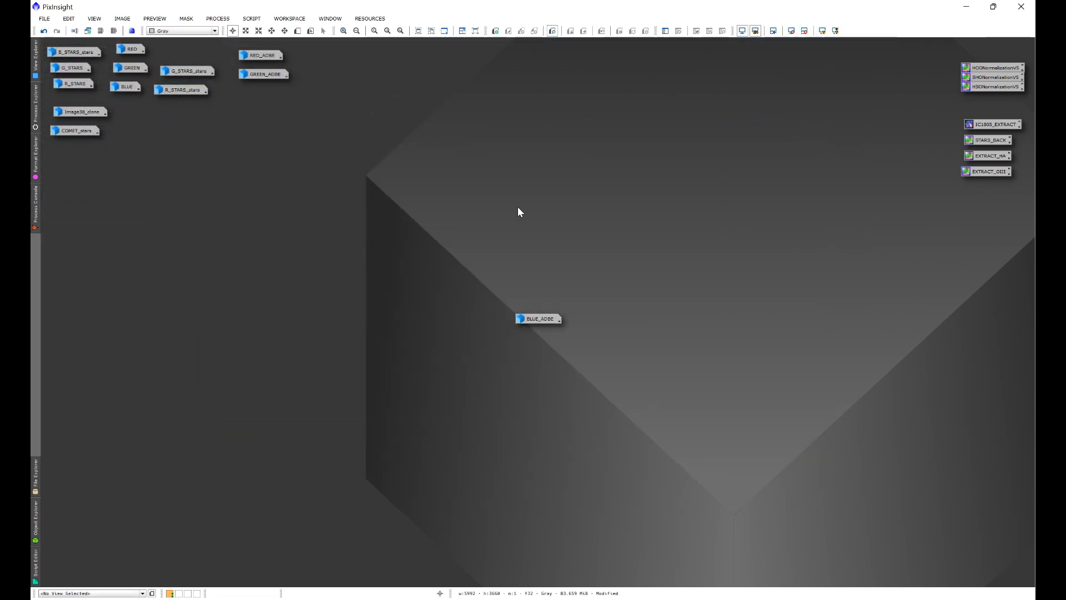
drag(530, 319, 251, 94)
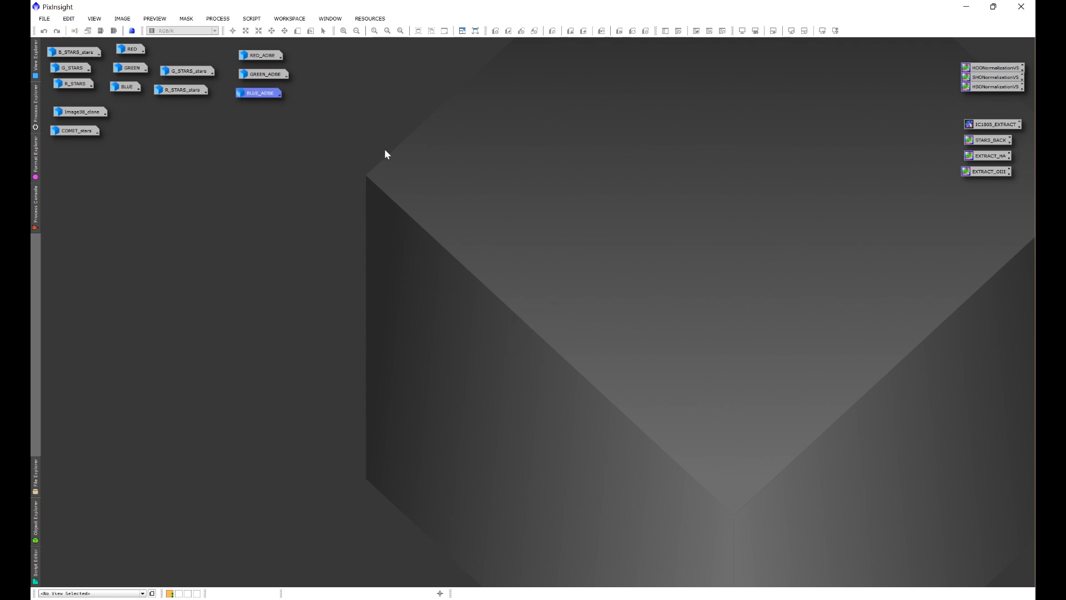
Open RED_ADBE, GREEN_ADBE and BLUE_ADBE to examine their backgrounds for leftover blemishes, and minimize BLUE_ADBE and GREEN_ADBE.
double_click(261, 55)
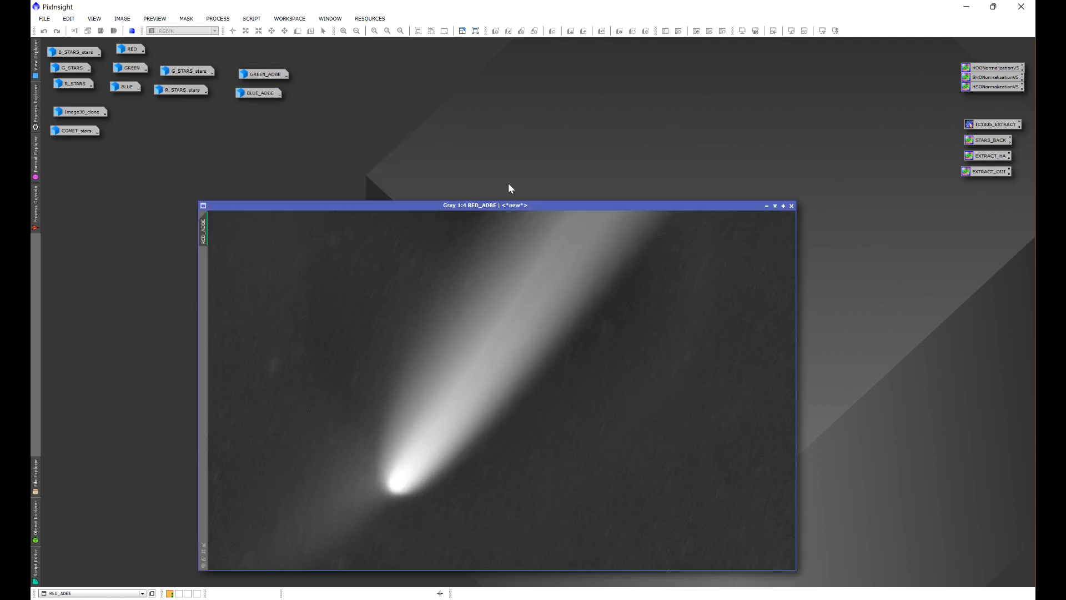
drag(642, 204, 574, 149)
scroll(651, 394, down, 1)
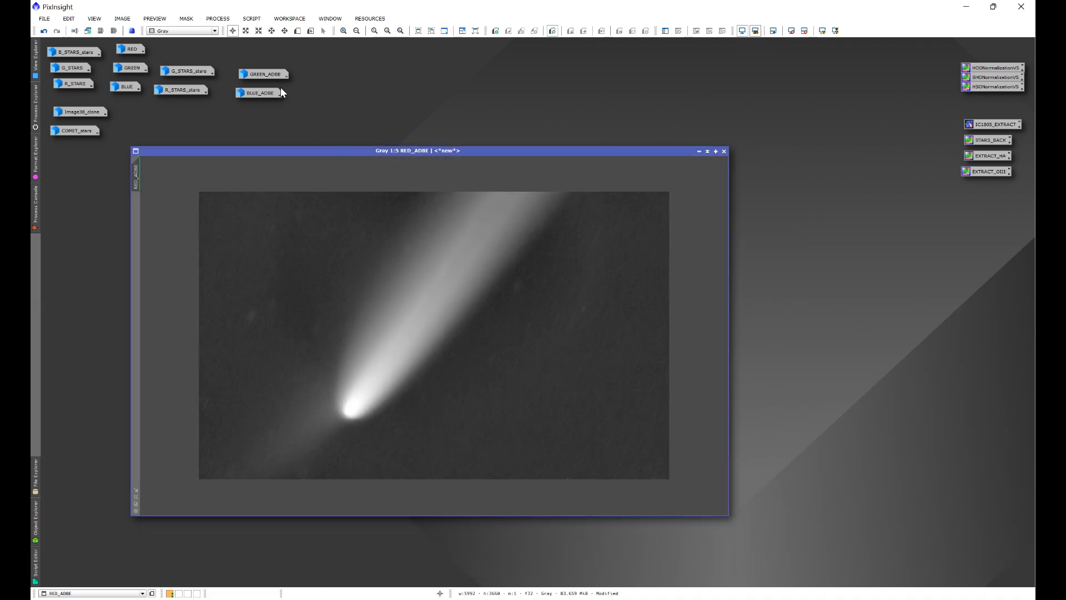
double_click(269, 71)
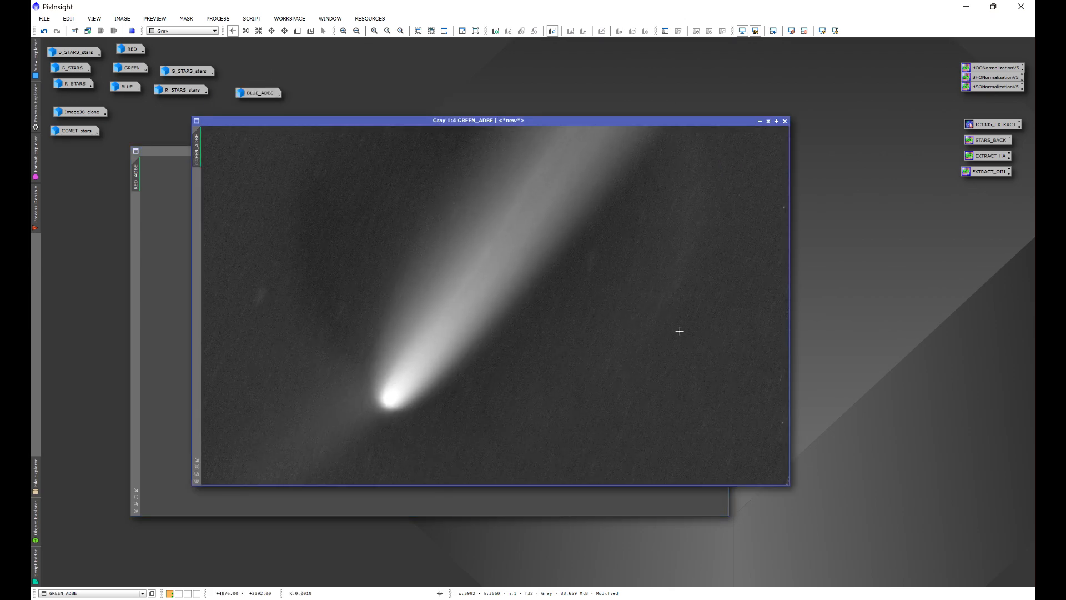
scroll(679, 328, down, 1)
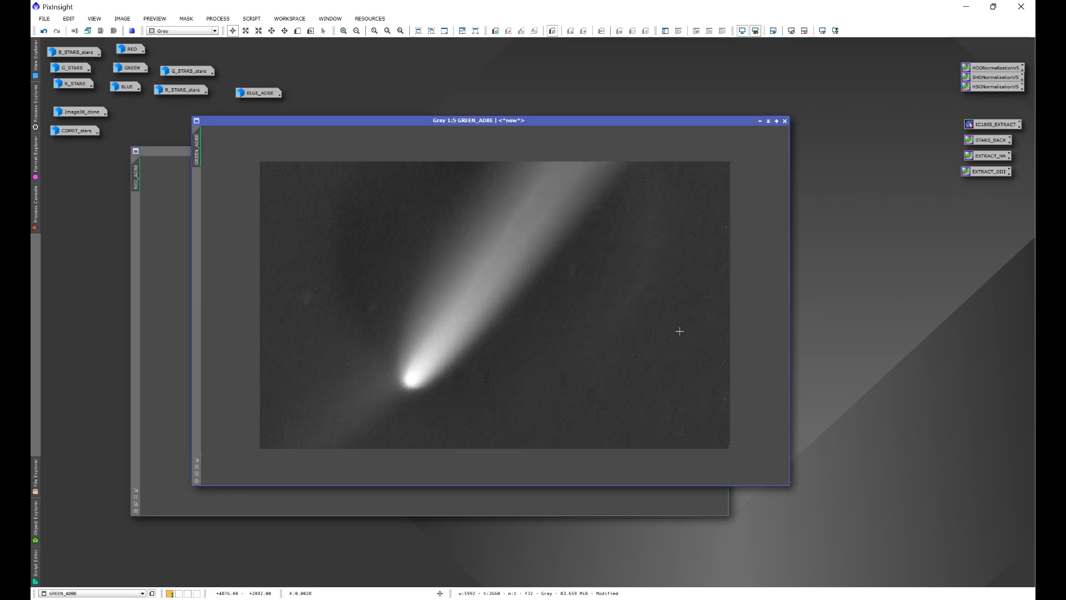
double_click(250, 91)
scroll(662, 360, down, 1)
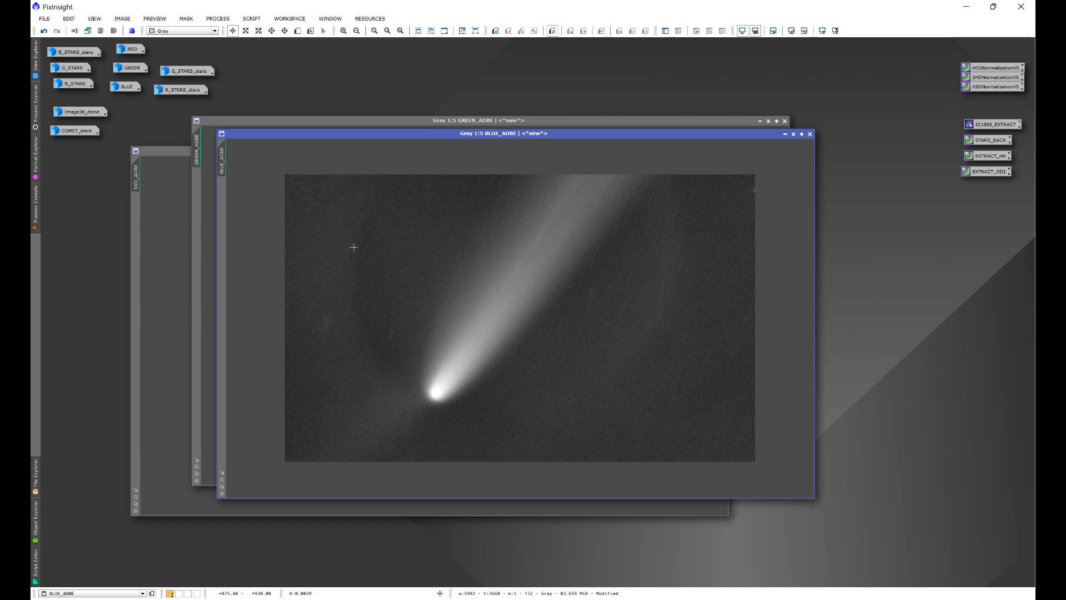
click(785, 134)
click(767, 121)
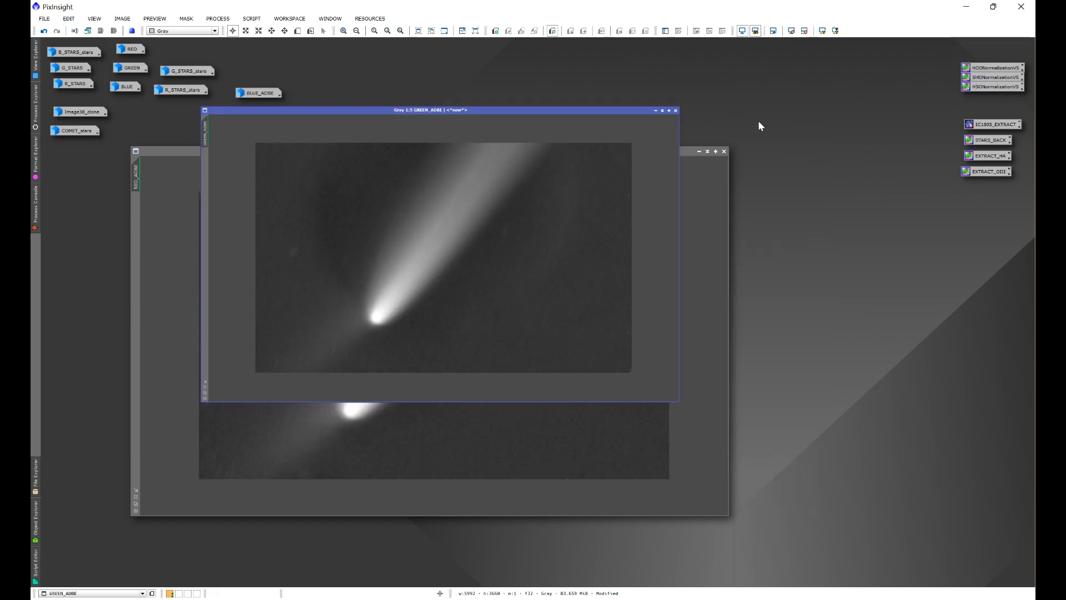
Start the Blemish Blaster script on RED_ADBE and apply AutoSTF to its preview.
click(251, 18)
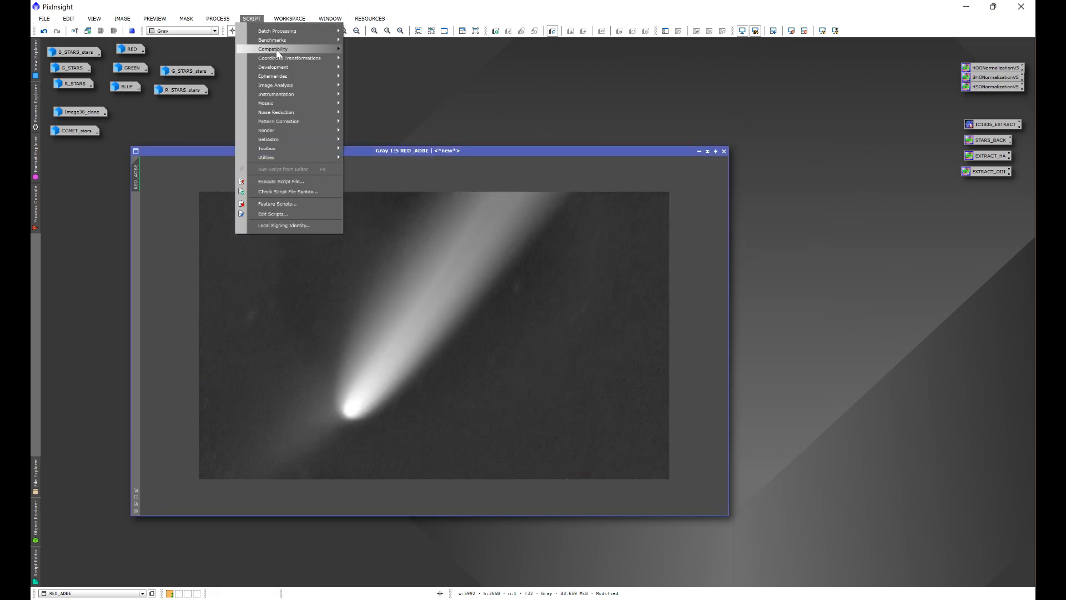
mouse_move(315, 138)
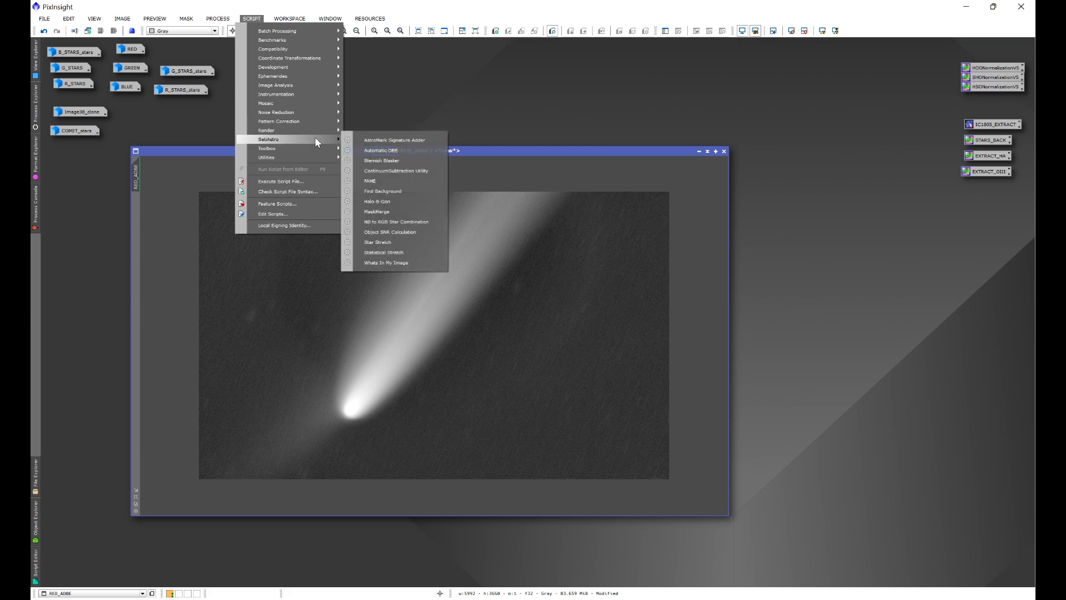
click(394, 161)
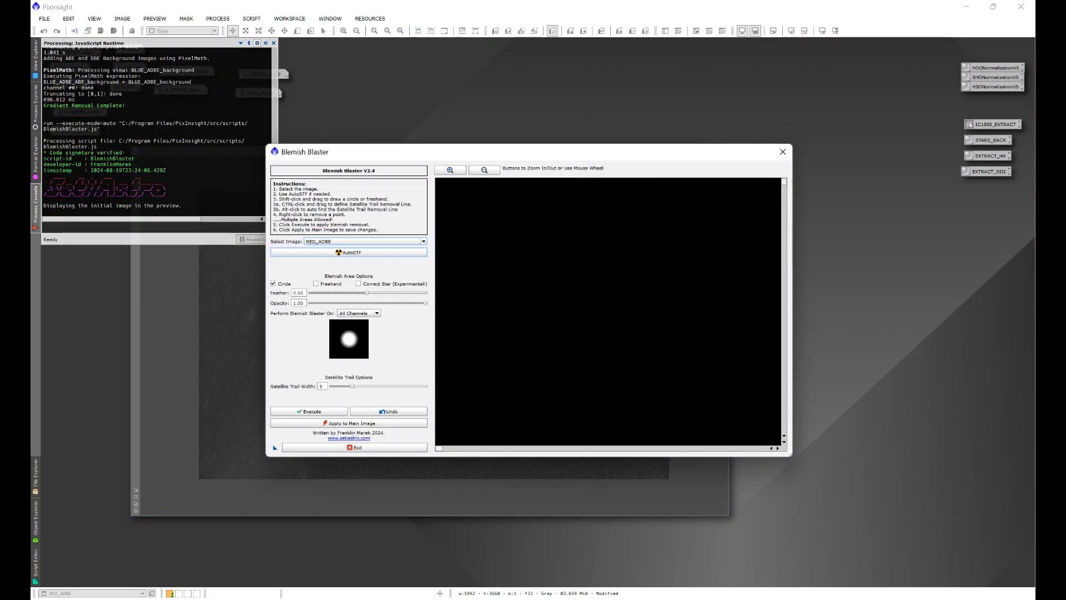
click(351, 253)
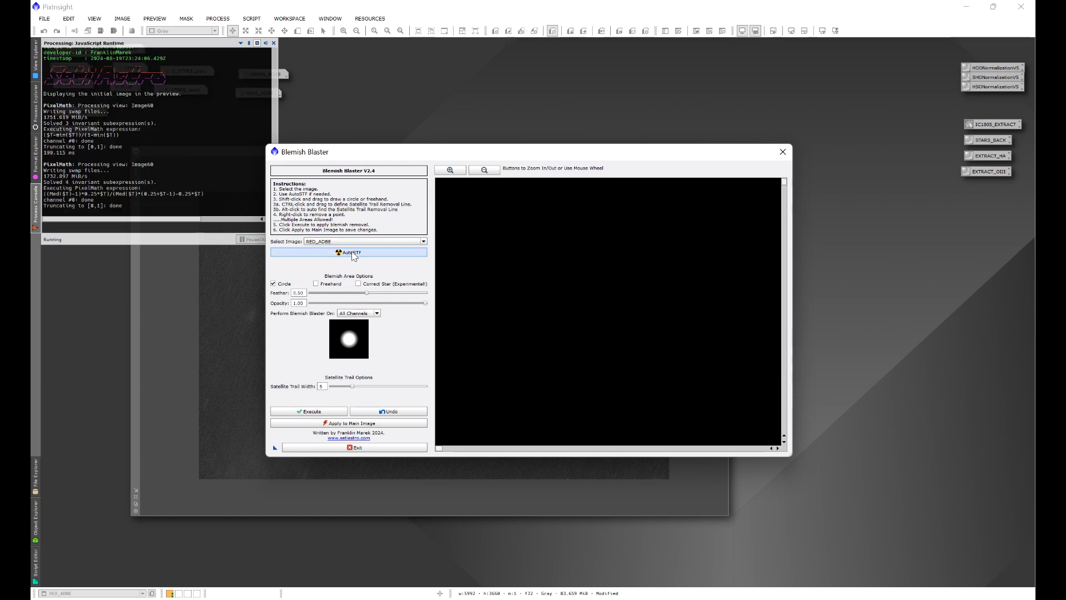
Inspect the faint blemish beside the comet tail, undo the last blemish removal in the preview and close Blemish Blaster.
scroll(659, 314, down, 3)
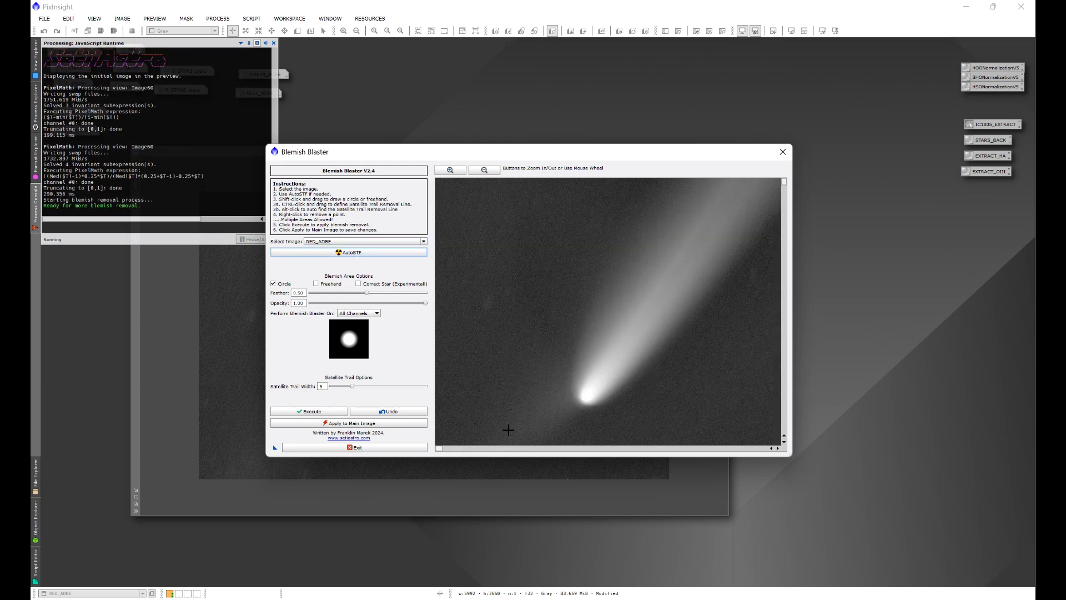
scroll(472, 313, up, 1)
scroll(488, 311, up, 1)
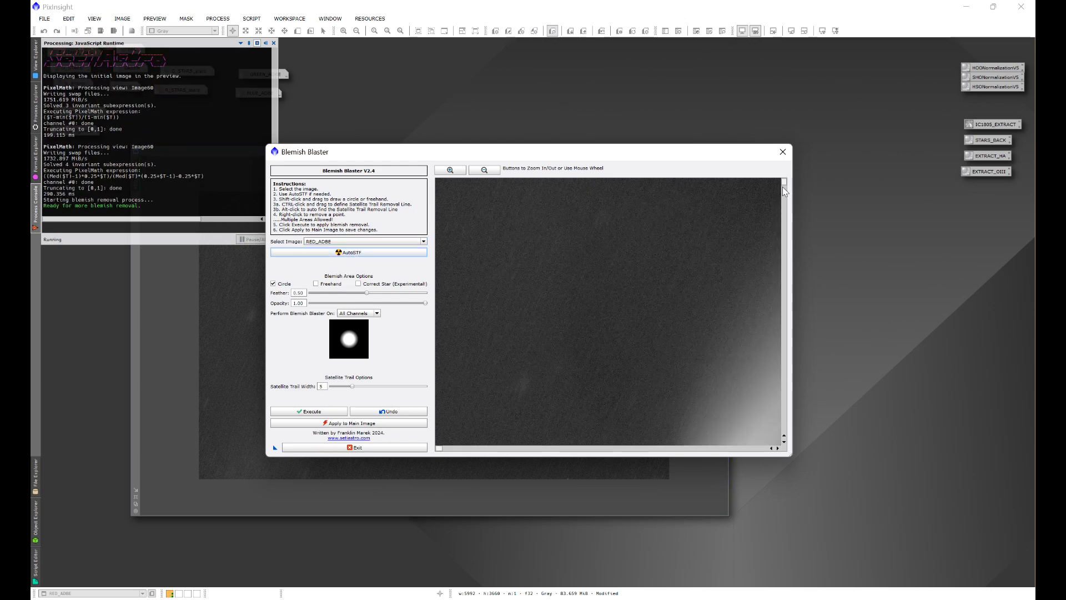
drag(782, 183, 781, 194)
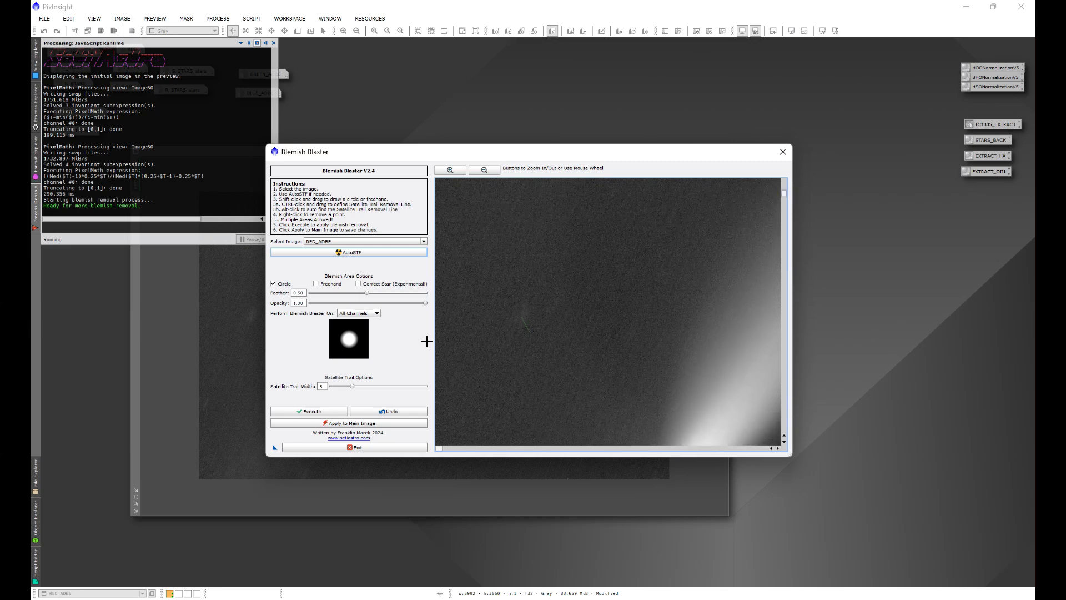
click(391, 410)
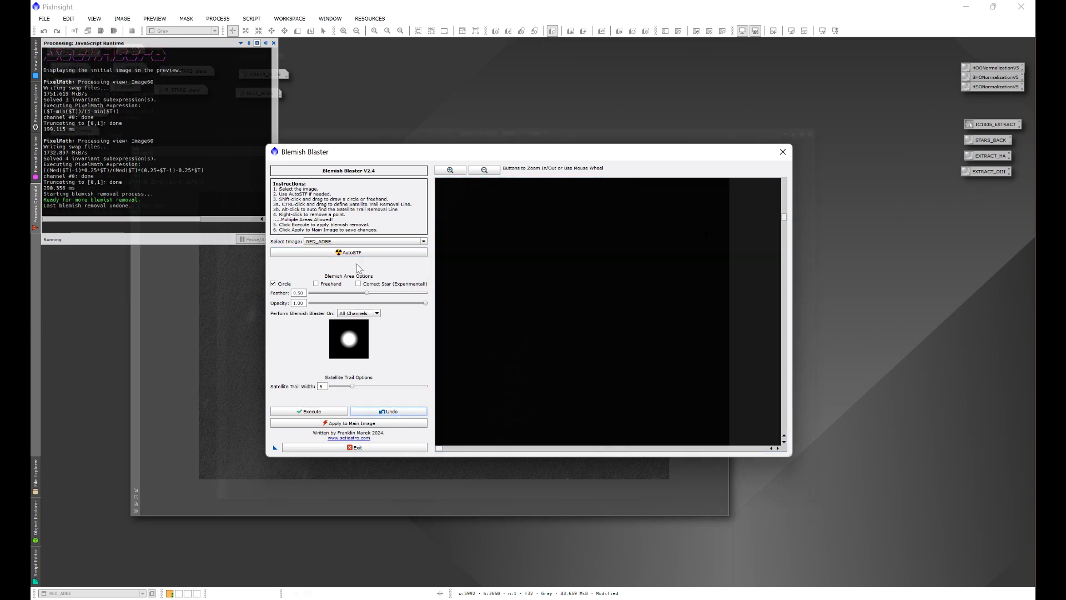
click(783, 151)
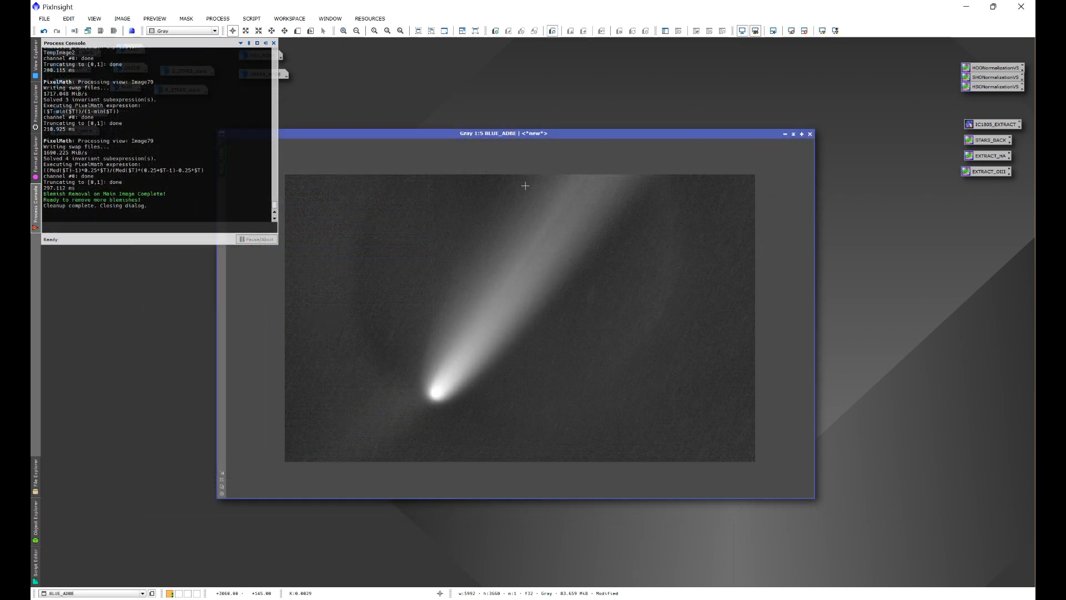
Minimize BLUE_ADBE, and open GREEN_ADBE and RED_ADBE one after the other to check their cleaned backgrounds, minimizing each.
click(784, 134)
double_click(271, 74)
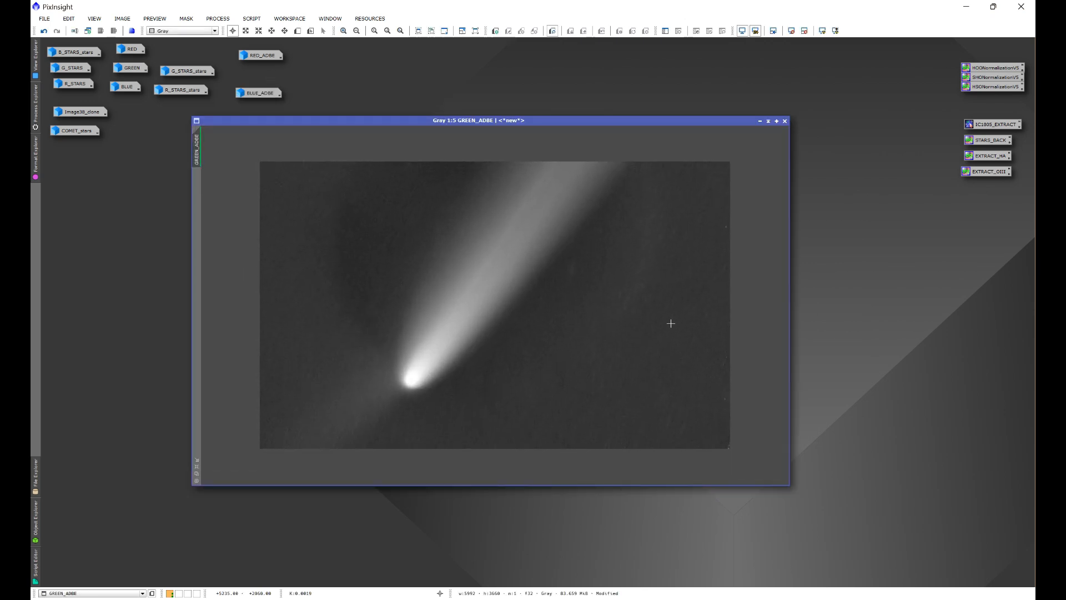
click(759, 121)
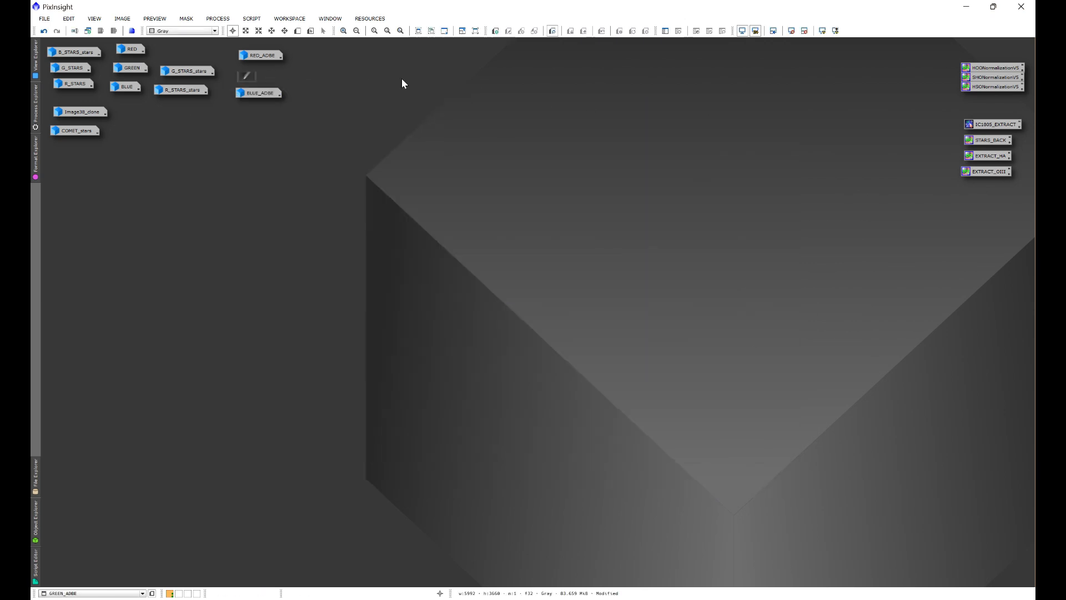
double_click(258, 56)
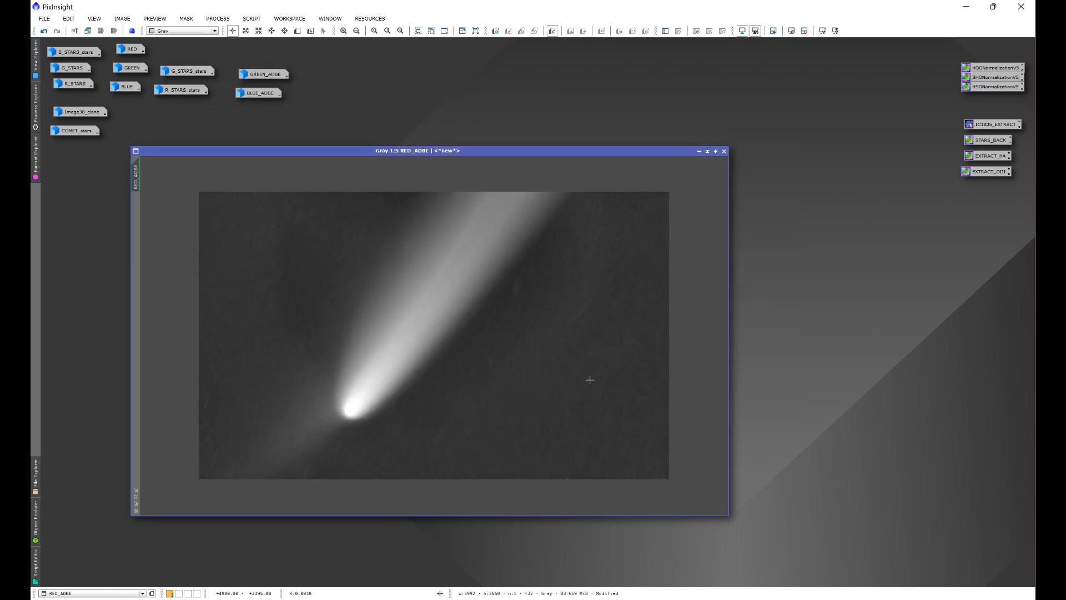
click(699, 151)
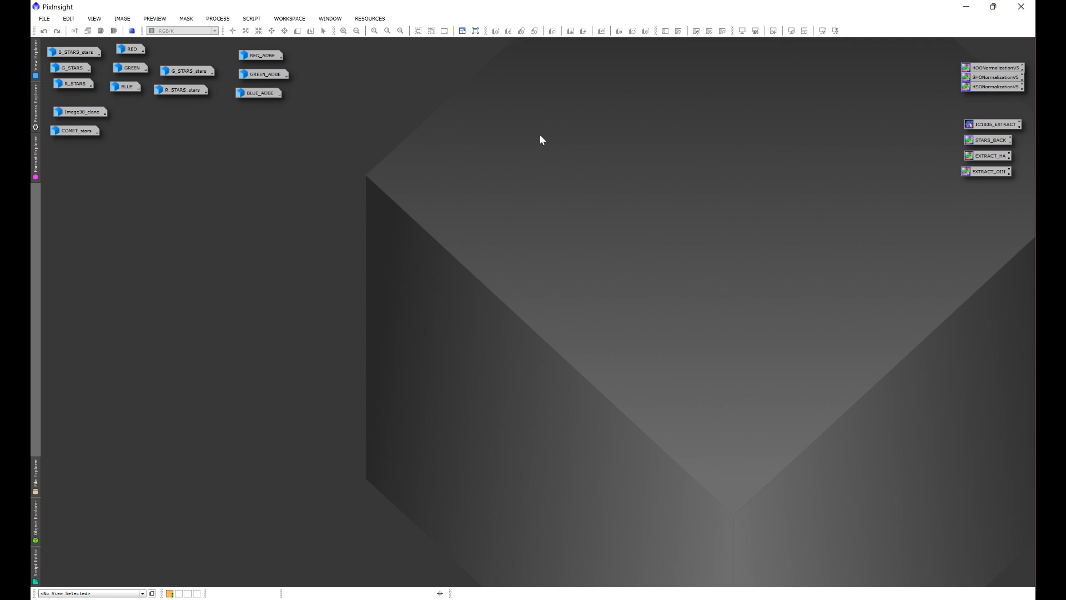
Open RED_ADBE in the Statistical Stretch script, set the preview zoom level to 1:8 and enlarge the script window.
double_click(265, 56)
click(253, 19)
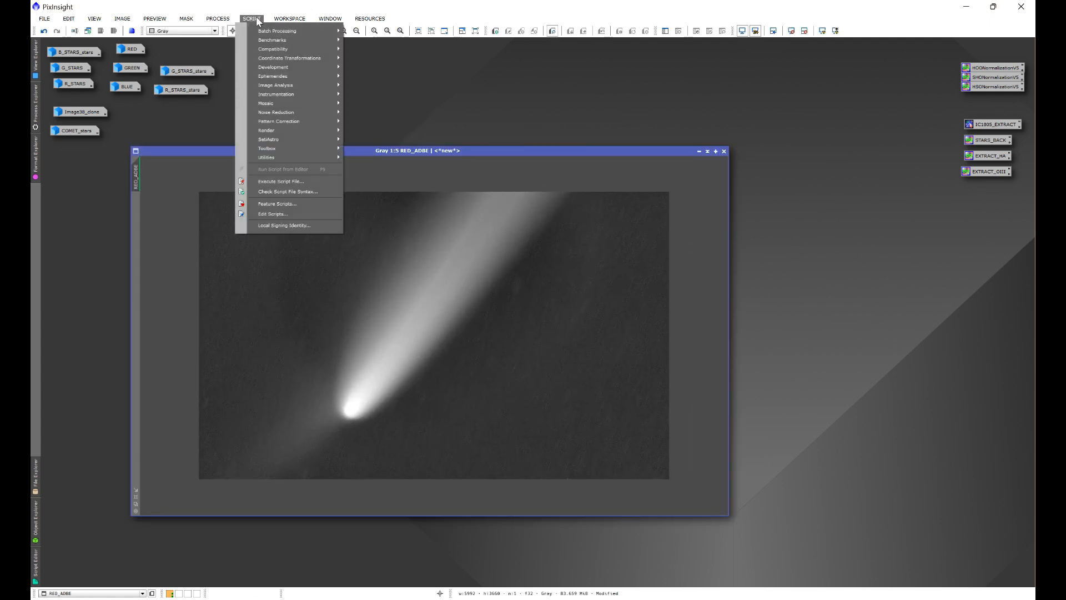
mouse_move(270, 137)
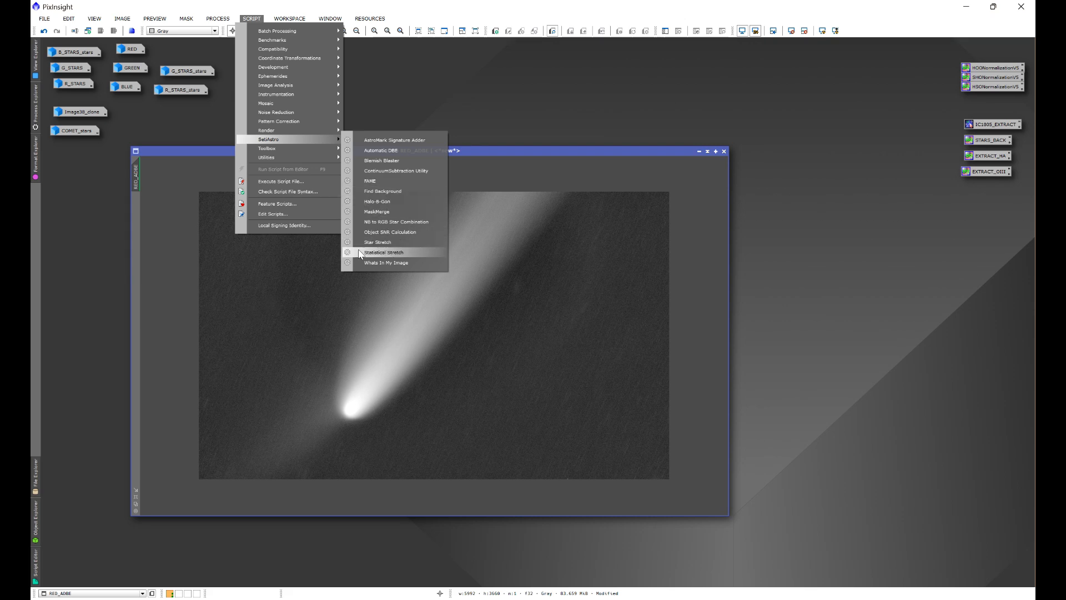
click(394, 254)
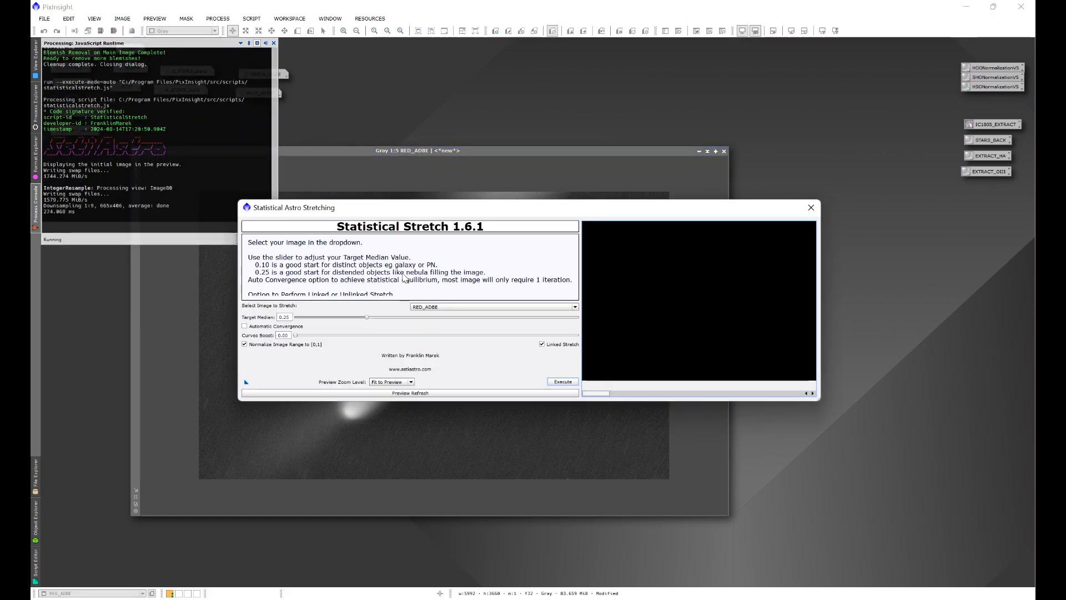
click(400, 382)
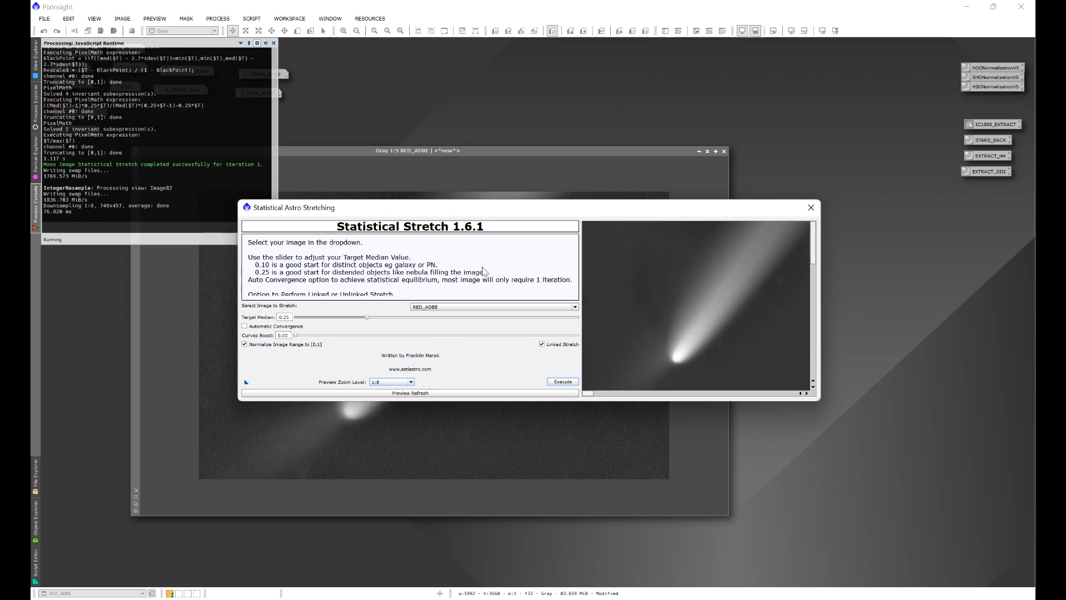
drag(498, 206, 361, 51)
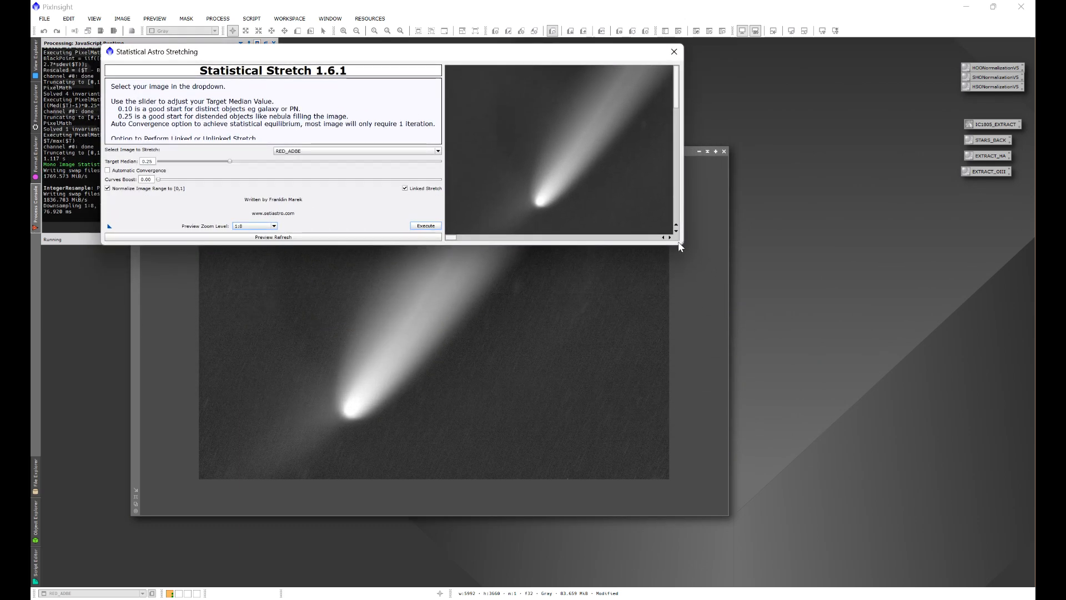
drag(680, 243, 817, 302)
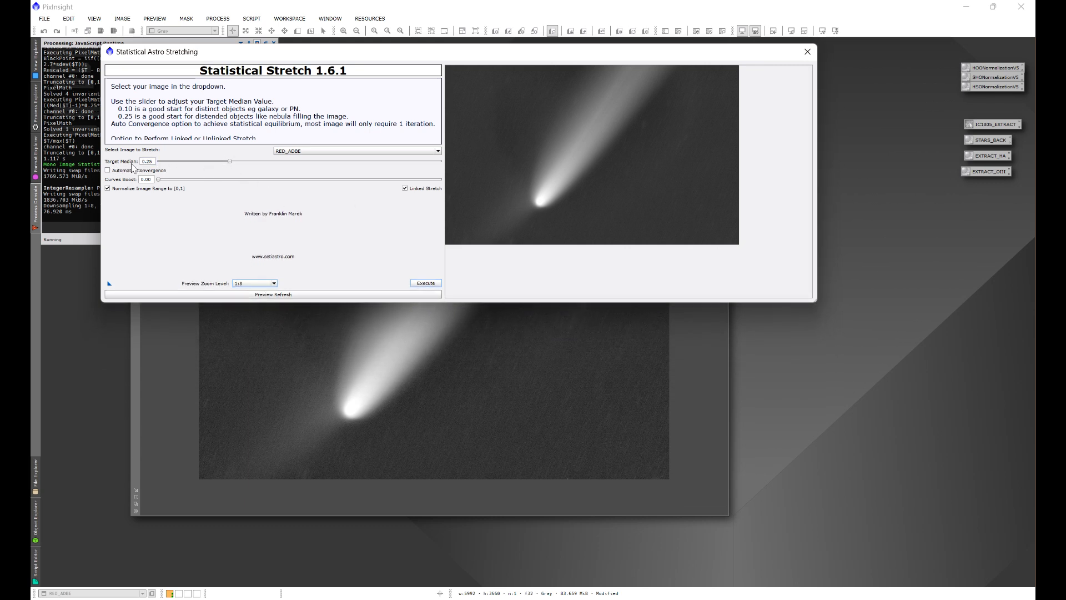
Try a target median of 0.10 for RED_ADBE and refresh the stretch preview.
double_click(148, 161)
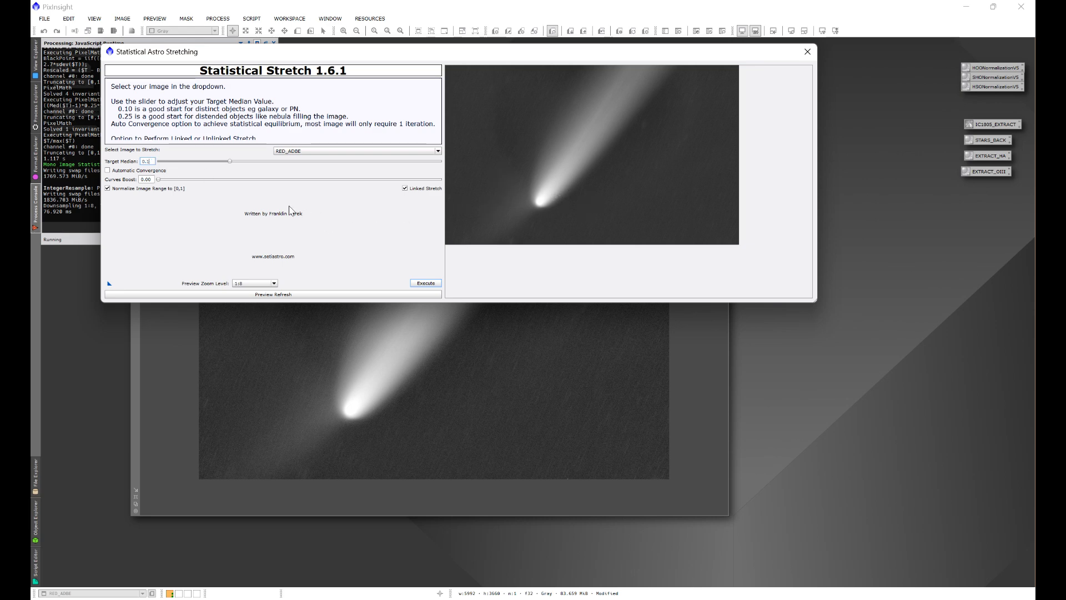
text(0.10)
key(Tab)
click(284, 294)
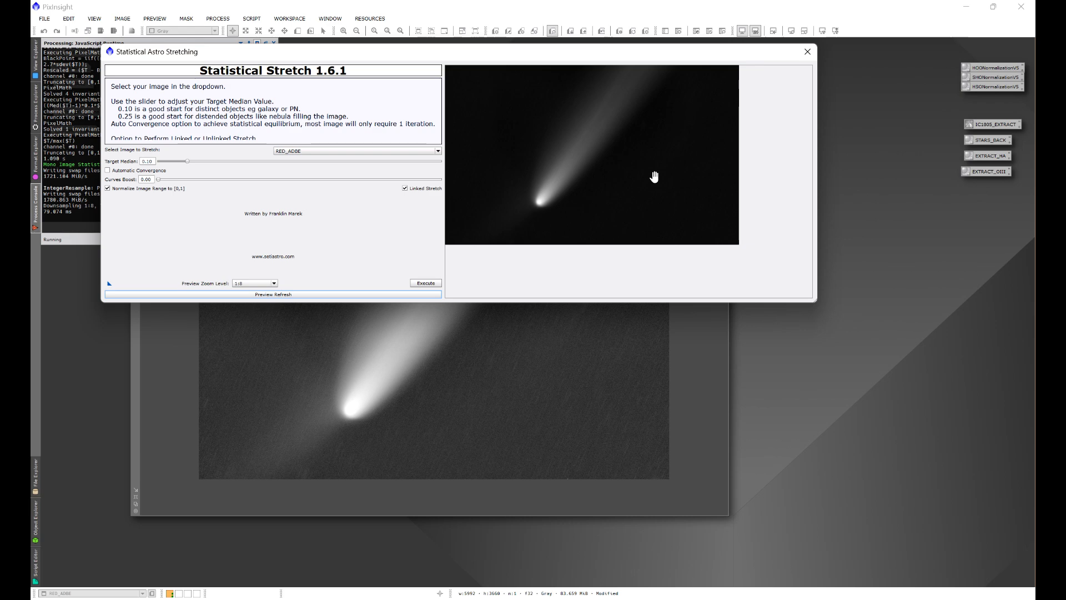
Raise the target median to 0.15 and on to 0.18, refreshing the stretch preview after each change.
drag(187, 161, 200, 160)
click(246, 294)
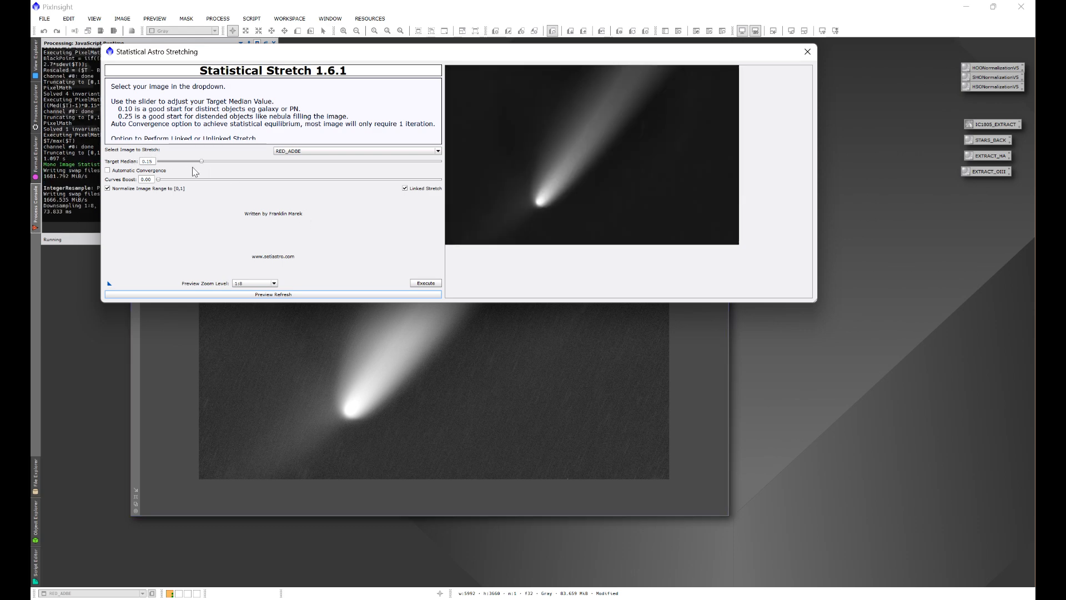
drag(201, 161, 206, 161)
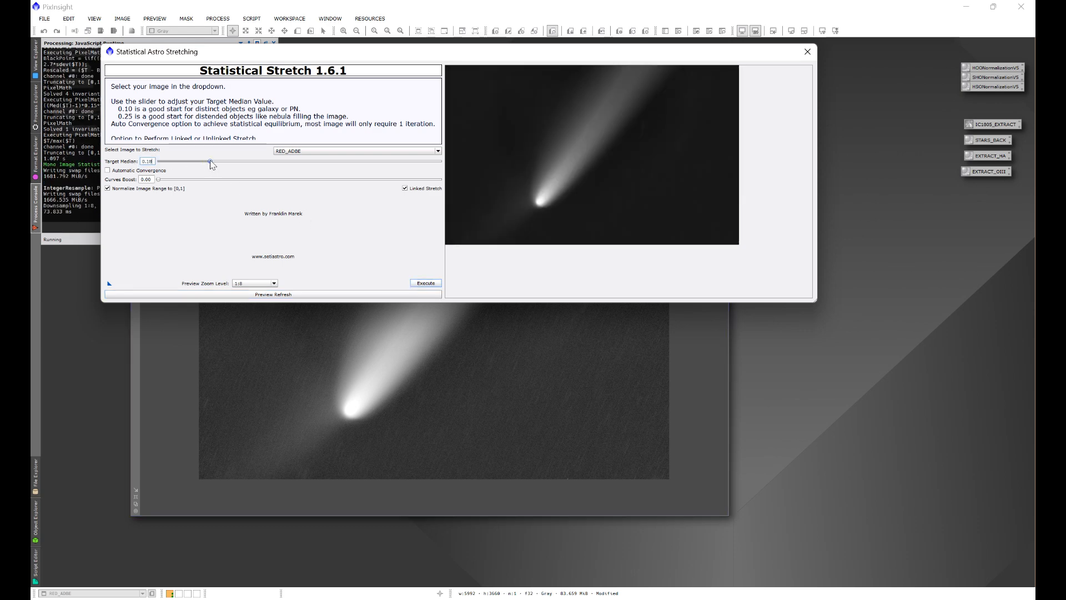
click(271, 294)
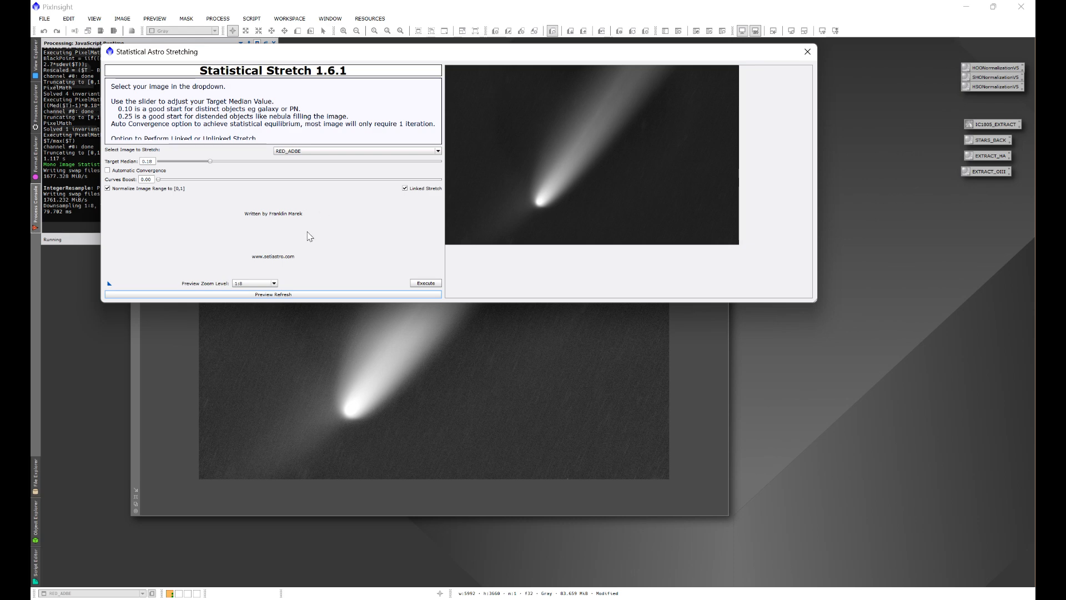
Apply the statistical stretch to RED_ADBE with a target median of 0.18, close the script and reposition the image window.
click(424, 283)
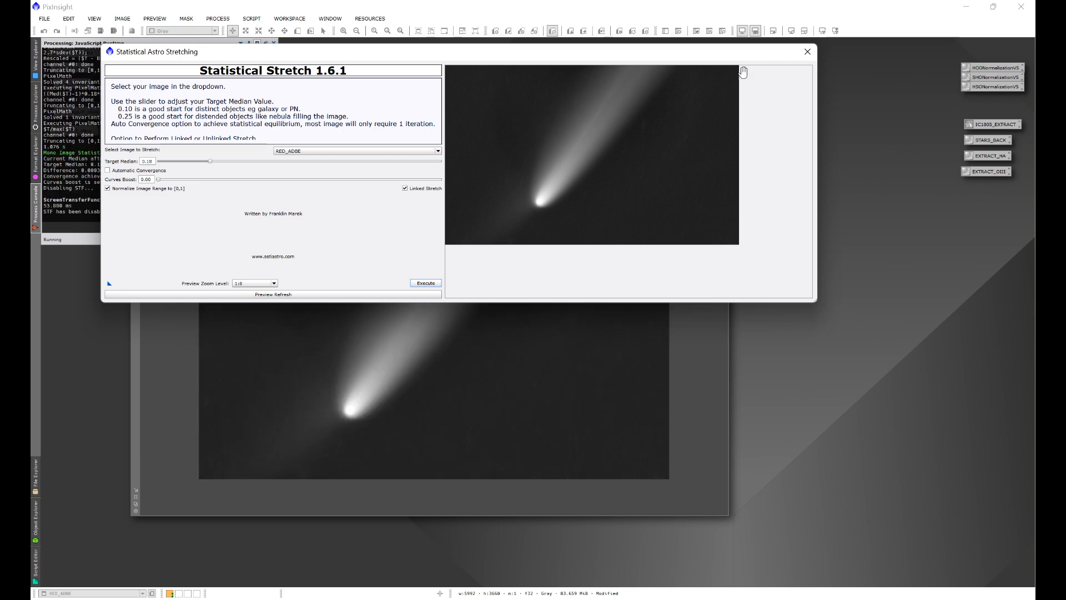
click(807, 51)
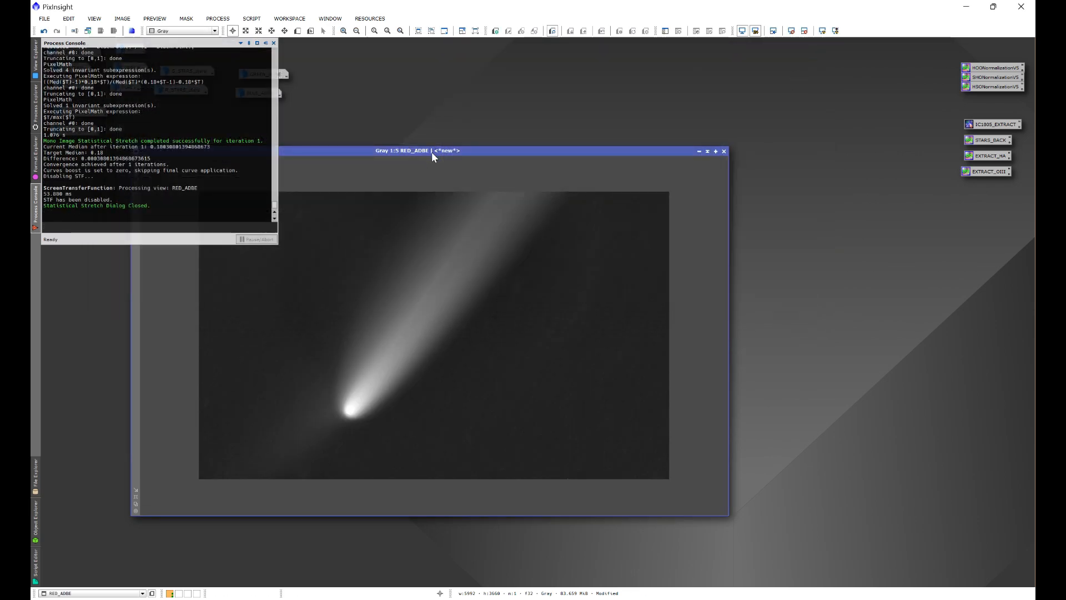
drag(431, 151, 528, 149)
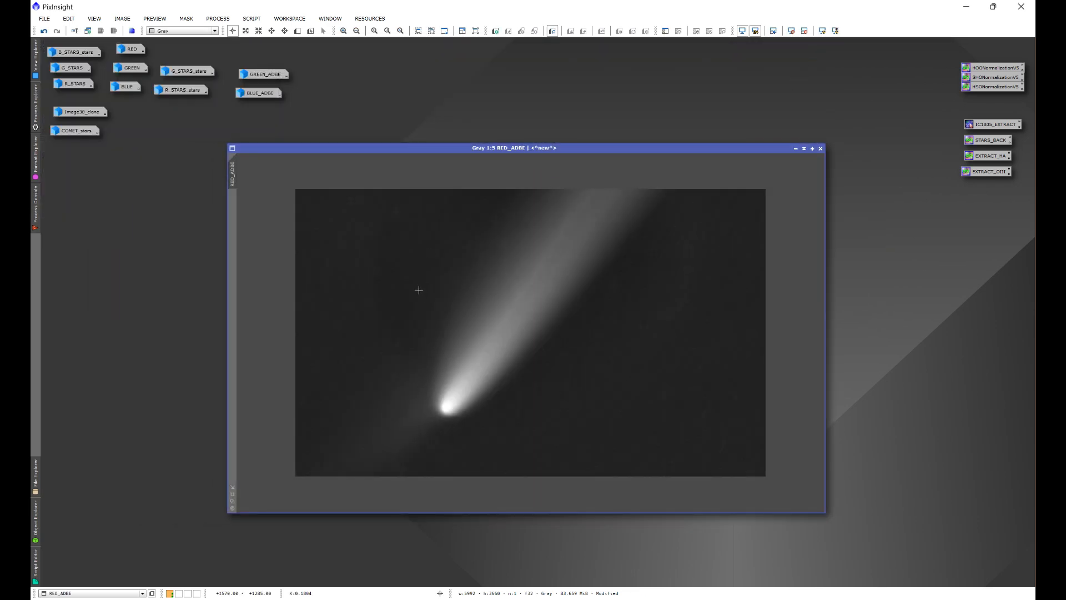
Open GeneralizedHyperbolicStretch with a real-time preview of RED_ADBE and set the transformation type to Linear.
click(217, 18)
mouse_move(225, 31)
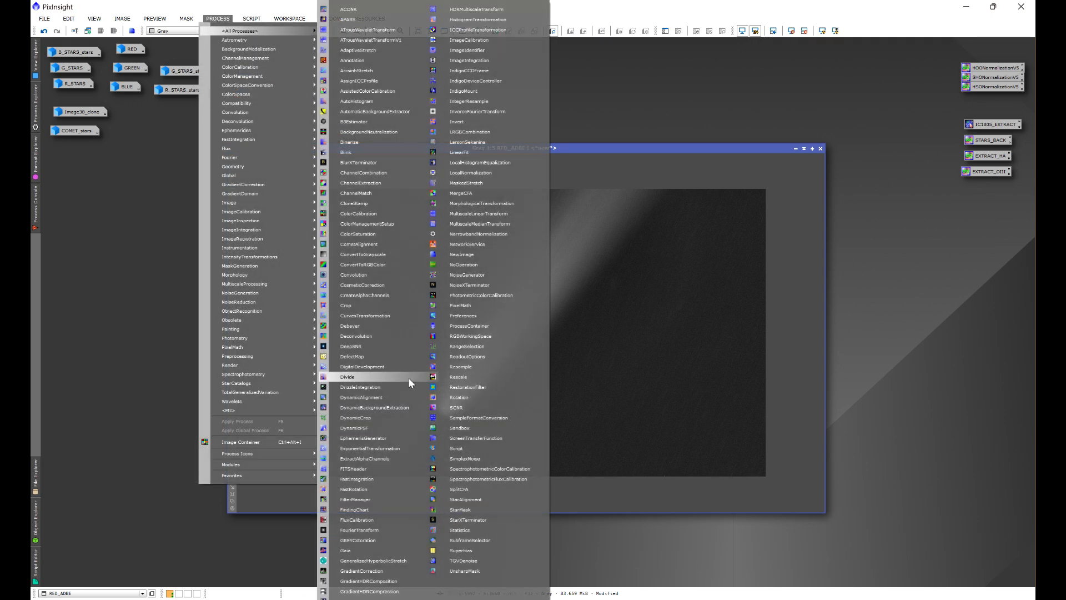
click(373, 561)
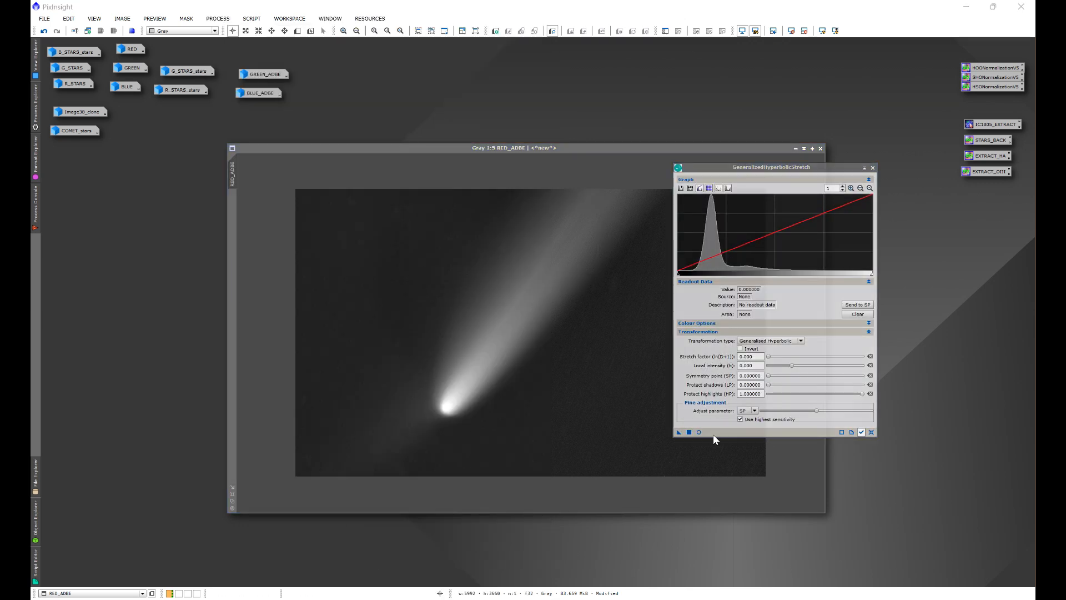
click(699, 431)
drag(432, 45, 497, 115)
click(780, 342)
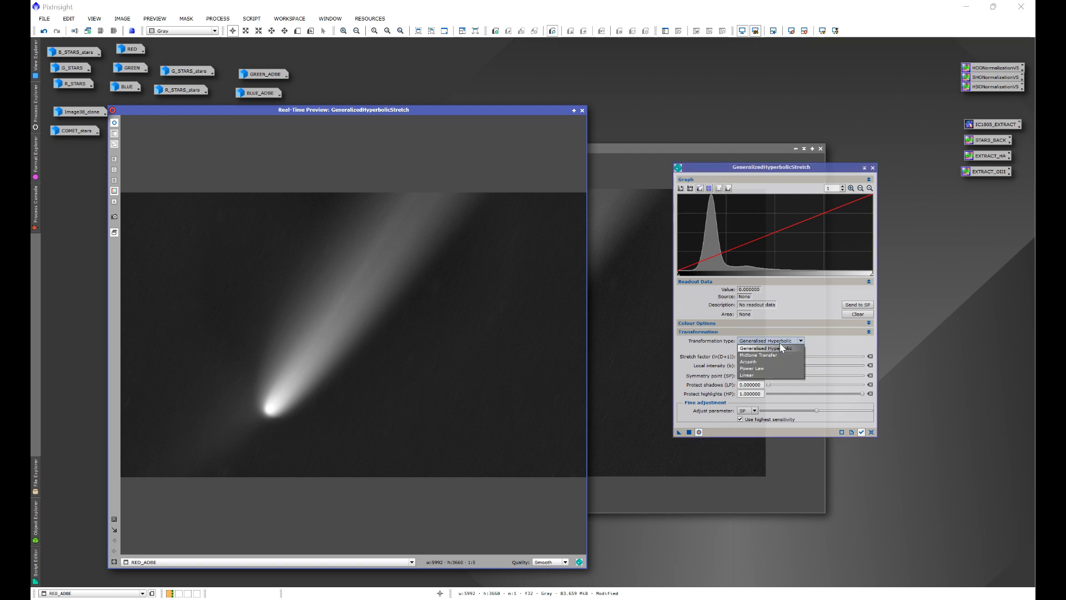
click(780, 375)
Try blackpoints of 0.06, 0.11 and 0.08 in the RED_ADBE preview, then reset and close GeneralizedHyperbolicStretch without applying it.
drag(816, 357, 820, 358)
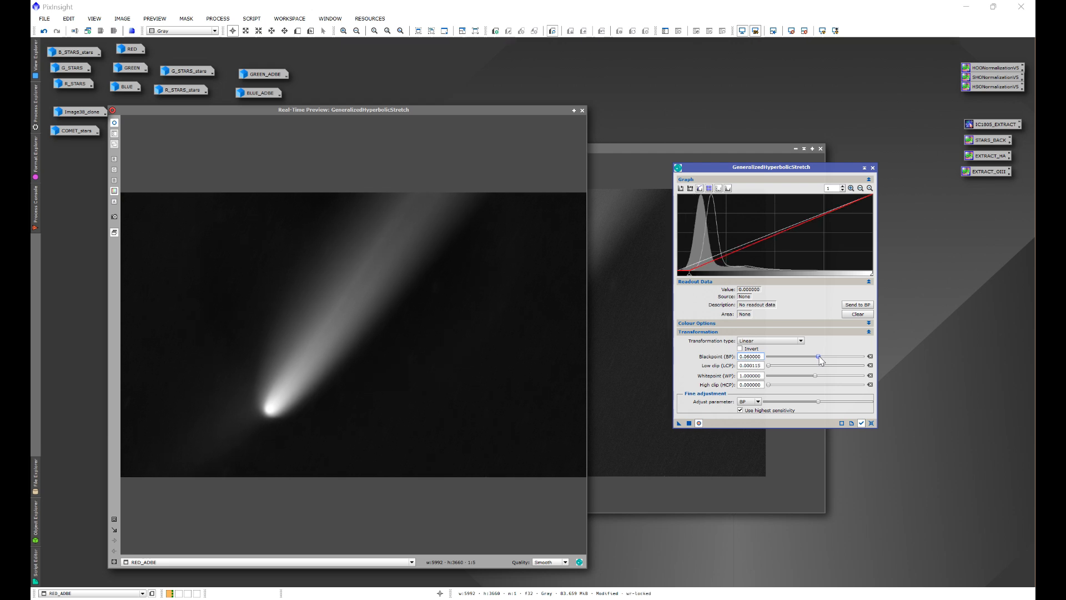
drag(820, 356, 822, 357)
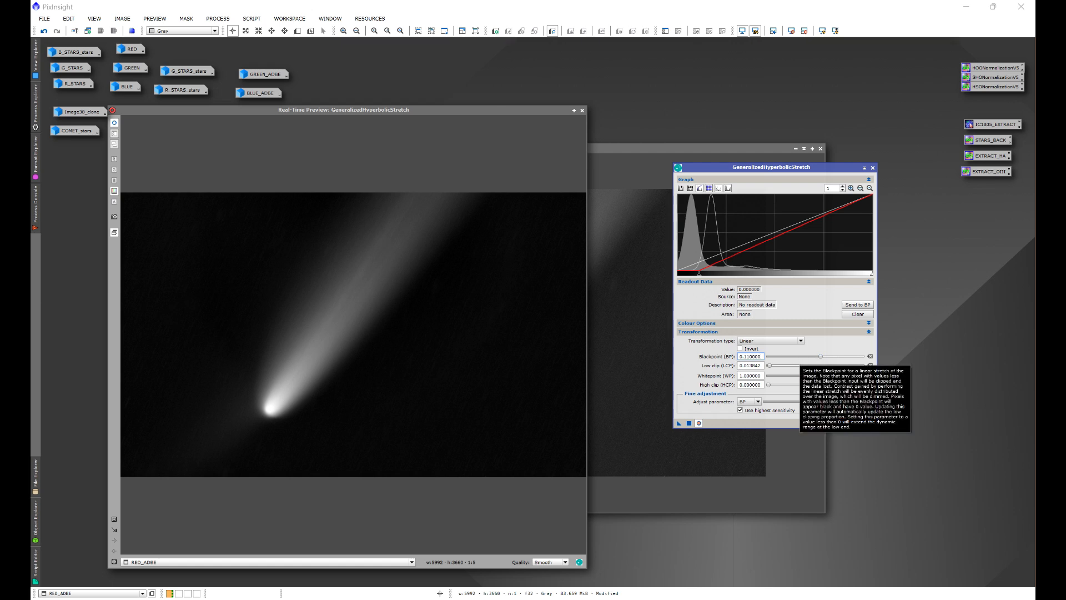
click(821, 357)
text(0.08)
key(Return)
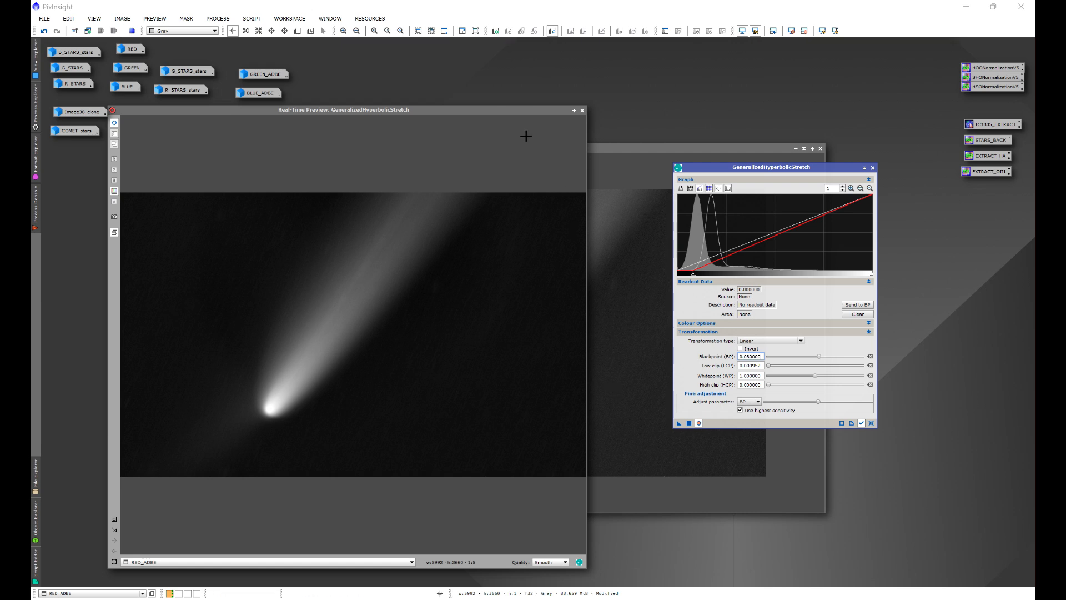
click(582, 110)
click(869, 423)
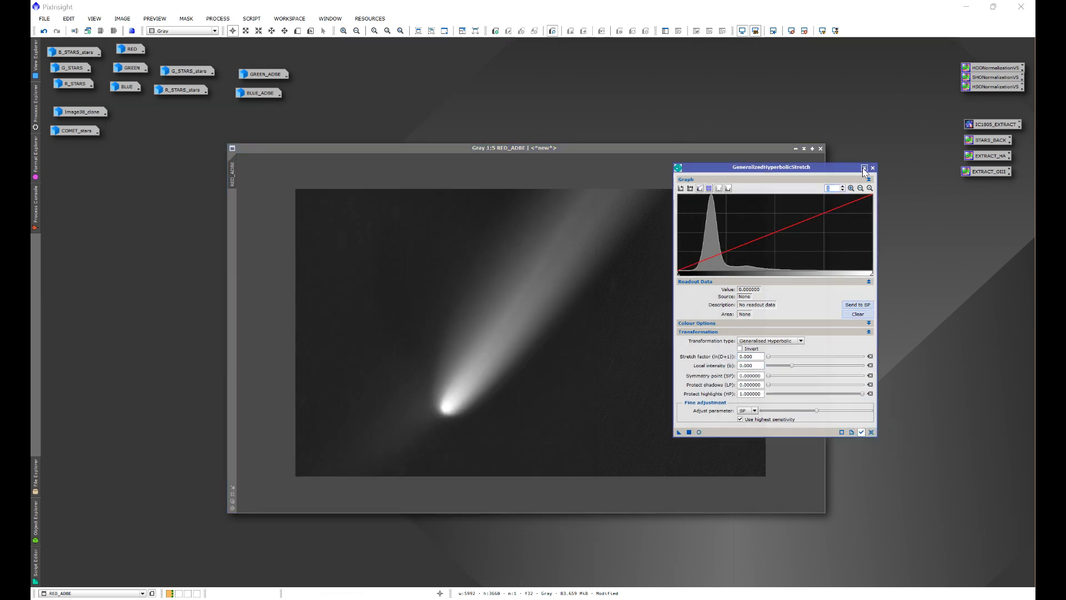
click(873, 167)
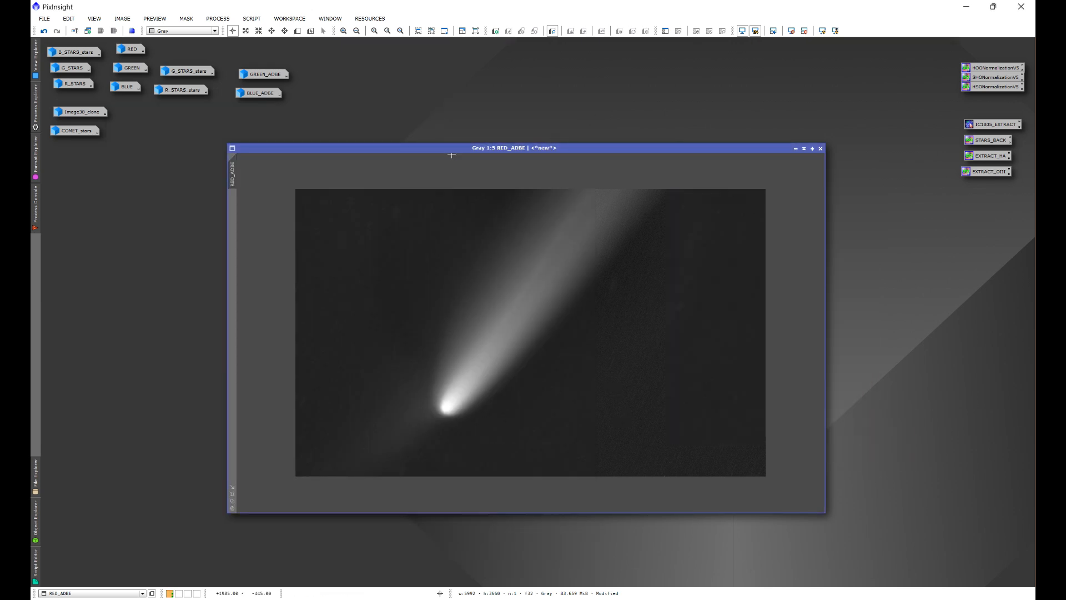
Undo the last stretch of RED_ADBE, turn its automatic screen stretch back on and reopen the image in the Statistical Stretch script.
click(44, 30)
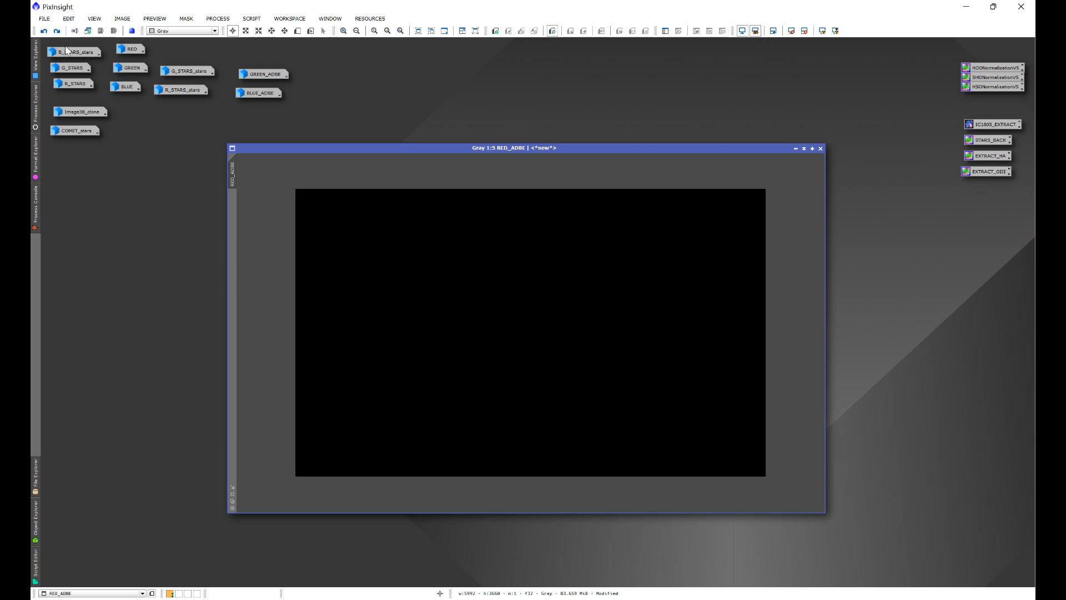
click(756, 32)
click(252, 18)
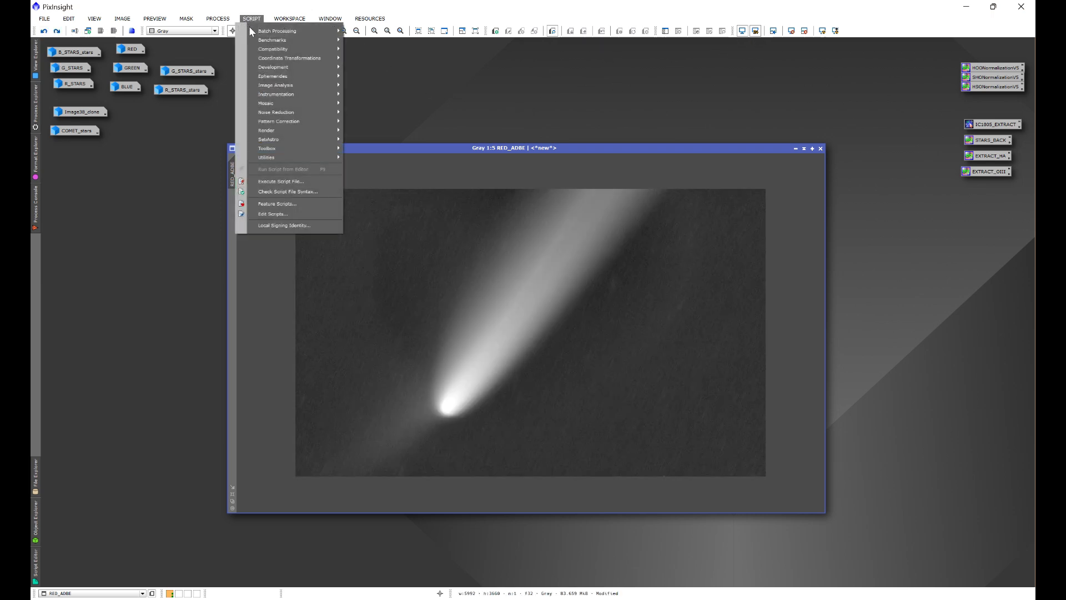
mouse_move(272, 139)
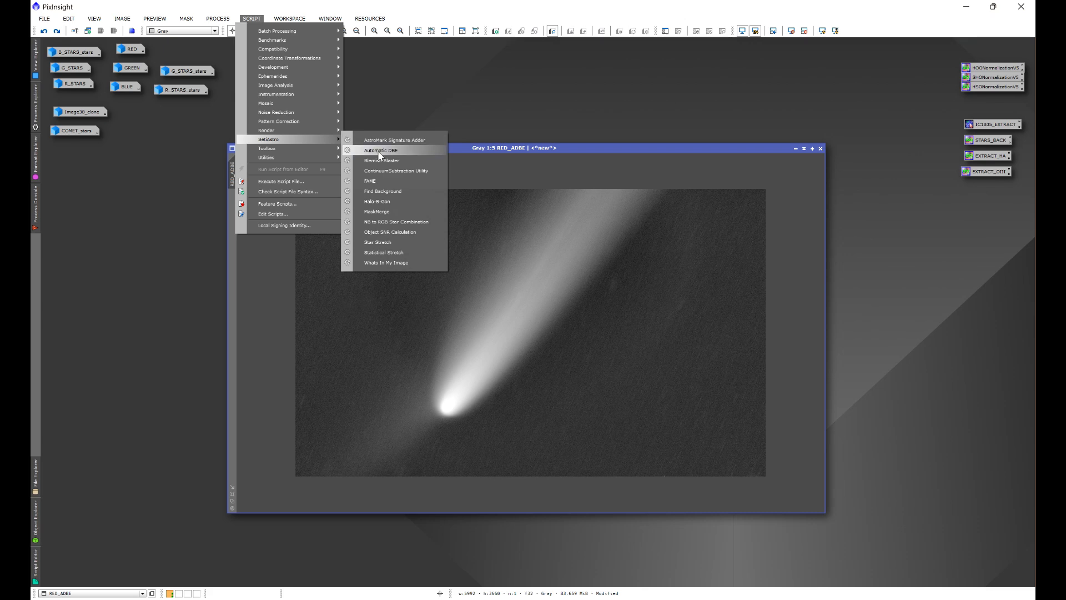
click(383, 252)
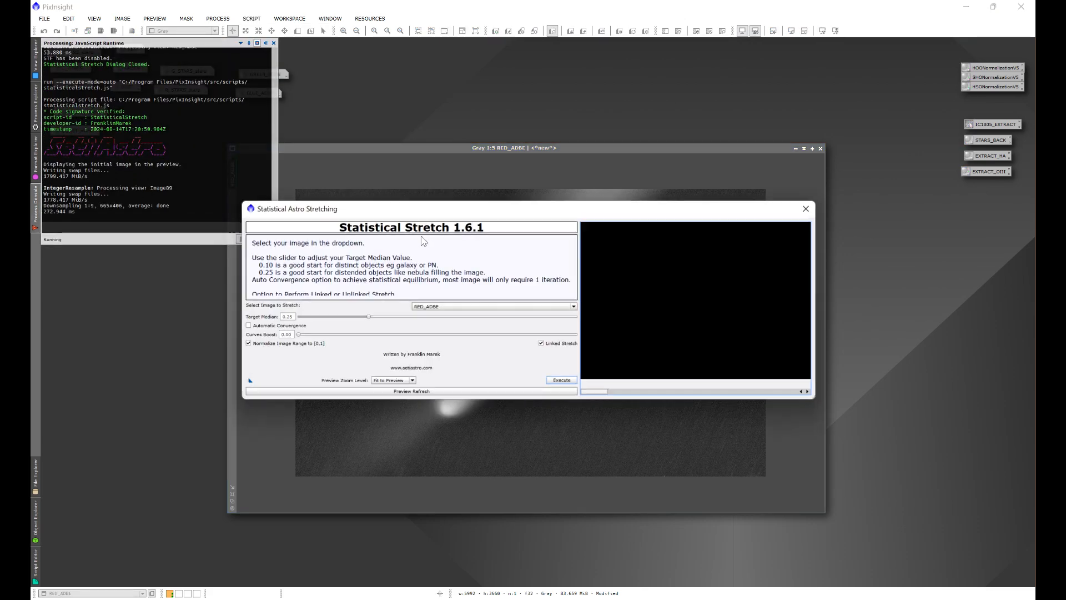
drag(476, 211, 420, 137)
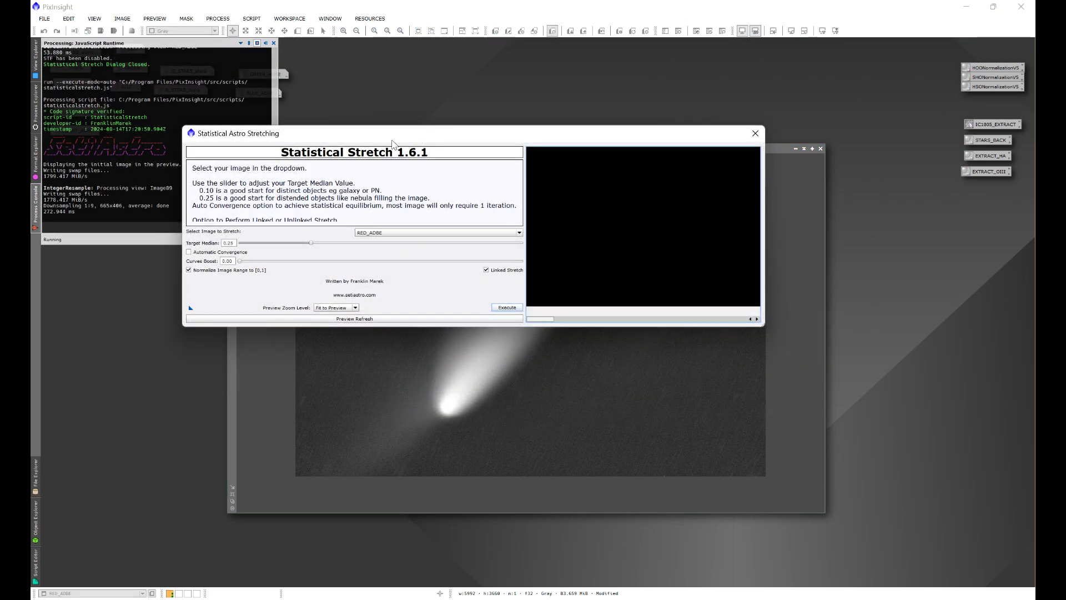
Stretch RED_ADBE with a target median of 0.15, then close the script and minimize the image.
click(234, 242)
text(0.1)
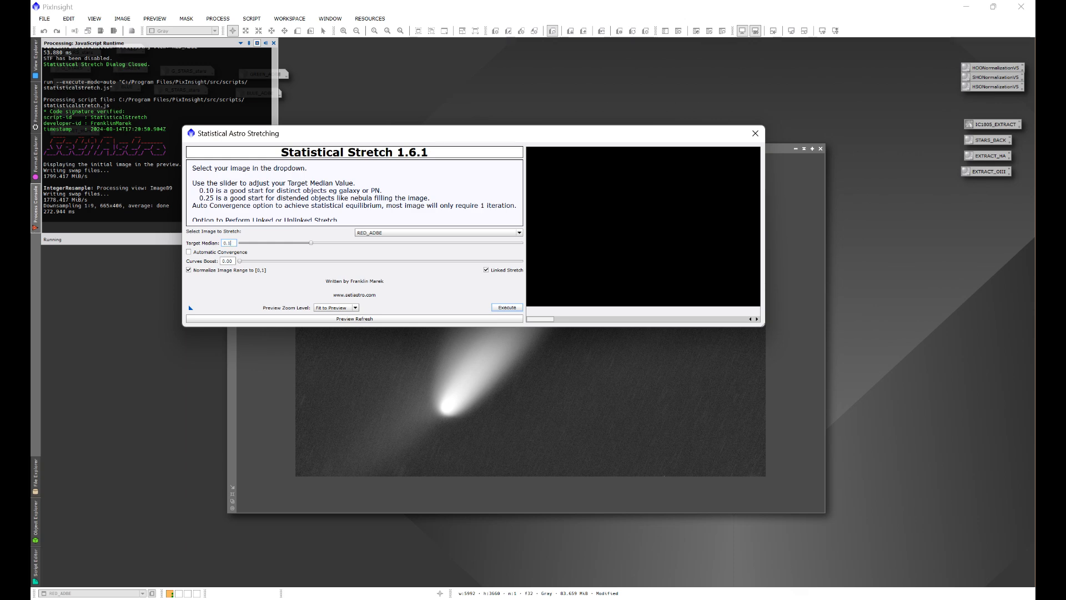
click(507, 307)
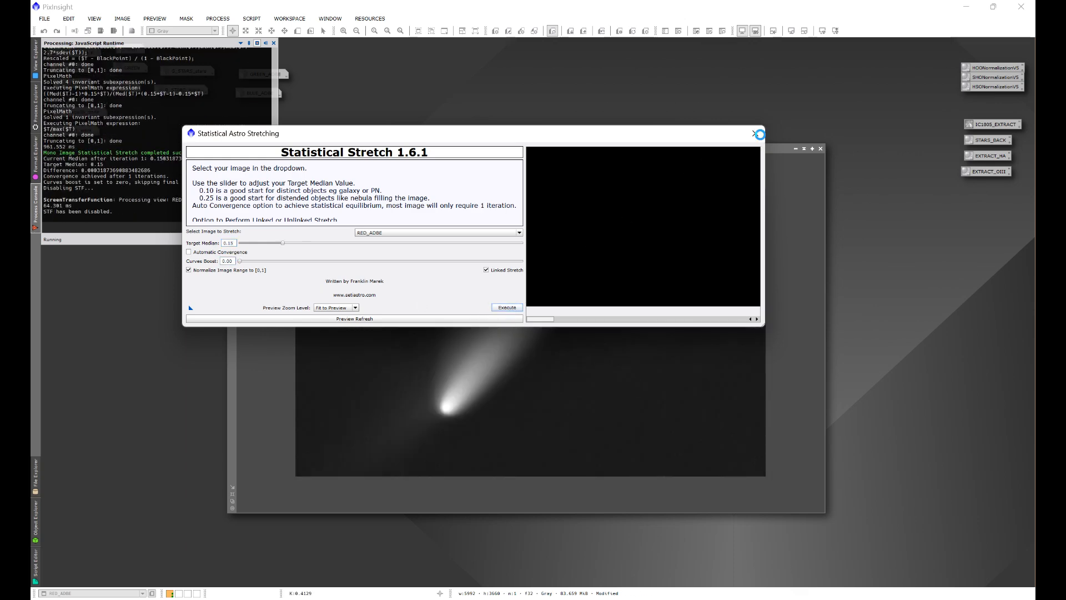
click(757, 134)
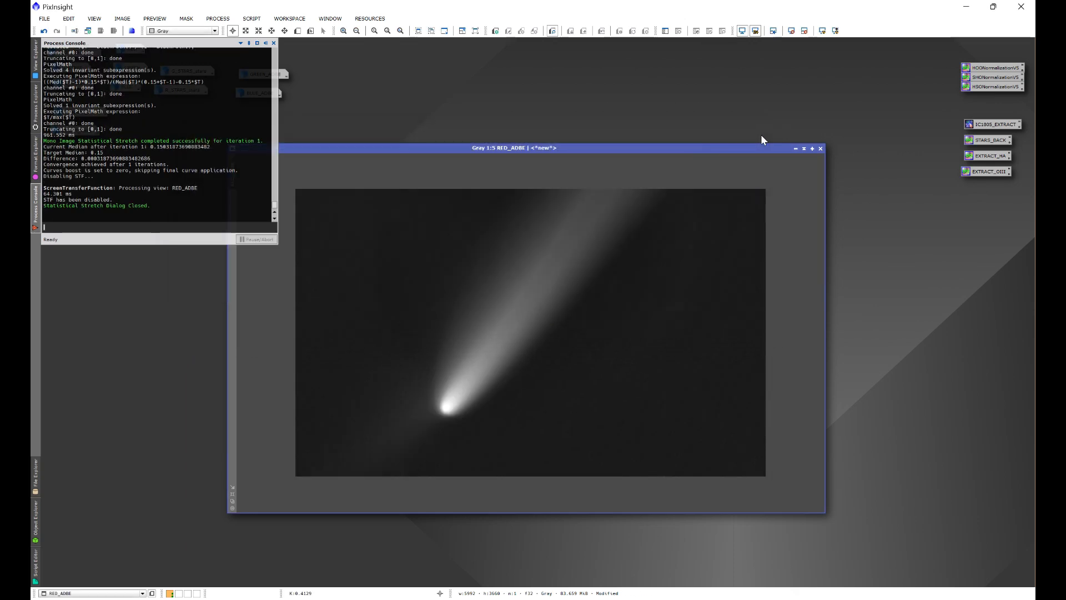
click(794, 149)
Open GREEN_ADBE, apply Statistical Stretch with a target median of 0.15, and minimize the image.
double_click(260, 78)
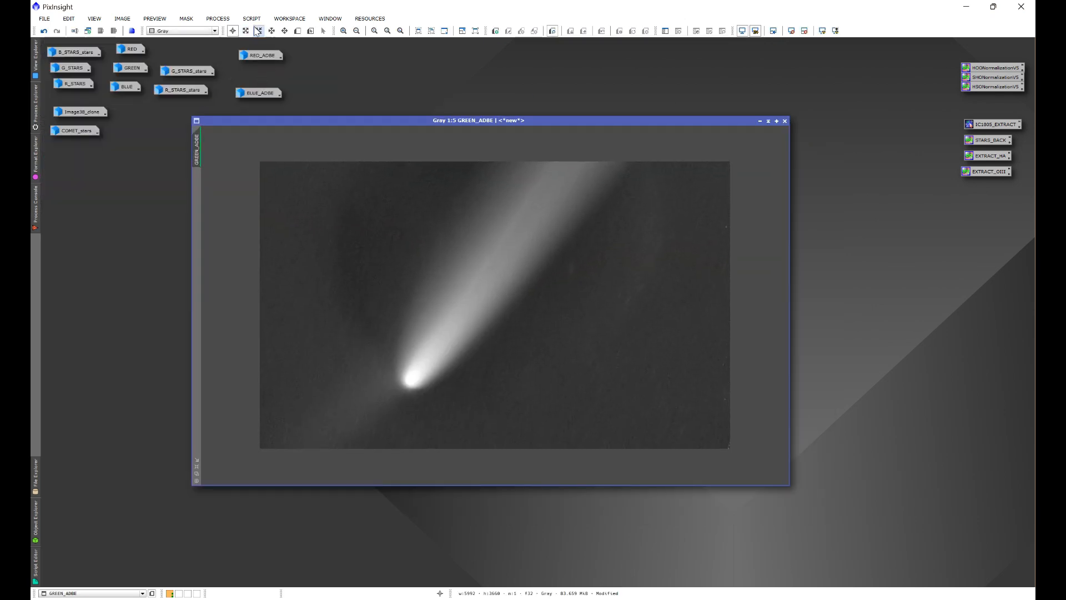
click(251, 19)
mouse_move(328, 140)
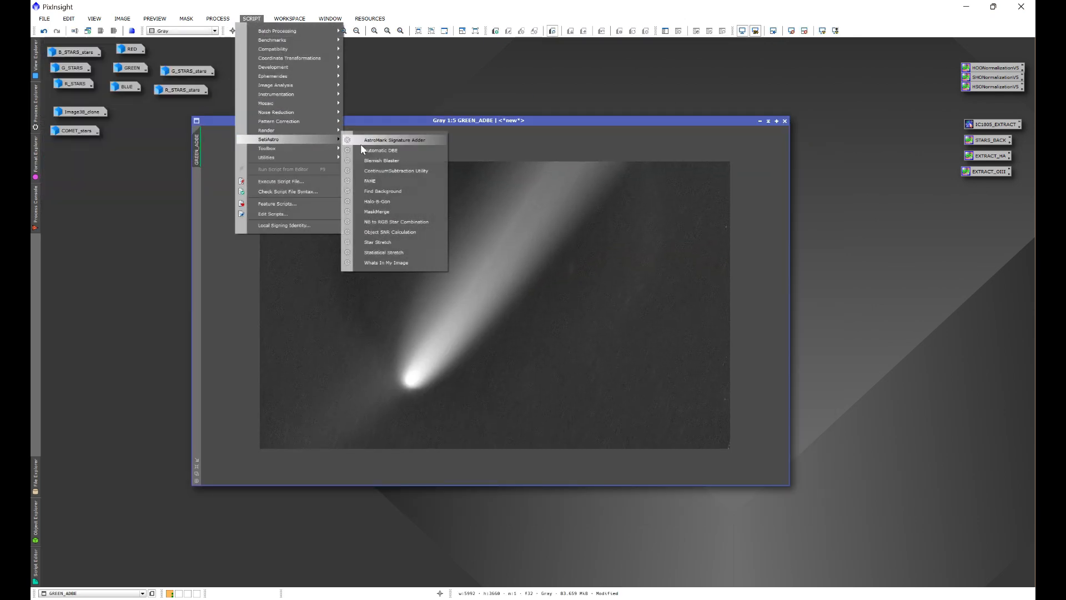
click(378, 254)
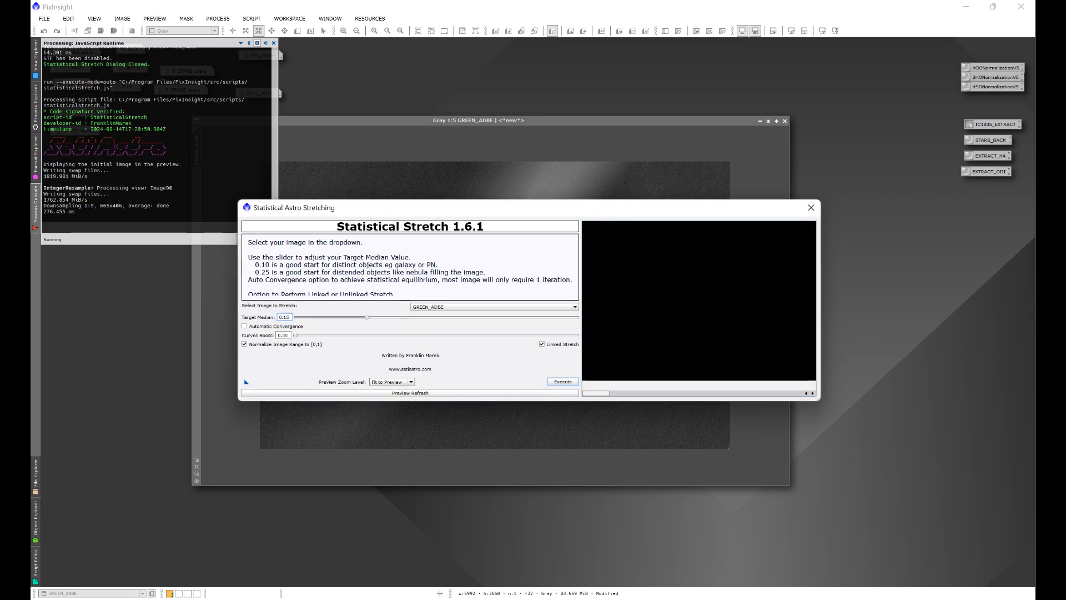
key(Return)
click(561, 382)
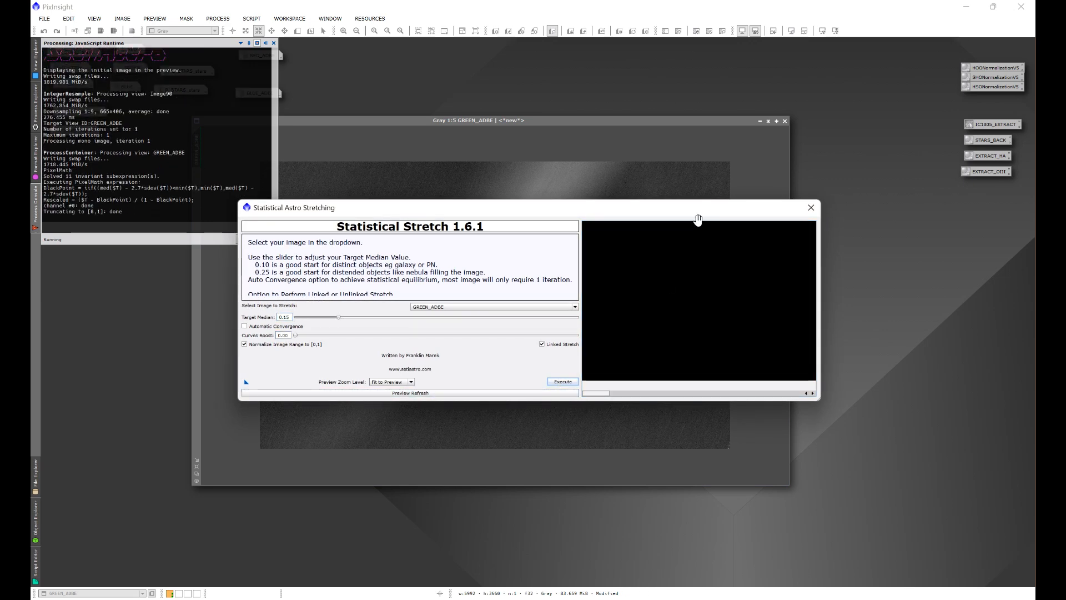
click(810, 207)
click(759, 121)
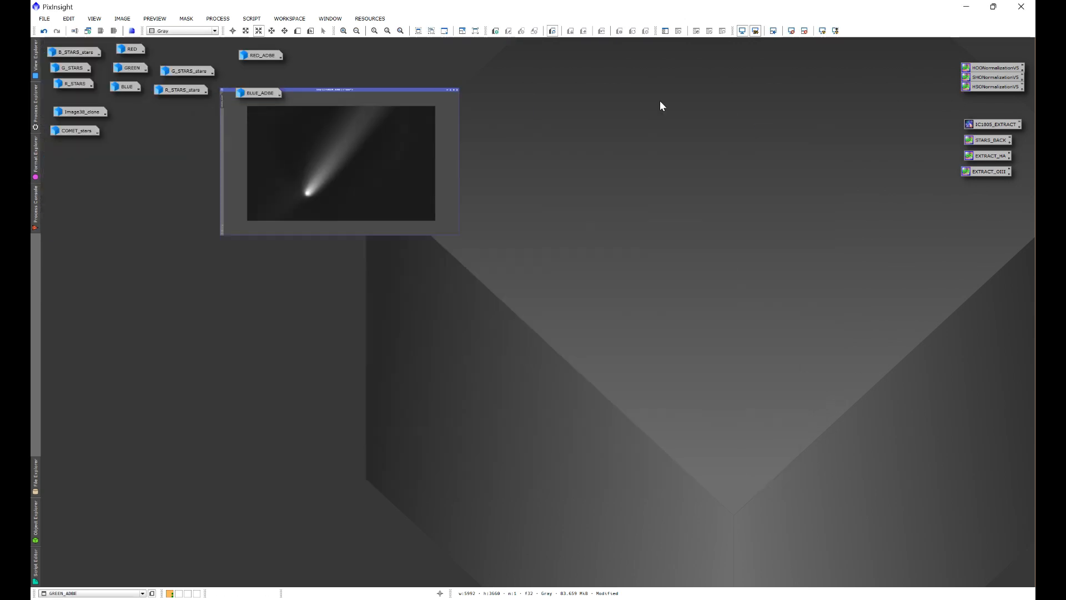
Open BLUE_ADBE, apply Statistical Stretch with a target median of 0.15, and close the script and the process console.
double_click(249, 93)
click(252, 19)
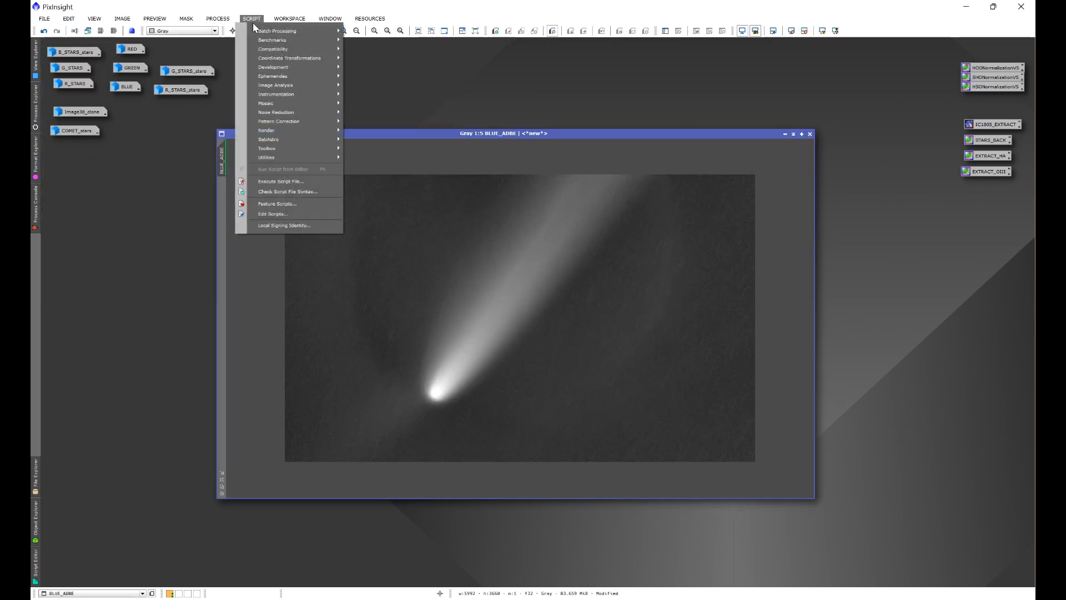
mouse_move(287, 139)
click(379, 252)
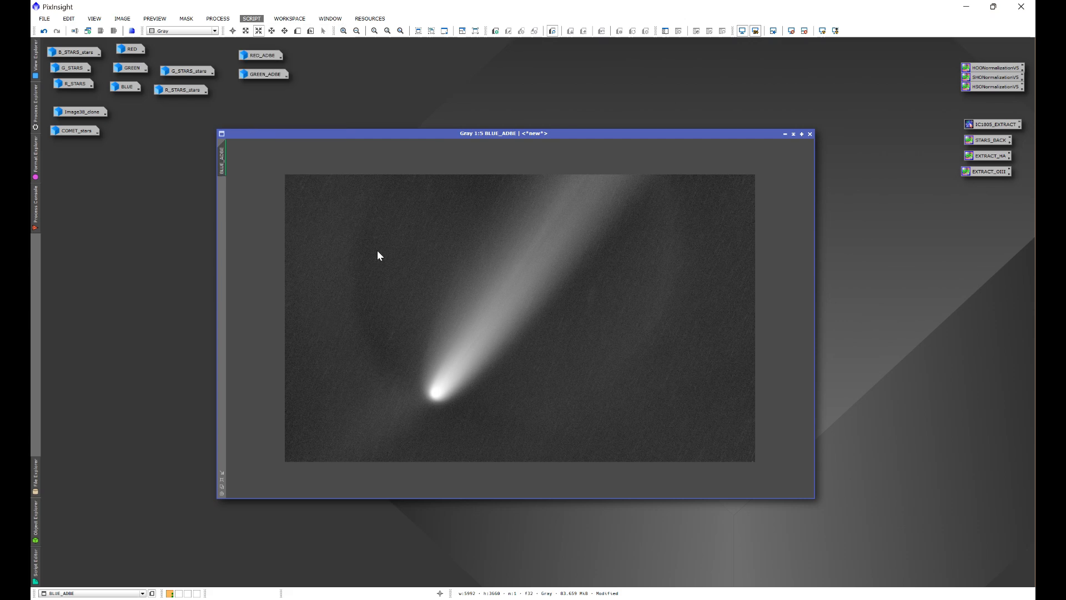
click(285, 317)
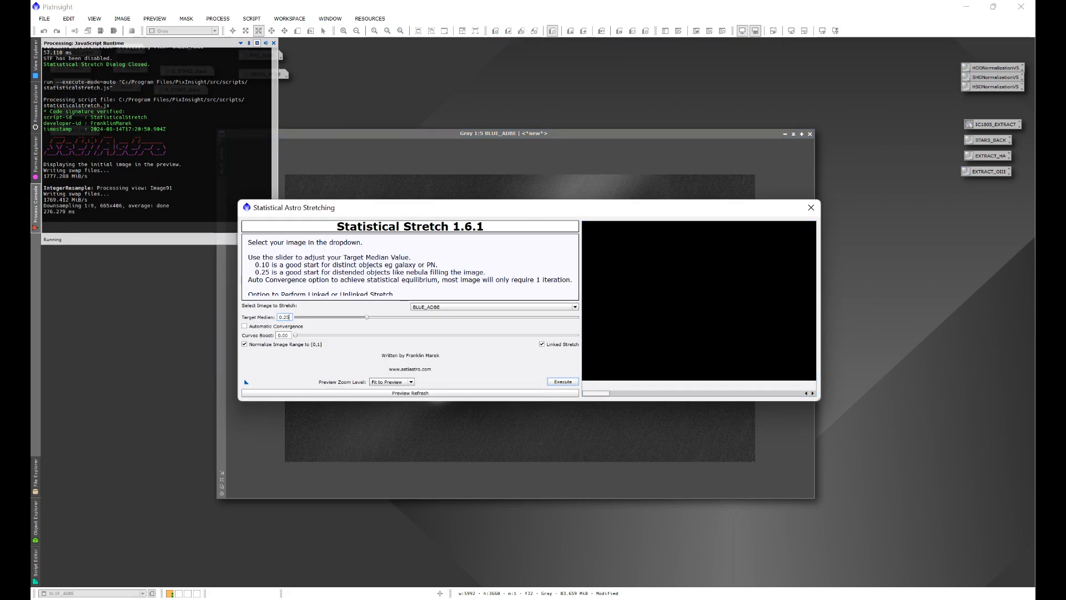
key(Return)
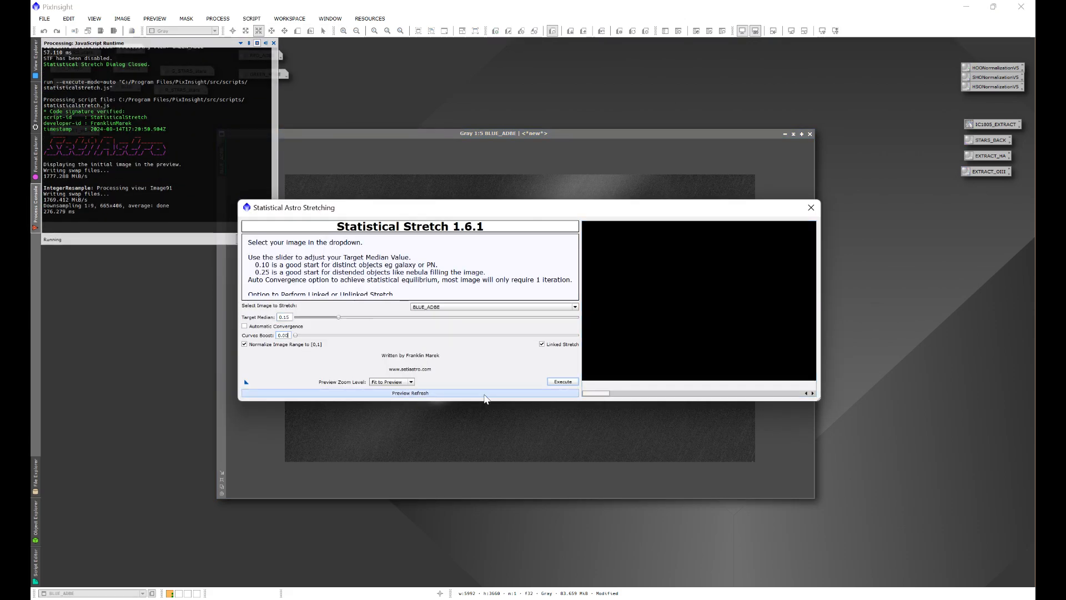
click(563, 381)
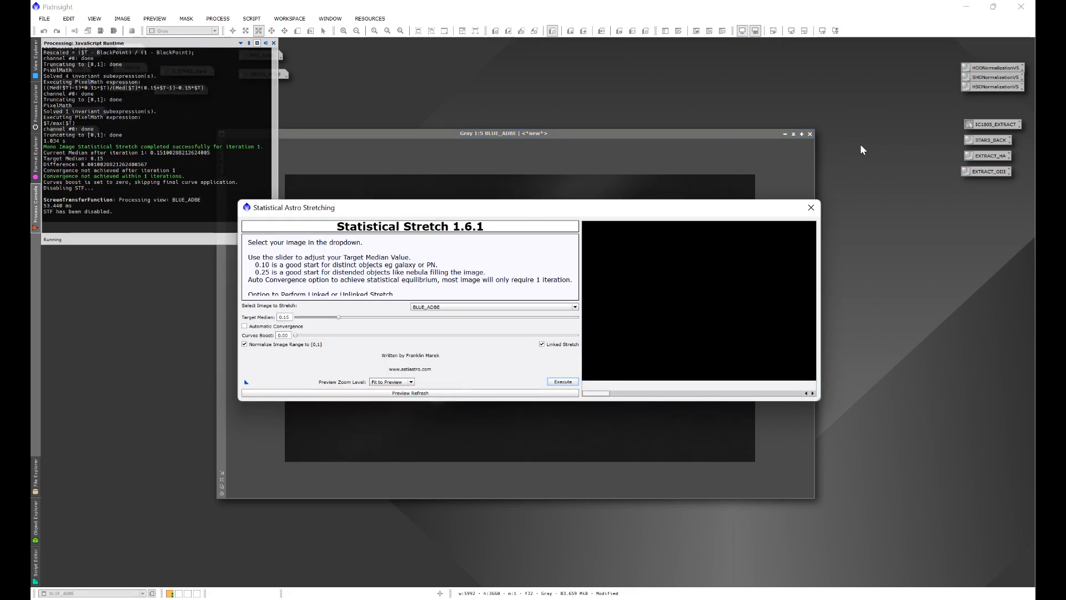
click(811, 208)
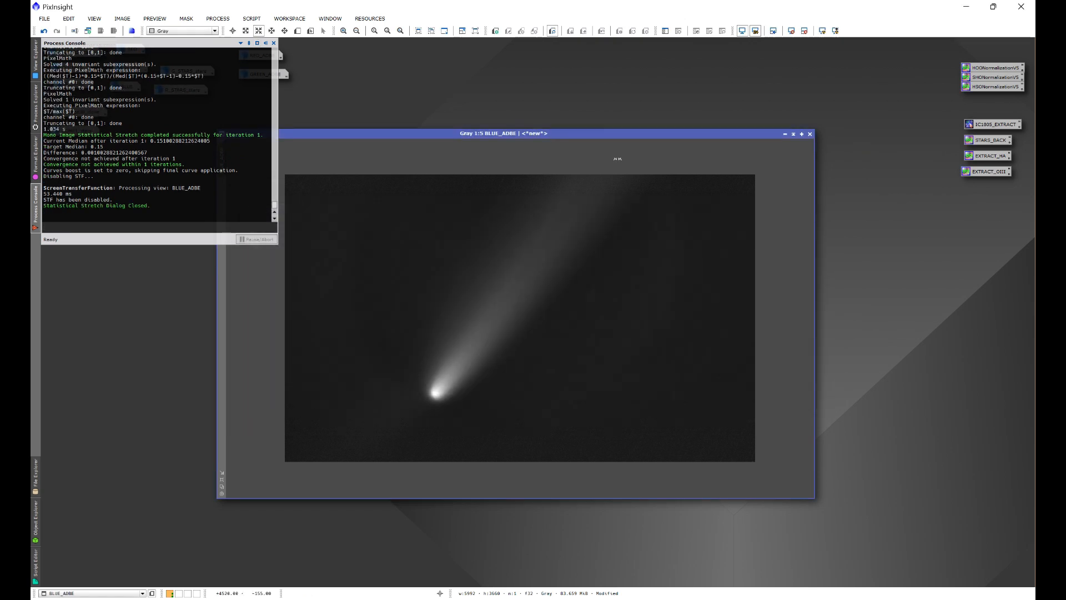
click(274, 43)
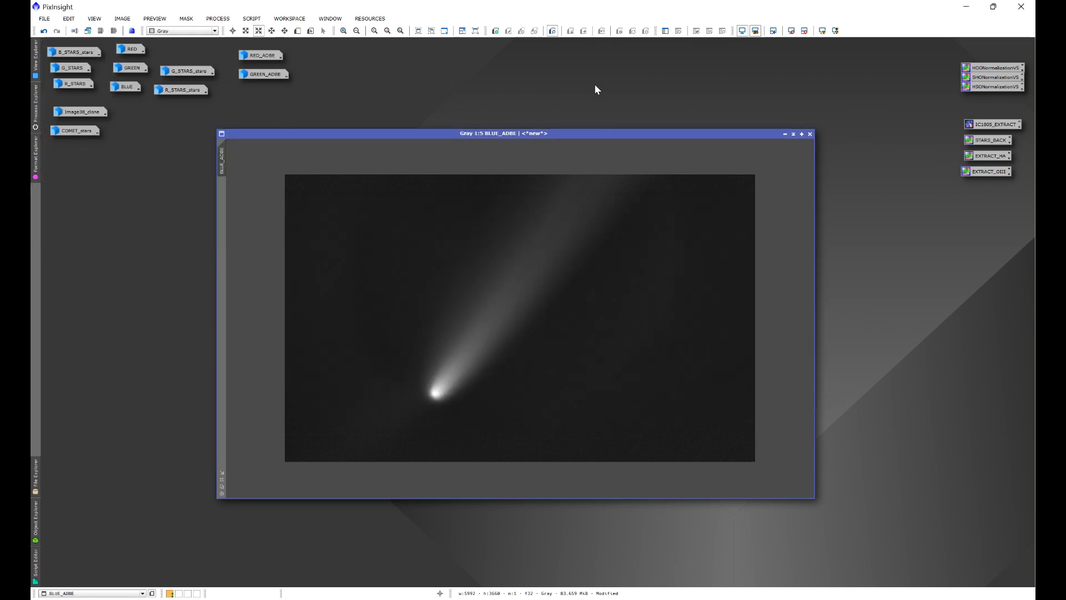
Open the GeneralizedHyperbolicStretch process for BLUE_ADBE and move the image window clear of it.
click(216, 18)
mouse_move(261, 30)
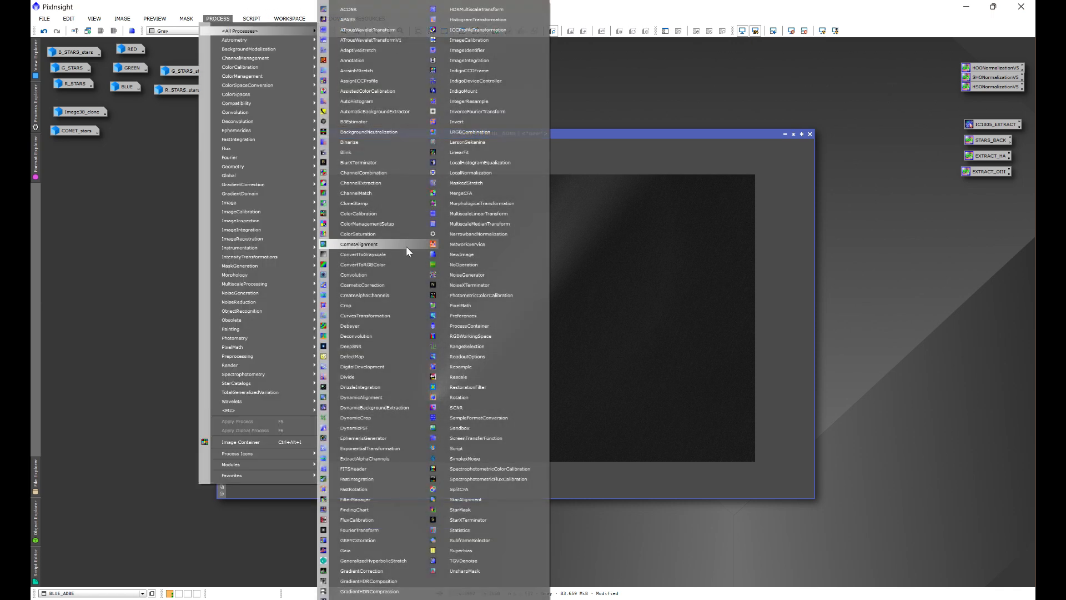
click(392, 562)
drag(654, 134, 547, 134)
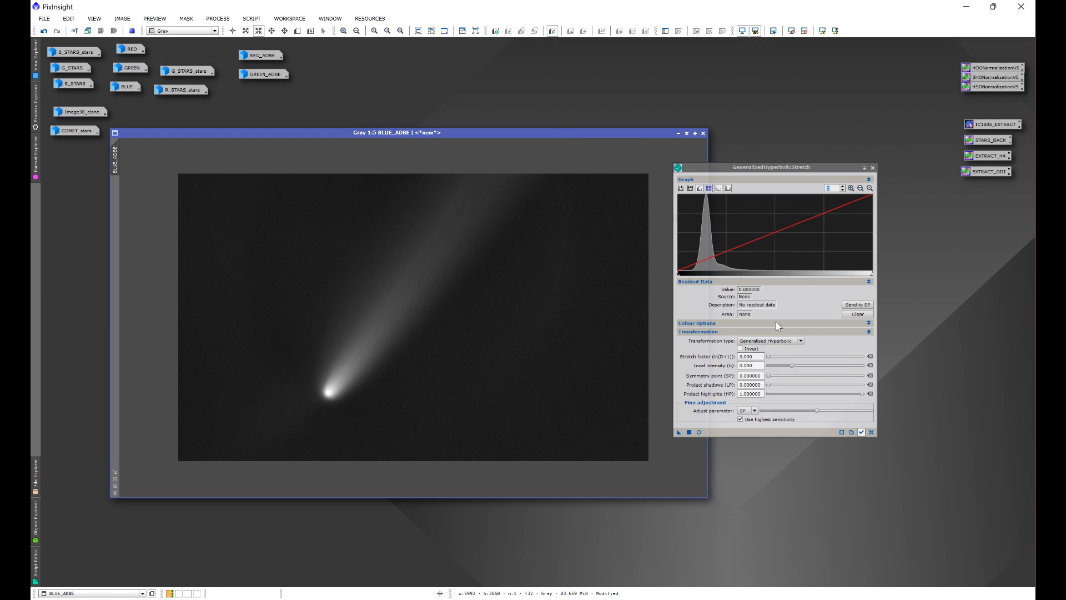
click(416, 251)
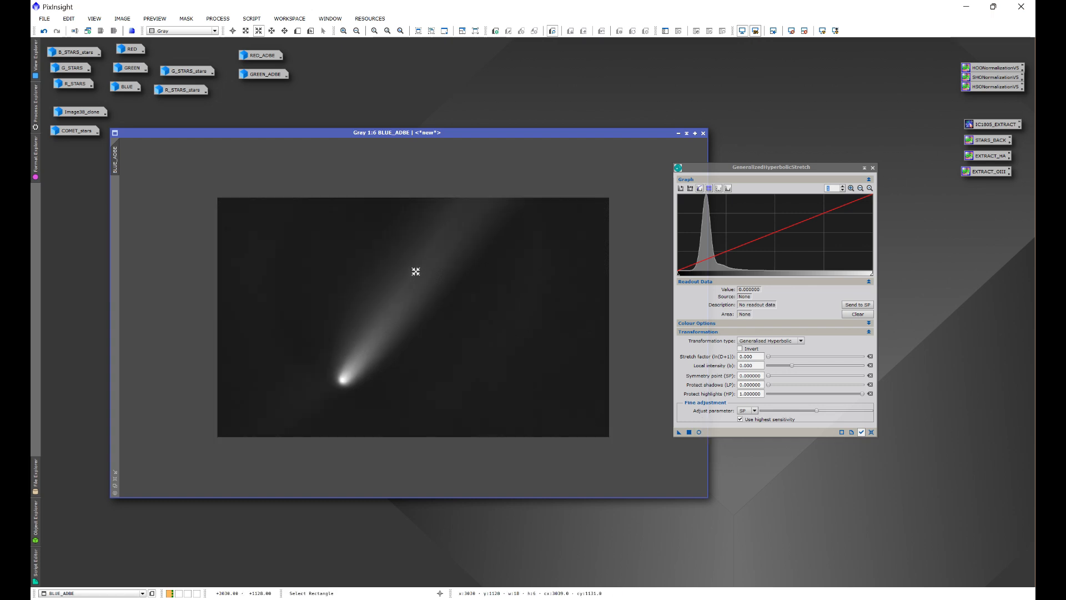
click(416, 271)
scroll(415, 271, up, 2)
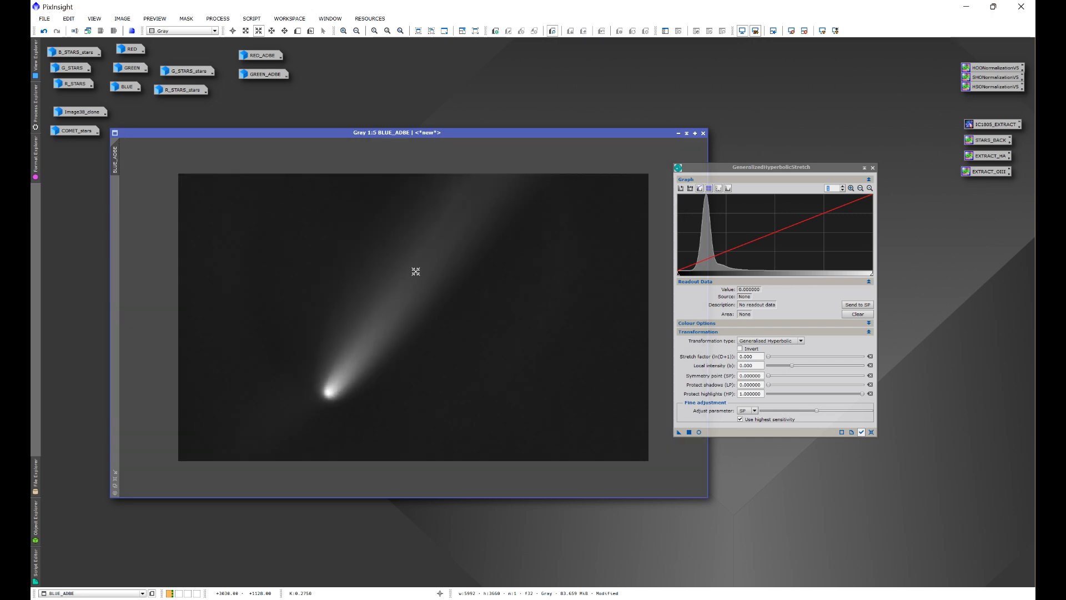
Sample the comet tail's brightness in BLUE_ADBE in readout mode and set the stretch's symmetry point to about 0.264.
click(233, 31)
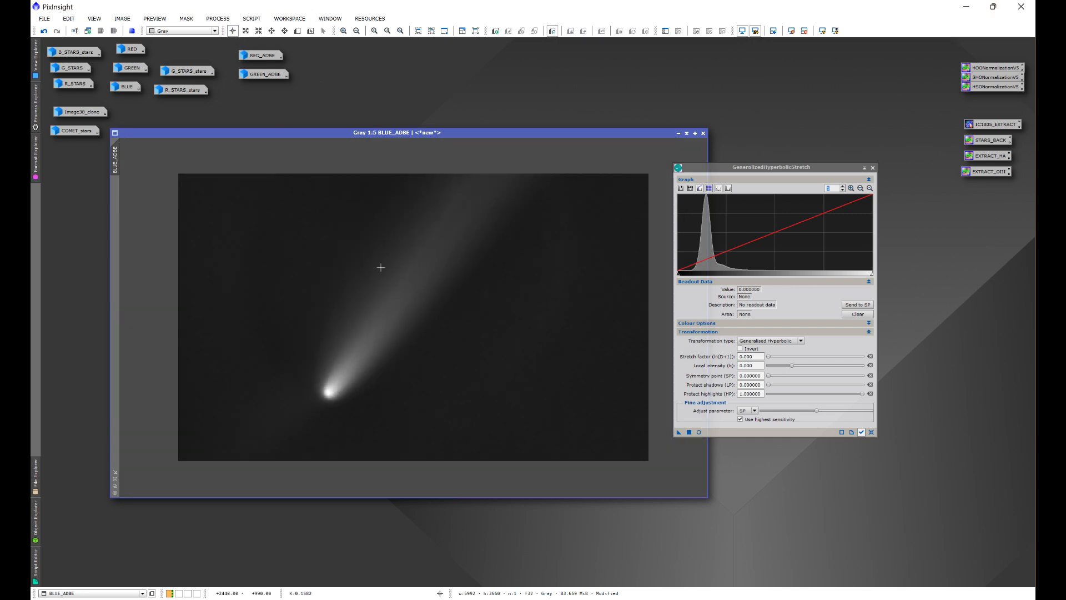
click(415, 263)
mouse_move(415, 264)
mouse_down()
mouse_move(420, 289)
mouse_move(435, 248)
mouse_move(427, 293)
mouse_move(417, 255)
mouse_up()
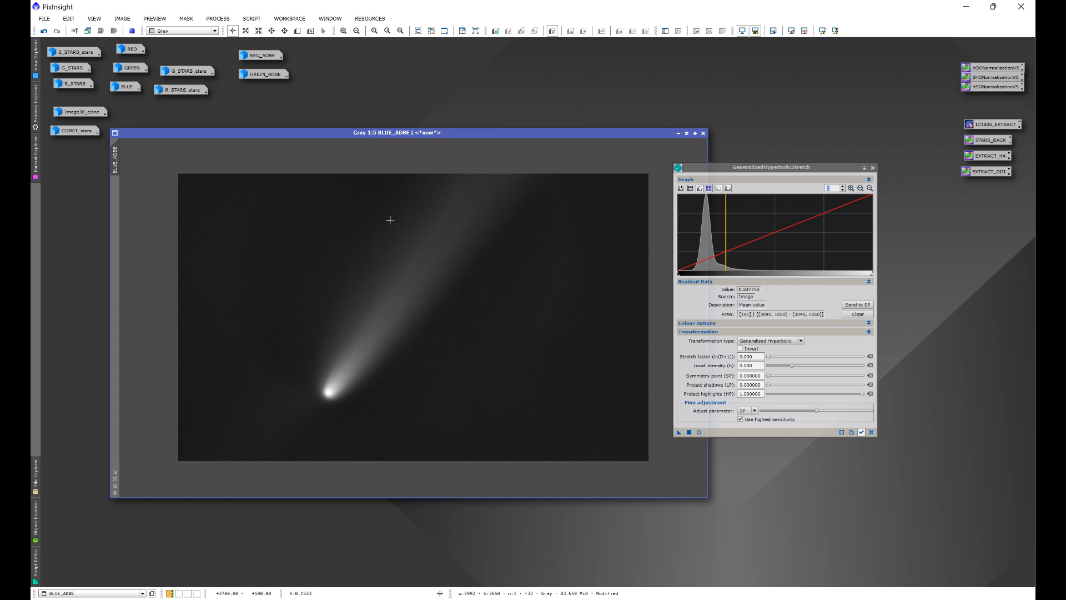
drag(428, 242, 428, 242)
mouse_move(500, 258)
mouse_down()
mouse_move(456, 241)
mouse_move(379, 301)
mouse_move(395, 236)
mouse_move(497, 238)
mouse_move(459, 271)
mouse_move(407, 266)
mouse_move(427, 242)
mouse_up()
drag(679, 274, 730, 278)
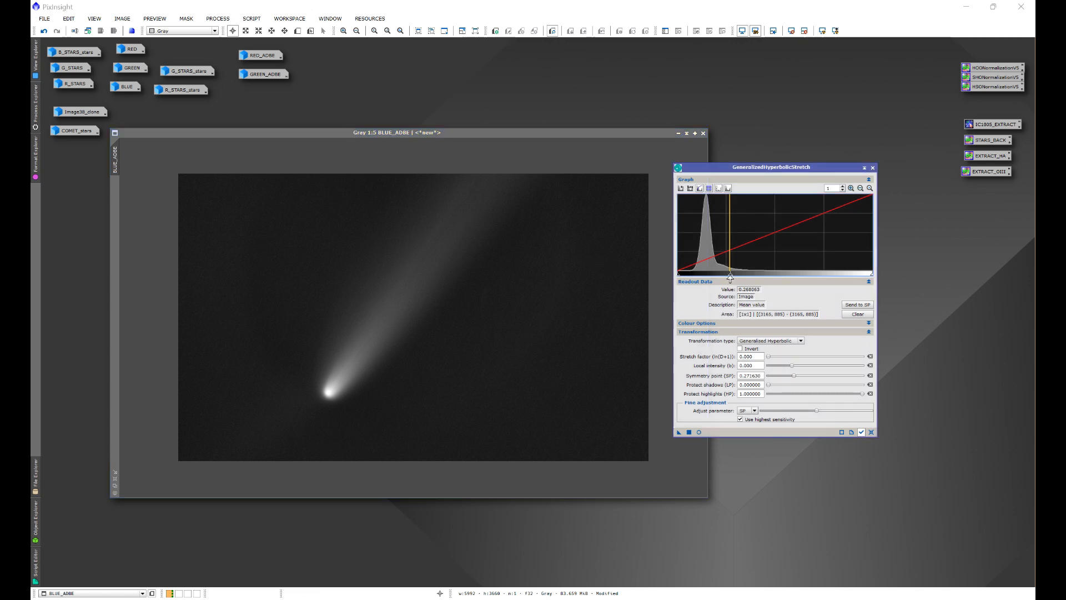
Open the real-time preview and set the stretch factor to 1.18 and the local intensity to about -1.08.
click(699, 432)
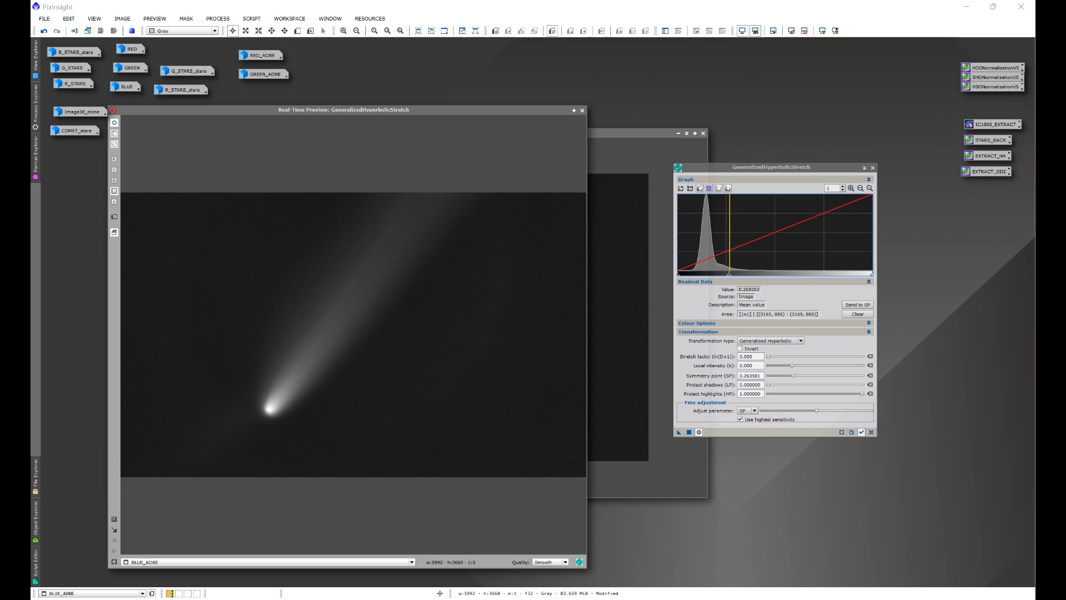
click(769, 356)
drag(770, 357, 787, 368)
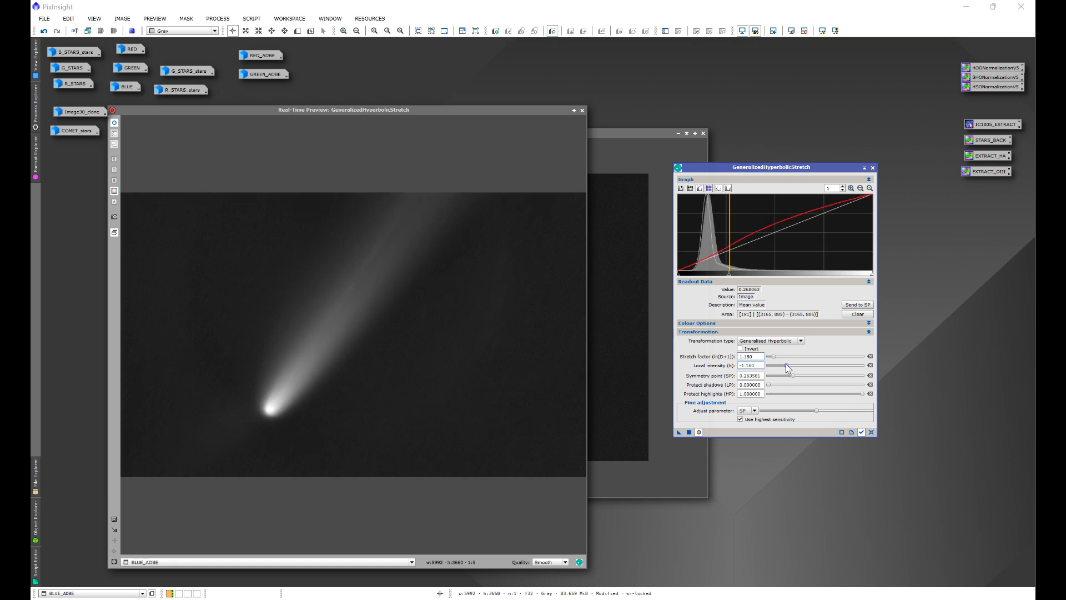
Compare BLUE_ADBE with and without the stretch by toggling the real-time preview.
click(698, 431)
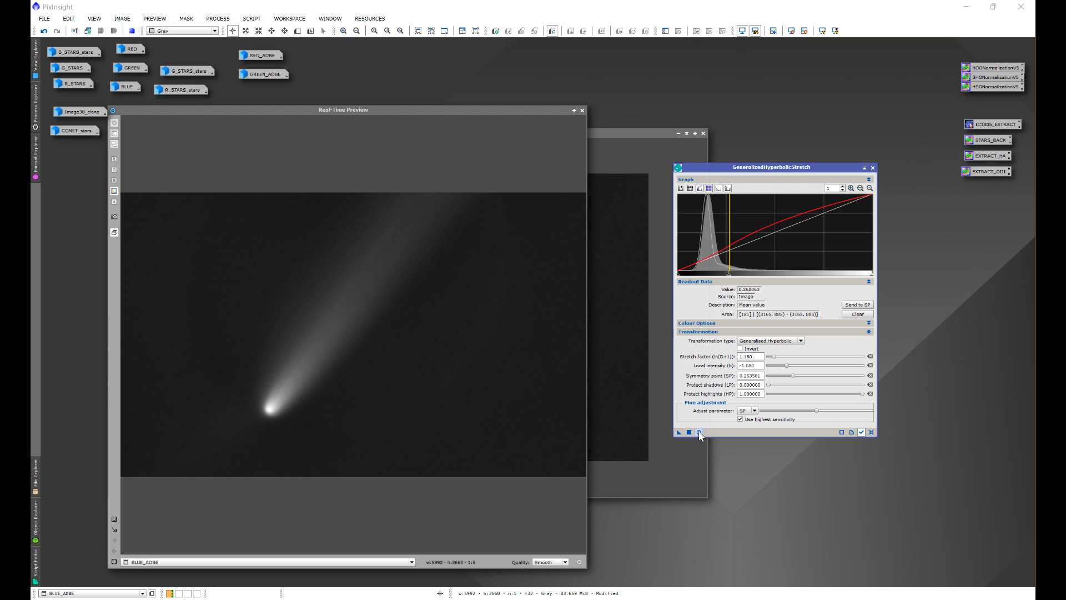
click(698, 431)
click(698, 432)
click(699, 431)
click(698, 431)
click(699, 431)
click(698, 432)
click(699, 431)
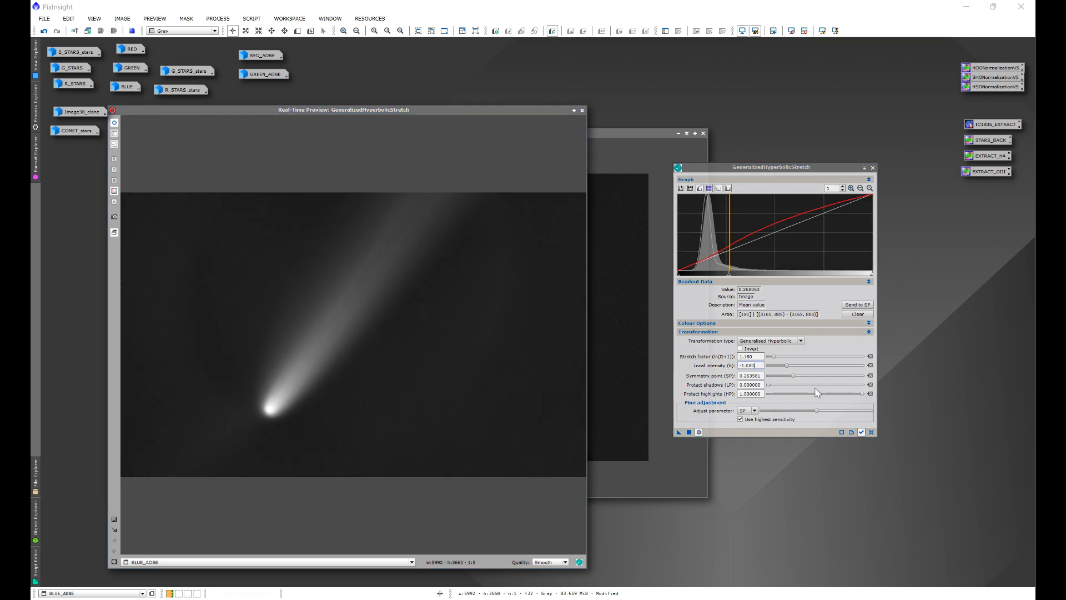
Set highlight protection to 0.46, compare the preview with the original, and apply the stretch to BLUE_ADBE.
drag(862, 394, 811, 394)
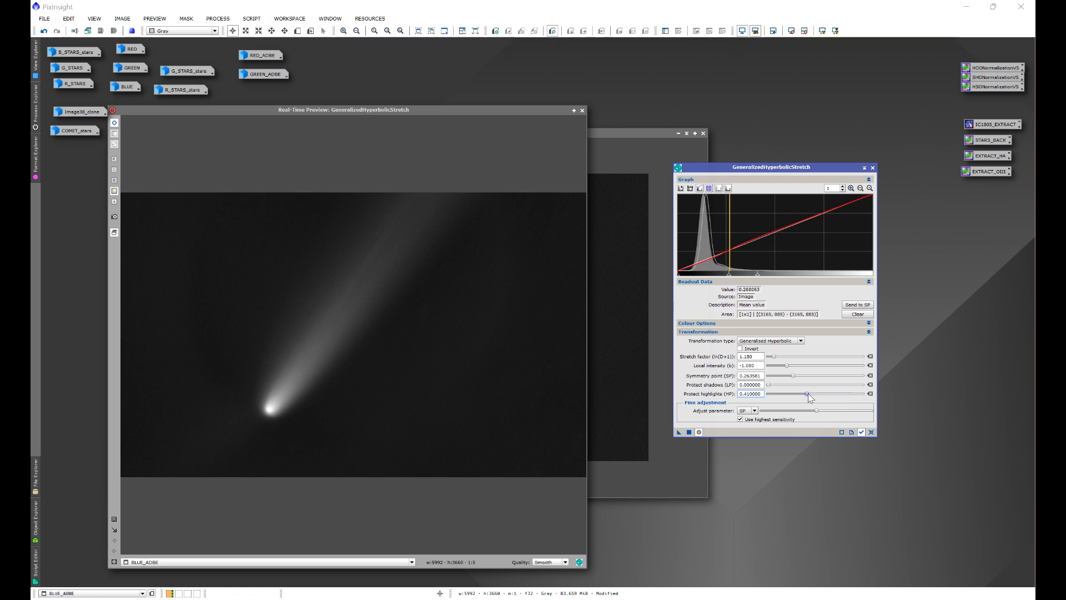
click(700, 432)
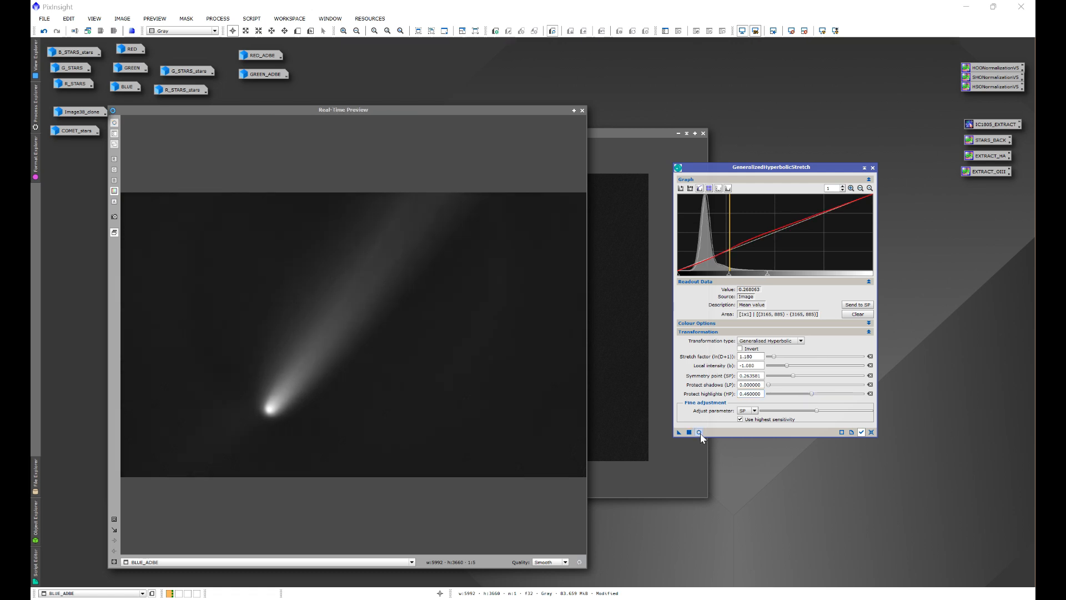
click(699, 432)
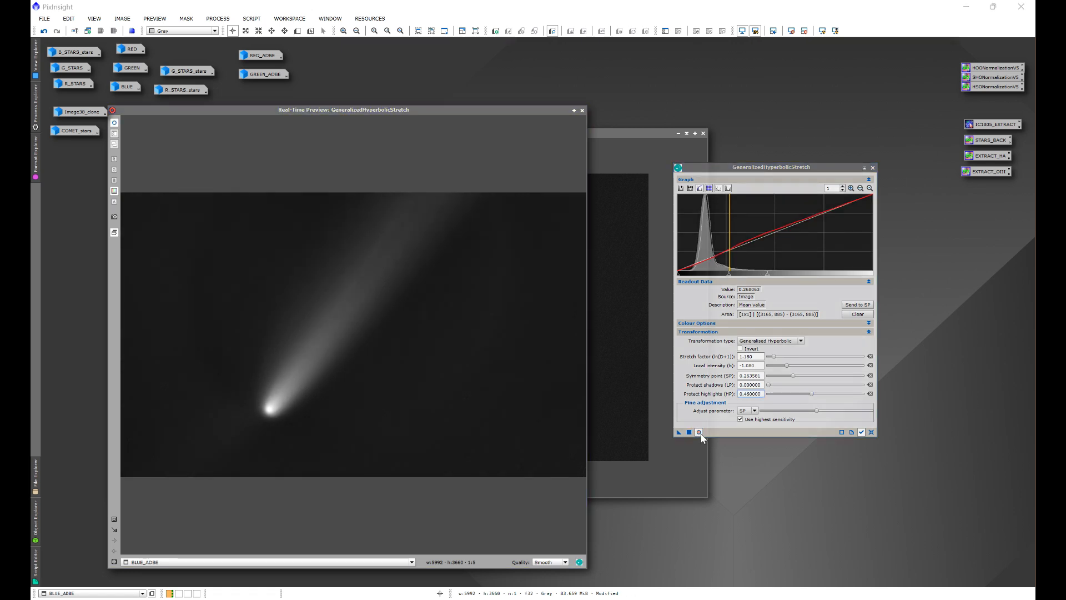
click(699, 432)
click(699, 433)
click(688, 432)
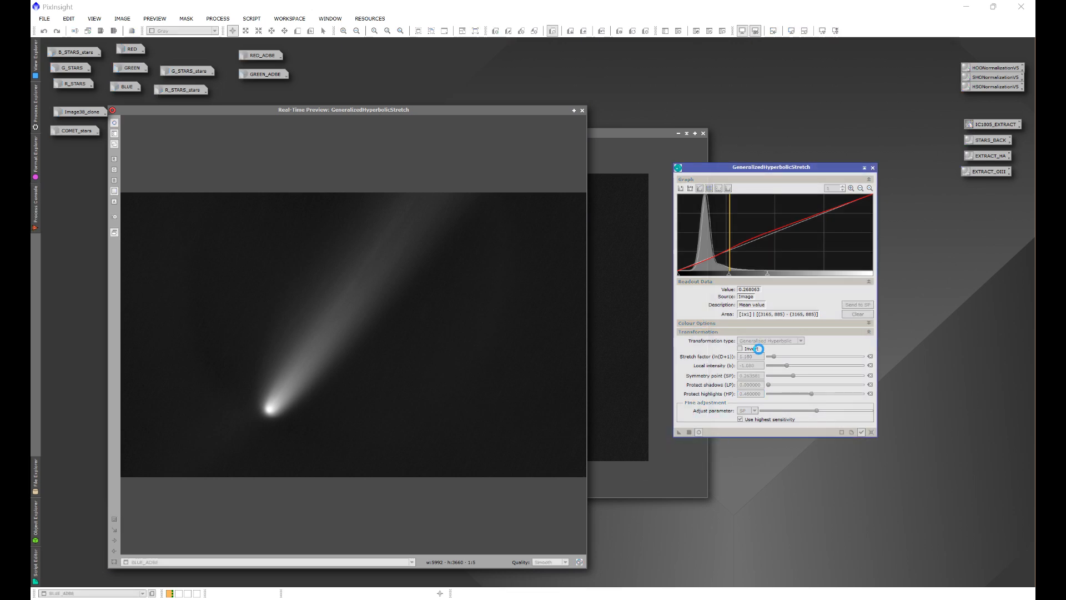
Apply a Linear transformation with a black point of 0.03 to BLUE_ADBE, reset the process and minimize the image.
click(787, 345)
click(783, 375)
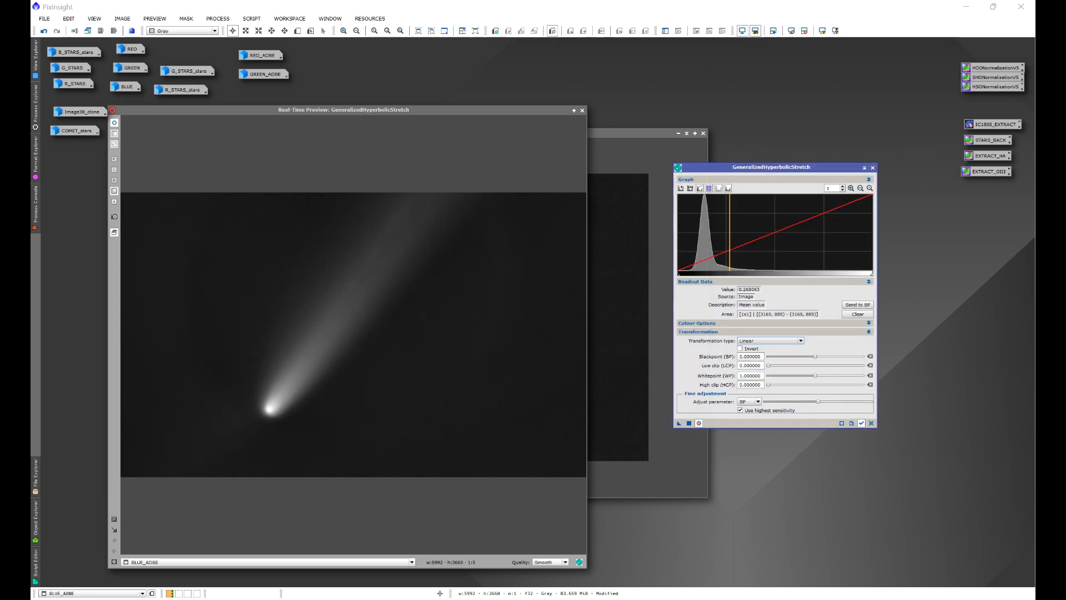
drag(816, 361, 819, 362)
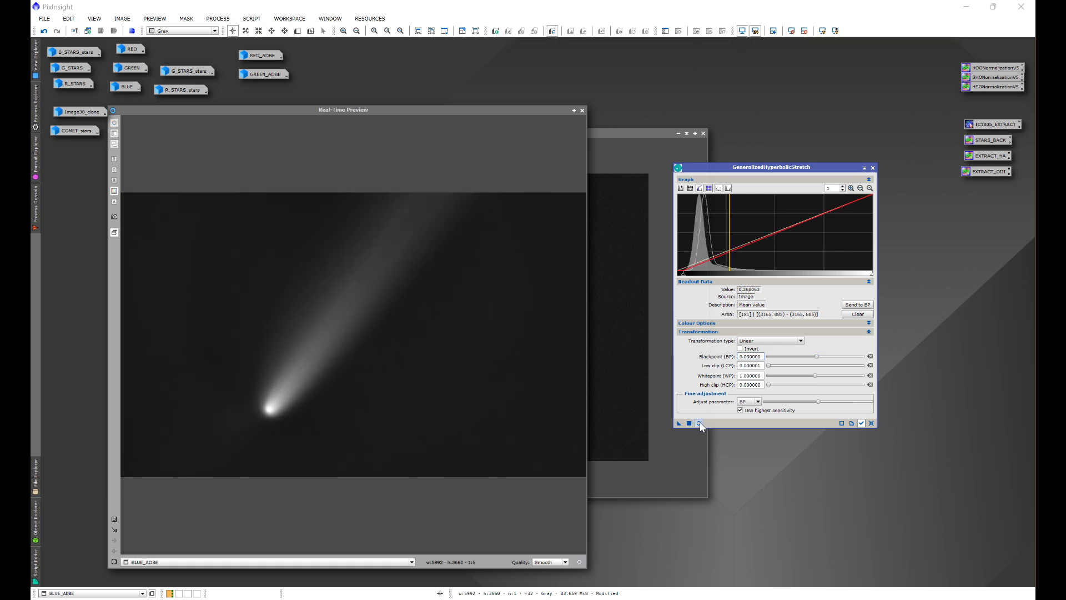
click(700, 424)
click(699, 423)
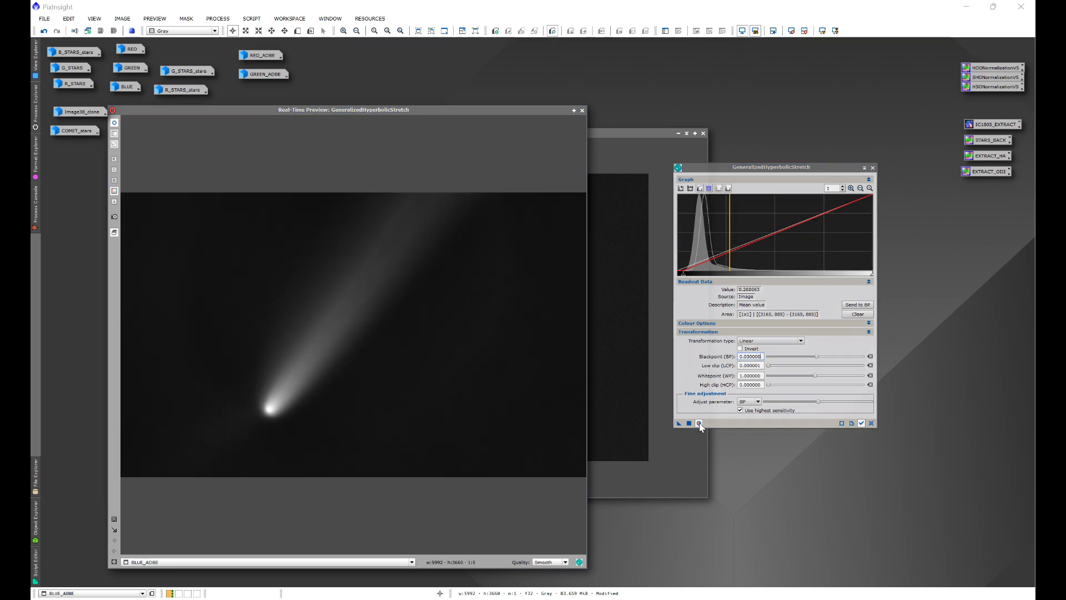
click(871, 423)
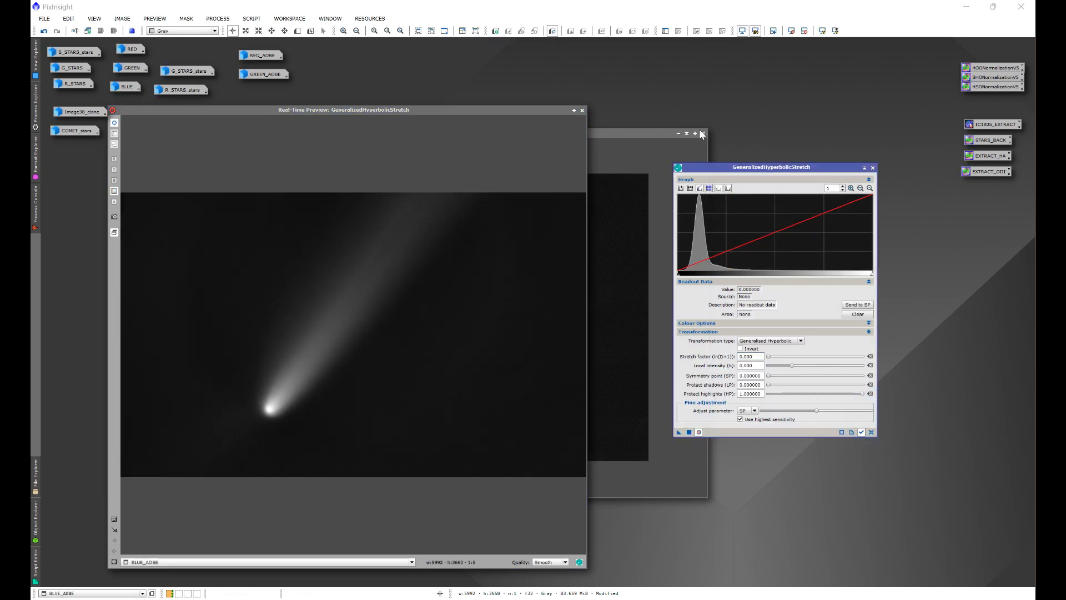
click(873, 169)
click(678, 134)
Open GREEN_ADBE, stretch it with a symmetry point of about 0.30 sampled from the comet tail, then reset the process and minimize the image.
double_click(263, 74)
click(699, 432)
click(368, 260)
click(858, 305)
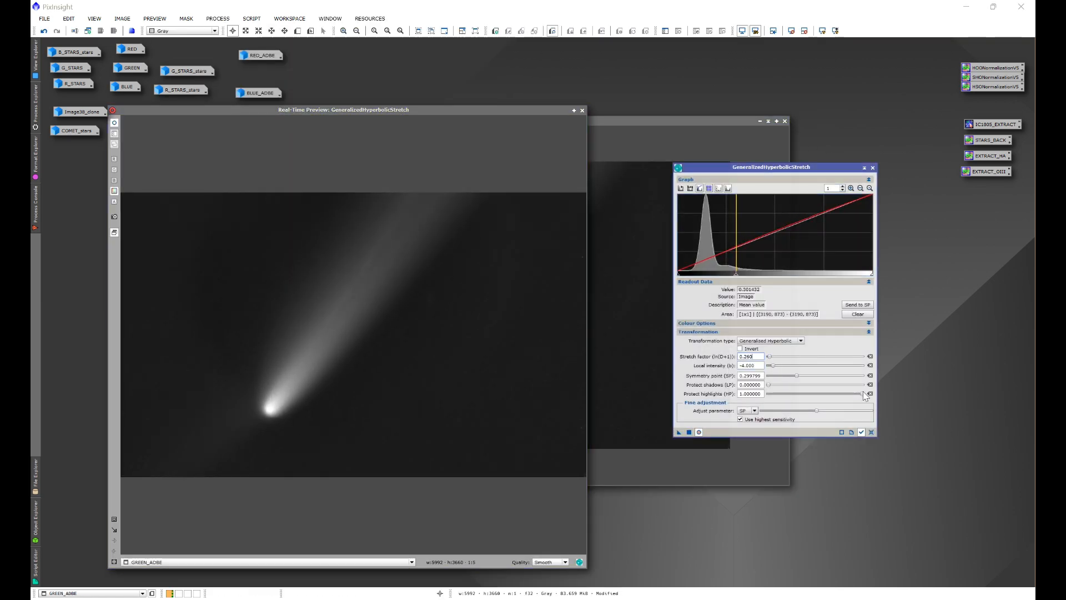
click(871, 432)
click(699, 432)
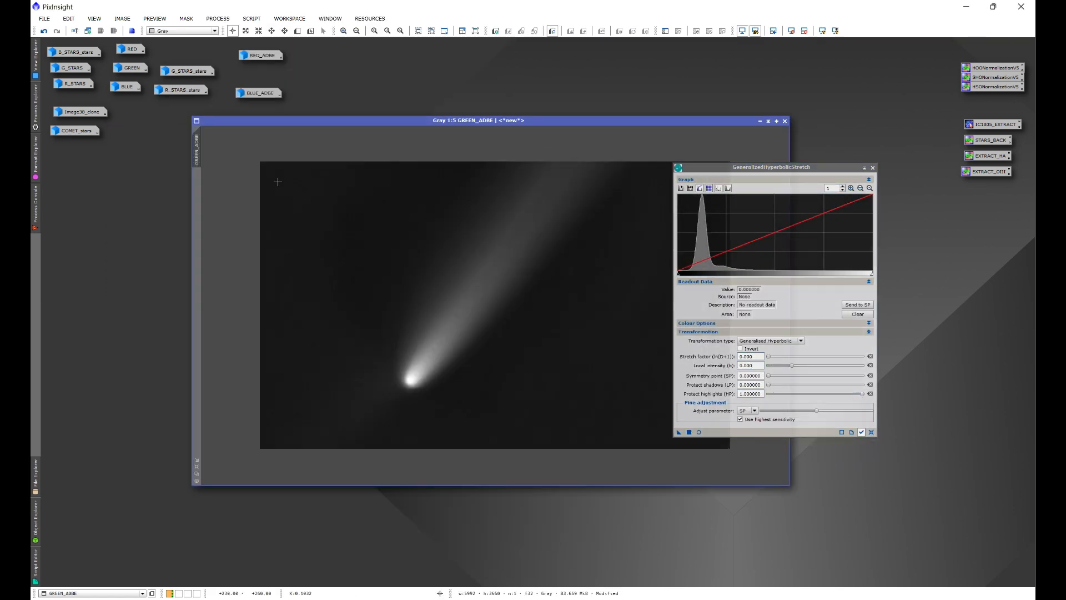
click(699, 432)
click(699, 432)
click(760, 121)
Open RED_ADBE and stretch it with symmetry point about 0.37, stretch factor 0.92, local intensity about -0.9 and highlight protection 0.51.
double_click(261, 55)
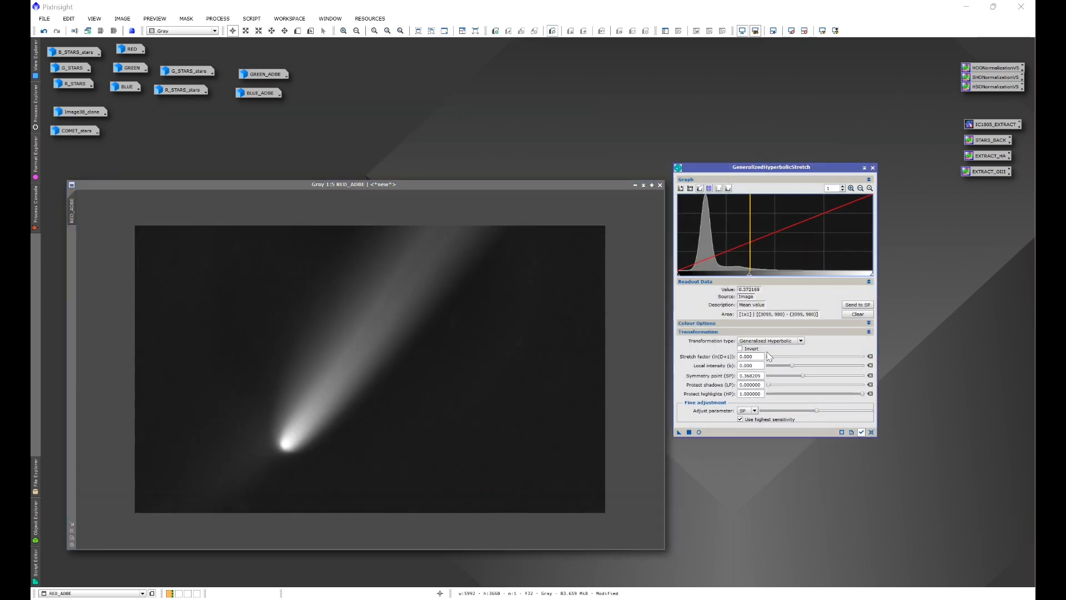
click(699, 432)
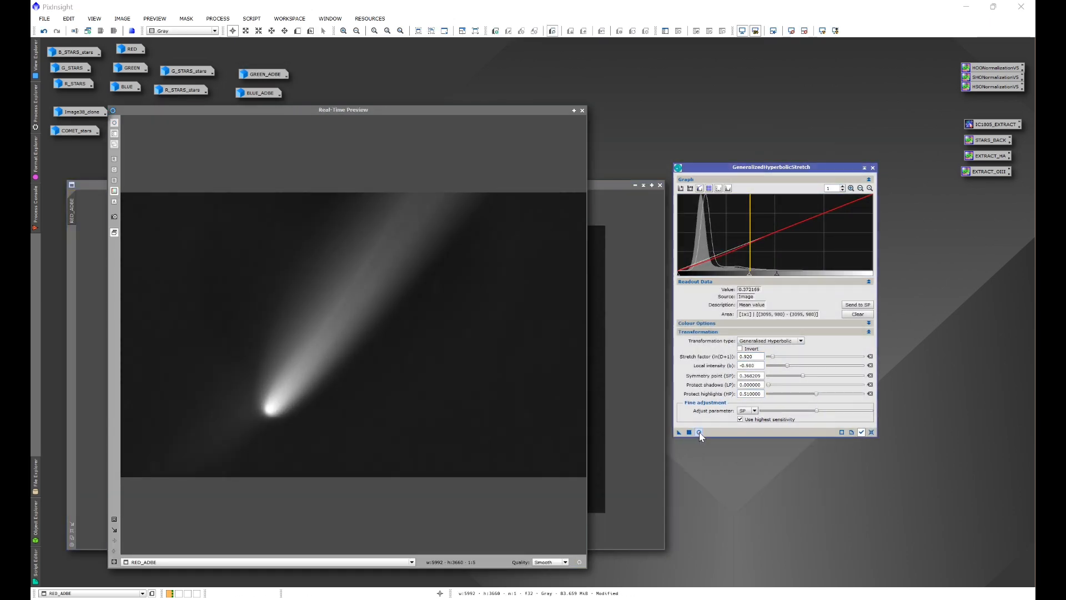
click(158, 250)
Adjust RED_ADBE's black point with a Linear transformation, then reset the process and close the real-time preview.
click(771, 340)
click(814, 356)
click(871, 423)
click(699, 423)
Read the background brightness near the upper-left corner of RED_ADBE and BLUE_ADBE, then minimize BLUE_ADBE.
click(151, 244)
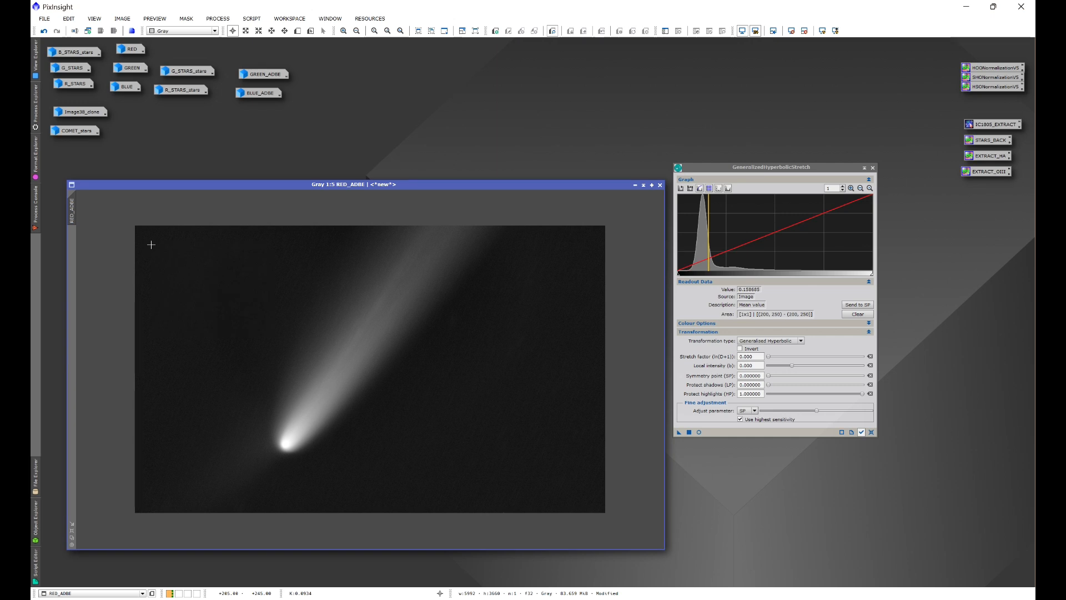
click(149, 244)
drag(148, 244, 148, 240)
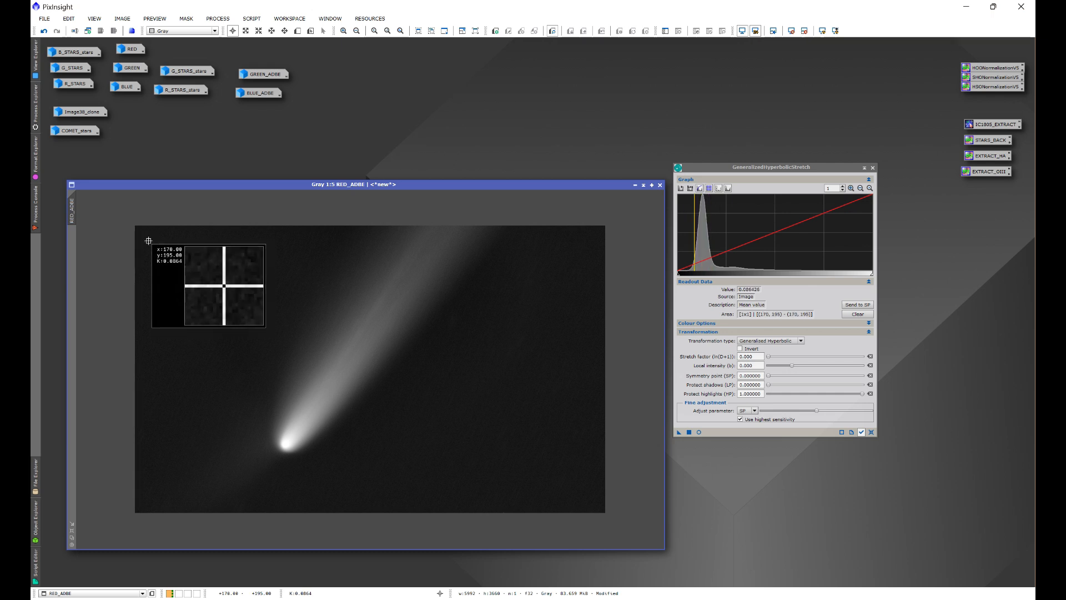
double_click(260, 93)
click(196, 193)
drag(196, 193, 192, 196)
click(686, 134)
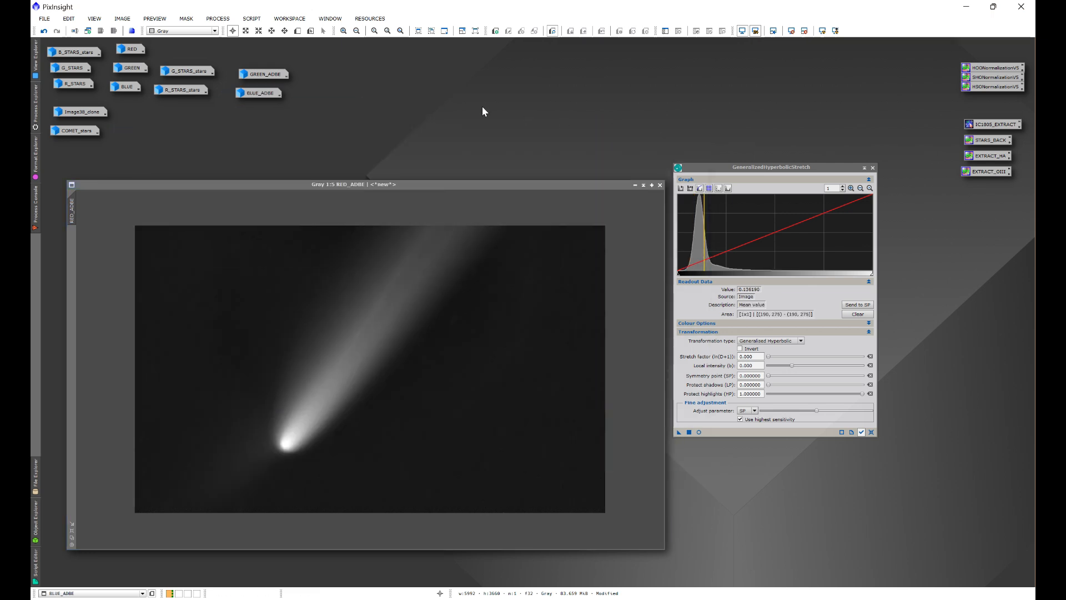
Read the background brightness near the upper-left corner of GREEN_ADBE, minimize it, and compare with the same area in RED_ADBE.
double_click(268, 76)
drag(287, 191, 277, 181)
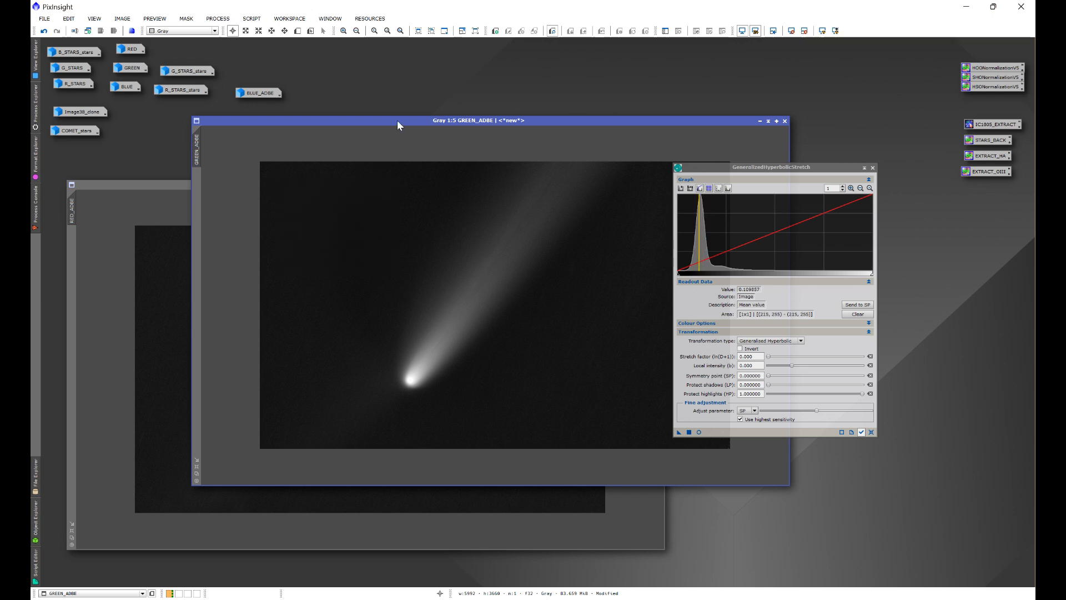
drag(526, 122, 444, 133)
click(677, 132)
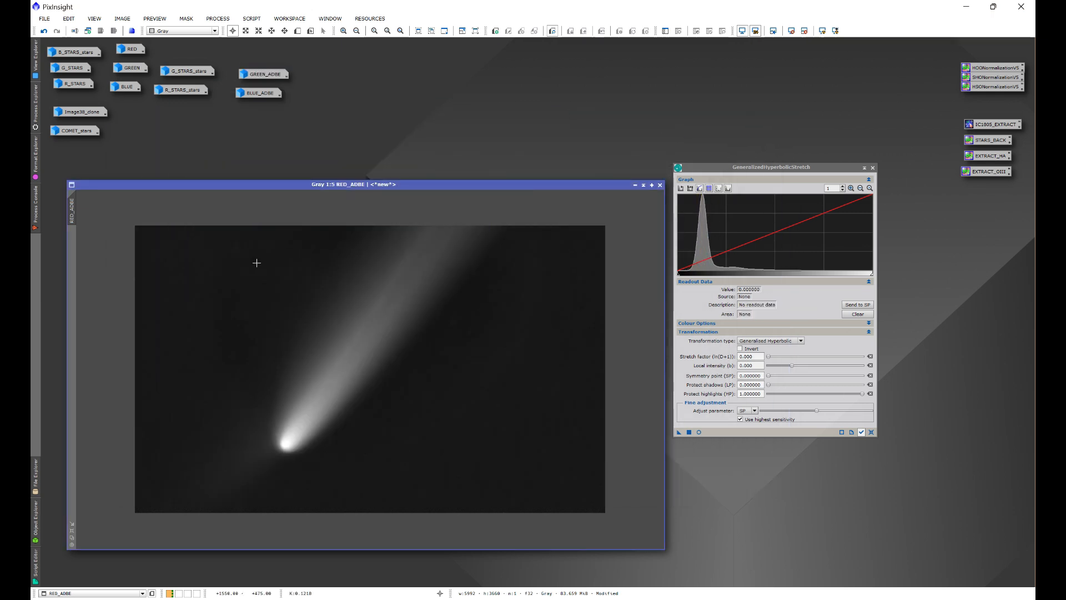
drag(150, 246, 150, 245)
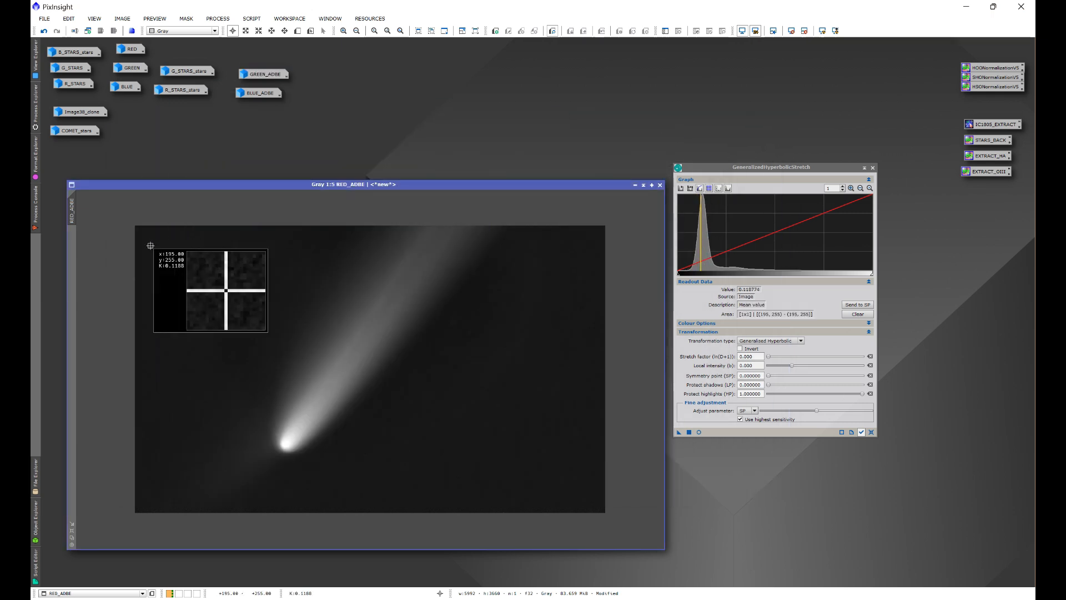
drag(150, 245, 150, 245)
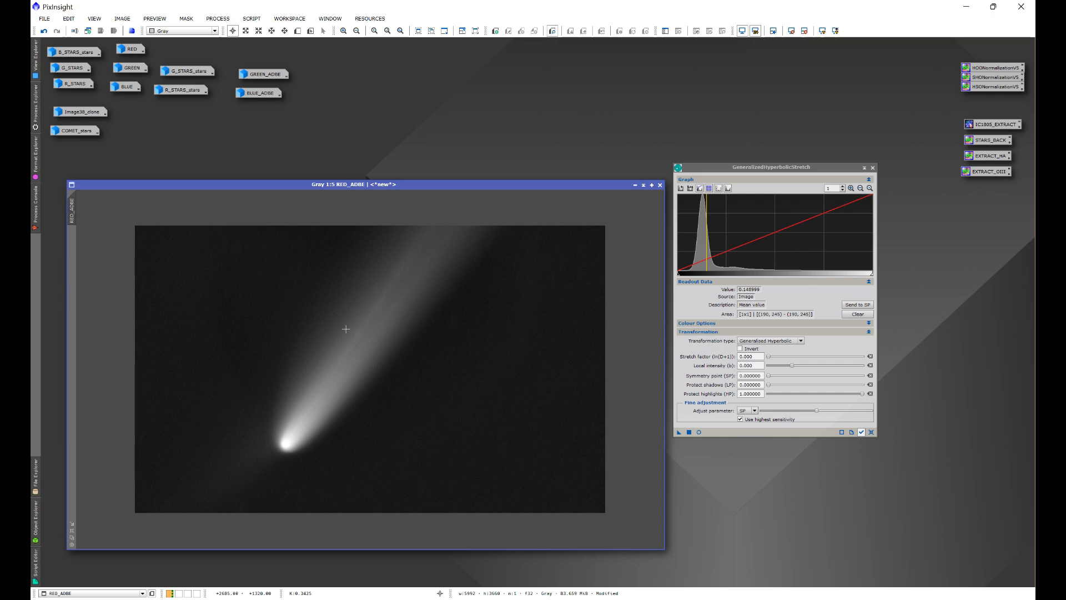
Darken RED_ADBE with a Linear transformation at a black point of 0.01, then close the process and its preview.
click(699, 432)
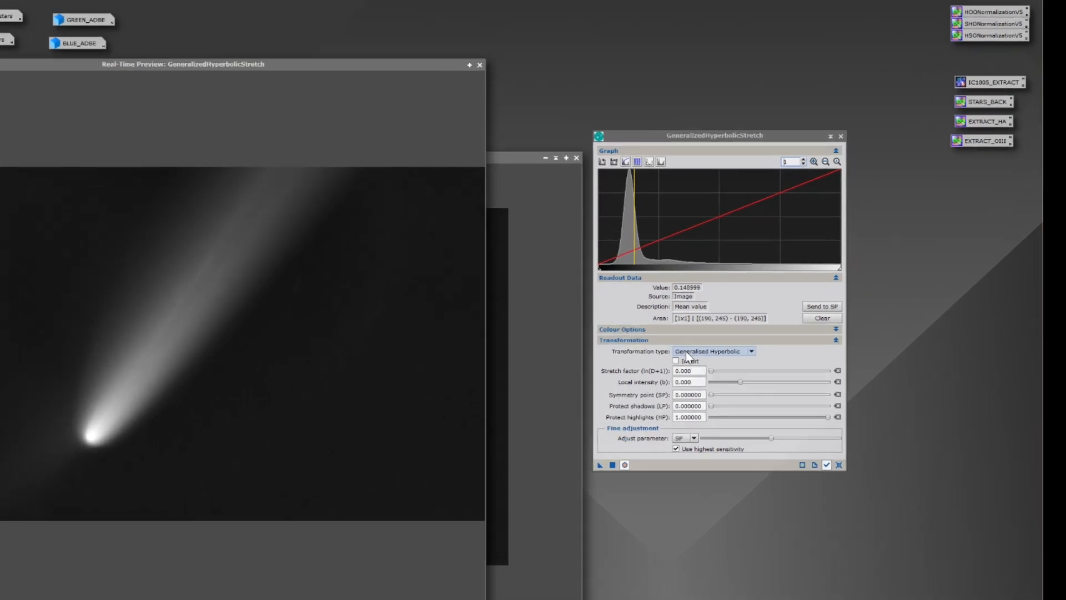
click(748, 341)
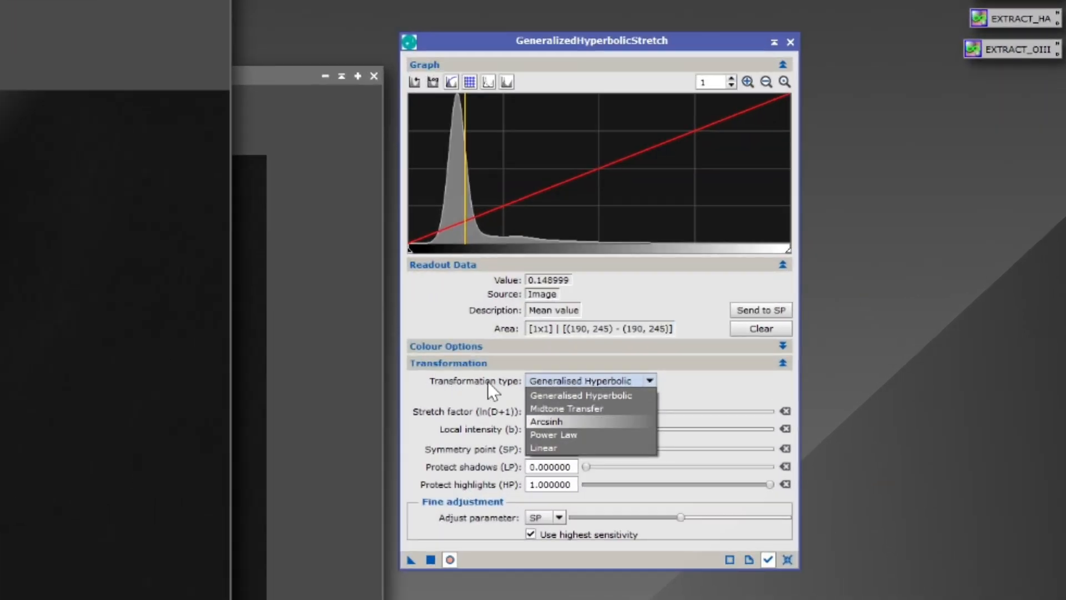
key(Down)
key(Down)
key(Return)
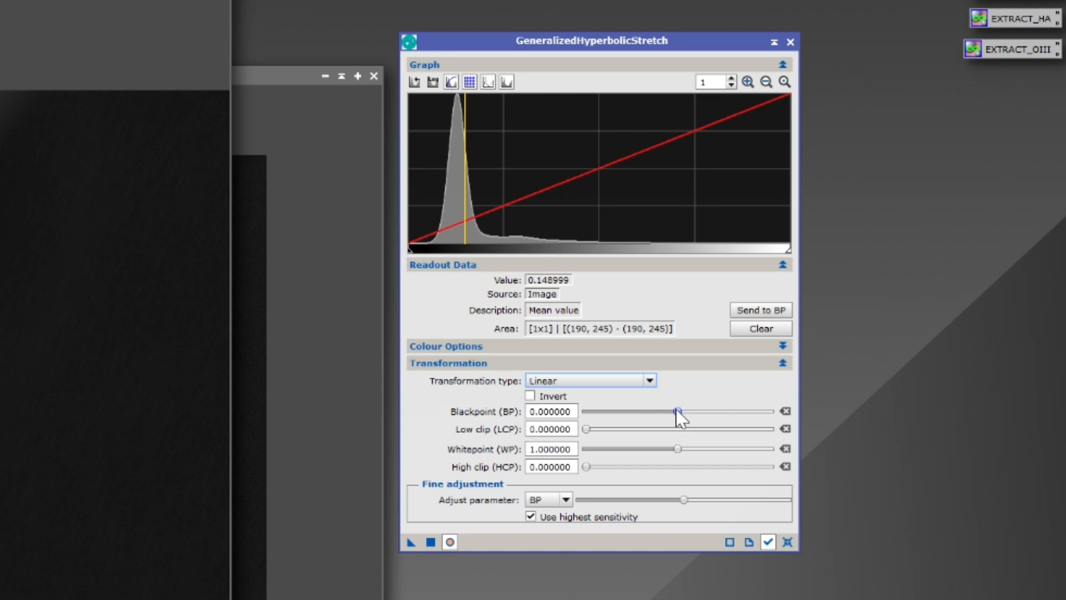
mouse_move(676, 410)
mouse_down()
mouse_move(664, 414)
mouse_move(678, 414)
mouse_up()
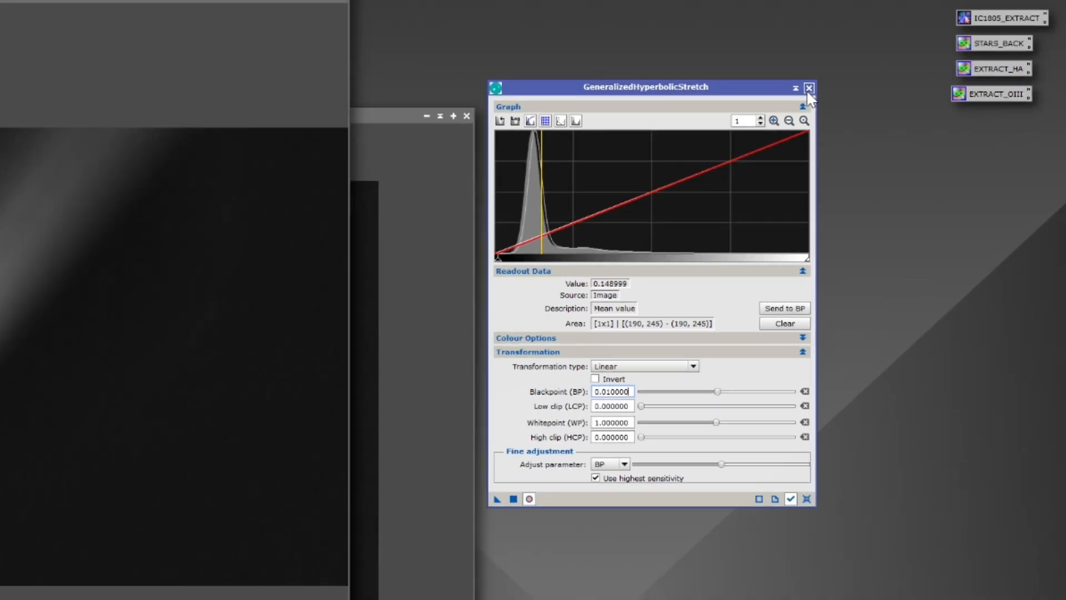
click(790, 43)
click(582, 110)
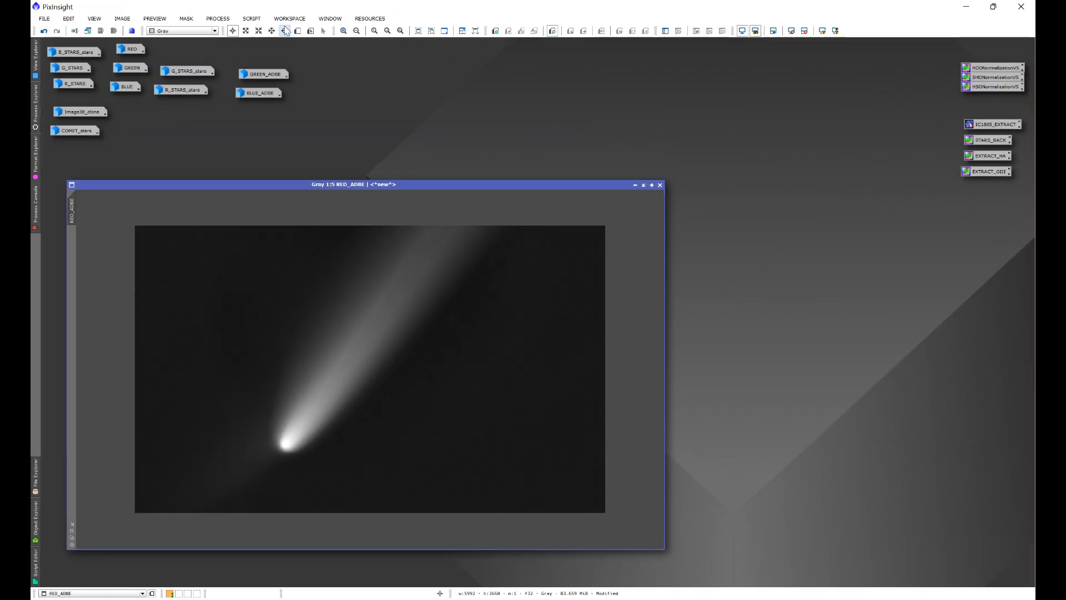
click(218, 19)
mouse_move(224, 29)
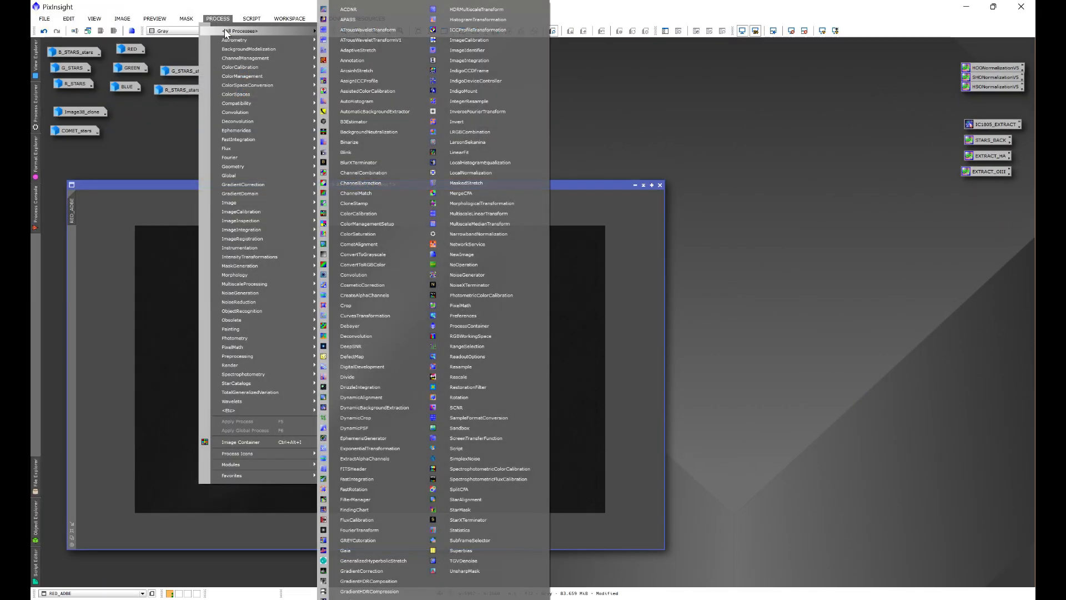
click(465, 11)
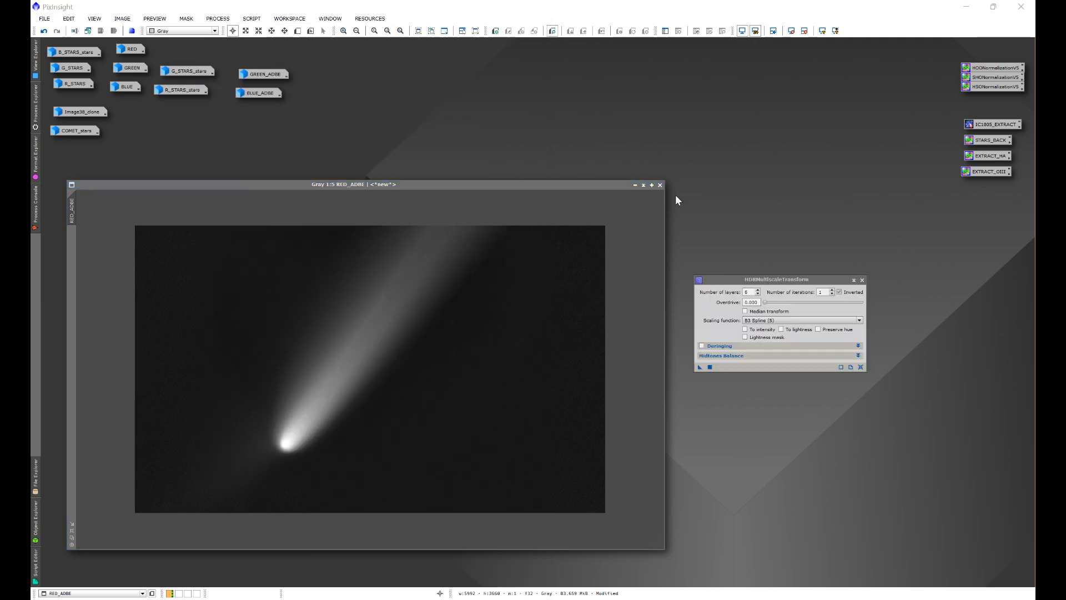
click(860, 280)
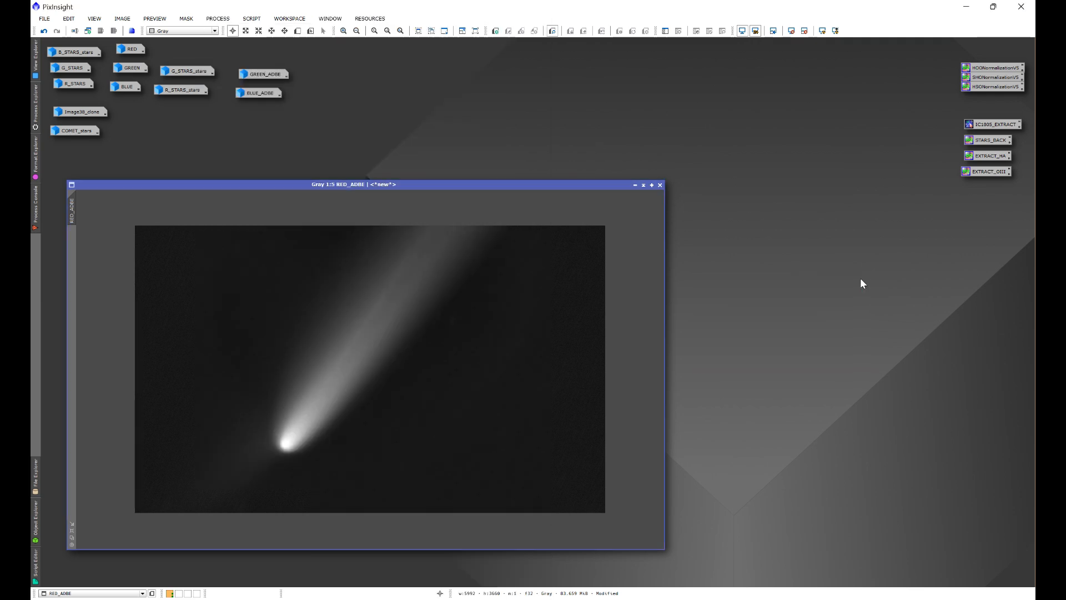
Check RED_ADBE's histogram and shadow clipping point in HistogramTransformation with a real-time preview, then close the process.
click(217, 18)
mouse_move(237, 32)
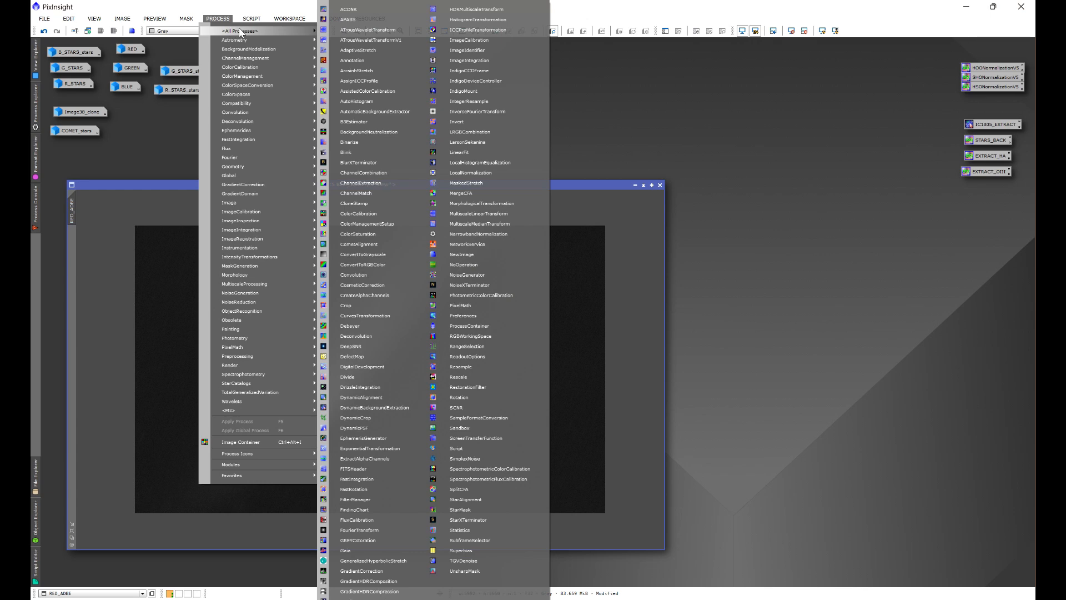
click(477, 19)
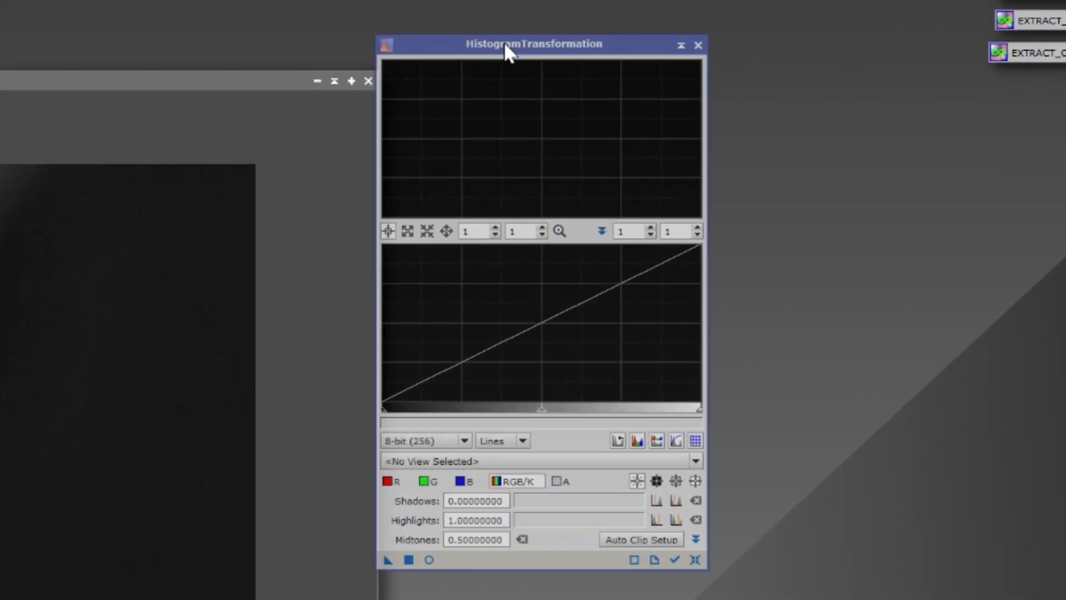
drag(636, 132, 649, 137)
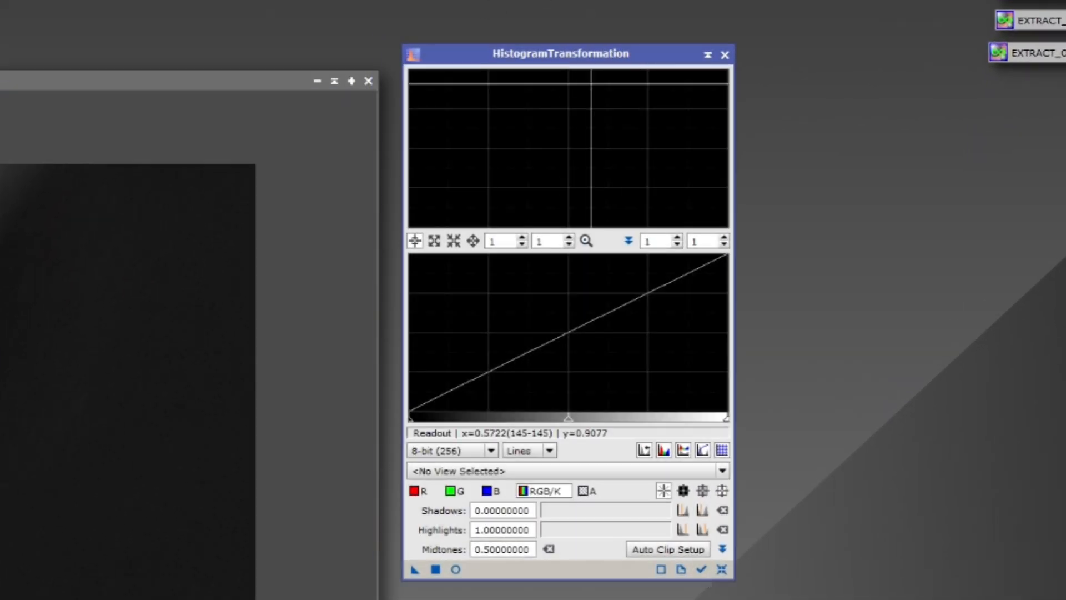
click(459, 472)
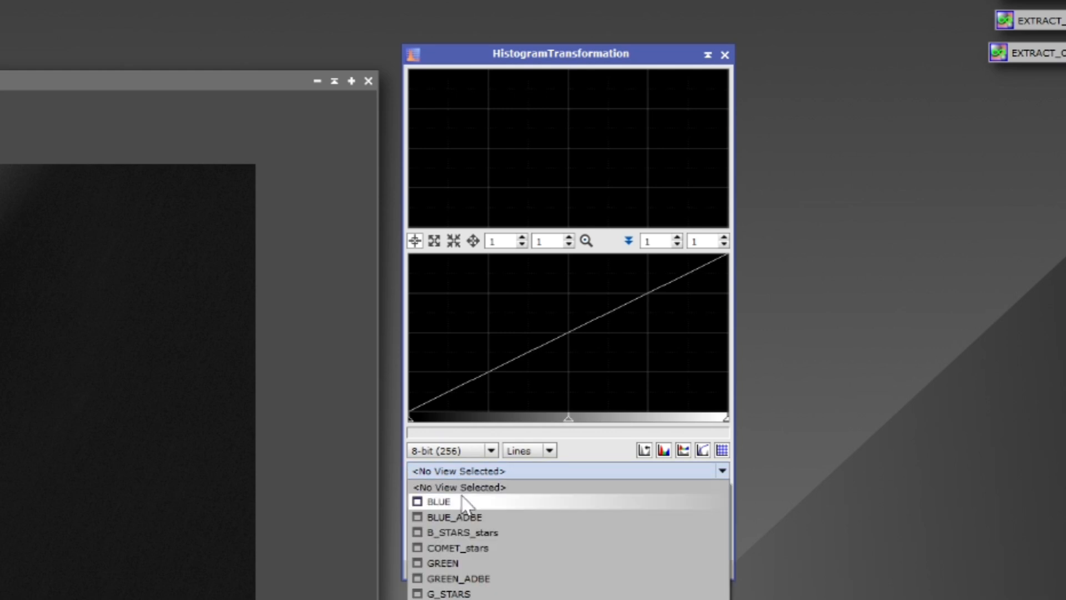
click(455, 597)
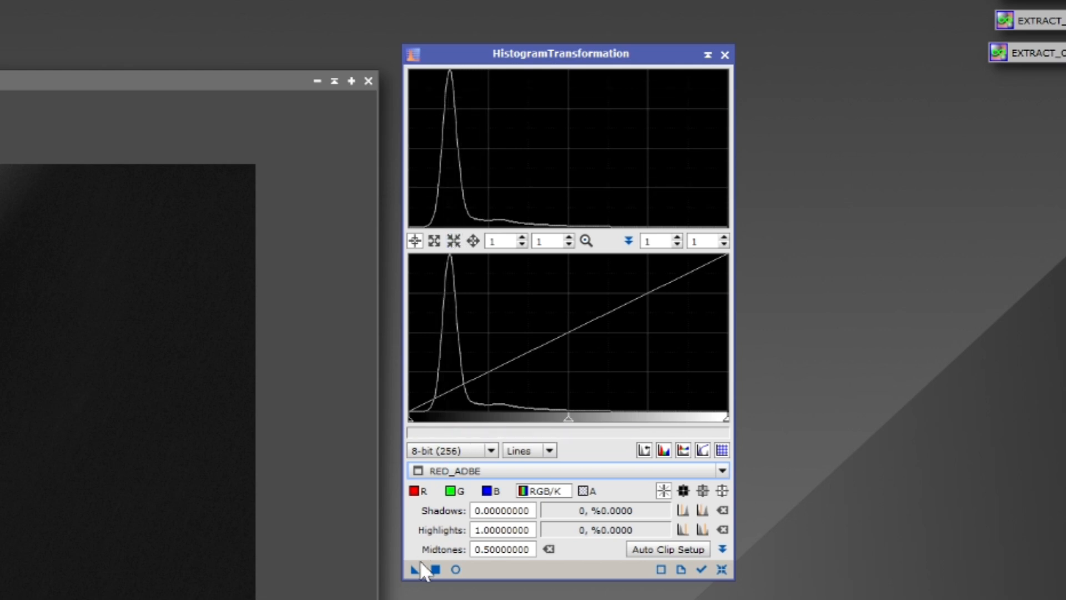
click(455, 569)
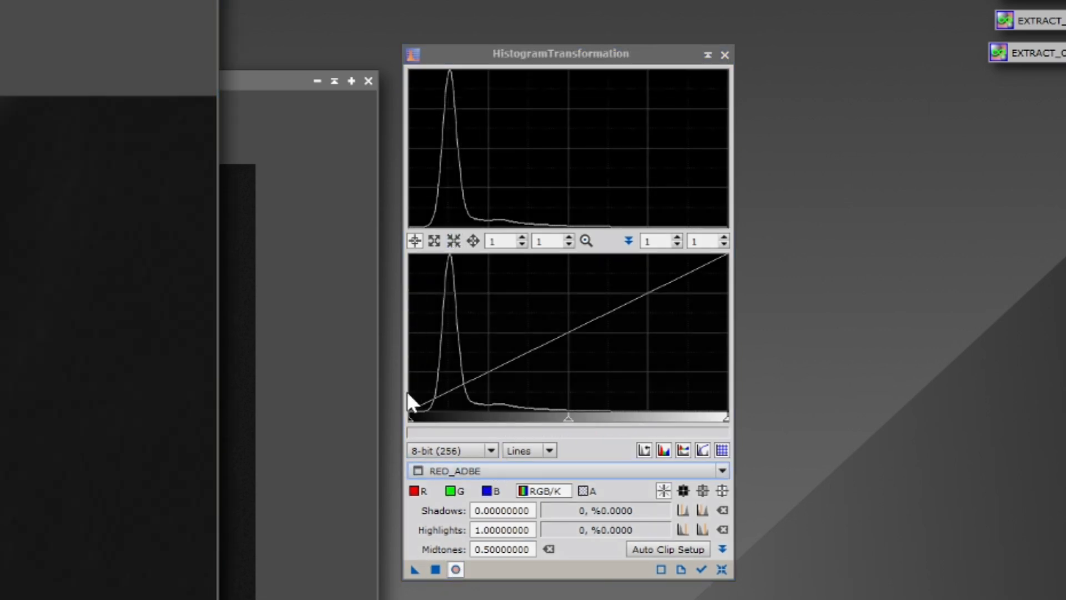
mouse_move(410, 426)
mouse_down()
mouse_move(431, 425)
mouse_move(400, 425)
mouse_up()
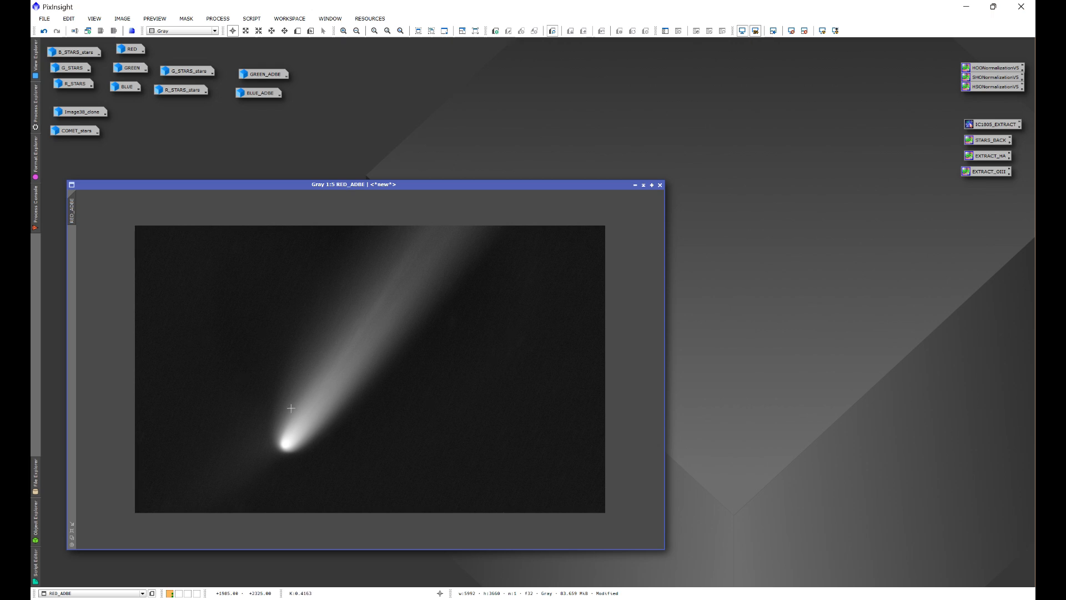
Examine the grain in RED_ADBE's comet tail and dark background at full 1:1 magnification.
scroll(311, 297, up, 4)
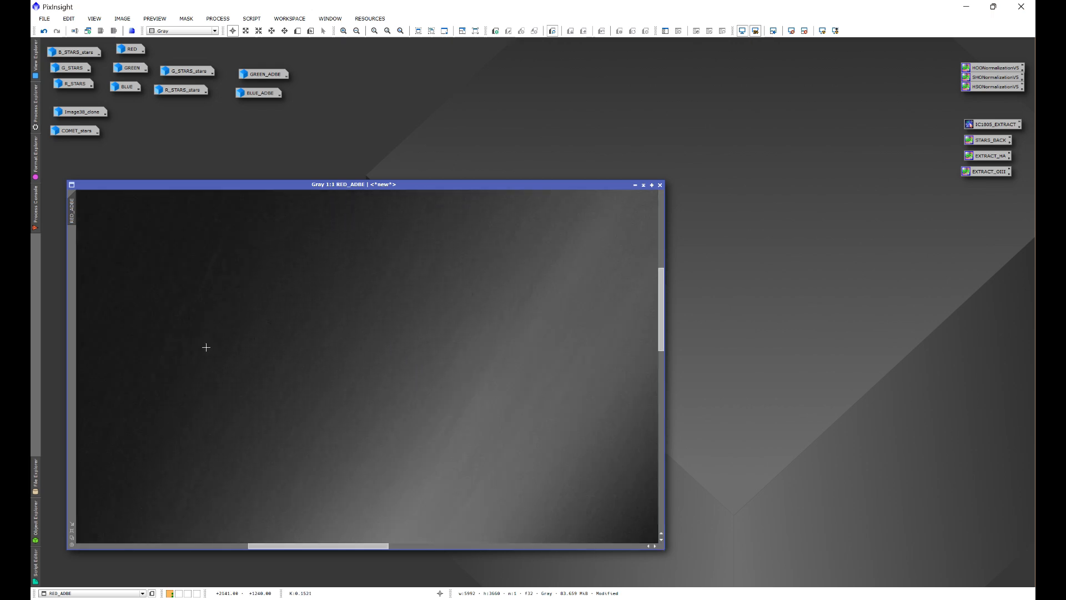
scroll(193, 352, down, 2)
scroll(560, 416, up, 2)
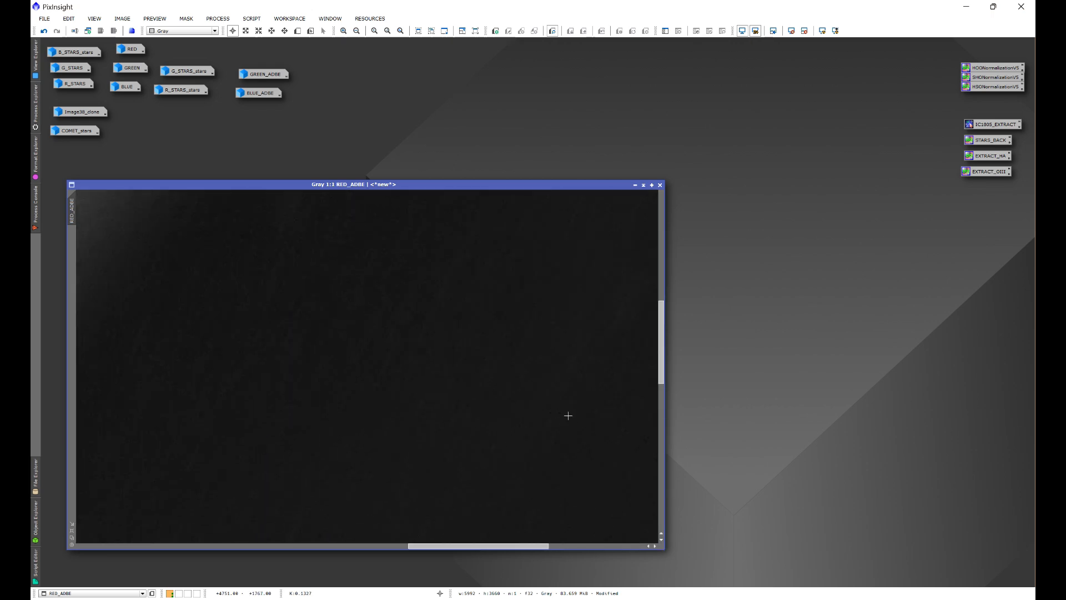
scroll(568, 415, down, 4)
scroll(229, 327, up, 1)
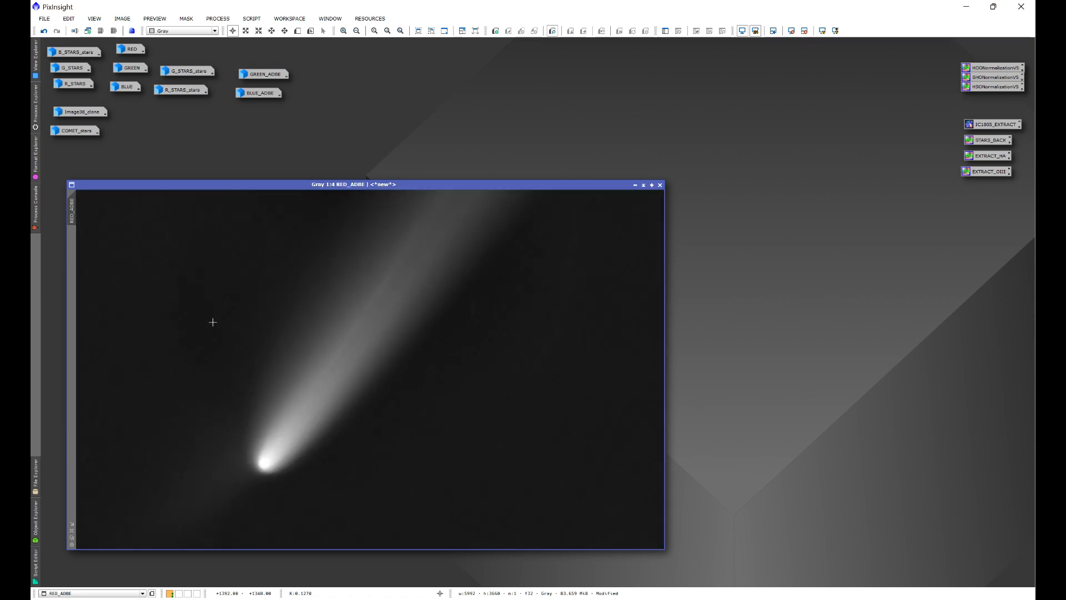
scroll(593, 369, down, 1)
Reduce the noise in RED_ADBE with NoiseXTerminator at a Denoise value of 0.60, then close the process.
click(217, 18)
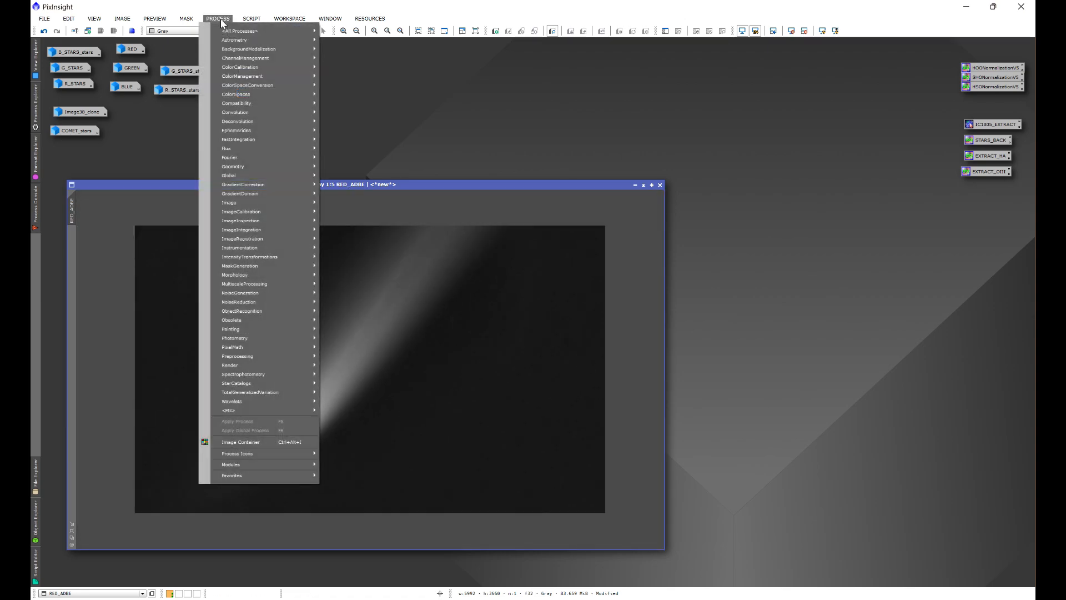
mouse_move(236, 35)
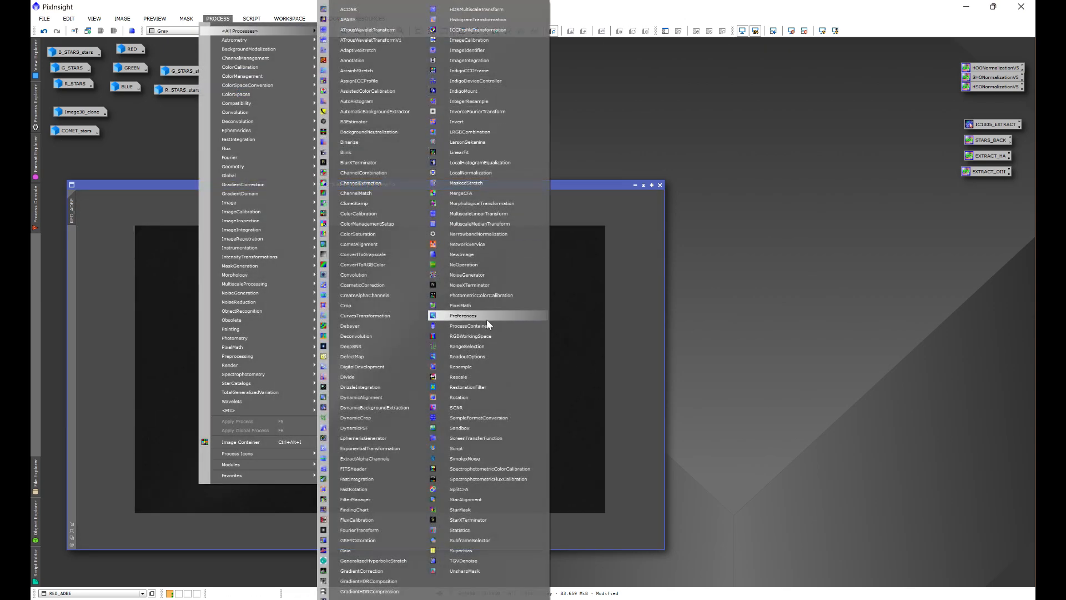
click(478, 288)
scroll(512, 322, up, 5)
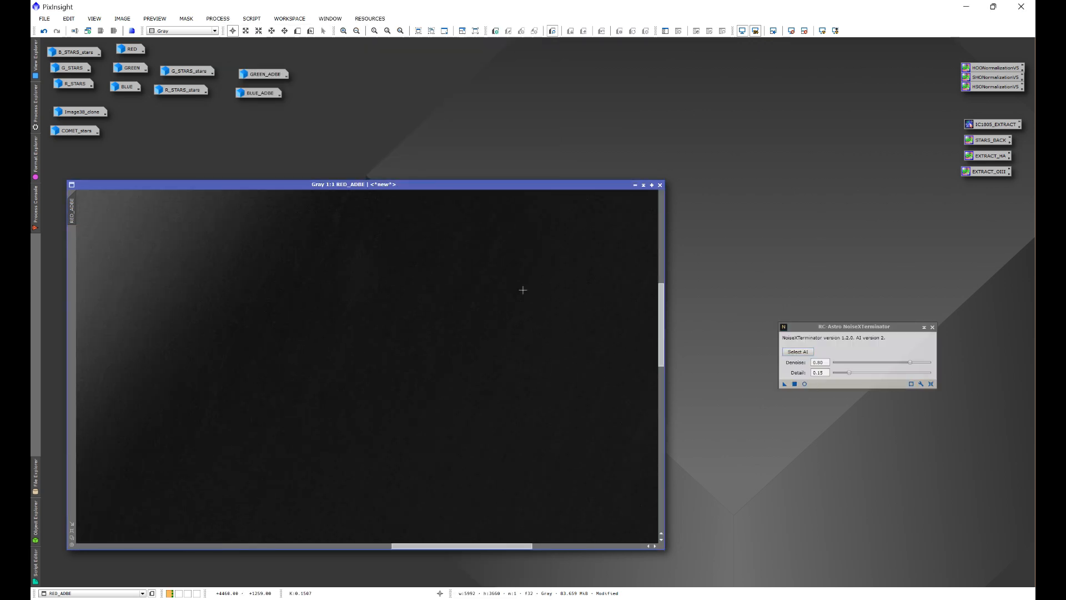
scroll(488, 333, down, 1)
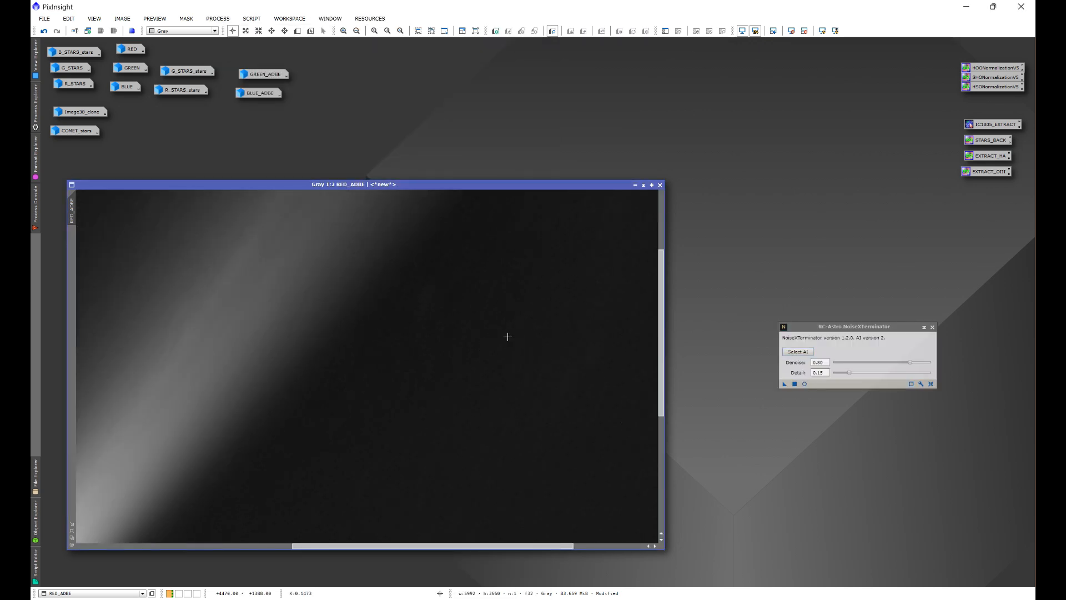
click(821, 362)
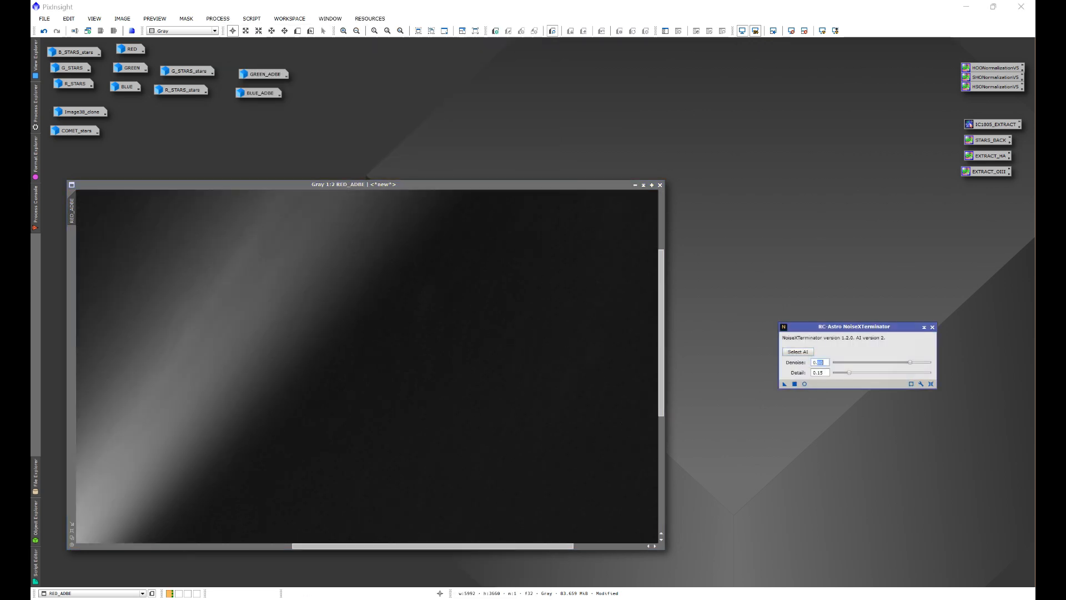
key(BackSpace)
text(6)
click(819, 373)
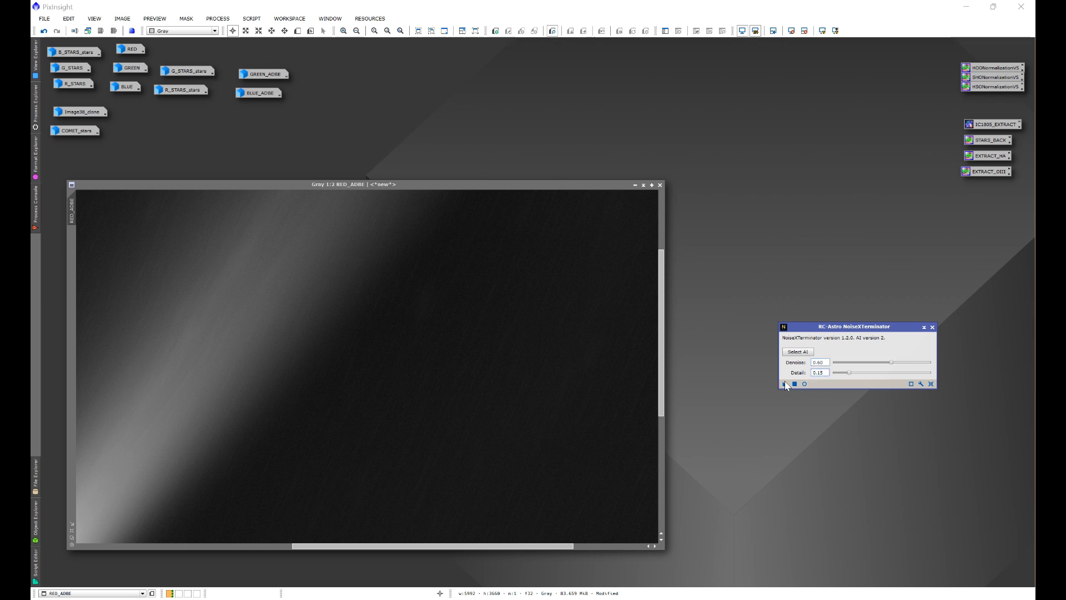
drag(784, 384, 530, 400)
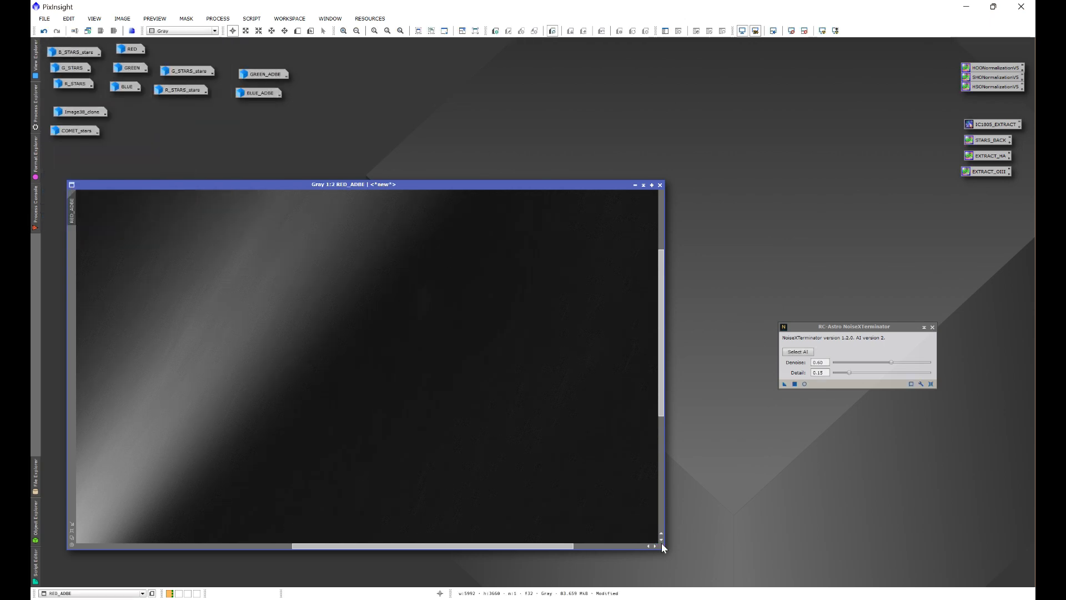
scroll(525, 434, down, 1)
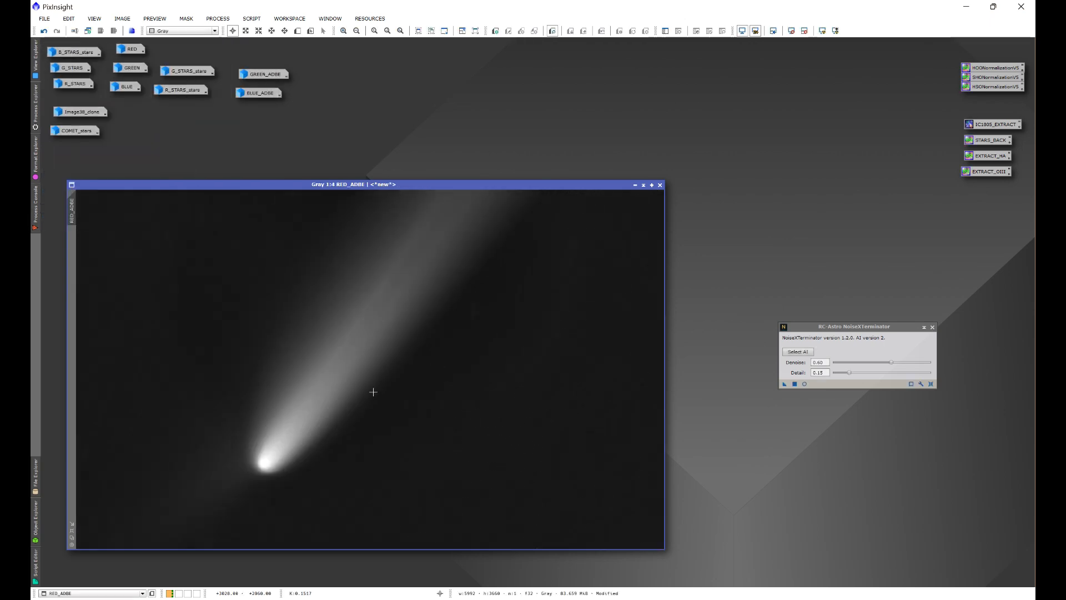
scroll(401, 352, down, 1)
scroll(487, 383, up, 1)
click(932, 327)
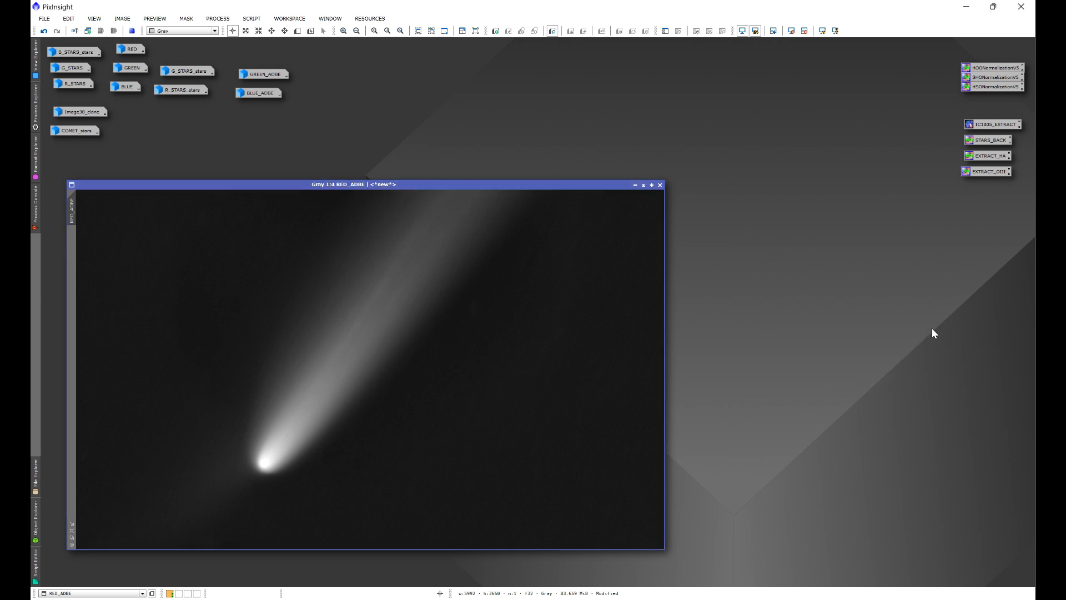
Start ChannelCombination, reset its source images, and assign RED_ADBE to the red channel.
click(218, 19)
mouse_move(230, 32)
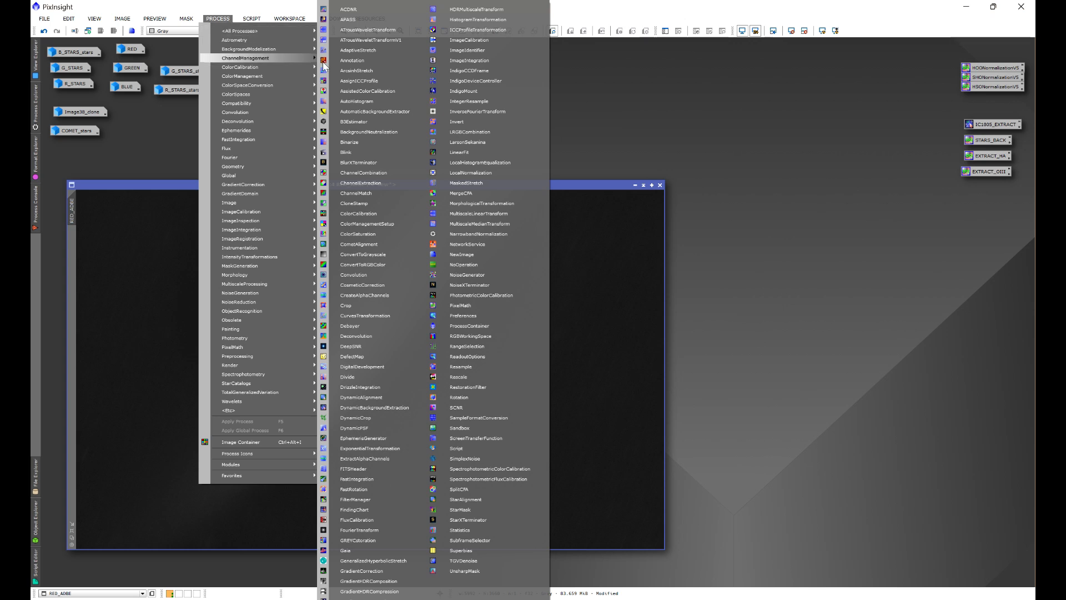
click(363, 173)
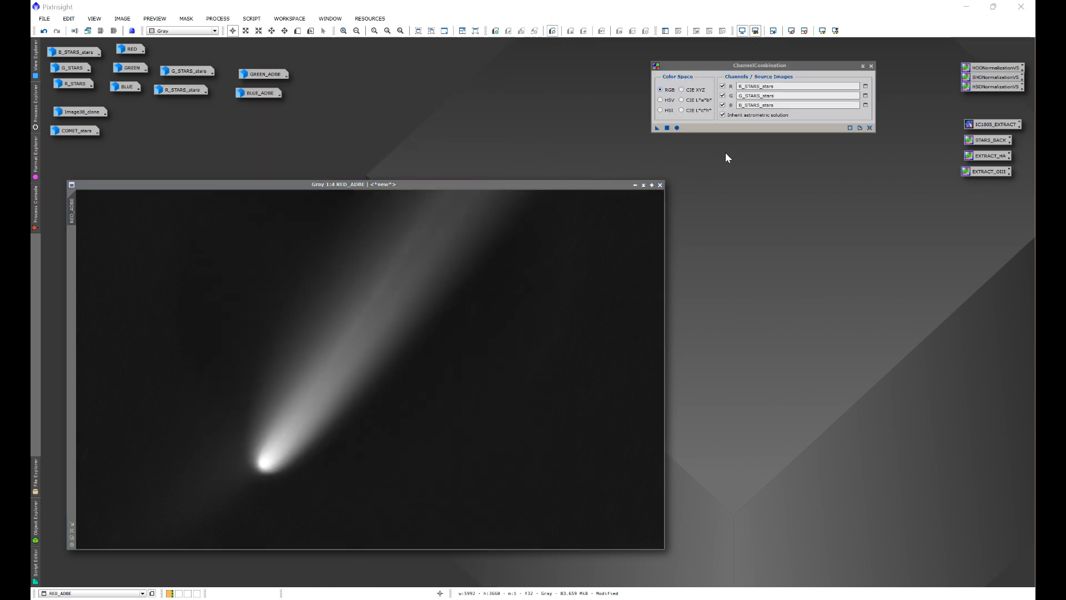
click(869, 127)
click(865, 86)
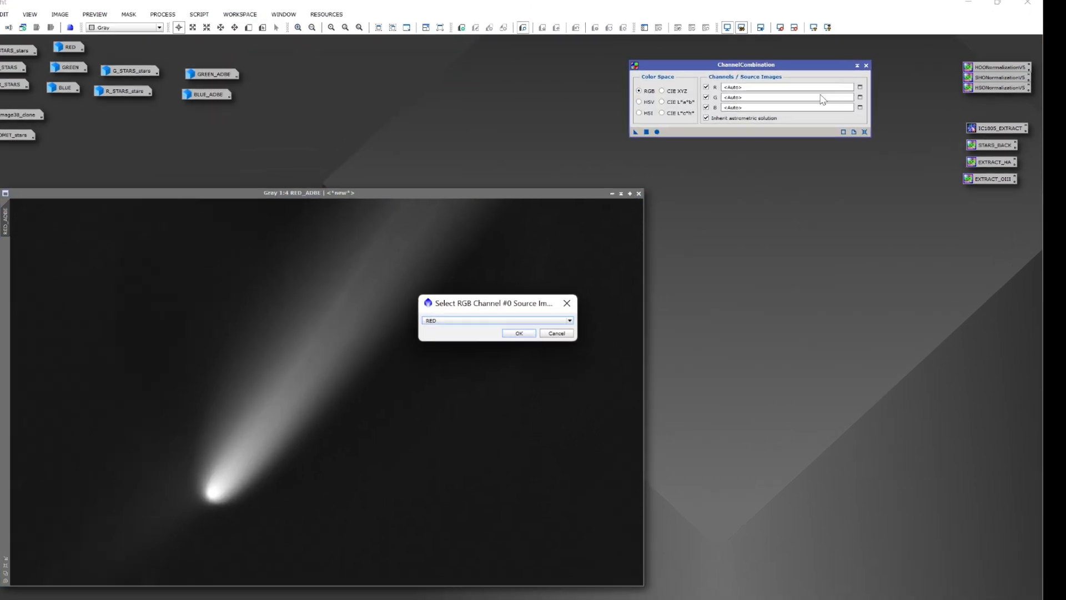
click(490, 314)
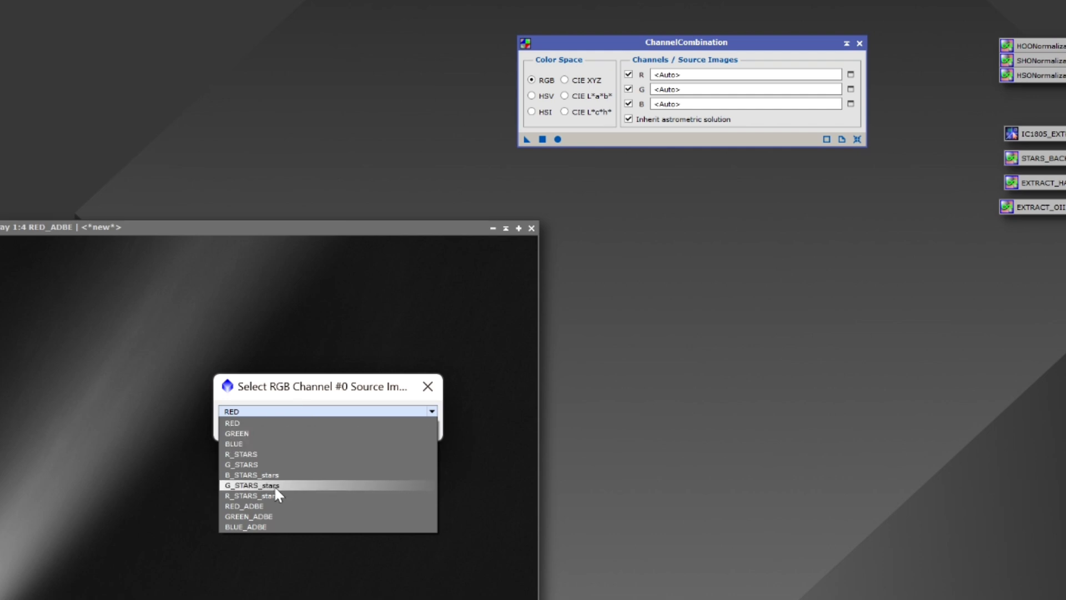
click(274, 505)
click(356, 429)
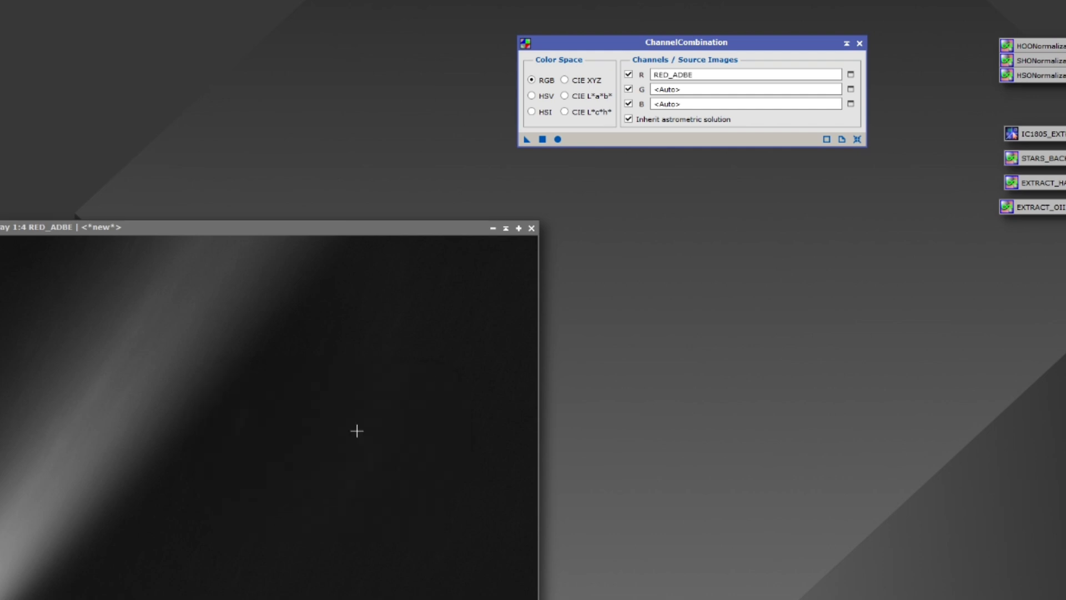
Assign GREEN_ADBE as the source image of the green channel in ChannelCombination.
click(850, 89)
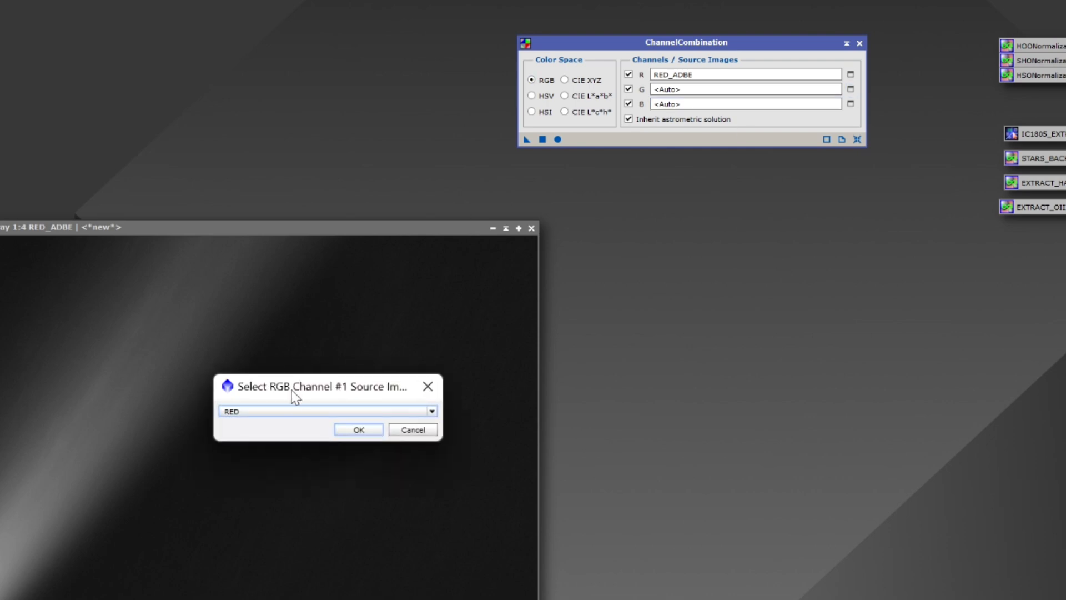
click(291, 411)
click(289, 507)
click(355, 428)
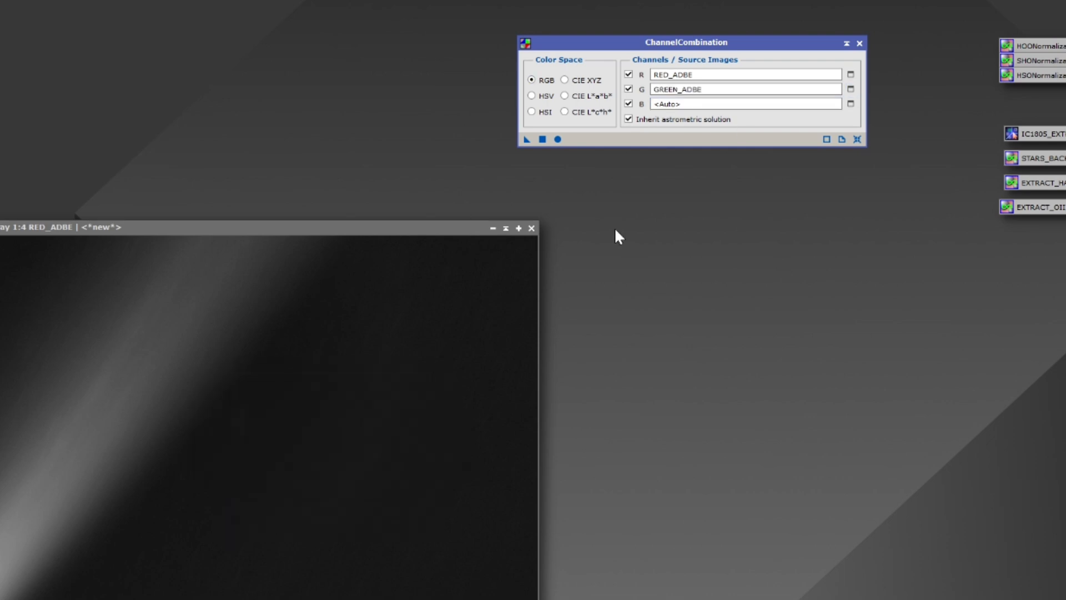
Assign BLUE_ADBE to the blue channel, create the combined RGB comet image, and move its window clear of the ChannelCombination dialog.
click(850, 104)
click(319, 411)
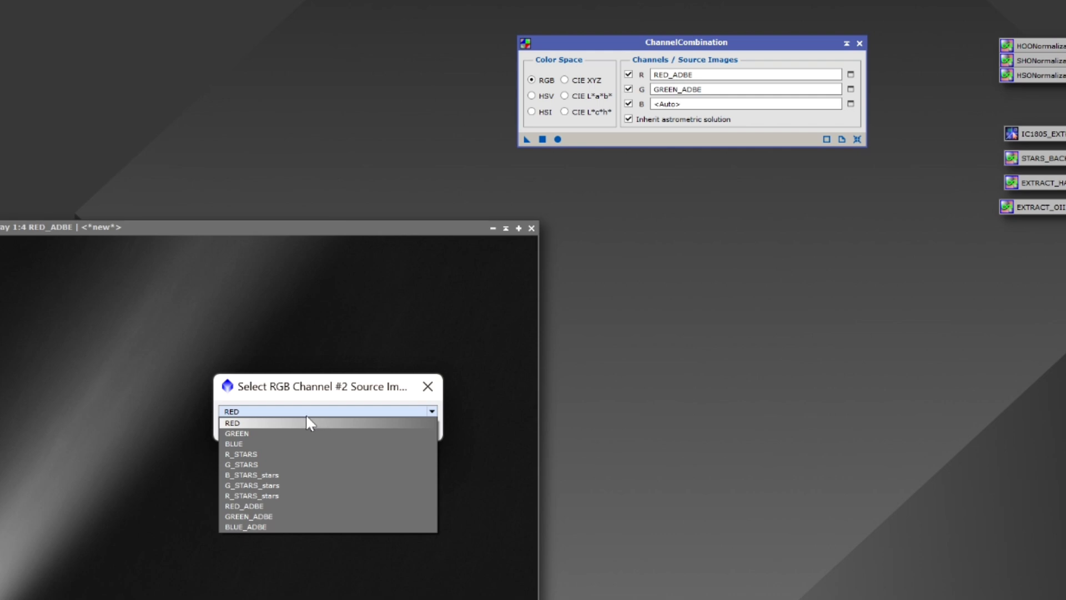
click(272, 526)
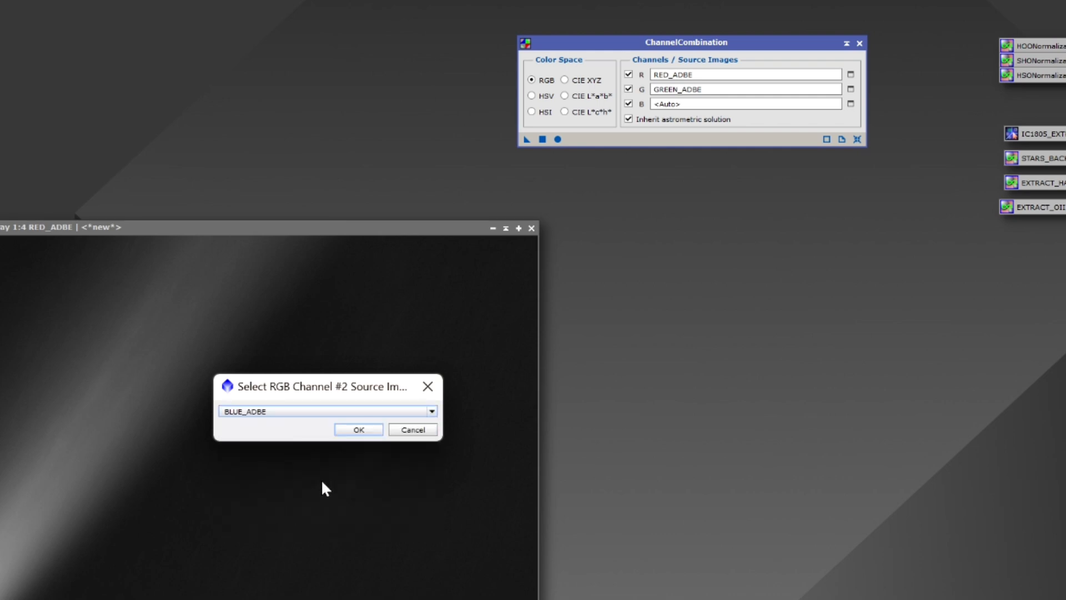
click(367, 427)
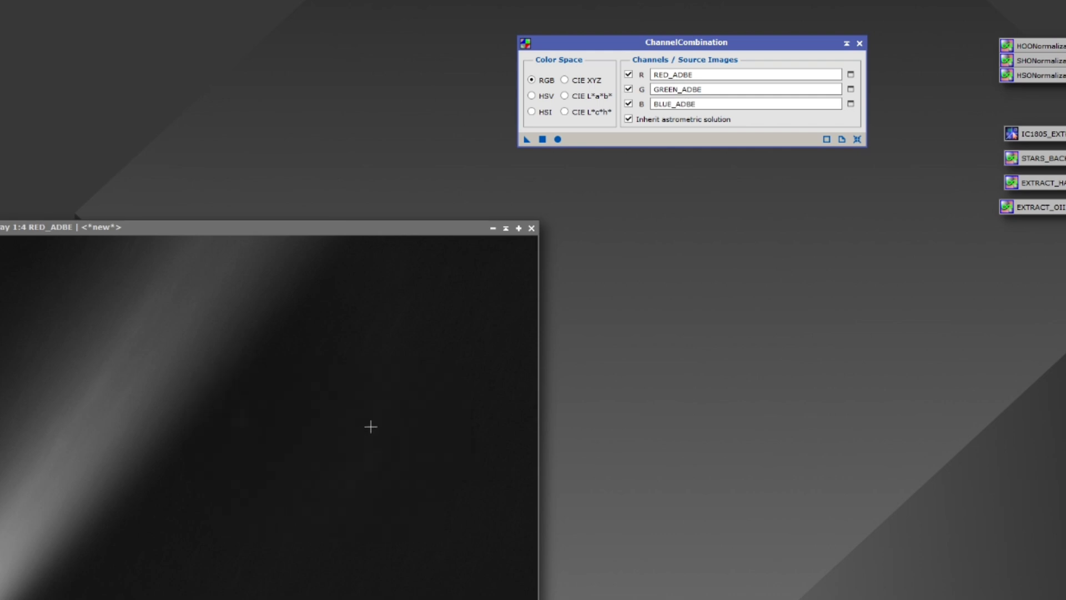
click(558, 138)
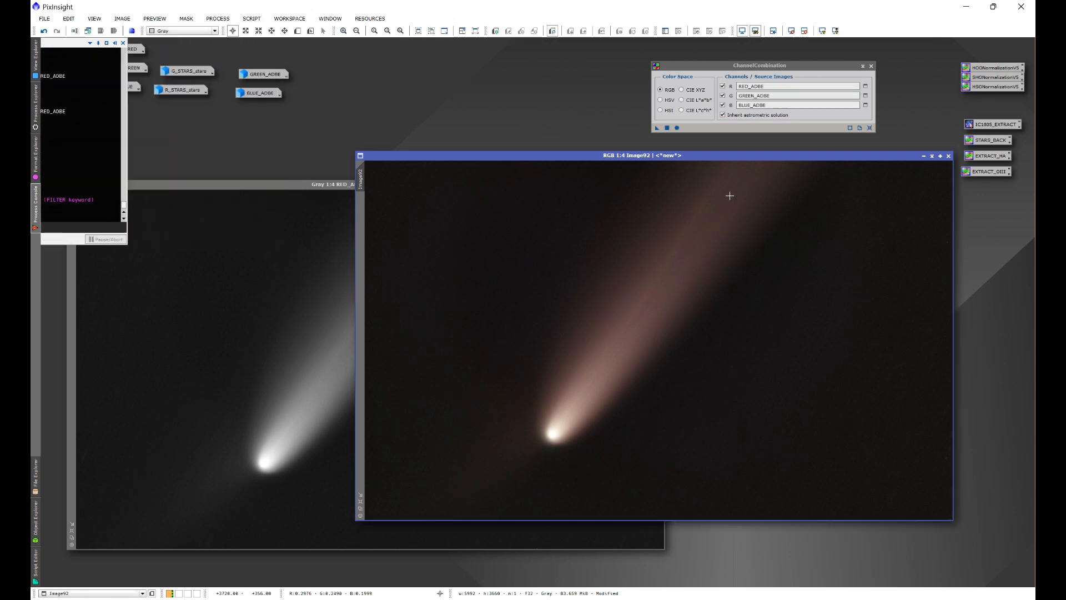
drag(702, 158, 480, 165)
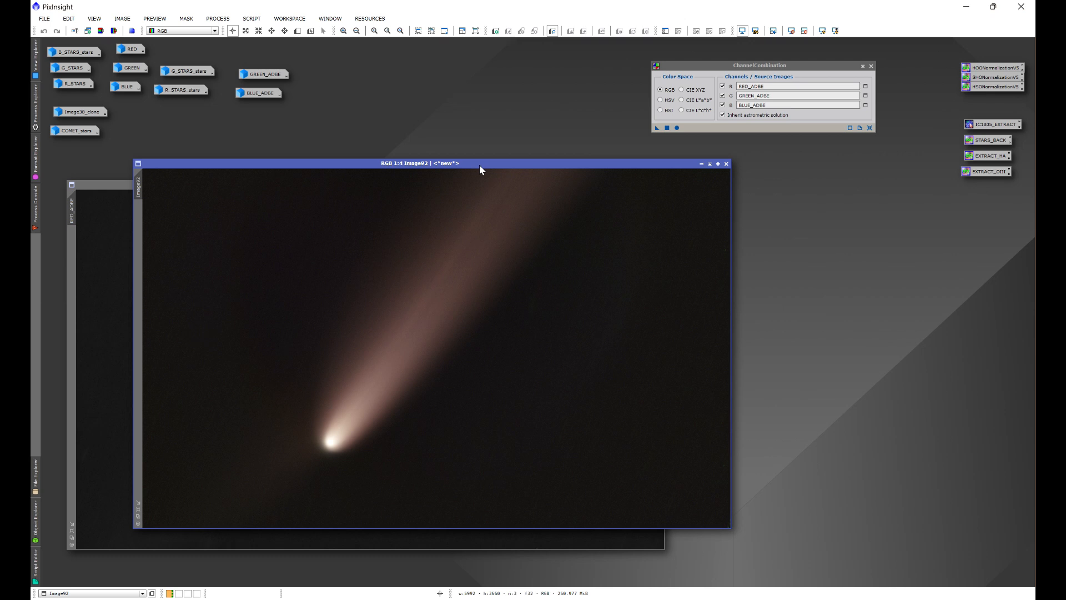
Shape an RGB/K curve in CurvesTransformation with real-time preview, lowering the shadows near input 0.10 and setting an upper point at about 0.66 input, 0.65 output.
click(218, 18)
mouse_move(298, 34)
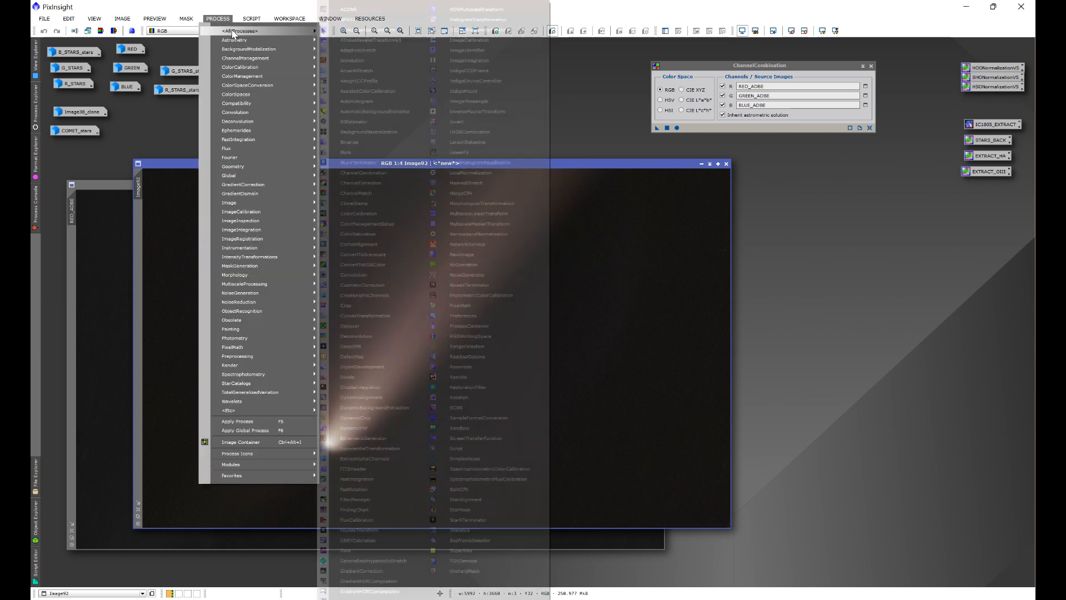
click(379, 315)
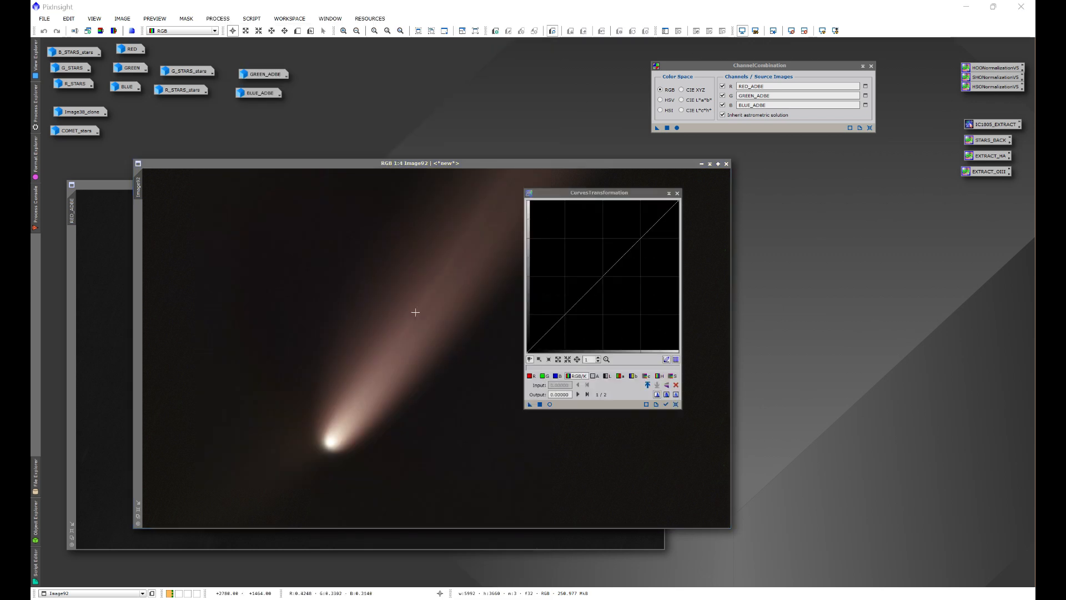
click(550, 404)
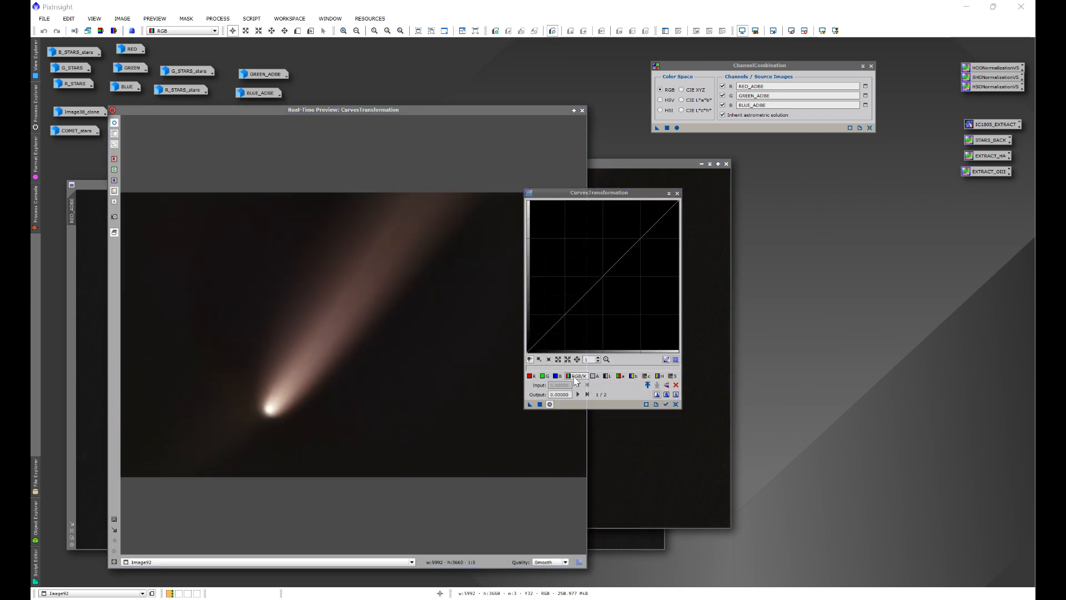
drag(541, 340, 542, 341)
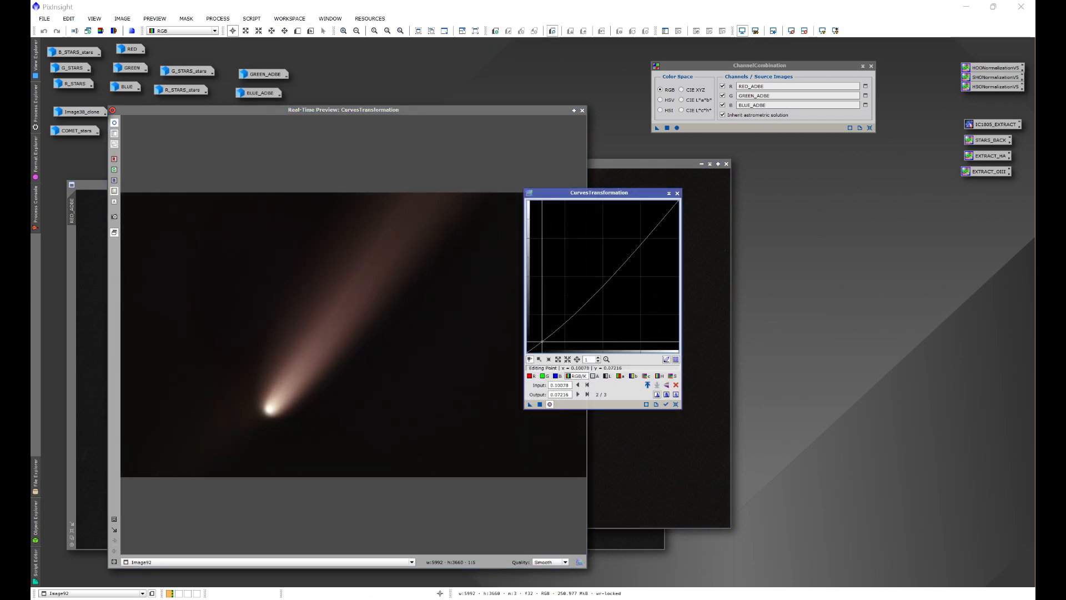
drag(541, 341, 542, 339)
click(627, 252)
drag(626, 252, 627, 253)
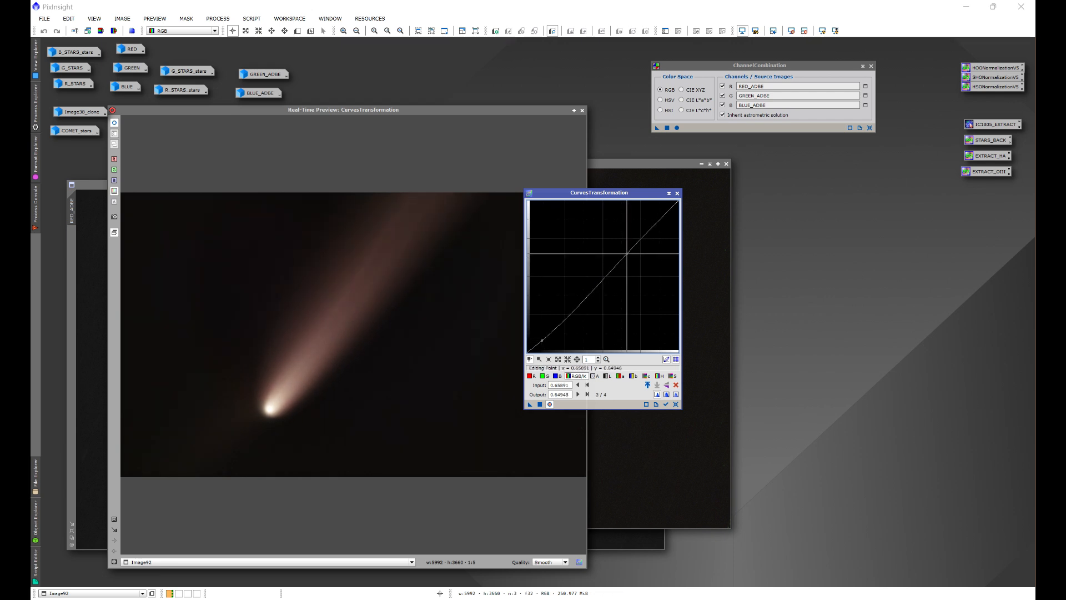
Compare the comet image with and without the curve preview, apply the RGB/K curve to it, and reset the curves.
click(550, 405)
click(550, 405)
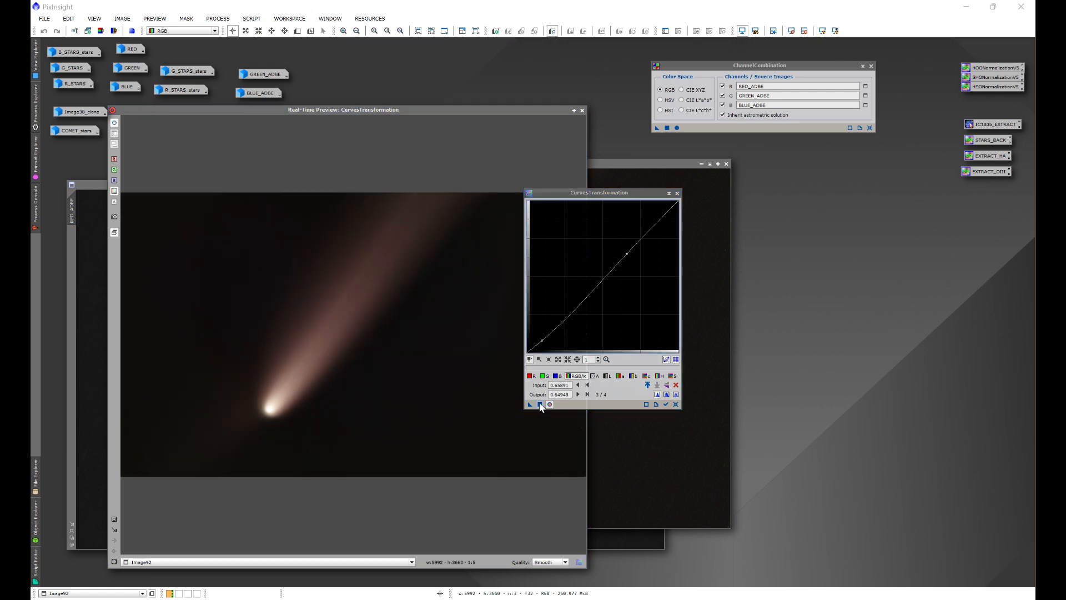
click(539, 404)
click(676, 404)
Boost the comet's saturation with a curve raised to about 0.76 at input 0.66 and held down in the lower range, then close CurvesTransformation and its preview.
drag(624, 255, 626, 237)
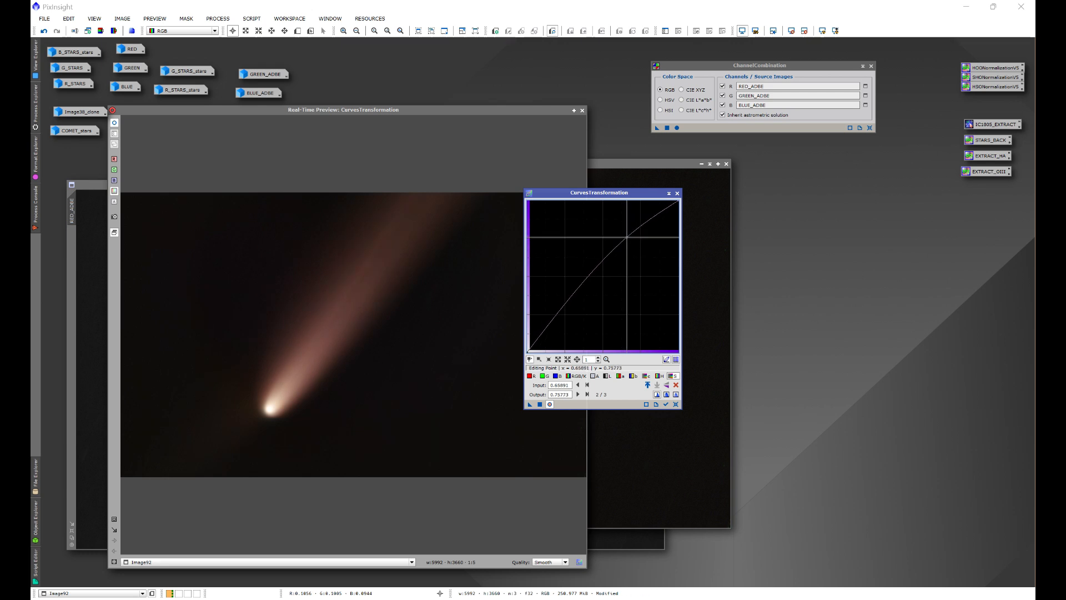
drag(565, 304, 562, 315)
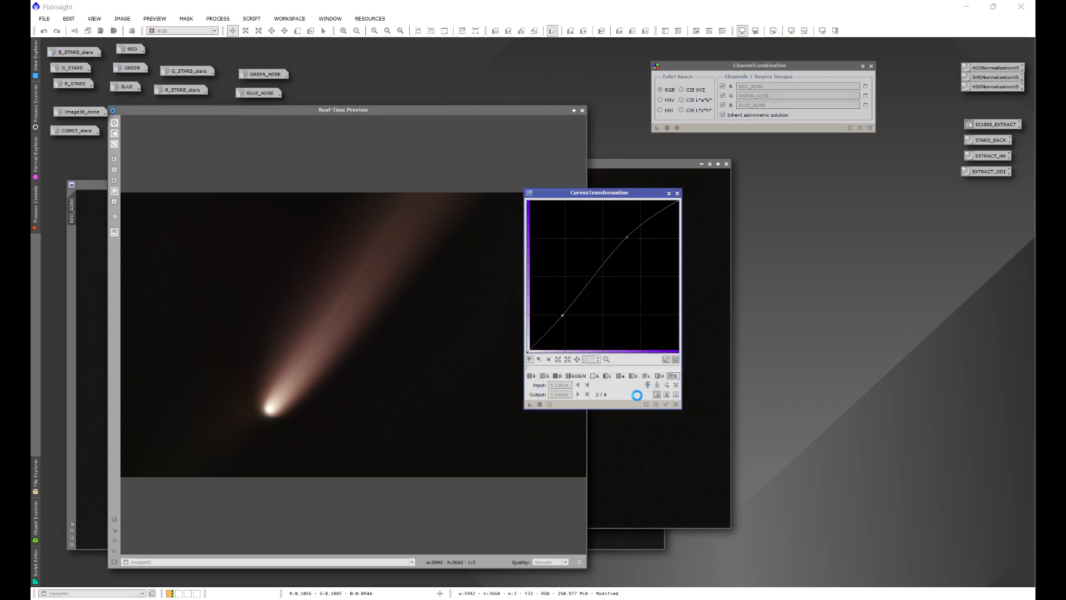
click(677, 404)
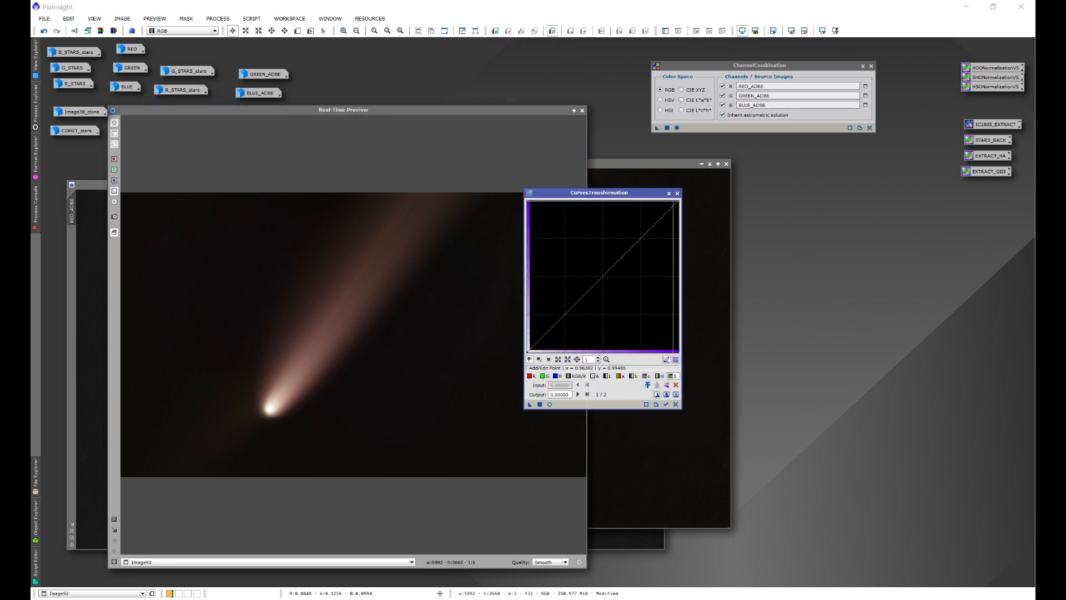
click(677, 192)
drag(558, 115, 583, 129)
click(637, 157)
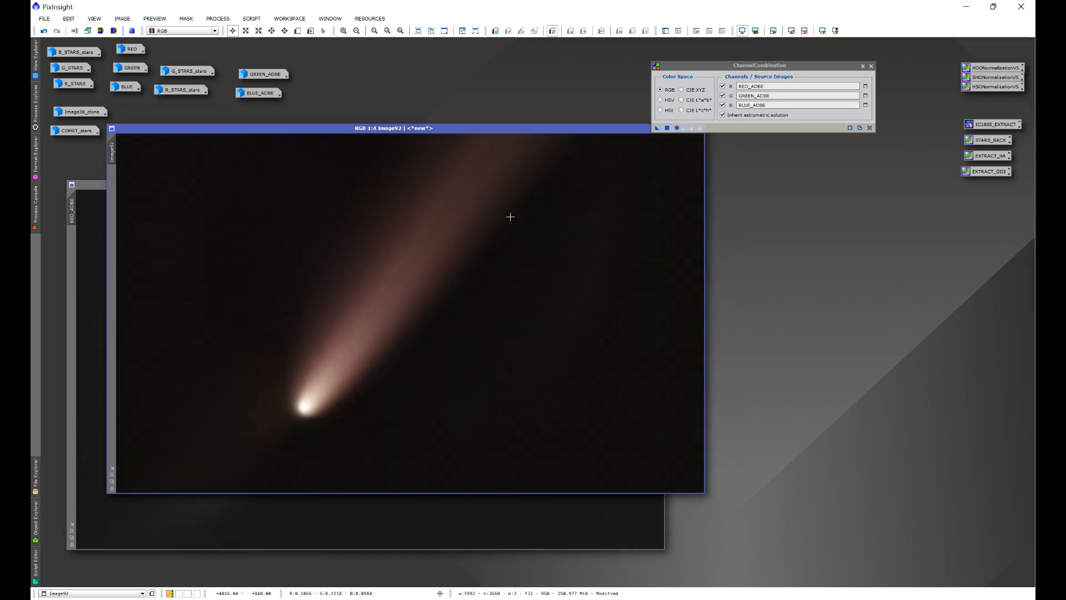
Restore the COMET_stars image and move it aside, then rename the RGB comet image's identifier to COMET.
double_click(80, 131)
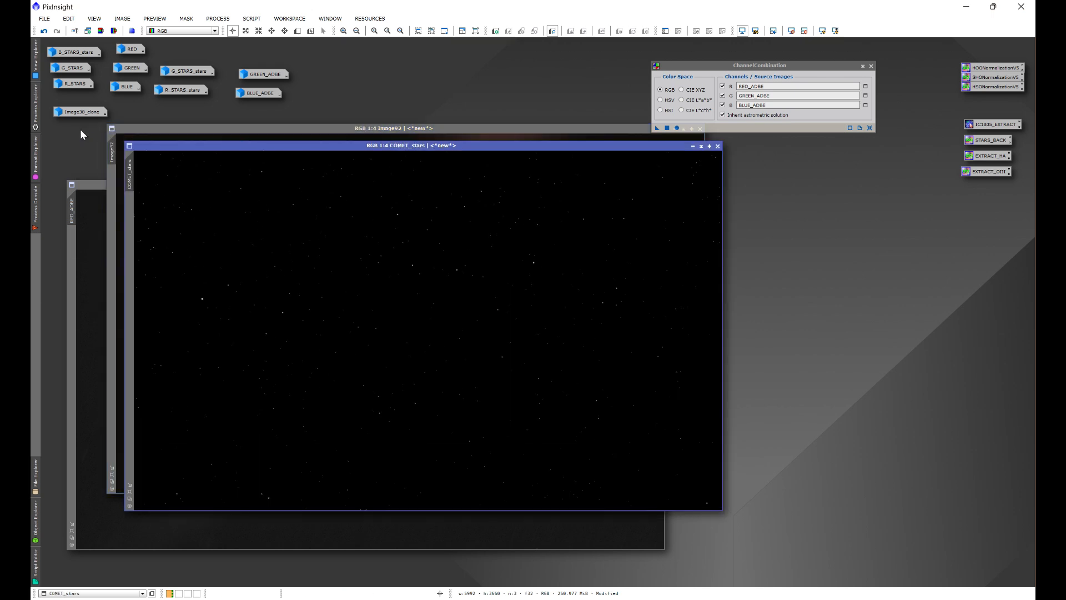
drag(494, 146, 716, 198)
click(453, 128)
right_click(460, 261)
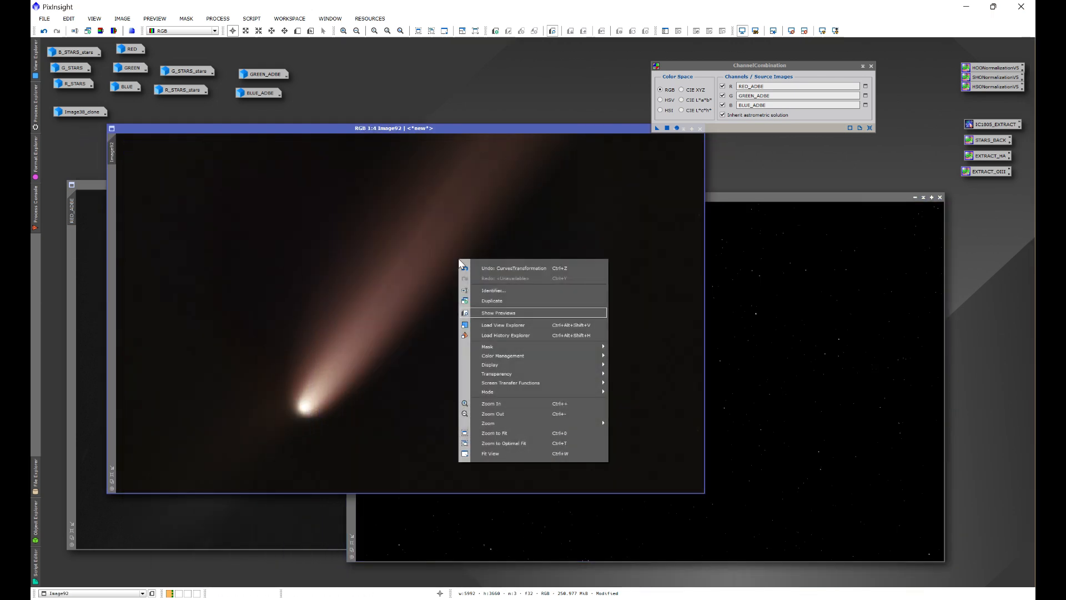
click(492, 291)
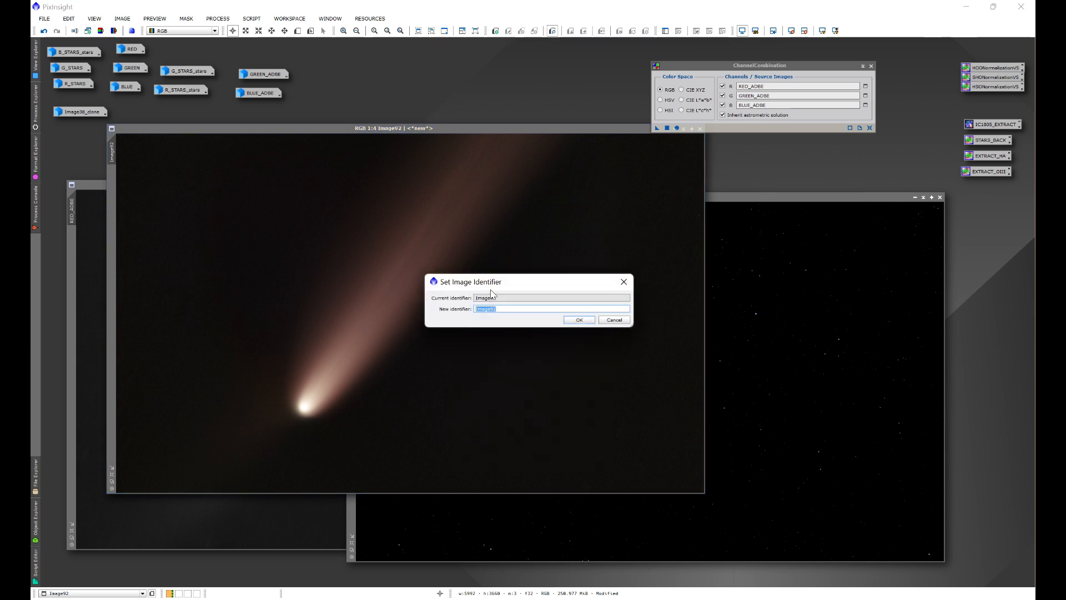
text(COMET)
click(571, 320)
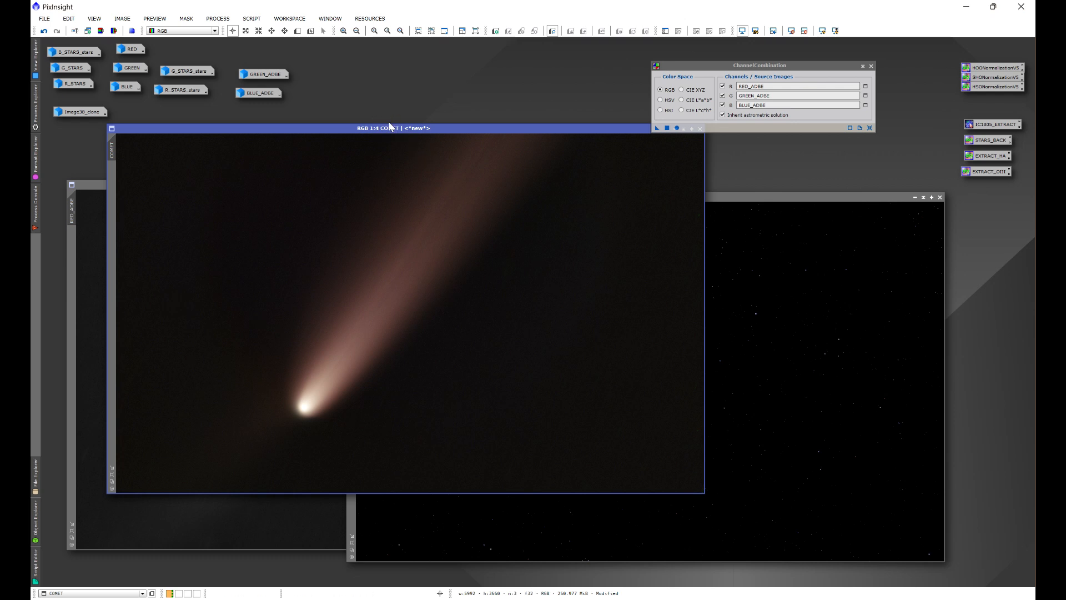
Combine COMET with COMET_stars into a new image using the STARS_BACK PixelMath expression ~(~$T*~$T_stars), and move the PixelMath dialog clear of the result.
click(723, 197)
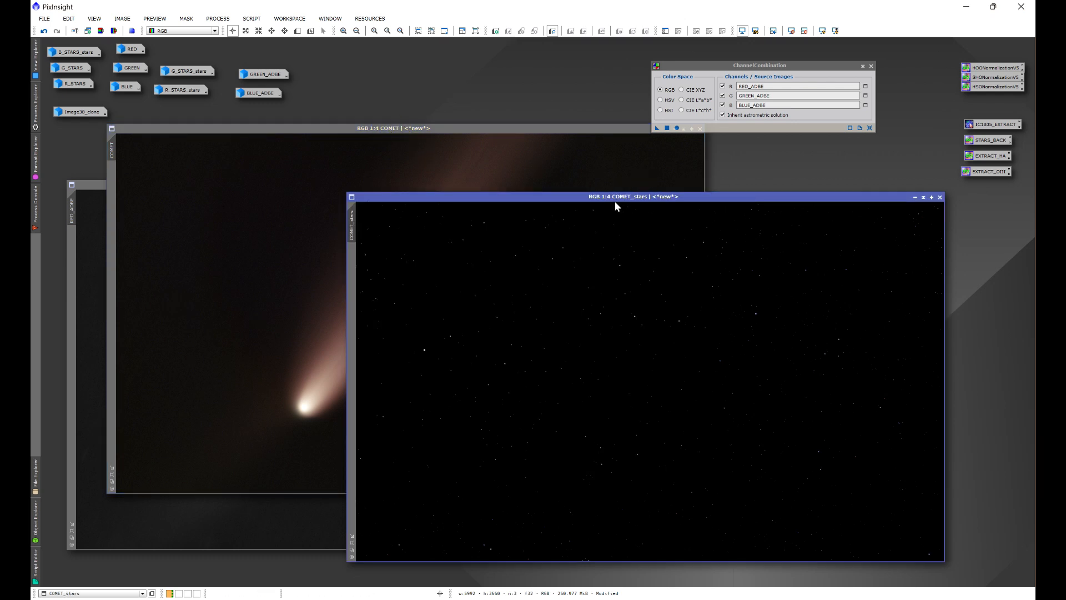
double_click(982, 141)
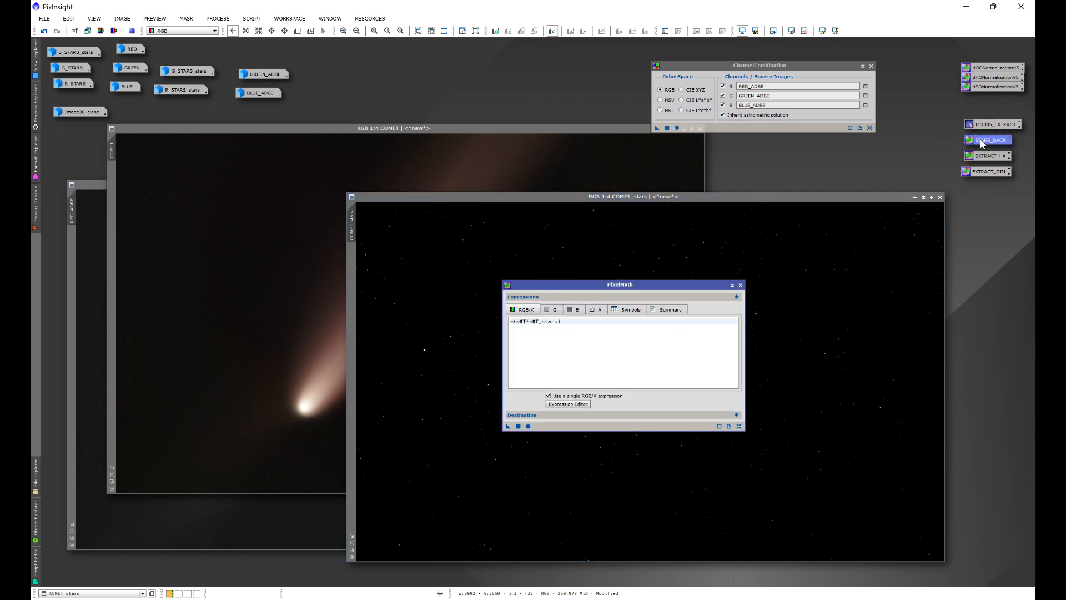
click(496, 128)
click(577, 418)
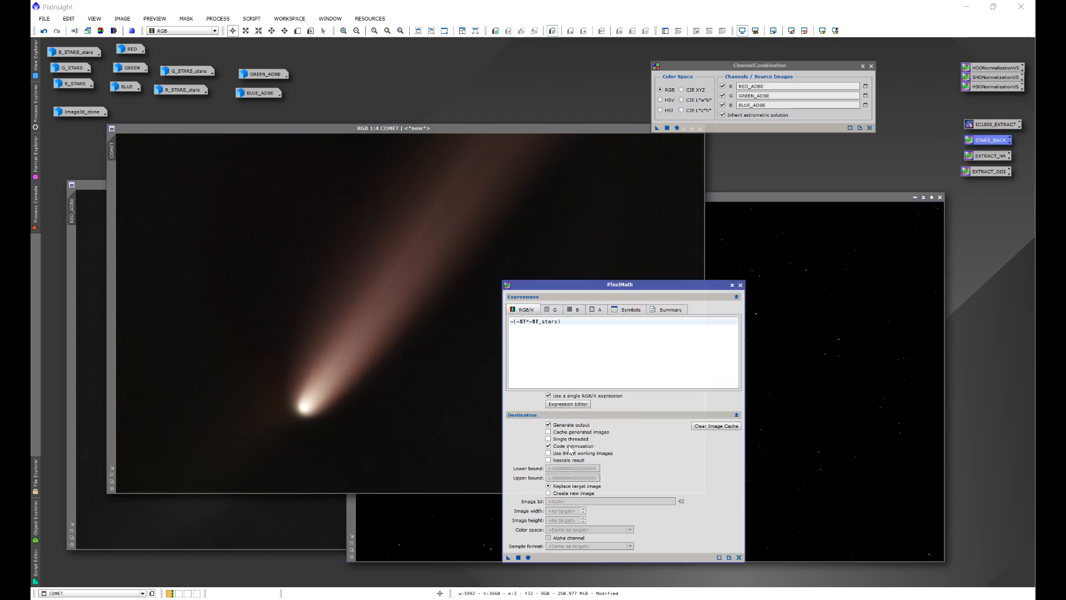
drag(508, 557, 371, 363)
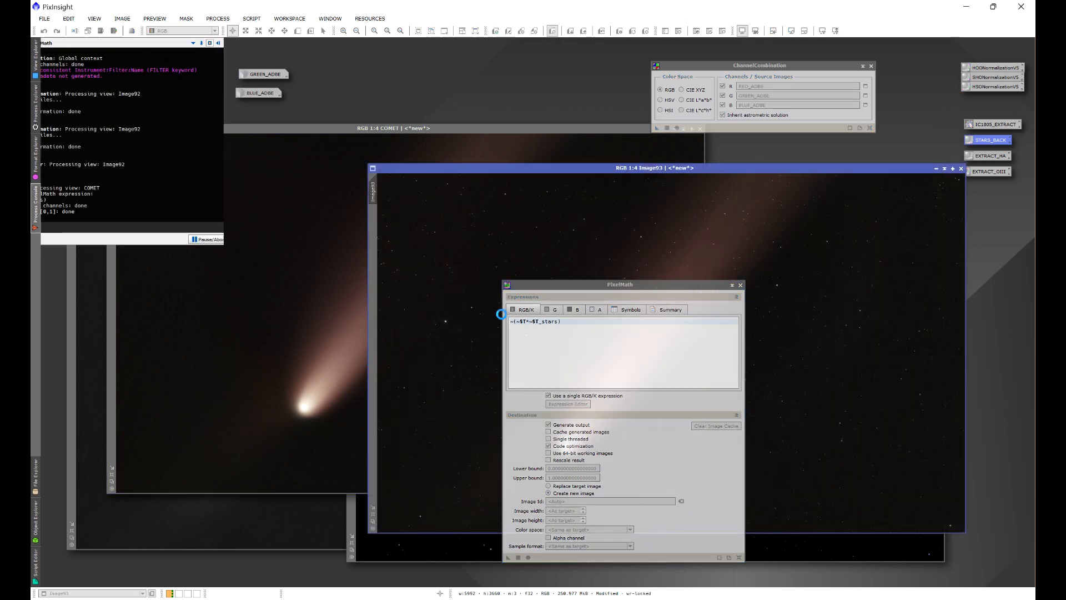
drag(685, 166, 385, 141)
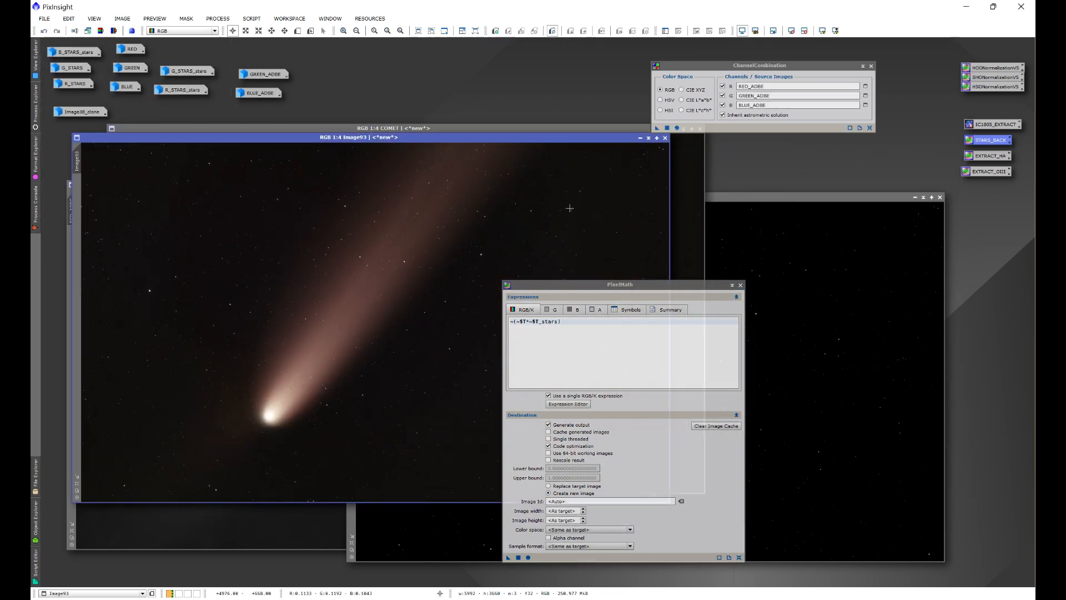
drag(575, 285, 822, 247)
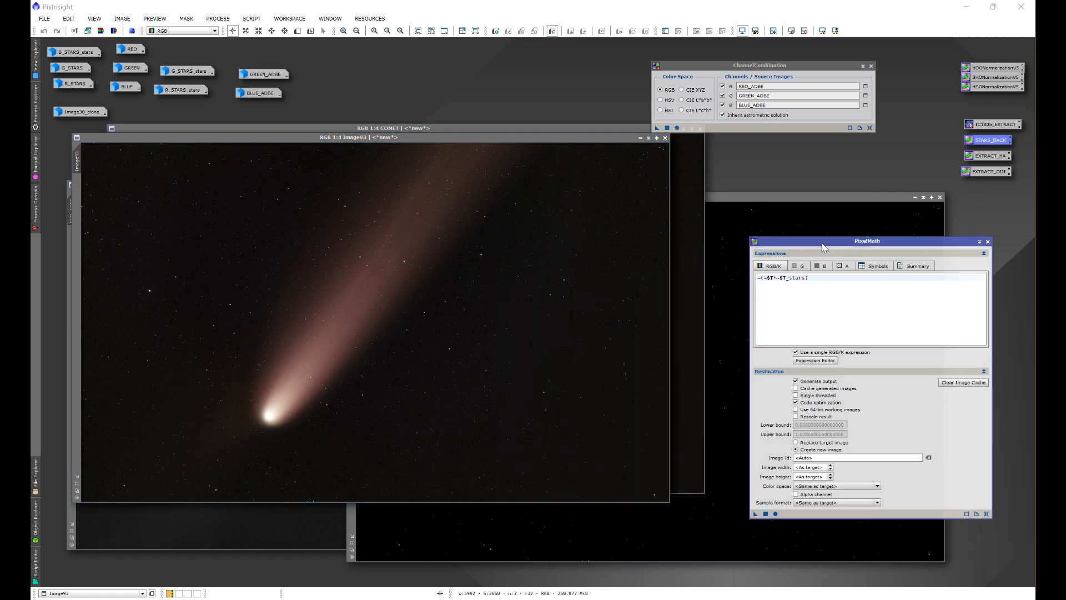